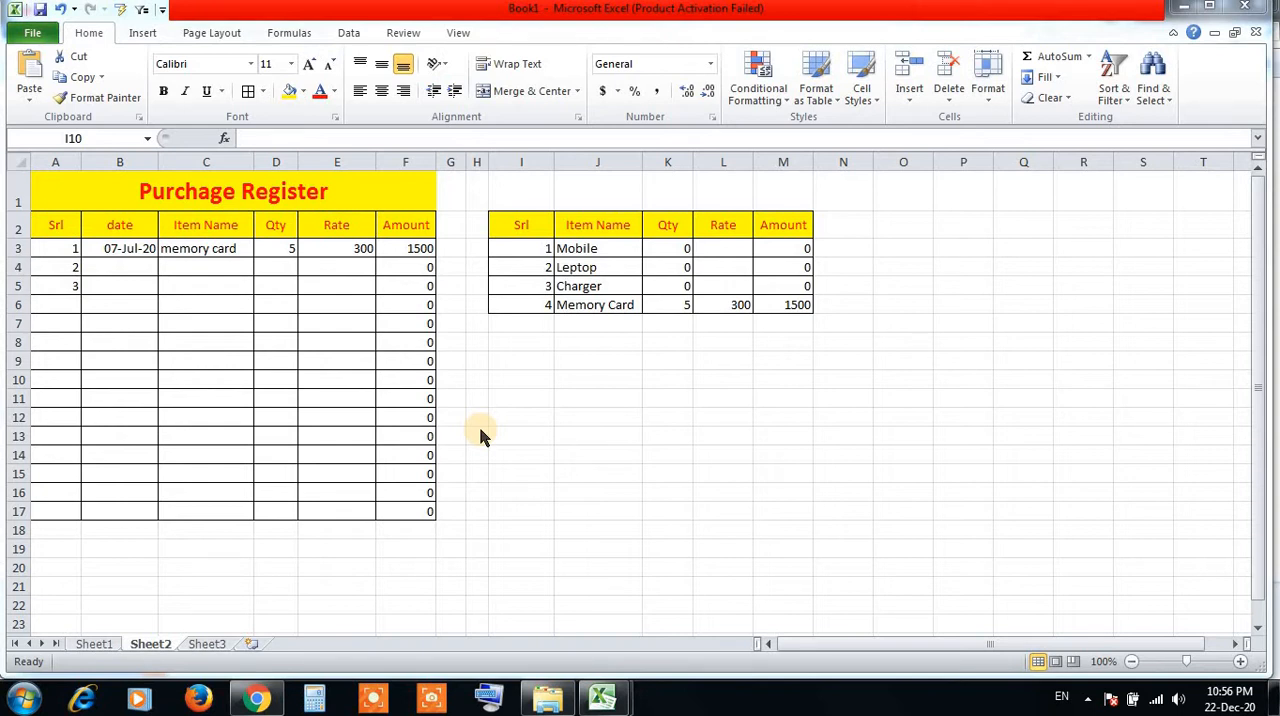
Switch to the blank Book2 workbook and enter the headers Srl in A3 and Date in B3.
{"action": "mouse_move", "coordinate": [603, 697]}
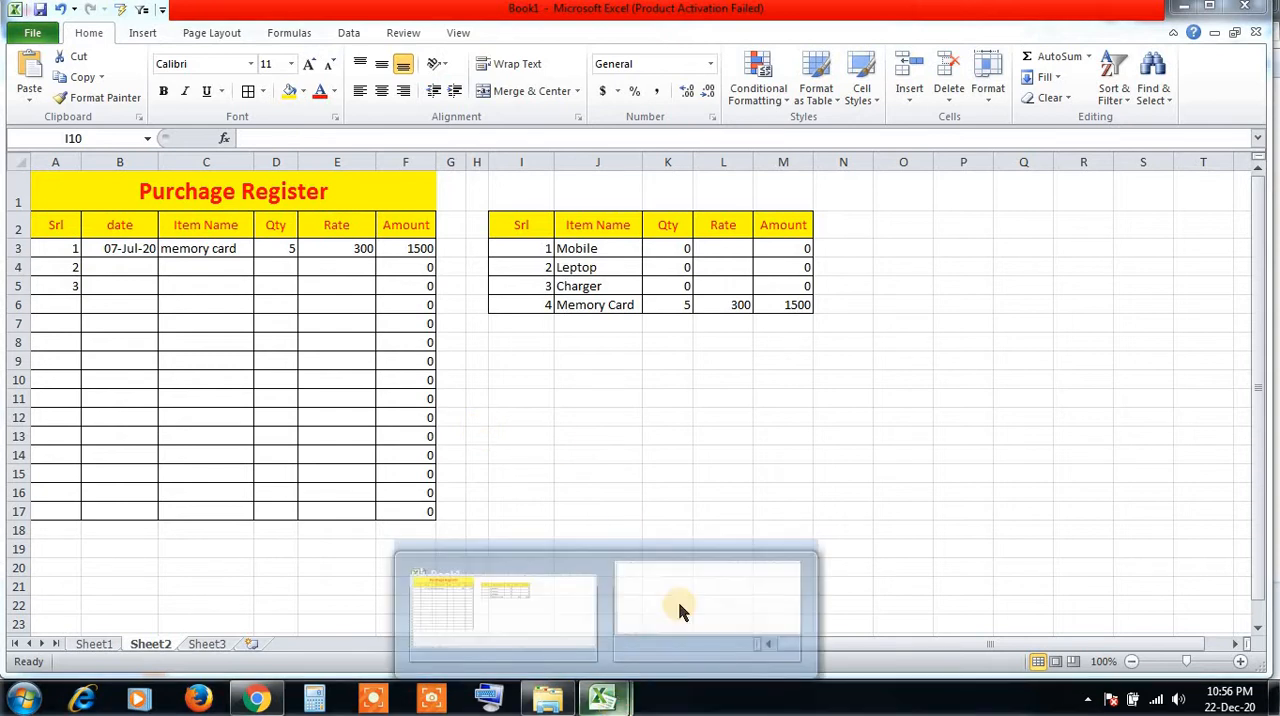
{"action": "left_click", "coordinate": [685, 597]}
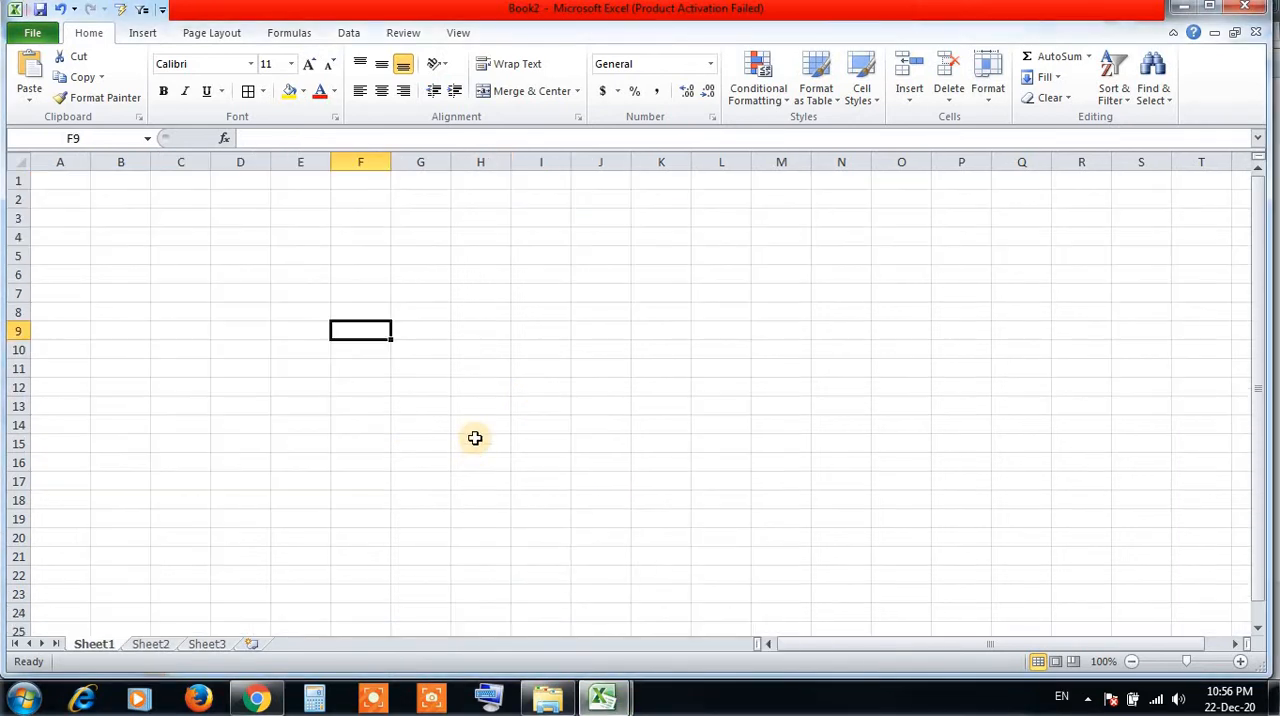
{"action": "left_click", "coordinate": [73, 220]}
{"action": "left_click", "coordinate": [123, 220]}
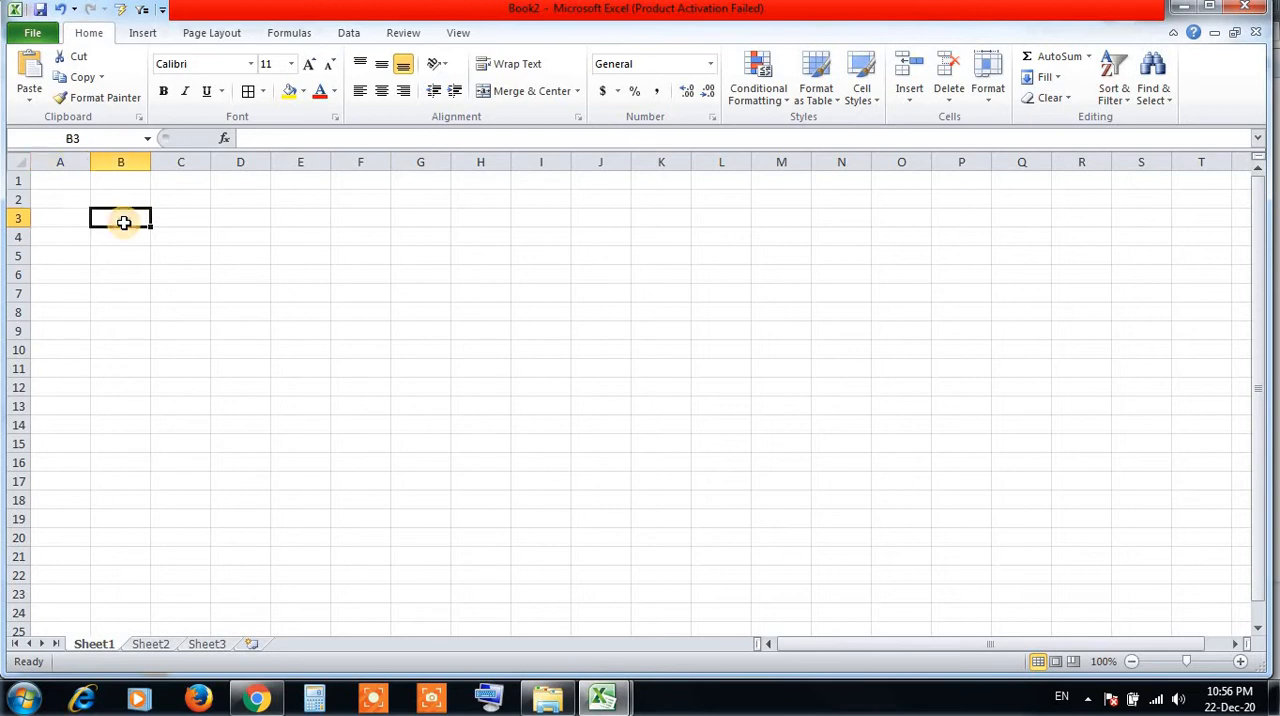
{"action": "left_click", "coordinate": [72, 223]}
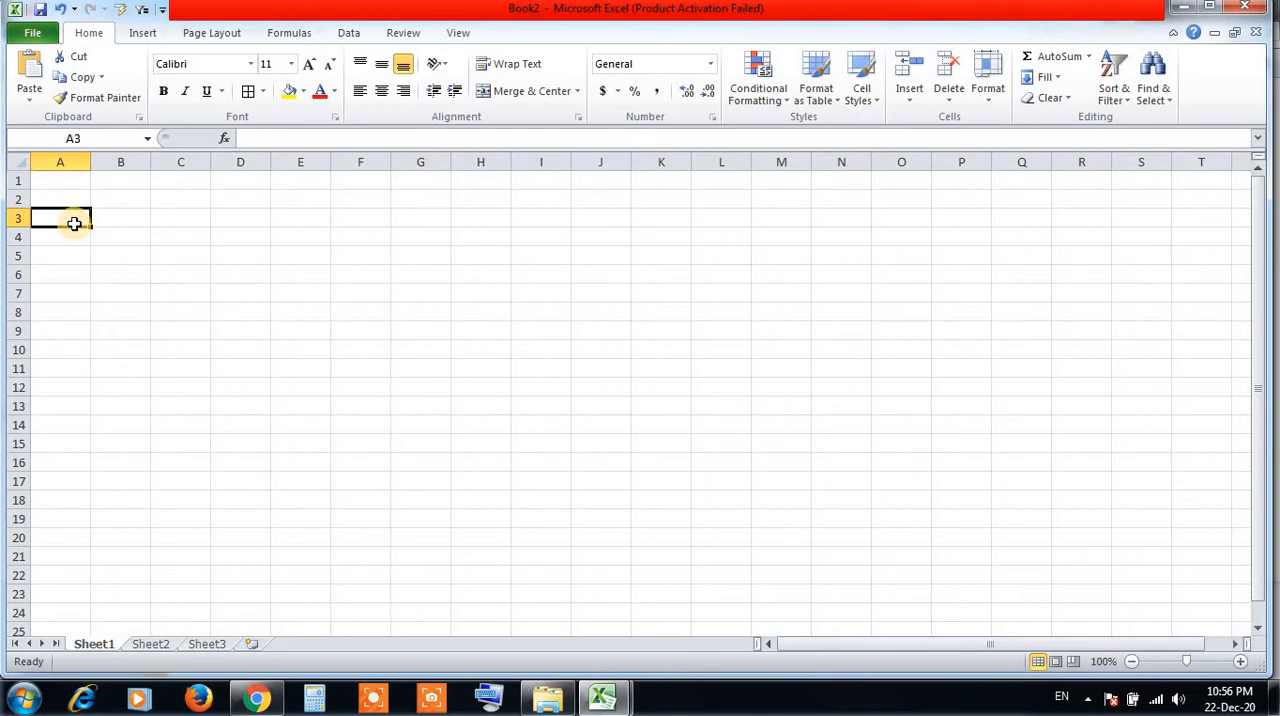
{"action": "type", "text": "Srl"}
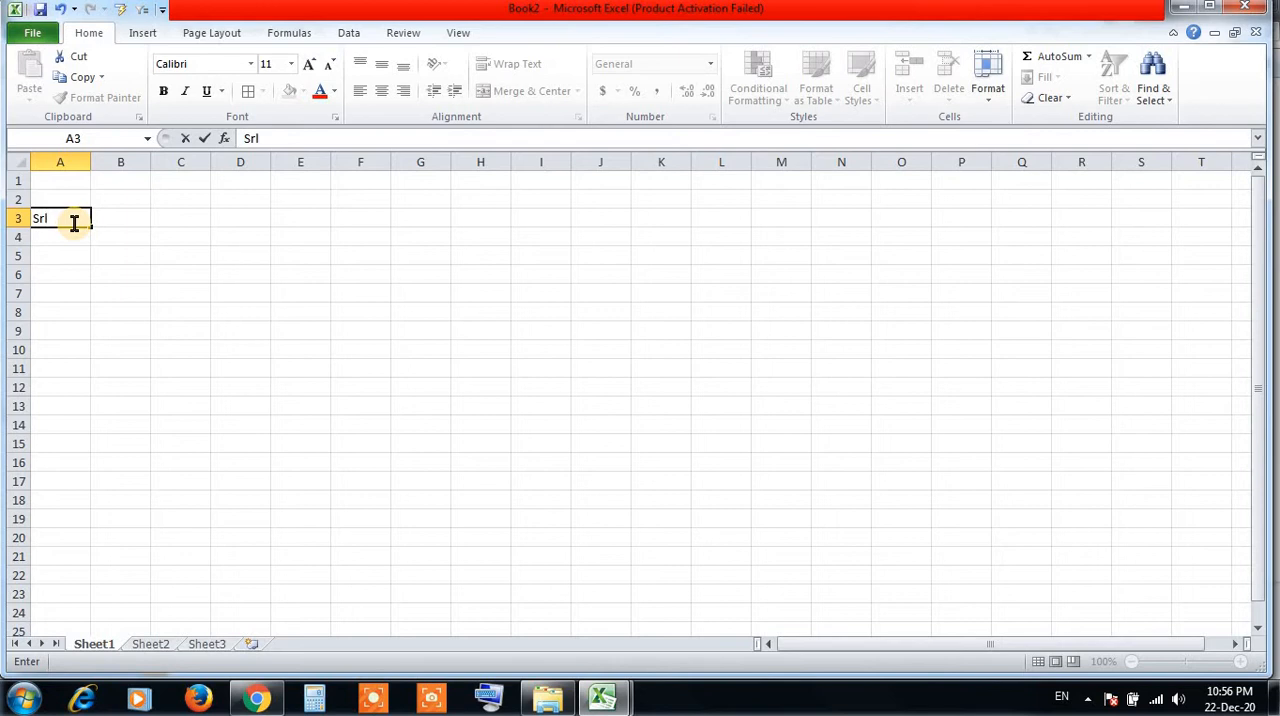
{"action": "key", "text": "Tab"}
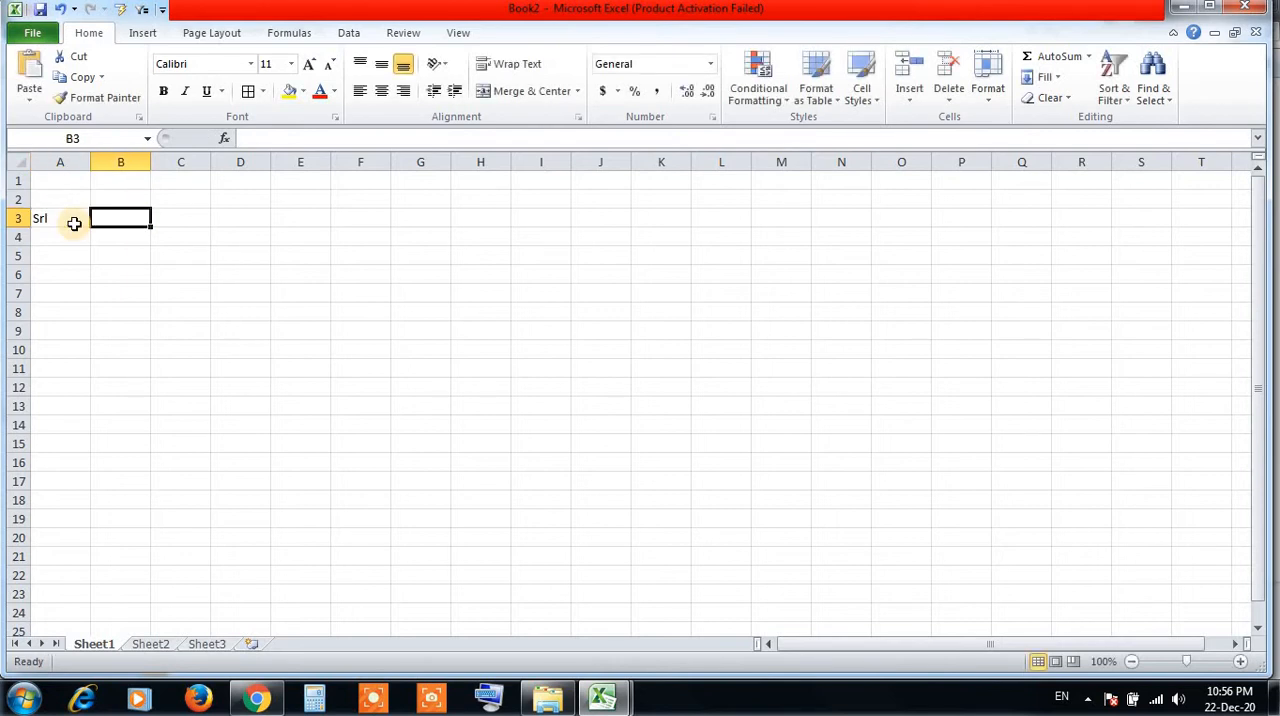
{"action": "type", "text": "Date"}
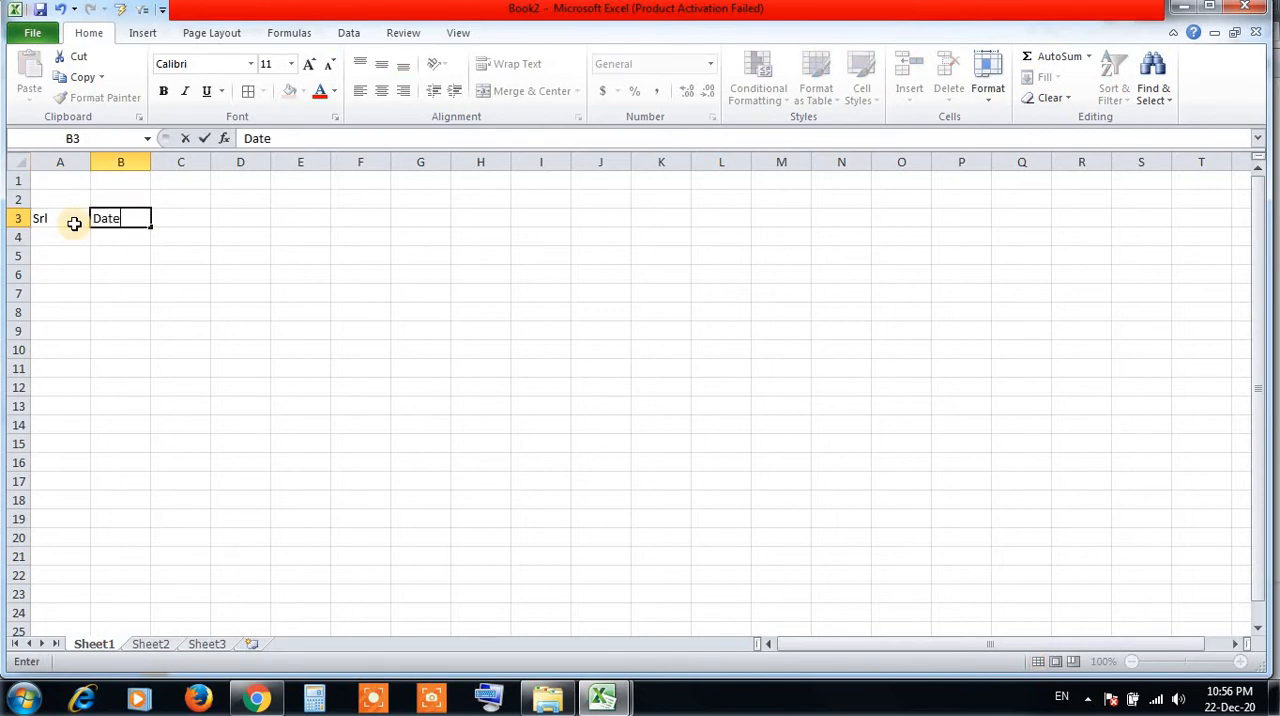
{"action": "key", "text": "Tab"}
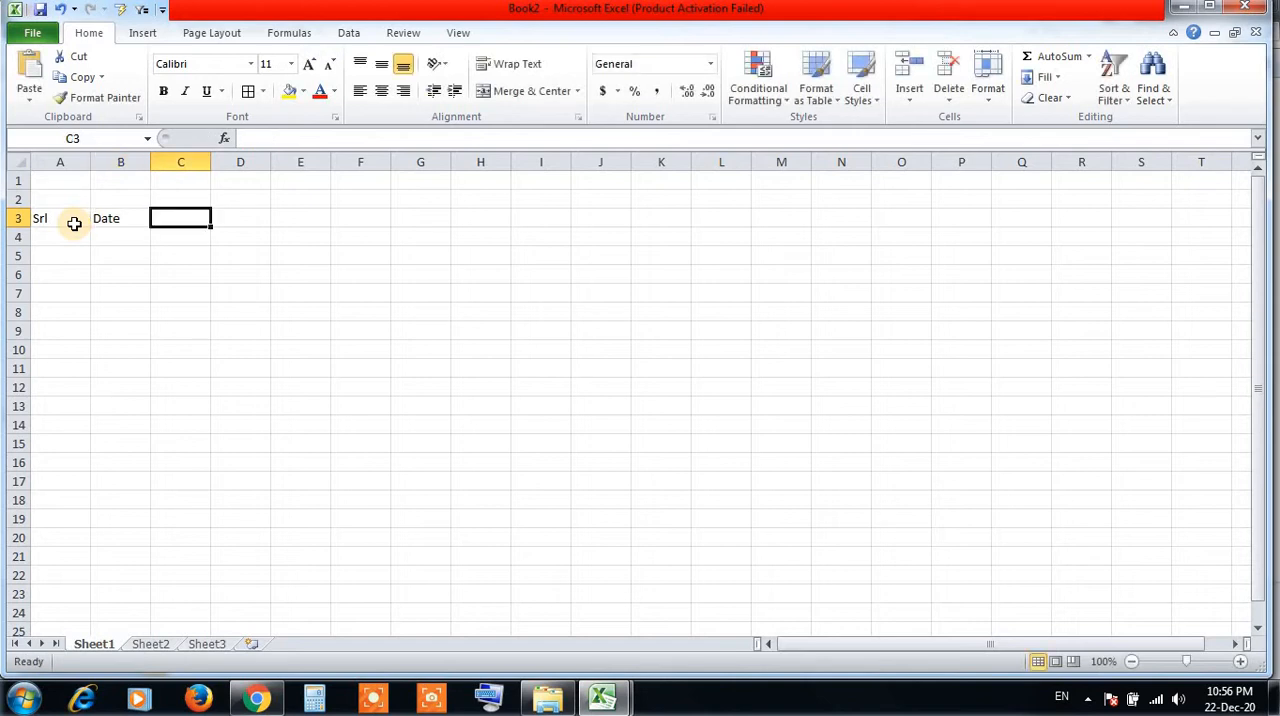
Enter the remaining column headers Item Name, Qty, Rate and Amount in cells C3 to F3.
{"action": "type", "text": "I"}
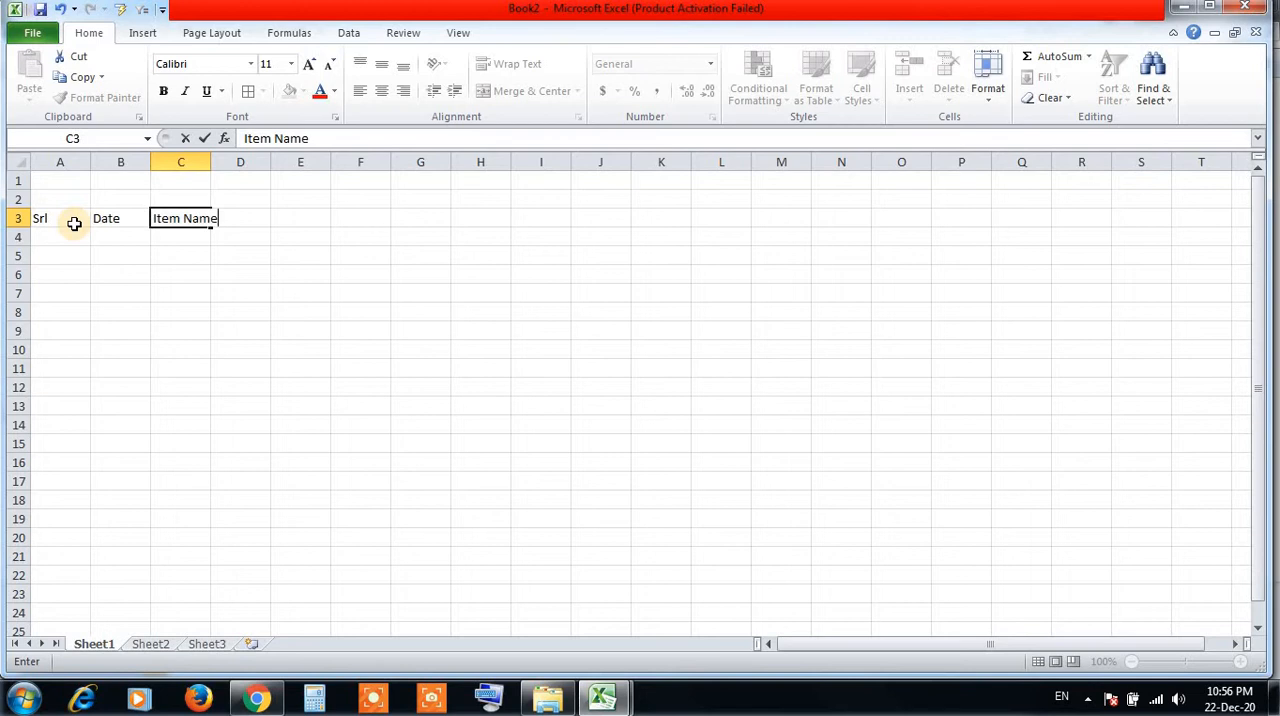
{"action": "type", "text": "tem Name"}
{"action": "key", "text": "Tab"}
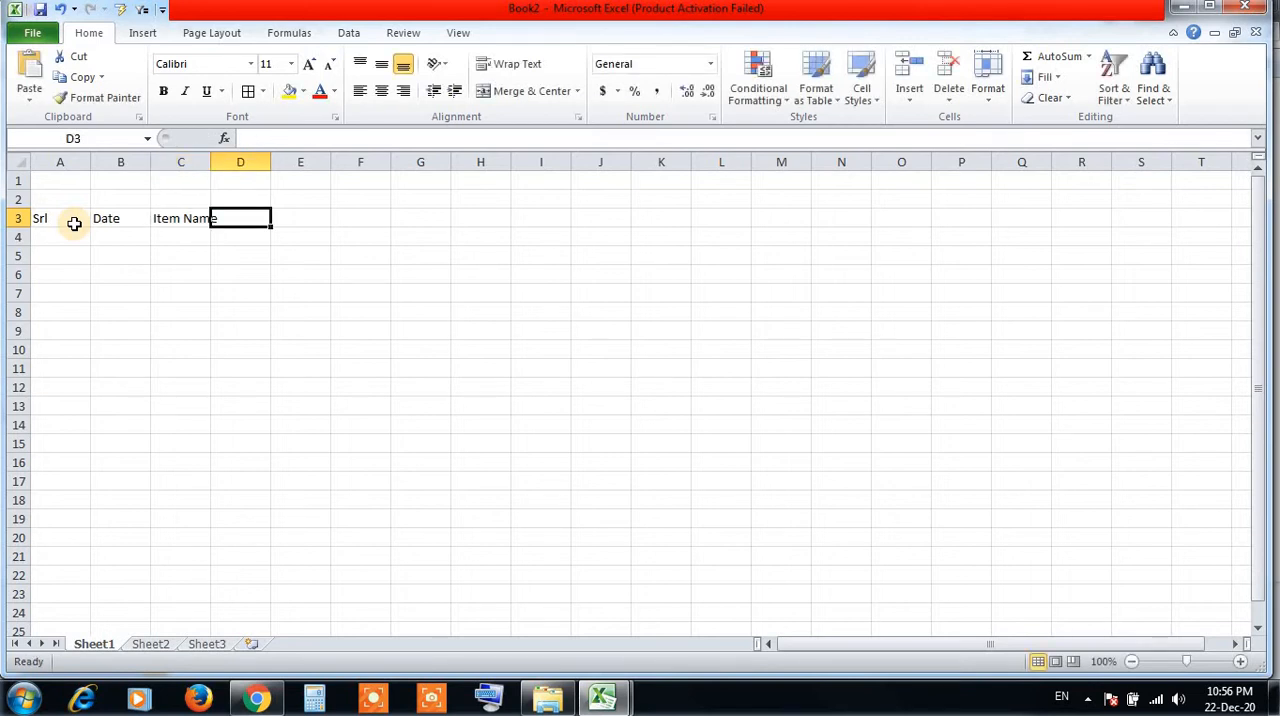
{"action": "type", "text": "Qty"}
{"action": "key", "text": "Tab"}
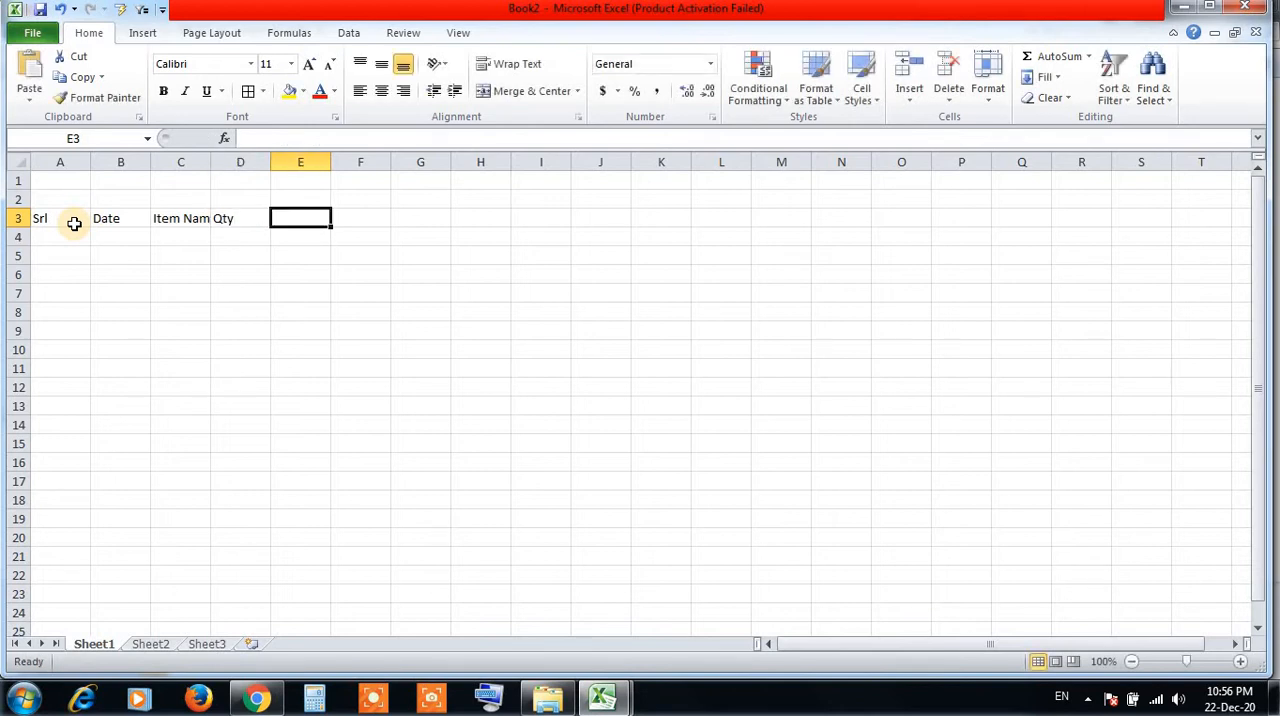
{"action": "type", "text": "Rate"}
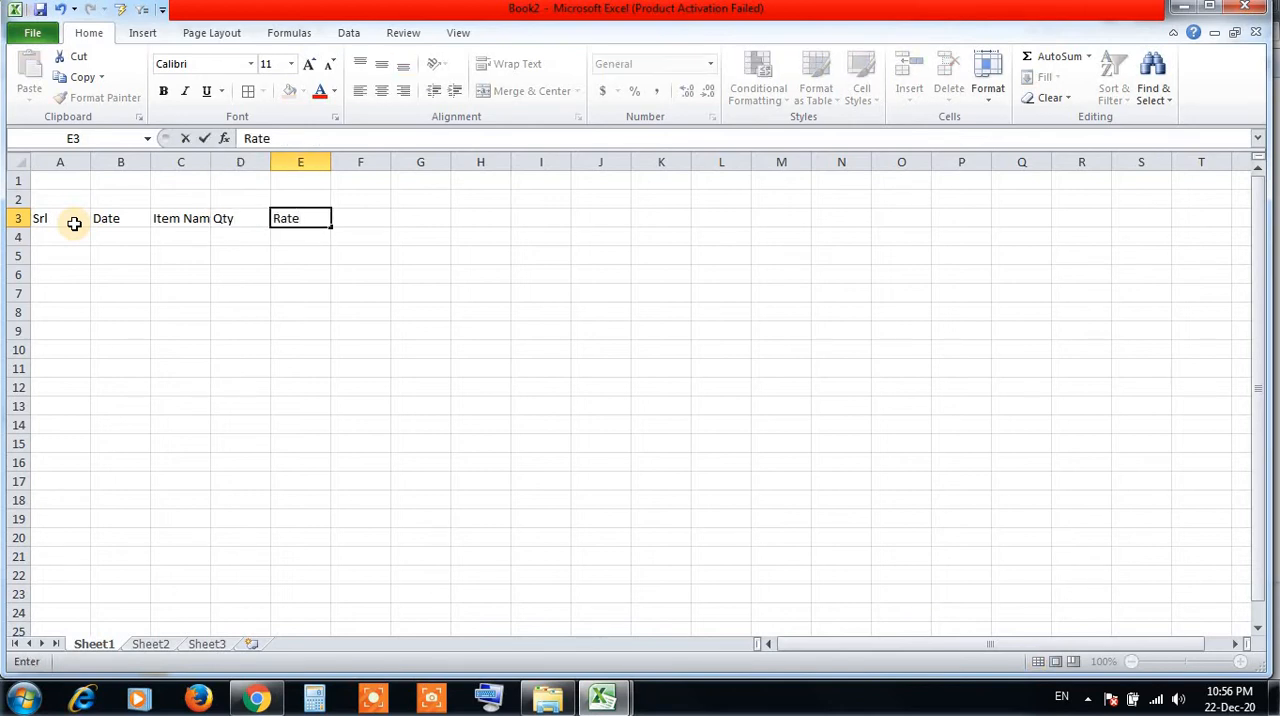
{"action": "key", "text": "Tab"}
{"action": "type", "text": "AA"}
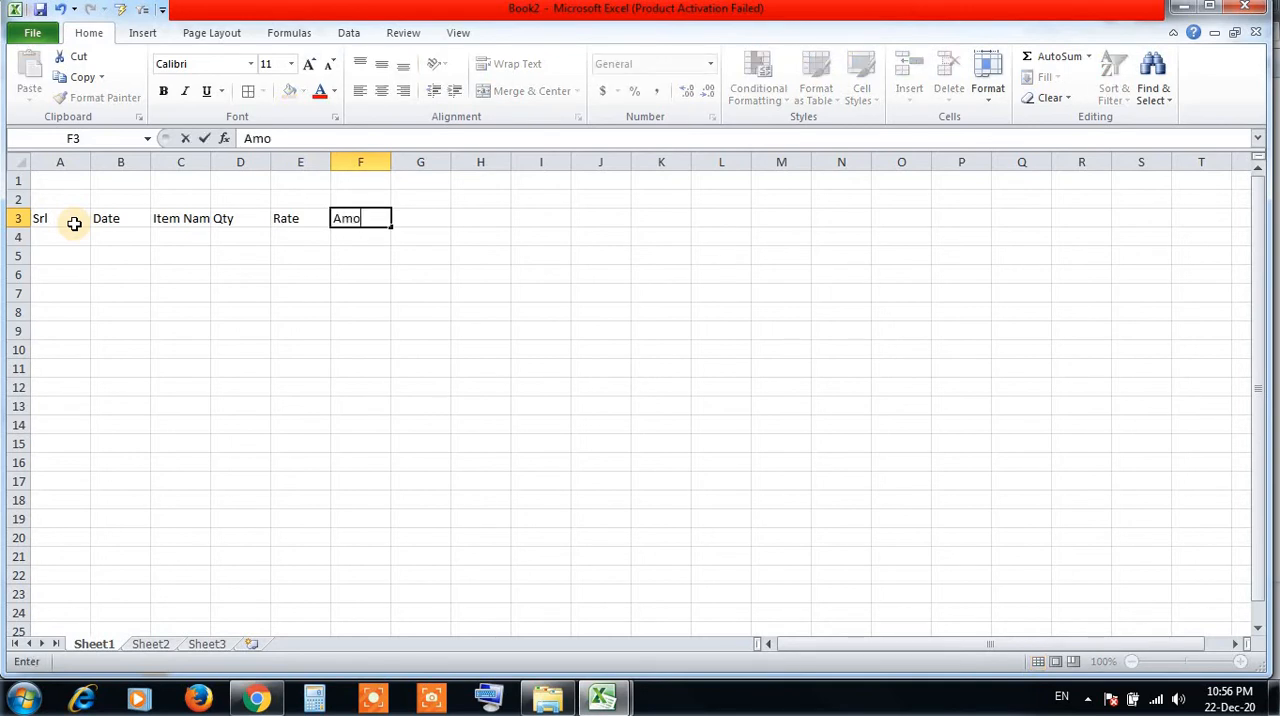
{"action": "key", "text": "Return"}
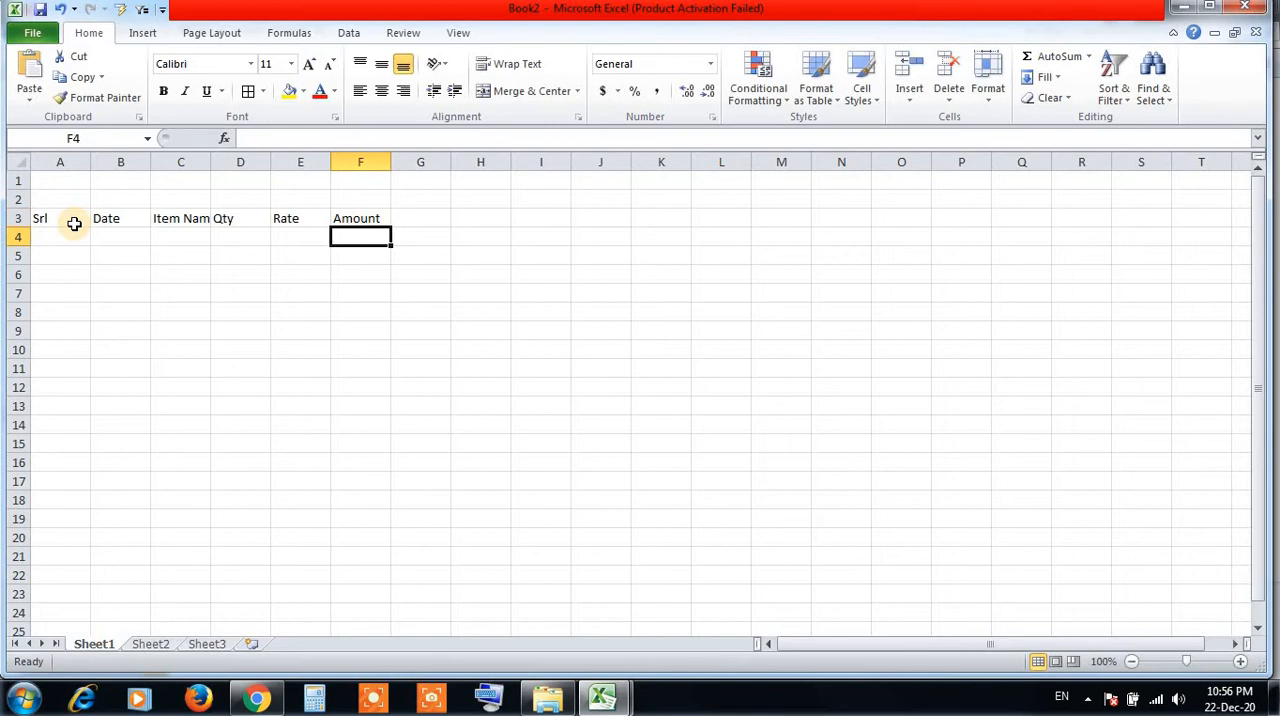
Format the header cells A3:F3 with a yellow fill, red text and all borders.
{"action": "left_click_drag", "start_coordinate": [63, 217], "coordinate": [381, 217]}
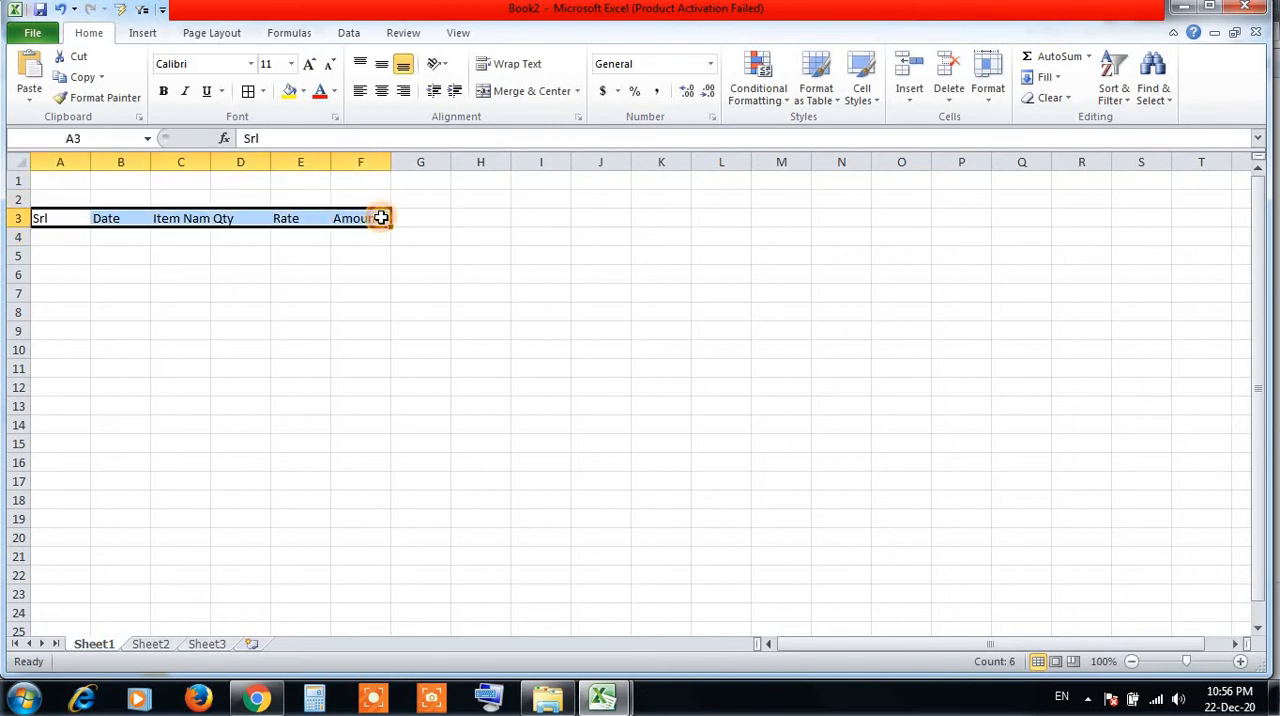
{"action": "left_click", "coordinate": [290, 93]}
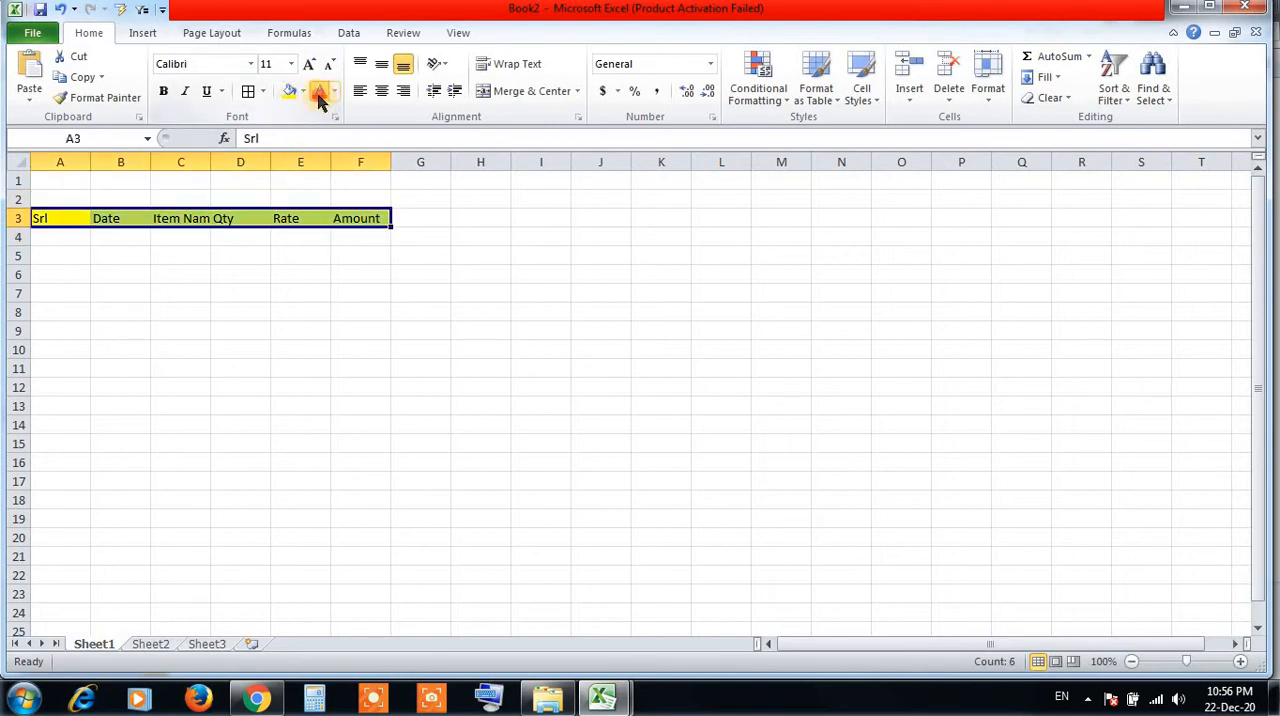
{"action": "left_click", "coordinate": [318, 93]}
{"action": "left_click", "coordinate": [249, 92]}
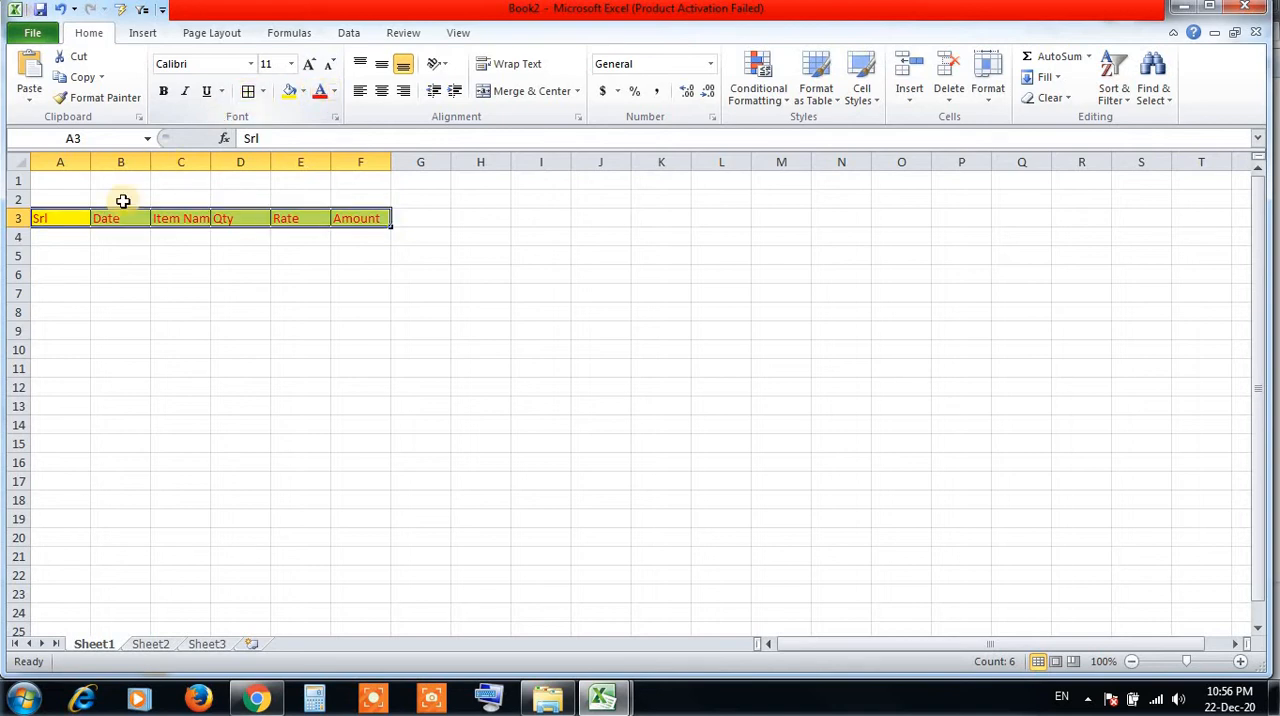
Increase the header text in A3:F3 to font size 14 and widen columns C and D.
{"action": "left_click", "coordinate": [308, 64]}
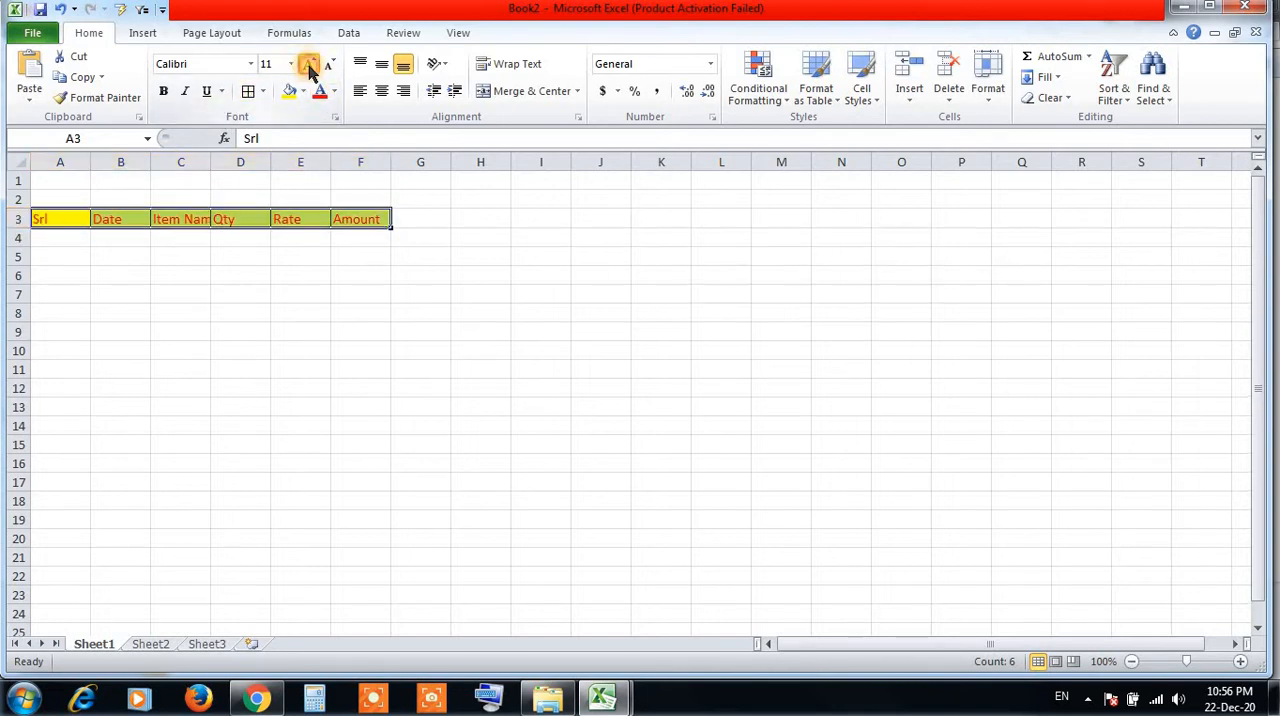
{"action": "left_click", "coordinate": [308, 64]}
{"action": "left_click_drag", "start_coordinate": [210, 162], "coordinate": [348, 164]}
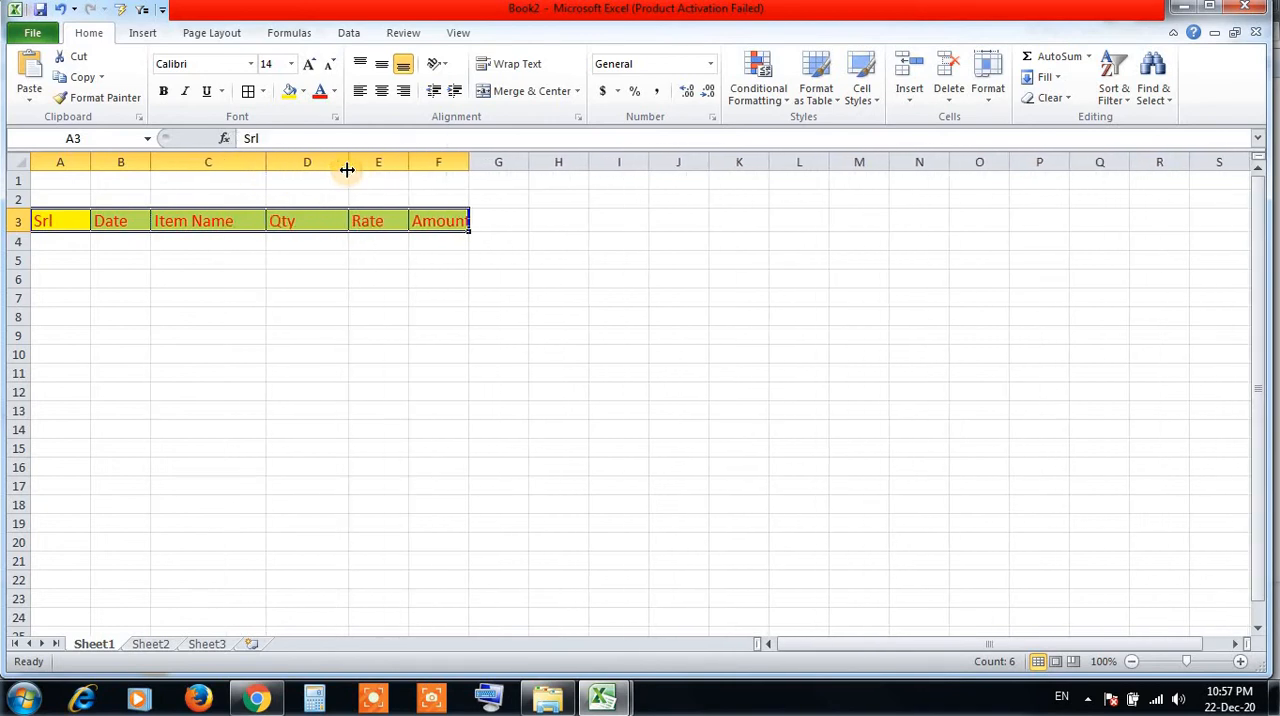
Merge and center cells A2:E2 above the headers and give the merged cell a yellow fill.
{"action": "left_click", "coordinate": [426, 194]}
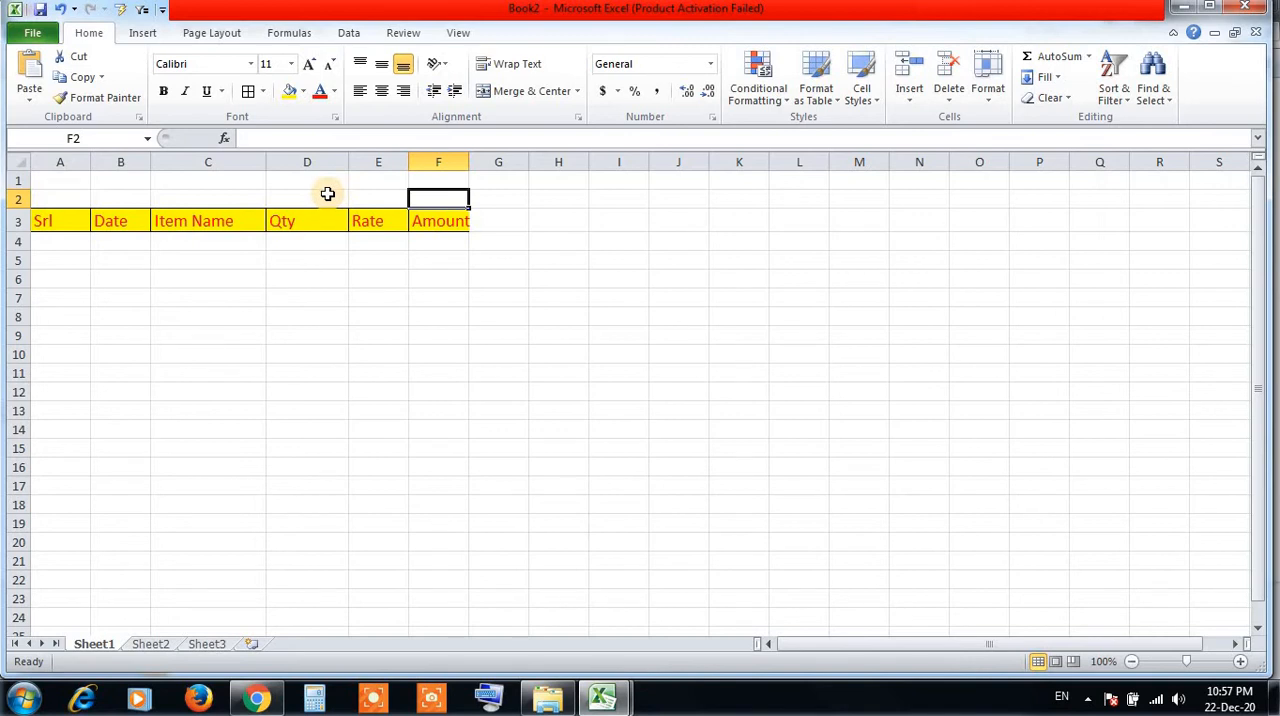
{"action": "left_click_drag", "start_coordinate": [375, 195], "coordinate": [80, 199]}
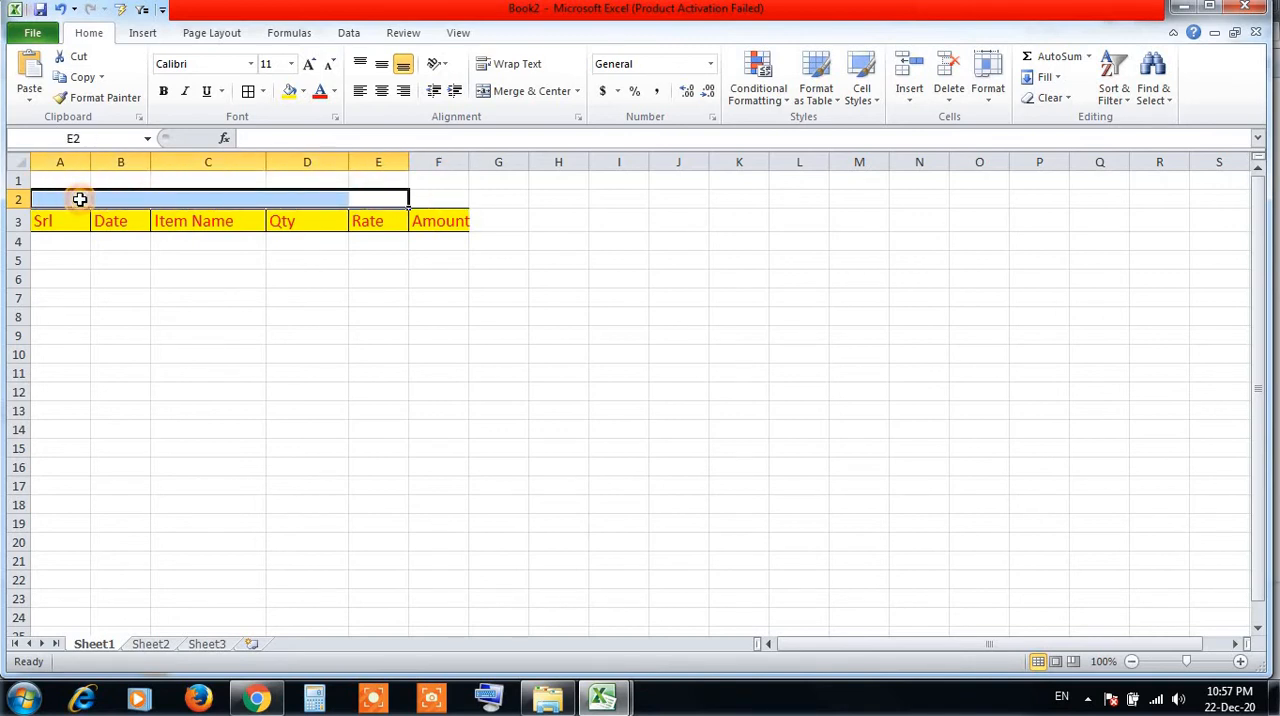
{"action": "left_click", "coordinate": [529, 91]}
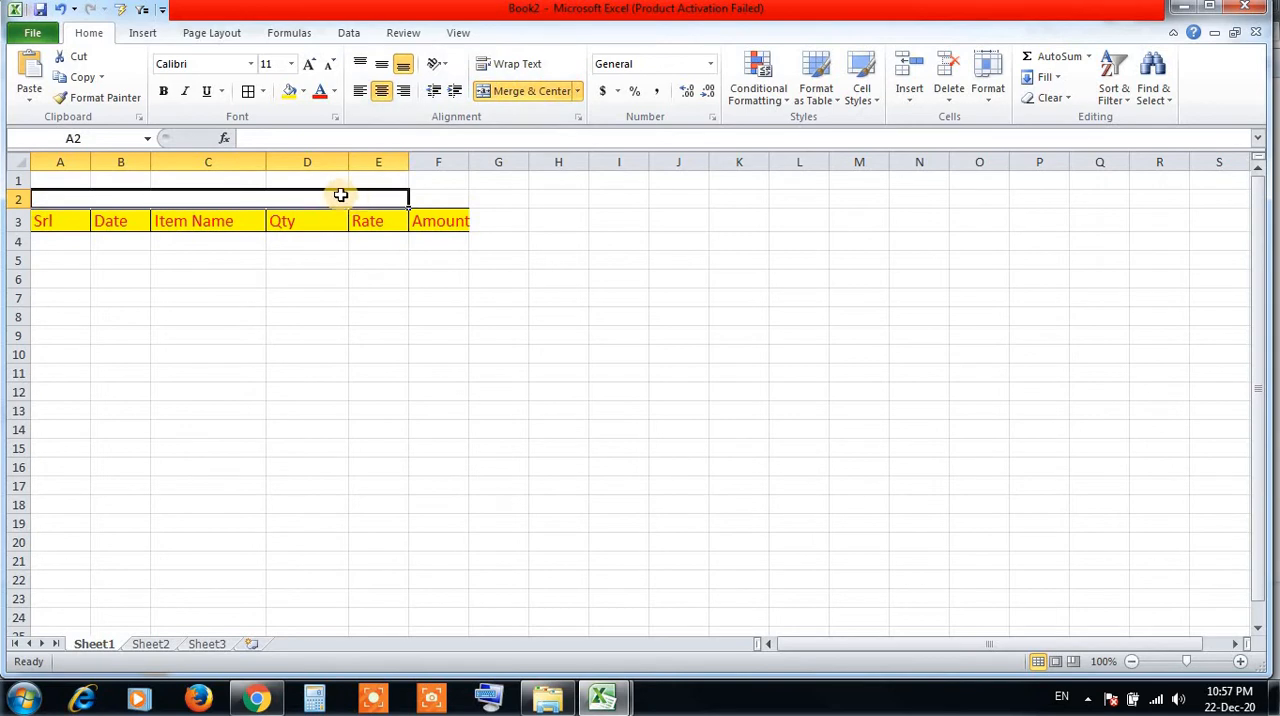
{"action": "left_click", "coordinate": [289, 91]}
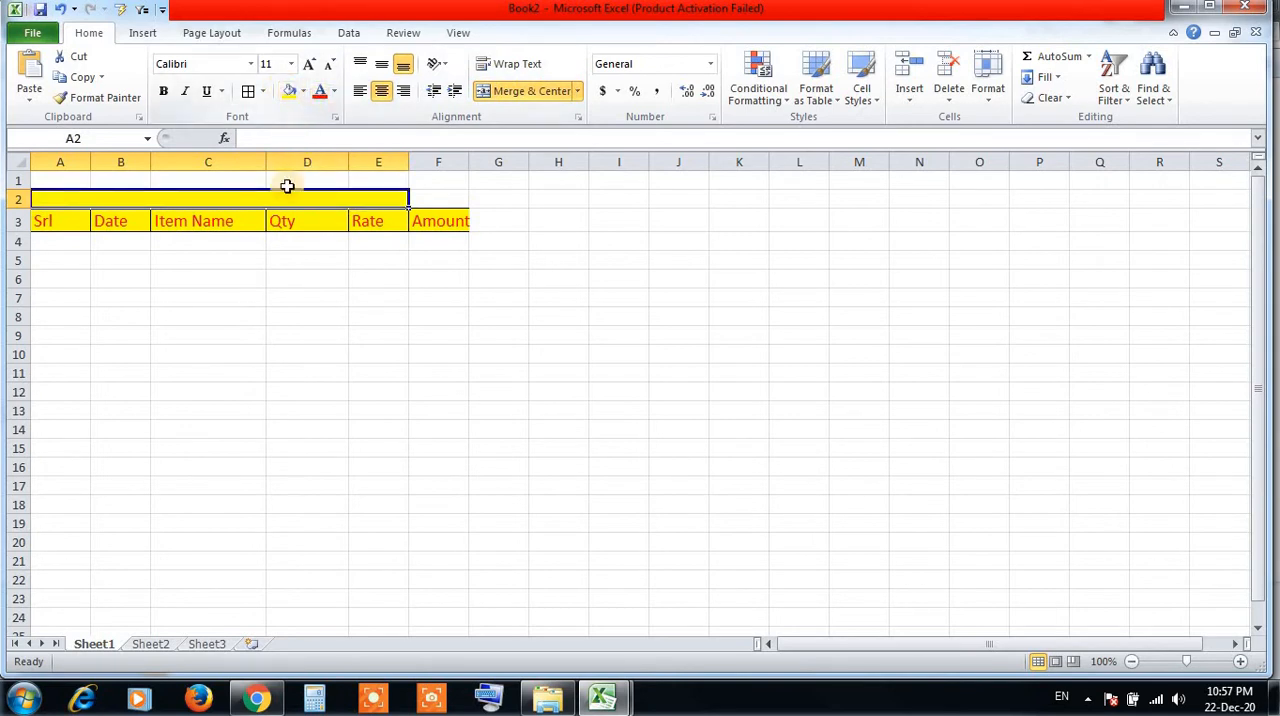
Enter the label Grand Total in the merged cell above the headers.
{"action": "type", "text": "G"}
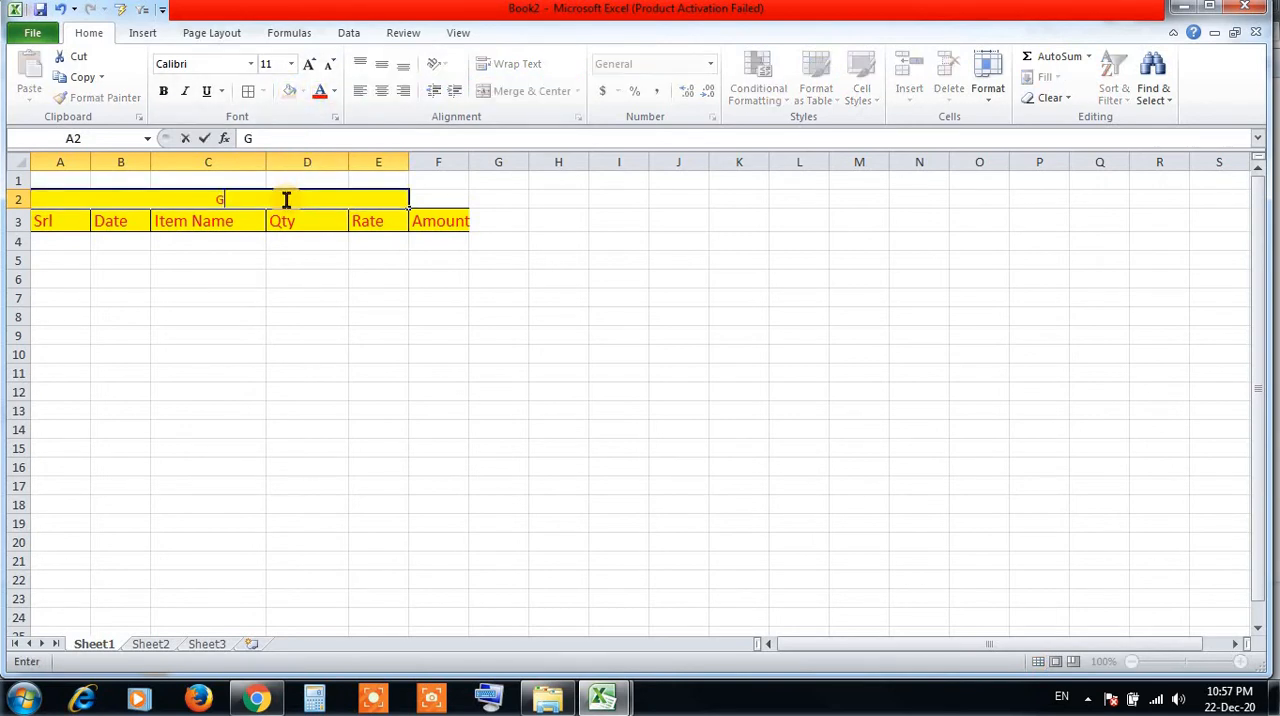
{"action": "type", "text": "rand Total"}
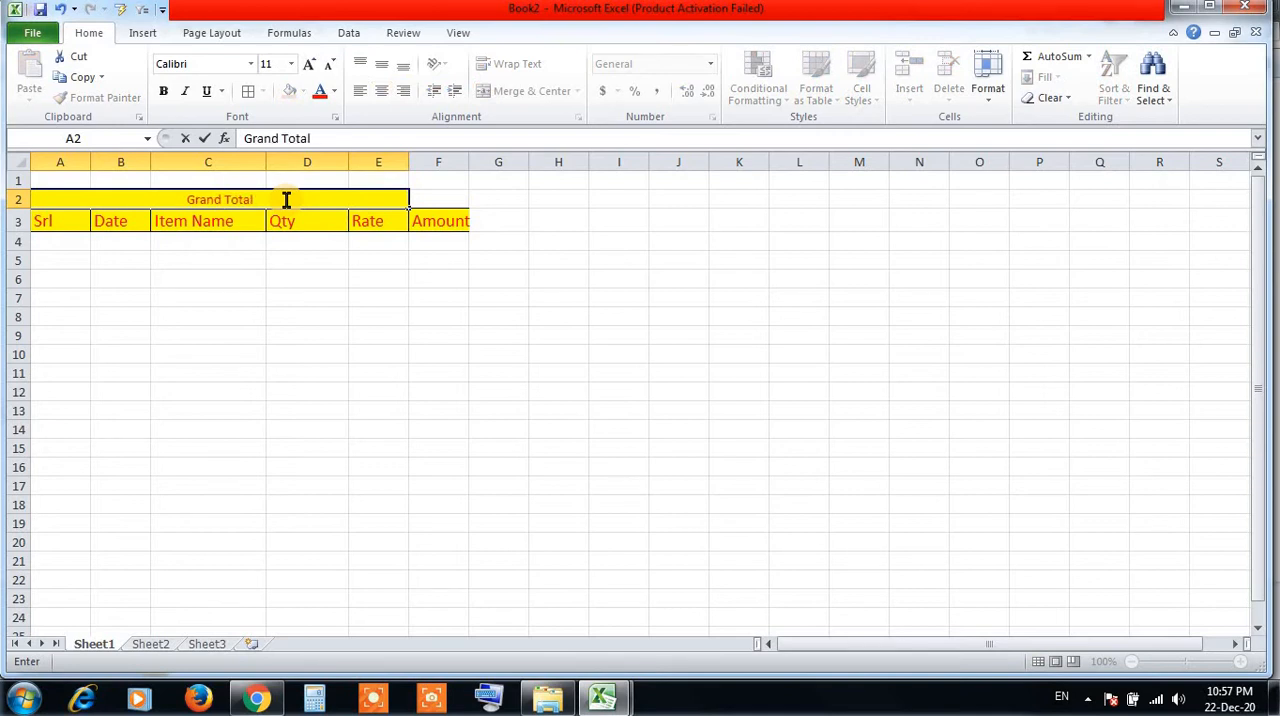
{"action": "key", "text": "Tab"}
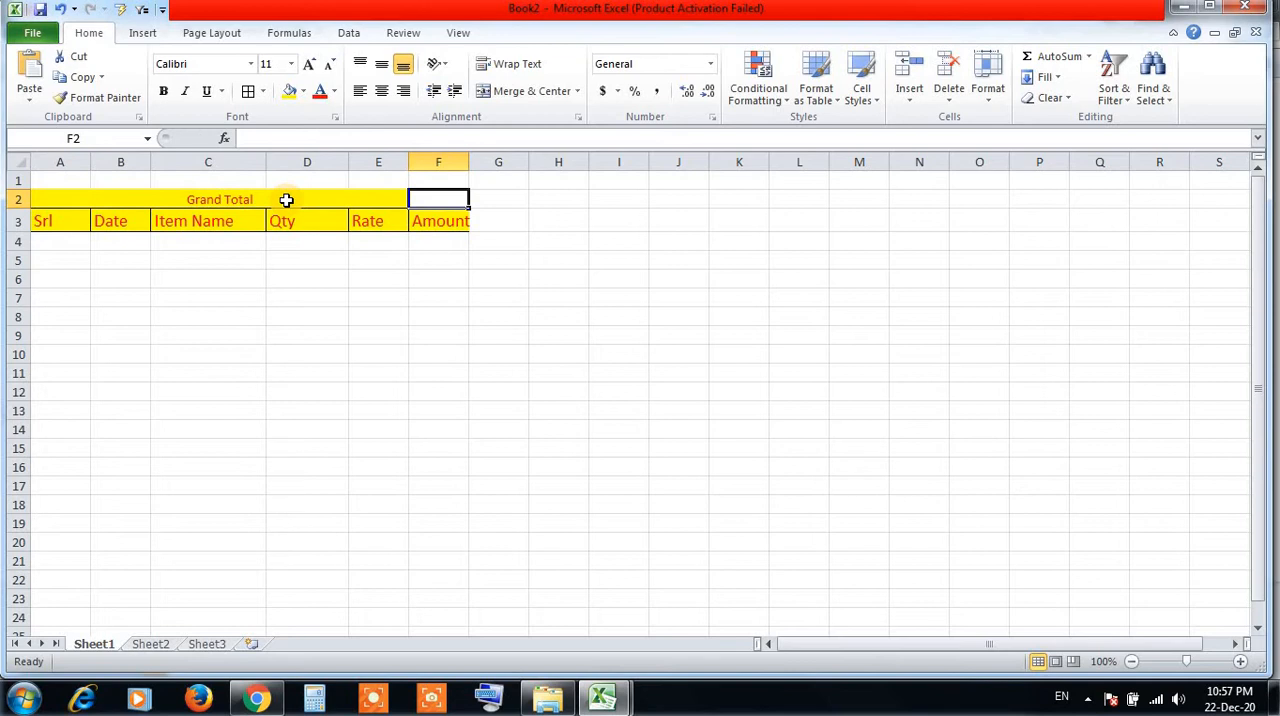
Fill cell F2 yellow and apply borders to the Grand Total row A2:F2.
{"action": "left_click", "coordinate": [288, 94]}
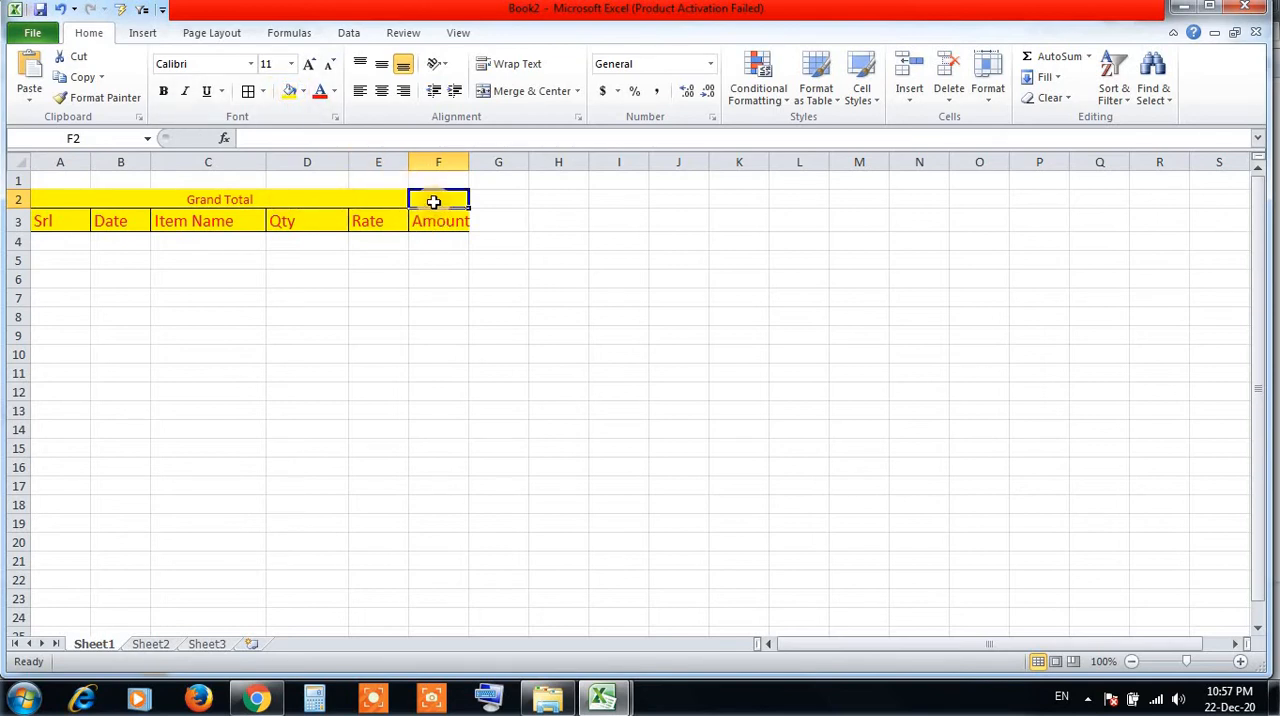
{"action": "left_click_drag", "start_coordinate": [433, 202], "coordinate": [335, 199]}
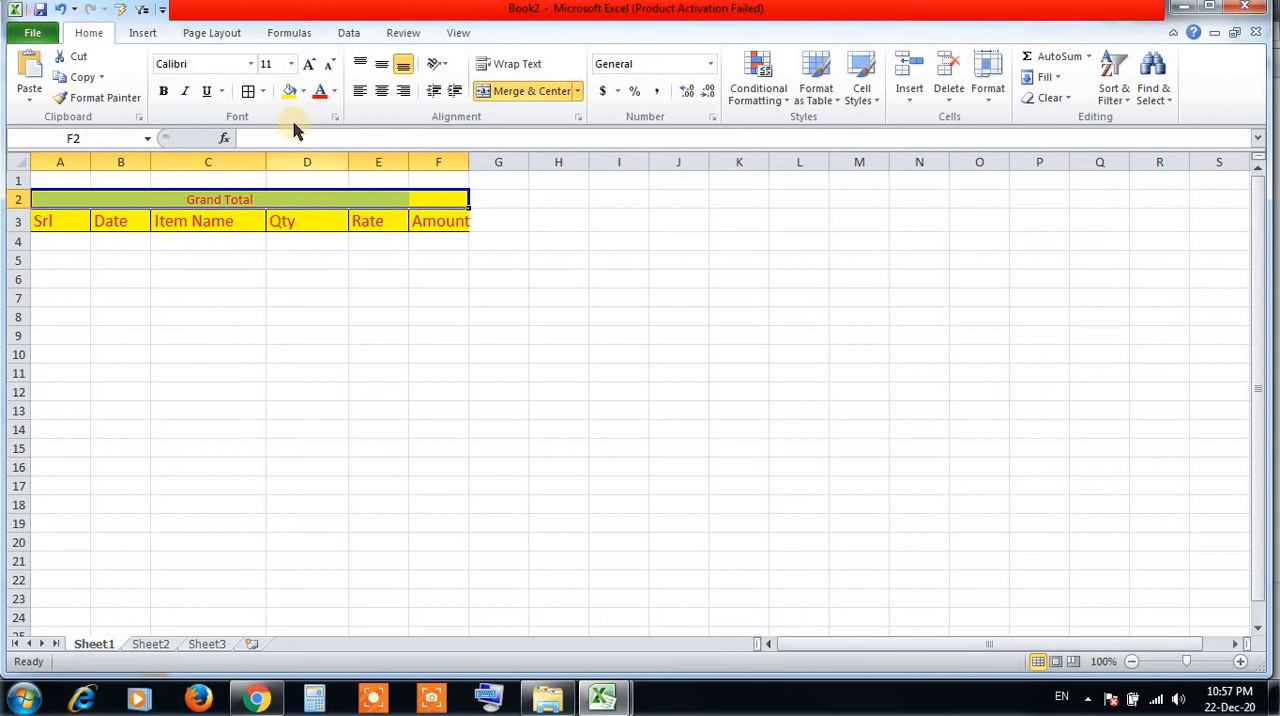
{"action": "left_click", "coordinate": [320, 258]}
Increase the Grand Total label to font size 16 and make it bold.
{"action": "left_click", "coordinate": [214, 196]}
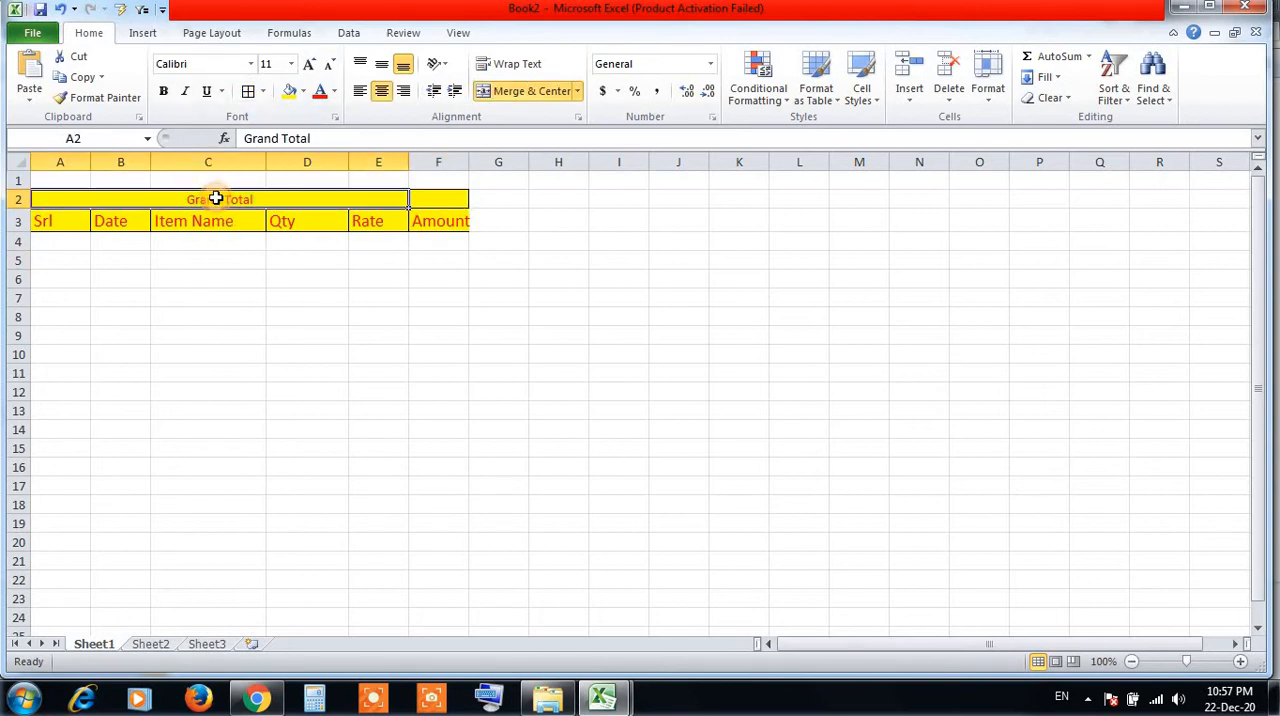
{"action": "left_click", "coordinate": [309, 66]}
{"action": "left_click", "coordinate": [309, 66]}
{"action": "left_click", "coordinate": [309, 66]}
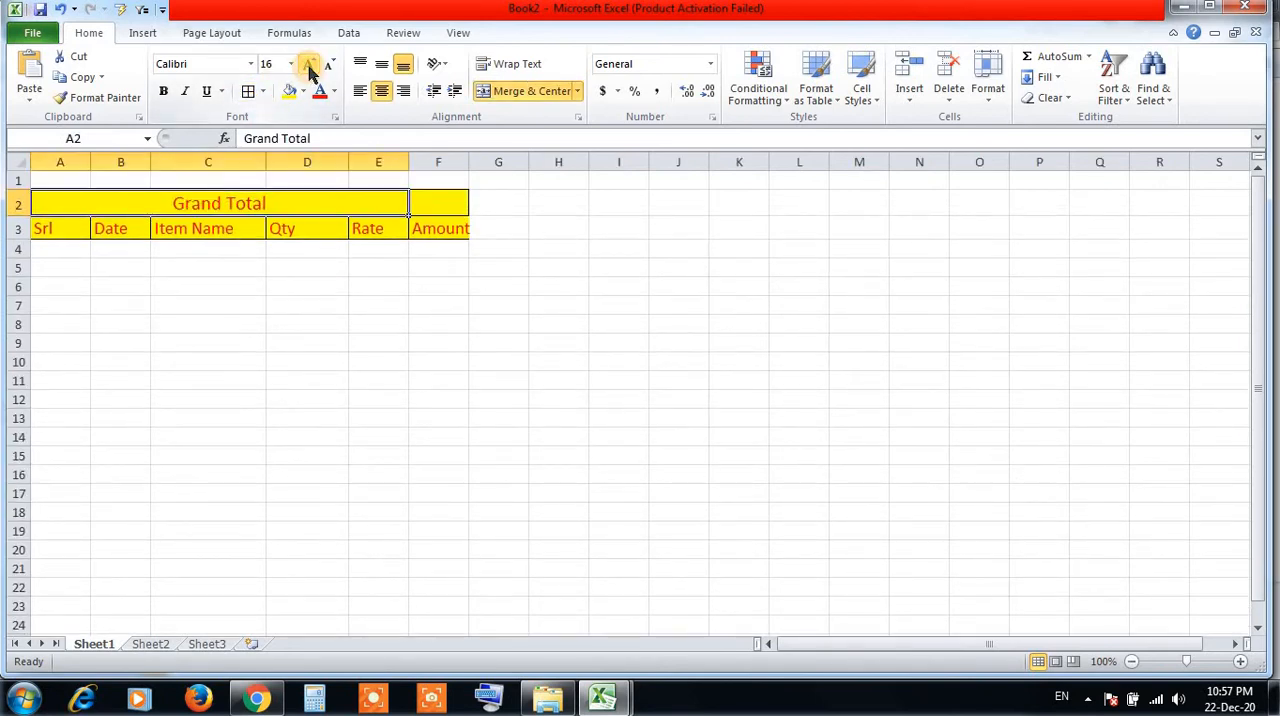
{"action": "key", "text": "ctrl+b"}
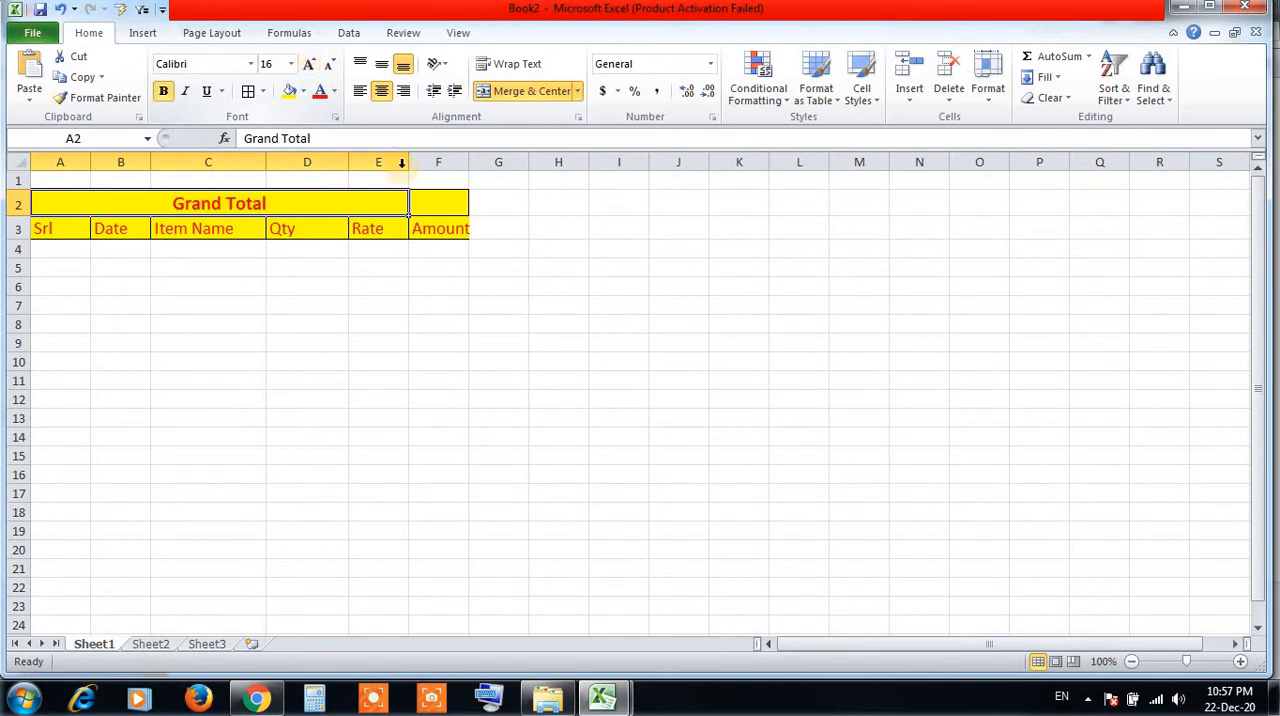
Format the Grand Total row A2:F2 in bold at font size 20 and widen column F to fit the Amount header.
{"action": "left_click", "coordinate": [421, 204]}
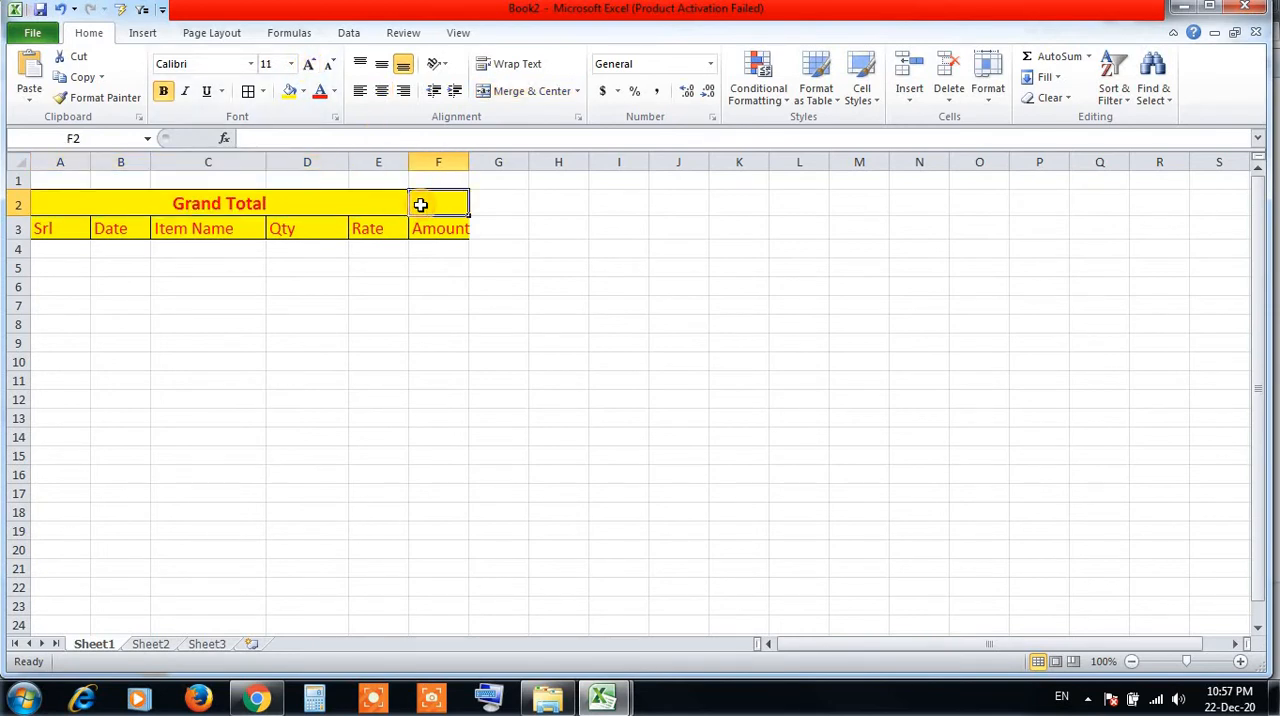
{"action": "left_click_drag", "start_coordinate": [421, 204], "coordinate": [346, 211]}
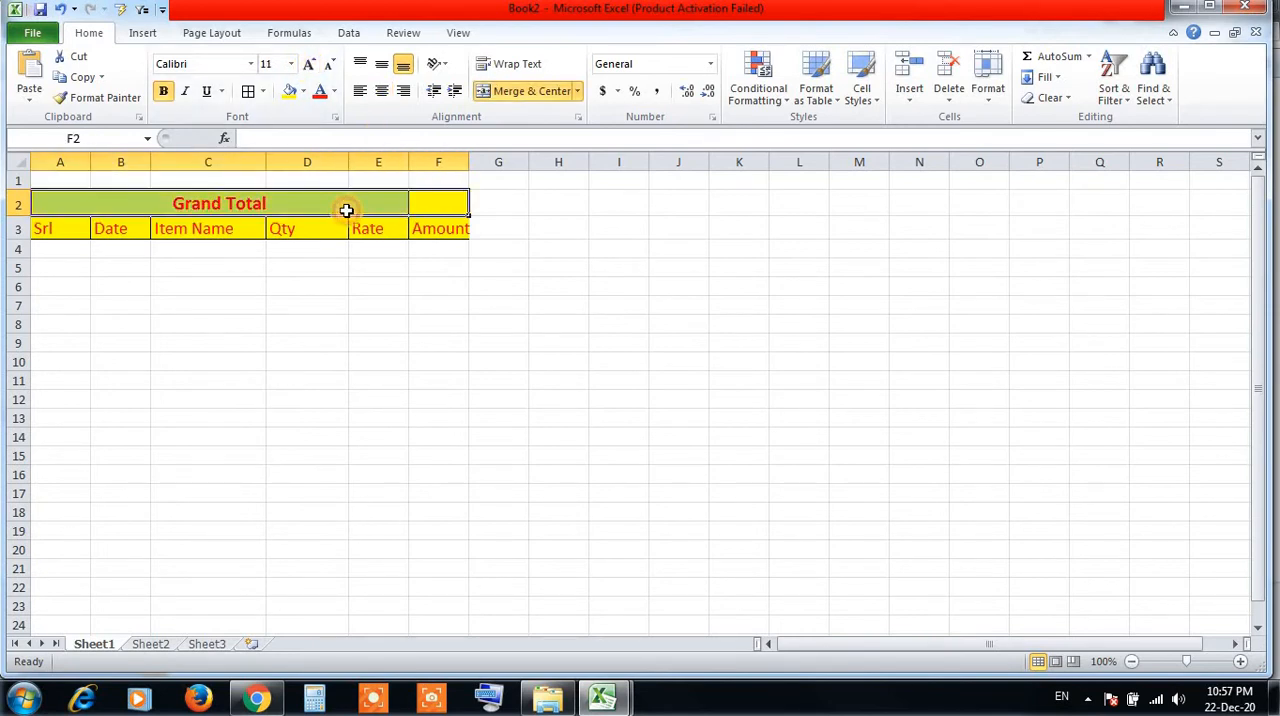
{"action": "left_click", "coordinate": [293, 65]}
{"action": "left_click", "coordinate": [278, 210]}
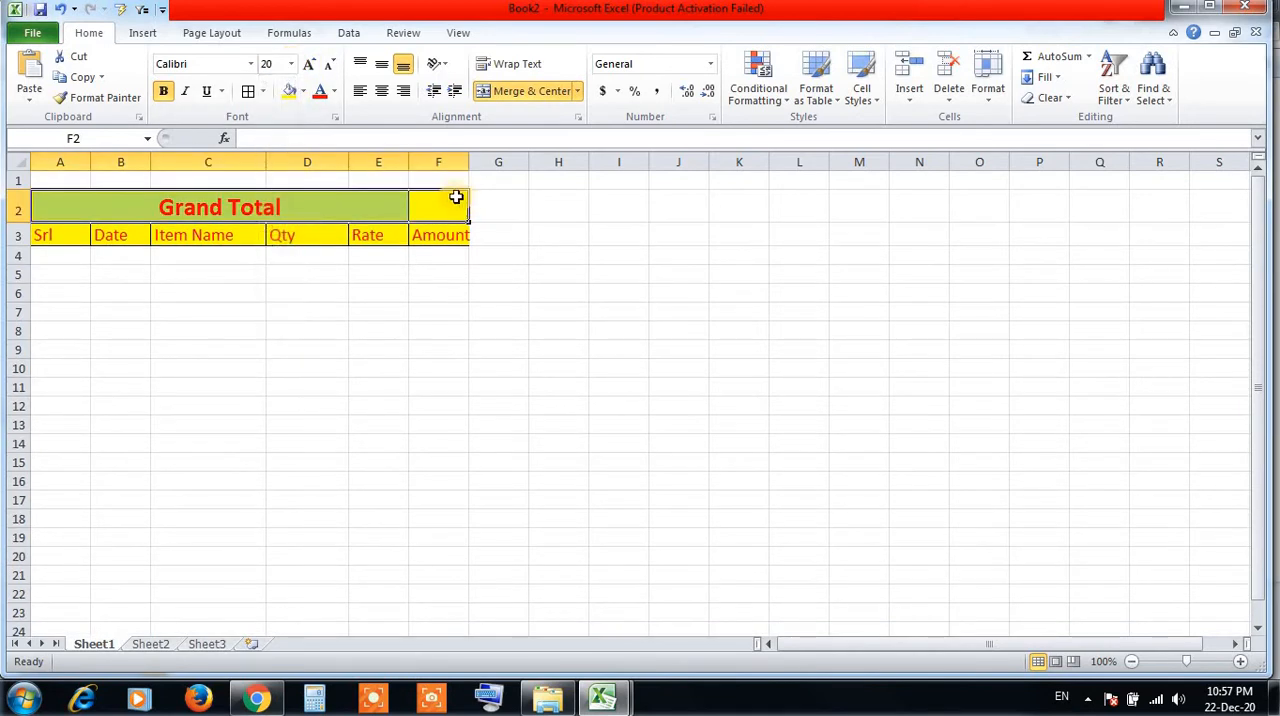
{"action": "left_click_drag", "start_coordinate": [466, 161], "coordinate": [513, 182]}
{"action": "left_click", "coordinate": [427, 234]}
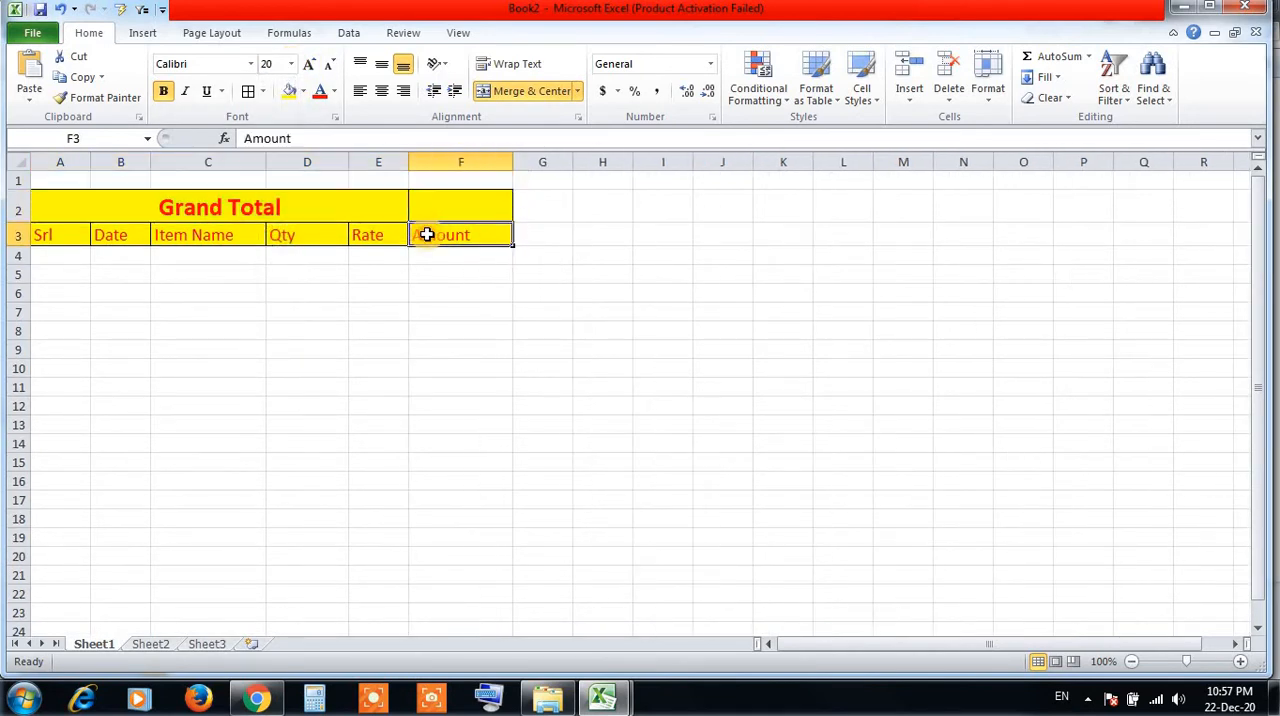
Apply borders to all cells of the table range A3:F23.
{"action": "left_click", "coordinate": [300, 237]}
{"action": "left_click", "coordinate": [65, 240]}
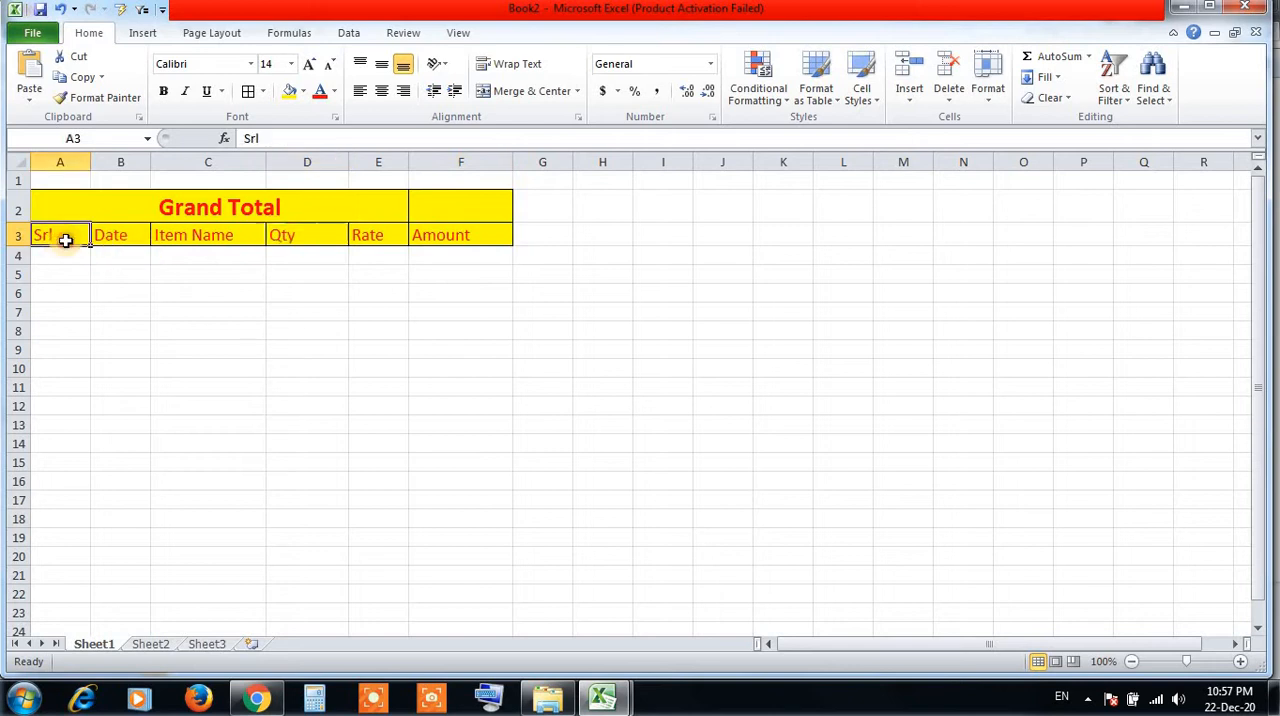
{"action": "left_click_drag", "start_coordinate": [65, 240], "coordinate": [457, 620]}
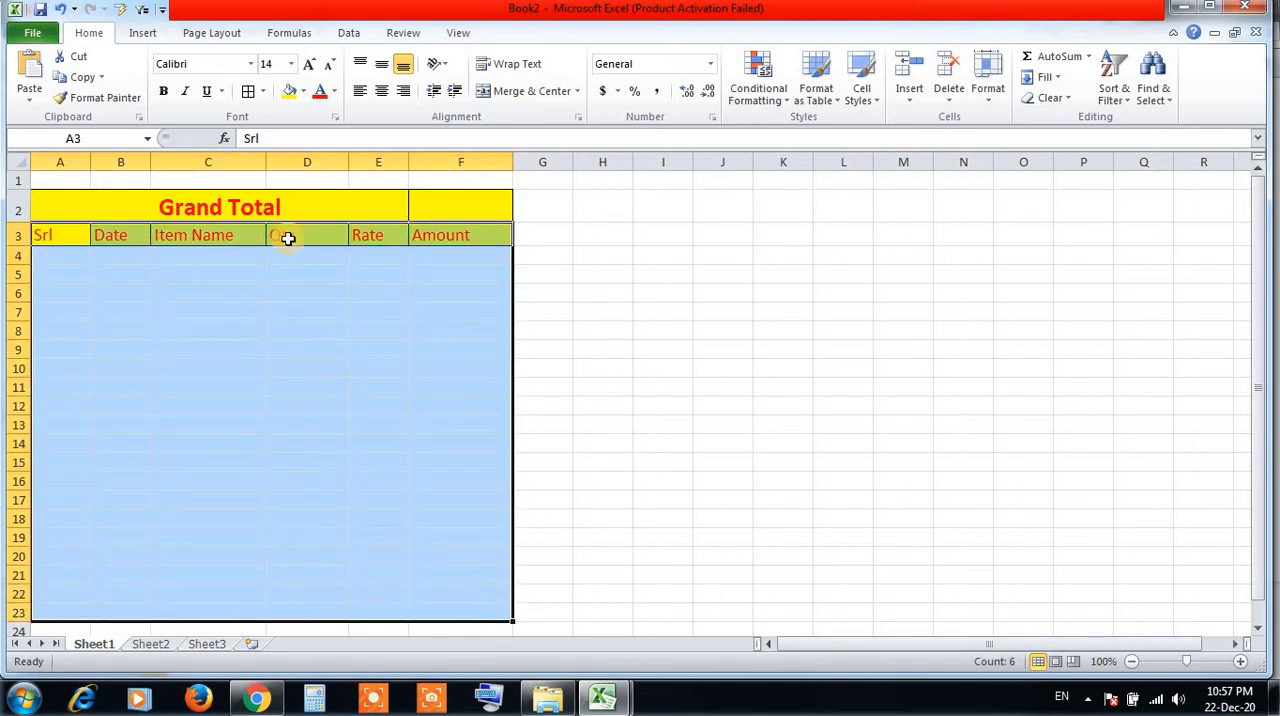
{"action": "left_click", "coordinate": [249, 91]}
{"action": "left_click", "coordinate": [300, 331]}
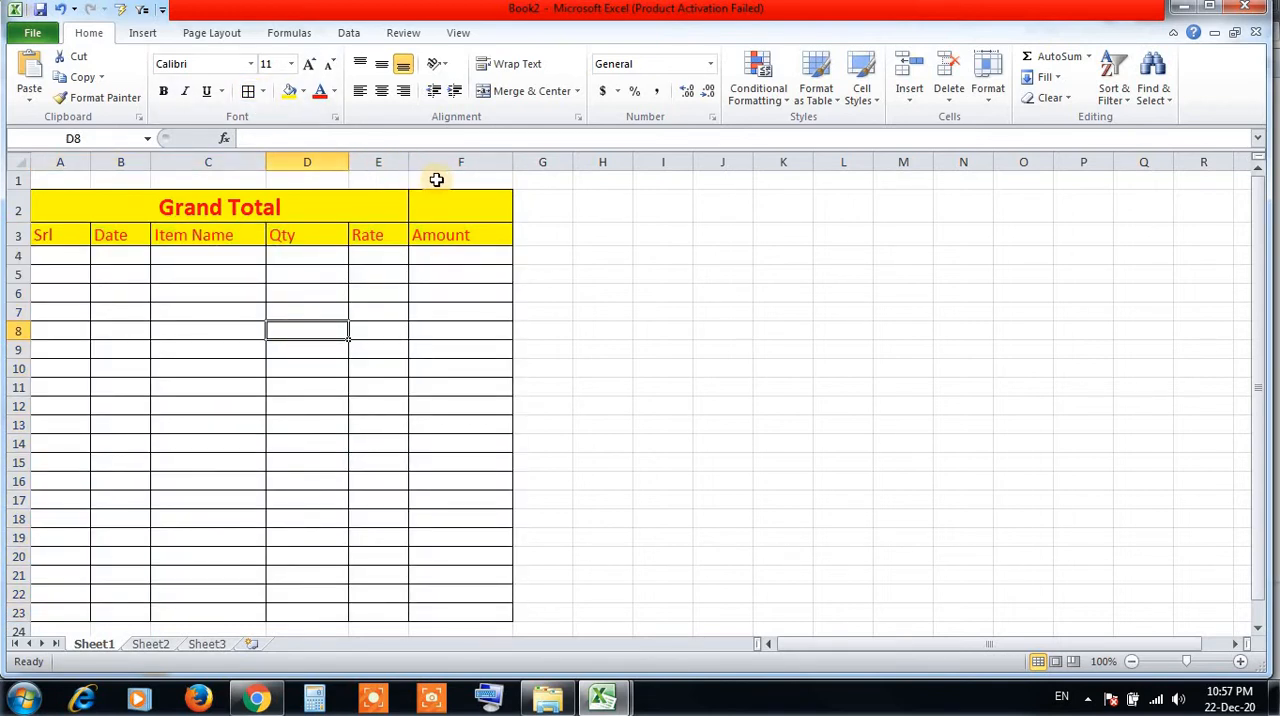
Merge and center A1:F1 and enter the title Purchage Register in it.
{"action": "left_click_drag", "start_coordinate": [436, 180], "coordinate": [80, 181]}
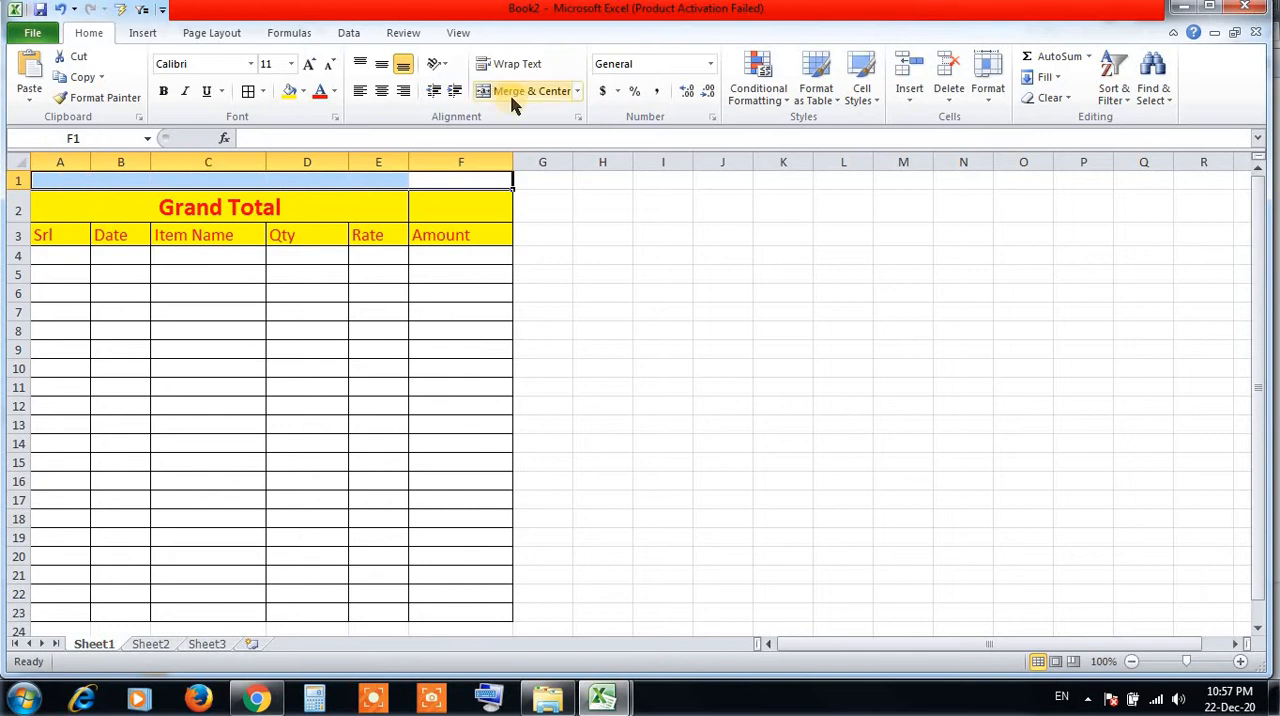
{"action": "left_click", "coordinate": [500, 97]}
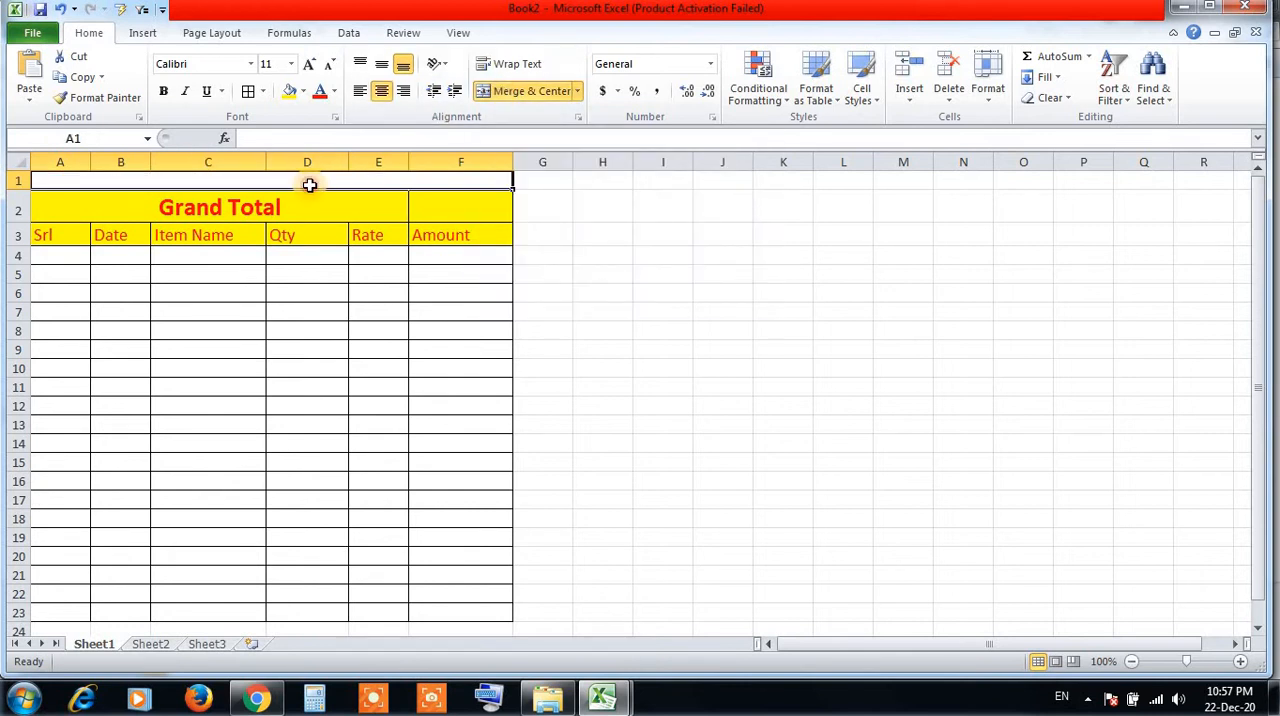
{"action": "type", "text": "P"}
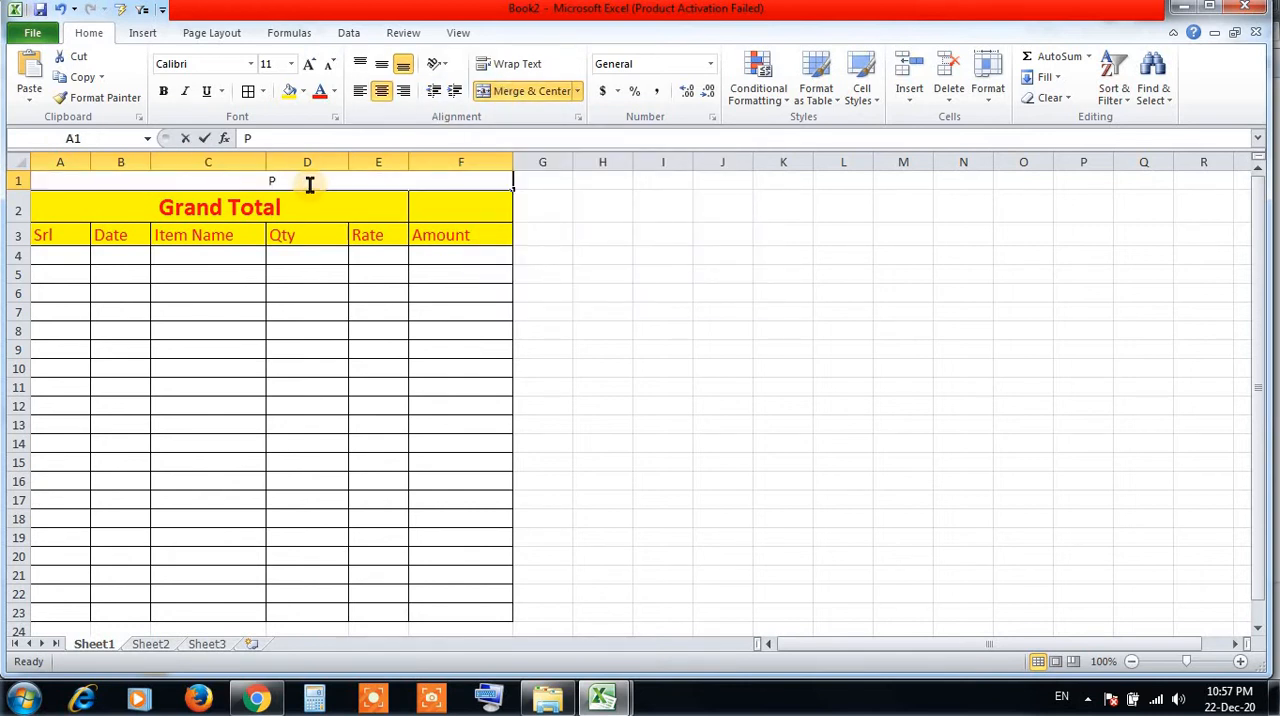
{"action": "type", "text": "urcha"}
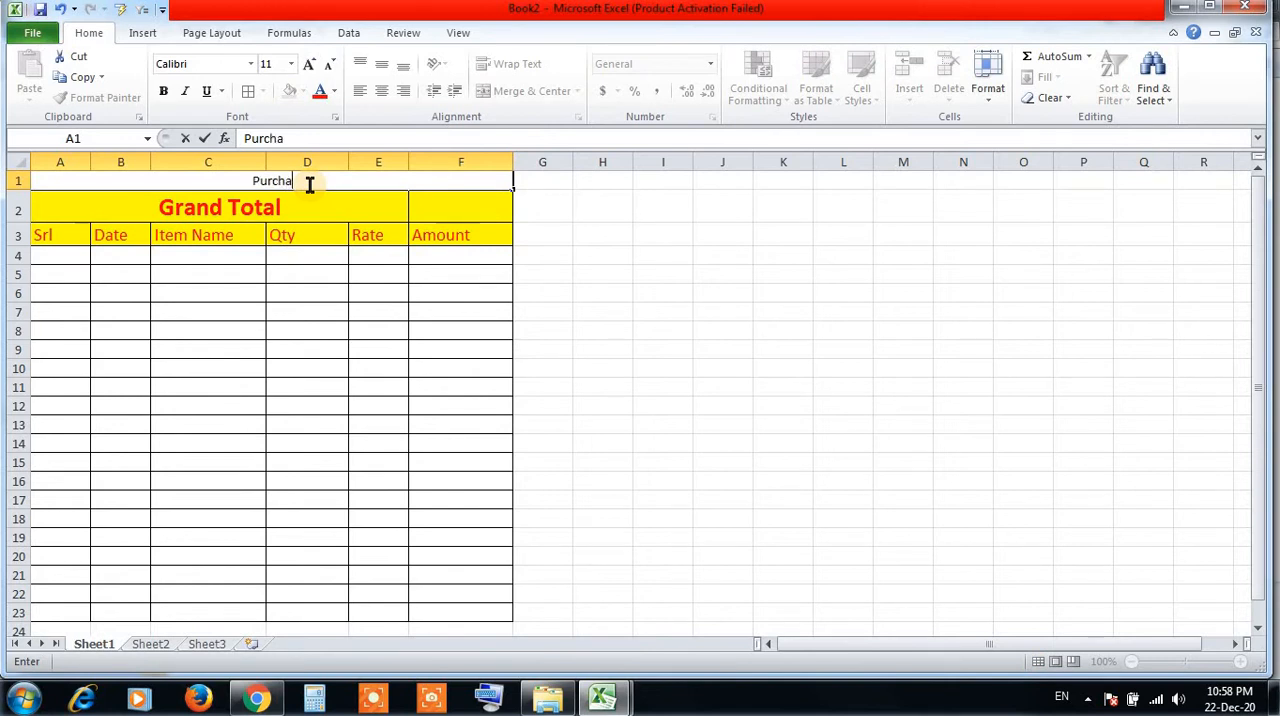
{"action": "type", "text": "ge Re"}
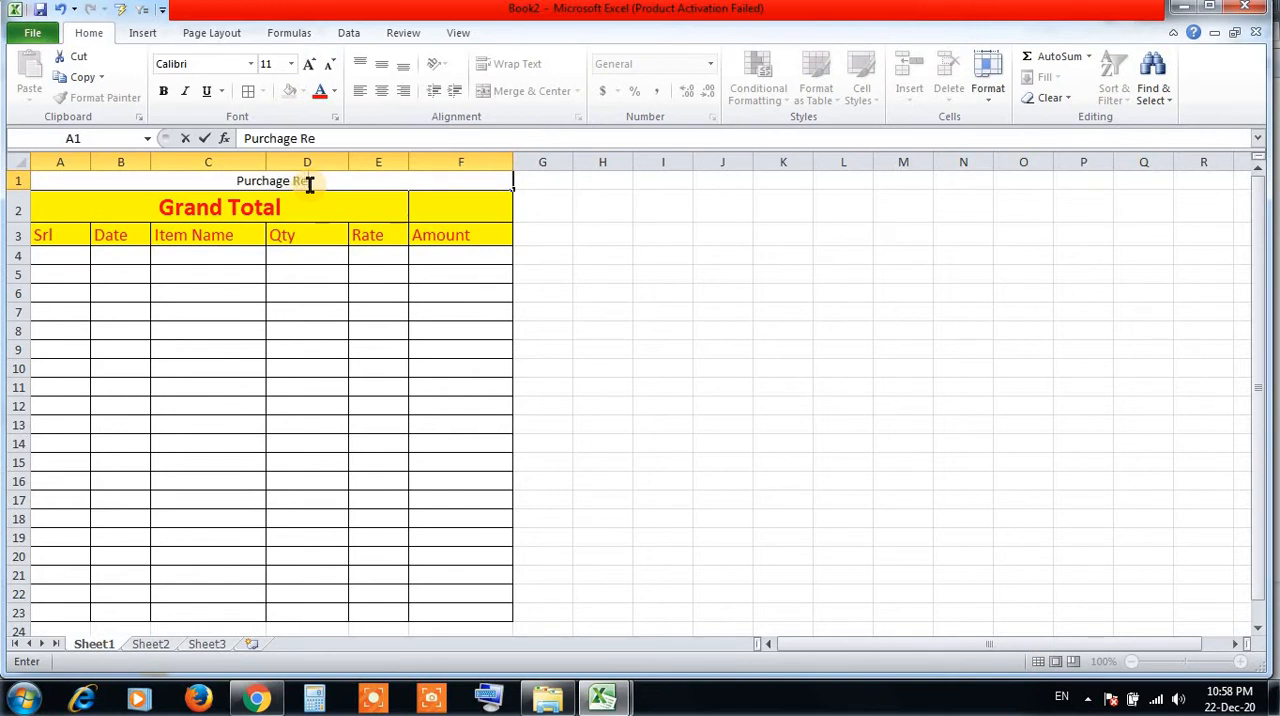
{"action": "type", "text": "gister"}
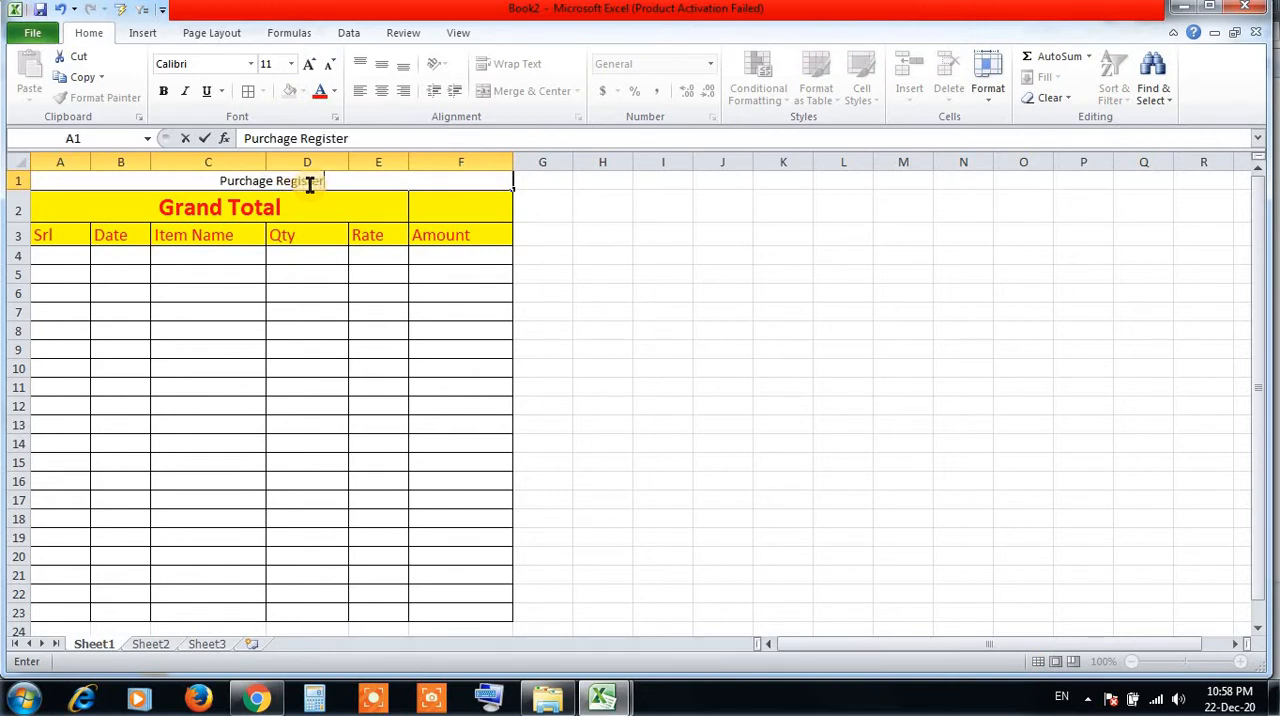
{"action": "key", "text": "Return"}
Format the title in A1 with a yellow fill and red, bold text at font size 20.
{"action": "left_click", "coordinate": [309, 181]}
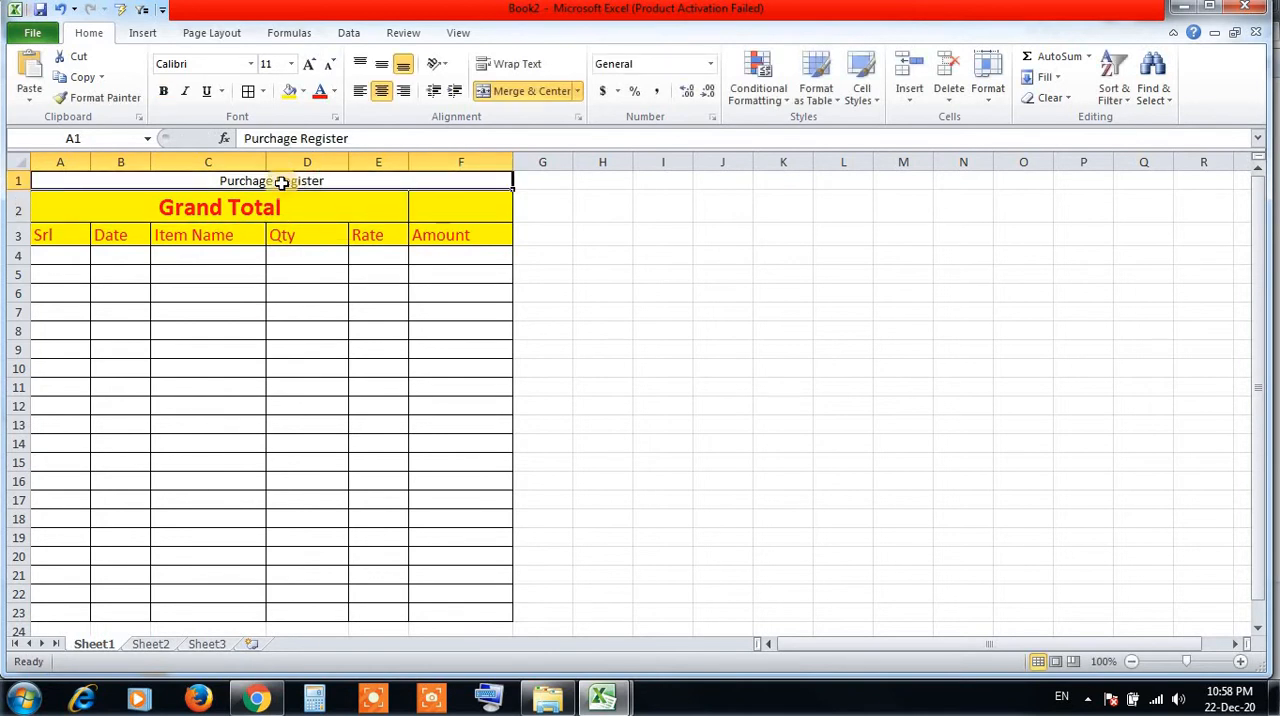
{"action": "left_click", "coordinate": [289, 91]}
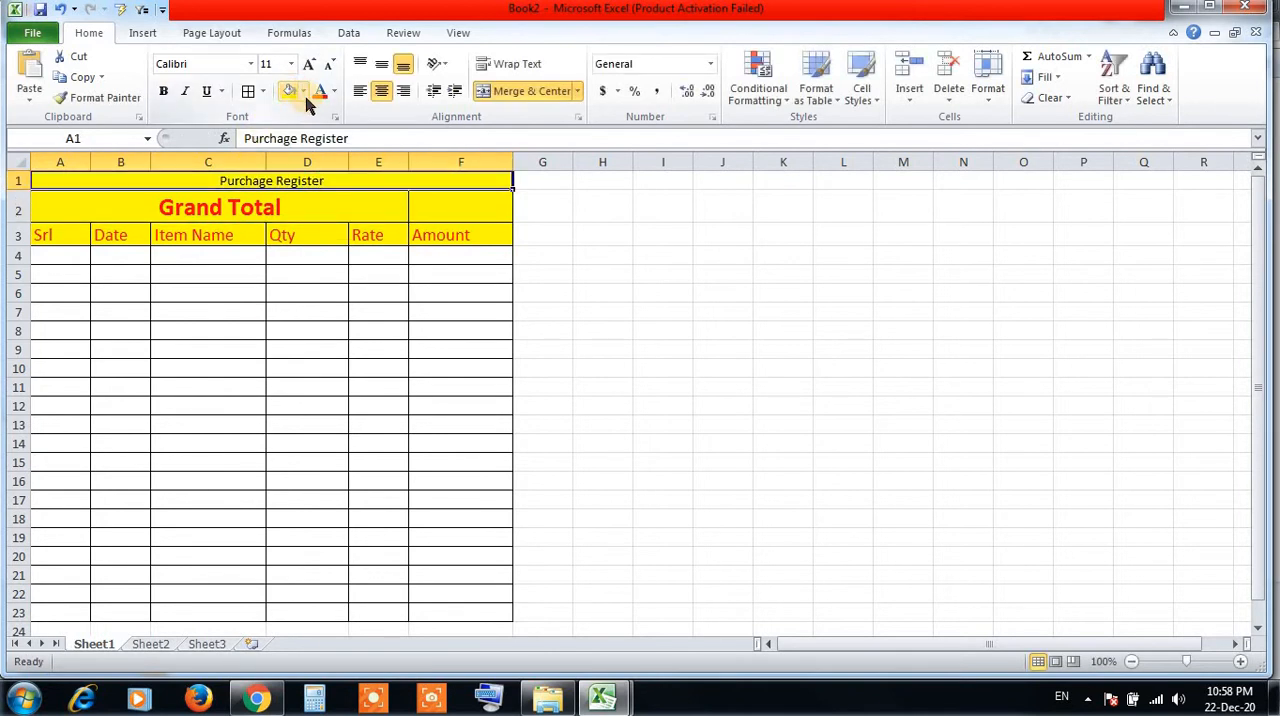
{"action": "left_click", "coordinate": [320, 91]}
{"action": "left_click", "coordinate": [290, 63]}
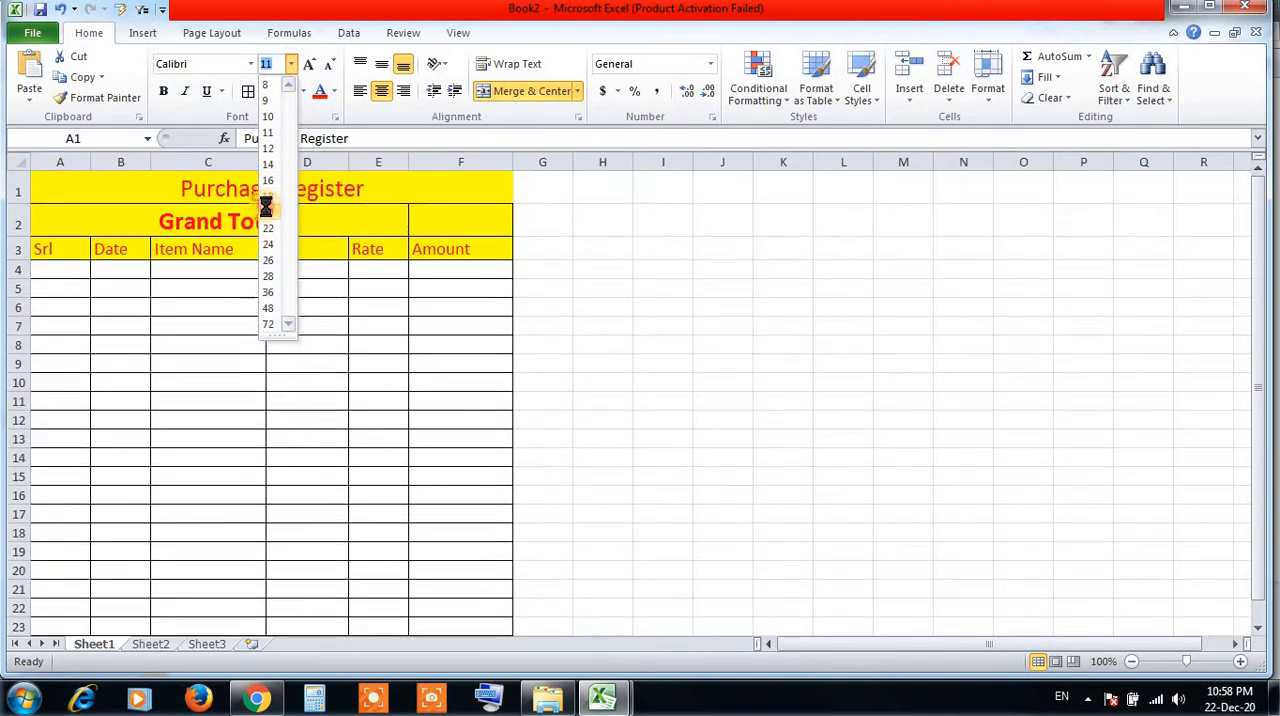
{"action": "left_click", "coordinate": [268, 212]}
{"action": "key", "text": "ctrl+b"}
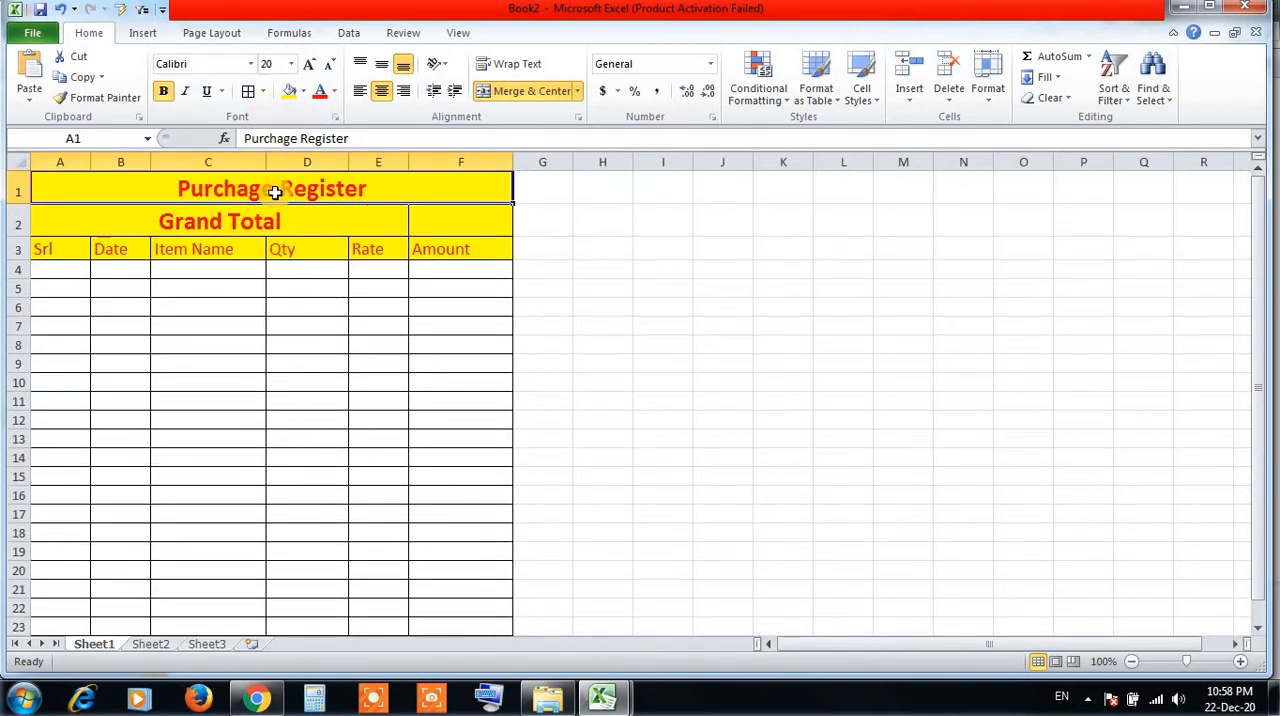
{"action": "left_click", "coordinate": [378, 224]}
{"action": "left_click", "coordinate": [271, 274]}
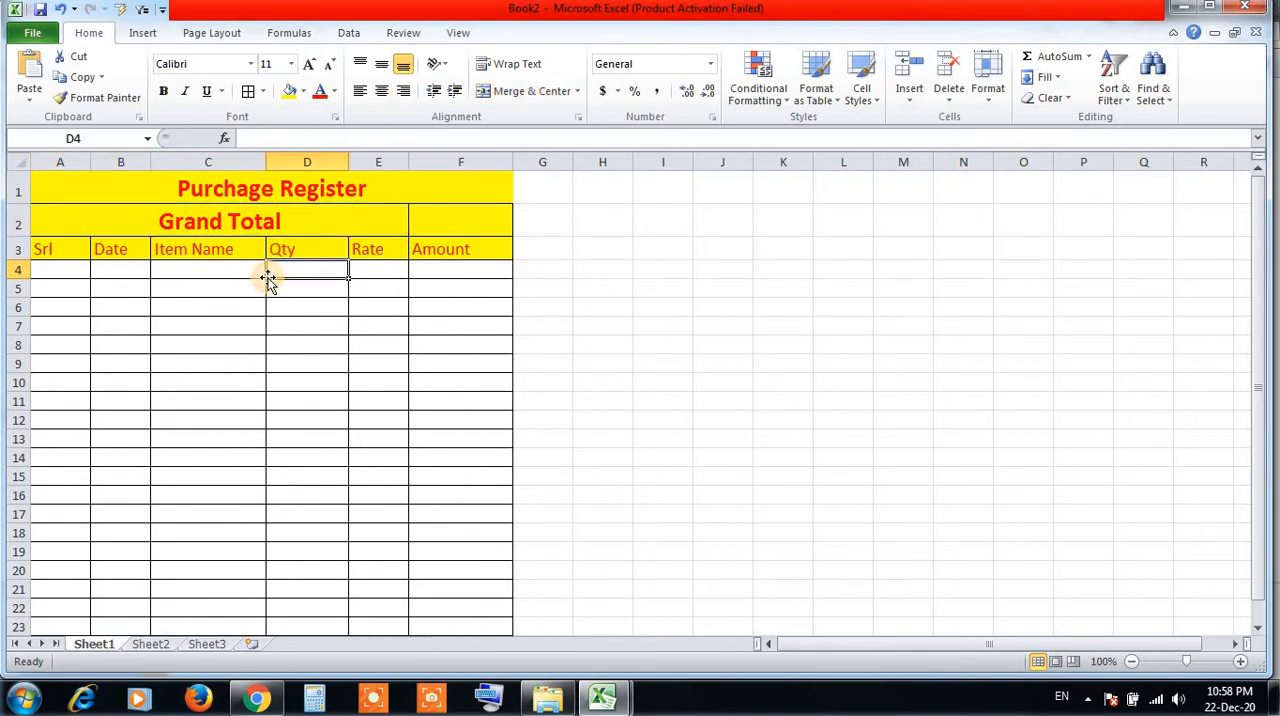
{"action": "left_click", "coordinate": [463, 220]}
{"action": "left_click", "coordinate": [339, 285]}
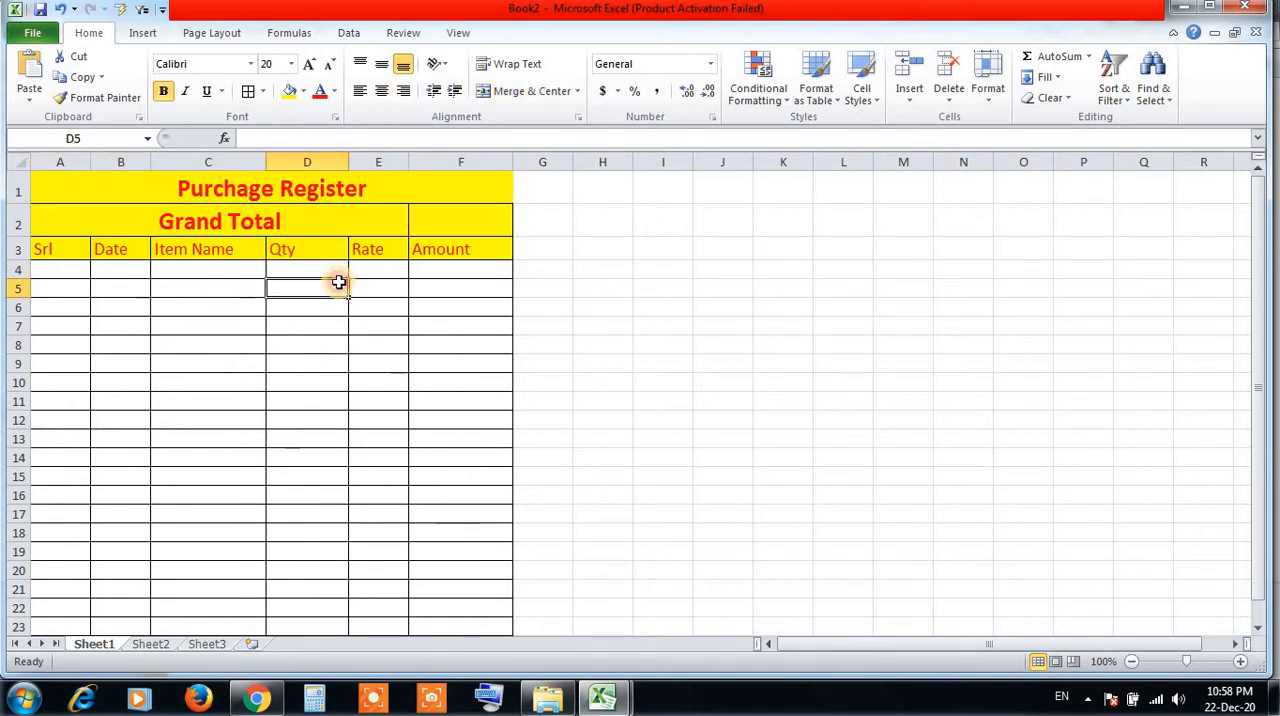
{"action": "left_click", "coordinate": [420, 273]}
{"action": "left_click", "coordinate": [341, 284]}
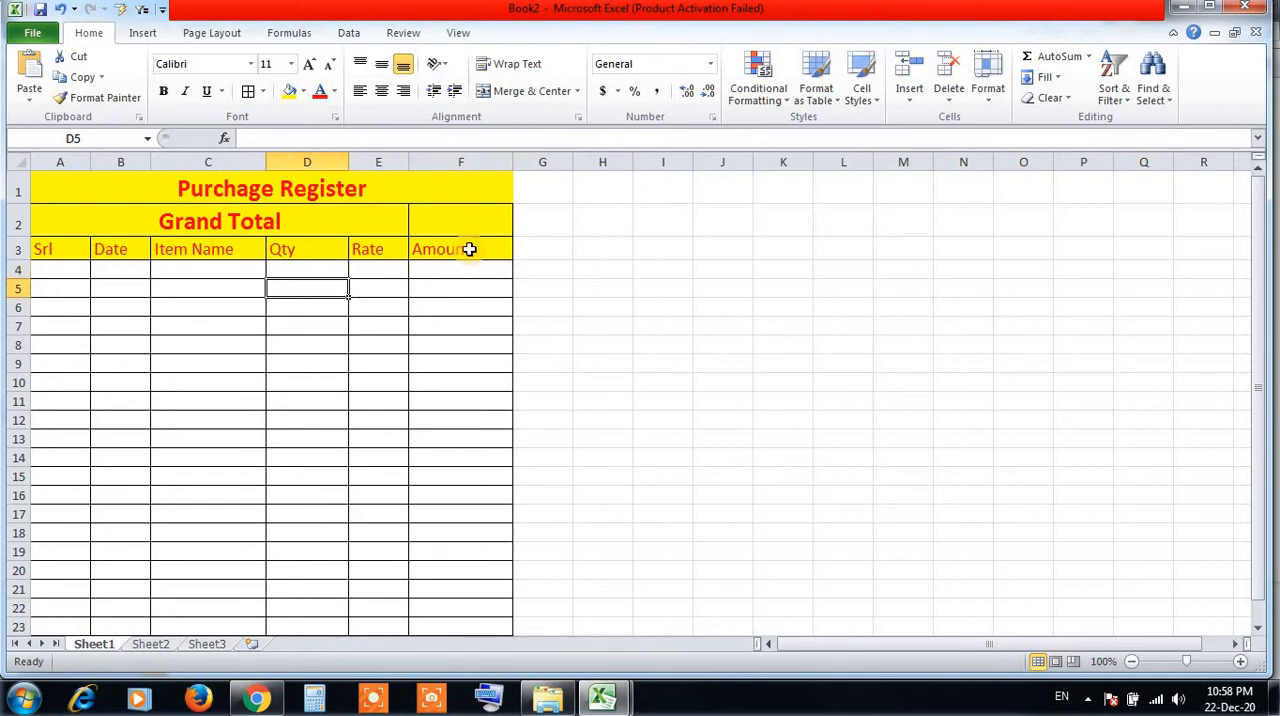
Narrow column H and widen column I beside the purchase table.
{"action": "left_click", "coordinate": [647, 228]}
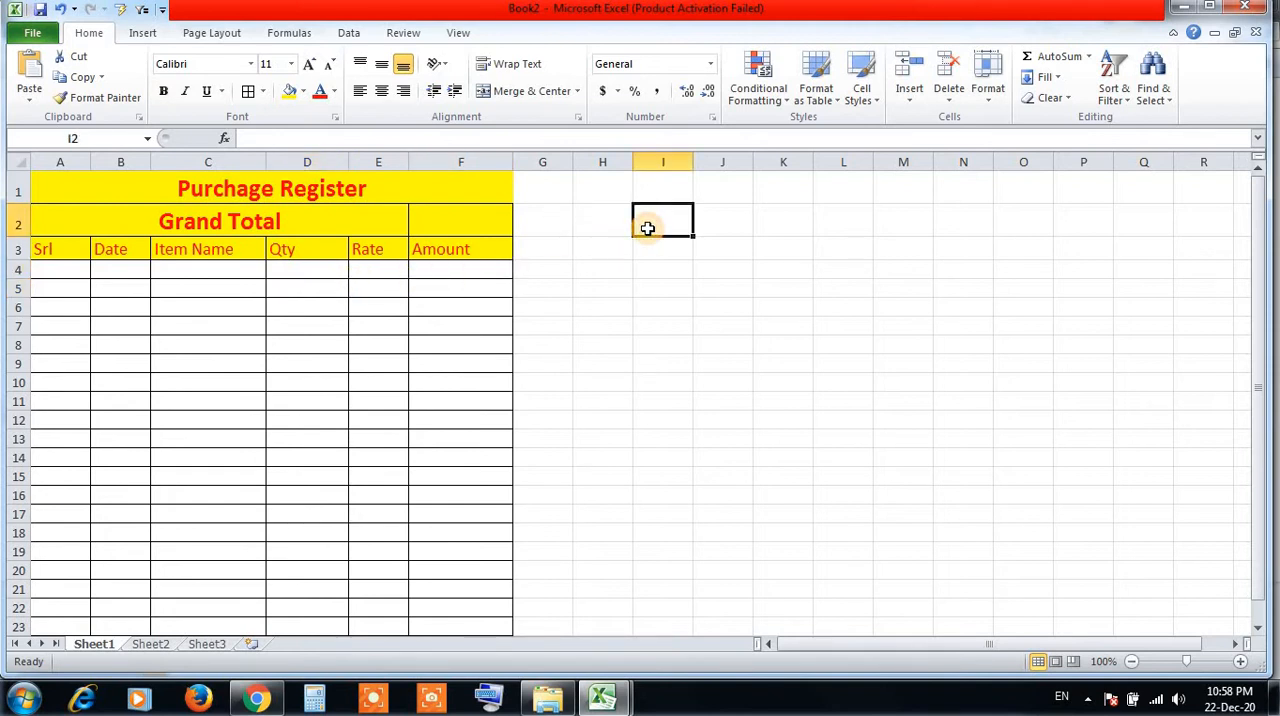
{"action": "left_click", "coordinate": [646, 247]}
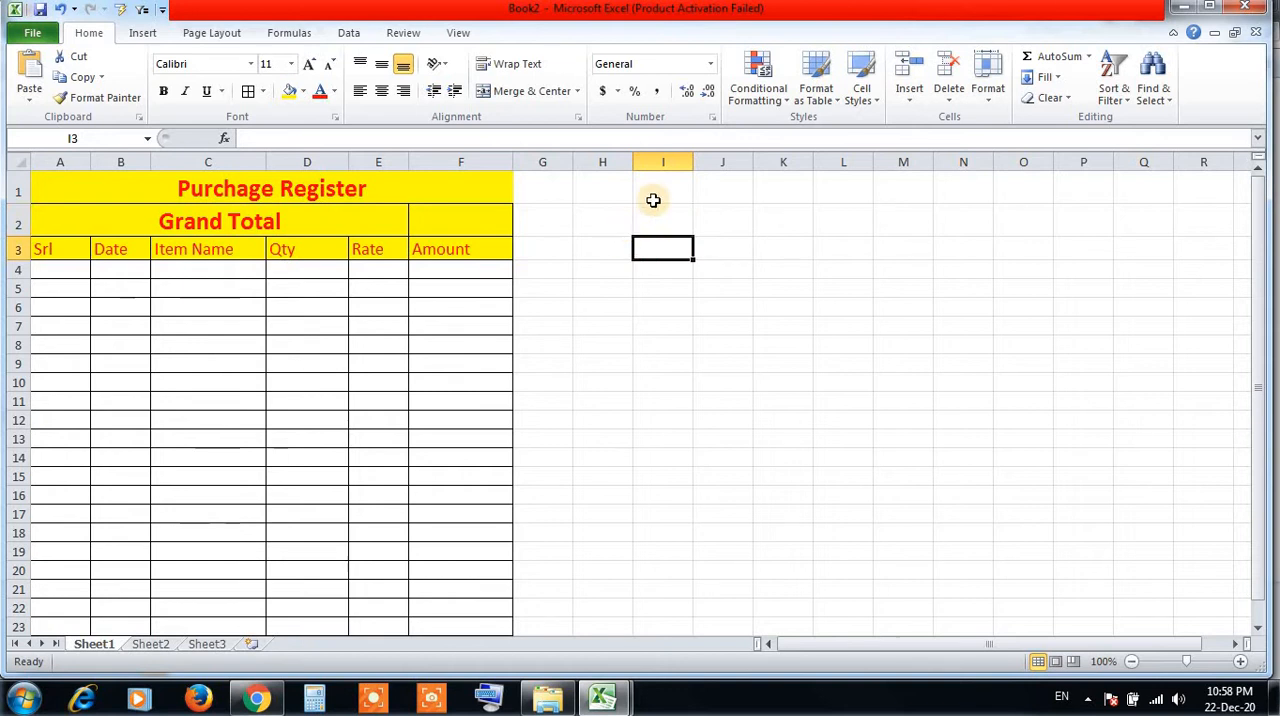
{"action": "left_click_drag", "start_coordinate": [634, 163], "coordinate": [611, 191]}
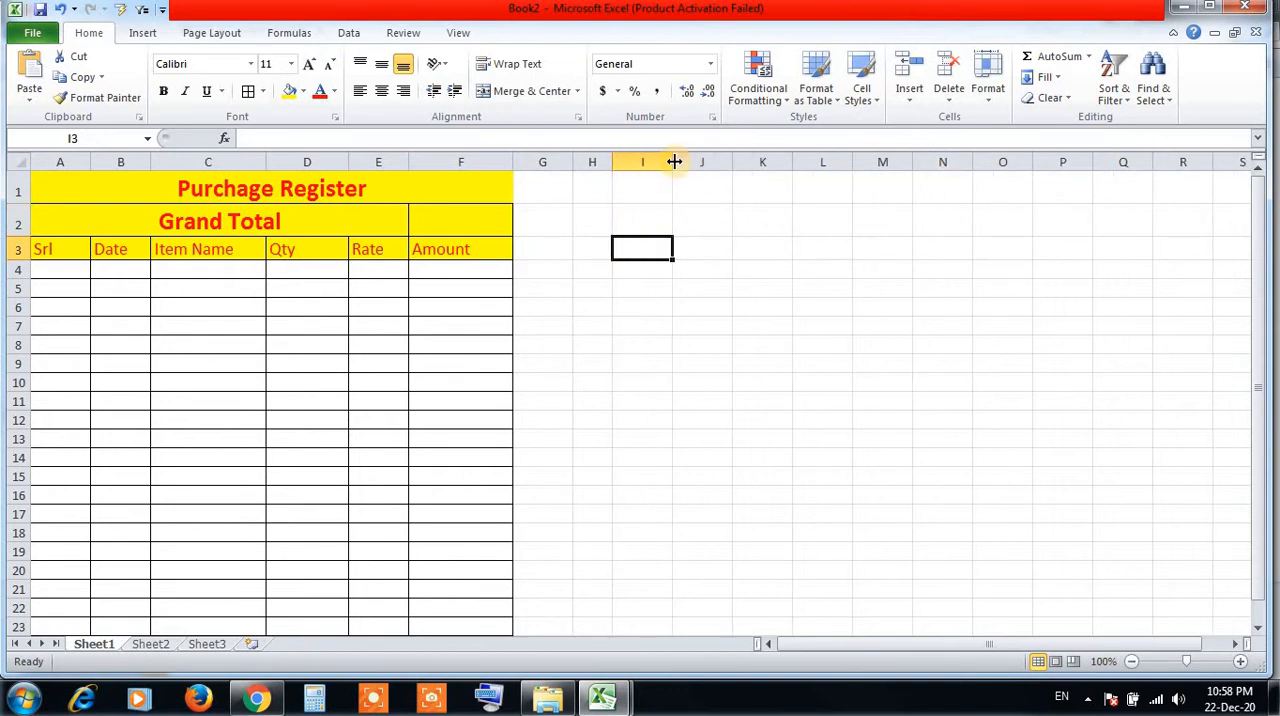
{"action": "left_click_drag", "start_coordinate": [675, 162], "coordinate": [700, 175]}
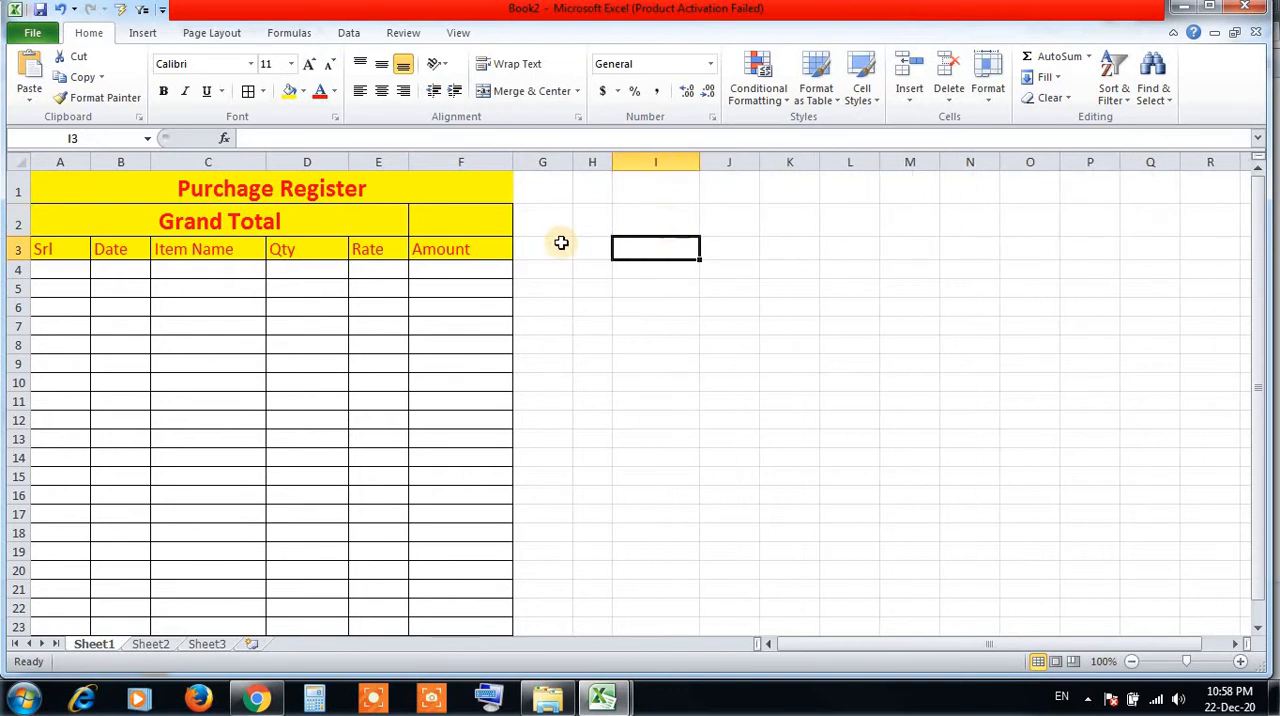
Enter the headers Srl, Item Name, Qty, Rate and Amount in cells H3 to L3.
{"action": "left_click", "coordinate": [646, 218]}
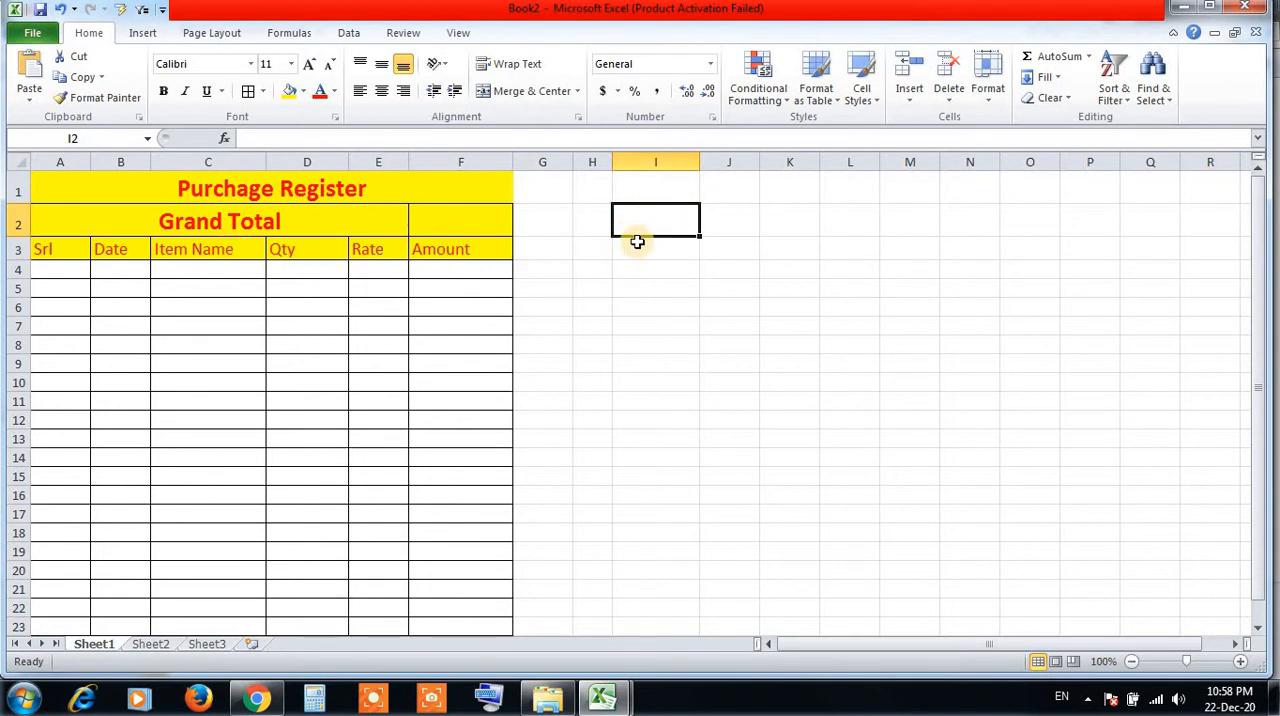
{"action": "left_click", "coordinate": [624, 248]}
{"action": "left_click", "coordinate": [596, 252]}
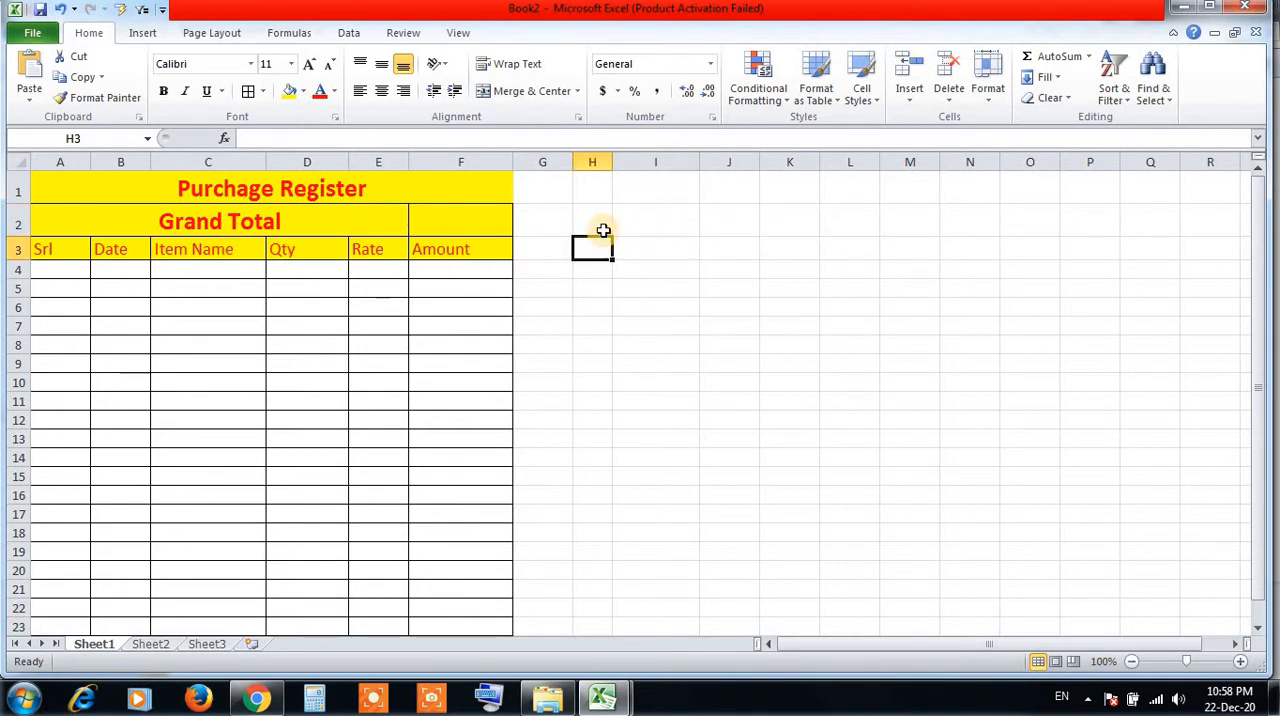
{"action": "type", "text": "Sr"}
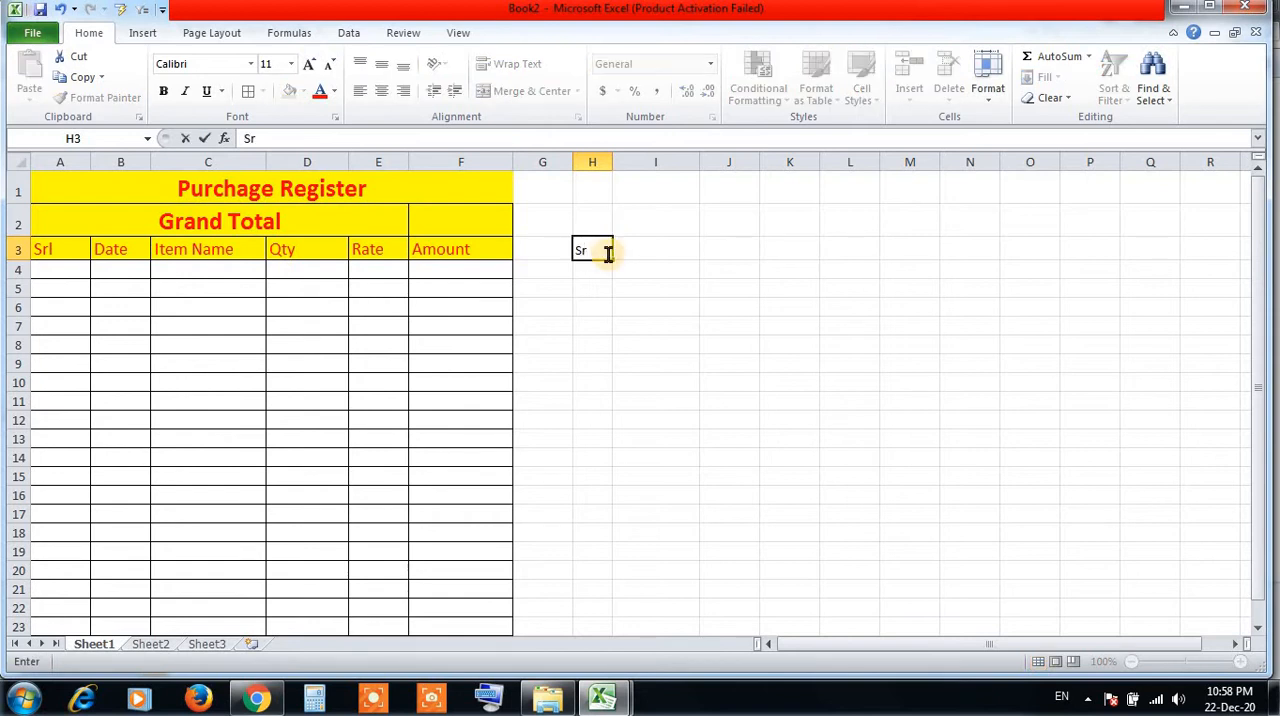
{"action": "type", "text": "l"}
{"action": "key", "text": "Tab"}
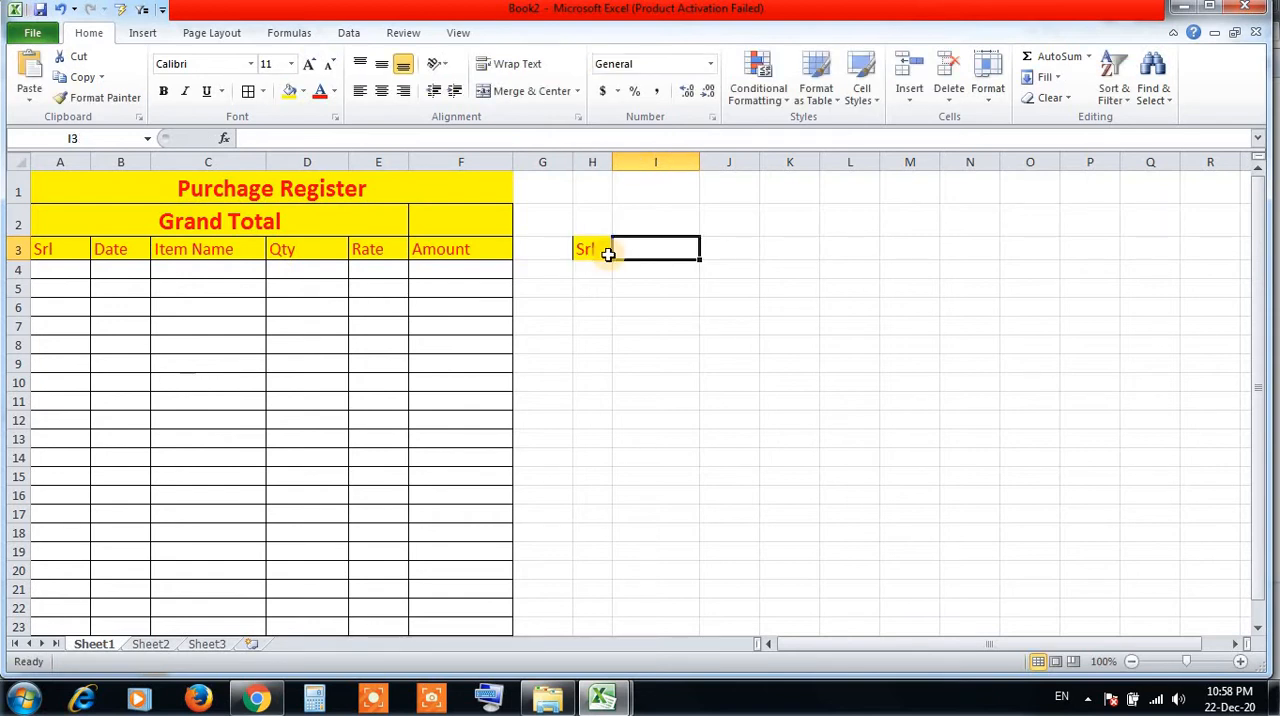
{"action": "type", "text": "Item Name"}
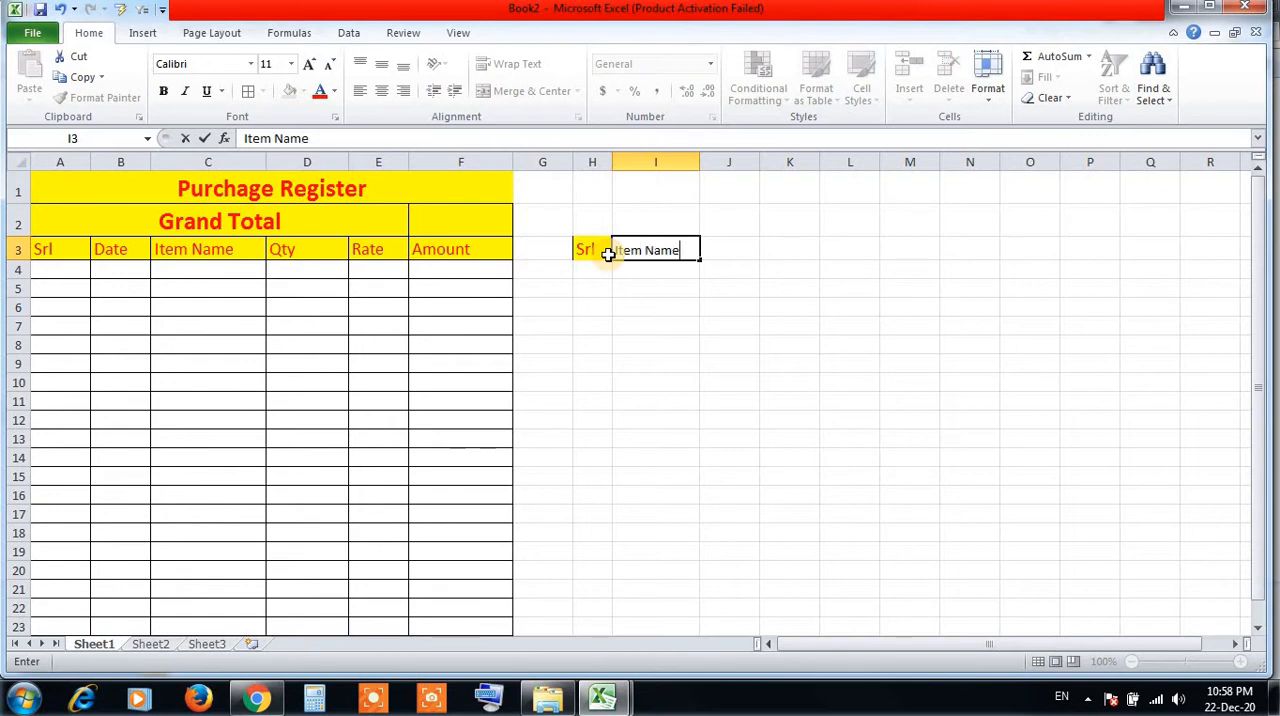
{"action": "key", "text": "Tab"}
{"action": "type", "text": "Q"}
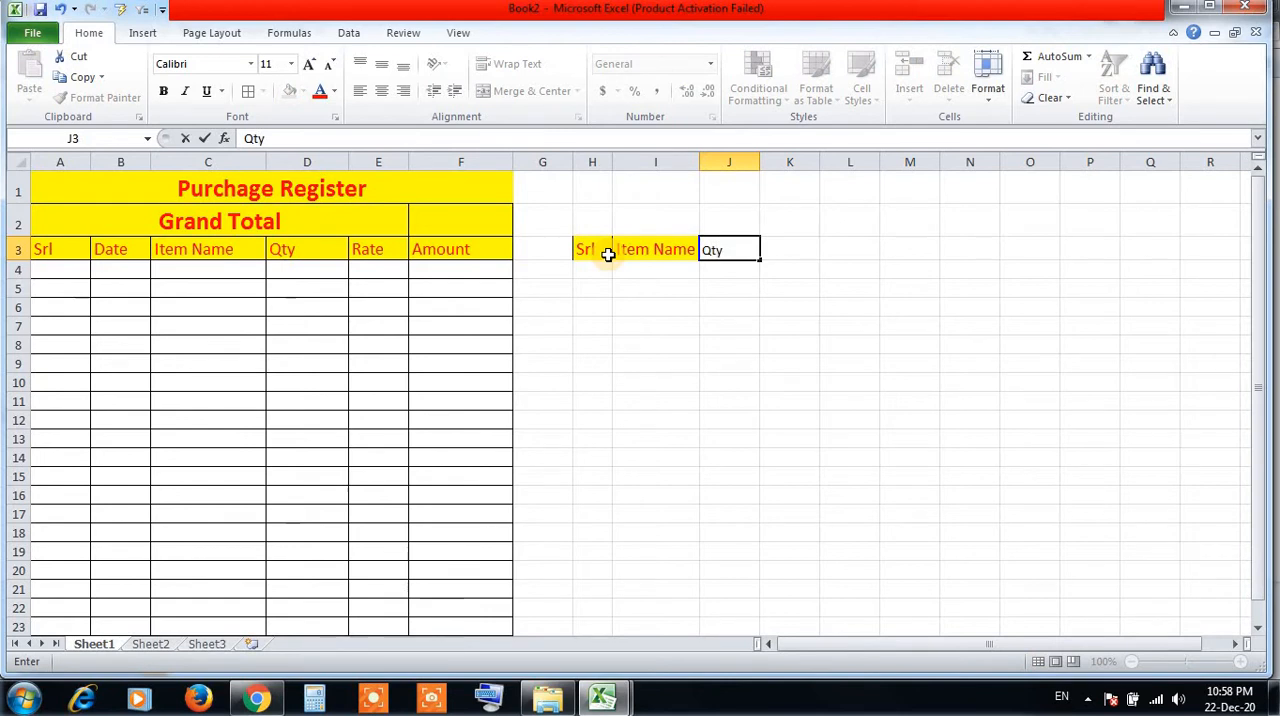
{"action": "key", "text": "Tab"}
{"action": "type", "text": "R"}
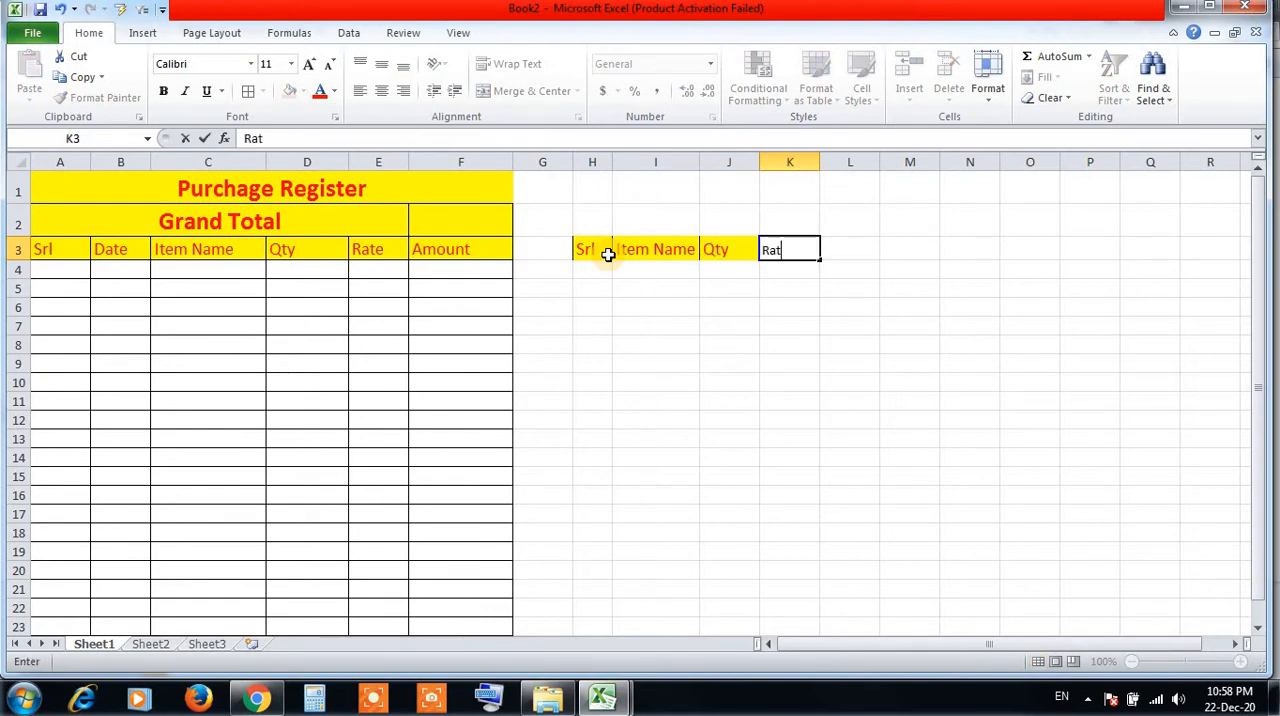
{"action": "key", "text": "Tab"}
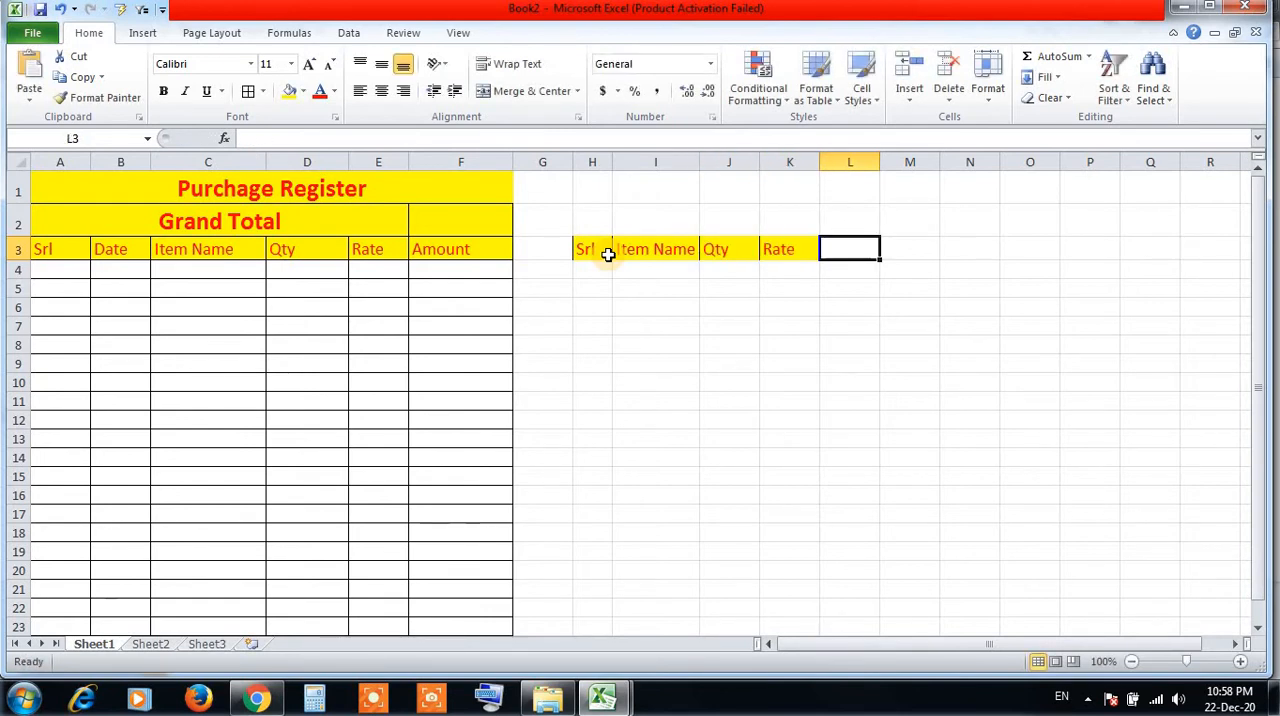
{"action": "type", "text": "Amount"}
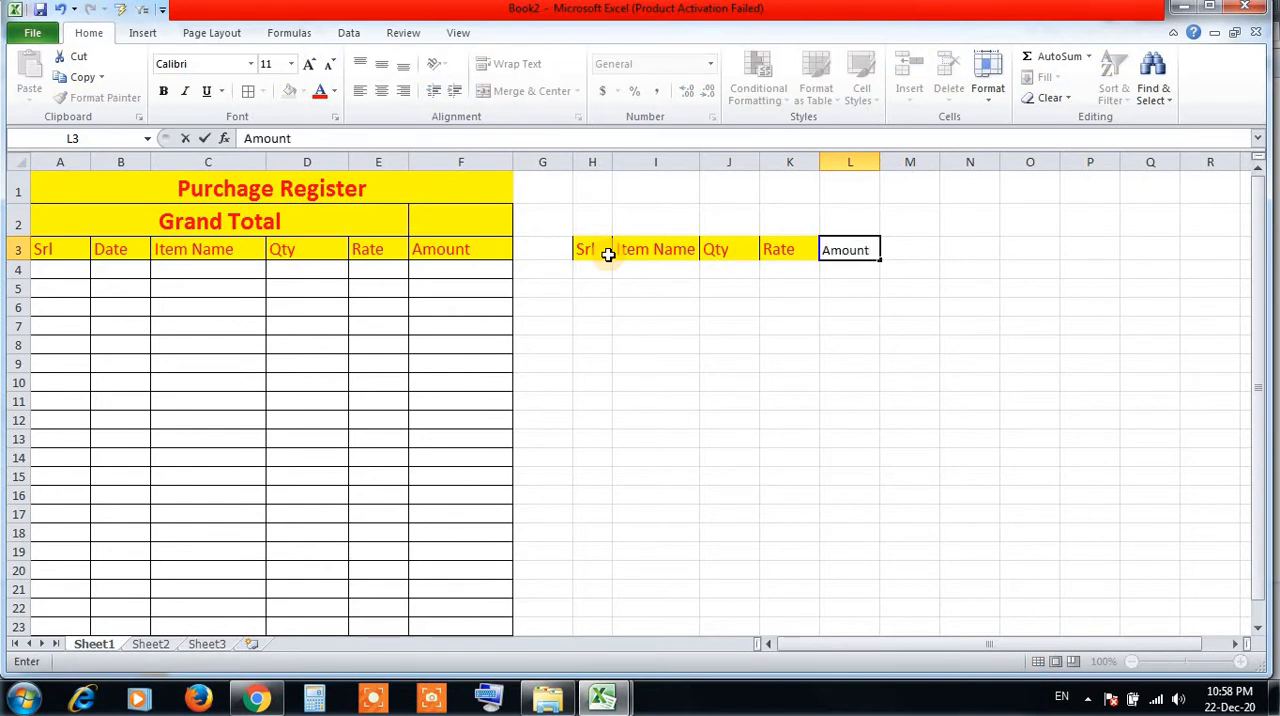
{"action": "key", "text": "Return"}
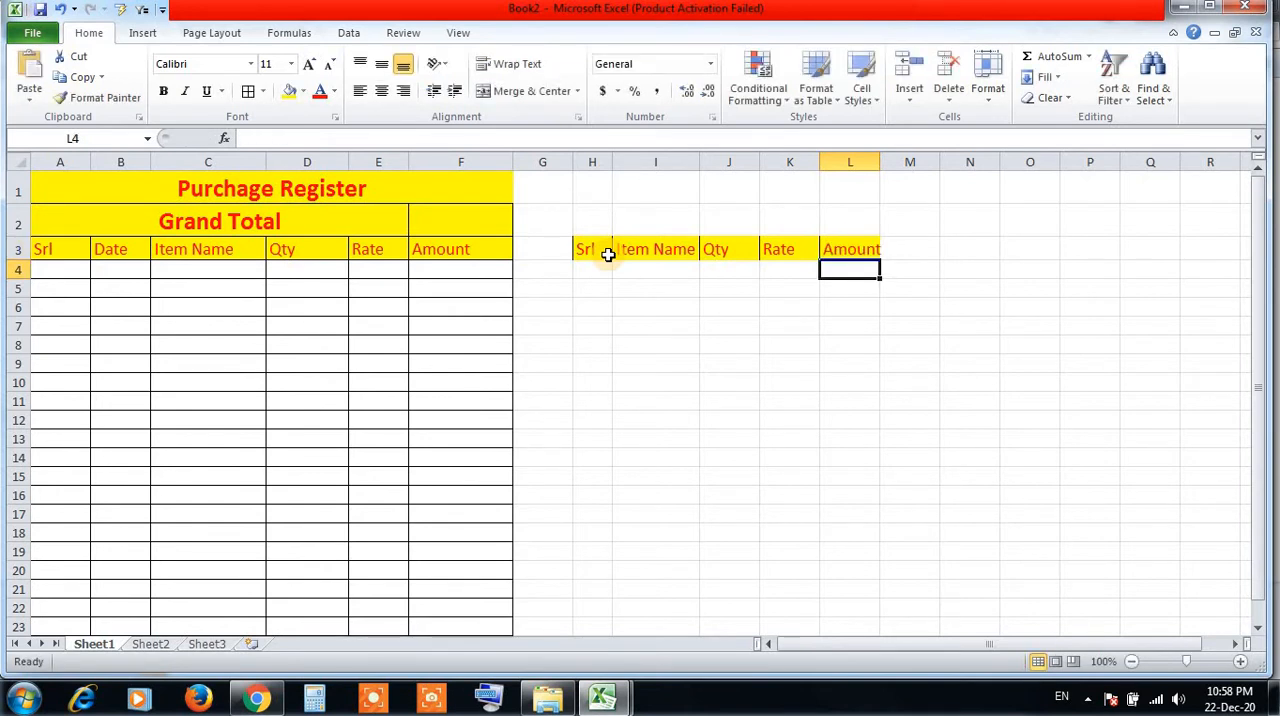
Apply borders to the second header row H3:L3 and widen columns L and H.
{"action": "left_click_drag", "start_coordinate": [879, 164], "coordinate": [908, 185]}
{"action": "left_click", "coordinate": [880, 251]}
{"action": "left_click_drag", "start_coordinate": [860, 250], "coordinate": [590, 246]}
{"action": "left_click", "coordinate": [247, 93]}
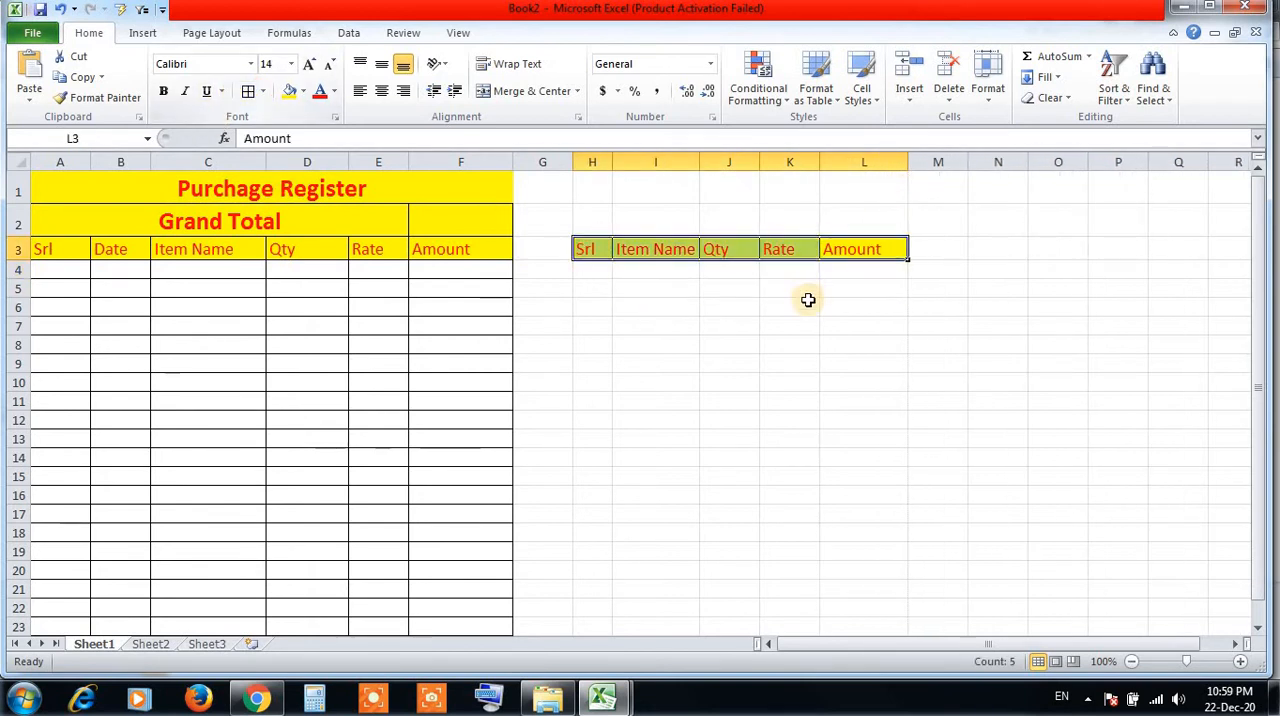
{"action": "left_click", "coordinate": [737, 286]}
{"action": "left_click_drag", "start_coordinate": [611, 164], "coordinate": [629, 186]}
{"action": "left_click", "coordinate": [645, 278]}
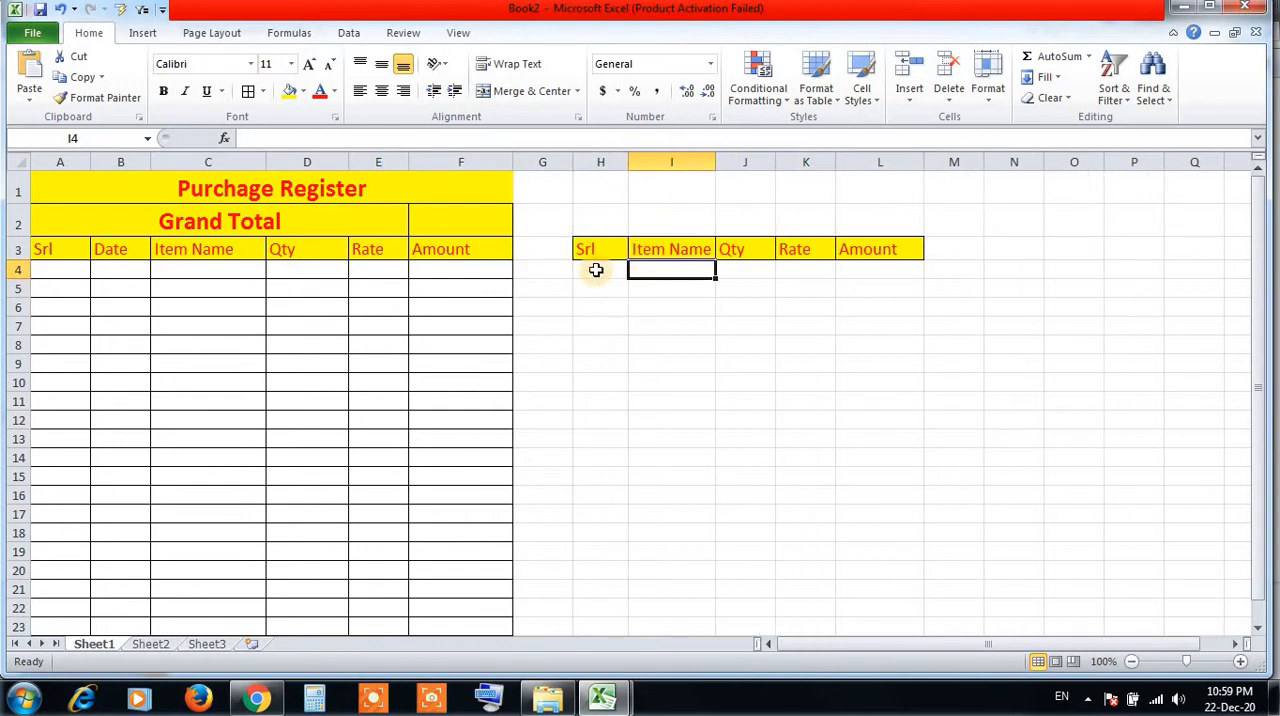
{"action": "left_click", "coordinate": [597, 270]}
{"action": "left_click", "coordinate": [757, 277]}
{"action": "left_click", "coordinate": [887, 284]}
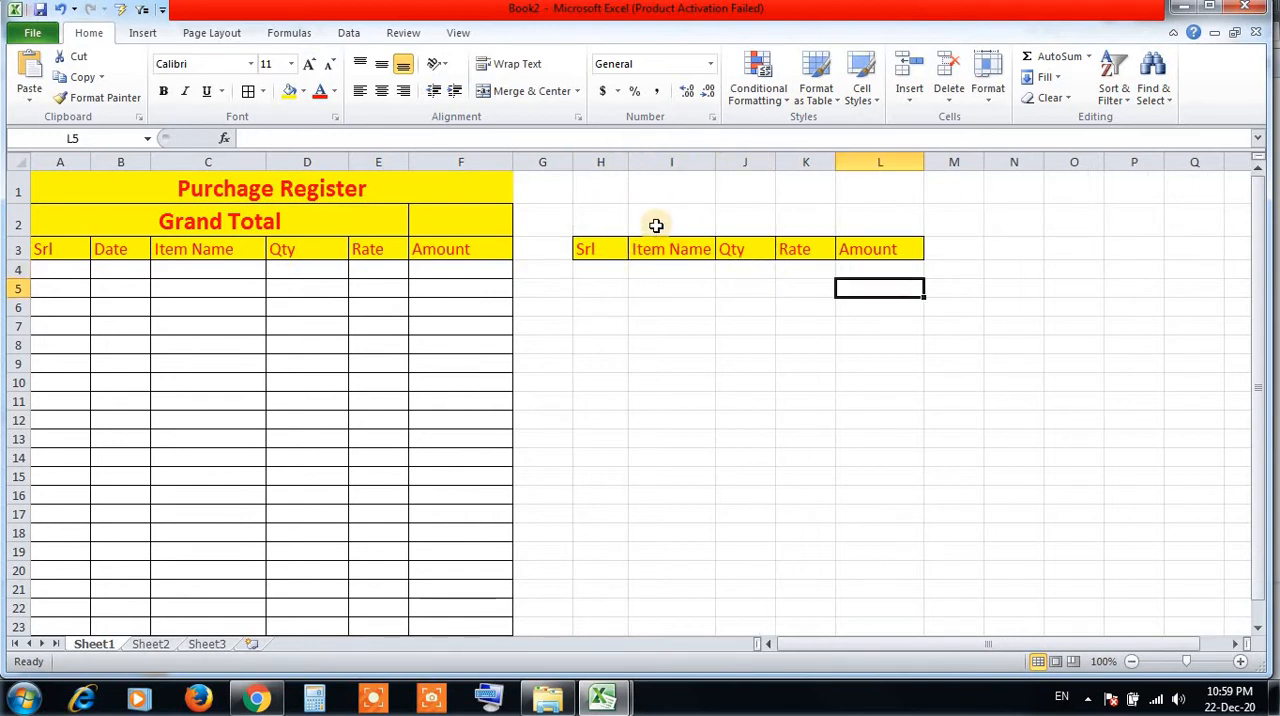
Merge and center cells H2:K2 above the second table's headers.
{"action": "left_click_drag", "start_coordinate": [309, 220], "coordinate": [443, 230]}
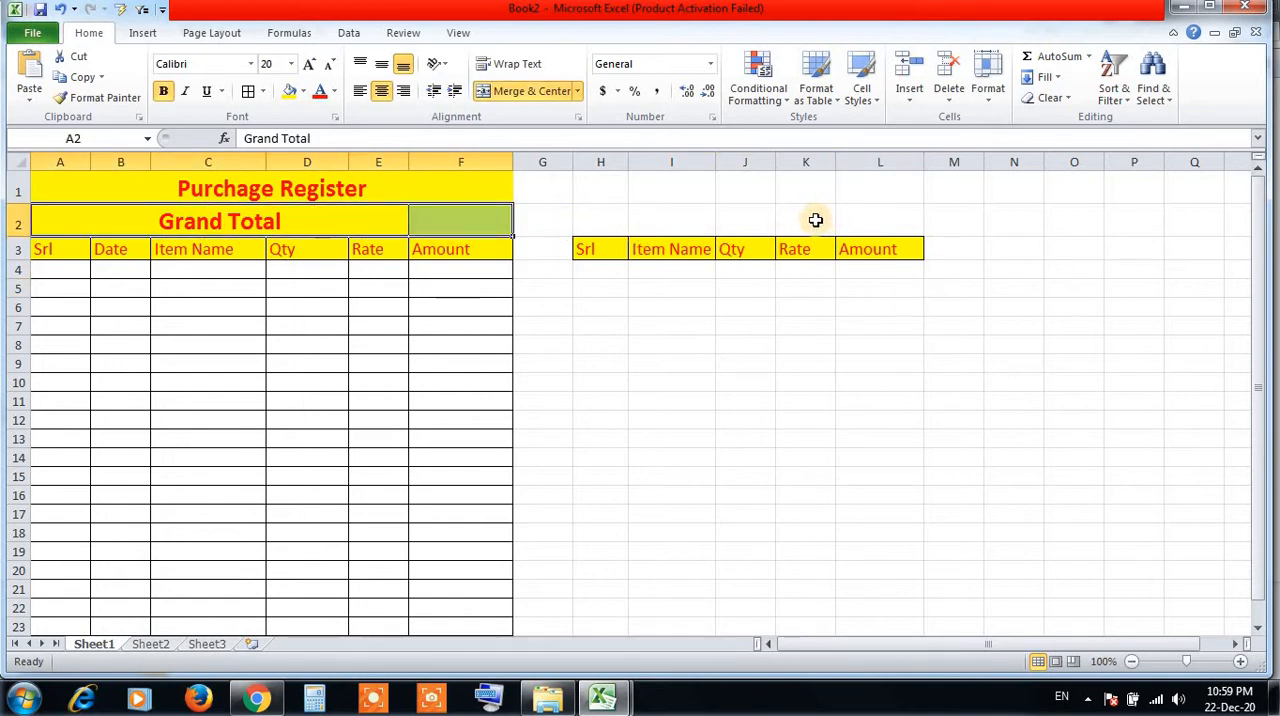
{"action": "left_click_drag", "start_coordinate": [814, 219], "coordinate": [577, 216]}
{"action": "left_click", "coordinate": [507, 91]}
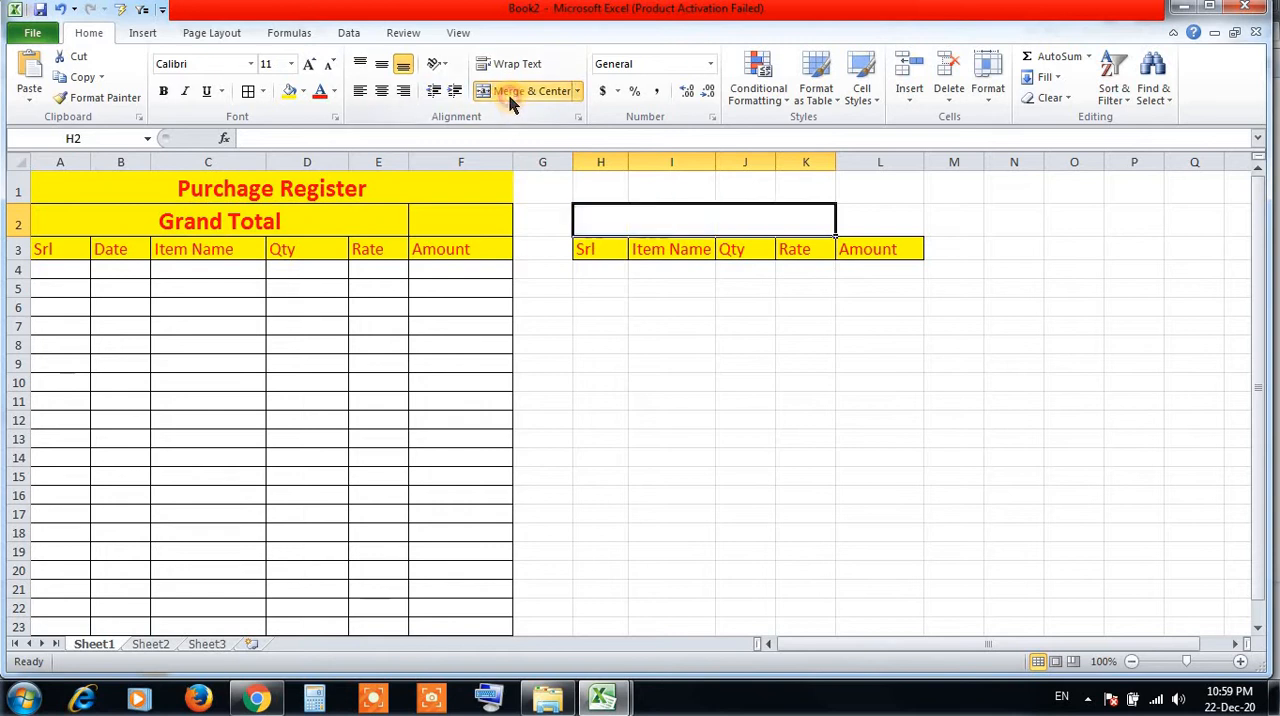
Copy the formatting of the purchase table's Grand Total cell onto cells H2:L2 above the second table.
{"action": "left_click", "coordinate": [898, 216]}
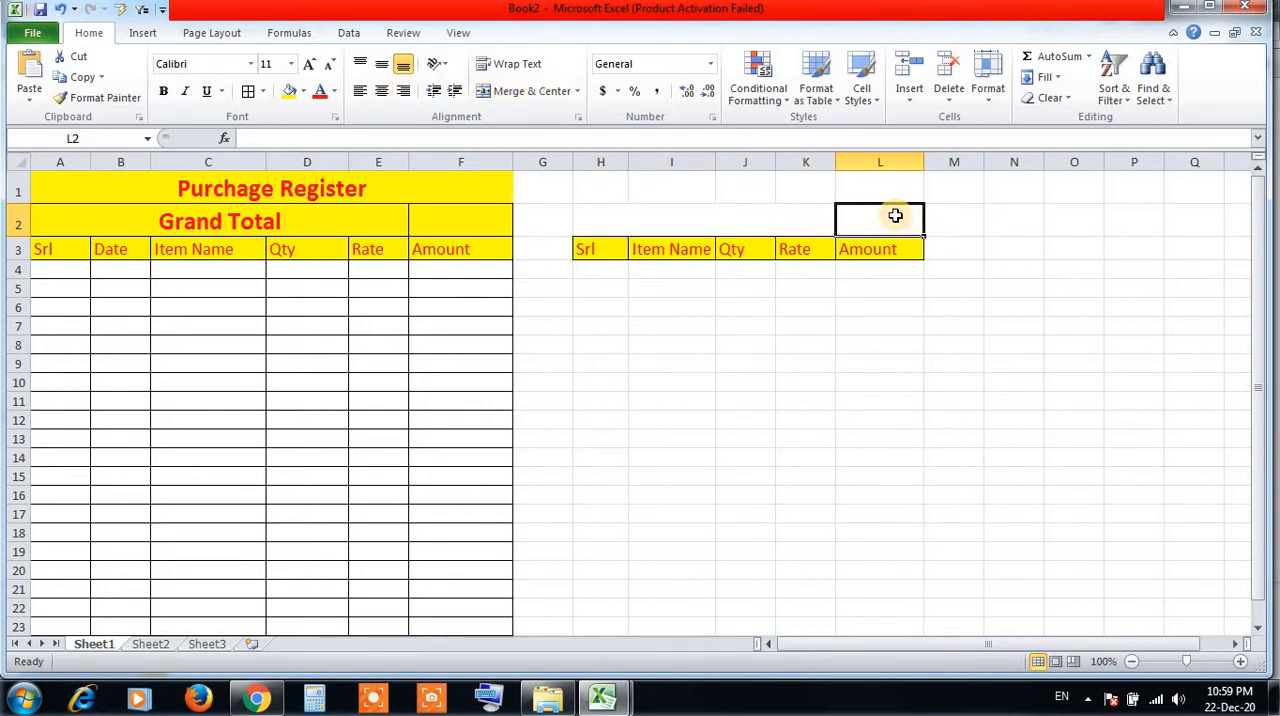
{"action": "left_click", "coordinate": [352, 221]}
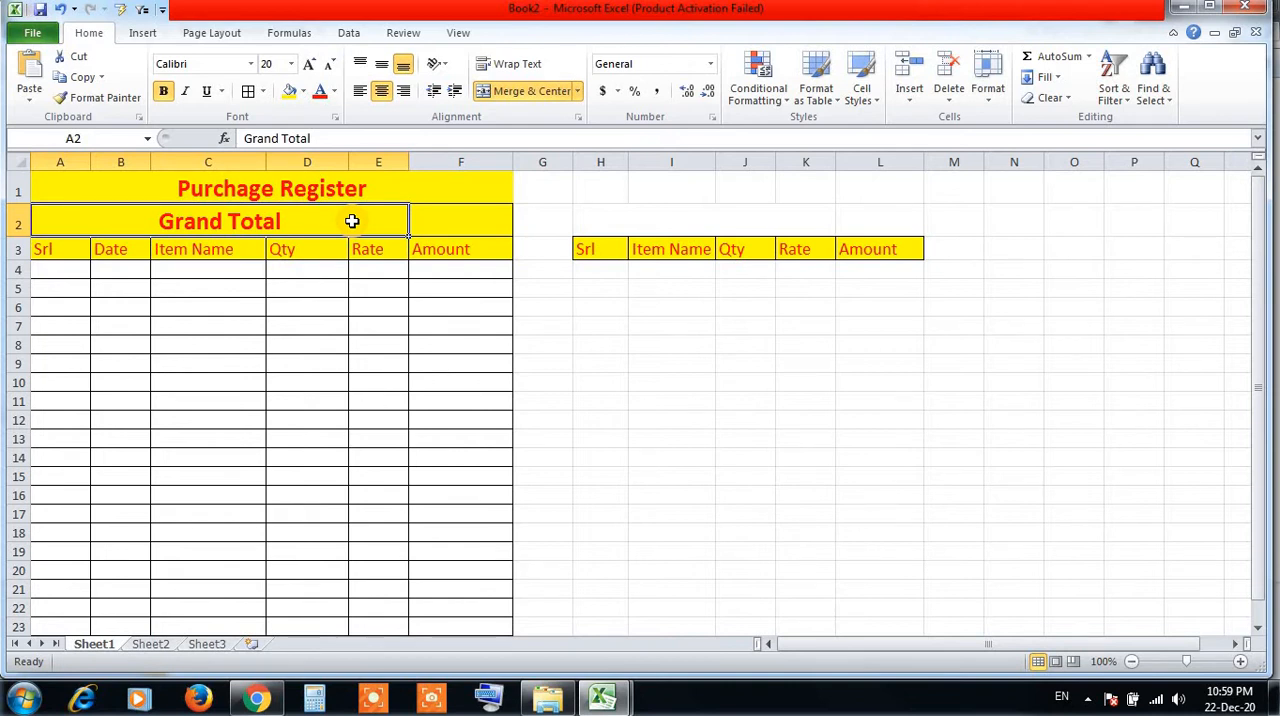
{"action": "left_click", "coordinate": [105, 98]}
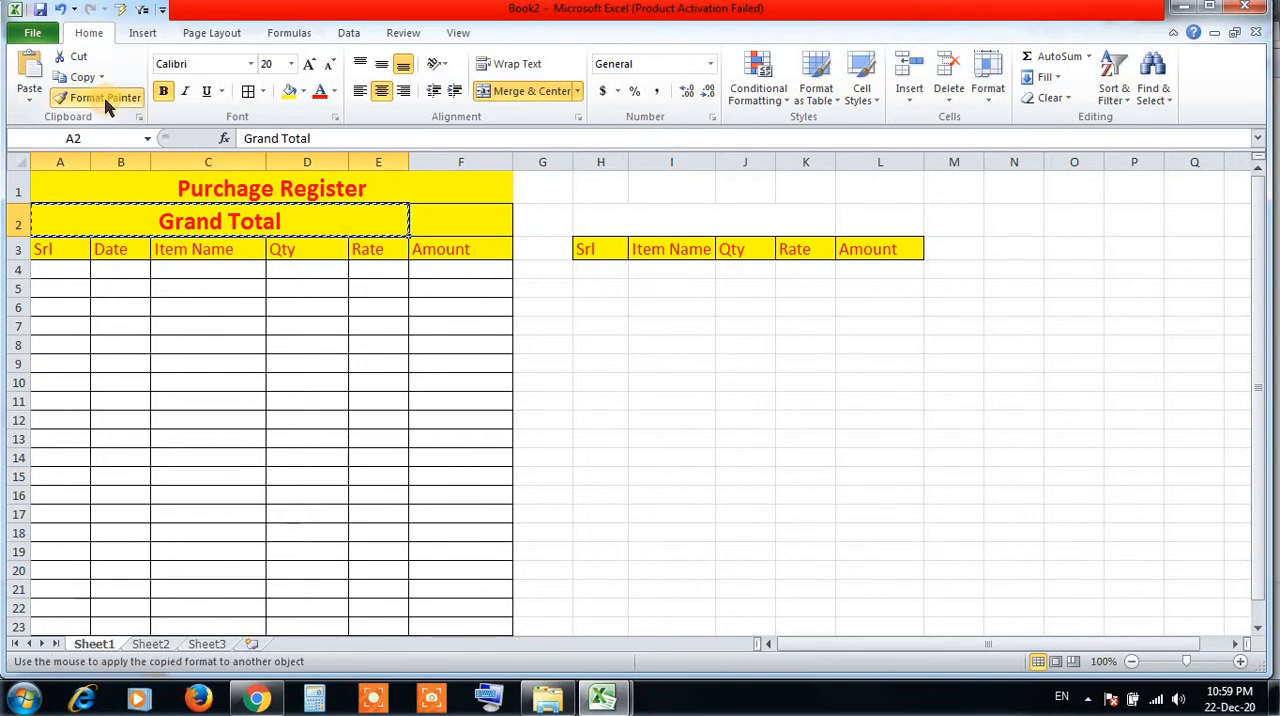
{"action": "left_click_drag", "start_coordinate": [597, 216], "coordinate": [840, 222]}
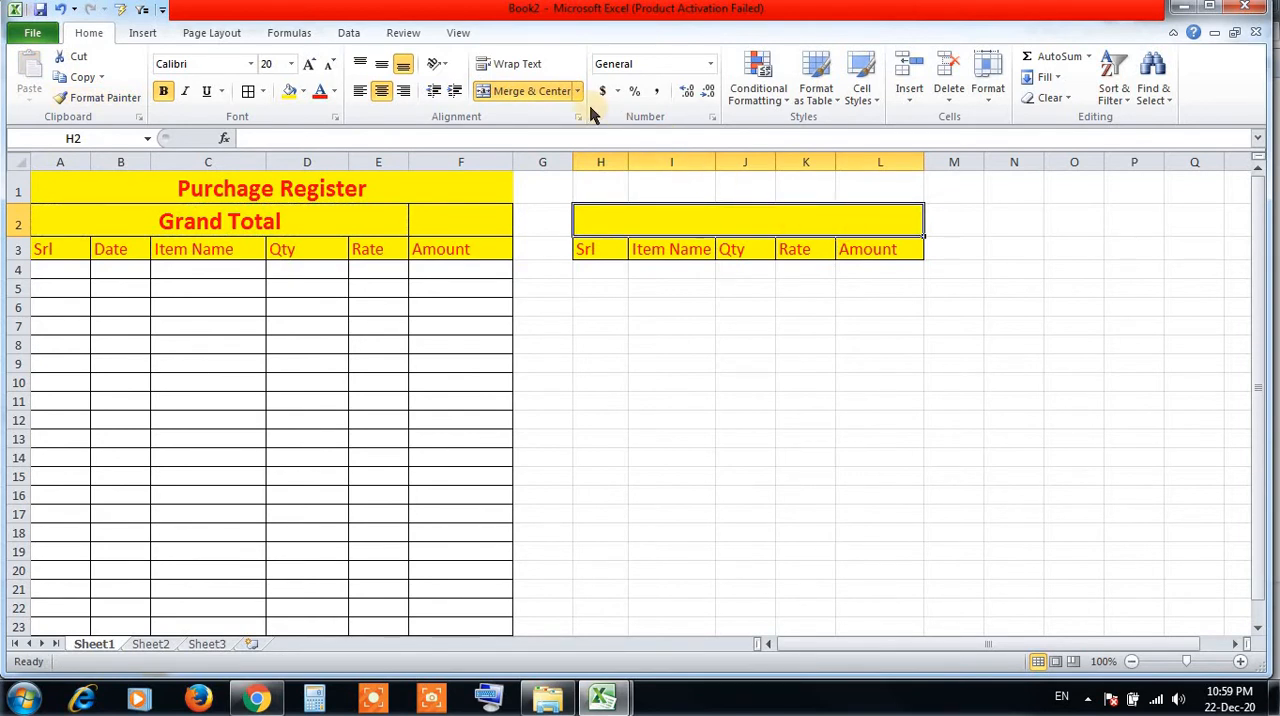
Unmerge H2:L2 and merge and center only cells H2:K2, leaving L2 as a separate cell.
{"action": "left_click", "coordinate": [545, 91]}
{"action": "left_click_drag", "start_coordinate": [801, 224], "coordinate": [614, 225]}
{"action": "left_click", "coordinate": [520, 91]}
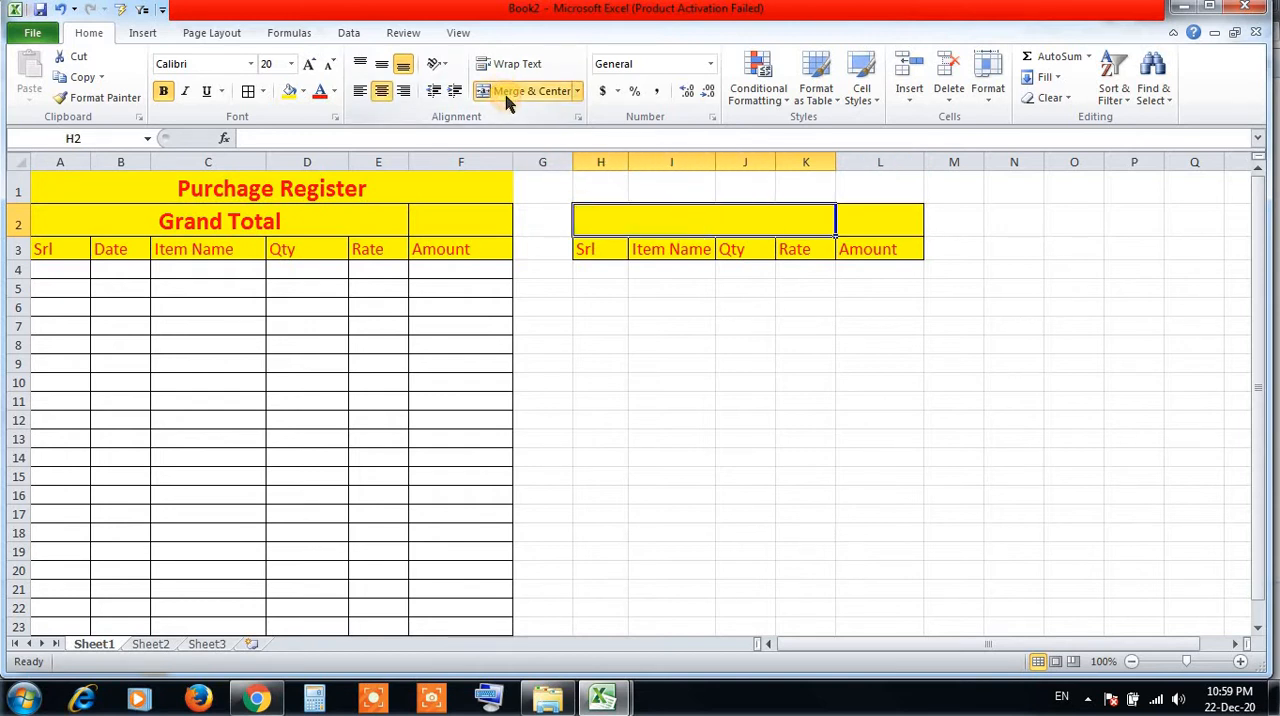
Enter the label Grand Total in the merged cell H2:K2 of the second table.
{"action": "left_click", "coordinate": [866, 209]}
{"action": "left_click", "coordinate": [766, 206]}
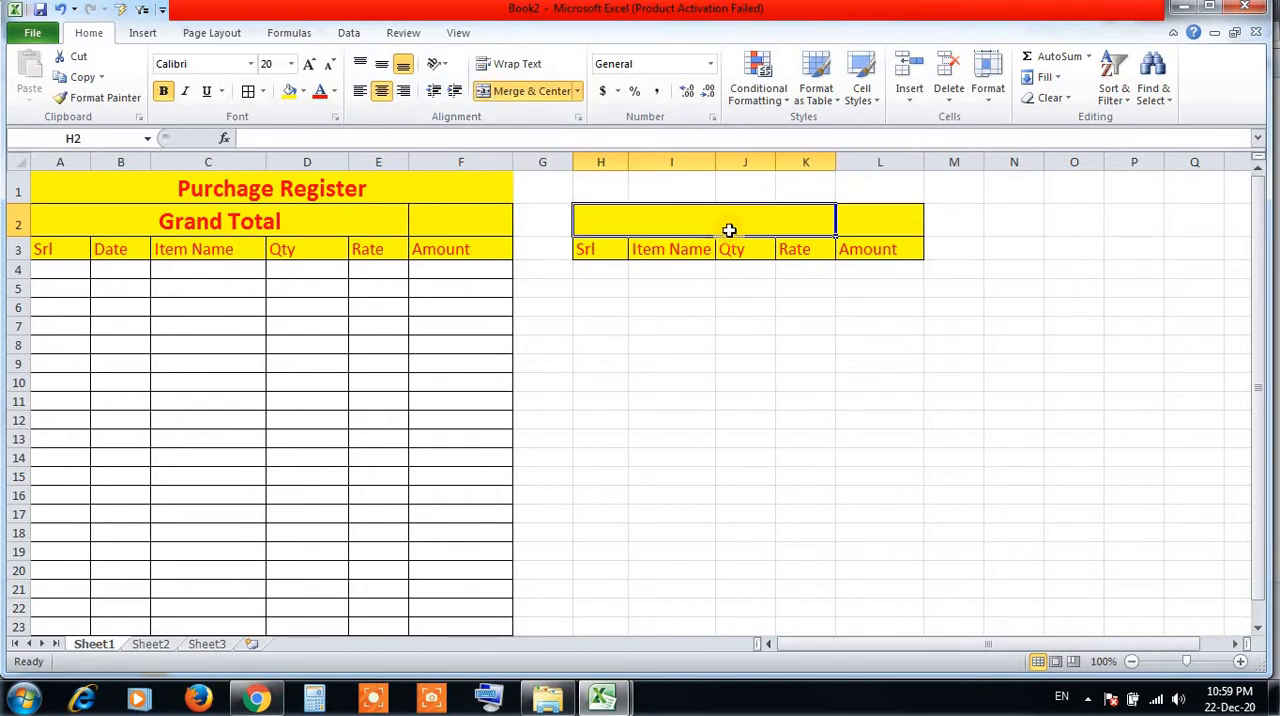
{"action": "type", "text": "Gra"}
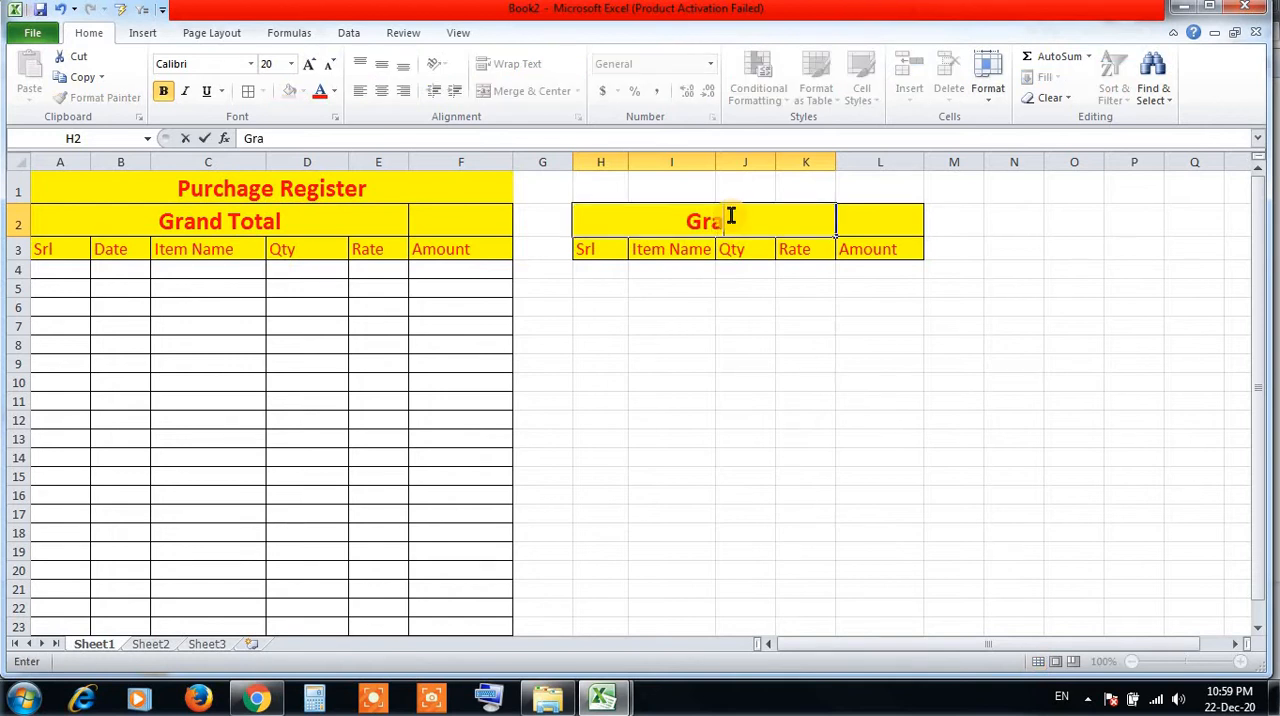
{"action": "type", "text": "nd Total"}
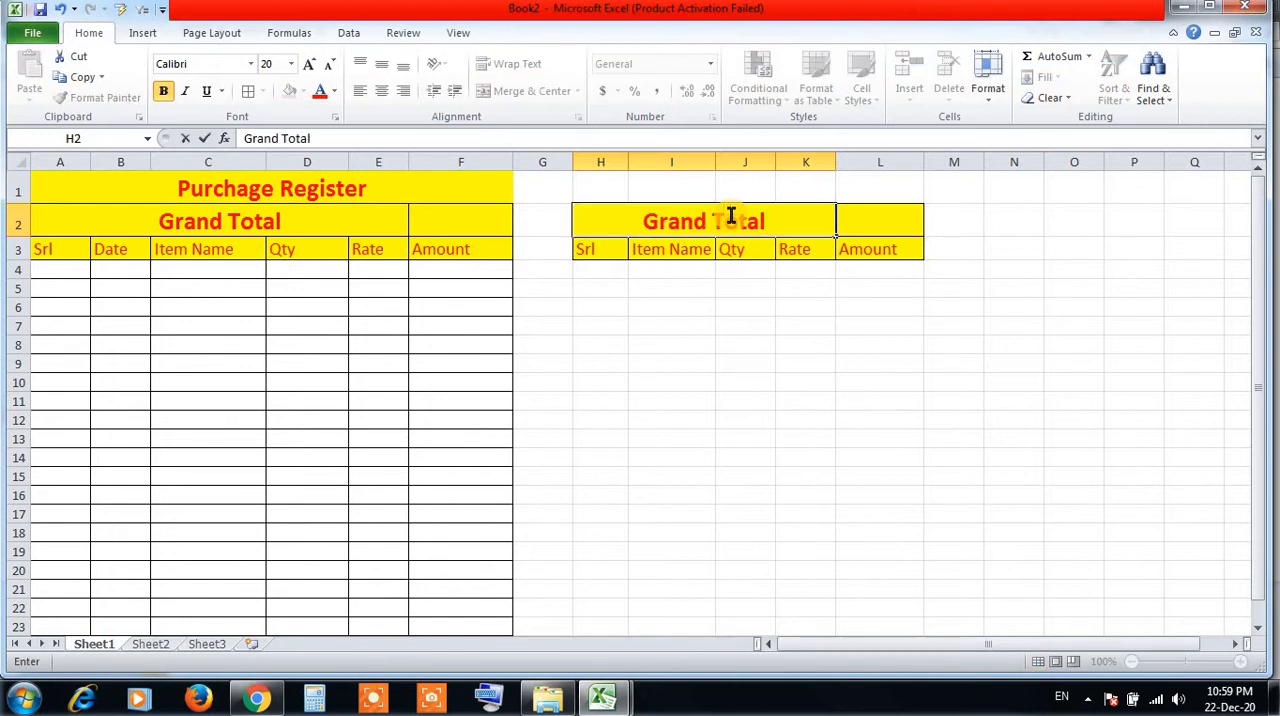
{"action": "key", "text": "Tab"}
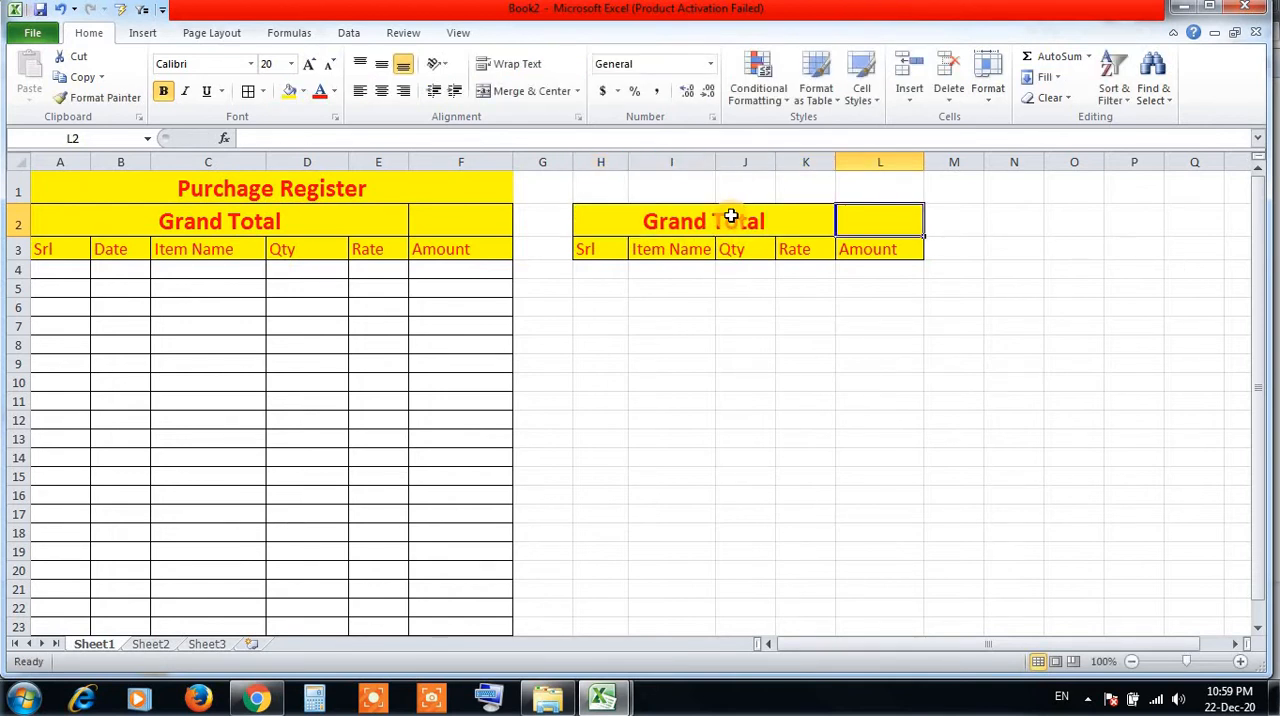
Enter the serial numbers 1 to 5 in cells H4 to H8 of the second table.
{"action": "left_click", "coordinate": [610, 272]}
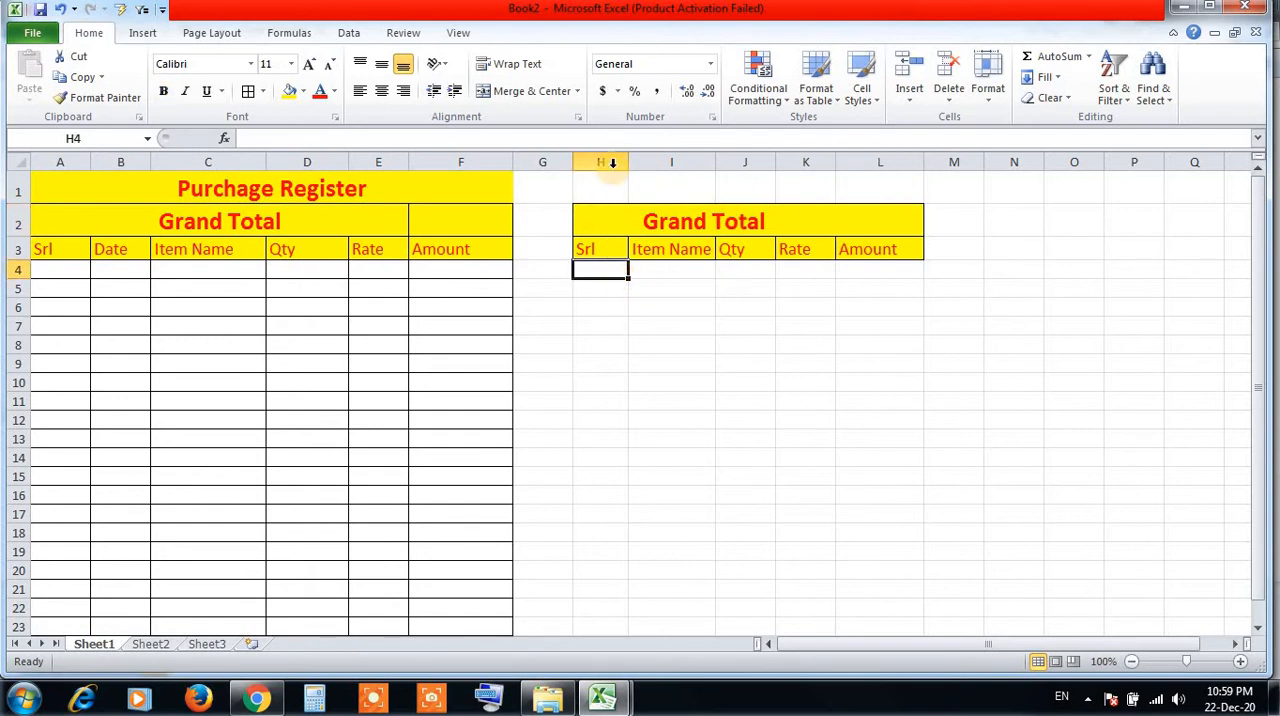
{"action": "type", "text": "1"}
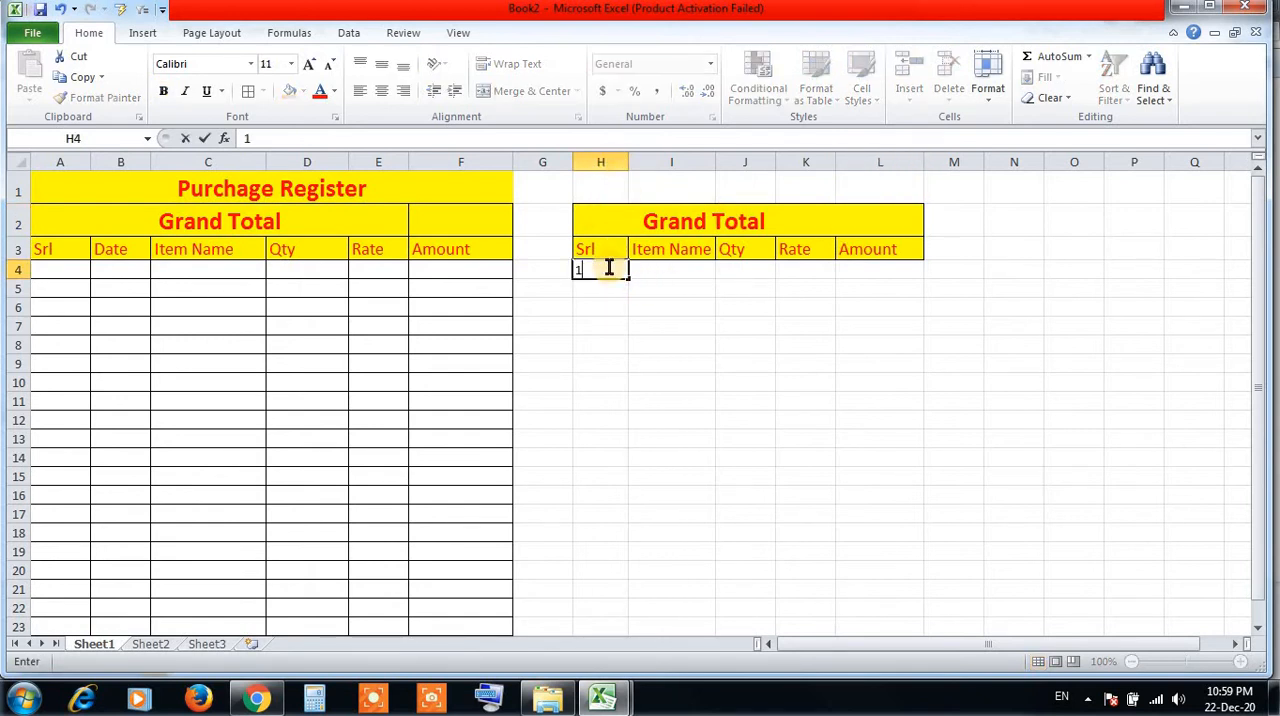
{"action": "key", "text": "Return"}
{"action": "type", "text": "2"}
{"action": "key", "text": "Return"}
{"action": "type", "text": "3"}
{"action": "key", "text": "Return"}
{"action": "type", "text": "4"}
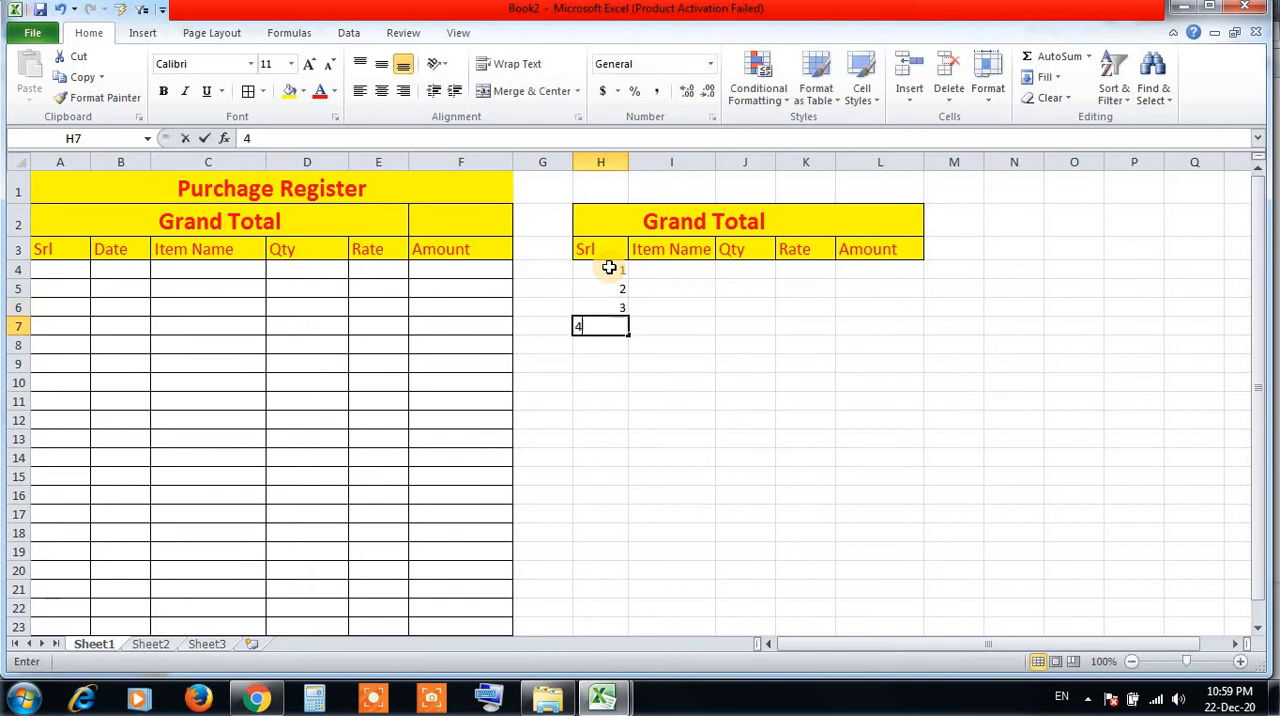
{"action": "key", "text": "Return"}
{"action": "type", "text": "5"}
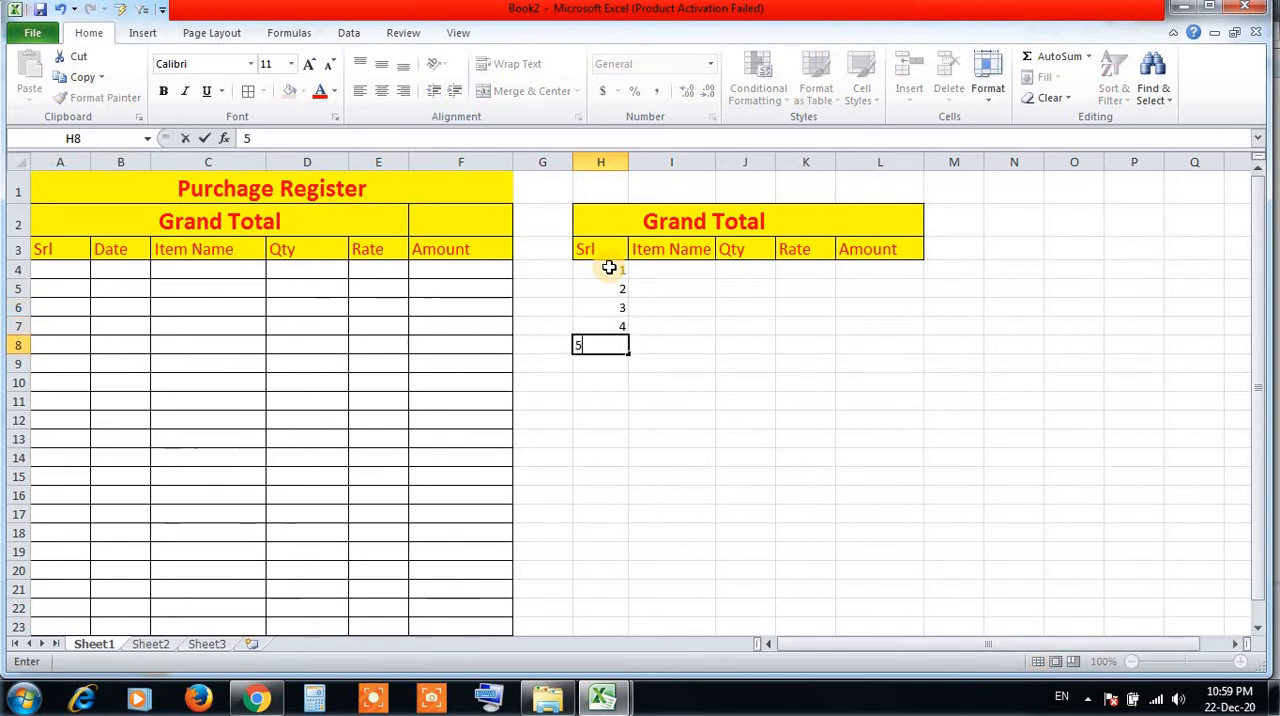
{"action": "key", "text": "Return"}
Widen column I slightly and enter the item names Mobile and Leptop in cells I4 and I5.
{"action": "left_click", "coordinate": [670, 268]}
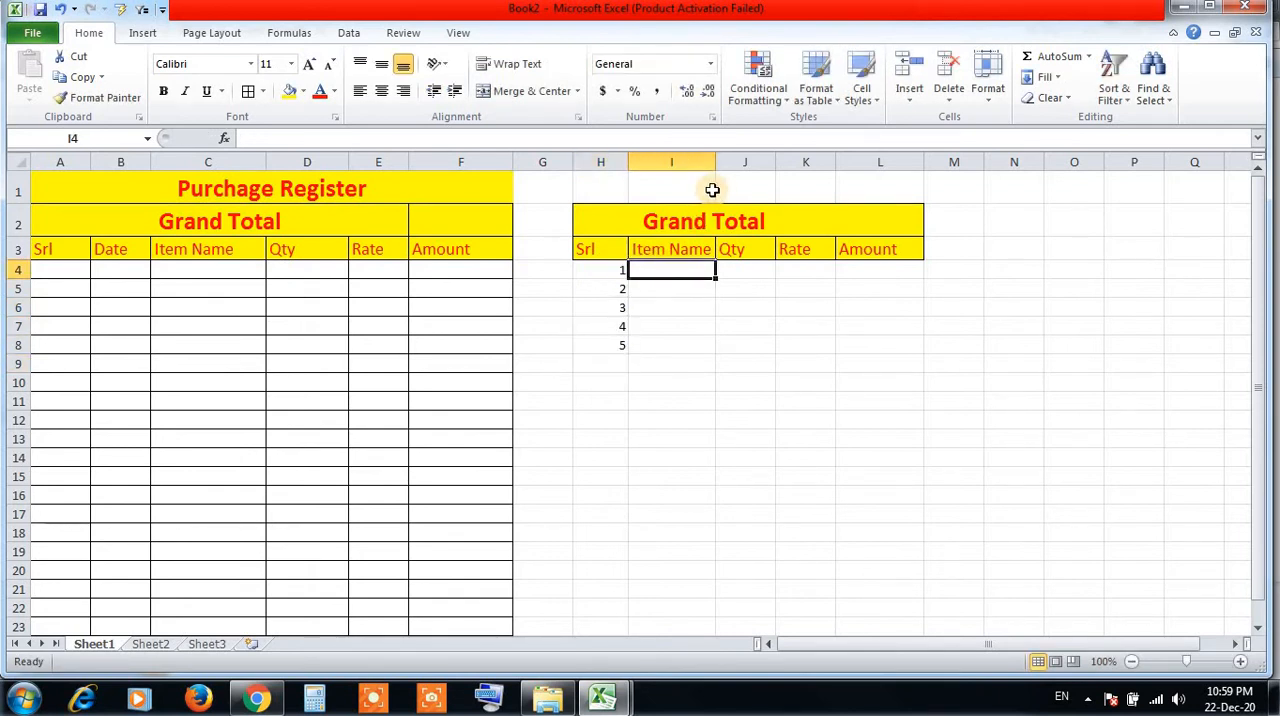
{"action": "left_click_drag", "start_coordinate": [716, 162], "coordinate": [732, 162]}
{"action": "left_click", "coordinate": [689, 273]}
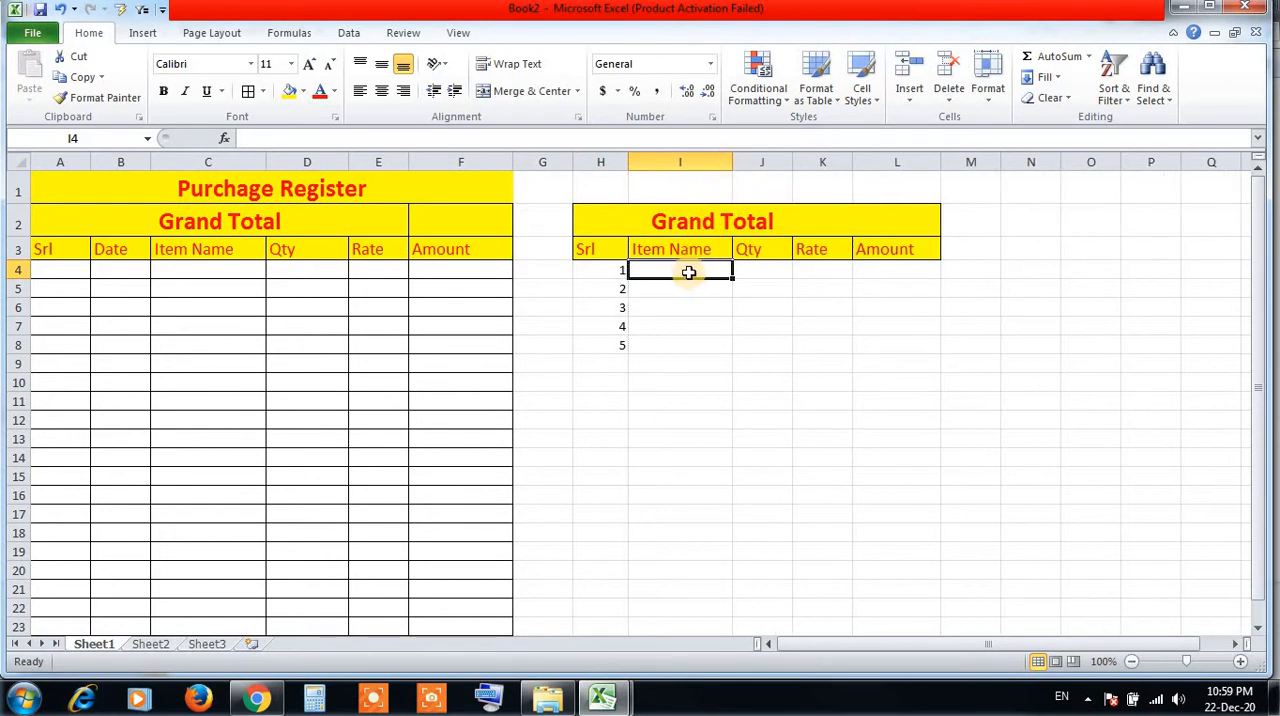
{"action": "type", "text": "Mo"}
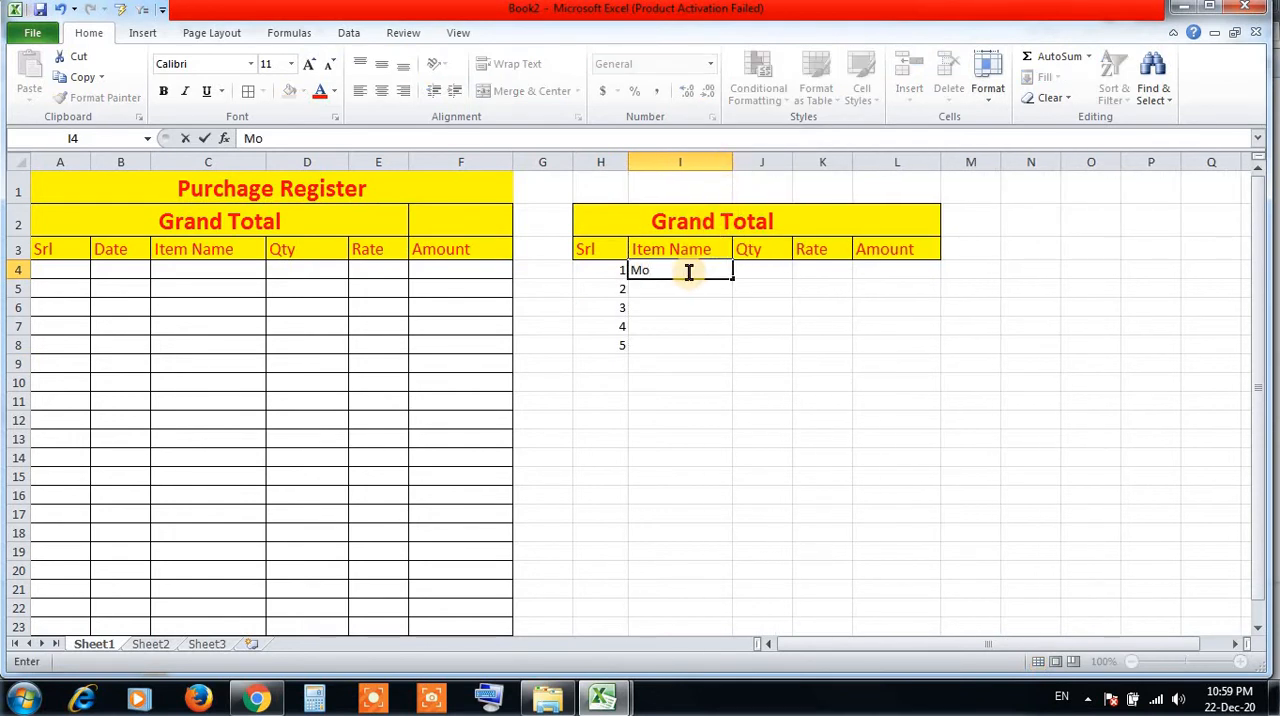
{"action": "type", "text": "bile"}
{"action": "key", "text": "Return"}
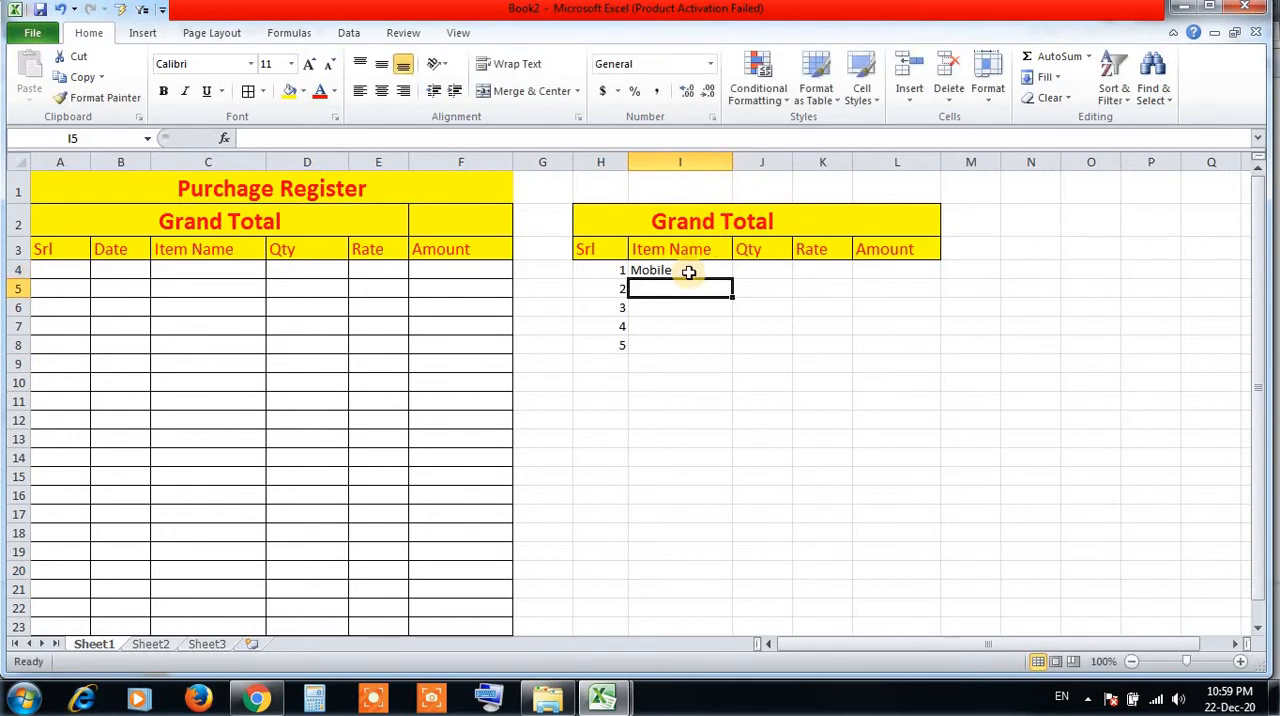
{"action": "type", "text": "Lept"}
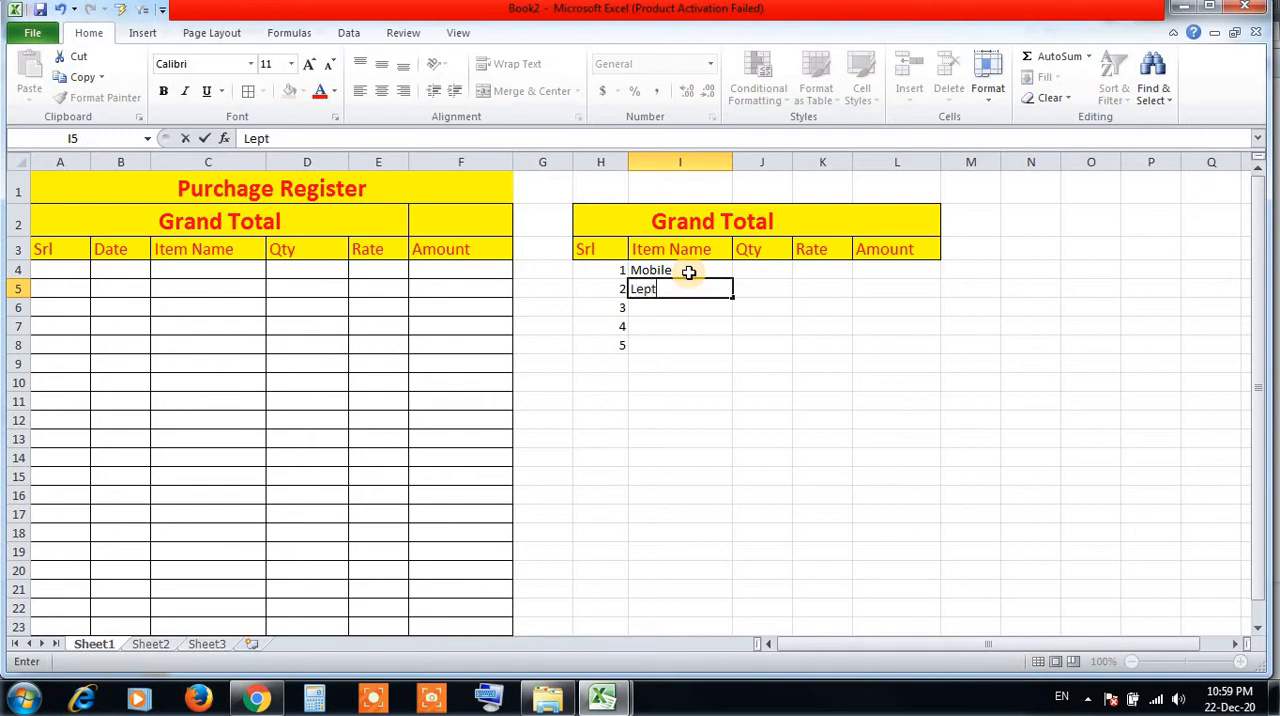
{"action": "type", "text": "op"}
{"action": "key", "text": "Return"}
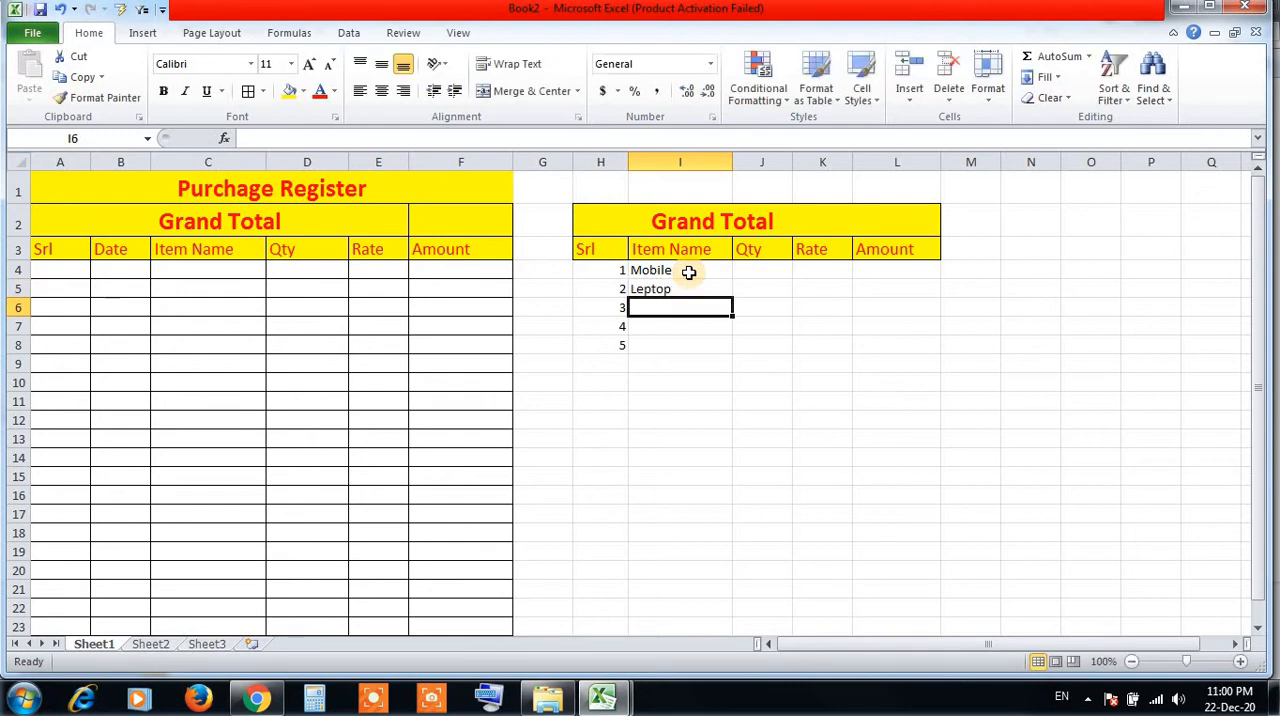
Enter the item names Printer, Pen Drive and Memory Card in cells I6 to I8.
{"action": "type", "text": "Pr"}
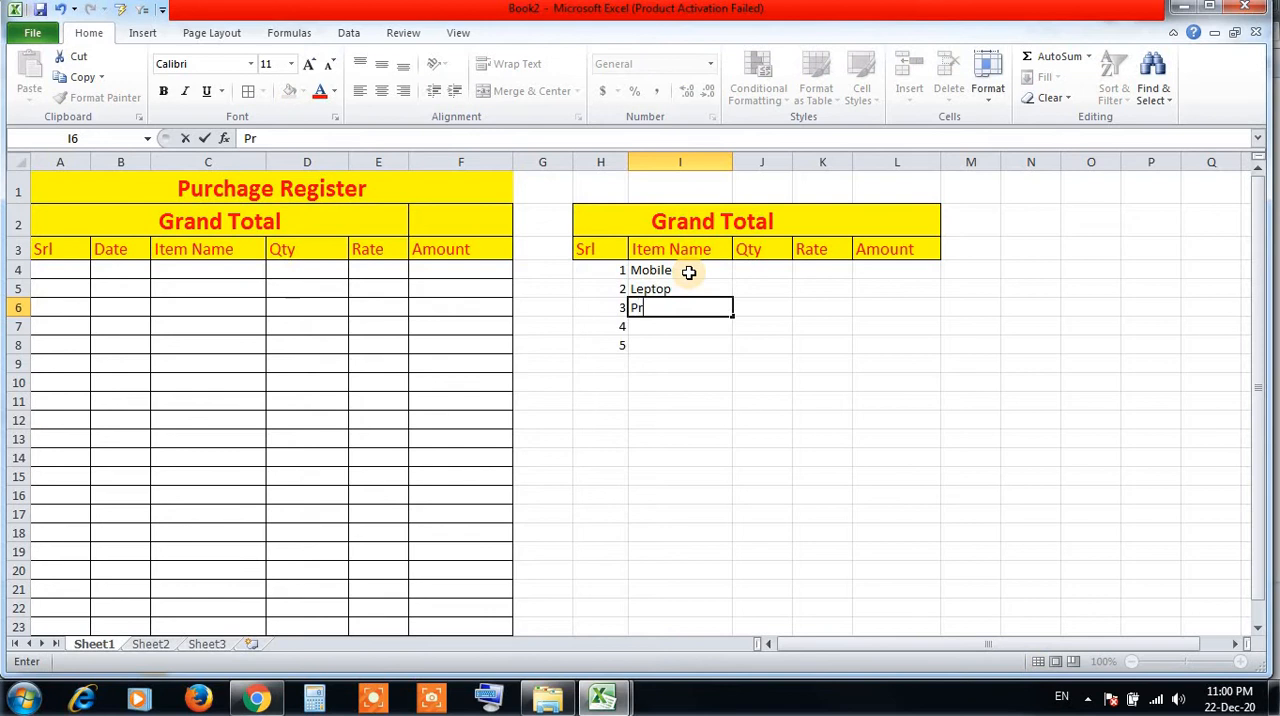
{"action": "type", "text": "inter"}
{"action": "key", "text": "Return"}
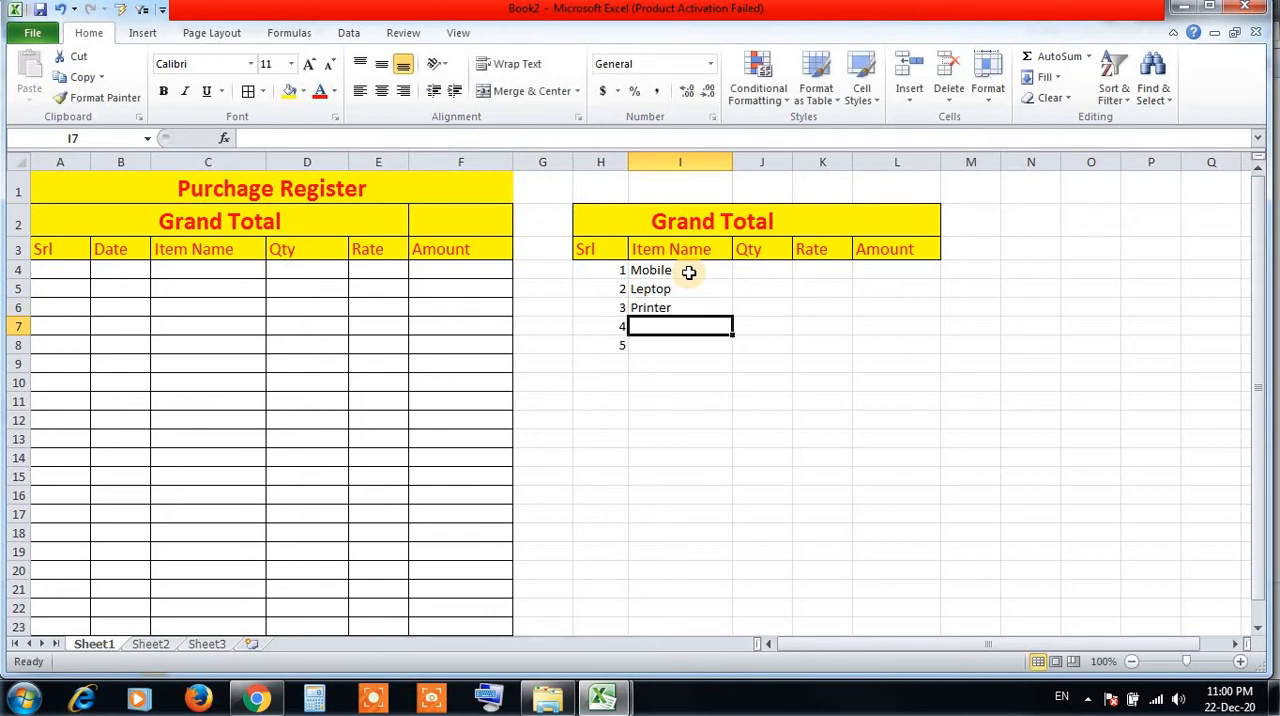
{"action": "type", "text": "Pe"}
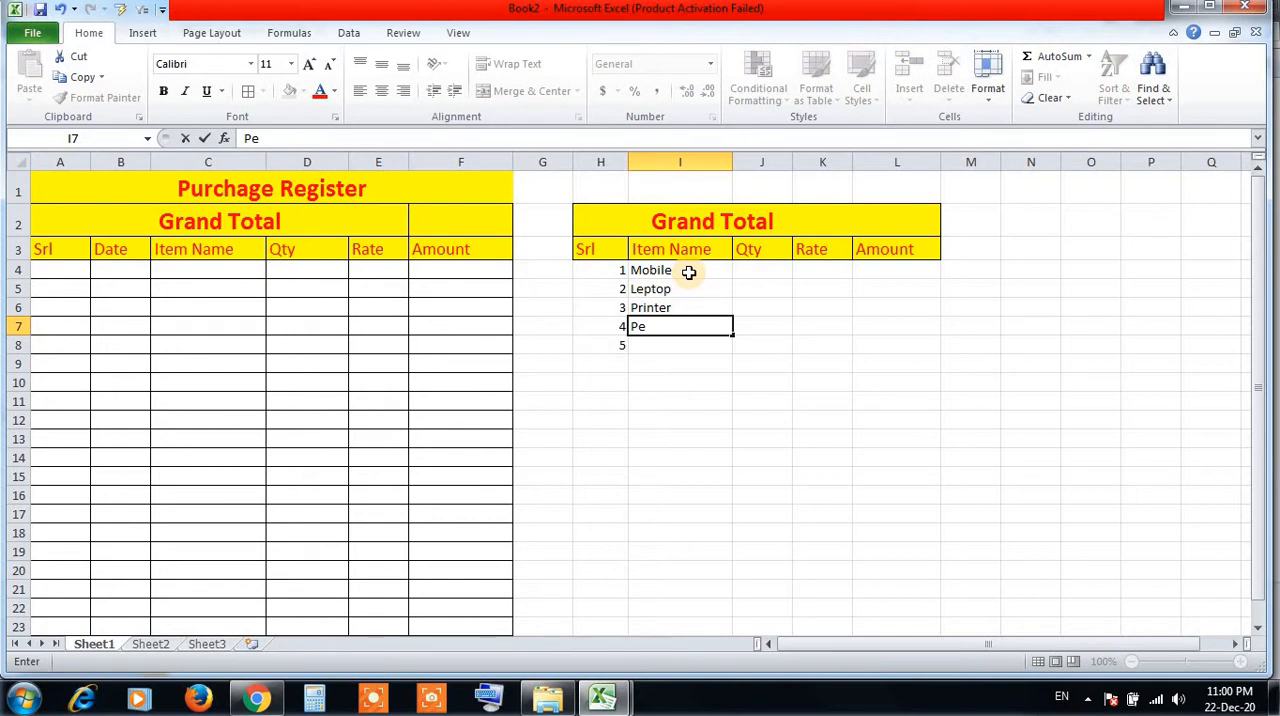
{"action": "type", "text": "n Drive"}
{"action": "key", "text": "Return"}
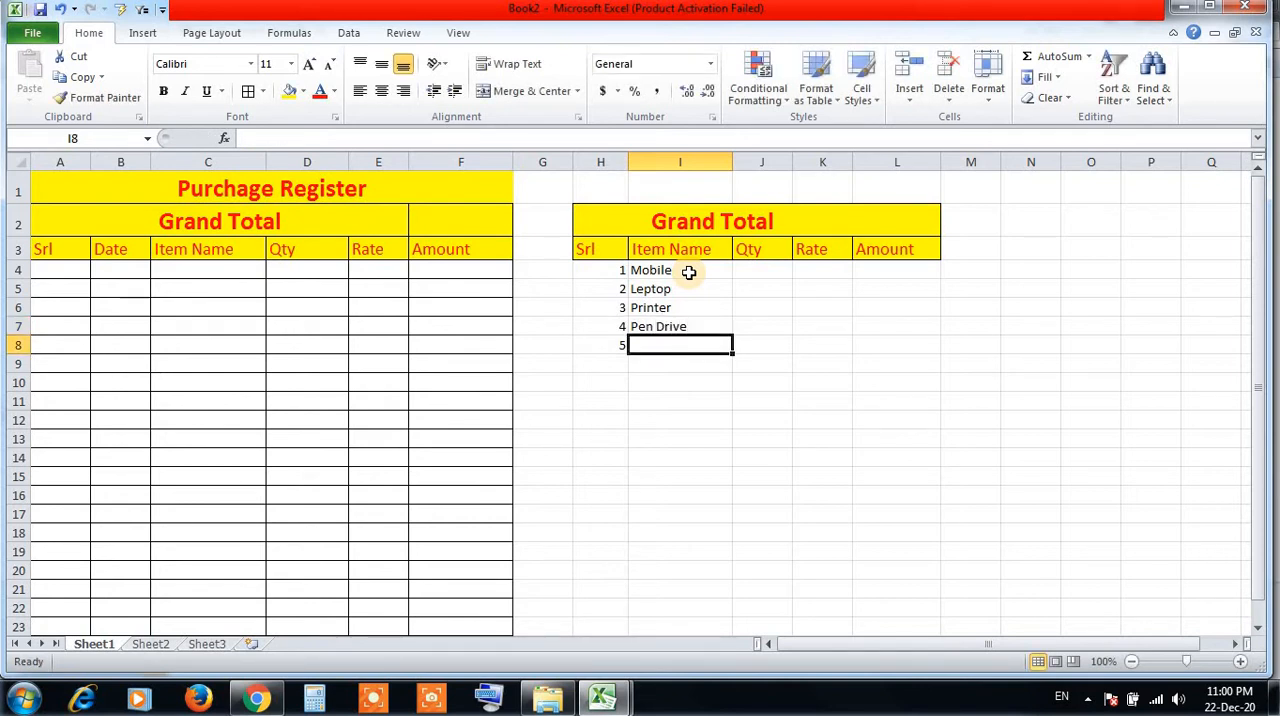
{"action": "type", "text": "M"}
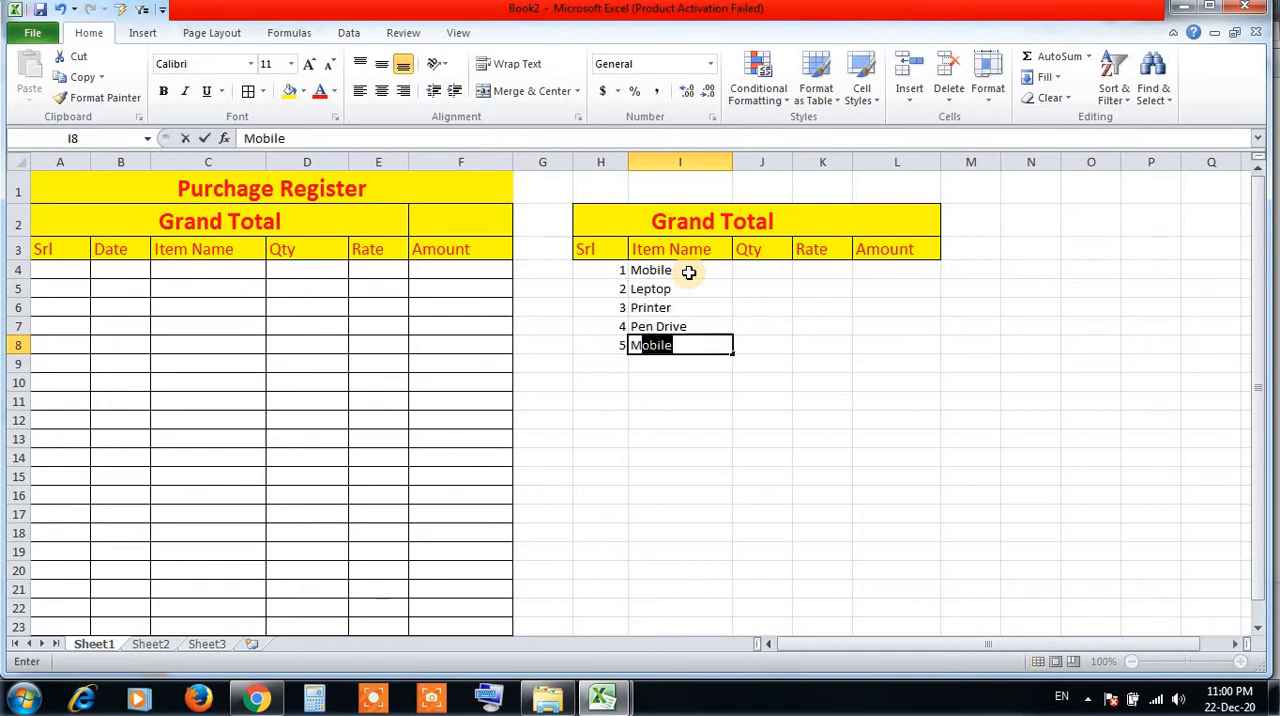
{"action": "type", "text": "emory"}
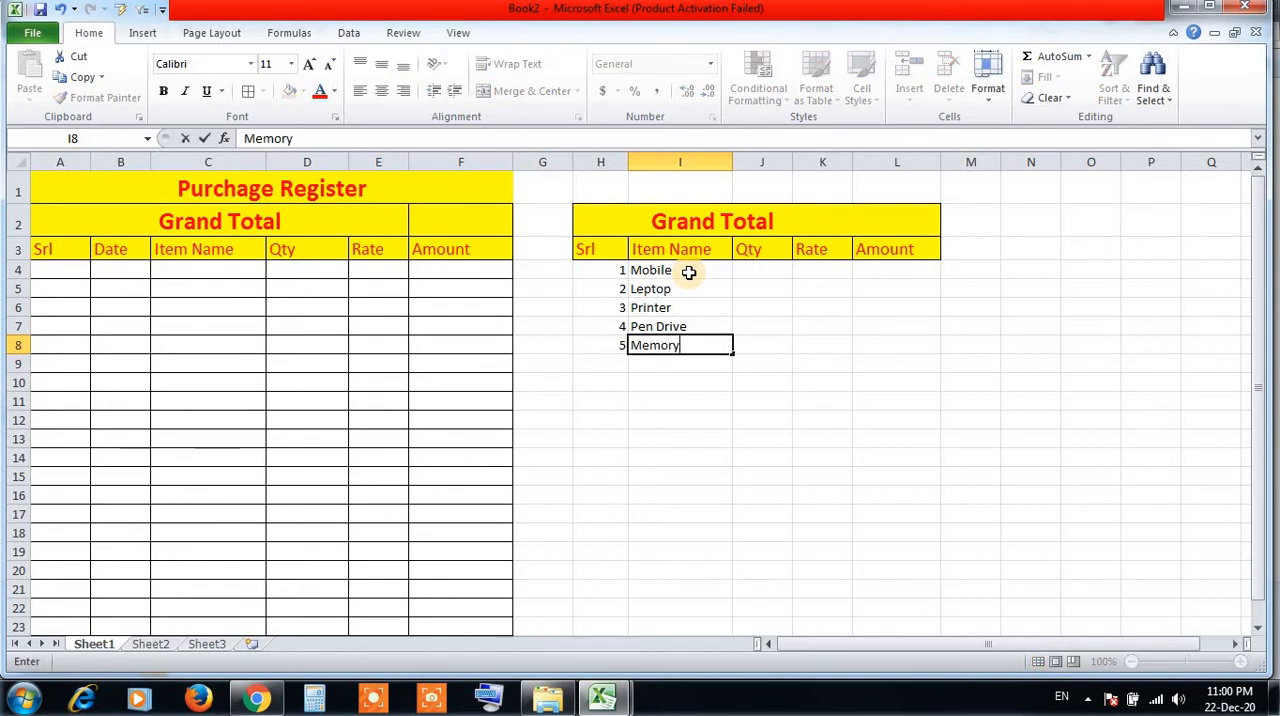
{"action": "type", "text": " Cadrd"}
{"action": "key", "text": "Tab"}
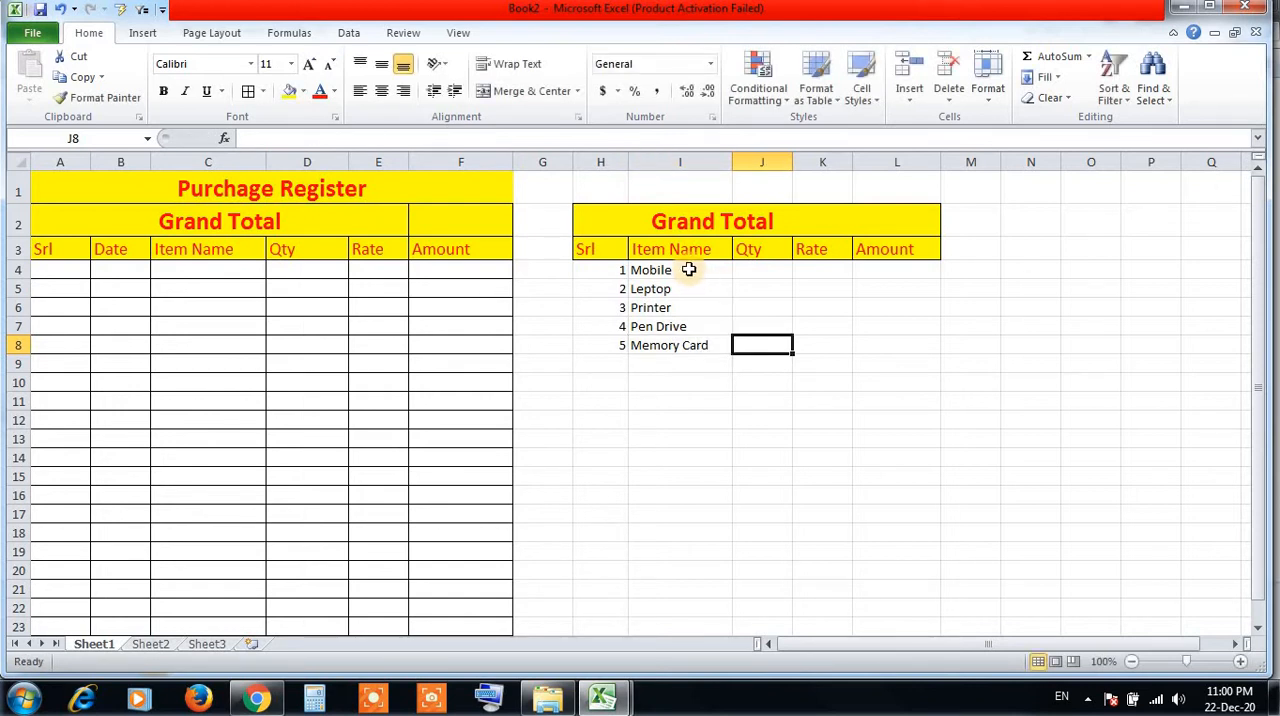
Apply all borders to the second table's item rows in H4:L8.
{"action": "left_click_drag", "start_coordinate": [608, 270], "coordinate": [893, 346]}
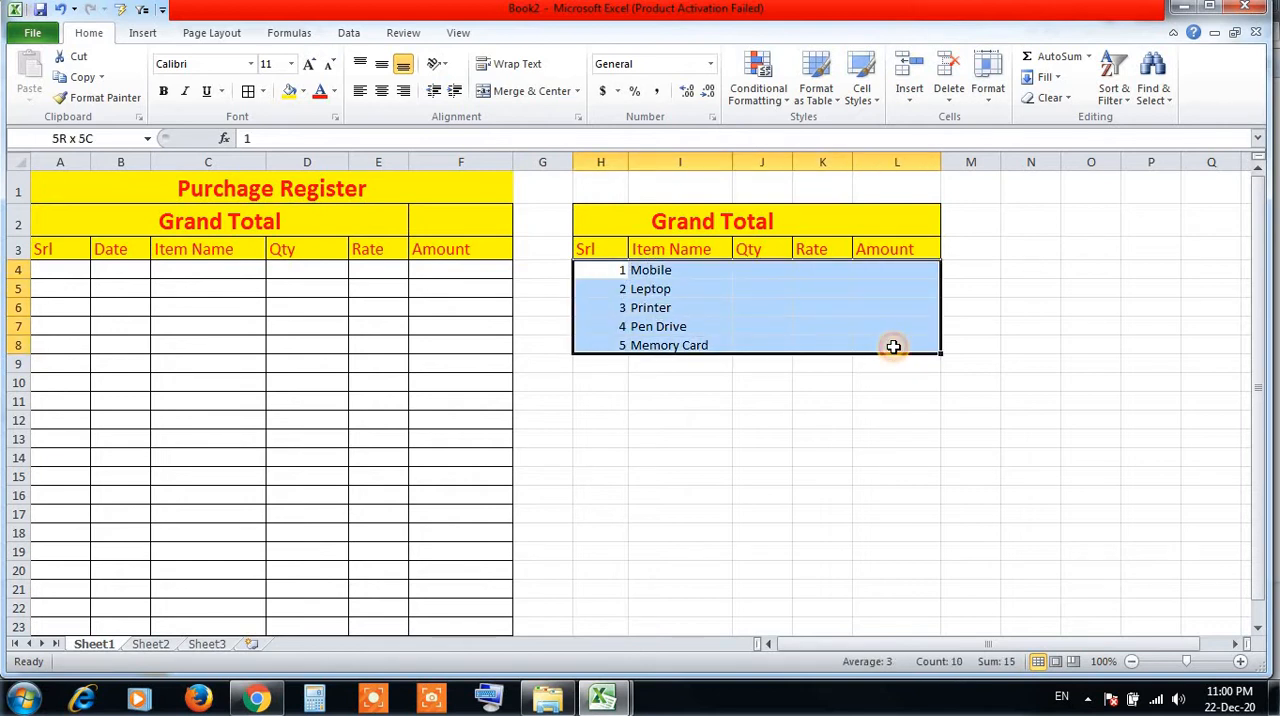
{"action": "left_click", "coordinate": [248, 92]}
{"action": "left_click", "coordinate": [716, 304]}
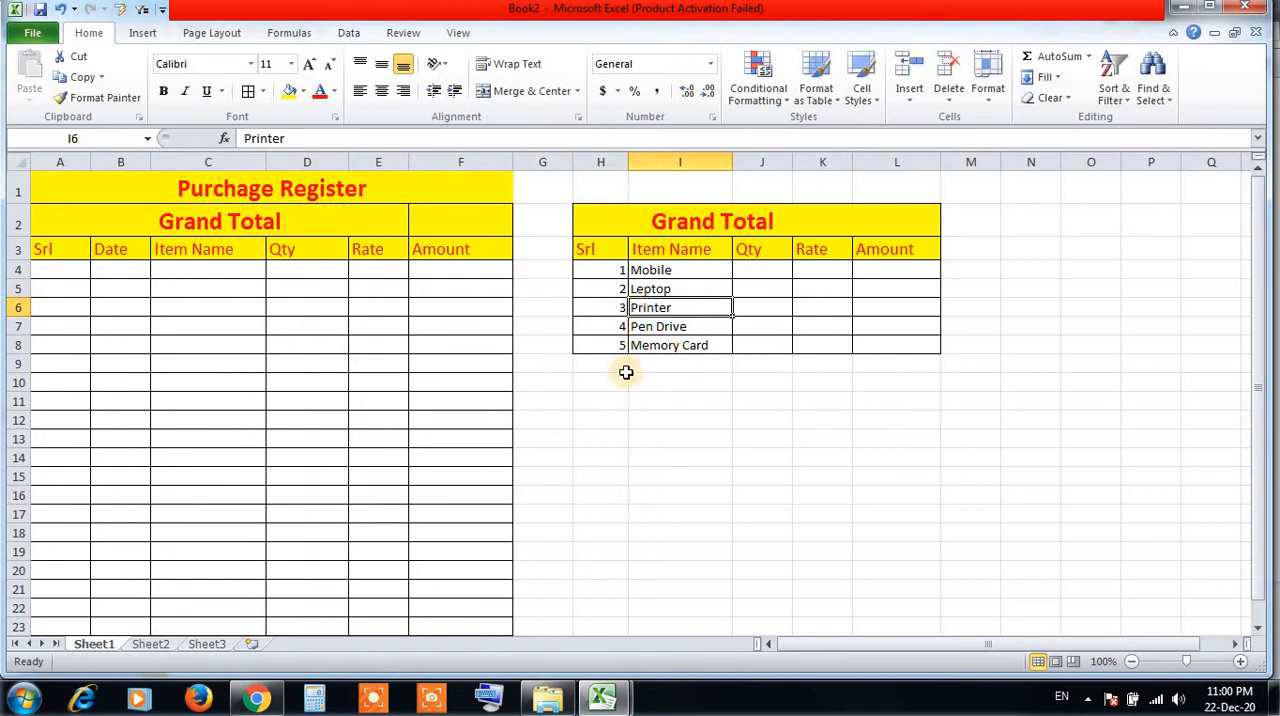
Enter the formula =D4*E4 in cell F4 to multiply quantity by rate in the purchase table.
{"action": "left_click", "coordinate": [165, 274]}
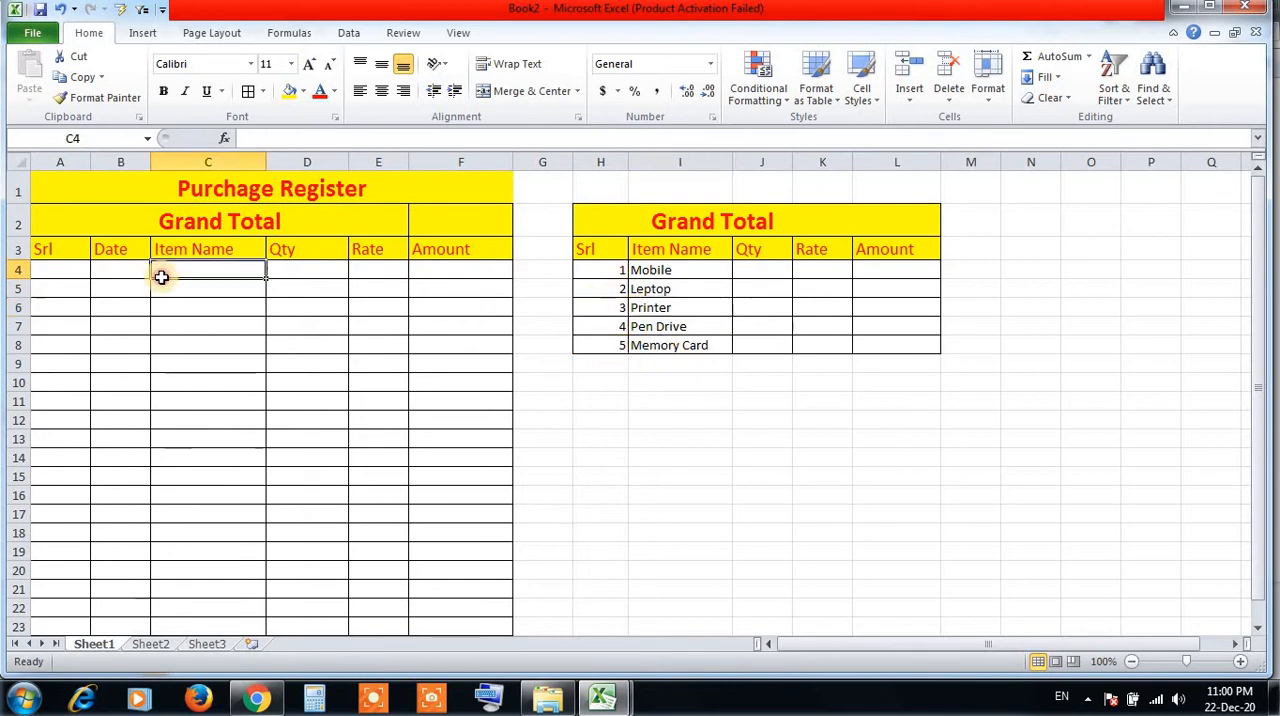
{"action": "left_click", "coordinate": [291, 272]}
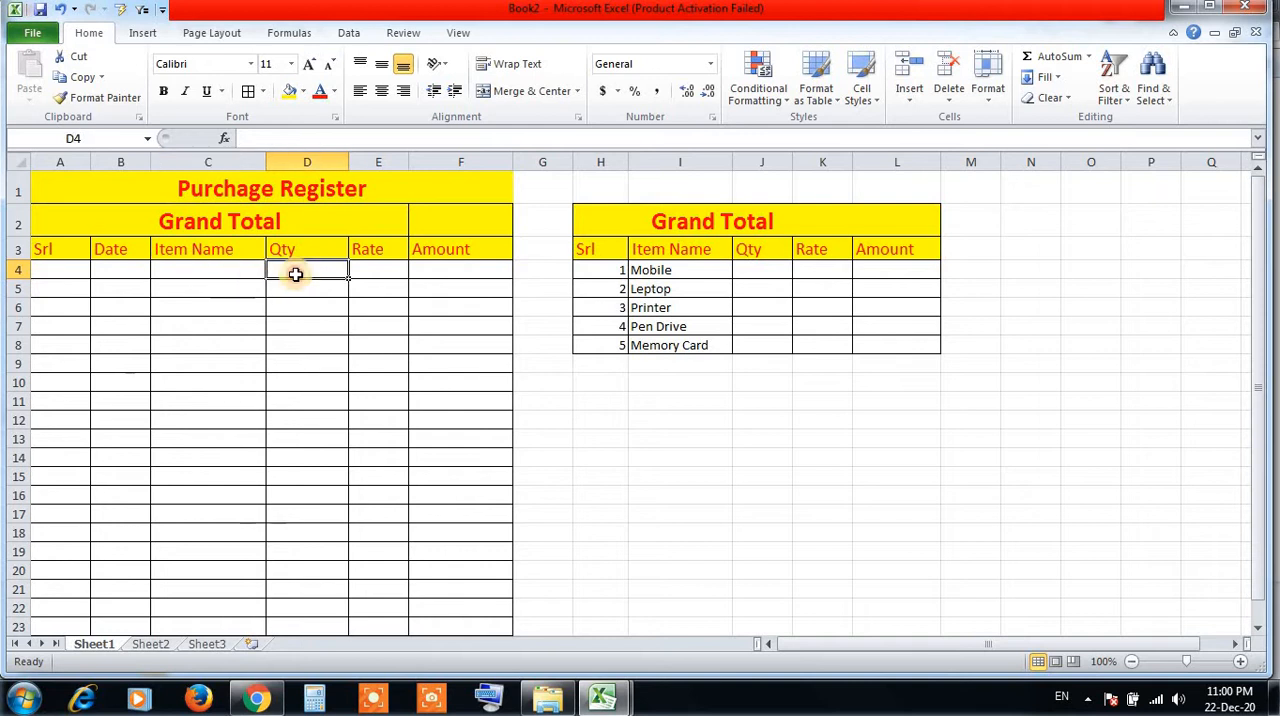
{"action": "left_click", "coordinate": [464, 270]}
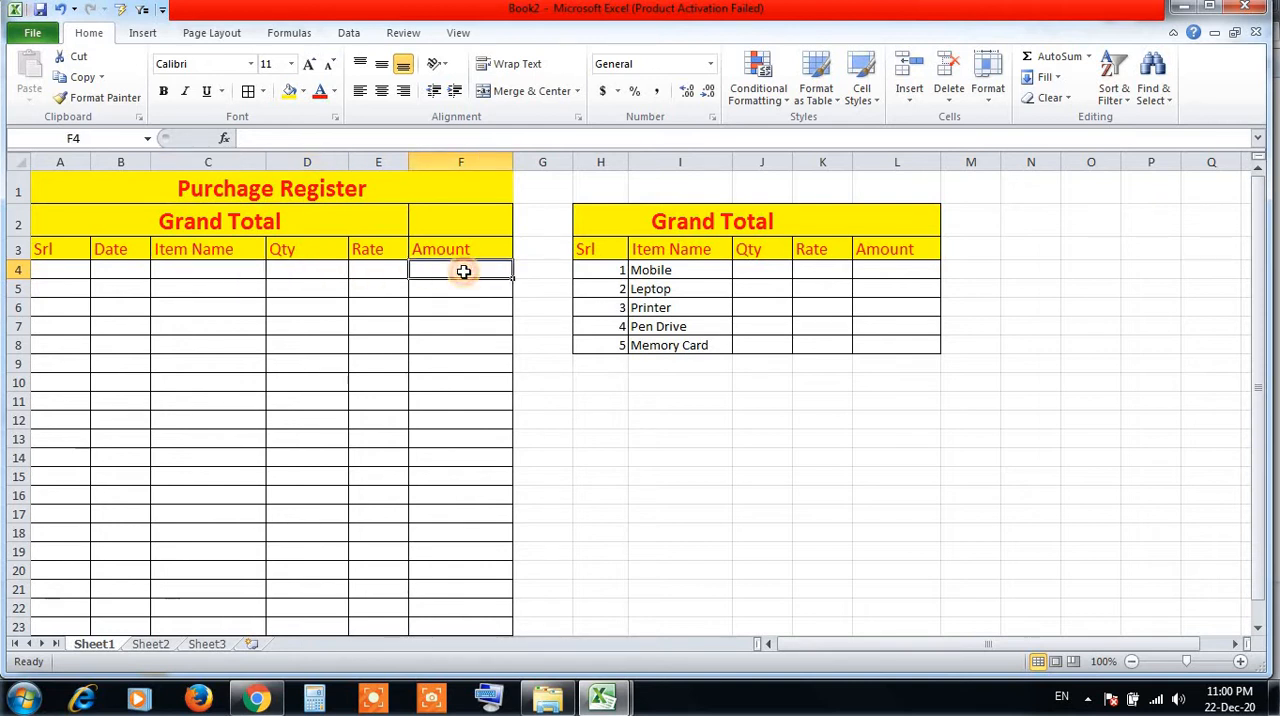
{"action": "type", "text": "="}
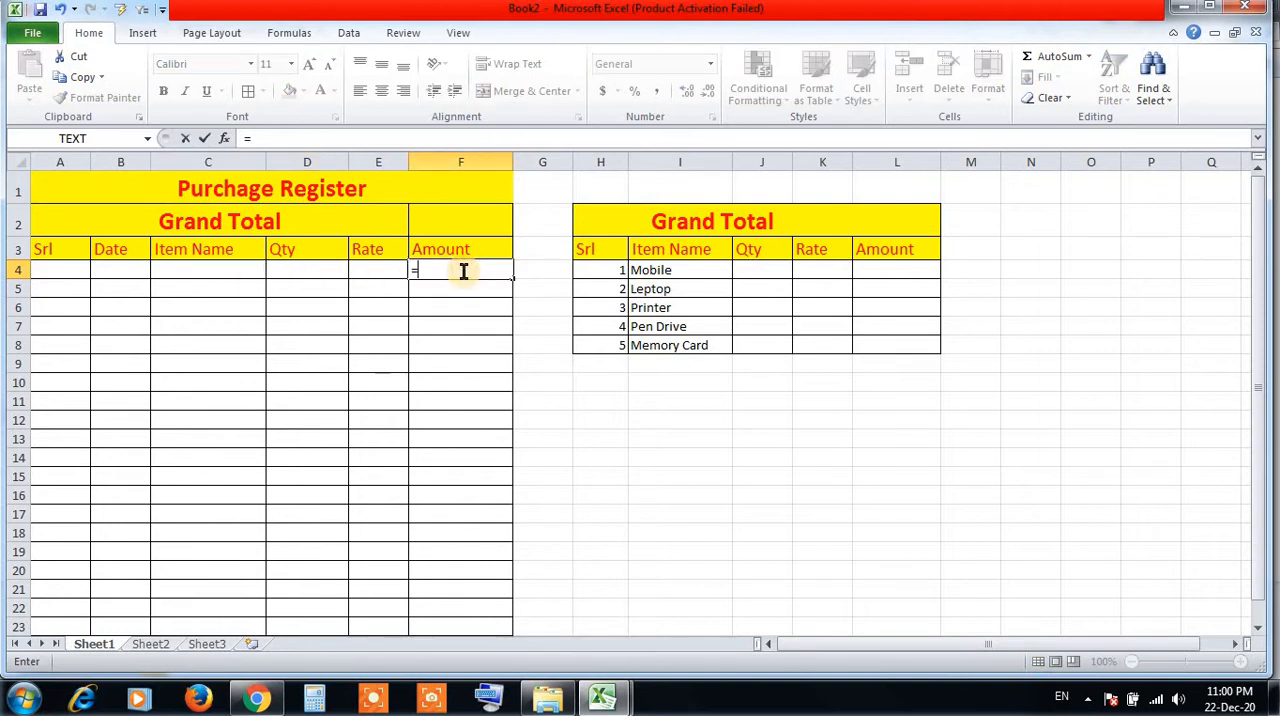
{"action": "left_click", "coordinate": [287, 271]}
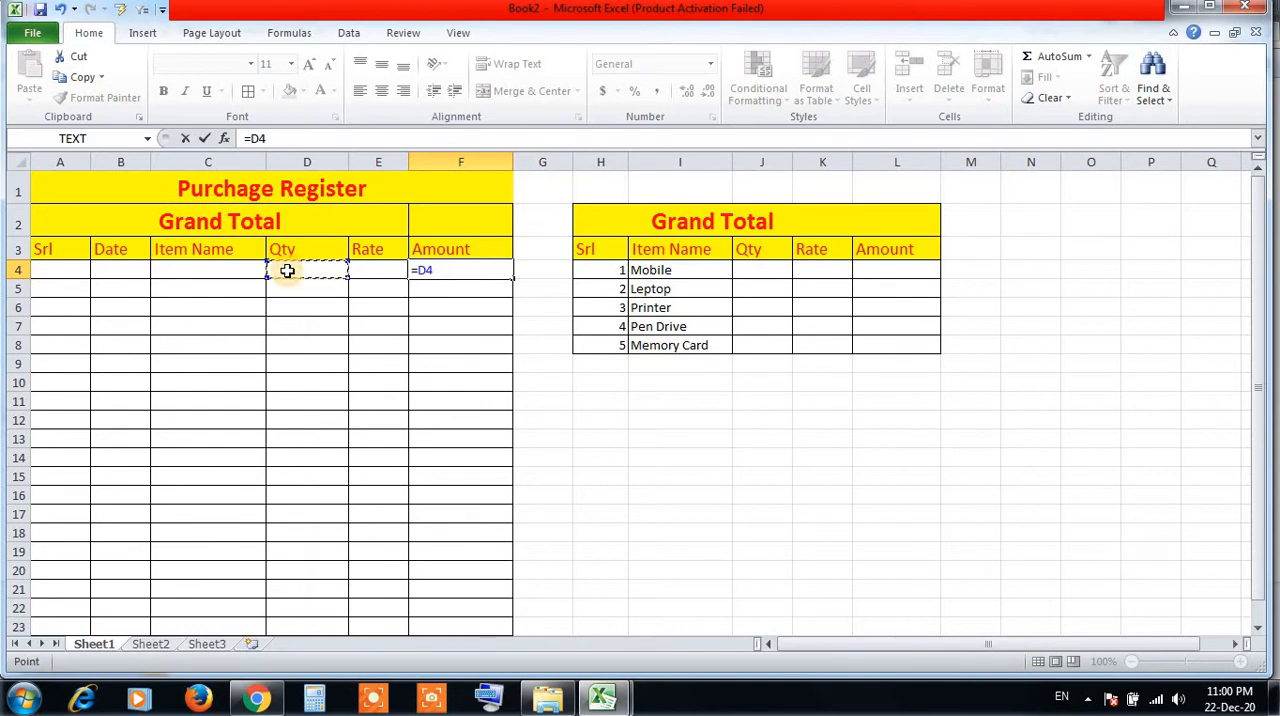
{"action": "type", "text": "*"}
{"action": "left_click", "coordinate": [373, 275]}
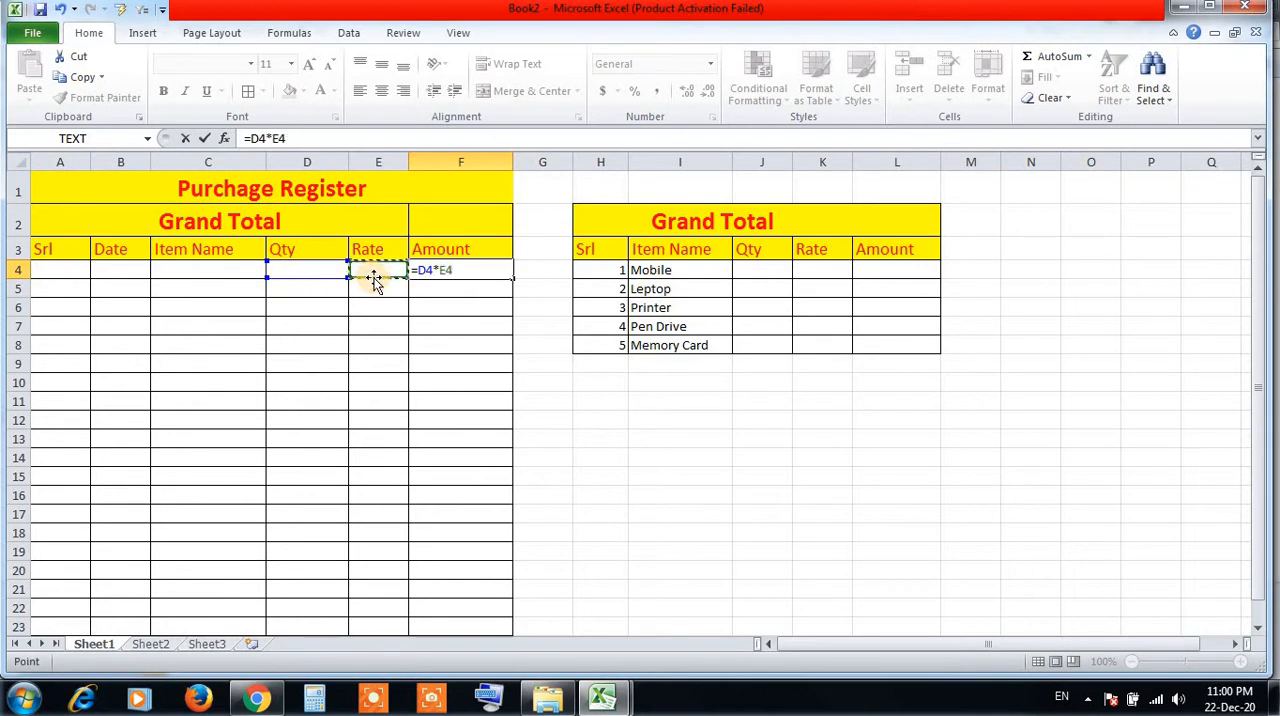
{"action": "key", "text": "Return"}
{"action": "left_click", "coordinate": [456, 270]}
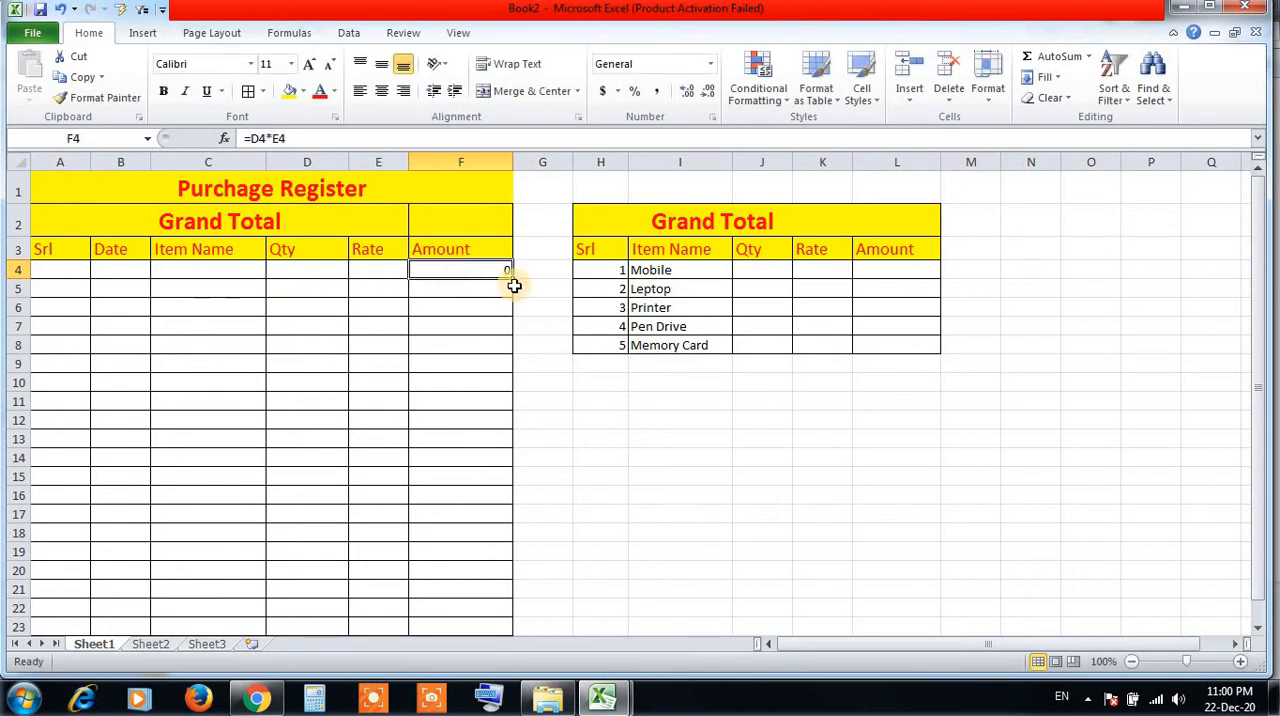
Fill the quantity-times-rate formula from F4 down the Amount column to F23.
{"action": "left_click_drag", "start_coordinate": [511, 278], "coordinate": [502, 633]}
{"action": "left_click", "coordinate": [453, 275]}
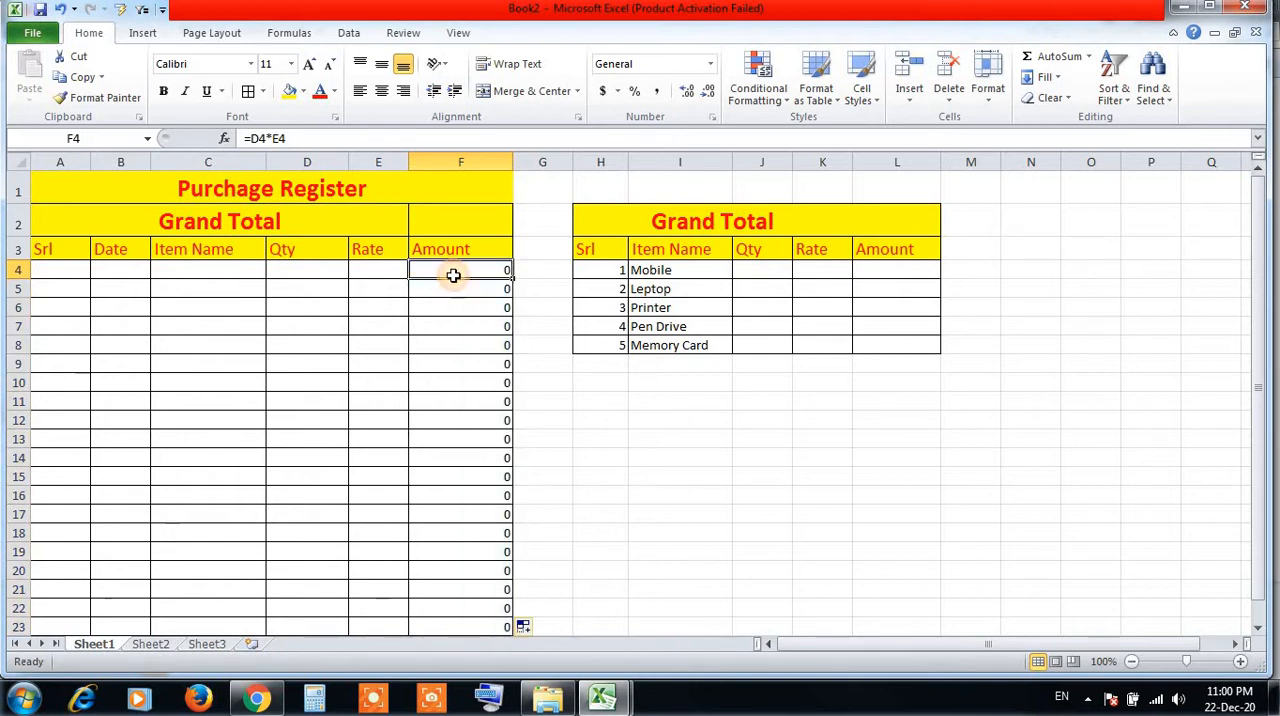
{"action": "left_click", "coordinate": [208, 271]}
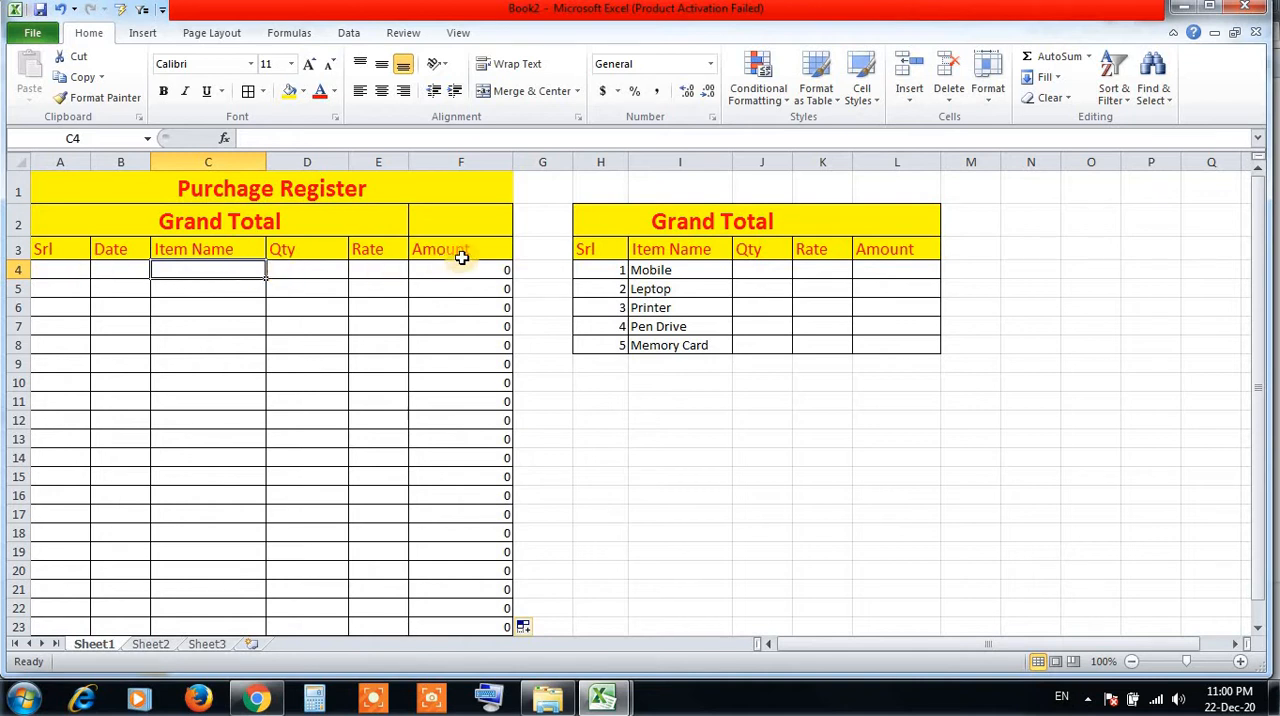
Enter a SUM formula over F4:F23 in cell F2 as the purchase table's Grand Total.
{"action": "left_click", "coordinate": [460, 217]}
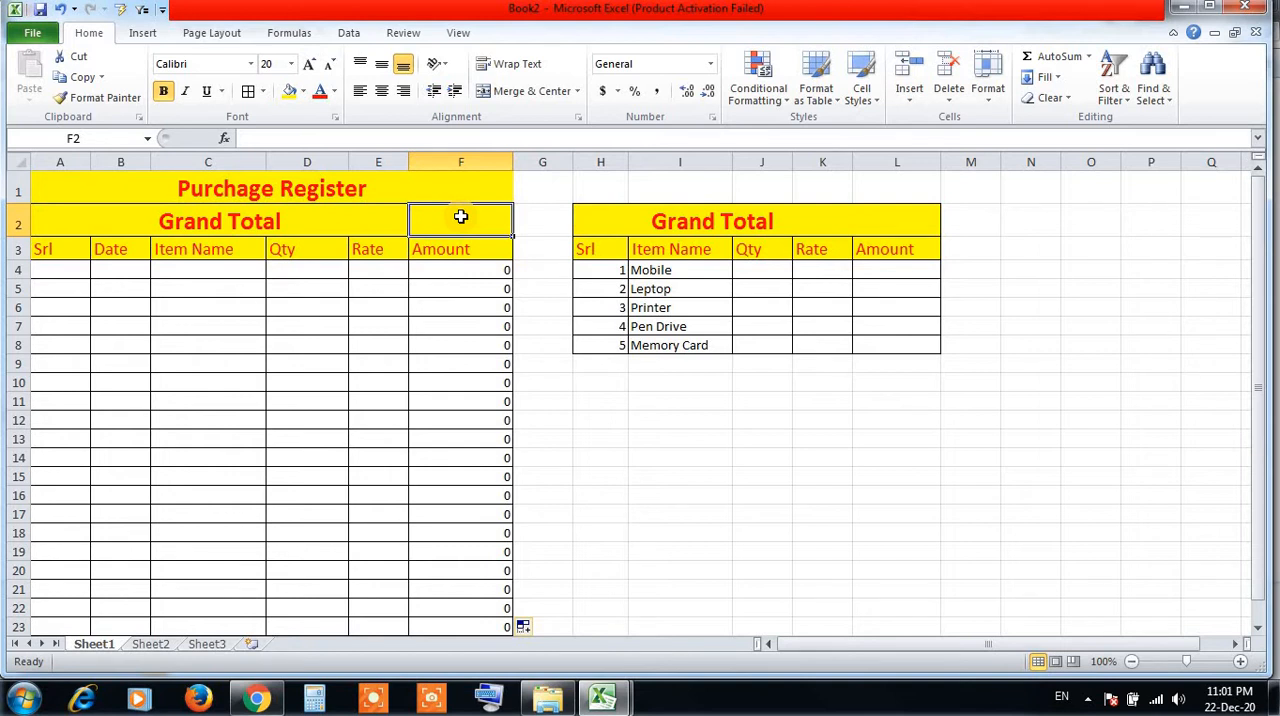
{"action": "type", "text": "="}
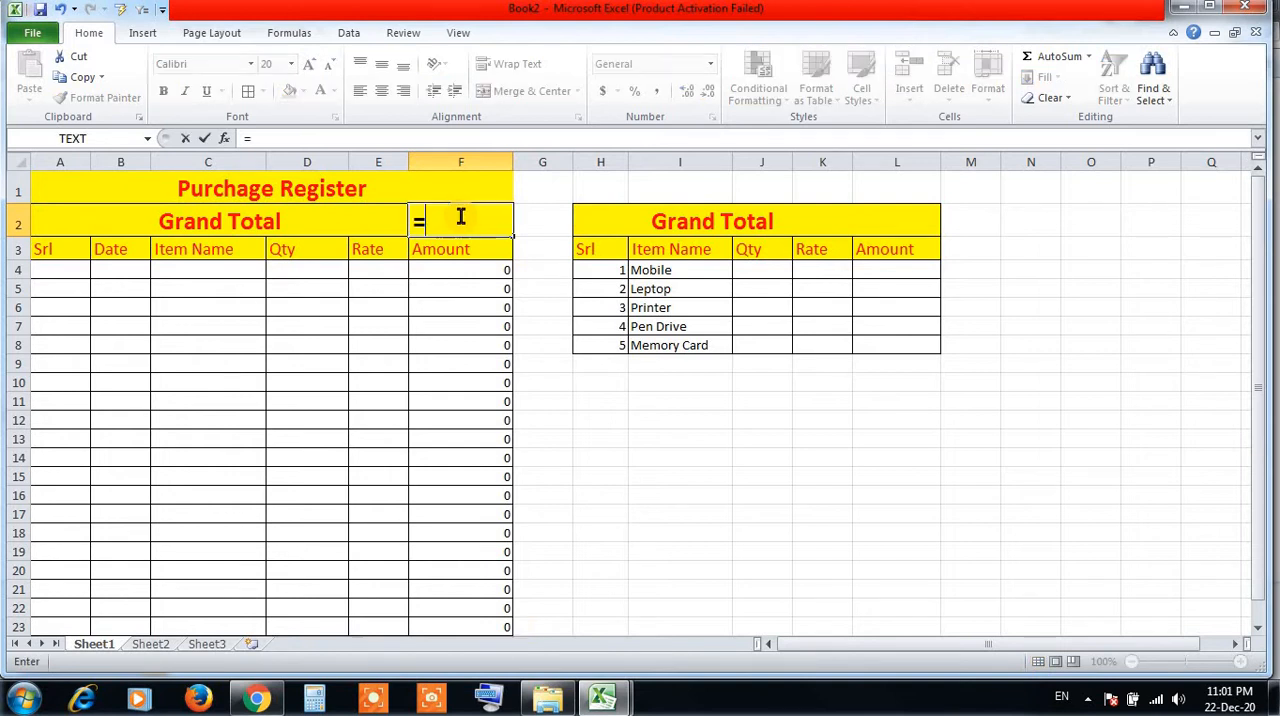
{"action": "type", "text": "s"}
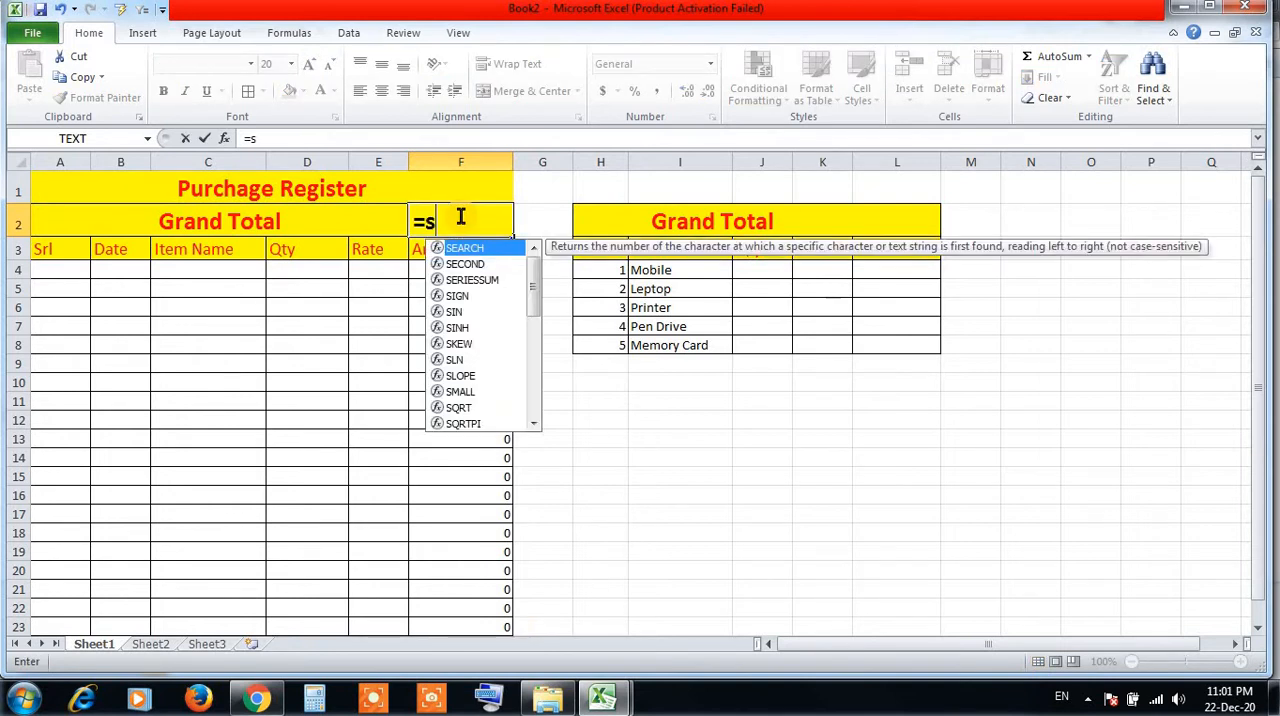
{"action": "type", "text": "um("}
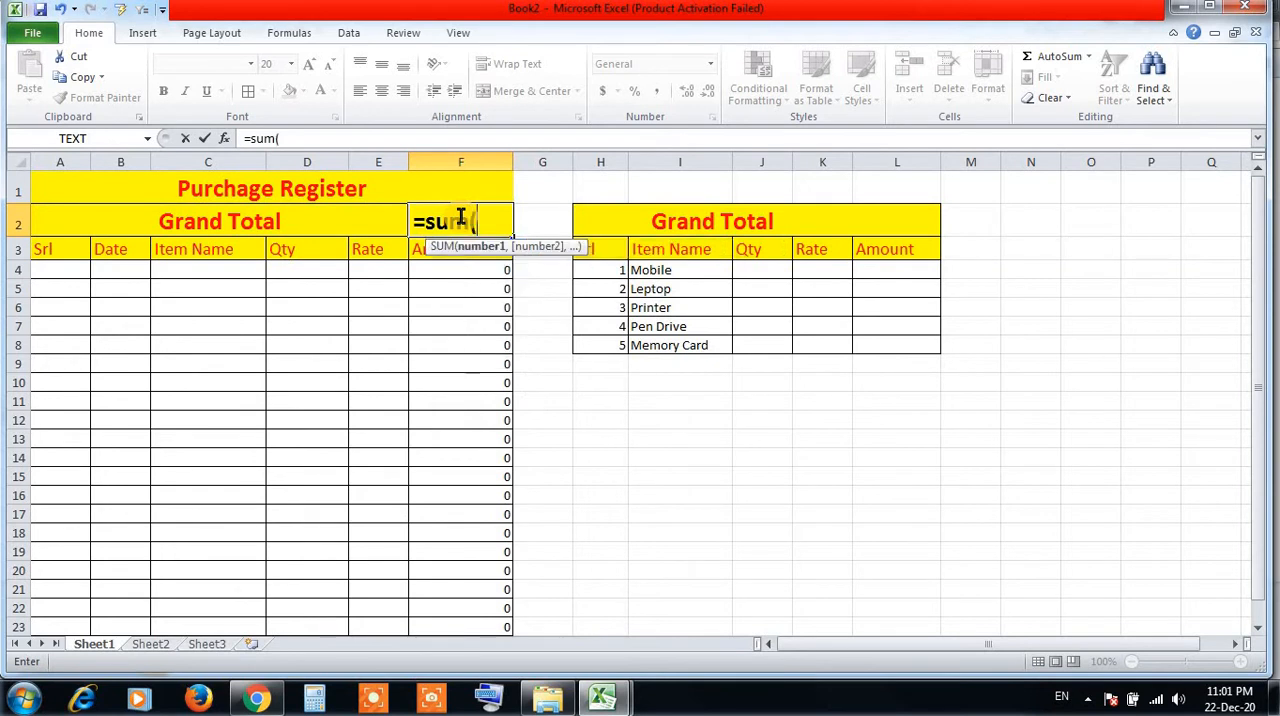
{"action": "left_click", "coordinate": [460, 267]}
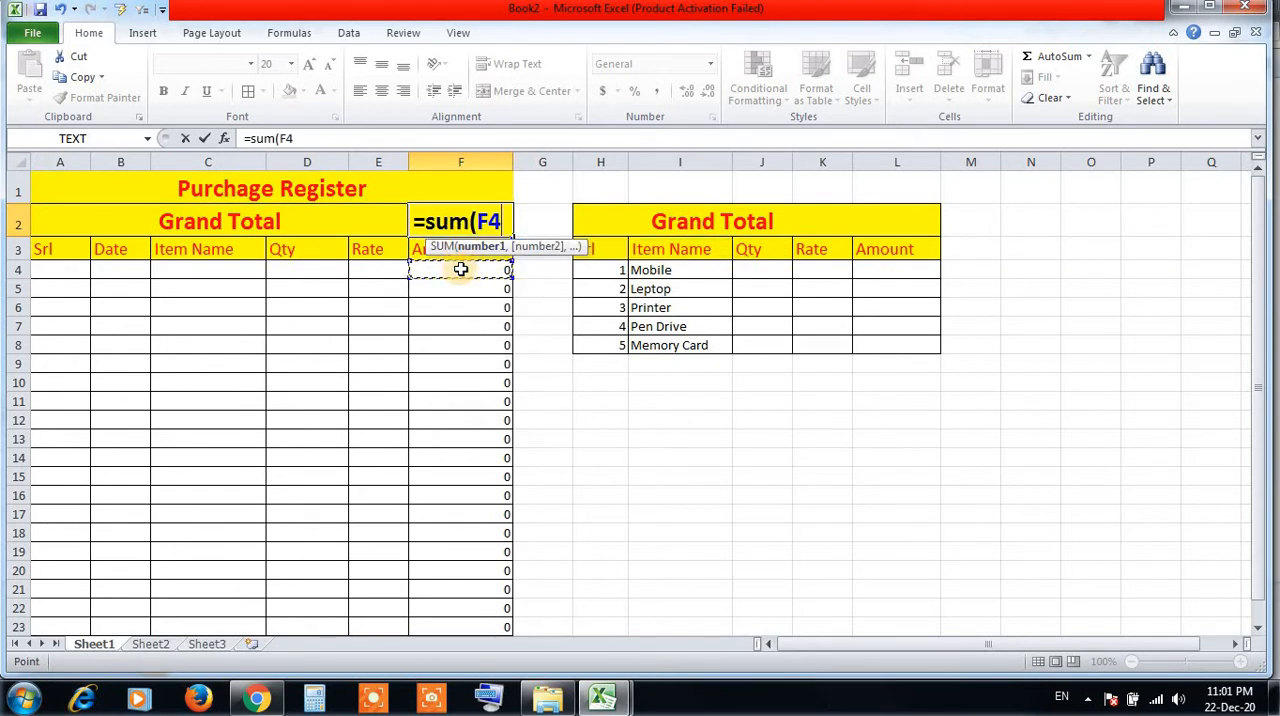
{"action": "left_click_drag", "start_coordinate": [460, 269], "coordinate": [446, 623]}
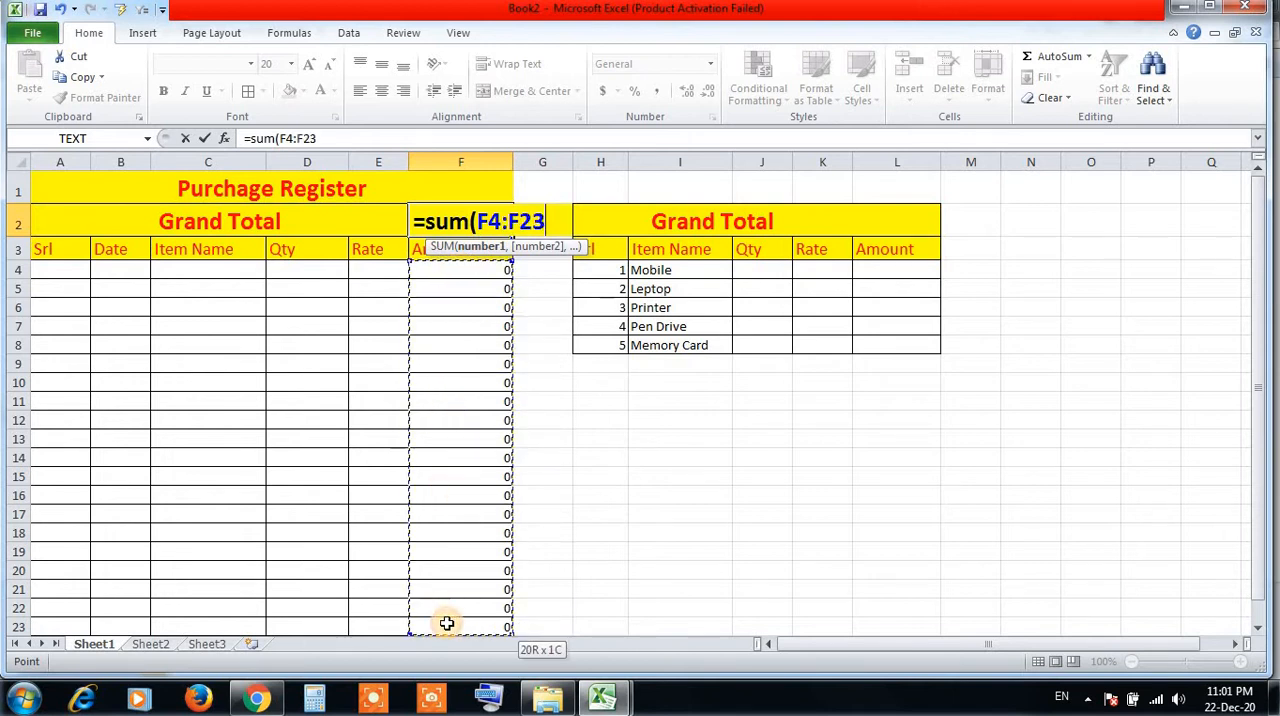
{"action": "key", "text": "Return"}
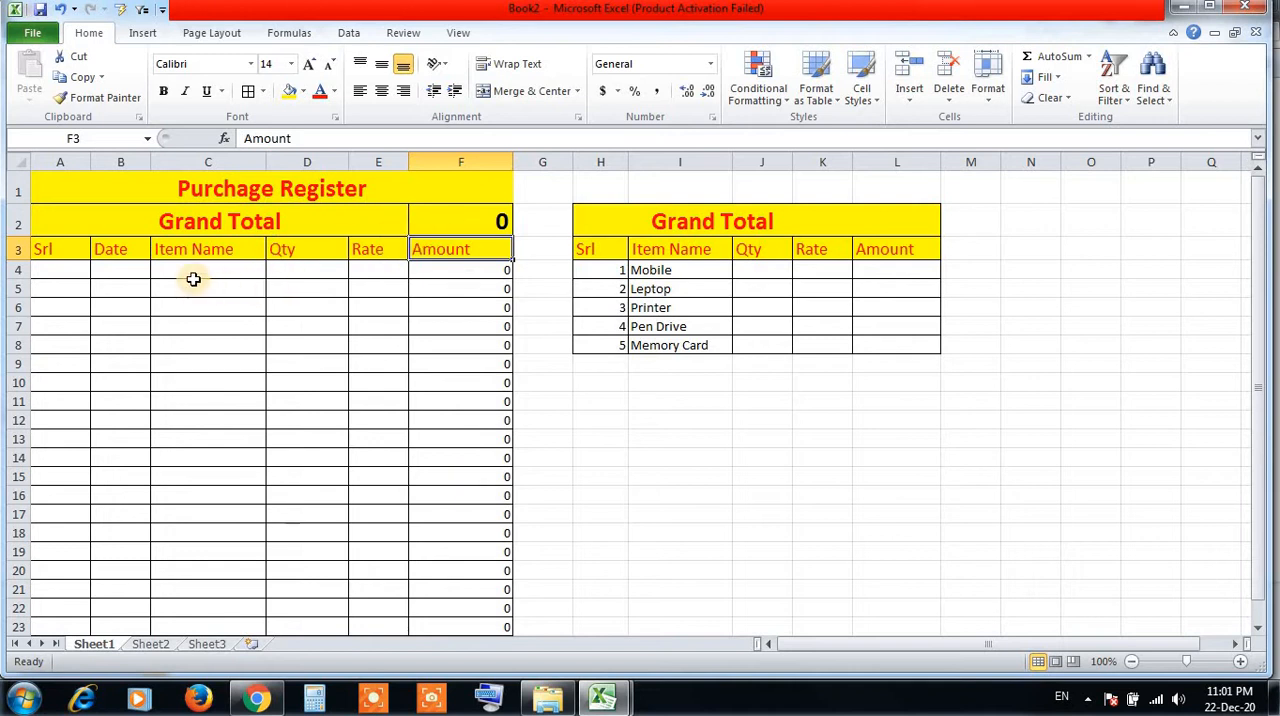
Enter serial number 1 in A4 and the date 1 jul 20 in B4 of the purchase table.
{"action": "left_click", "coordinate": [77, 271]}
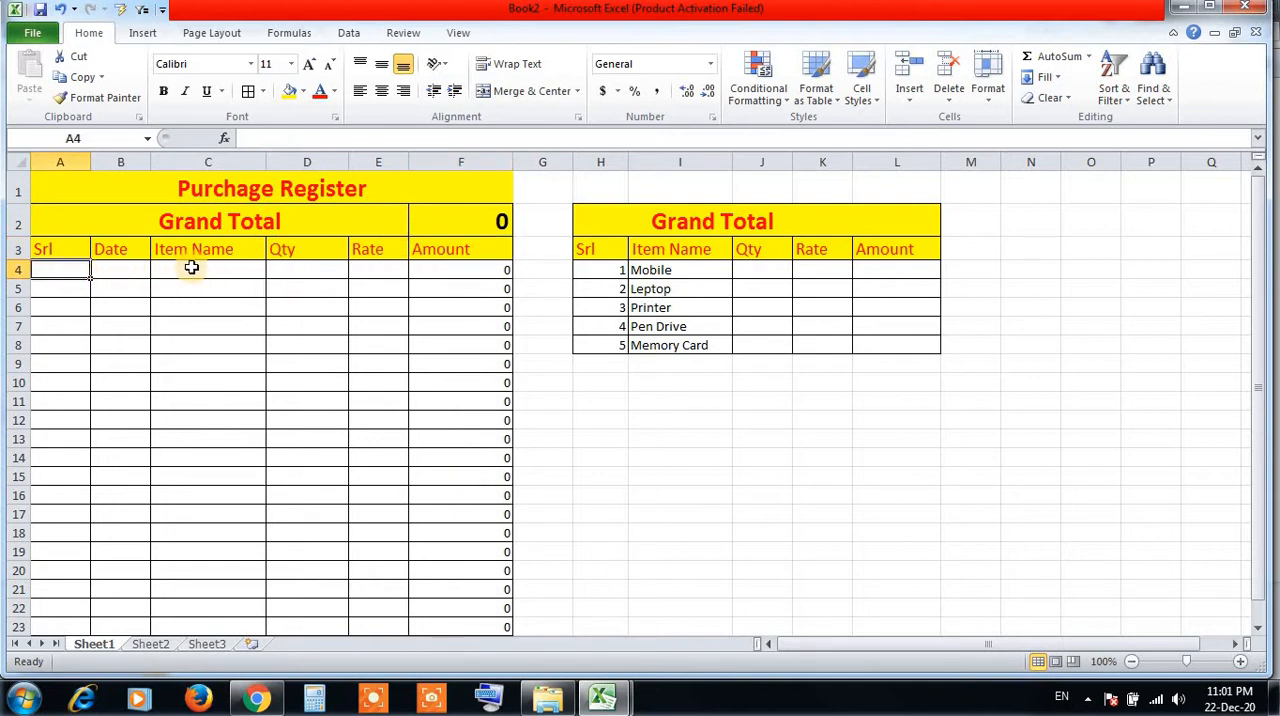
{"action": "left_click", "coordinate": [189, 268]}
{"action": "left_click", "coordinate": [68, 271]}
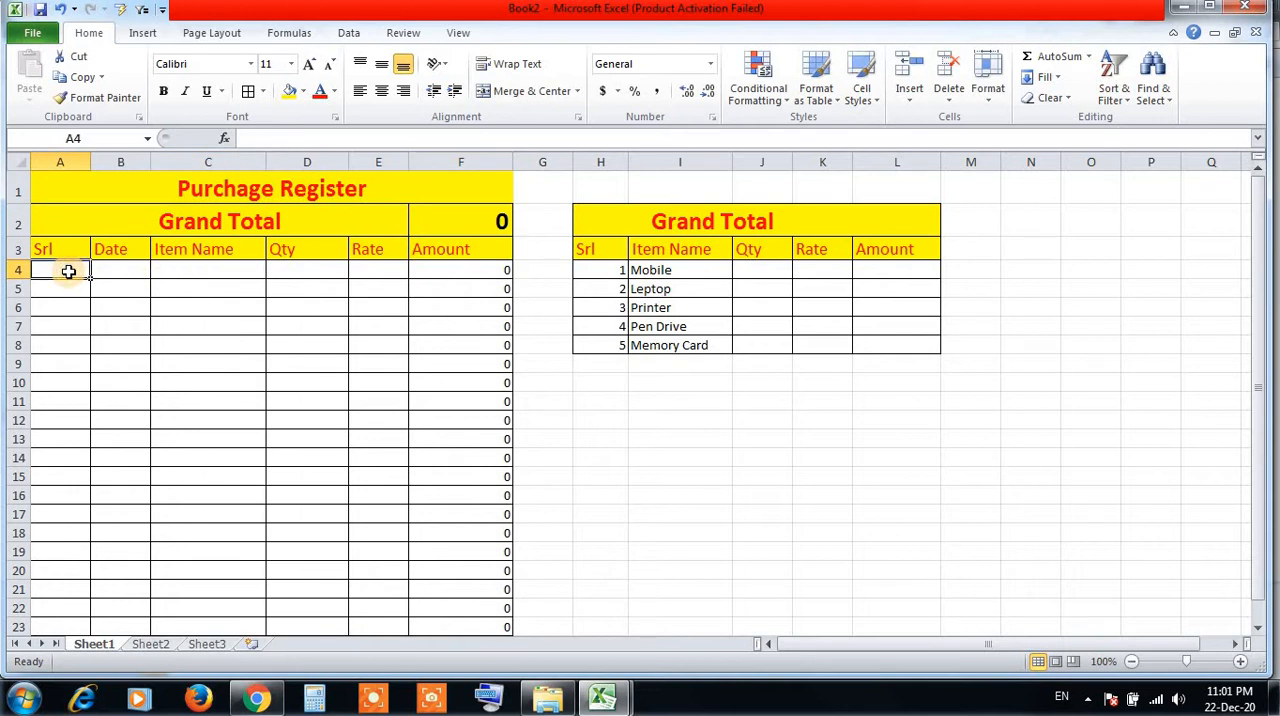
{"action": "type", "text": "1"}
{"action": "key", "text": "Tab"}
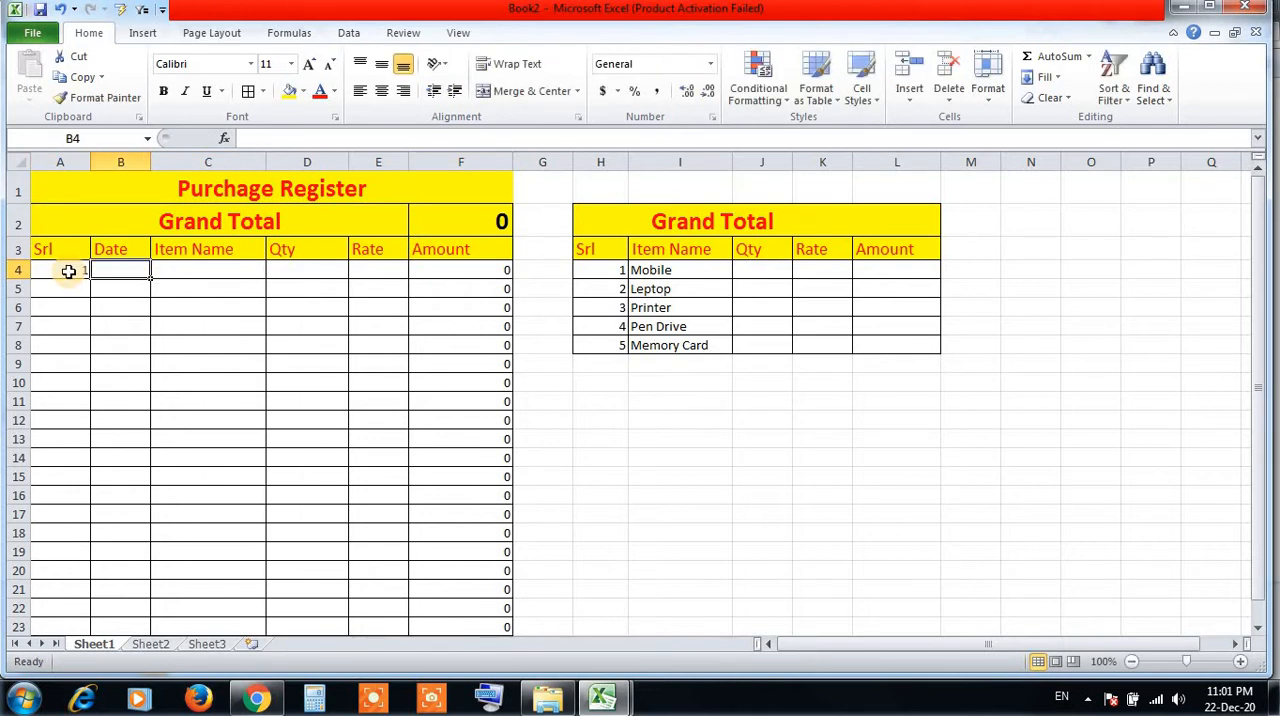
{"action": "type", "text": "1 jul"}
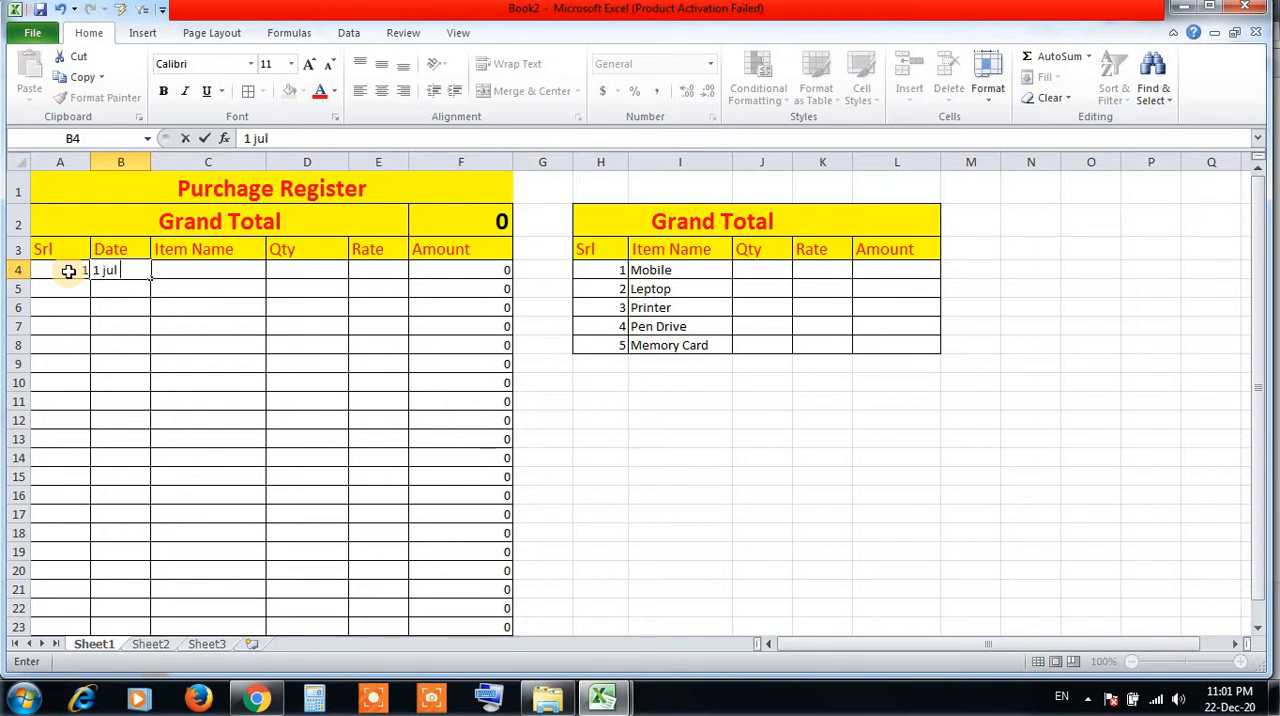
{"action": "type", "text": " 20"}
{"action": "key", "text": "Tab"}
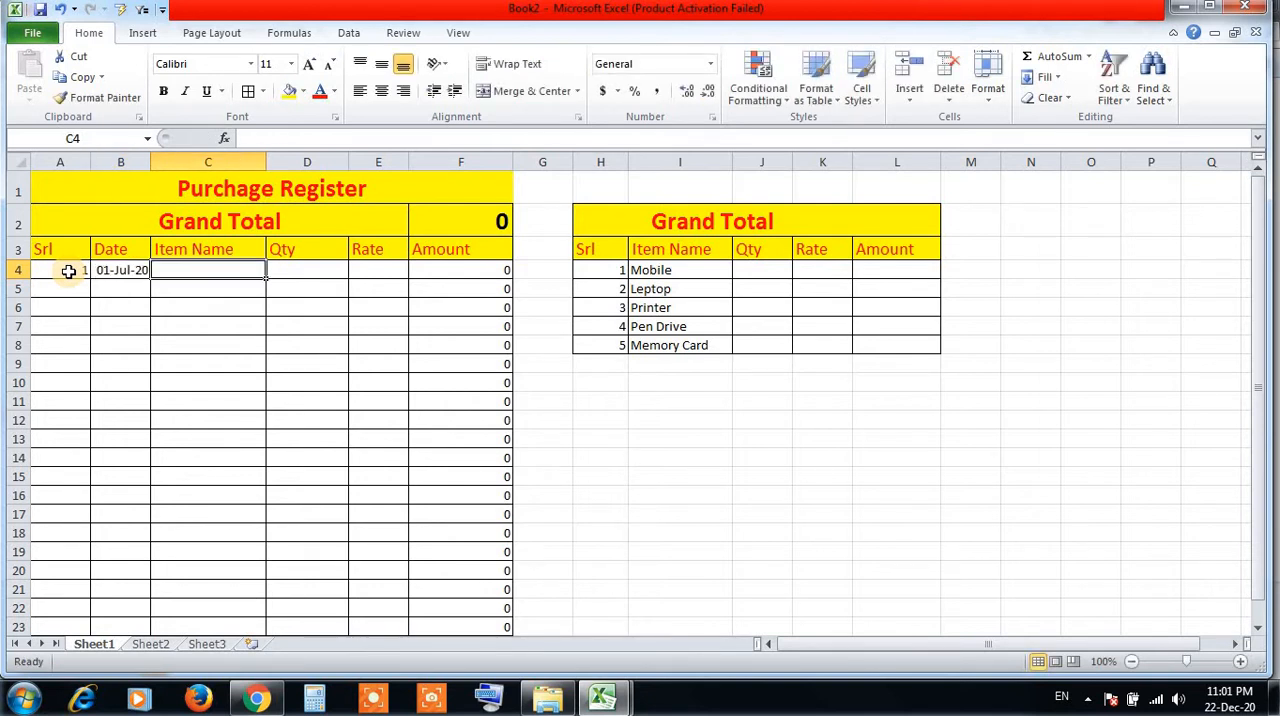
Complete row 4 with the item name mobile, quantity 10 and rate 12500.
{"action": "type", "text": "m"}
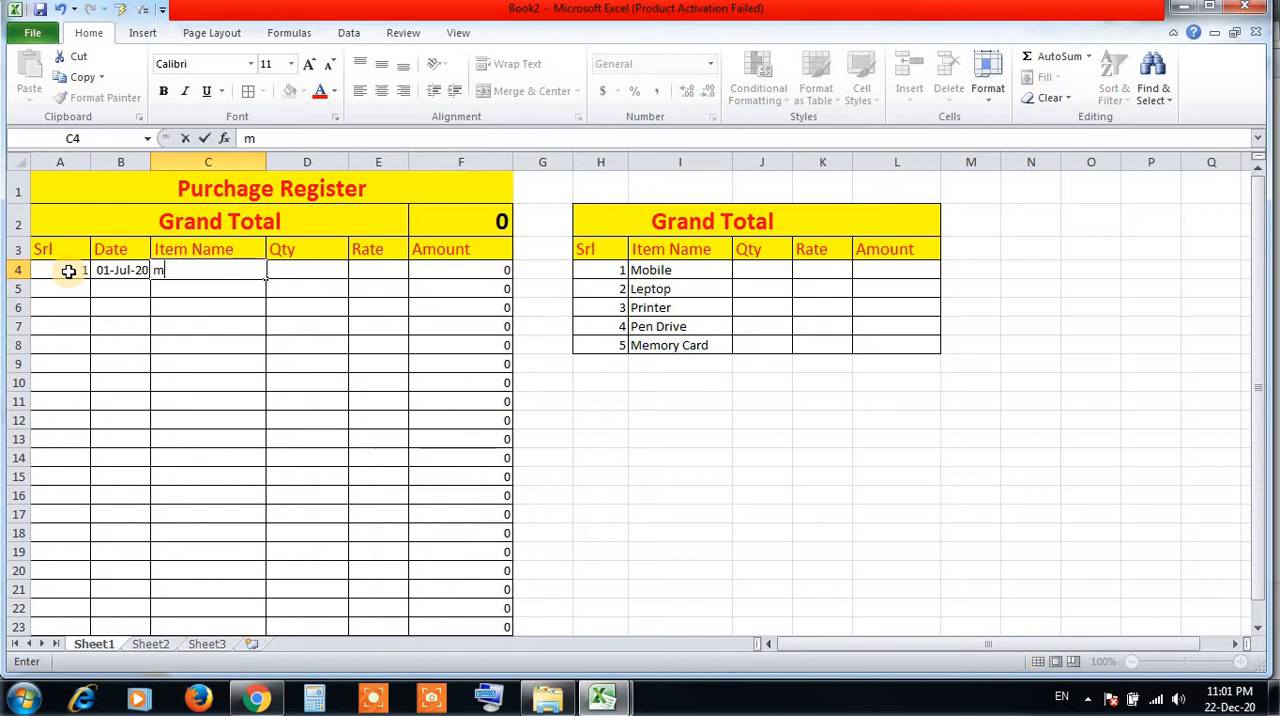
{"action": "type", "text": "onbile"}
{"action": "key", "text": "Tab"}
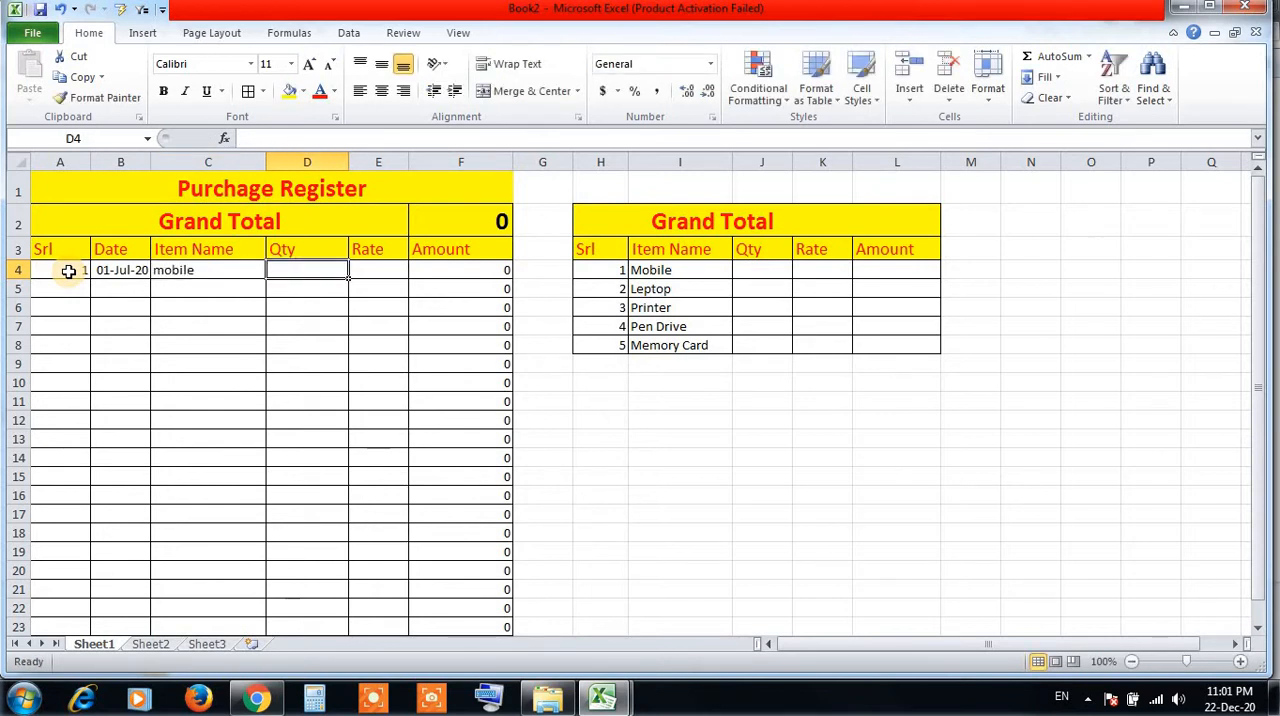
{"action": "type", "text": "10"}
{"action": "key", "text": "Tab"}
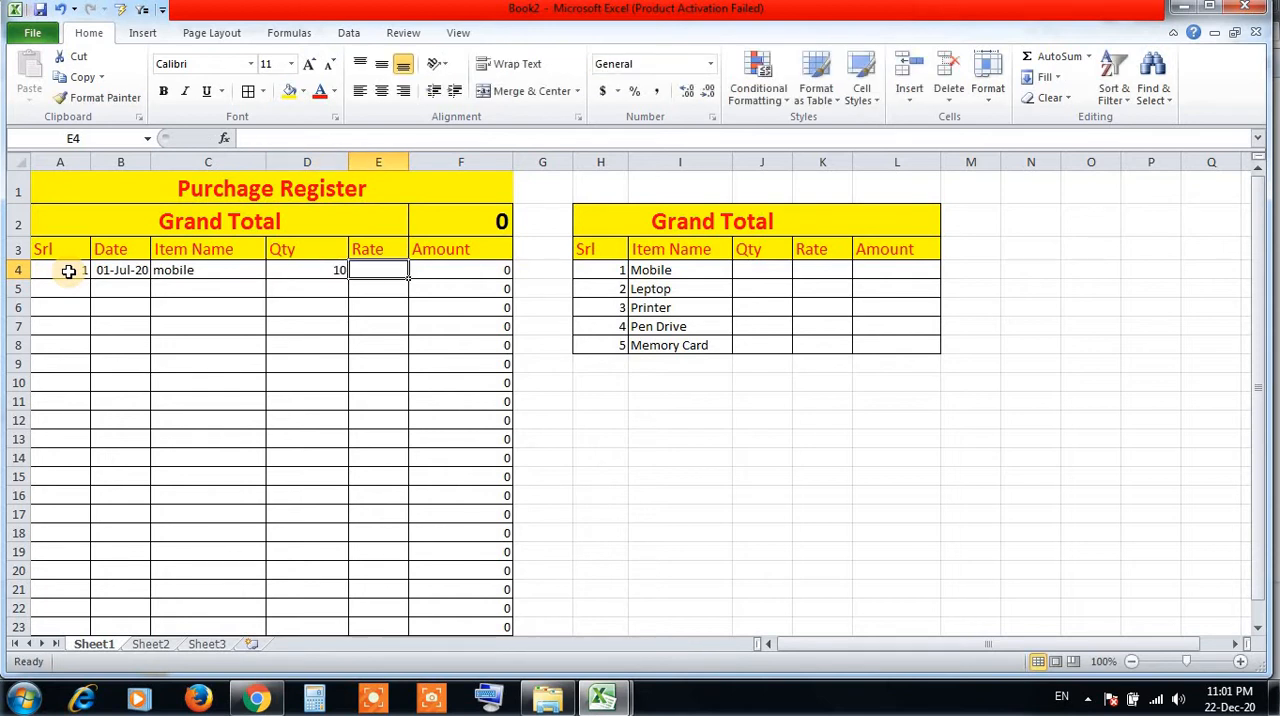
{"action": "type", "text": "12500"}
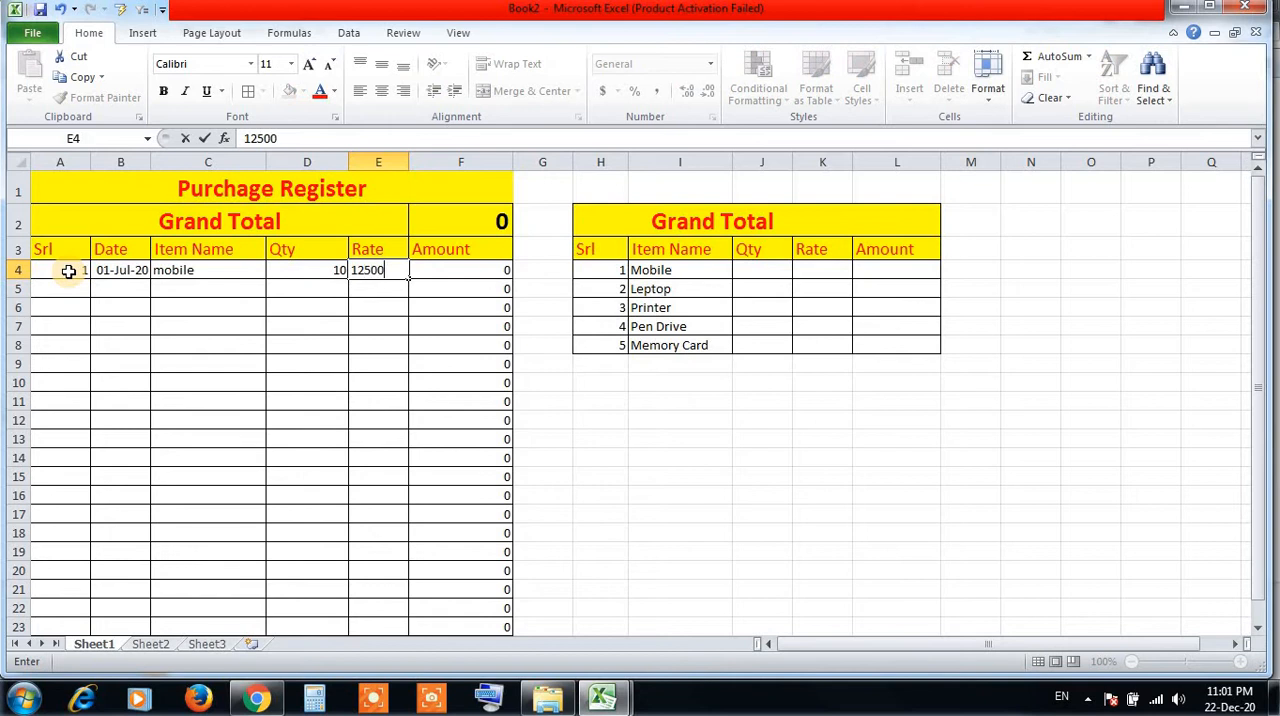
{"action": "key", "text": "Return"}
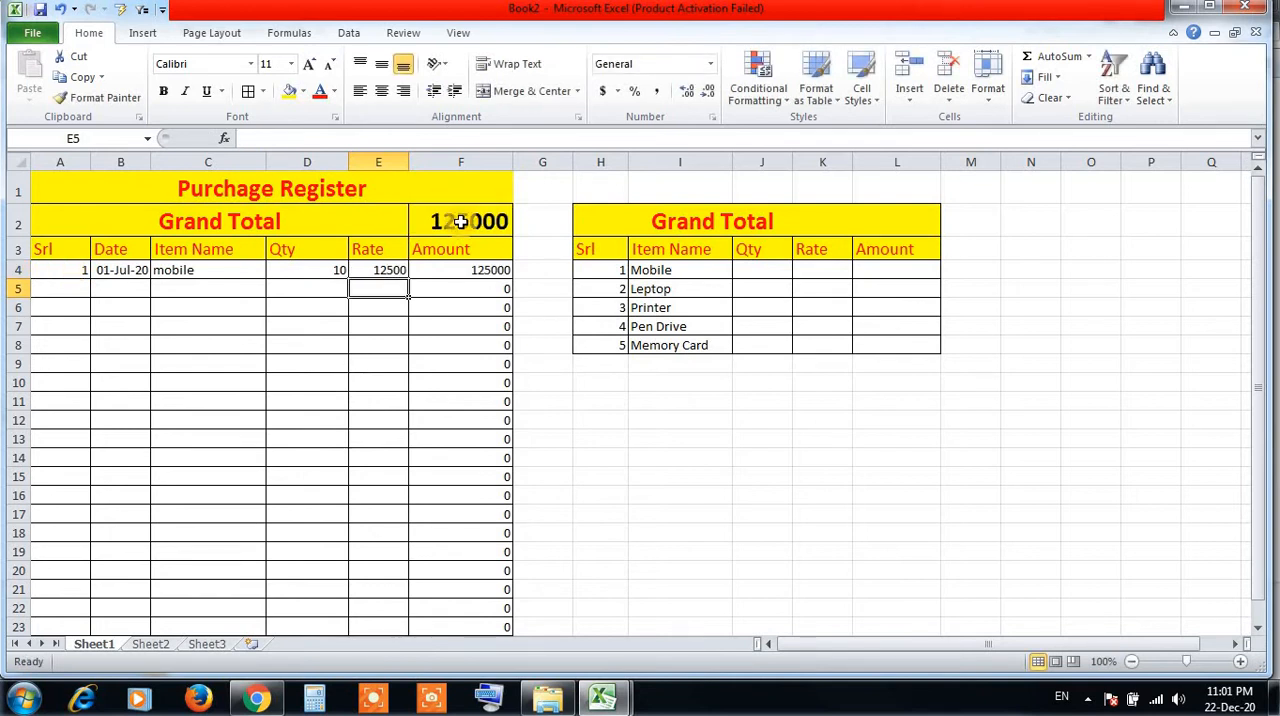
Fill in row 5 of the purchase table with the item leptop, quantity 5 and rate 25000.
{"action": "left_click", "coordinate": [206, 292]}
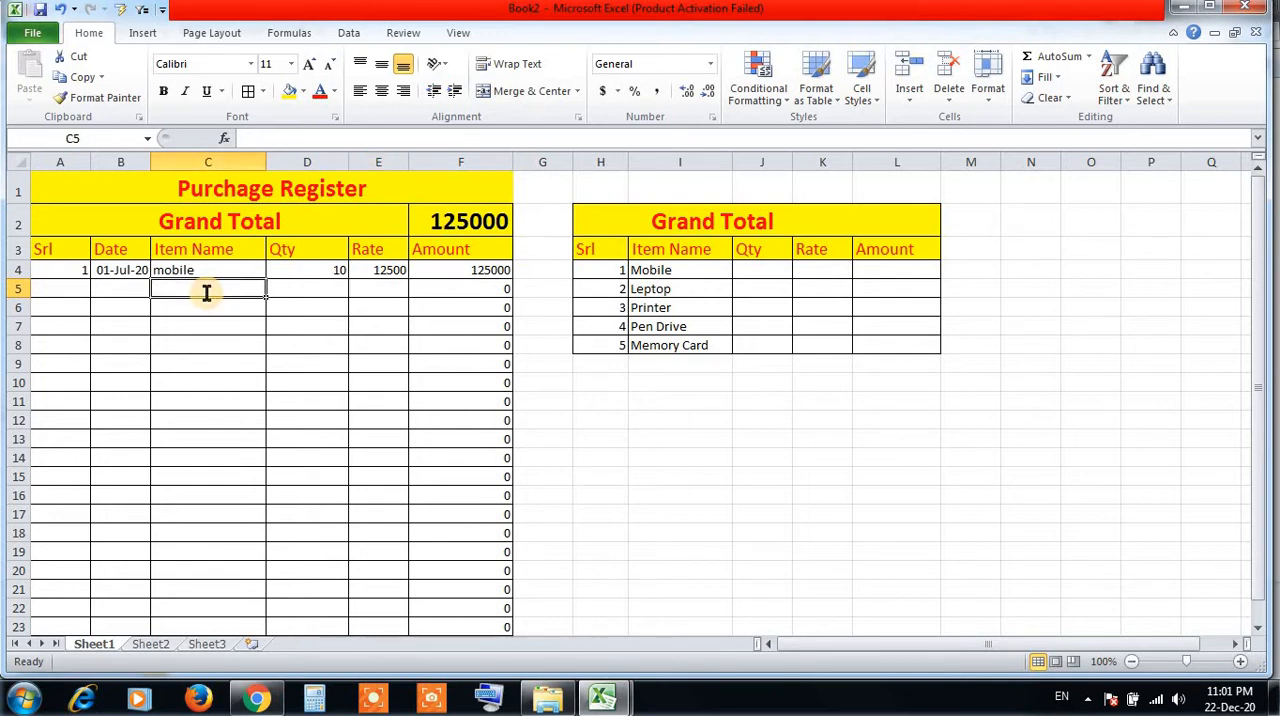
{"action": "type", "text": "lept"}
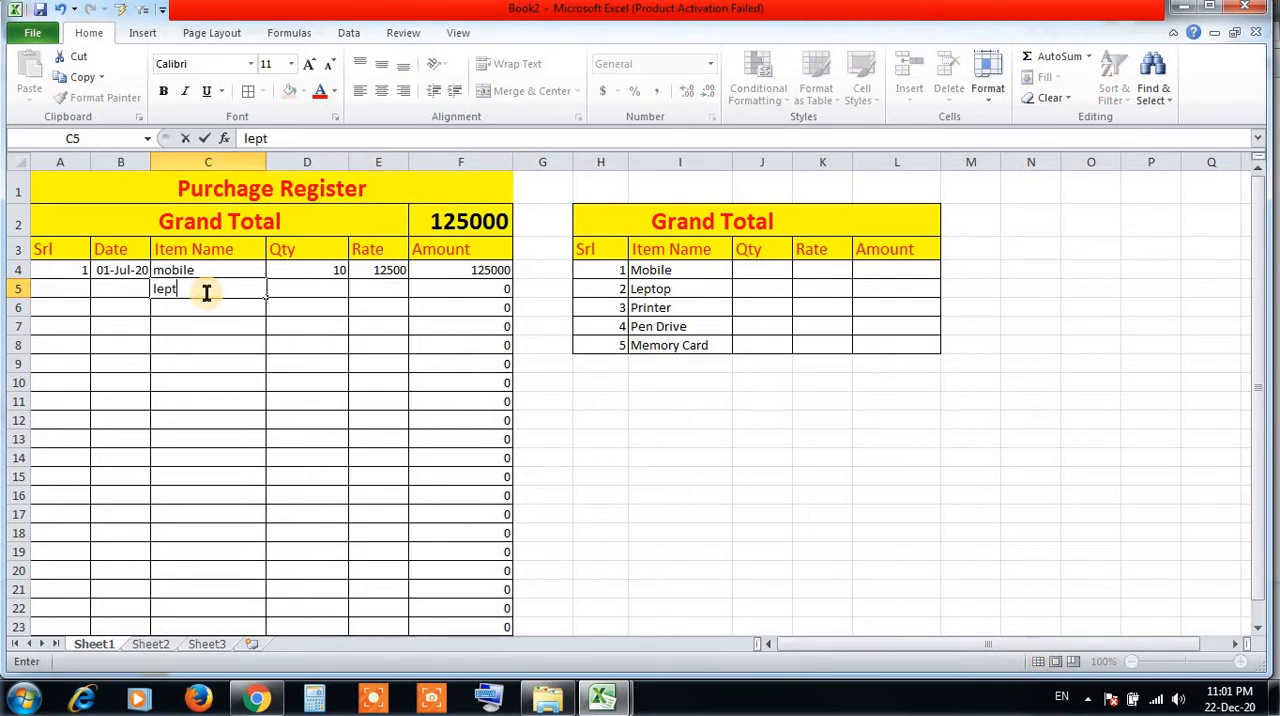
{"action": "type", "text": "op"}
{"action": "key", "text": "Tab"}
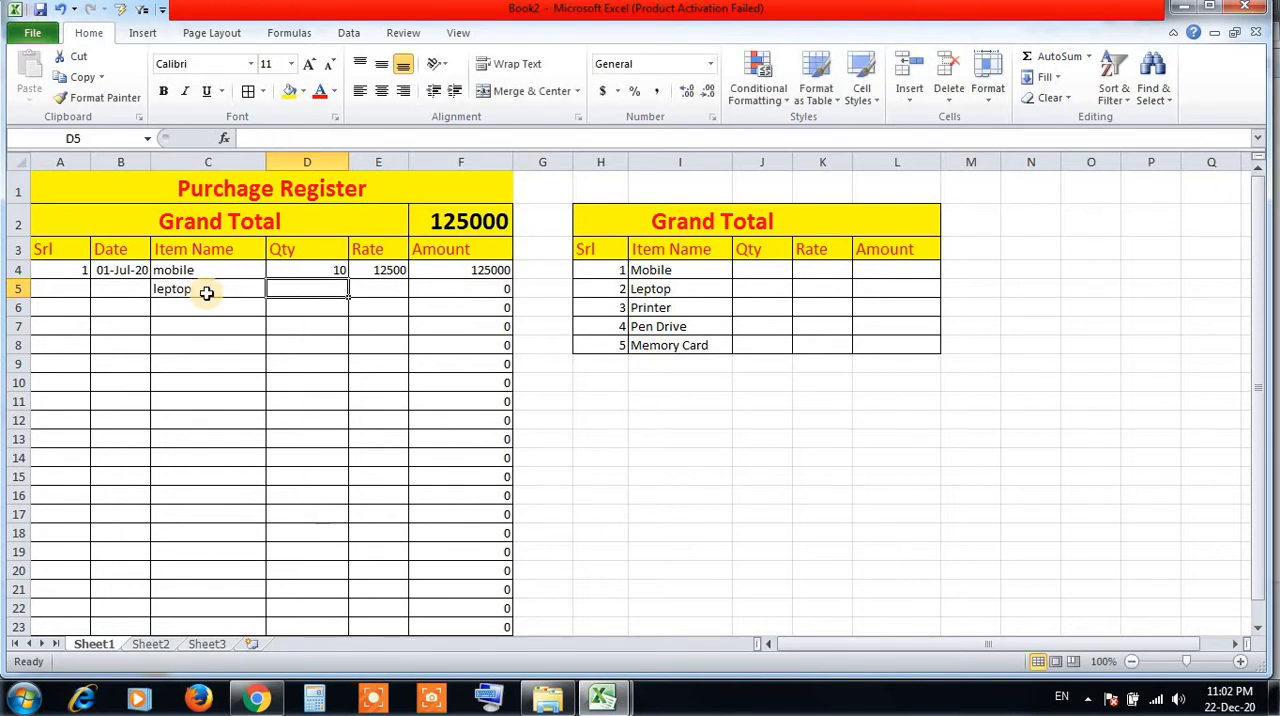
{"action": "type", "text": "5"}
{"action": "key", "text": "Tab"}
{"action": "type", "text": "25000"}
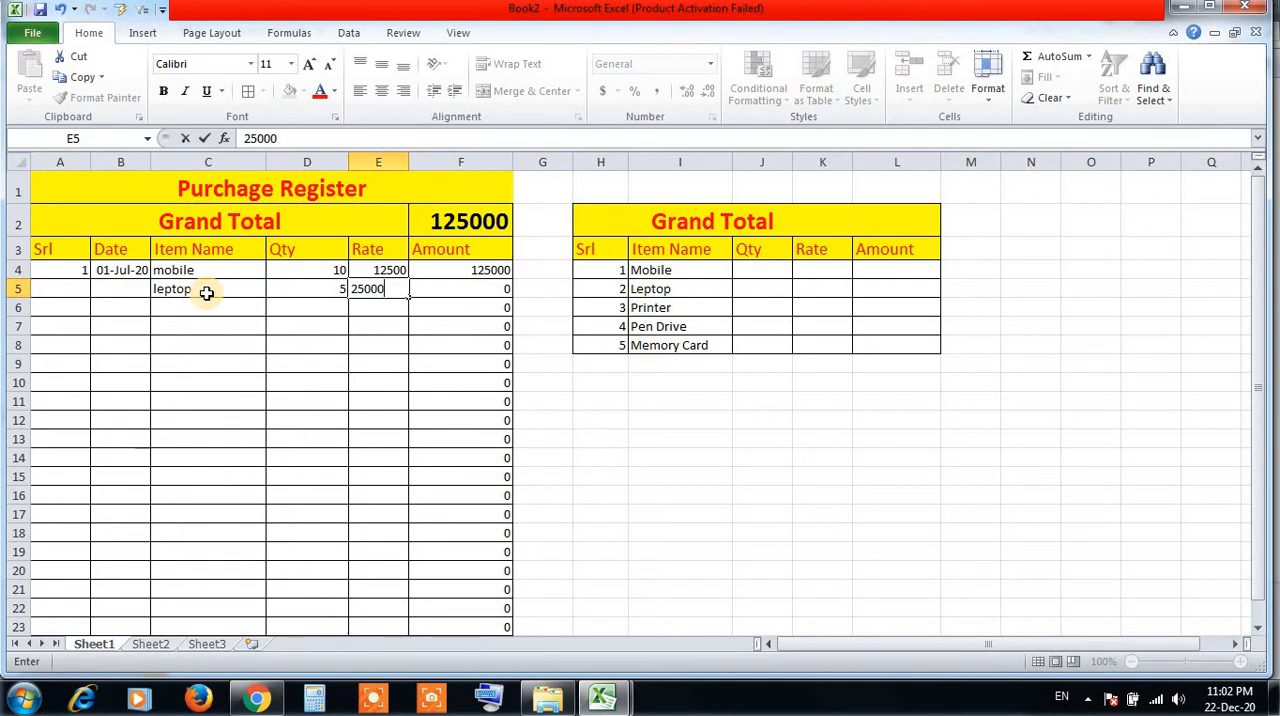
{"action": "key", "text": "Return"}
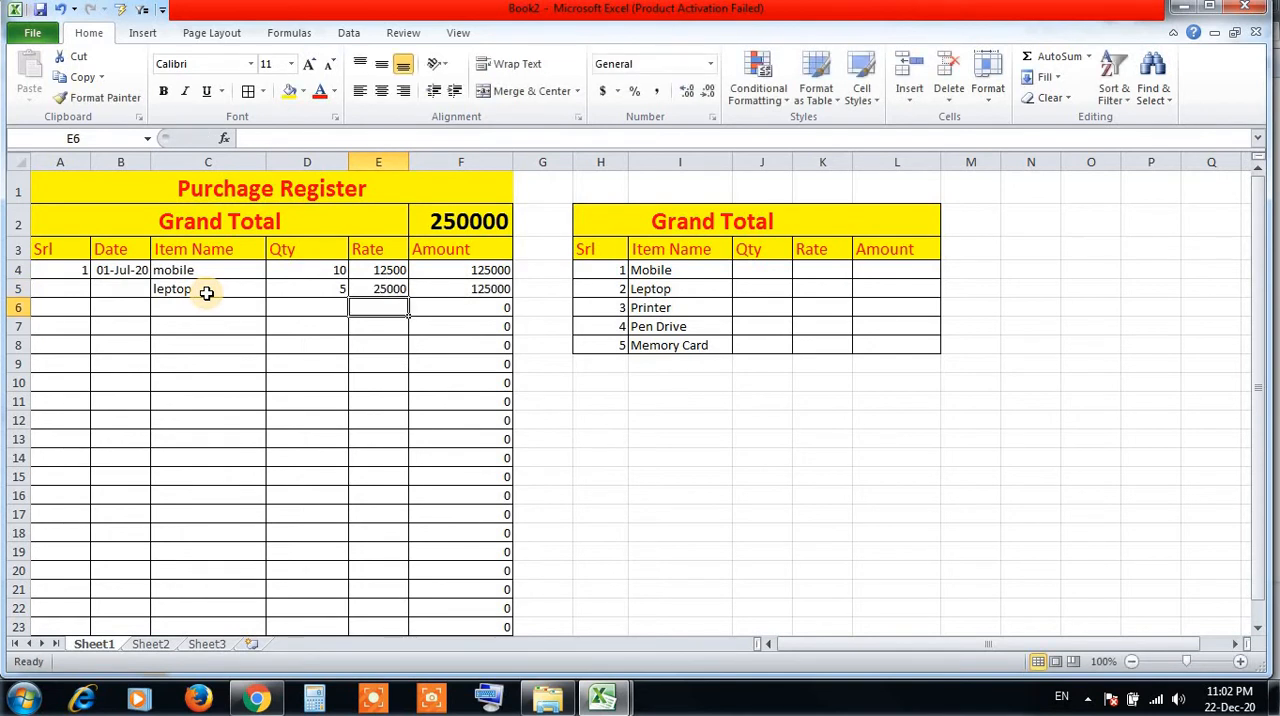
Fill in row 6 of the purchase table with the item printer, quantity 2 and rate 12500.
{"action": "left_click", "coordinate": [247, 306]}
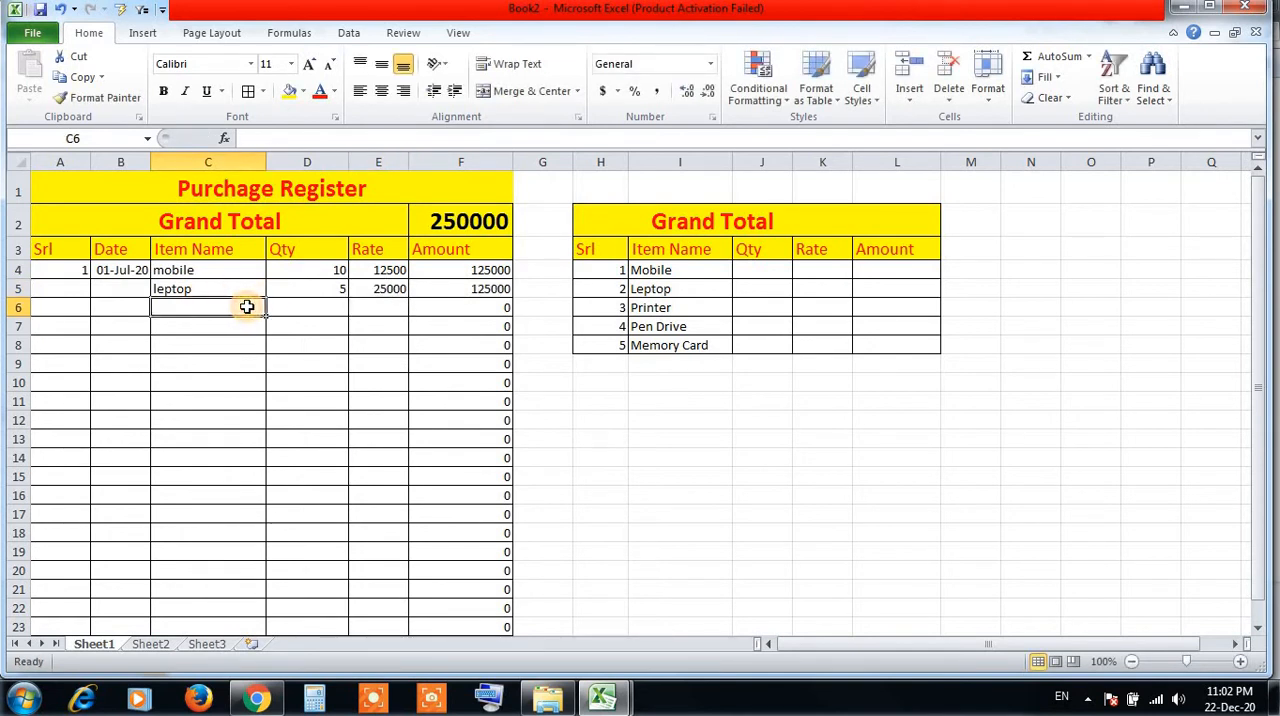
{"action": "type", "text": "print"}
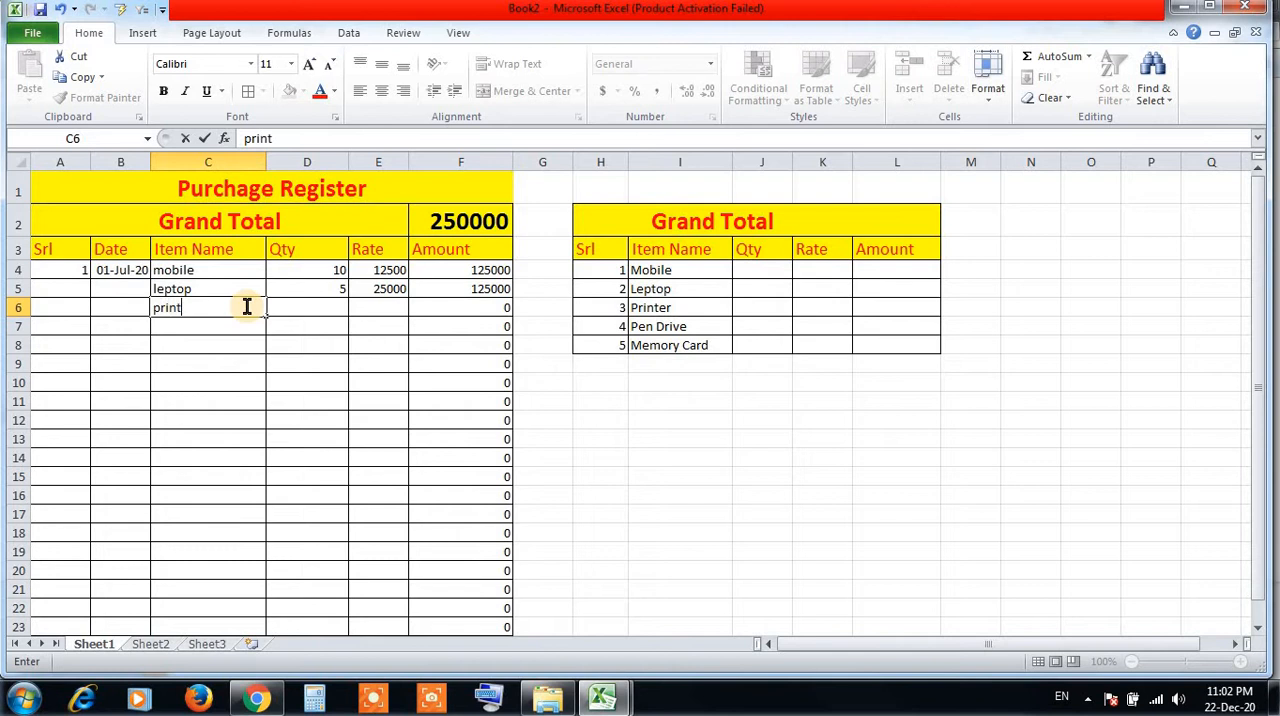
{"action": "type", "text": "er"}
{"action": "key", "text": "Tab"}
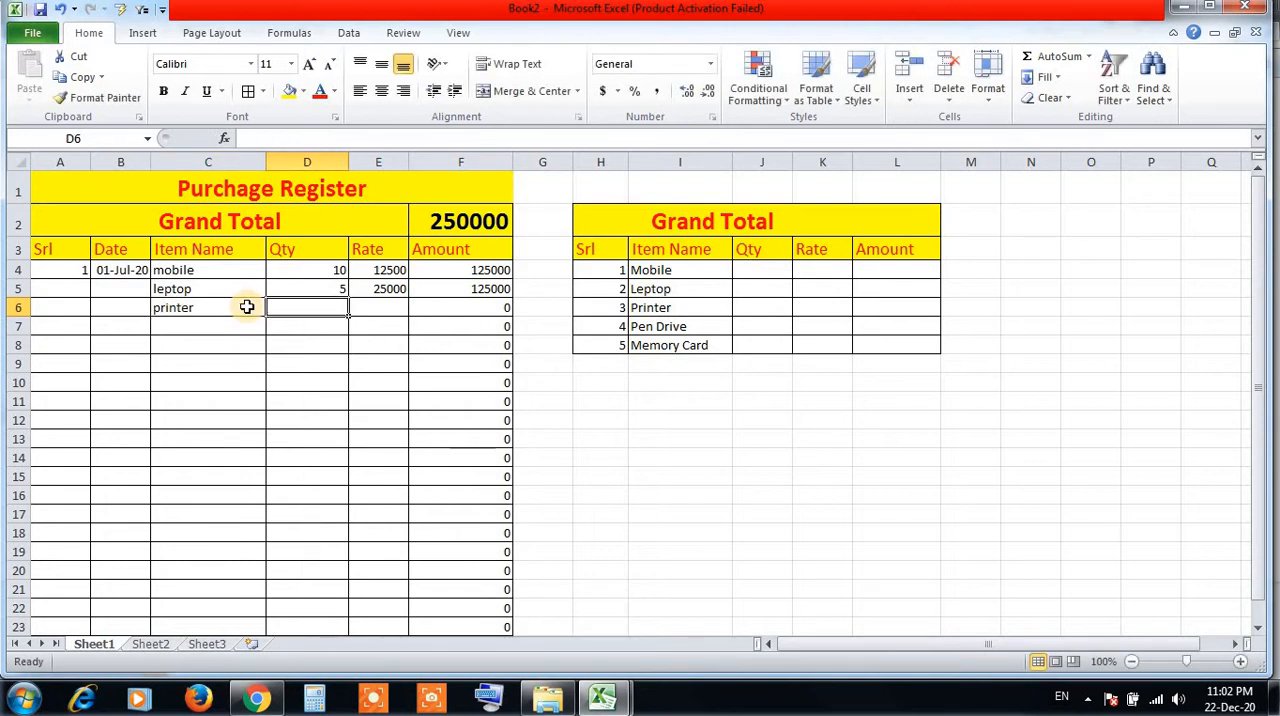
{"action": "type", "text": "2"}
{"action": "key", "text": "Tab"}
{"action": "type", "text": "12"}
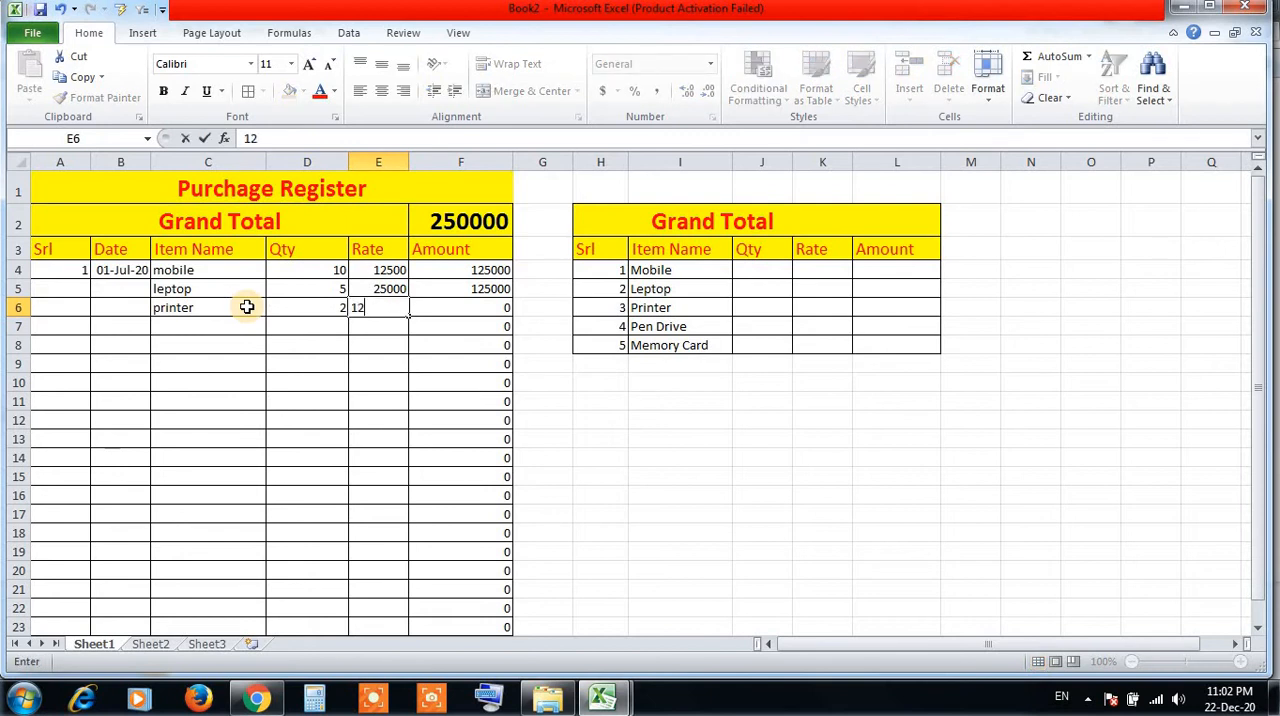
{"action": "type", "text": "500"}
{"action": "key", "text": "Return"}
Fill in row 7 of the purchase table with the item Pendrive, quantity 25 and rate 400.
{"action": "key", "text": "Left"}
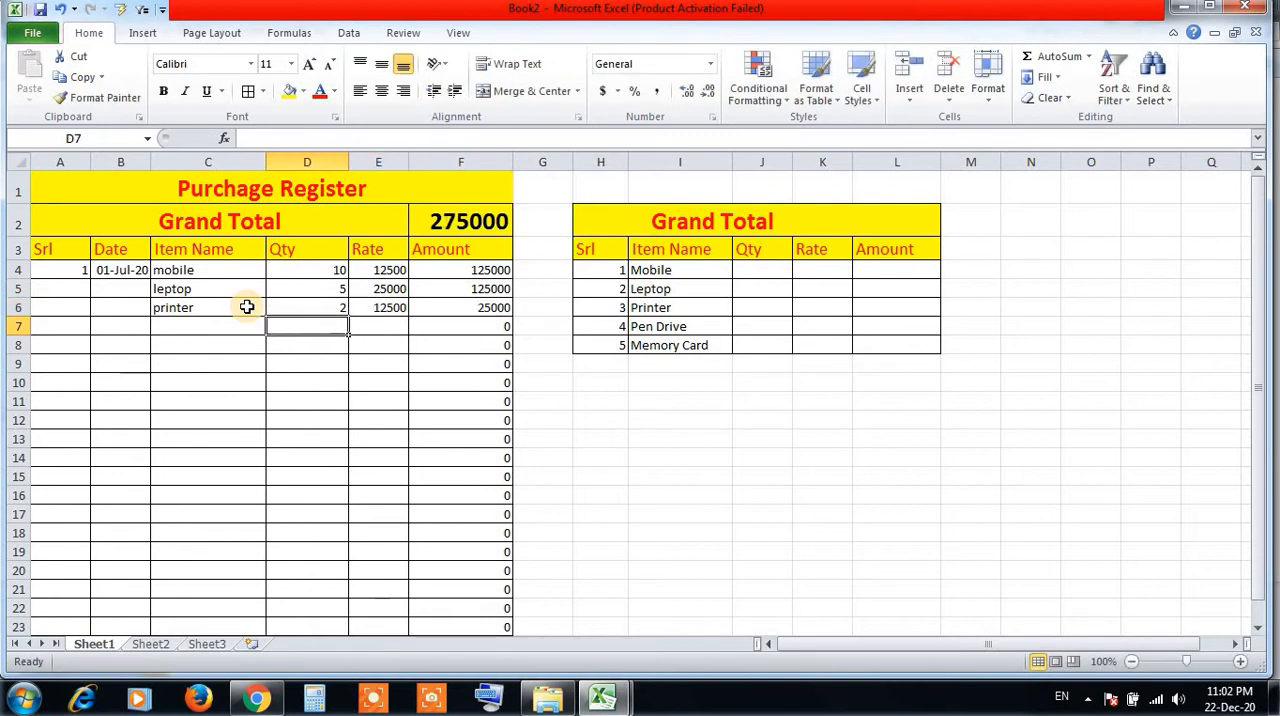
{"action": "key", "text": "Left"}
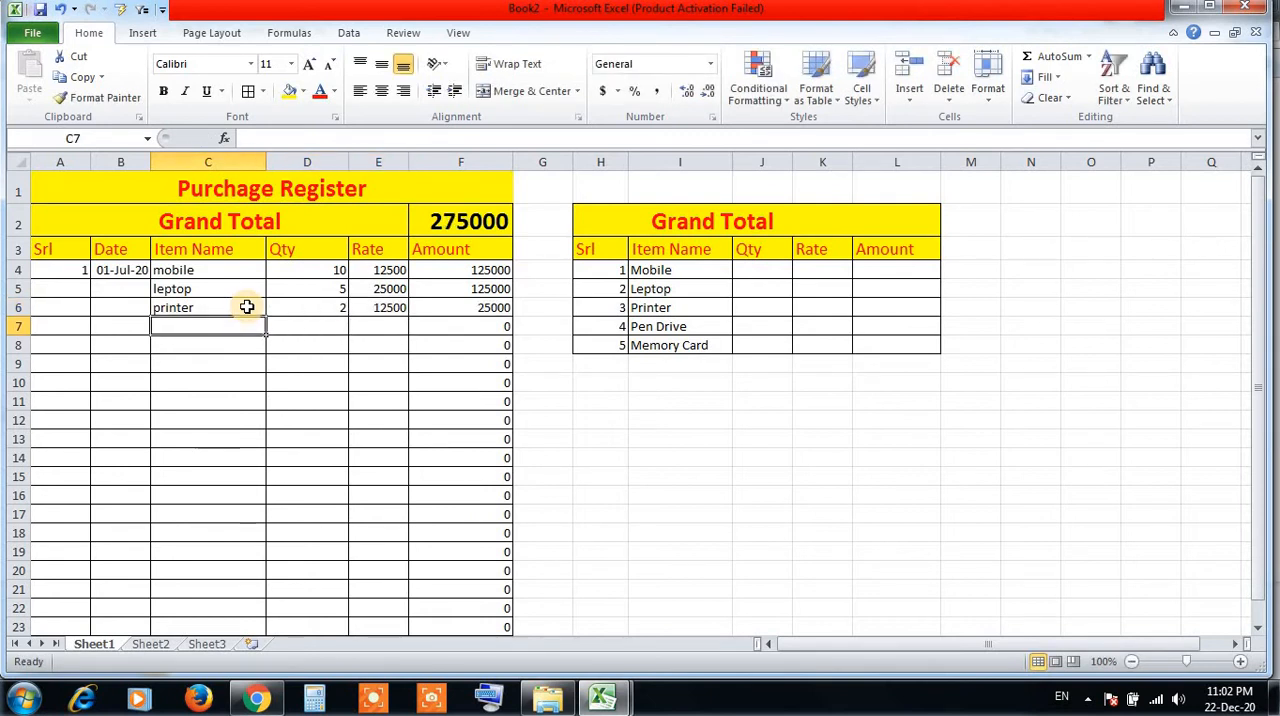
{"action": "type", "text": "Pend"}
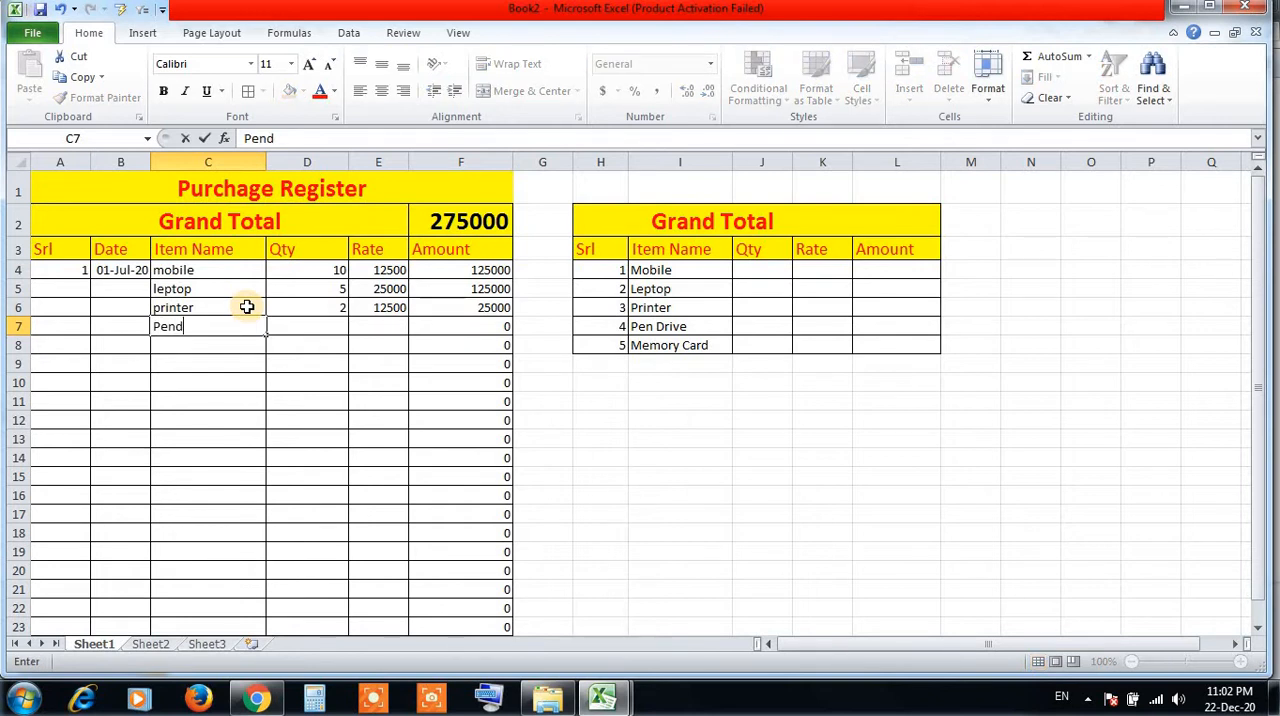
{"action": "type", "text": "rive"}
{"action": "key", "text": "Tab"}
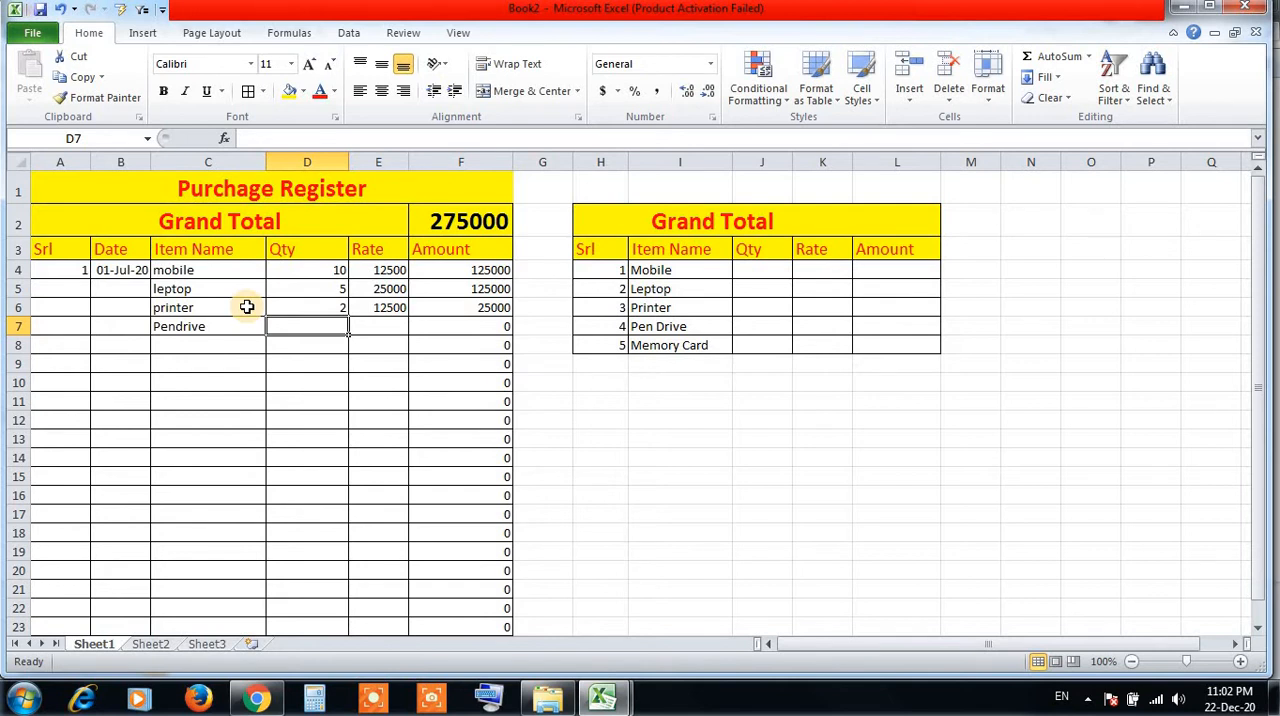
{"action": "type", "text": "25"}
{"action": "key", "text": "Tab"}
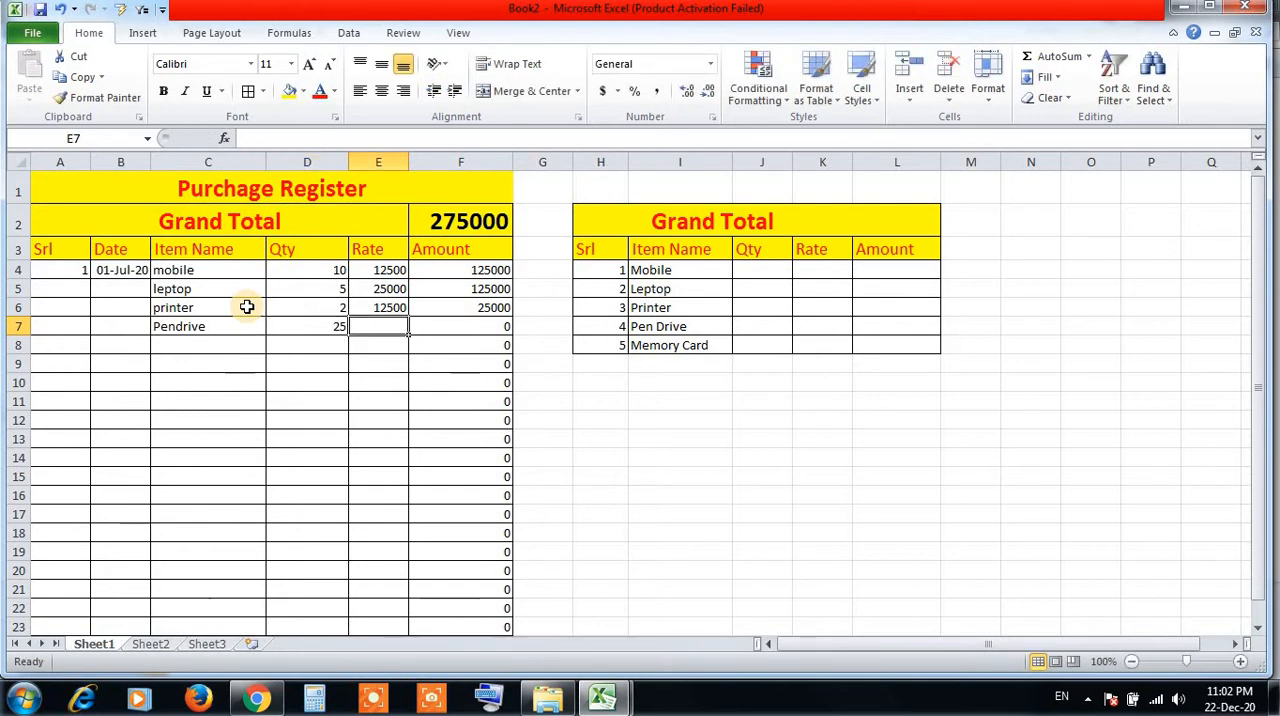
{"action": "type", "text": "400"}
{"action": "key", "text": "Return"}
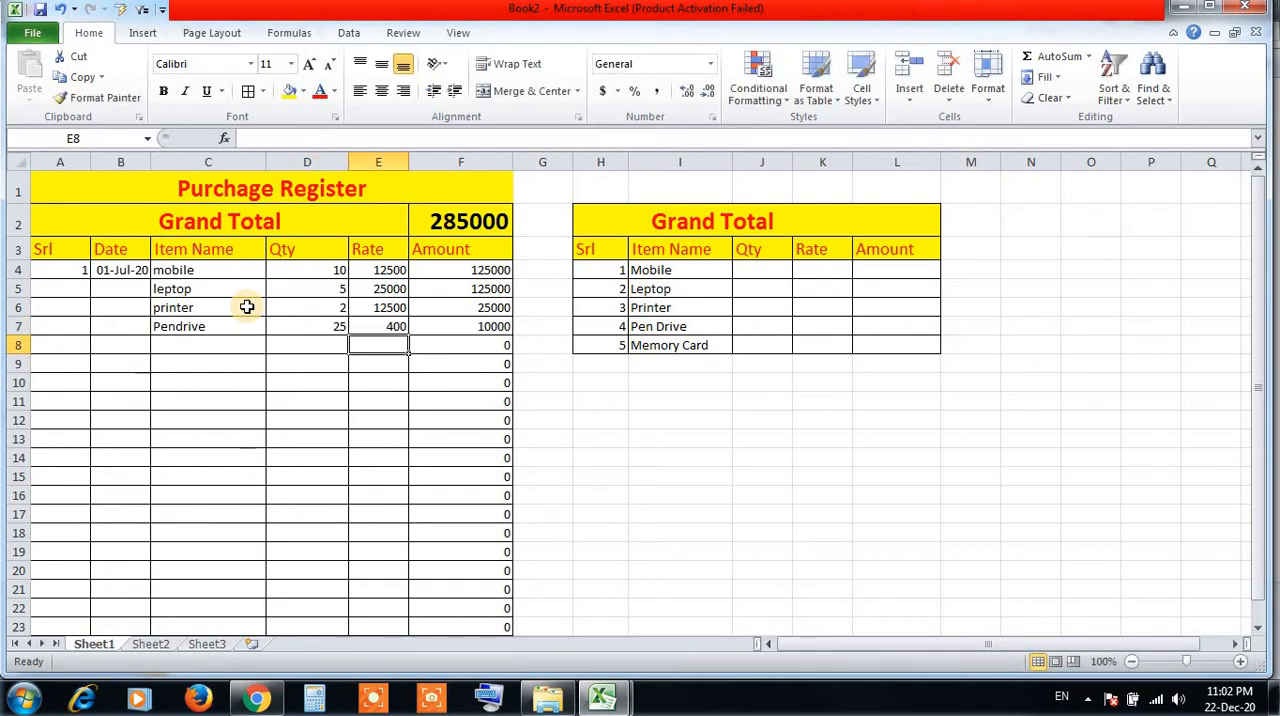
{"action": "left_click", "coordinate": [244, 348]}
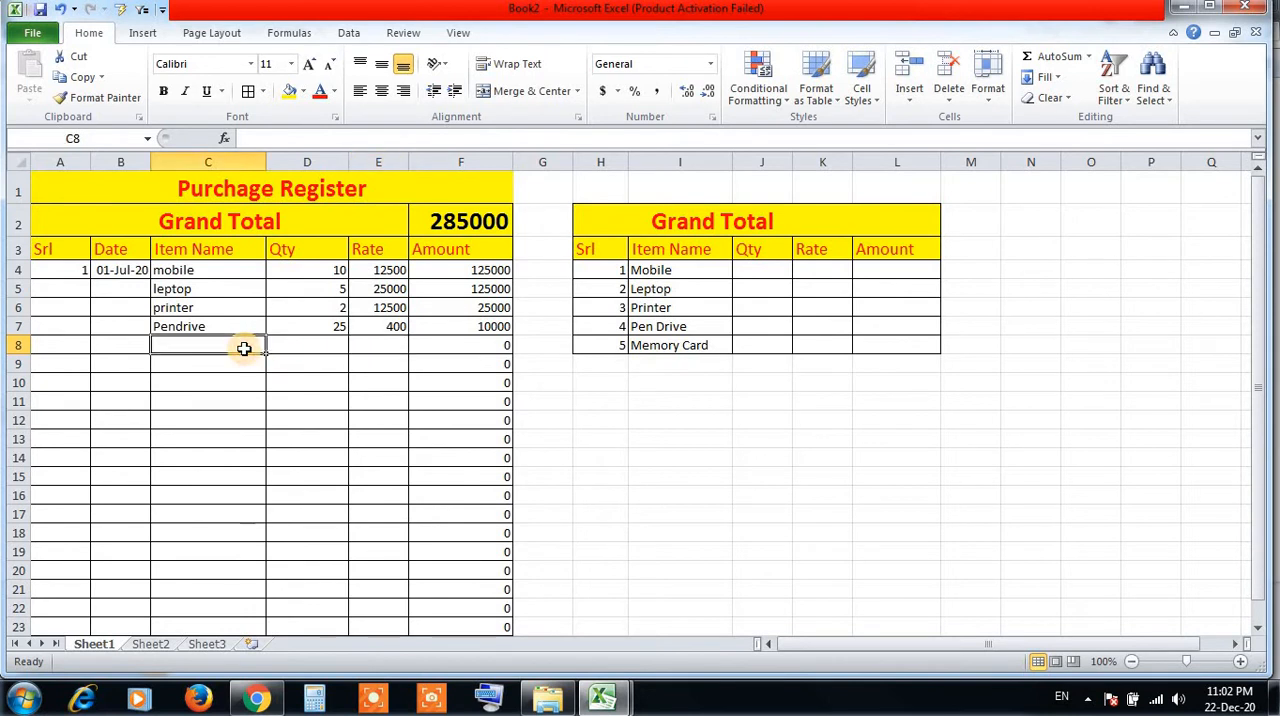
Fill in row 8 of the purchase table with the item Memory card, quantity 10 and rate 300.
{"action": "type", "text": "Me"}
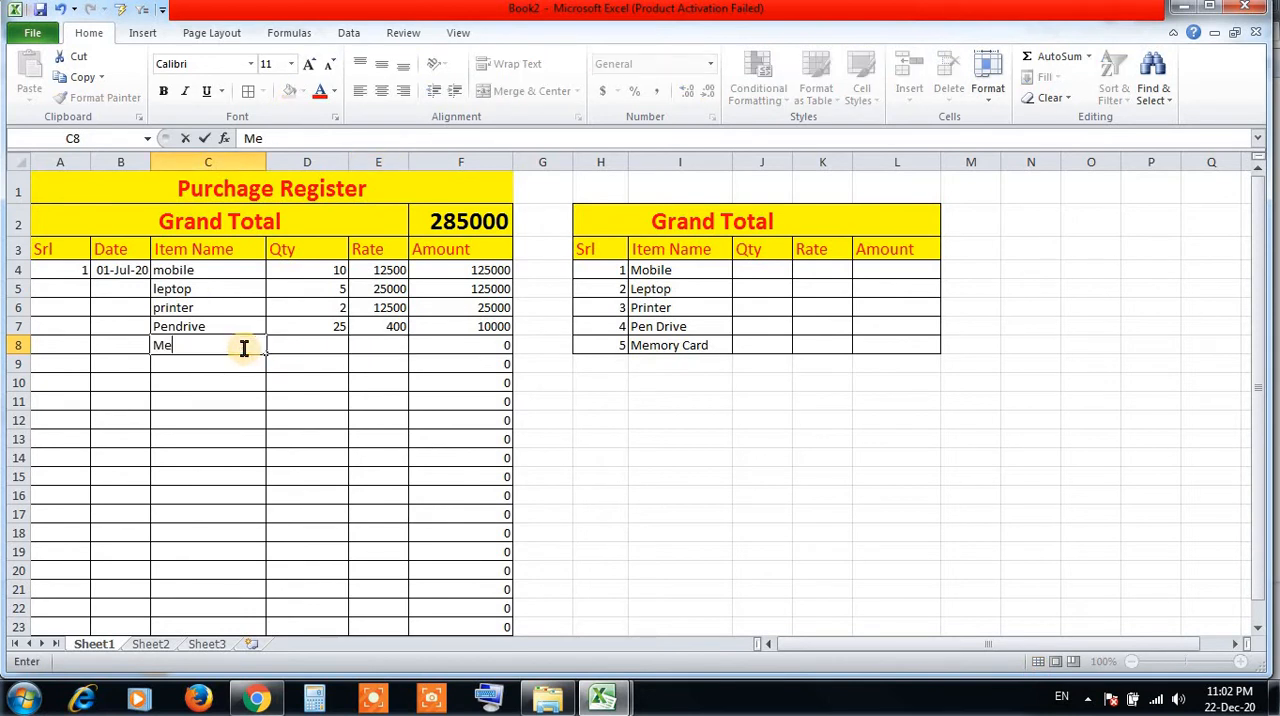
{"action": "type", "text": "mory card"}
{"action": "key", "text": "Tab"}
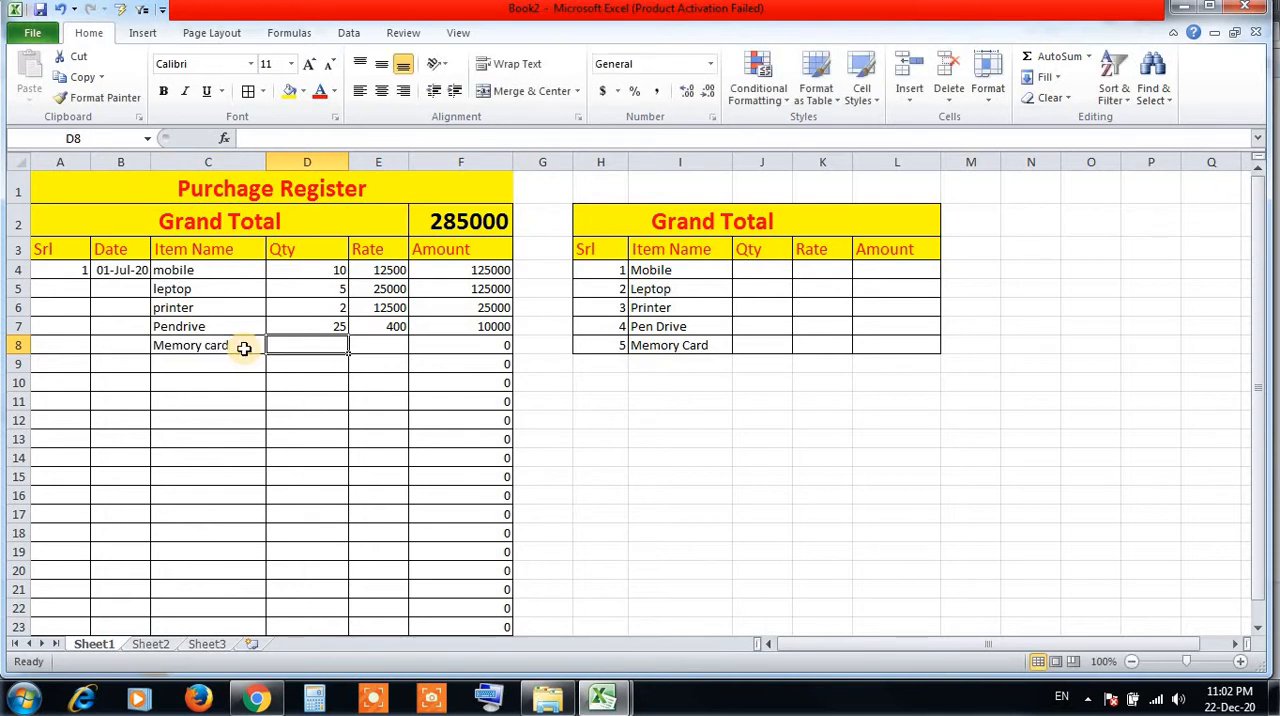
{"action": "type", "text": "10"}
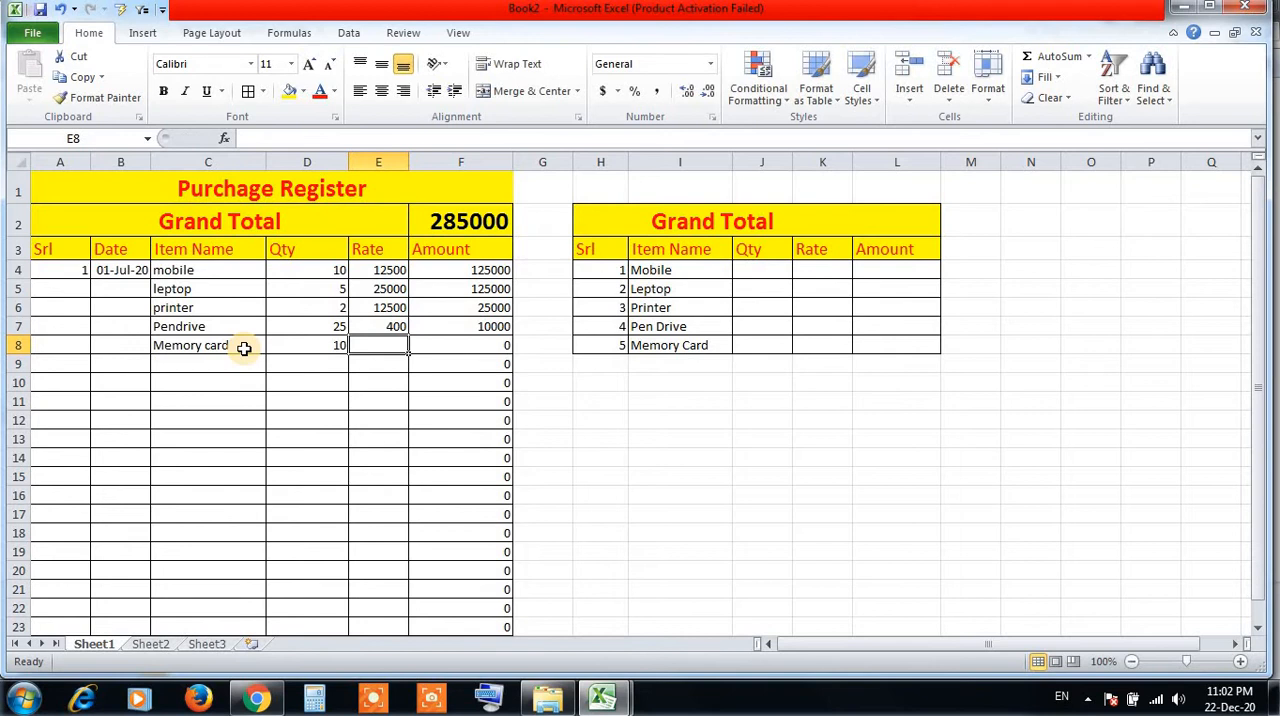
{"action": "type", "text": "300"}
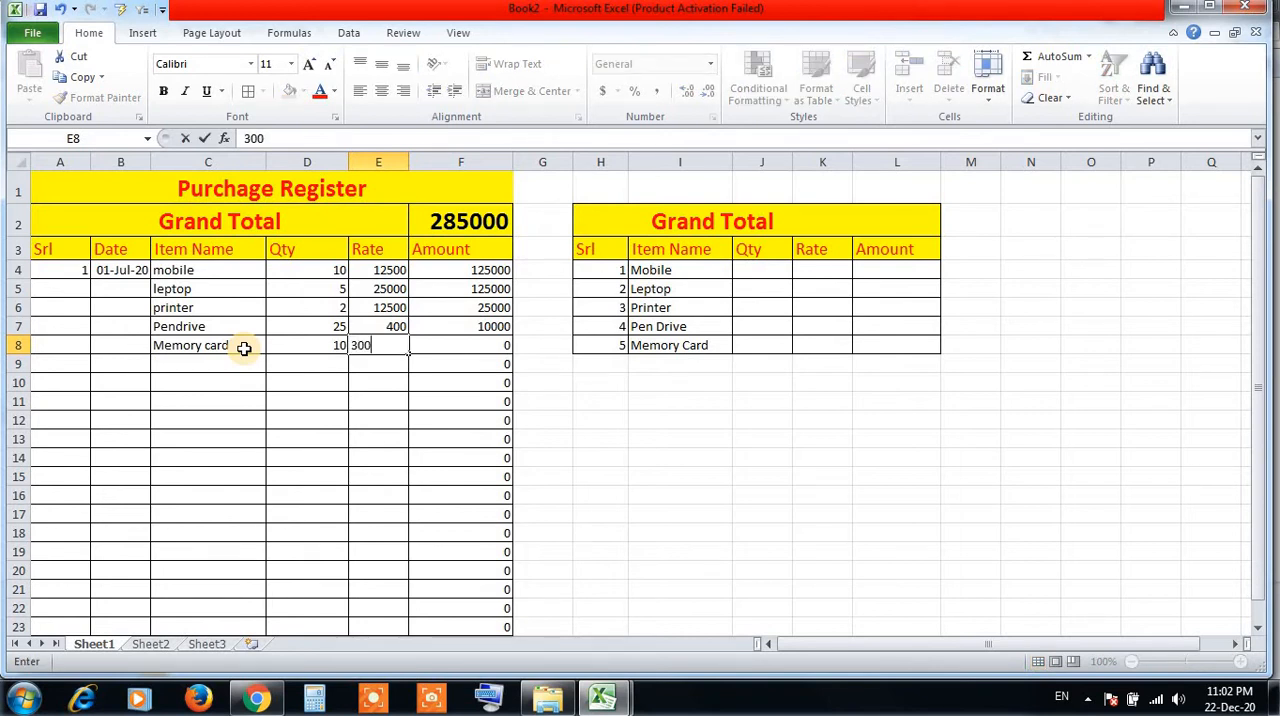
{"action": "key", "text": "Return"}
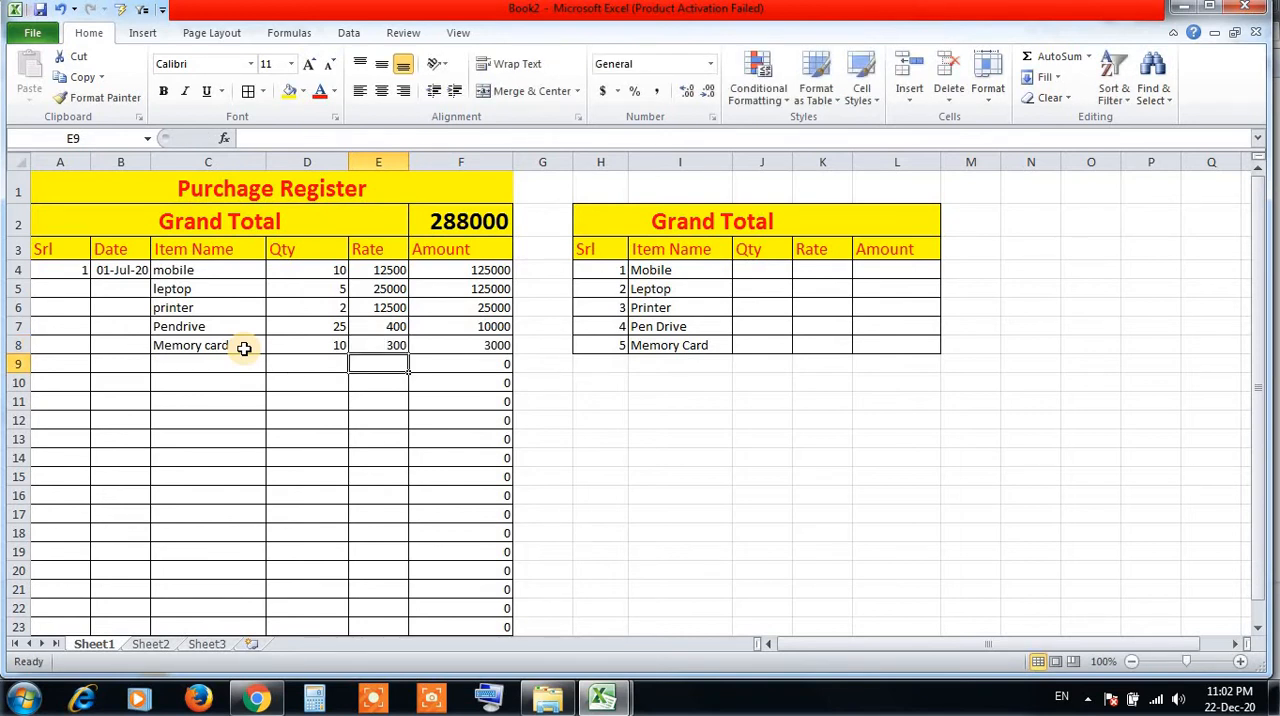
Copy the date 01-Jul-20 from row 4 down through row 8 of the purchase table.
{"action": "left_click", "coordinate": [778, 273]}
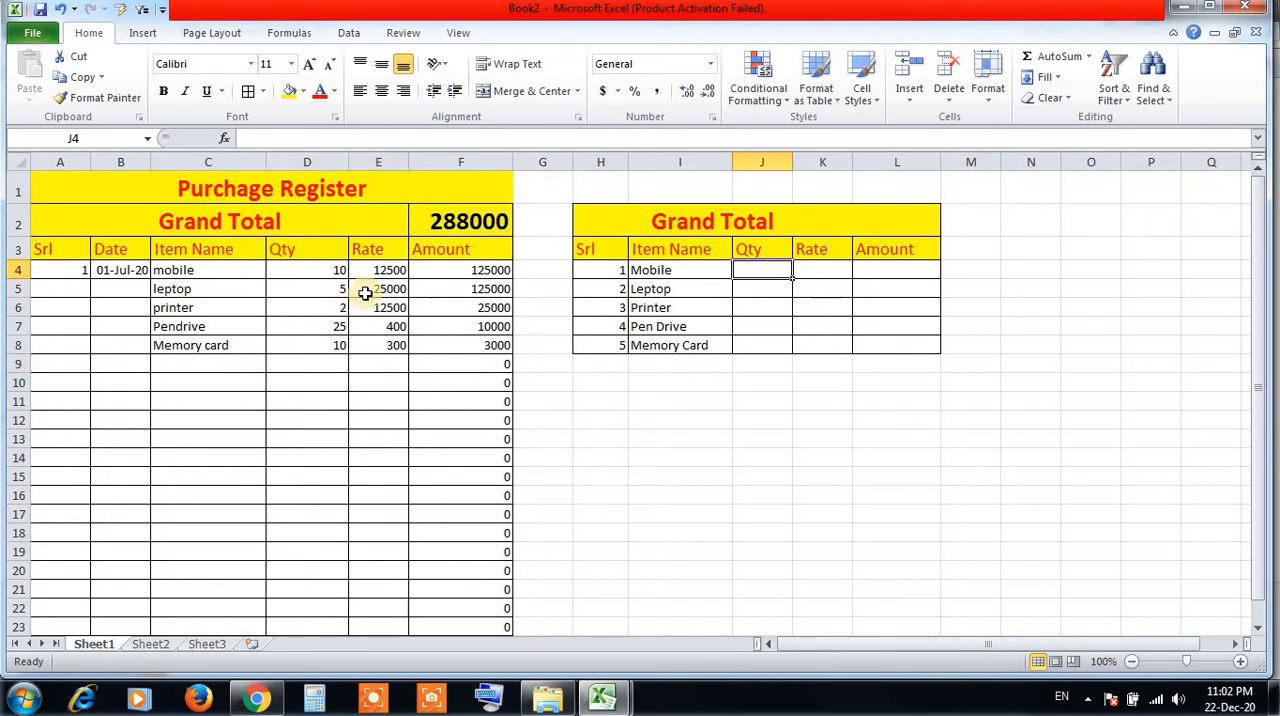
{"action": "left_click_drag", "start_coordinate": [143, 272], "coordinate": [129, 343]}
{"action": "key", "text": "ctrl+d"}
{"action": "left_click", "coordinate": [221, 341]}
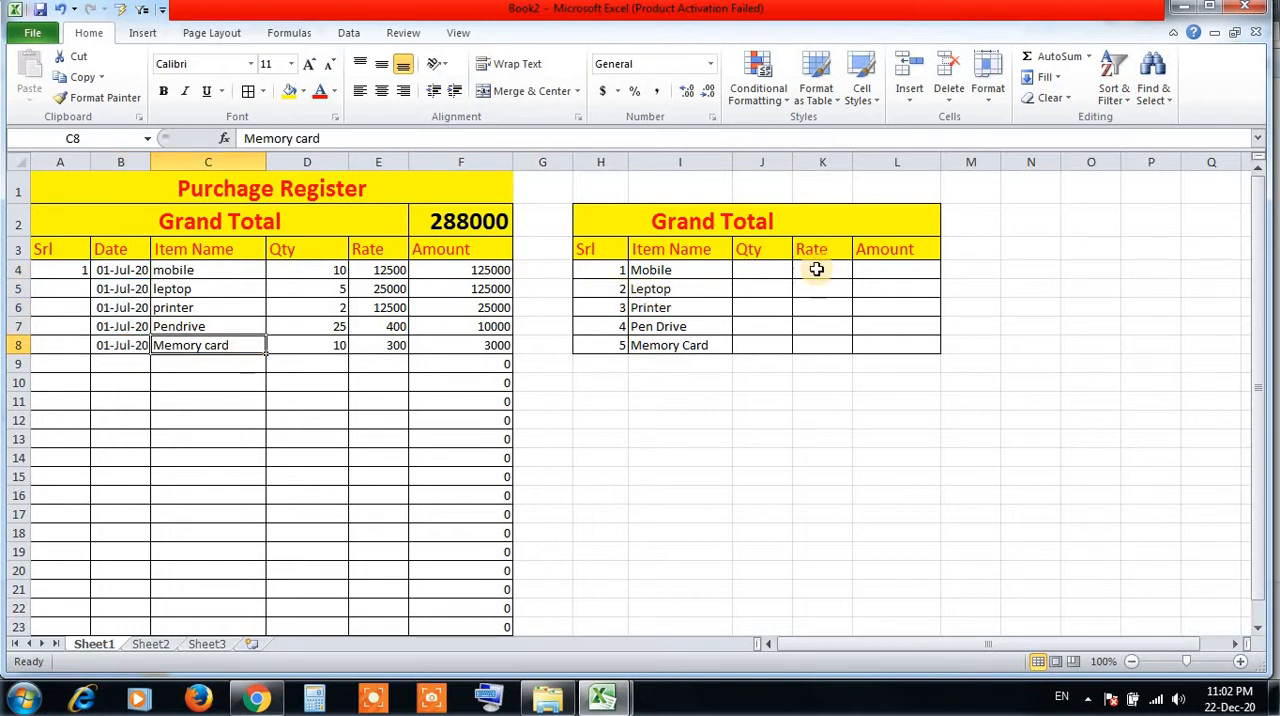
Calculate the Mobile quantity in J4 of the item-wise table with =SUMIF(C4:F23,I4,D4:D23).
{"action": "left_click", "coordinate": [769, 273]}
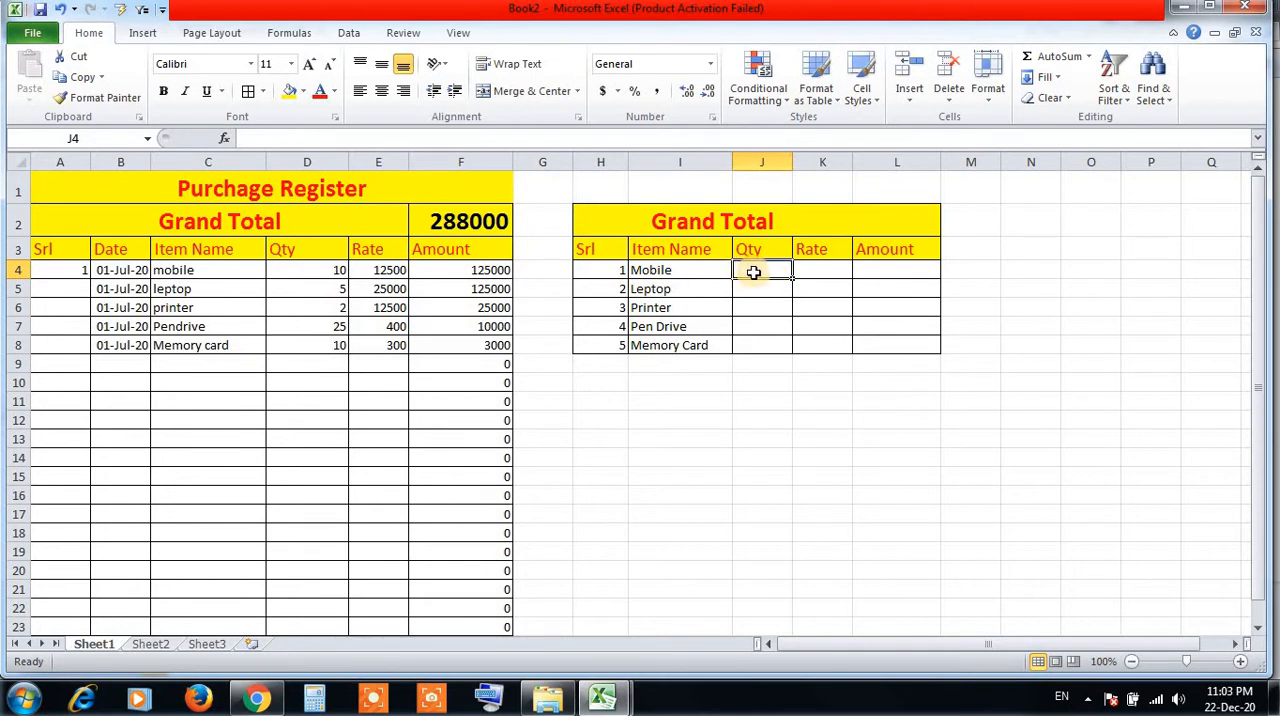
{"action": "type", "text": "="}
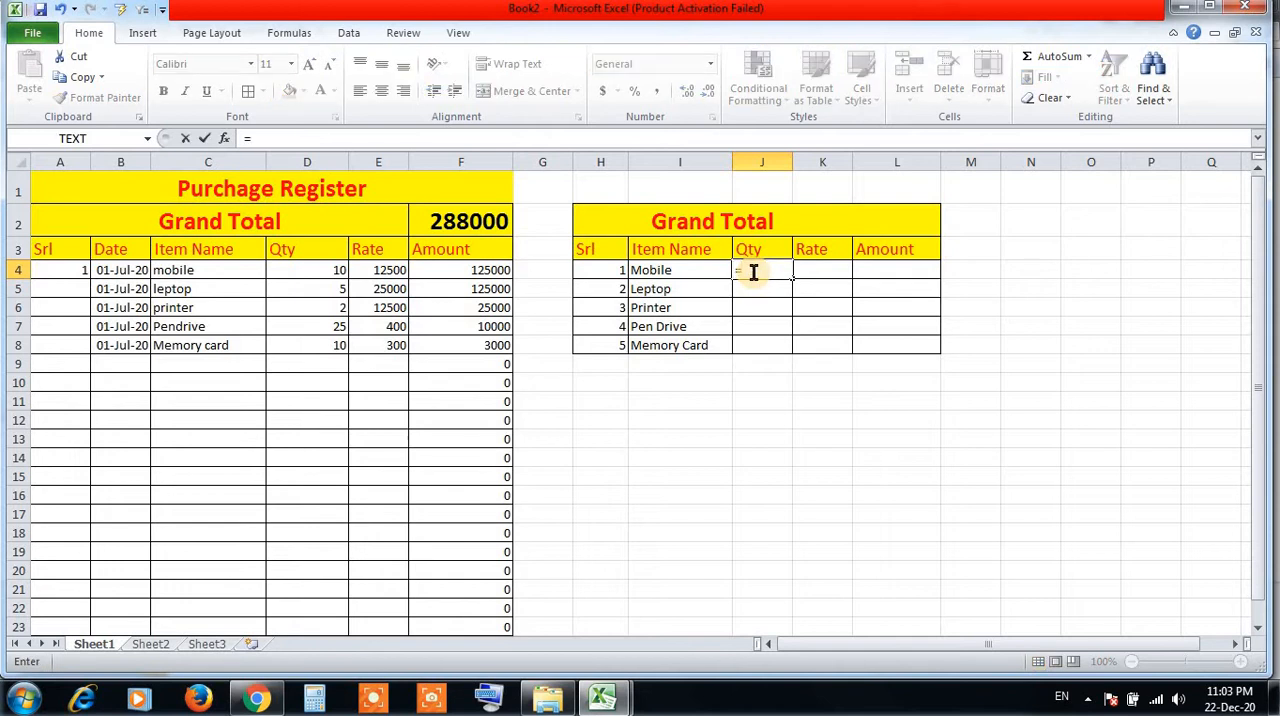
{"action": "type", "text": "sumif"}
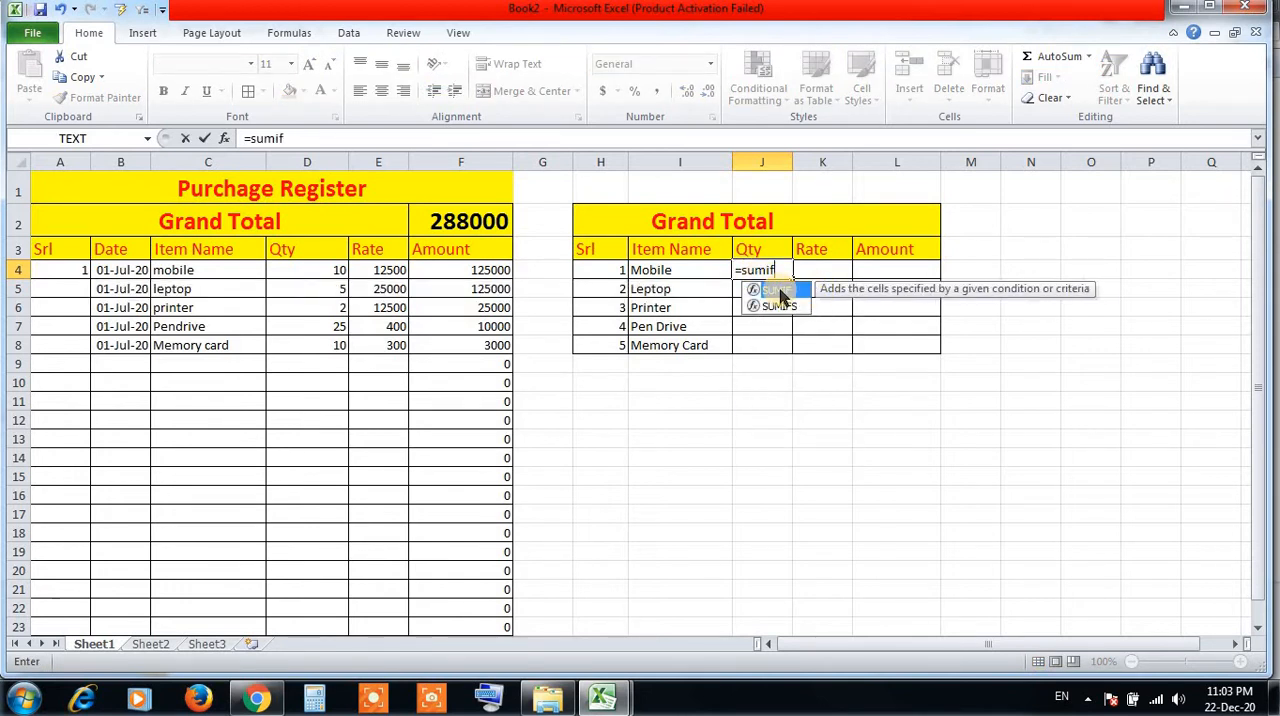
{"action": "double_click", "coordinate": [779, 291]}
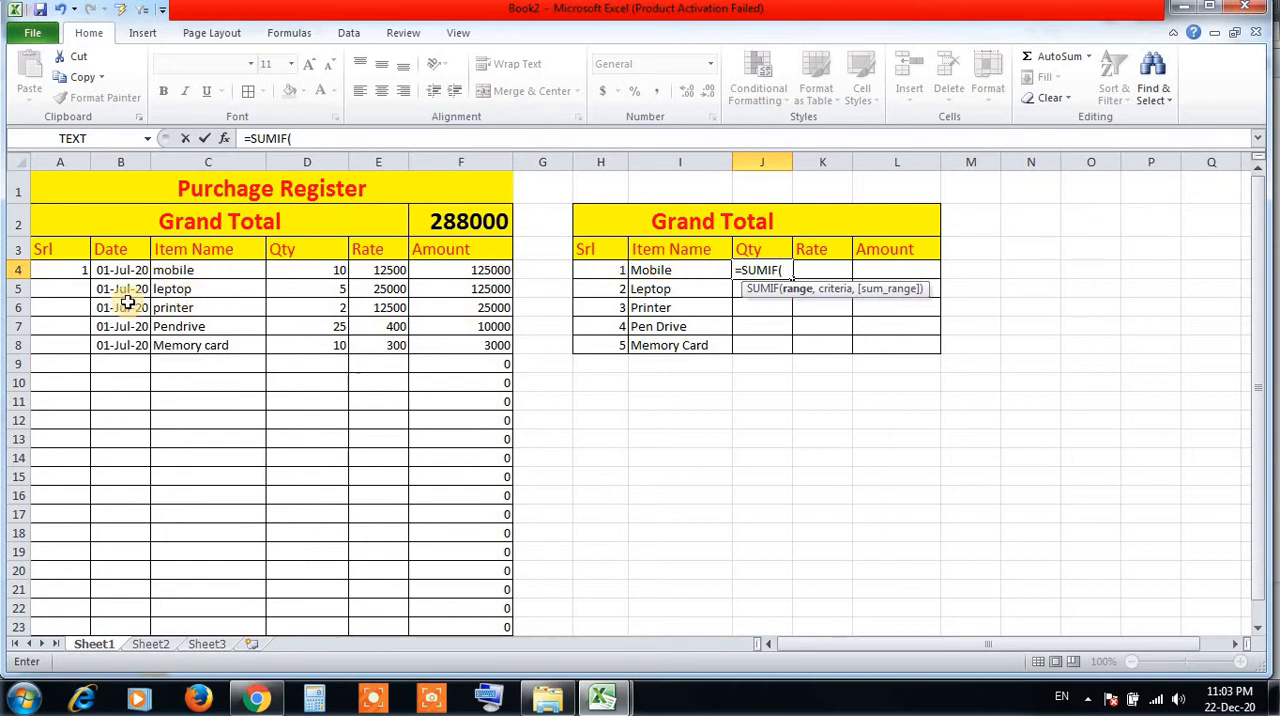
{"action": "left_click_drag", "start_coordinate": [171, 277], "coordinate": [464, 631]}
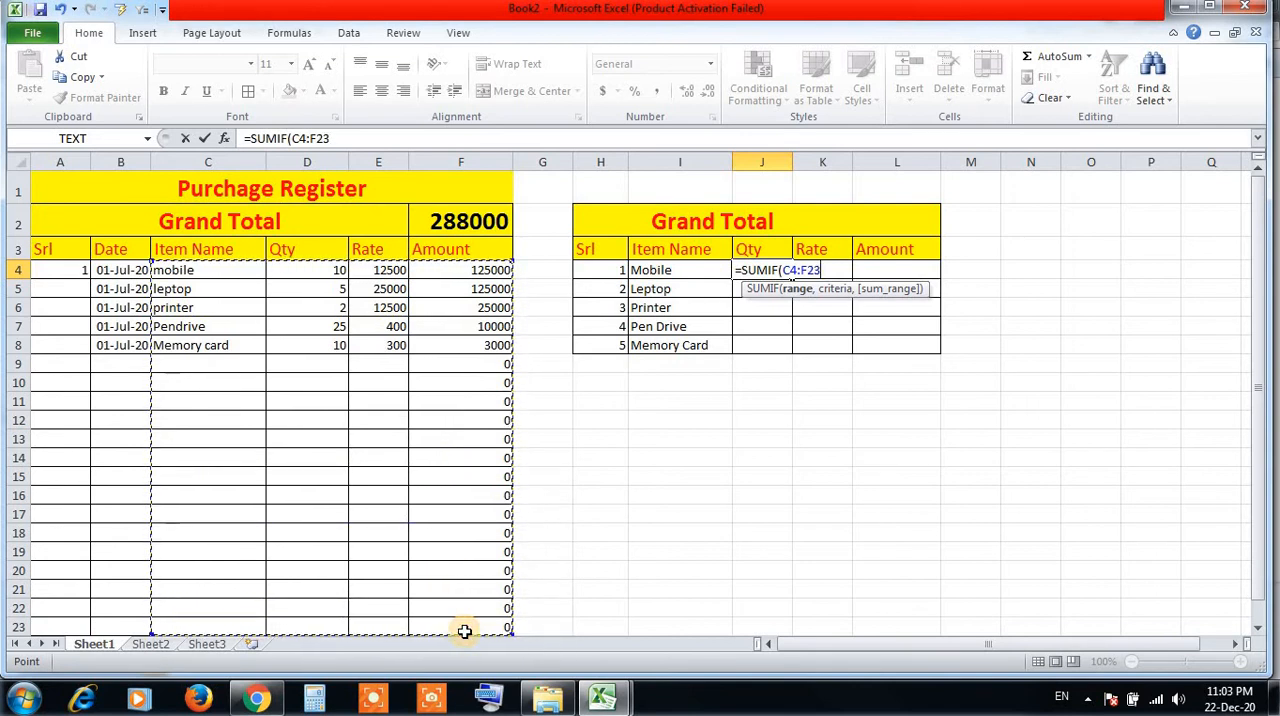
{"action": "type", "text": ","}
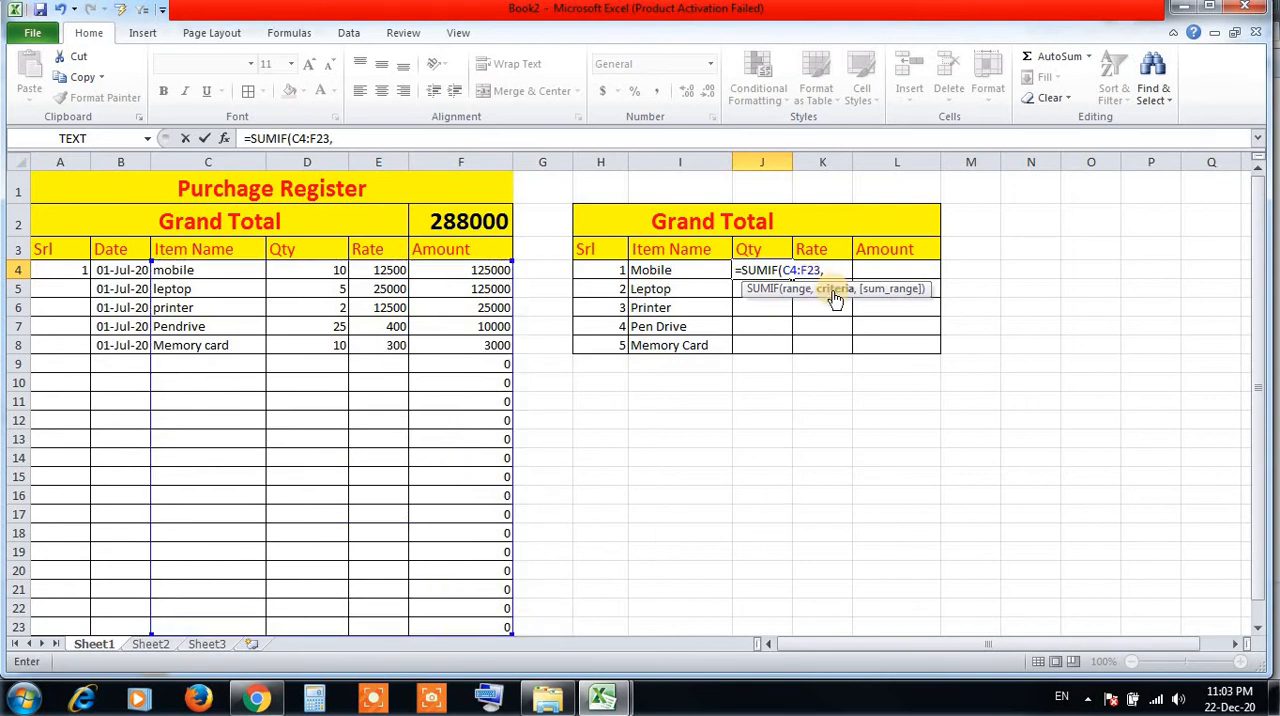
{"action": "left_click", "coordinate": [677, 270]}
{"action": "type", "text": ","}
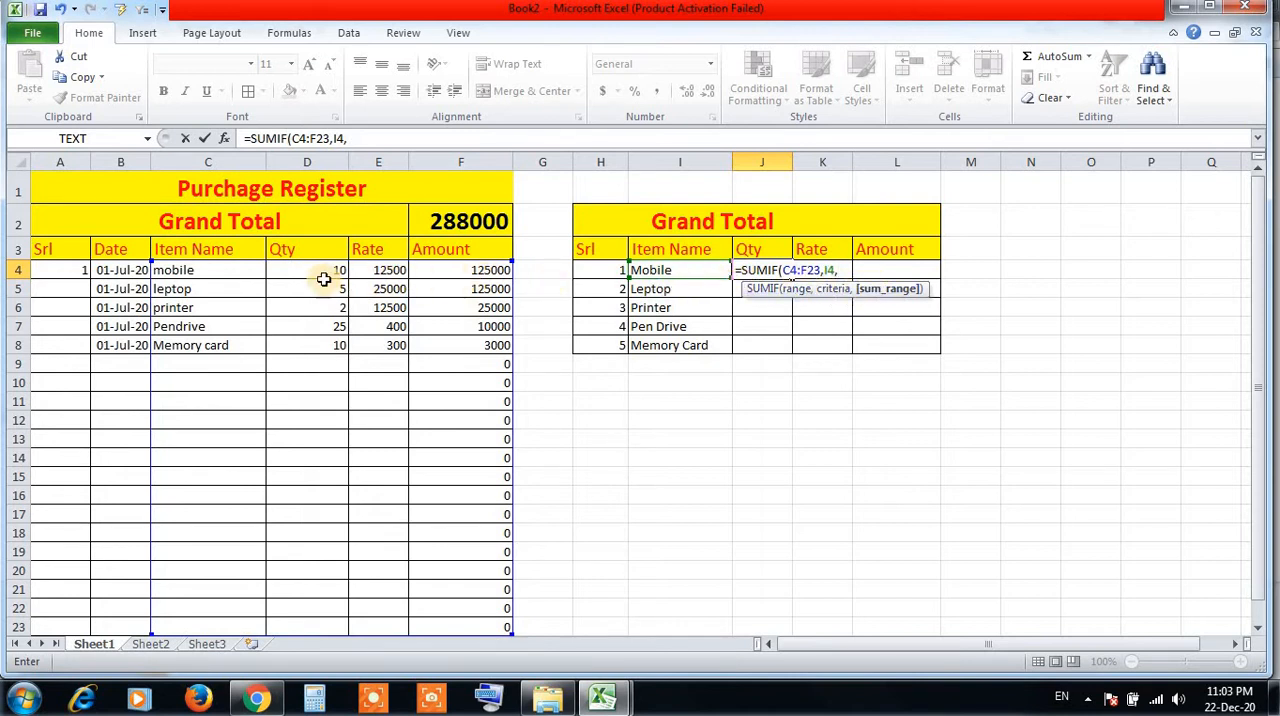
{"action": "left_click_drag", "start_coordinate": [325, 273], "coordinate": [323, 627]}
{"action": "key", "text": "Return"}
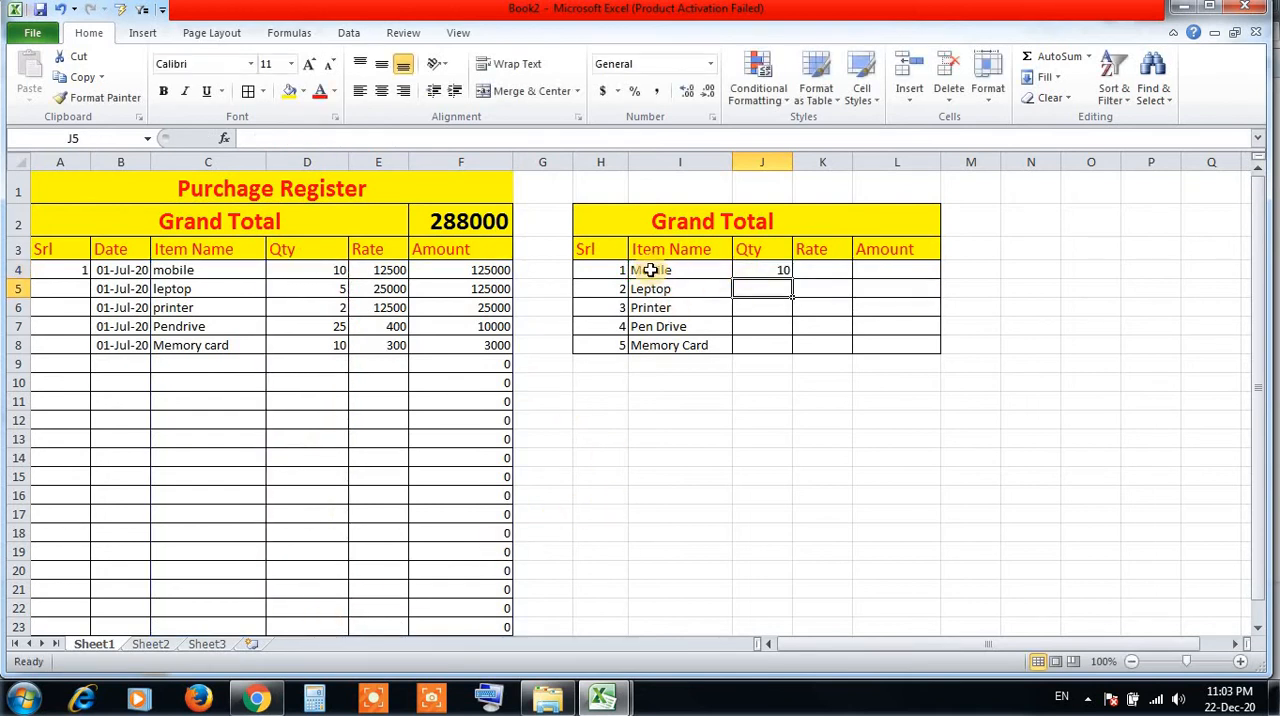
{"action": "left_click", "coordinate": [773, 270]}
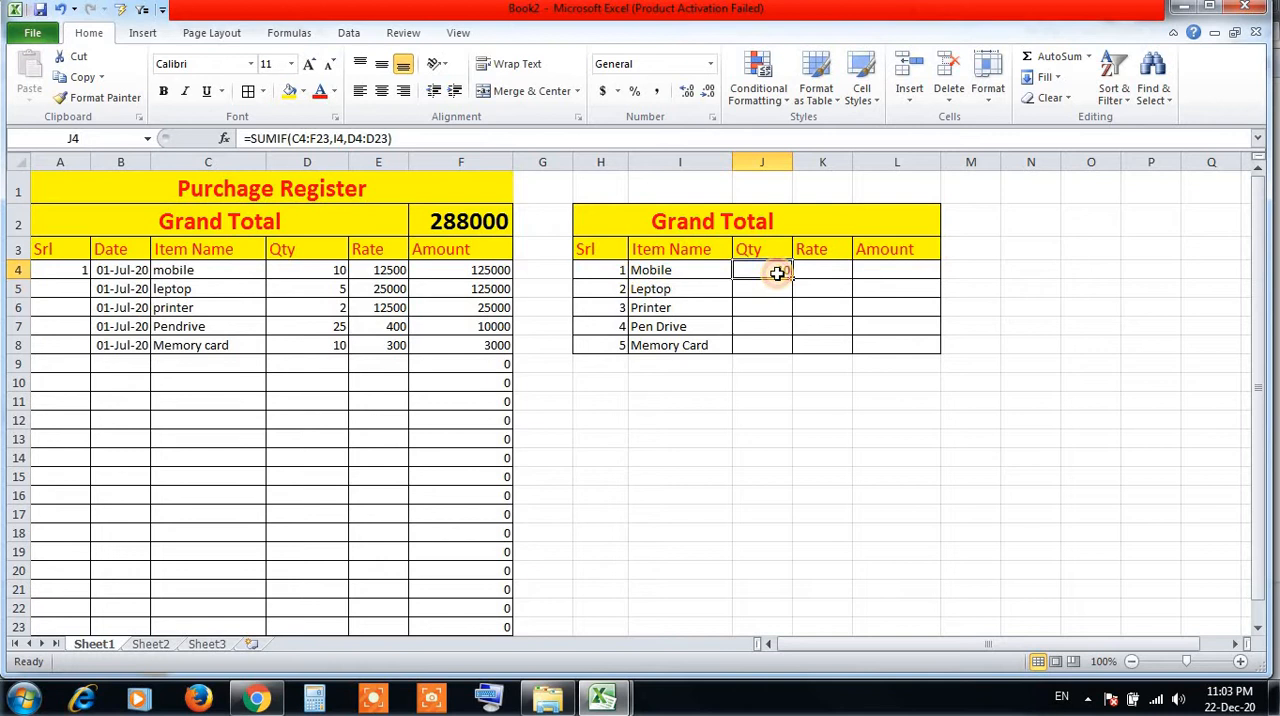
Fill in row 9 of the purchase table with the date 5 jul, item mobile, quantity 5 and rate 12000.
{"action": "left_click", "coordinate": [119, 364]}
{"action": "type", "text": "5 jul 20"}
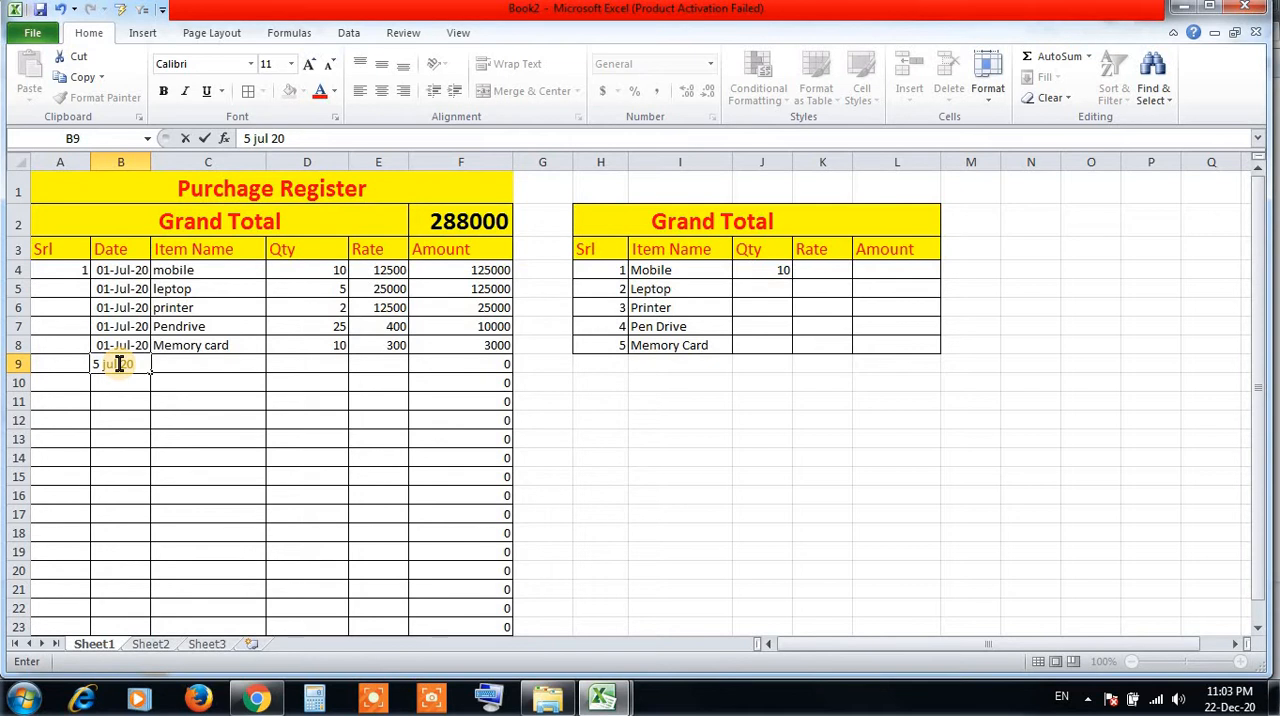
{"action": "key", "text": "Tab"}
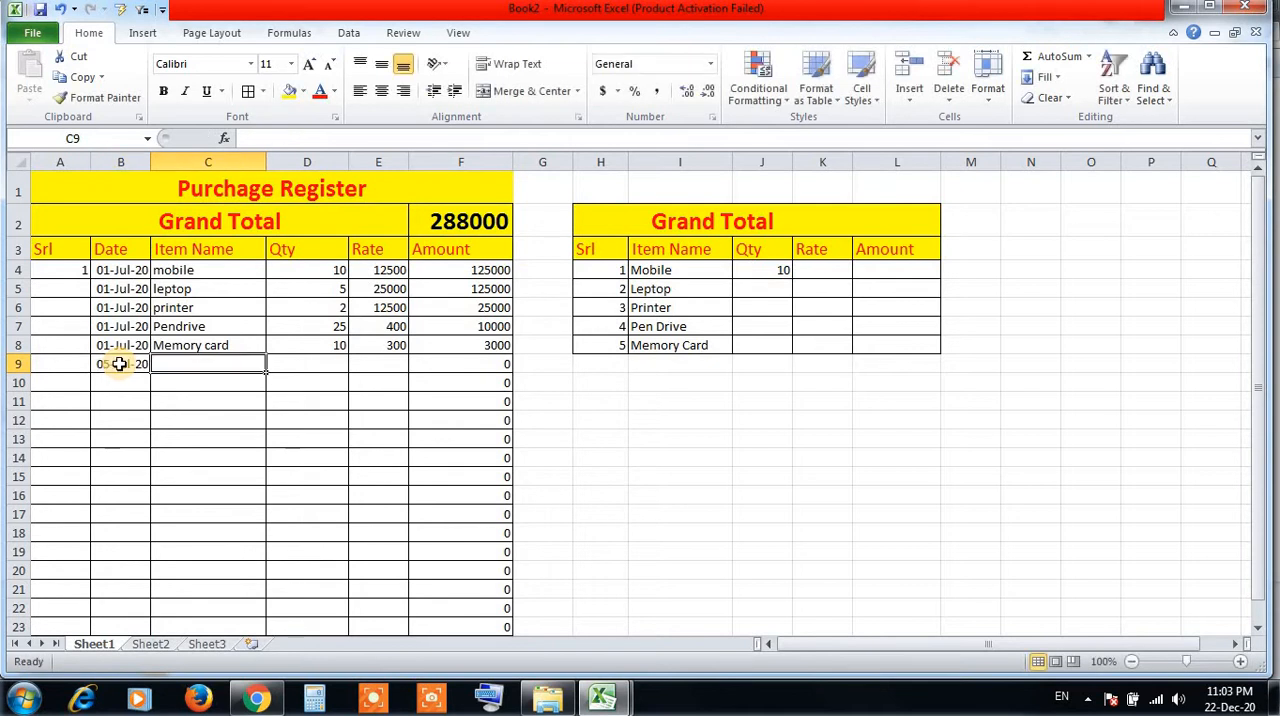
{"action": "type", "text": "mo"}
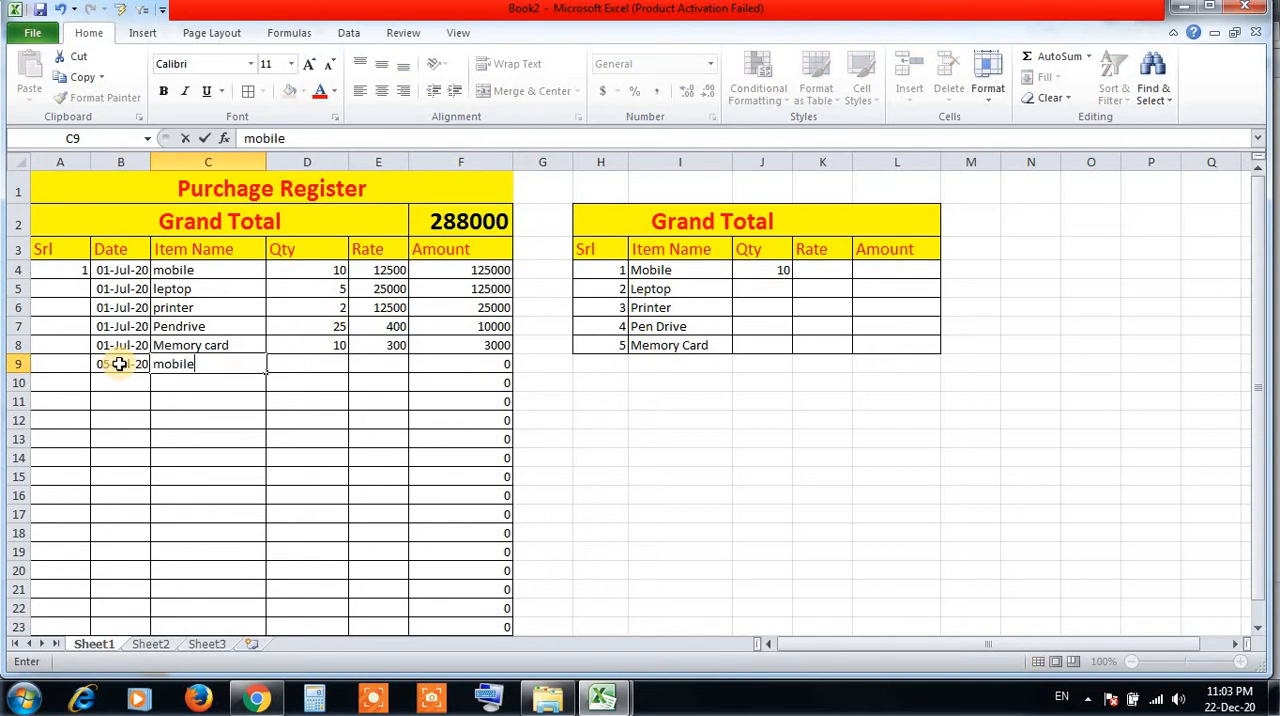
{"action": "type", "text": "bile"}
{"action": "key", "text": "Tab"}
{"action": "type", "text": "5"}
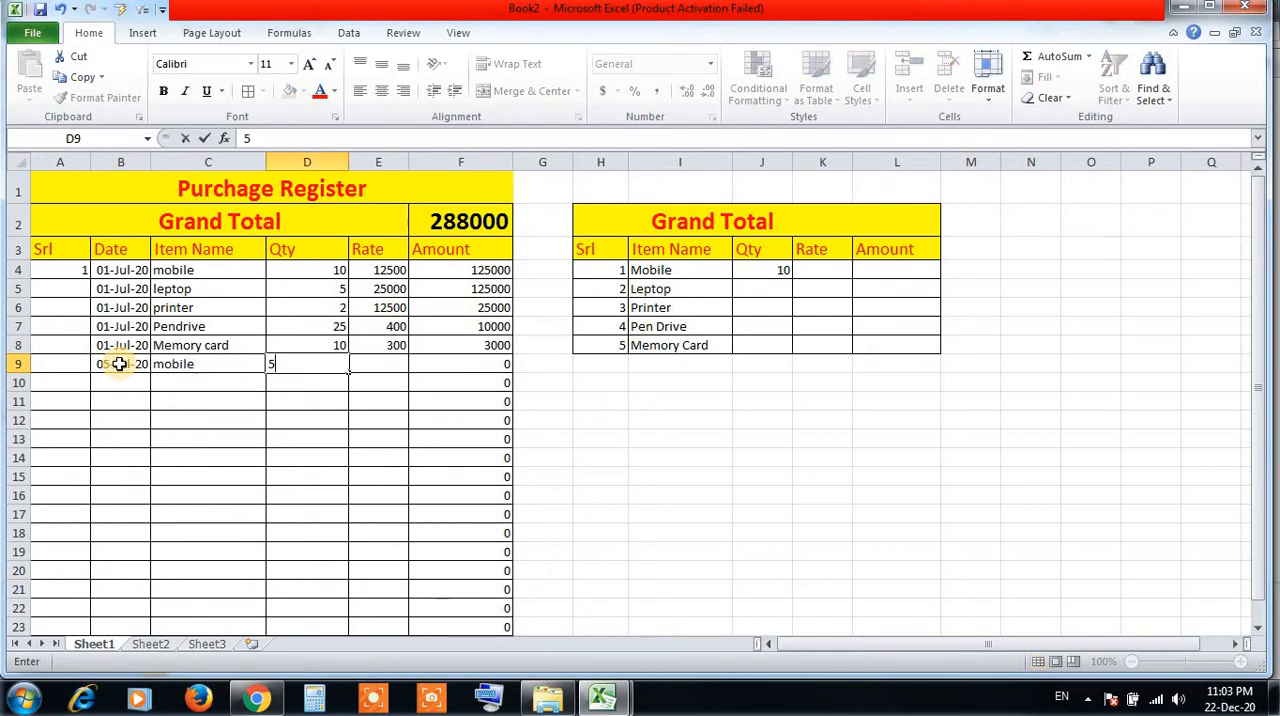
{"action": "key", "text": "Tab"}
{"action": "type", "text": "12000"}
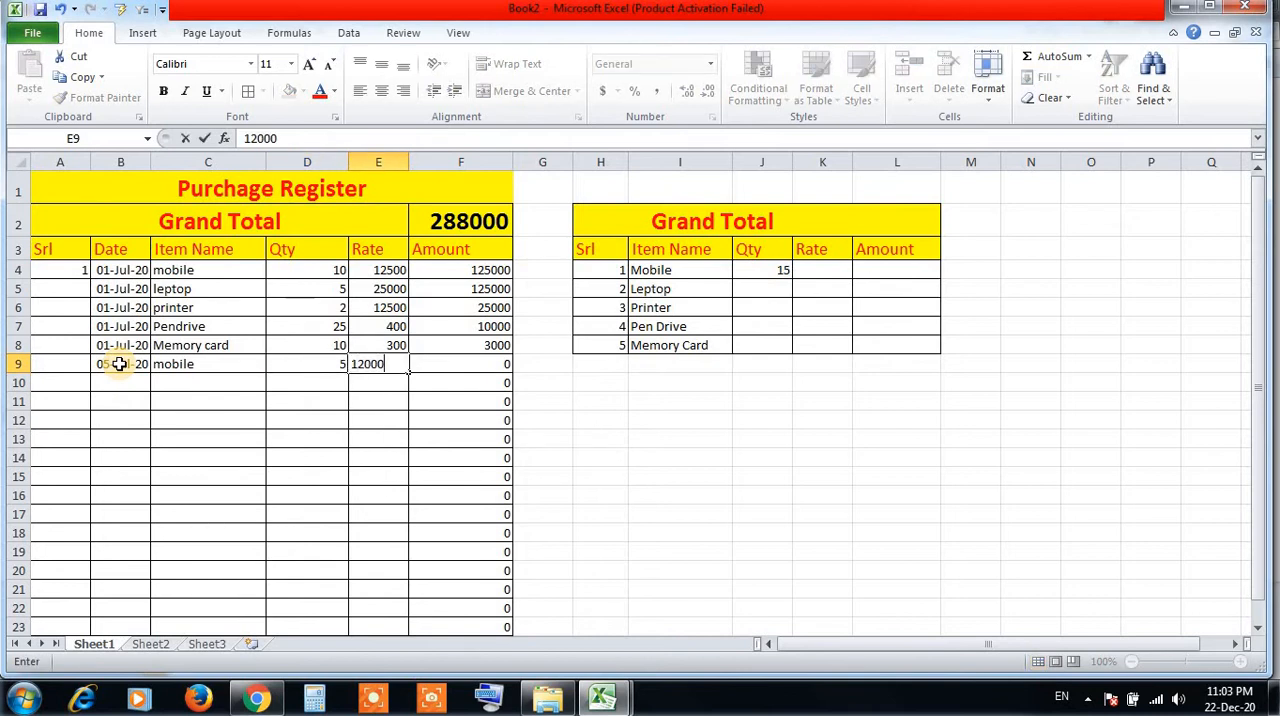
{"action": "key", "text": "Down"}
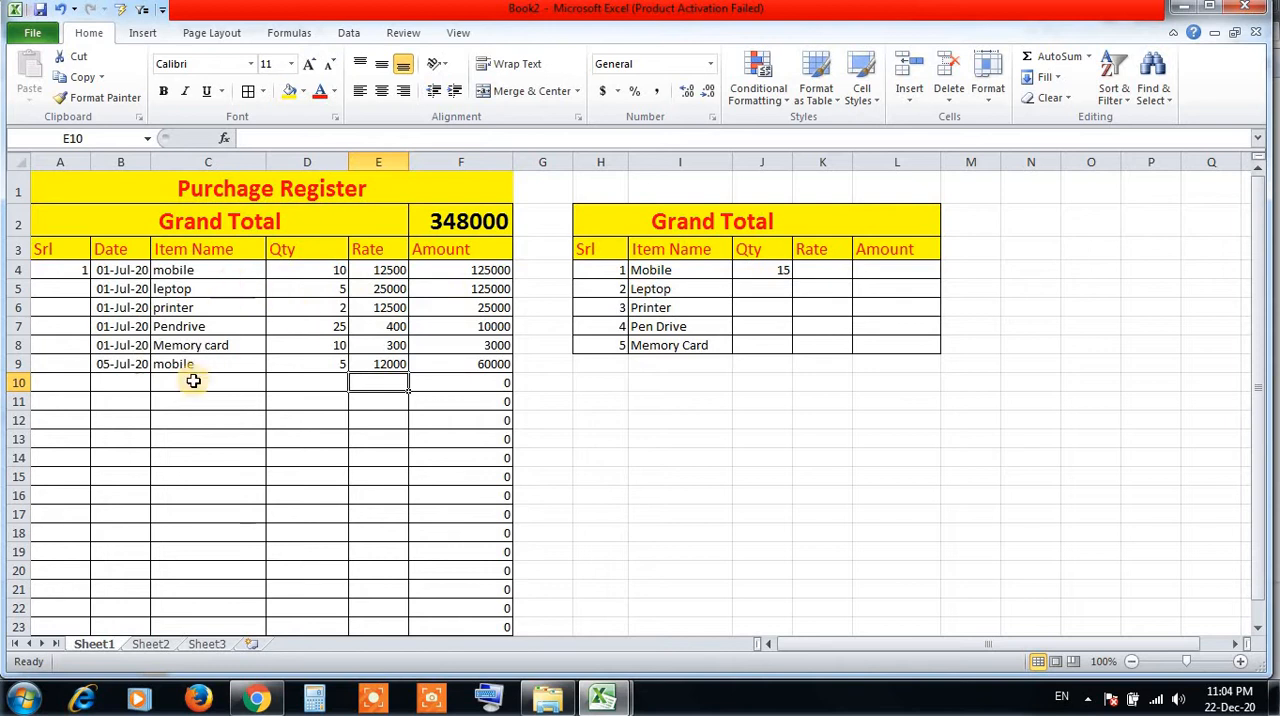
{"action": "left_click", "coordinate": [769, 271]}
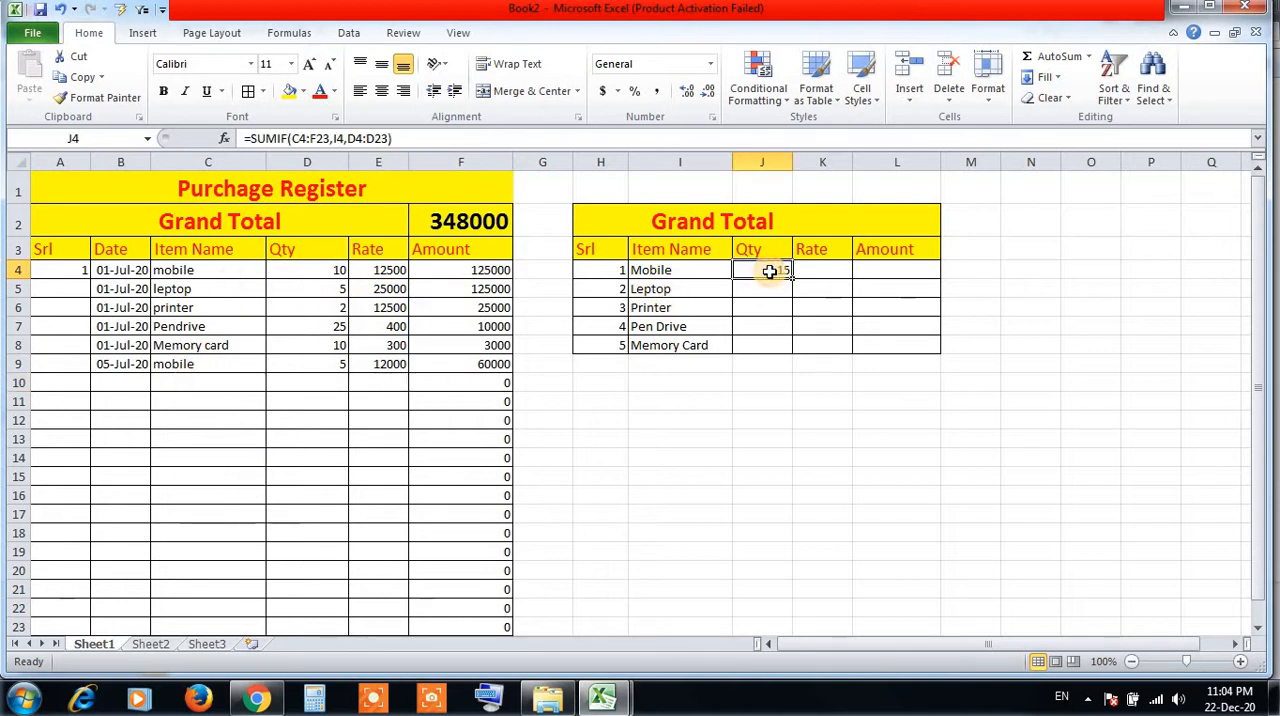
Calculate the Mobile amount in L4 of the item-wise table with =SUMIF(C4:F23,I4,F4:F23).
{"action": "left_click", "coordinate": [828, 269]}
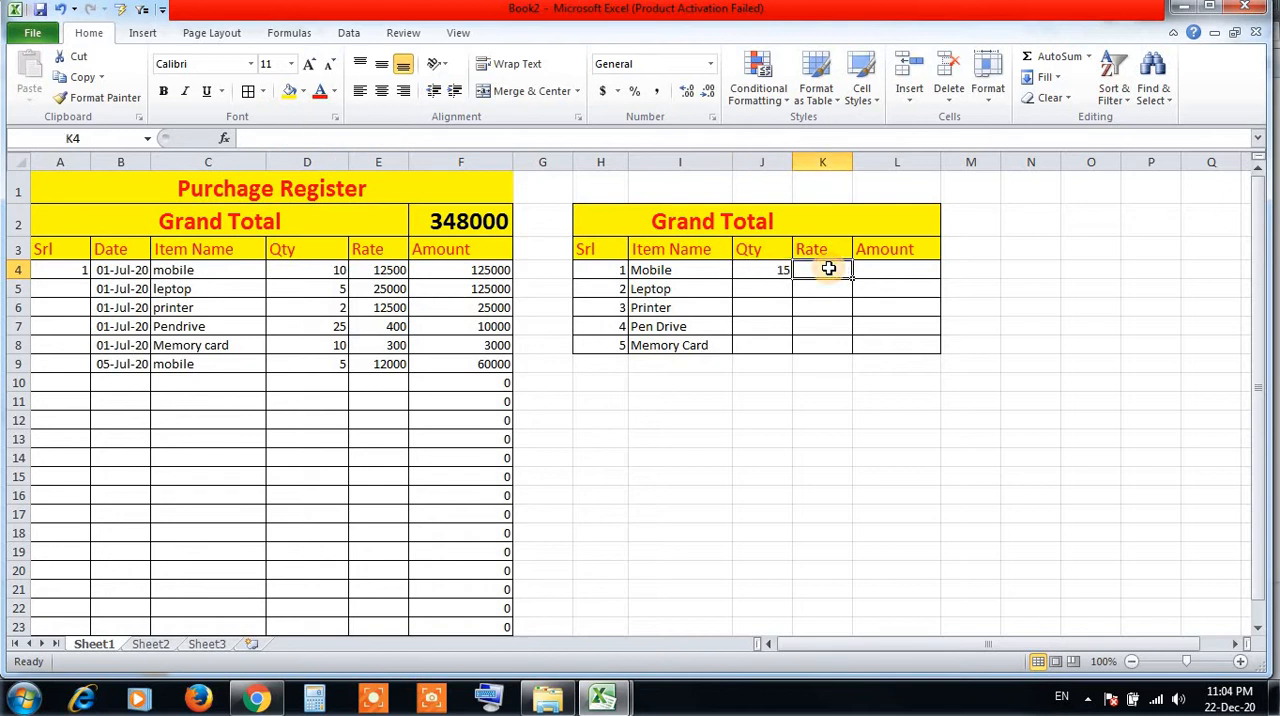
{"action": "left_click", "coordinate": [886, 274]}
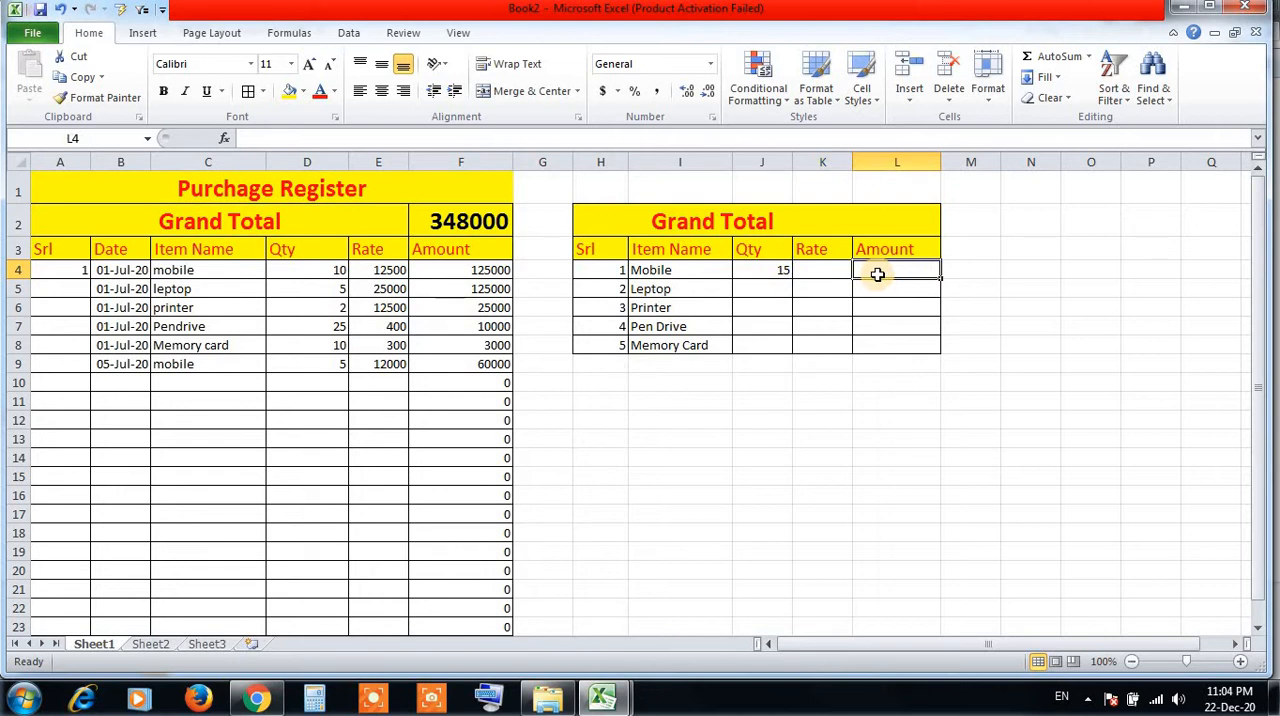
{"action": "type", "text": "=sum"}
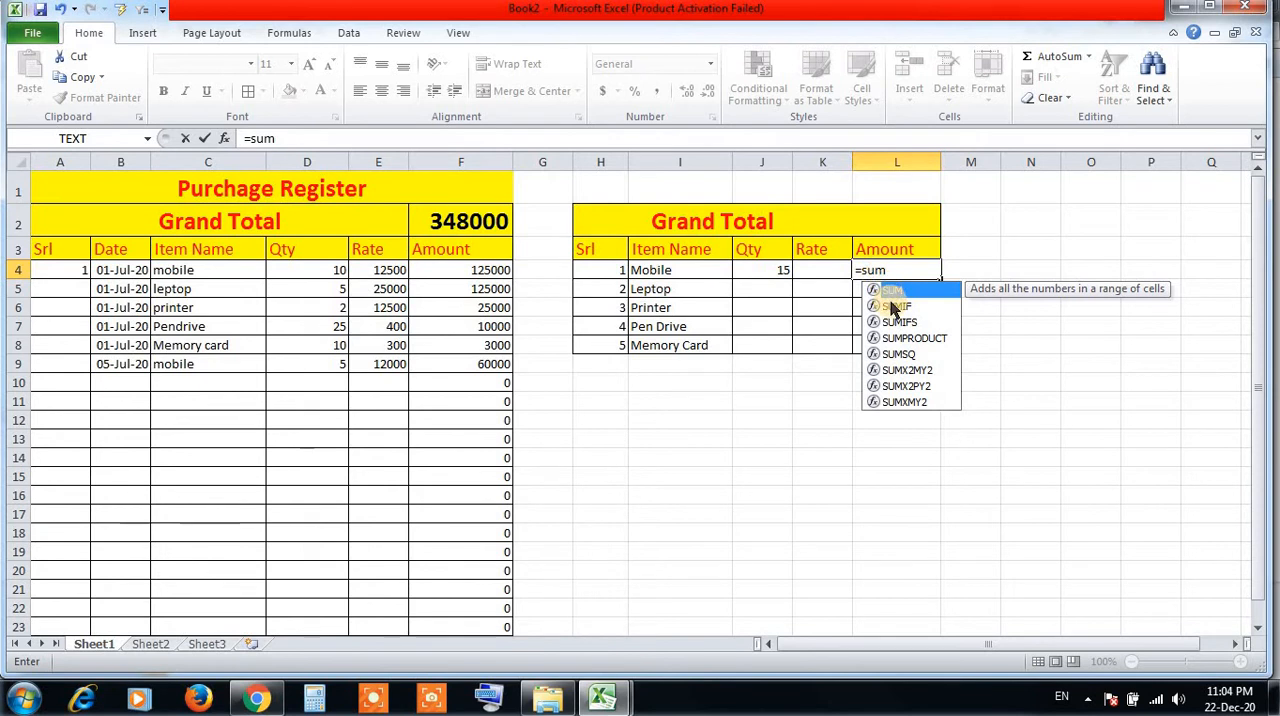
{"action": "double_click", "coordinate": [896, 306]}
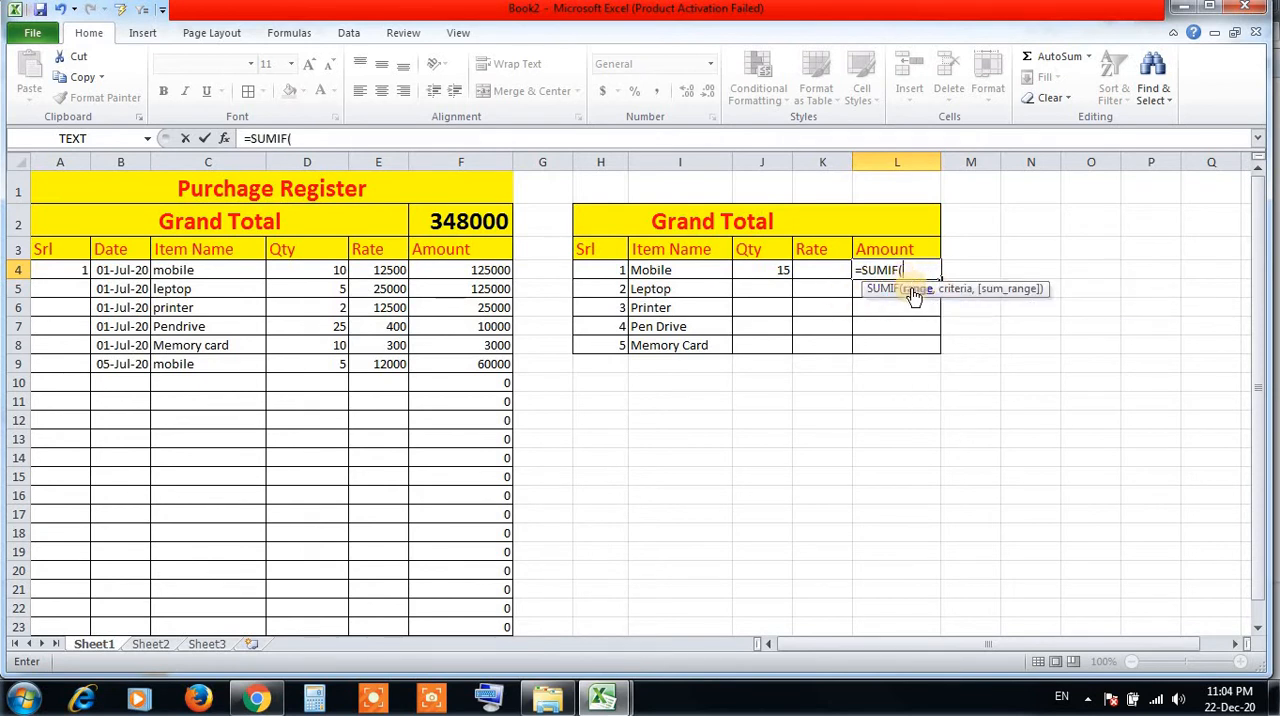
{"action": "left_click", "coordinate": [217, 270]}
{"action": "left_click_drag", "start_coordinate": [217, 270], "coordinate": [467, 626]}
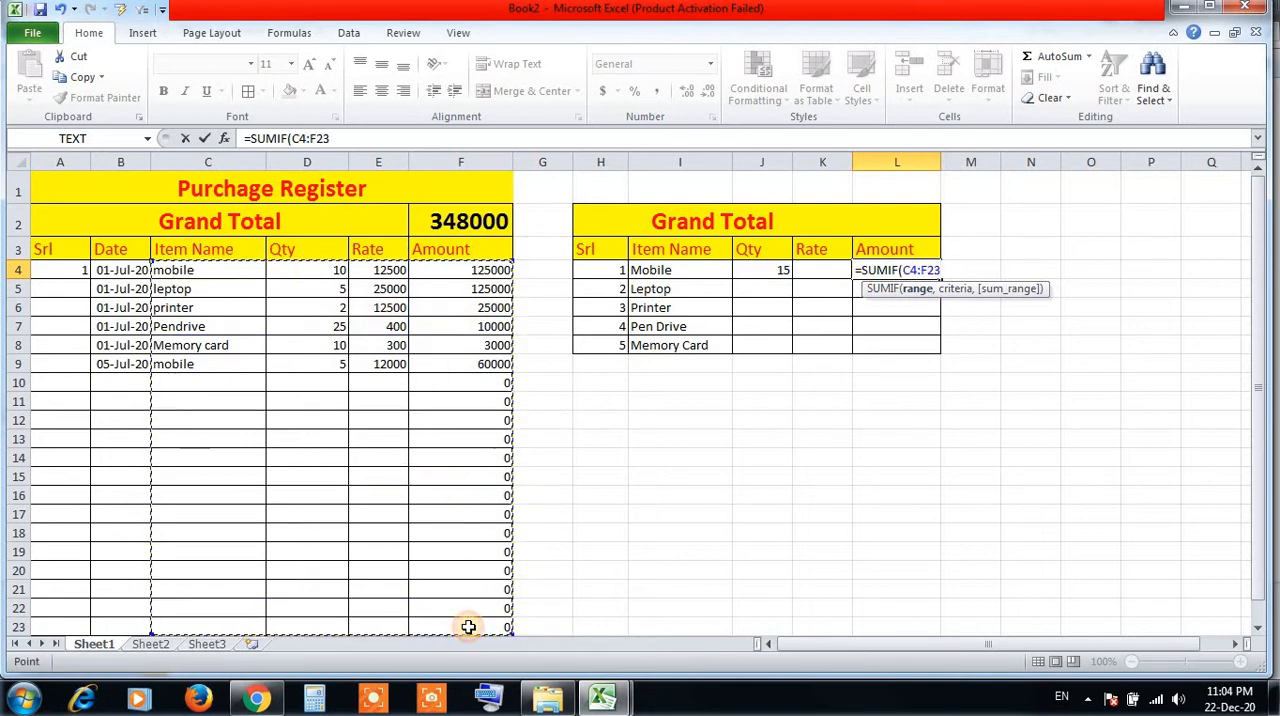
{"action": "type", "text": ","}
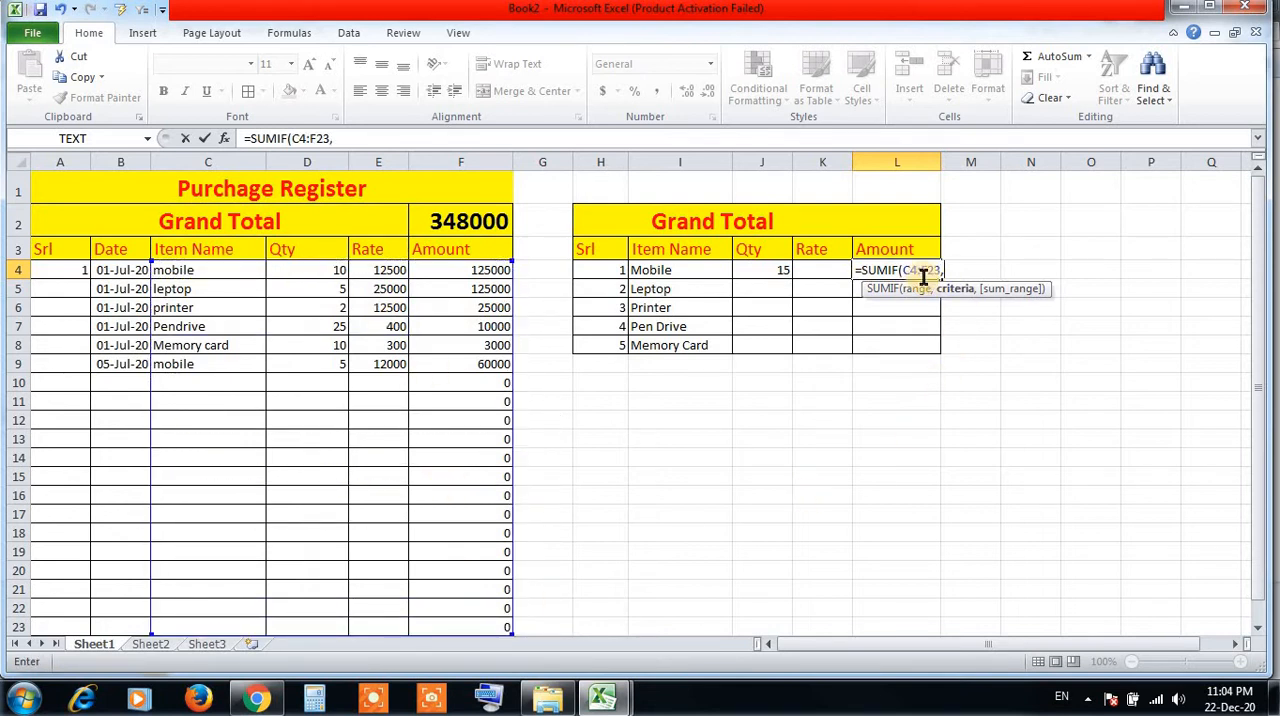
{"action": "left_click", "coordinate": [682, 272]}
{"action": "type", "text": ","}
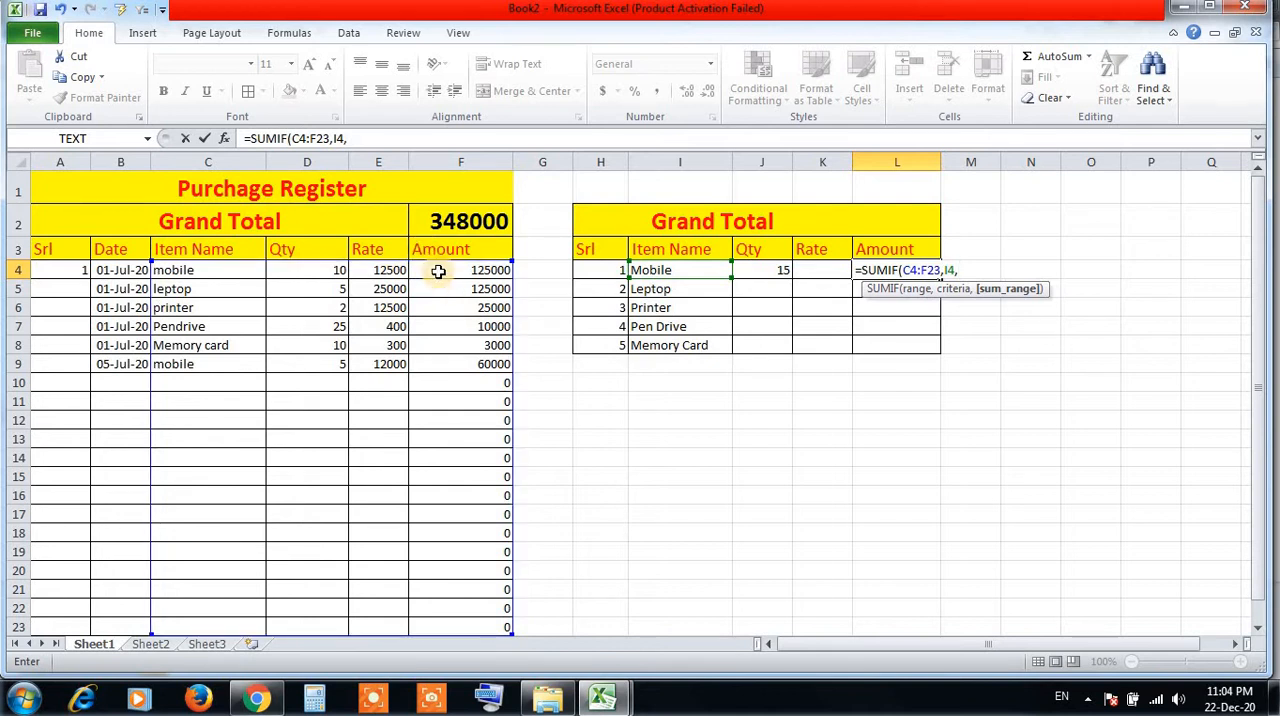
{"action": "left_click_drag", "start_coordinate": [438, 271], "coordinate": [464, 624]}
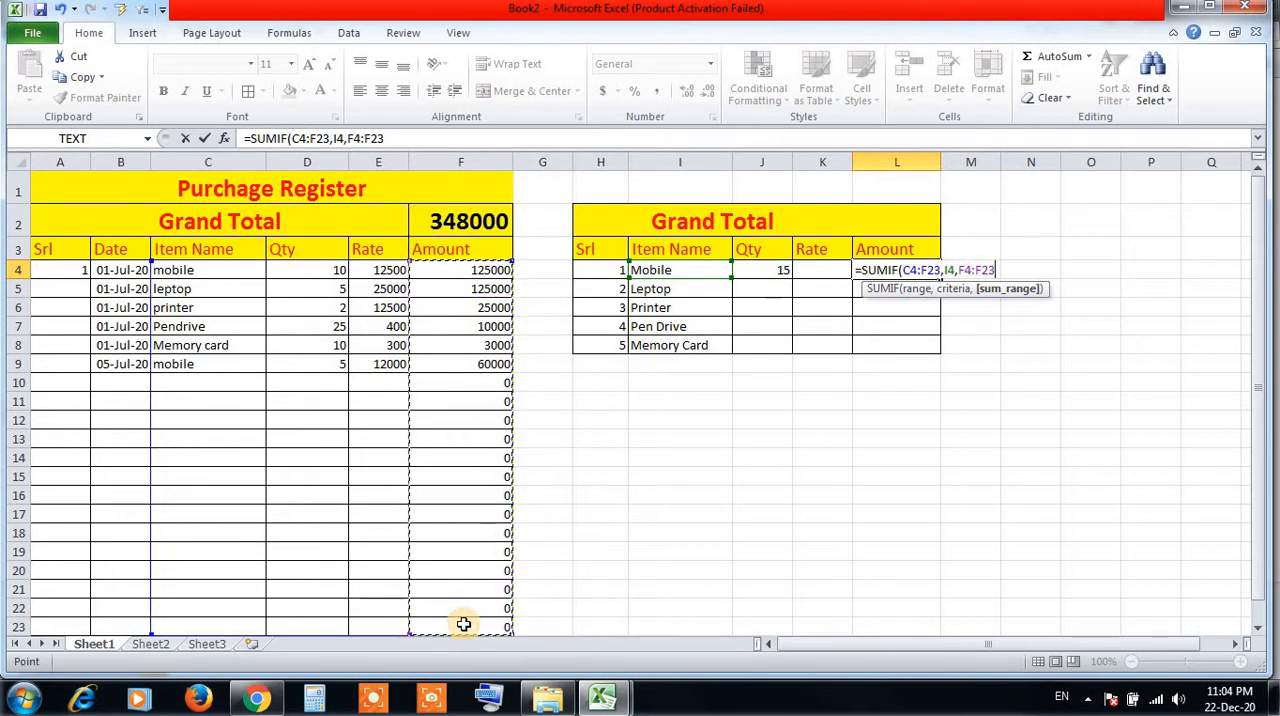
{"action": "key", "text": "Return"}
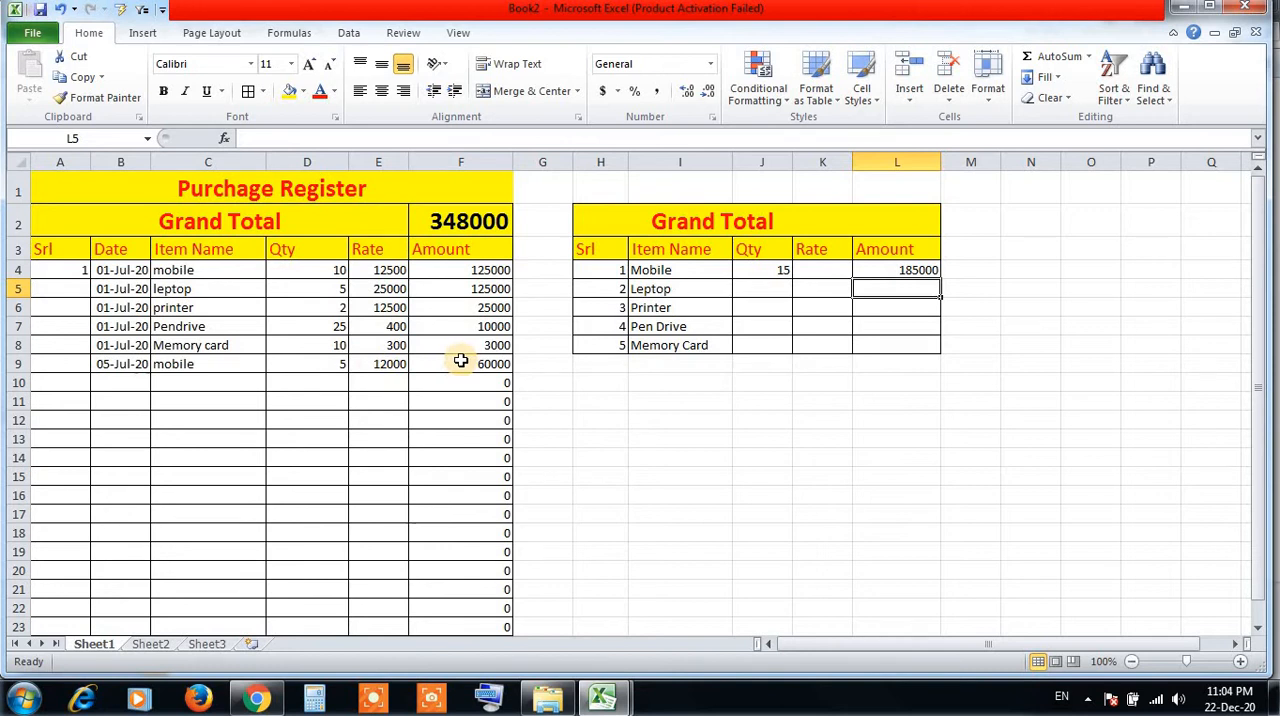
Calculate the Mobile rate in K4 of the item-wise table with =L4/J4.
{"action": "left_click", "coordinate": [822, 271]}
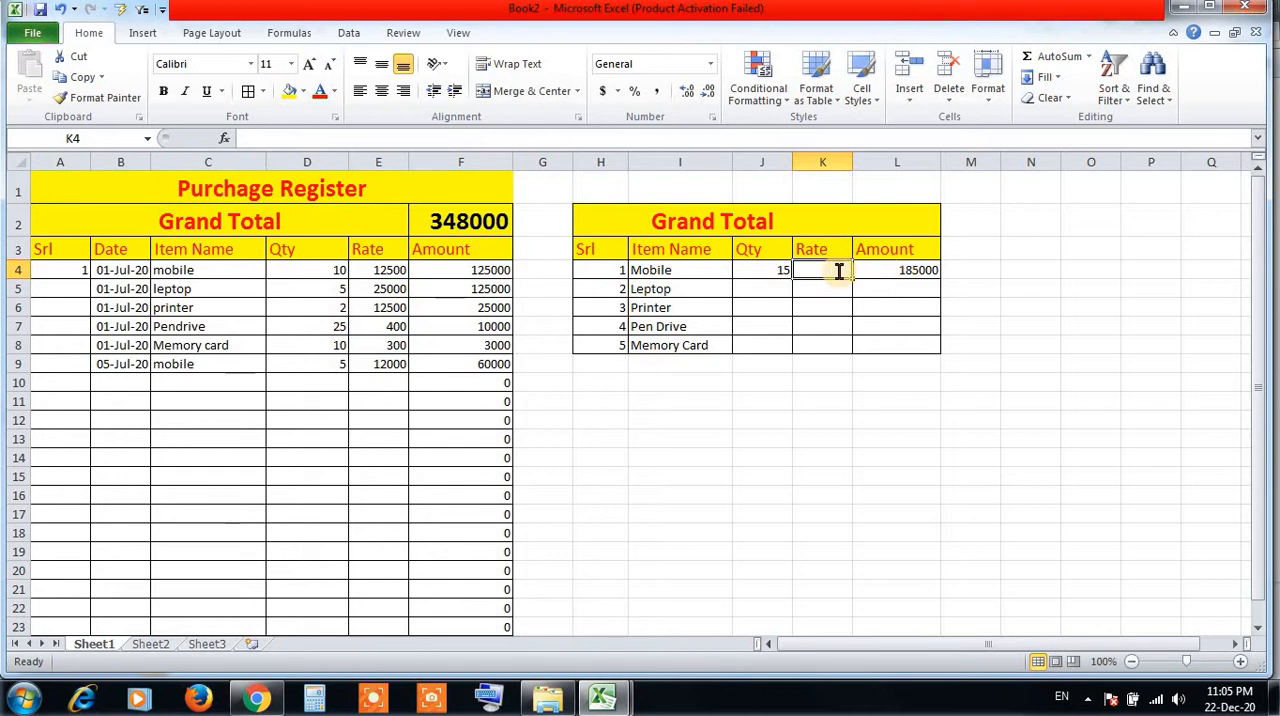
{"action": "type", "text": "="}
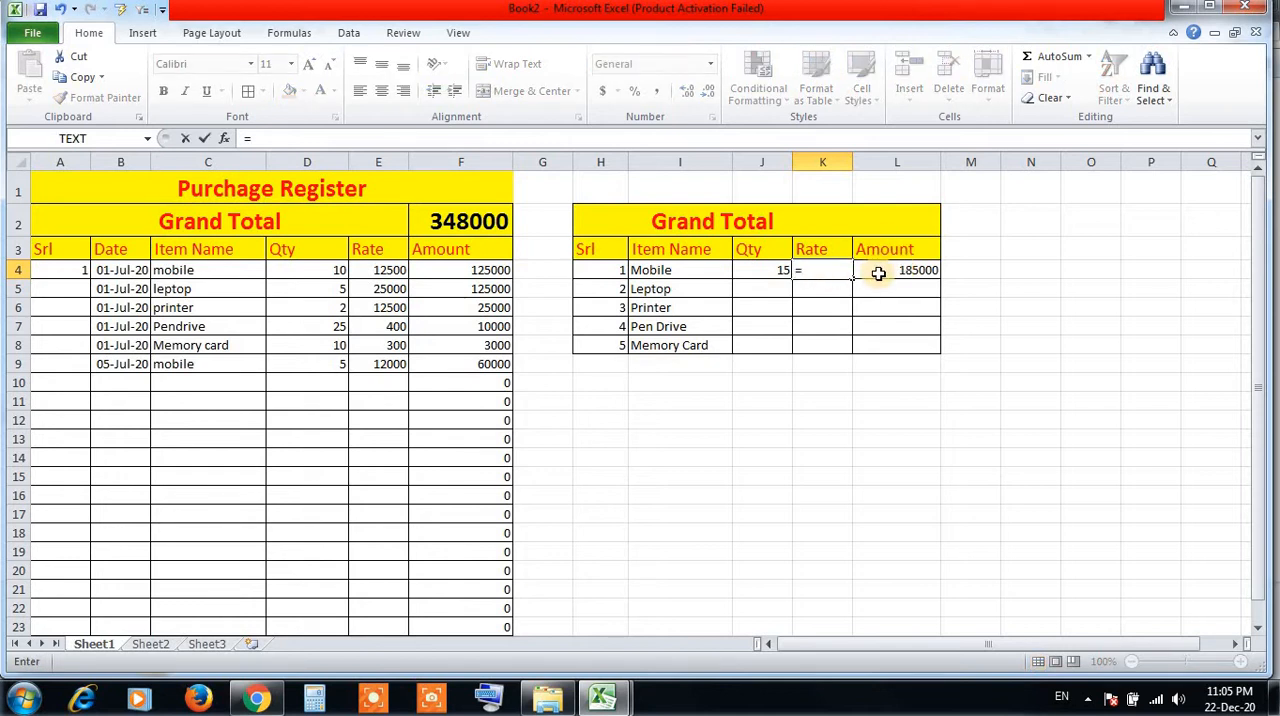
{"action": "left_click", "coordinate": [878, 273]}
{"action": "type", "text": "/"}
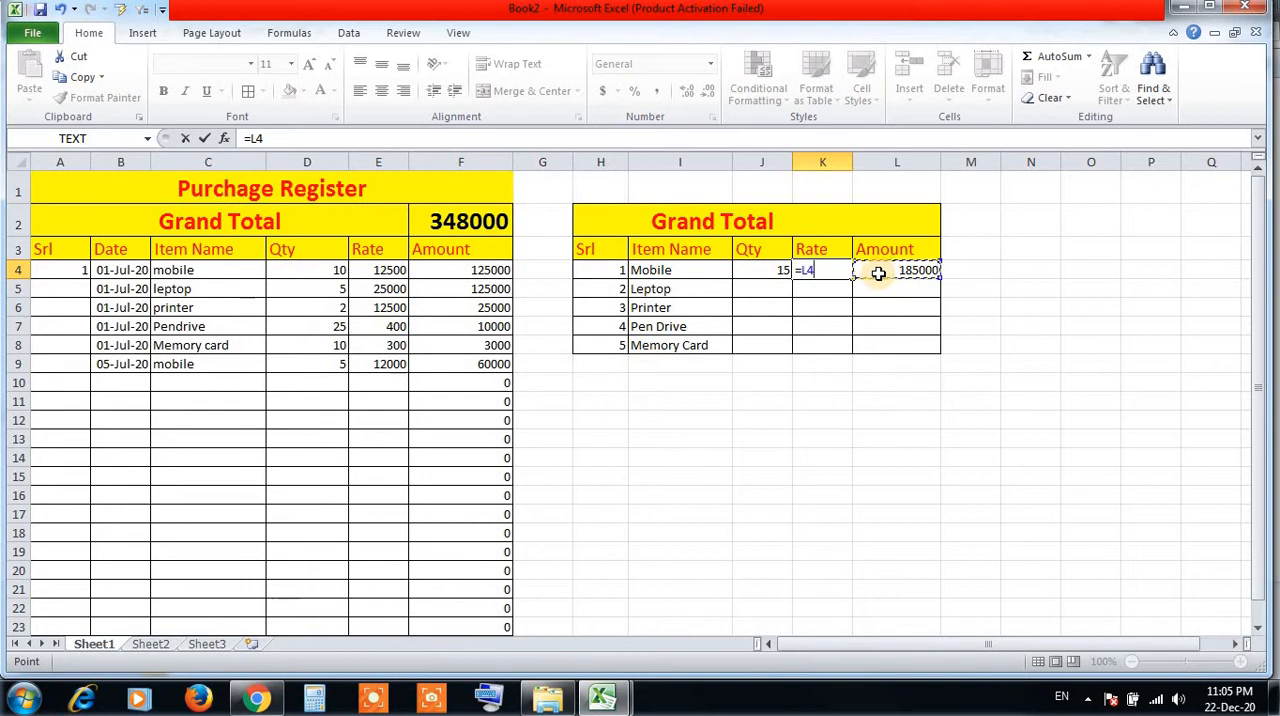
{"action": "left_click", "coordinate": [757, 272]}
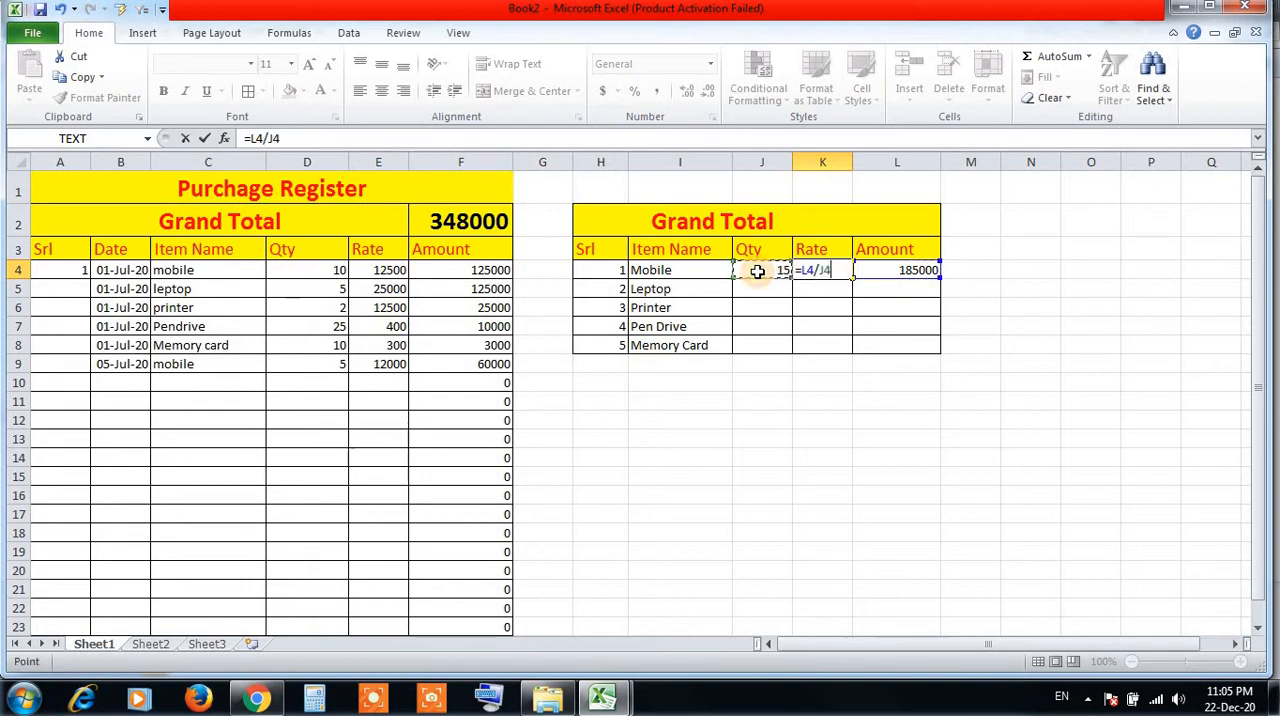
{"action": "key", "text": "Return"}
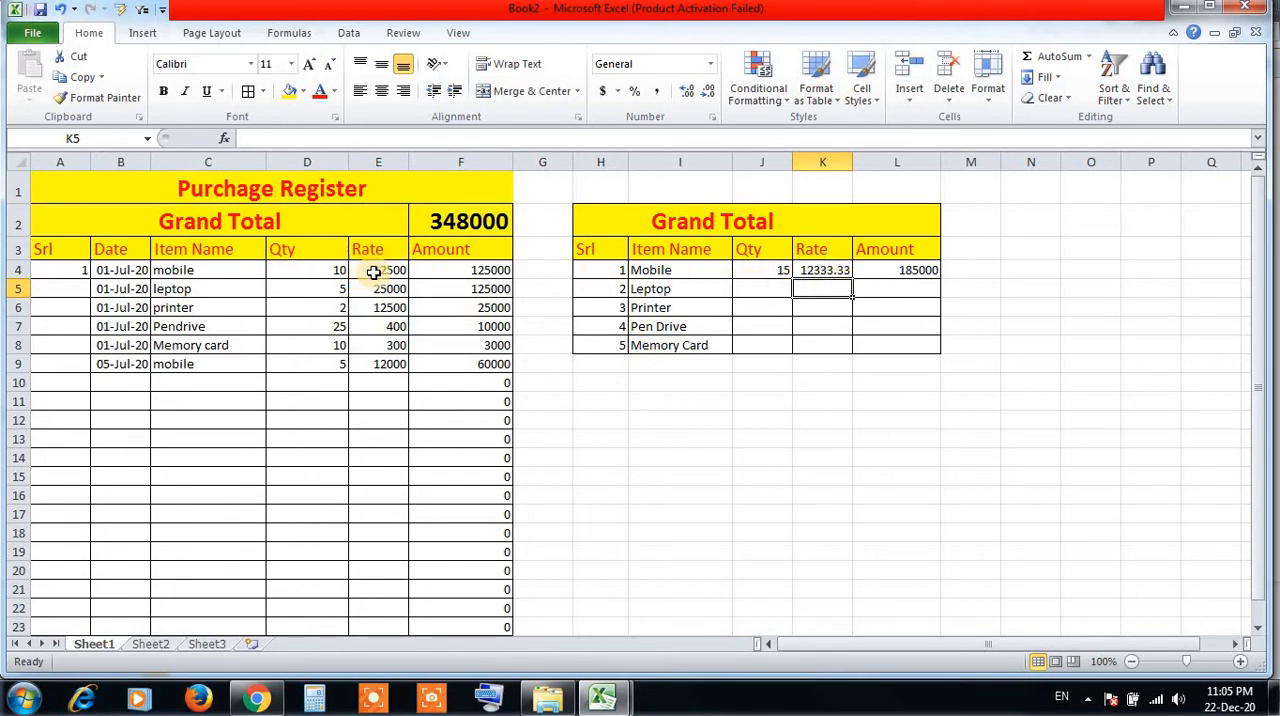
{"action": "left_click", "coordinate": [379, 366]}
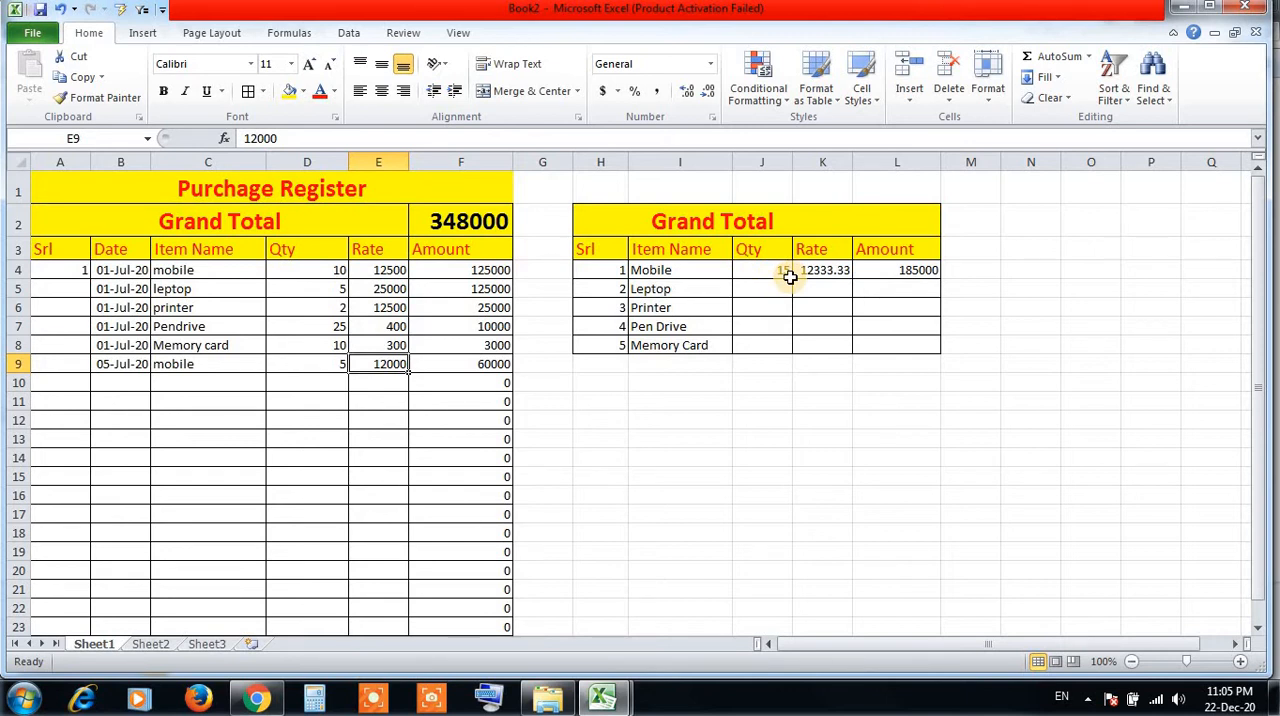
{"action": "left_click", "coordinate": [877, 286]}
{"action": "left_click", "coordinate": [763, 270]}
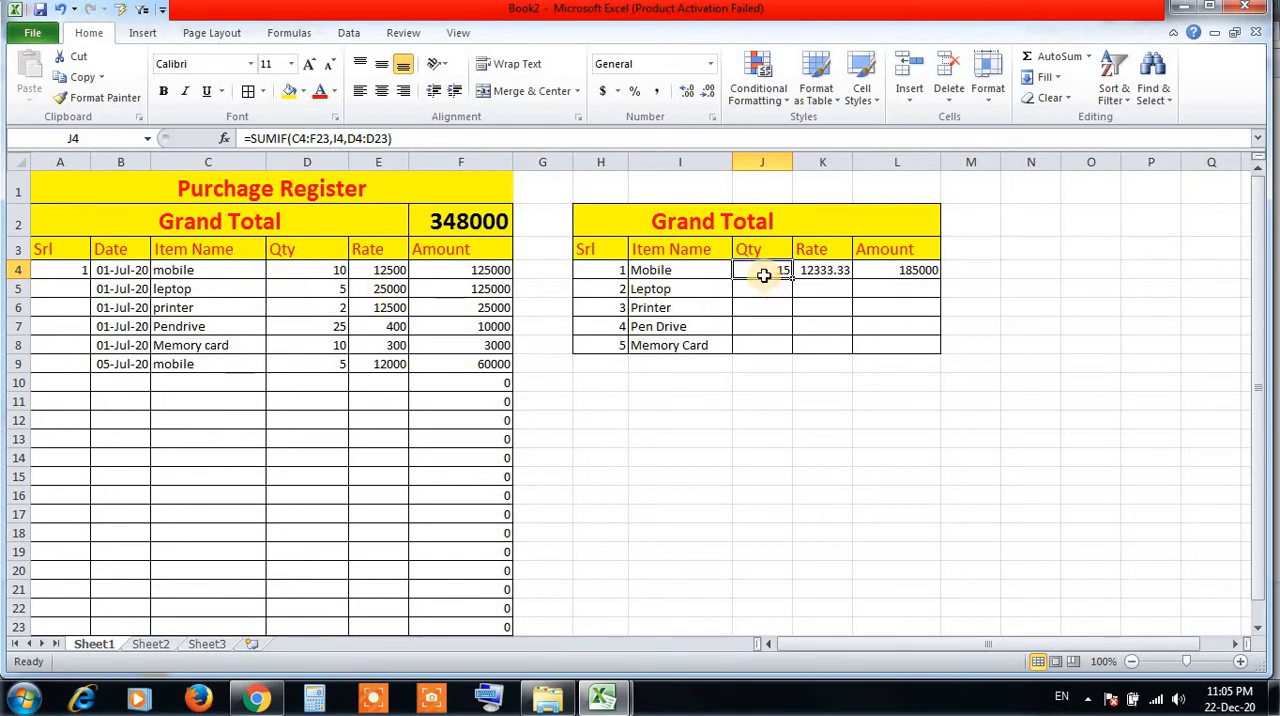
{"action": "left_click", "coordinate": [648, 275]}
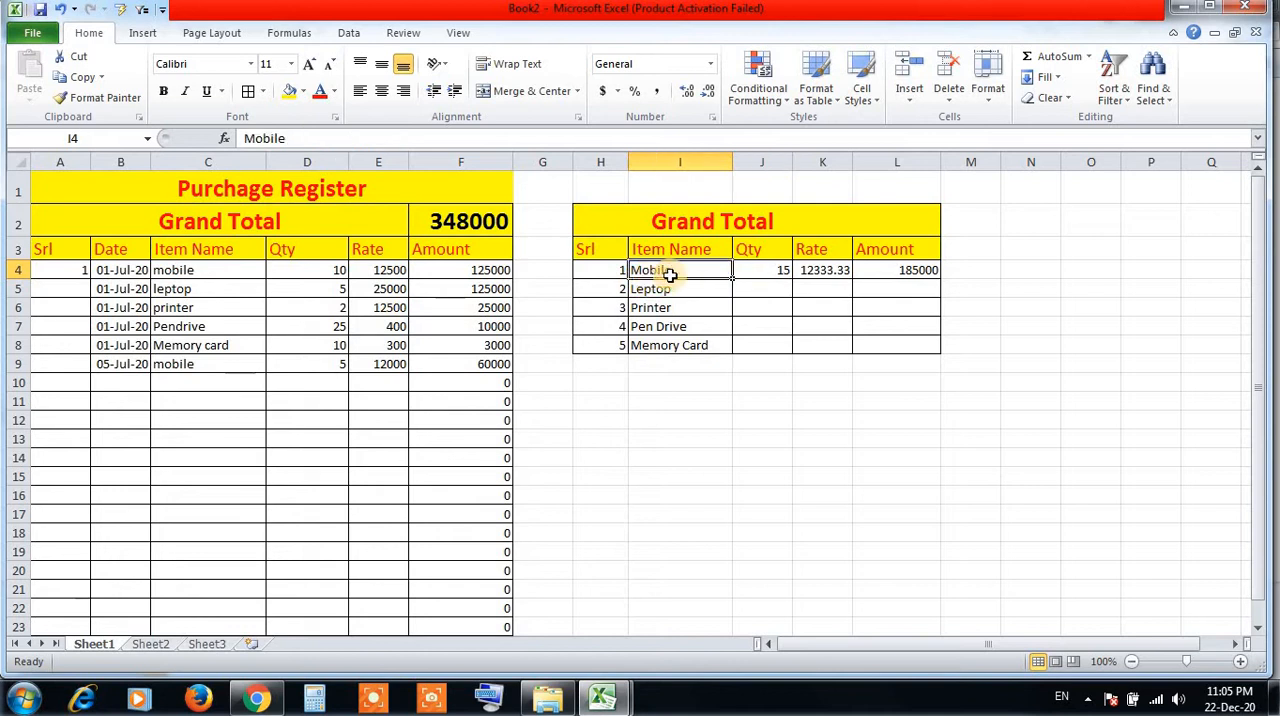
Make the ranges in the Mobile quantity formula in J4 absolute: =SUMIF($C$4:$F$23,I4,$D$4:$D$23).
{"action": "left_click", "coordinate": [771, 273]}
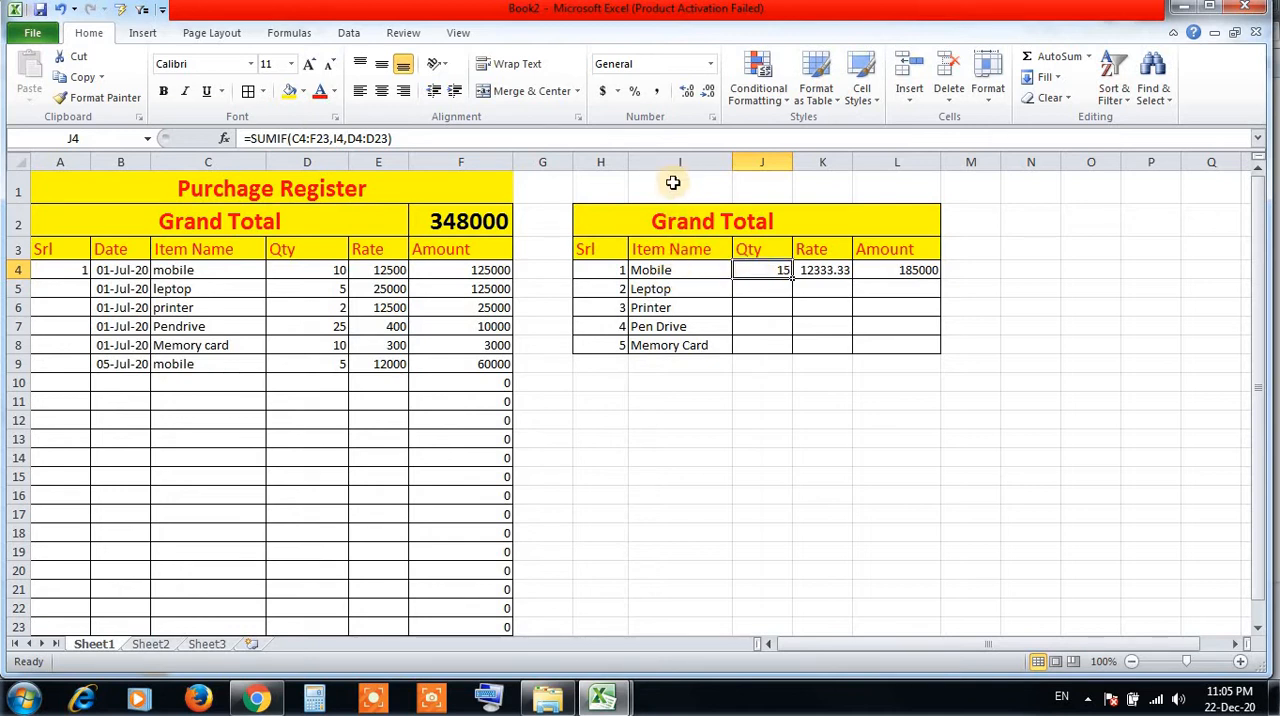
{"action": "left_click", "coordinate": [340, 138]}
{"action": "type", "text": "I4,"}
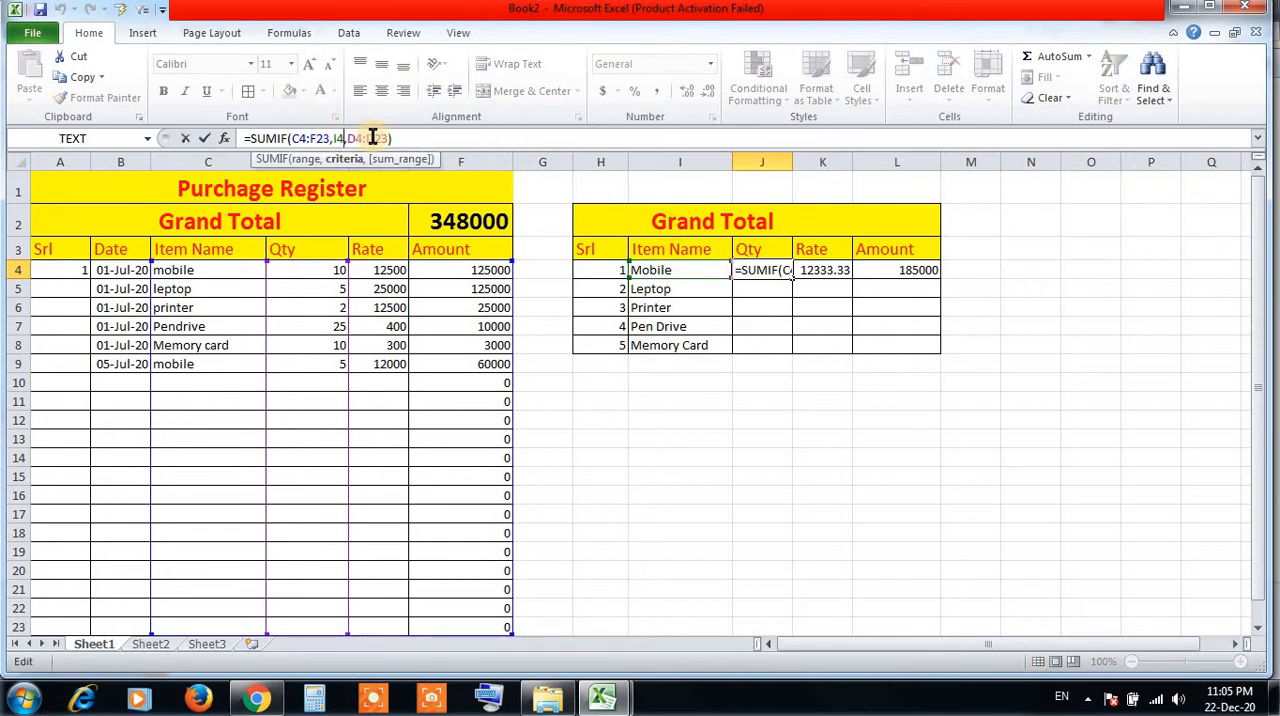
{"action": "left_click", "coordinate": [302, 138]}
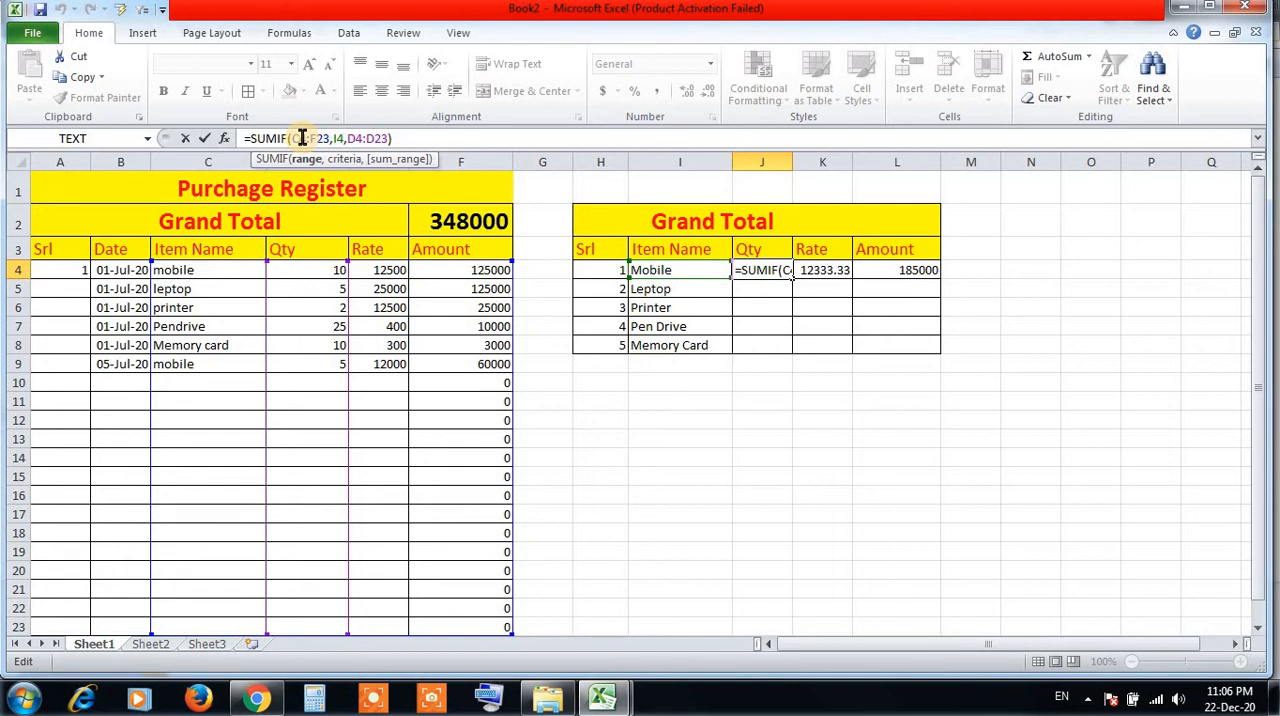
{"action": "key", "text": "F4"}
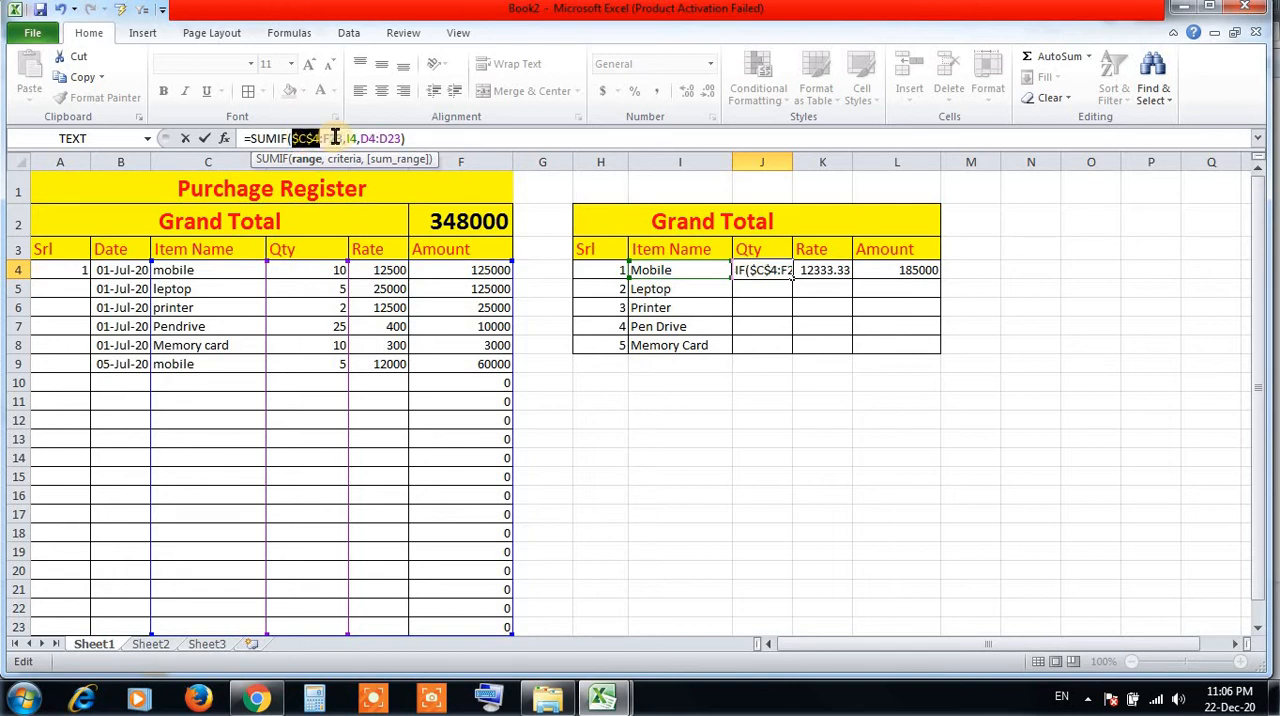
{"action": "double_click", "coordinate": [333, 138]}
{"action": "key", "text": "F4"}
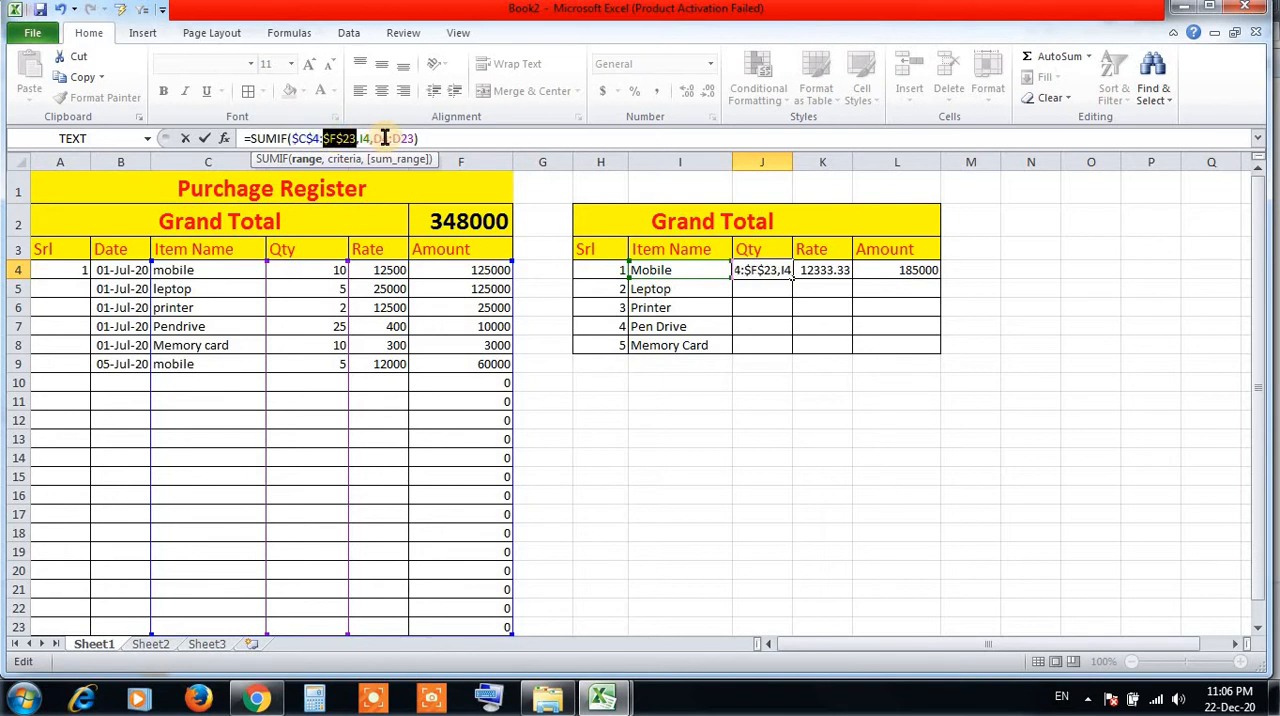
{"action": "double_click", "coordinate": [380, 138]}
{"action": "key", "text": "F4"}
{"action": "double_click", "coordinate": [417, 138]}
{"action": "key", "text": "F4"}
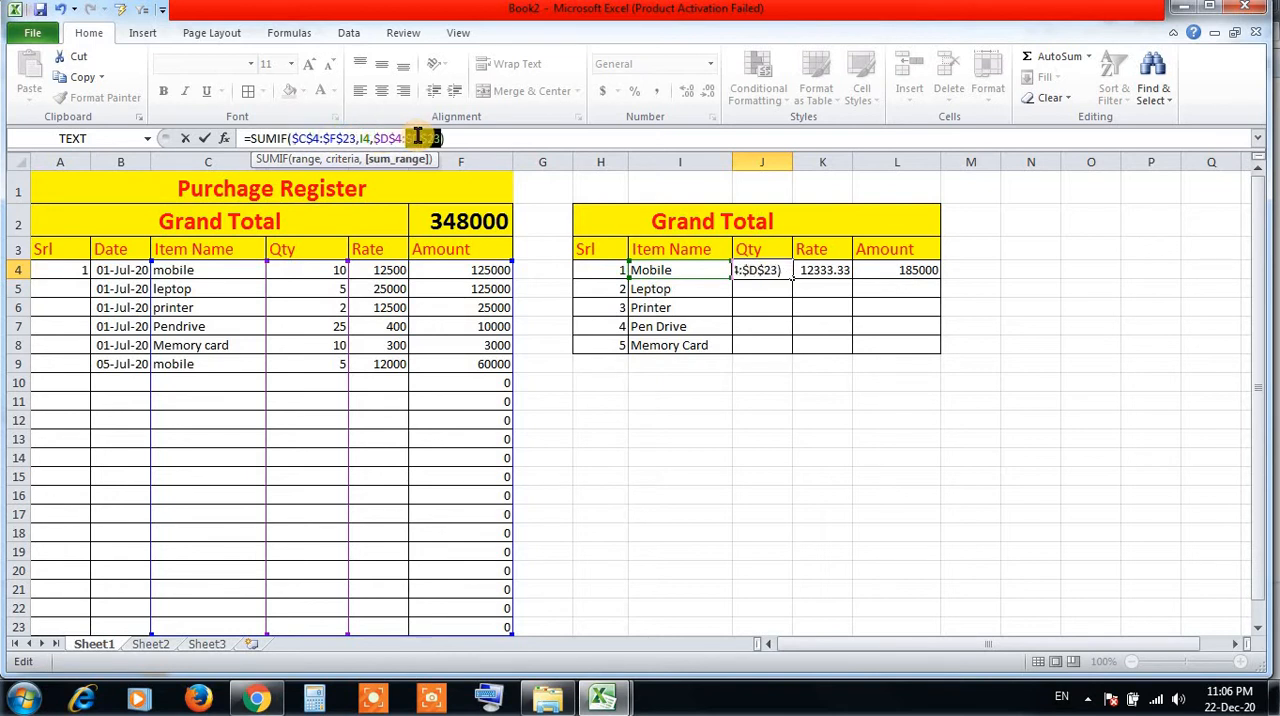
{"action": "left_click", "coordinate": [366, 139]}
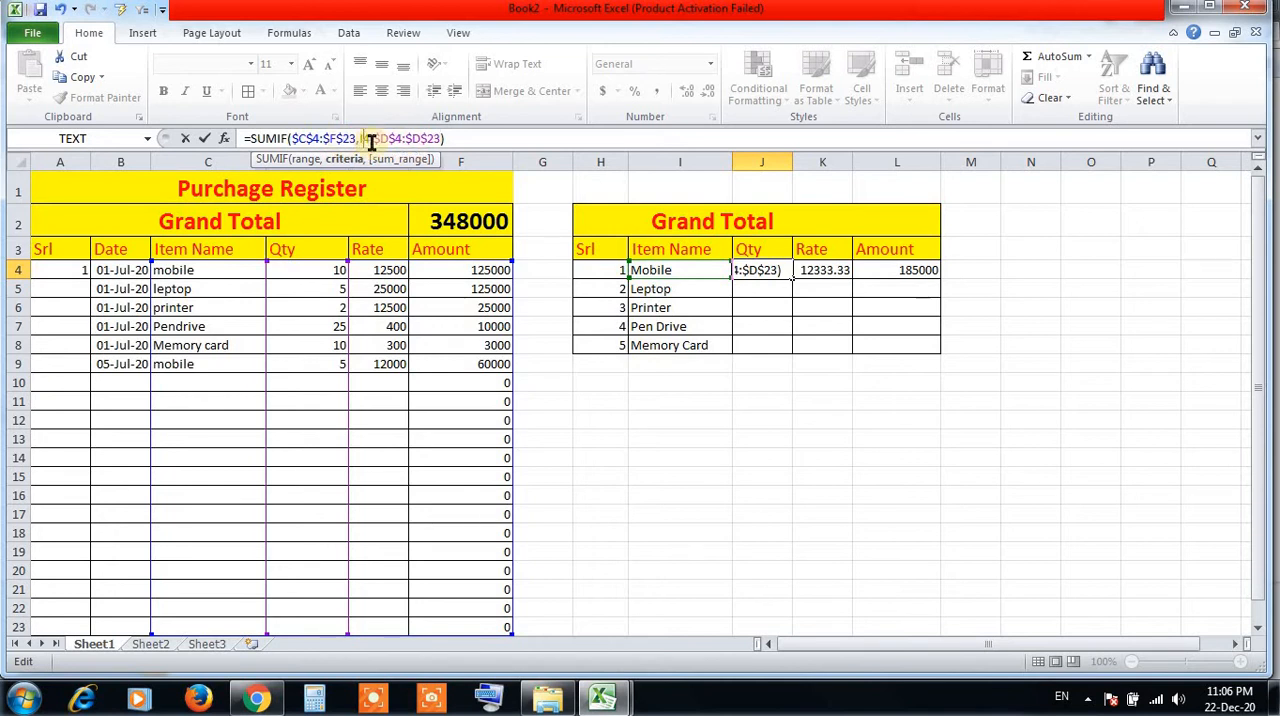
{"action": "key", "text": "Return"}
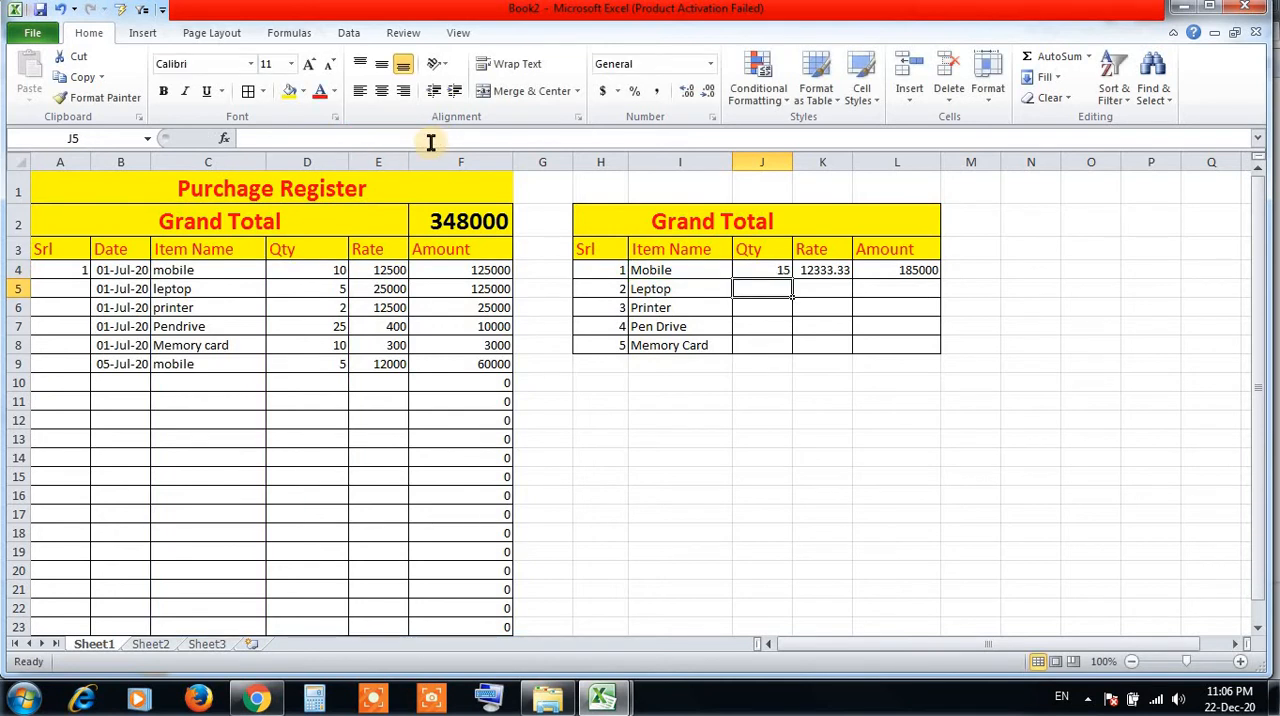
Make the ranges in the Mobile amount formula in L4 absolute: =SUMIF($C$4:$F$23,I4,$F$4:$F$23).
{"action": "left_click", "coordinate": [897, 269]}
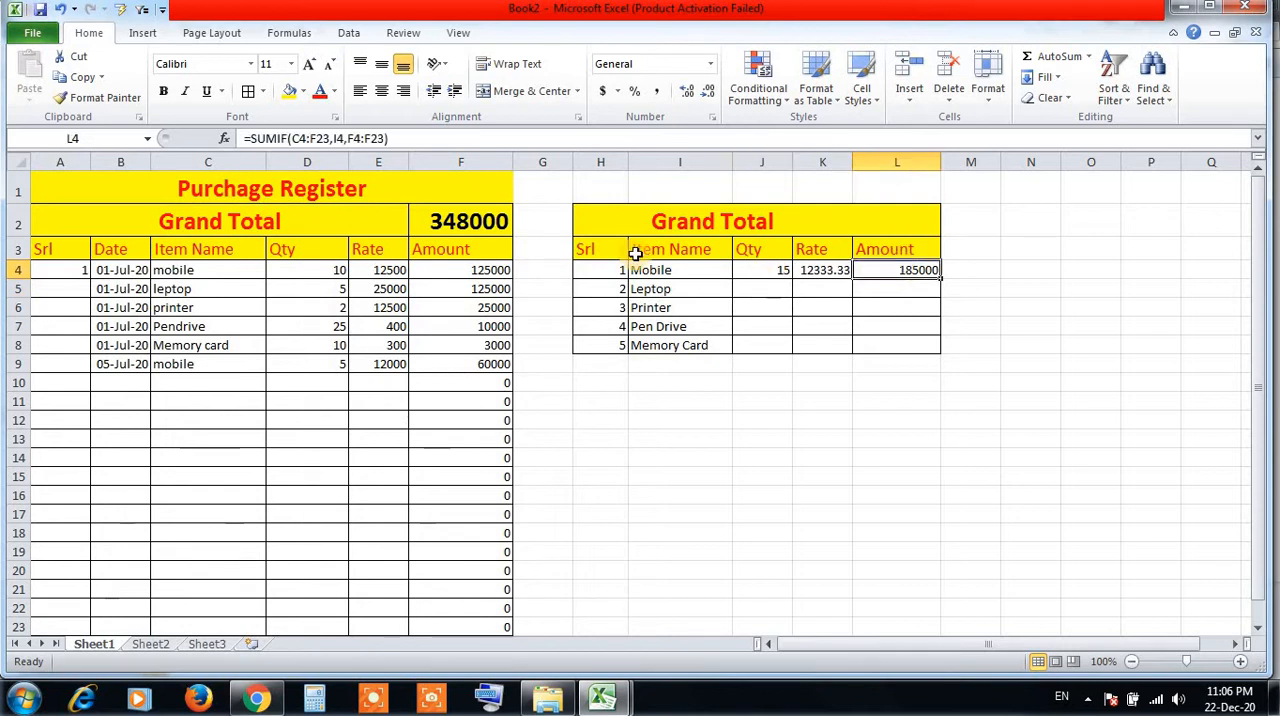
{"action": "left_click", "coordinate": [298, 138]}
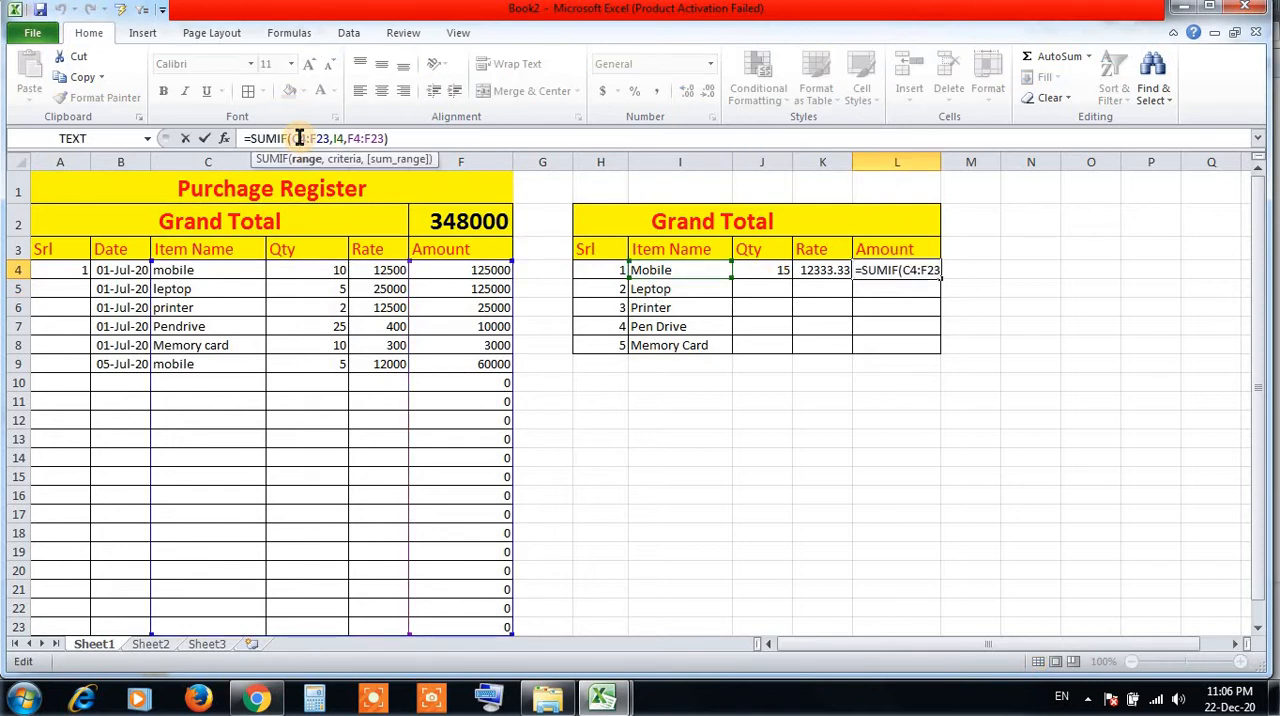
{"action": "key", "text": "F4"}
{"action": "left_click", "coordinate": [325, 139]}
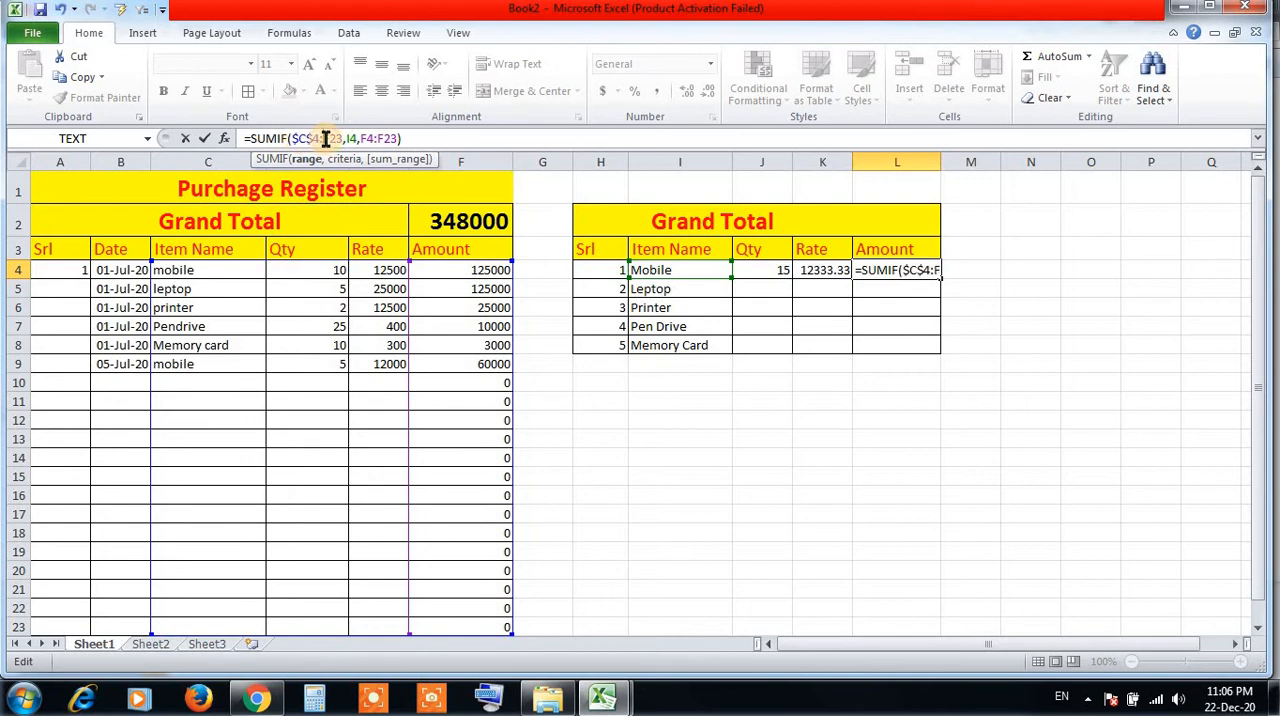
{"action": "double_click", "coordinate": [327, 139]}
{"action": "key", "text": "F4"}
{"action": "left_click", "coordinate": [386, 139]}
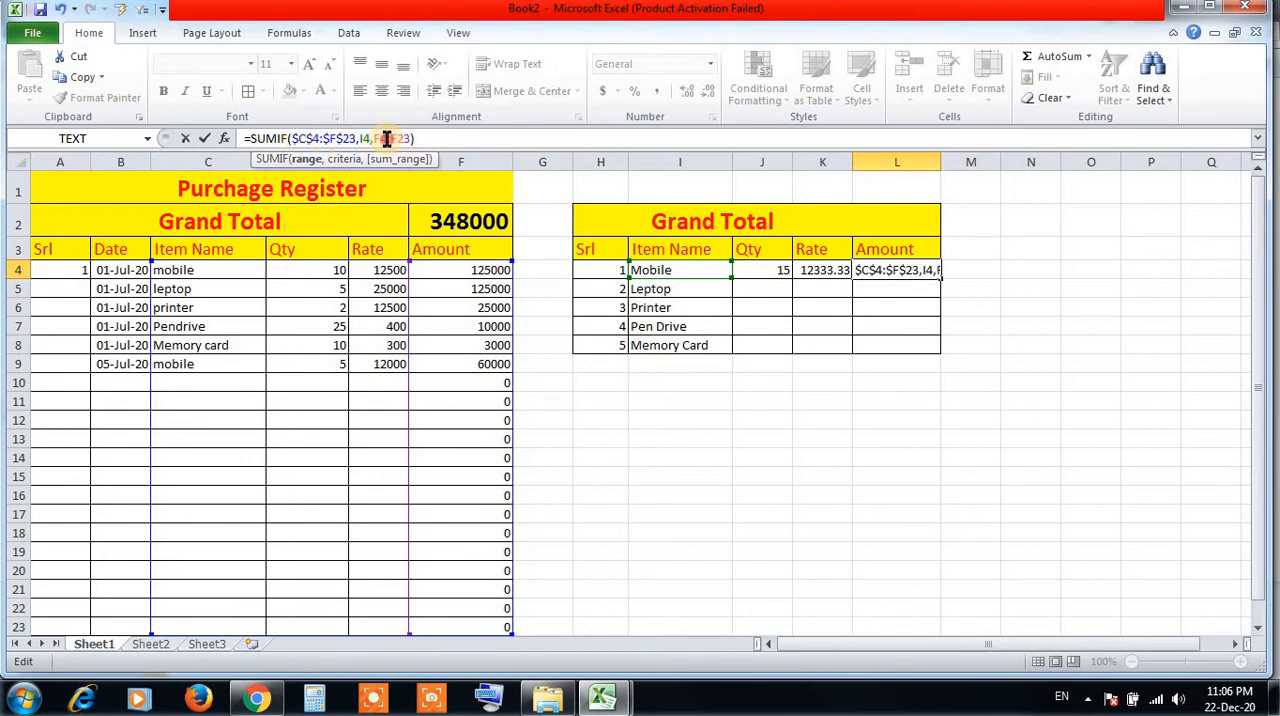
{"action": "key", "text": "F4"}
{"action": "double_click", "coordinate": [403, 139]}
{"action": "key", "text": "F4"}
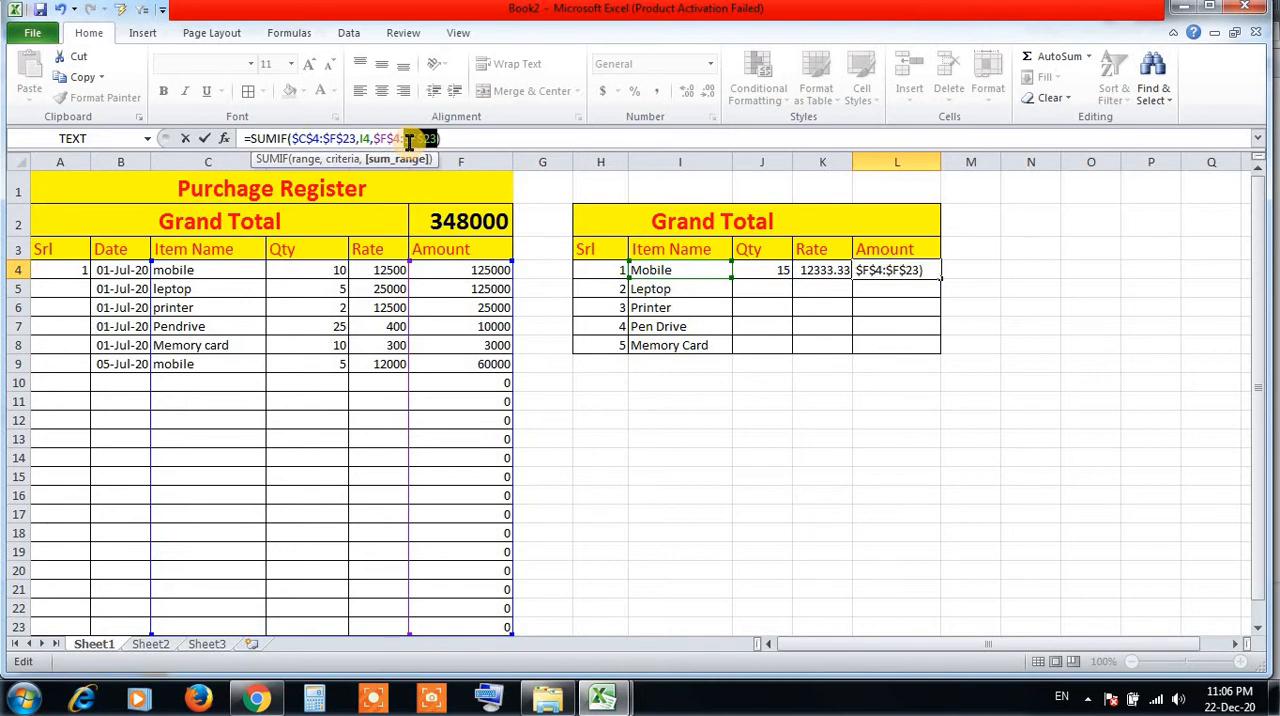
{"action": "key", "text": "Return"}
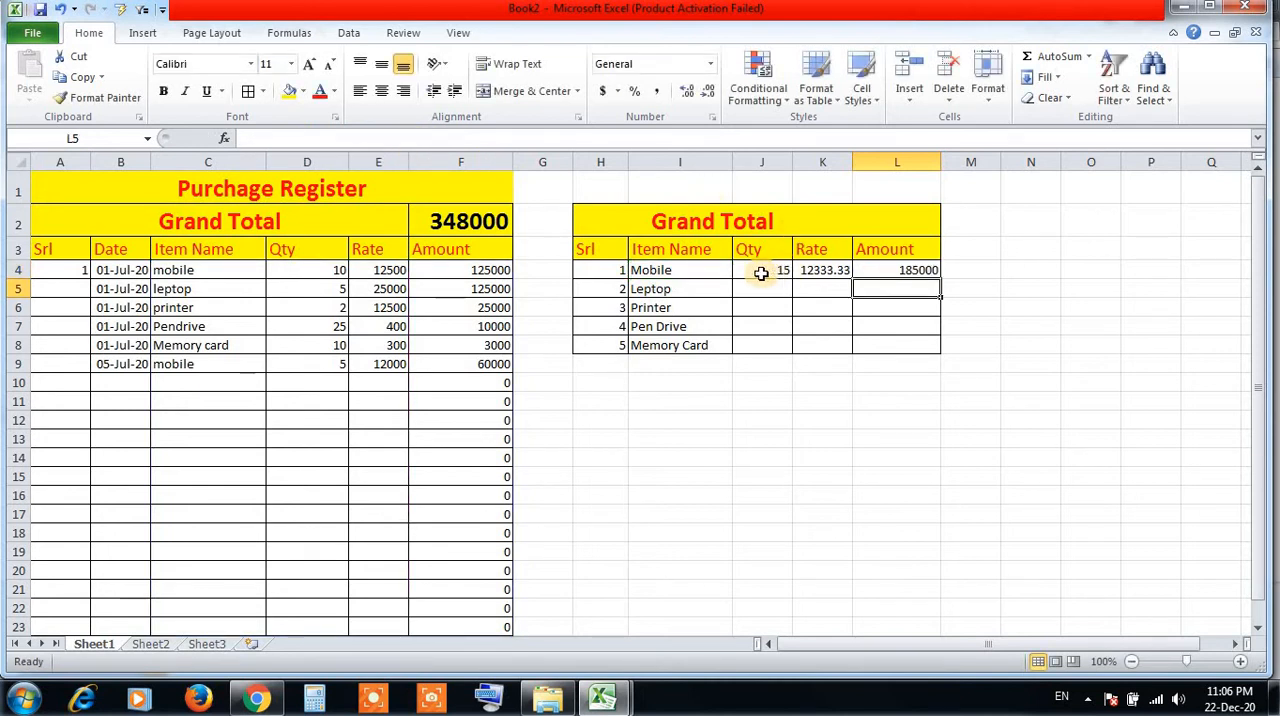
Copy the quantity, rate and amount formulas in J4:L4 down through row 8 of the item-wise table.
{"action": "left_click", "coordinate": [885, 266]}
{"action": "left_click_drag", "start_coordinate": [766, 268], "coordinate": [934, 350]}
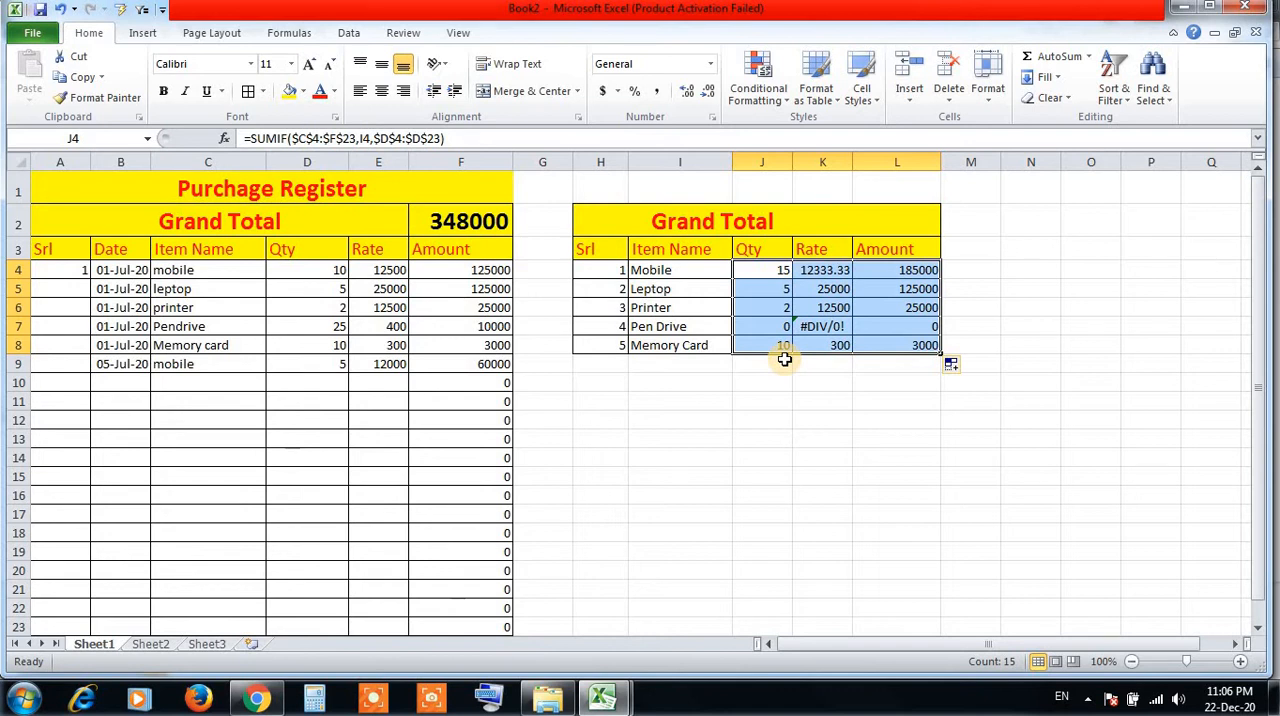
Calculate the item-wise Grand Total in L2 as the SUM of amounts L4 to L8, and widen the Rate column K.
{"action": "left_click", "coordinate": [905, 218]}
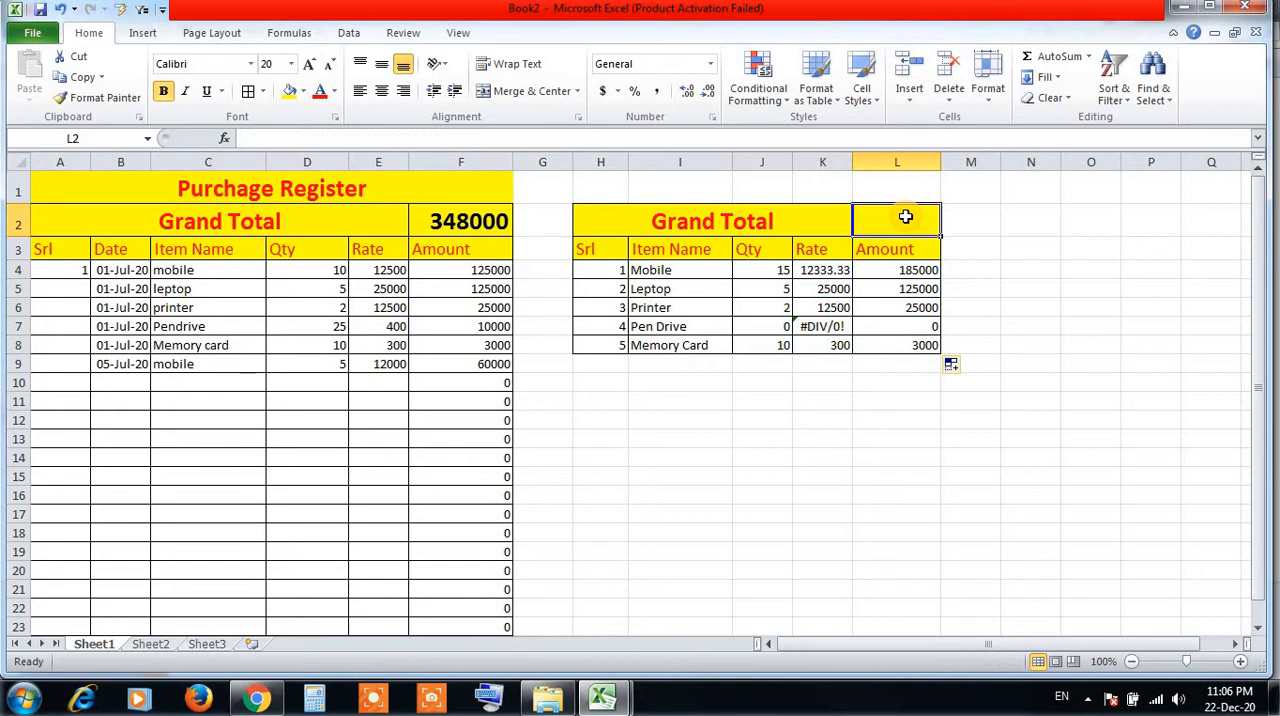
{"action": "type", "text": "="}
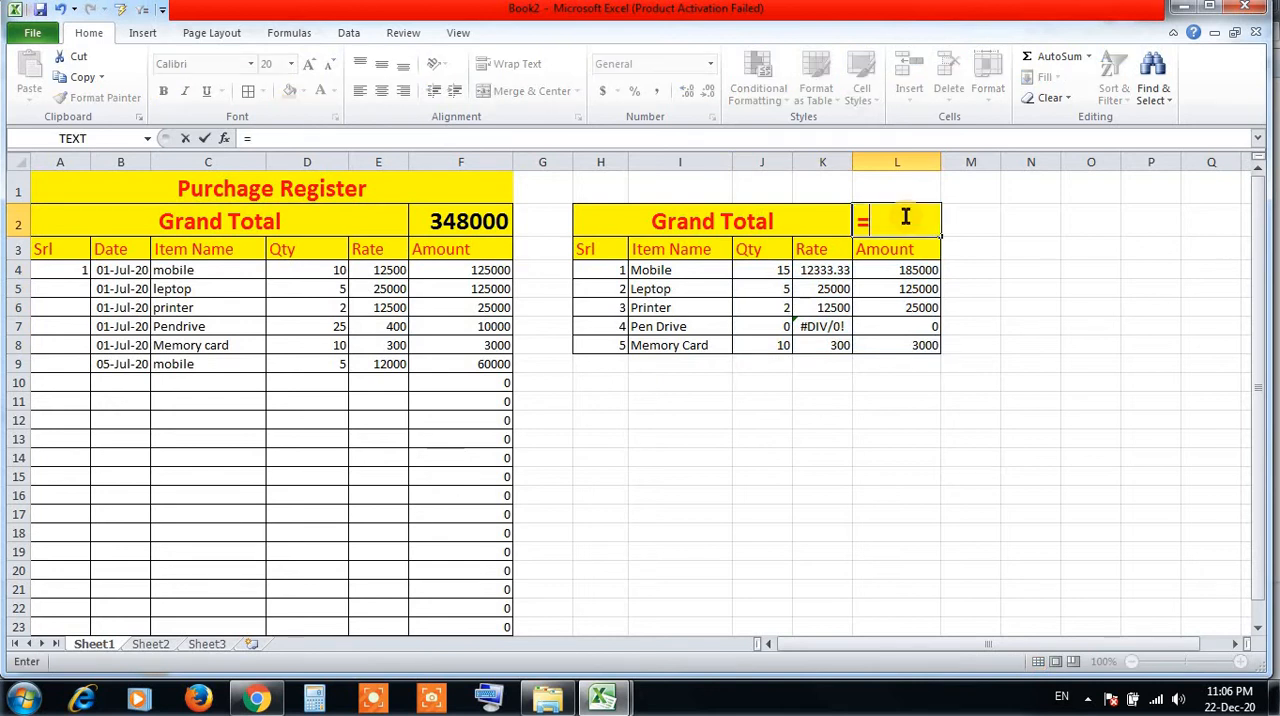
{"action": "type", "text": "sum"}
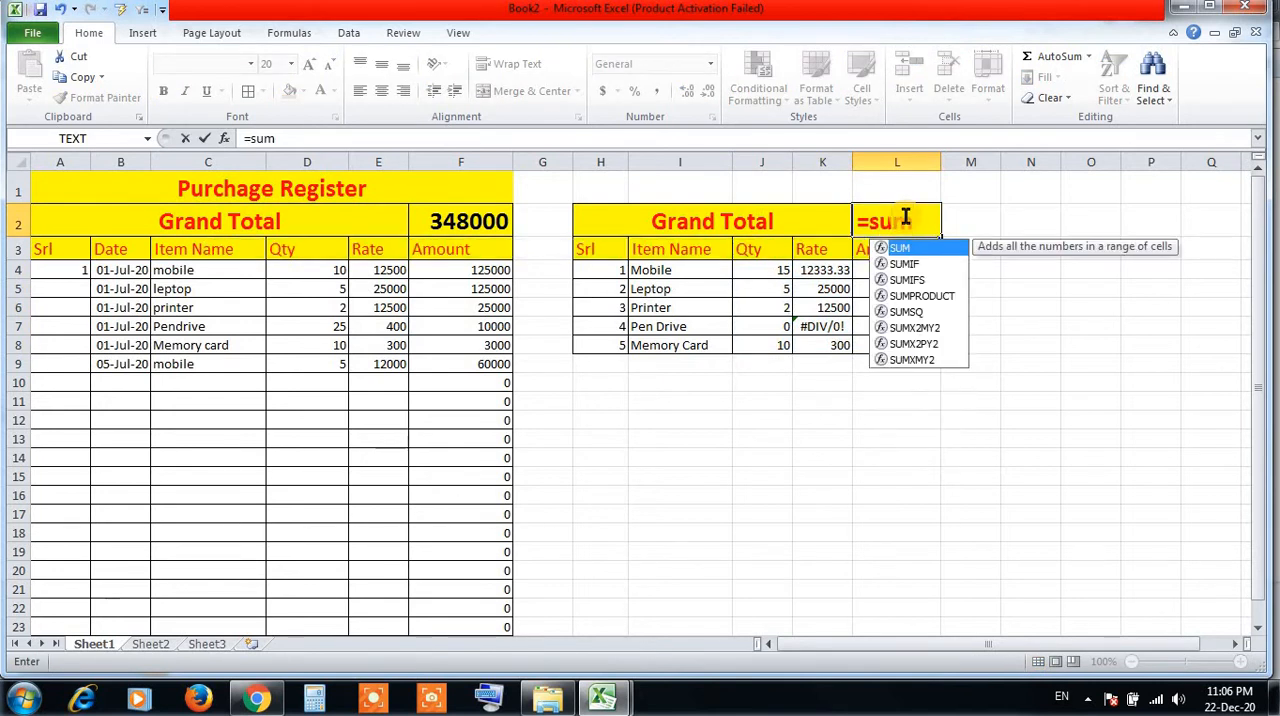
{"action": "type", "text": "("}
{"action": "left_click_drag", "start_coordinate": [896, 272], "coordinate": [895, 352]}
{"action": "key", "text": "Return"}
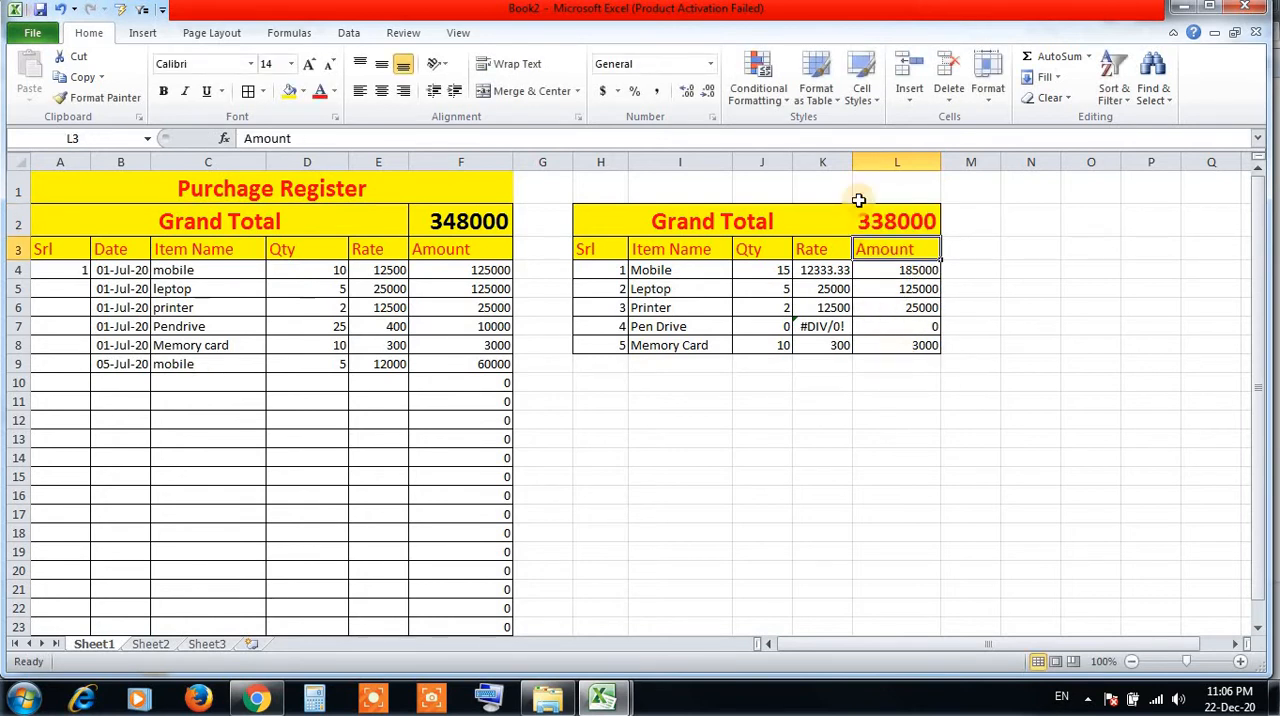
{"action": "left_click_drag", "start_coordinate": [852, 161], "coordinate": [870, 166]}
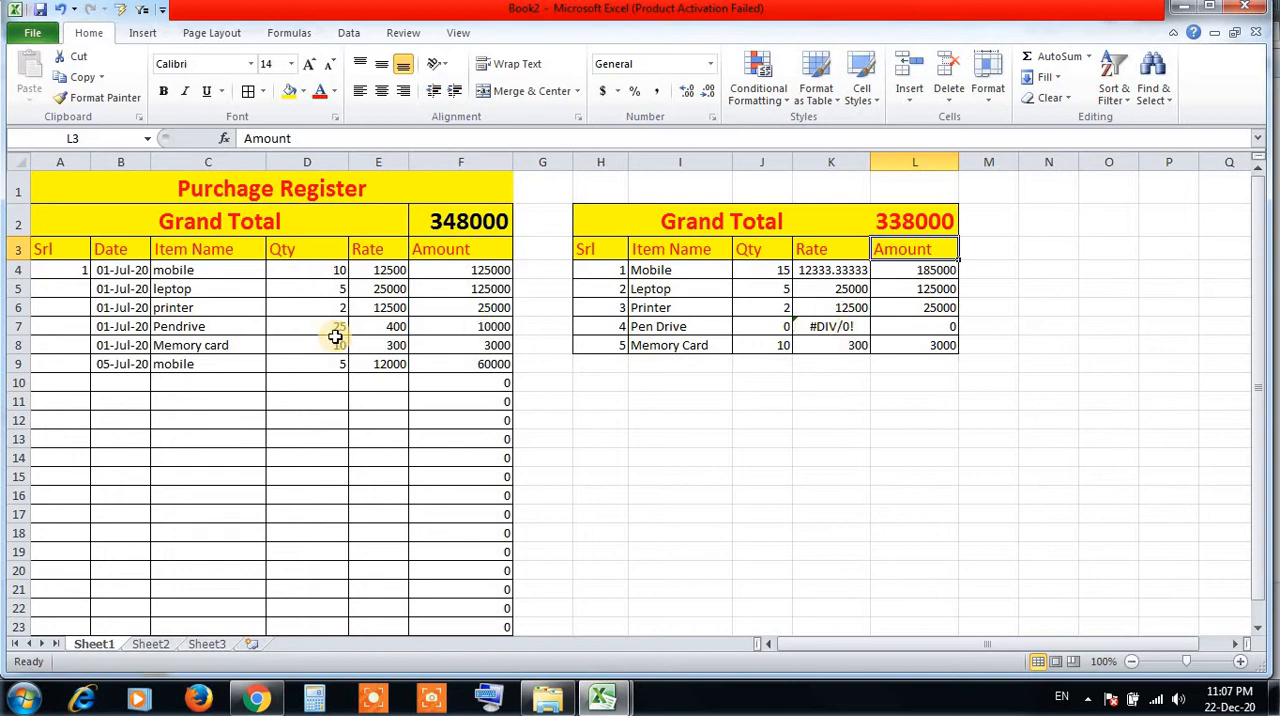
Correct the item name in C7 of the purchase table to Pen drive so it matches the item-wise table.
{"action": "left_click", "coordinate": [686, 328]}
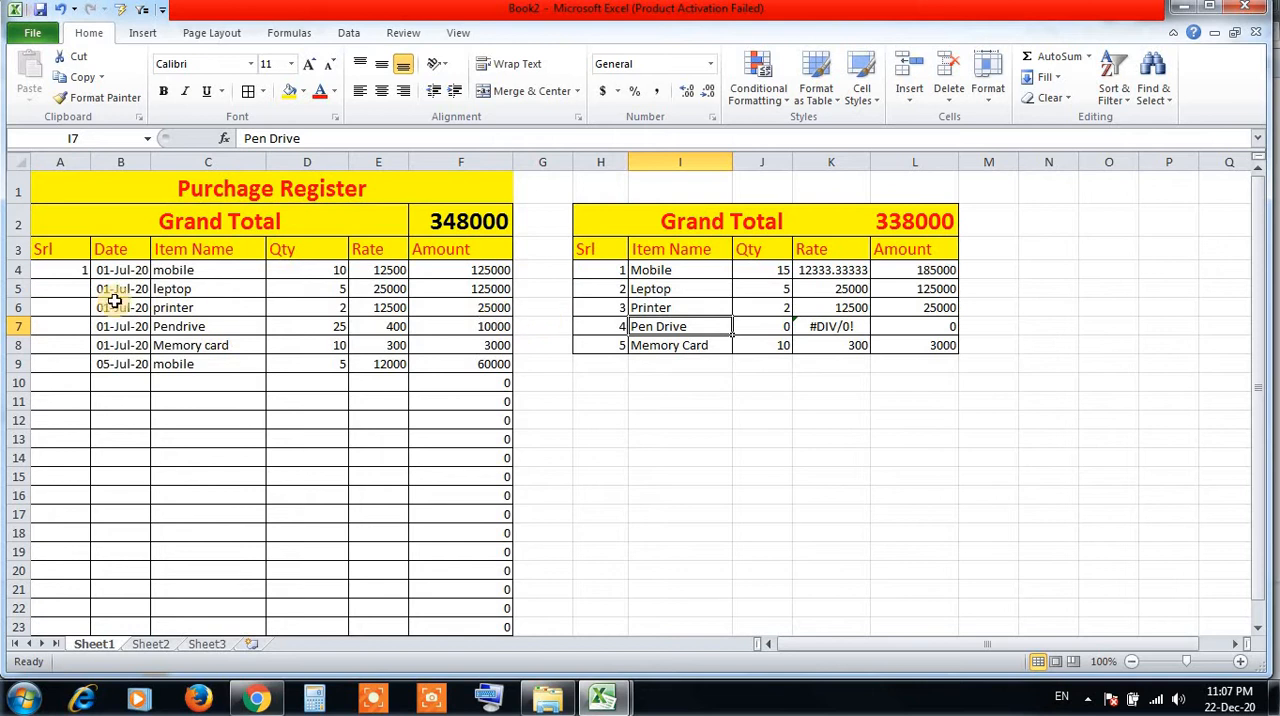
{"action": "double_click", "coordinate": [175, 327]}
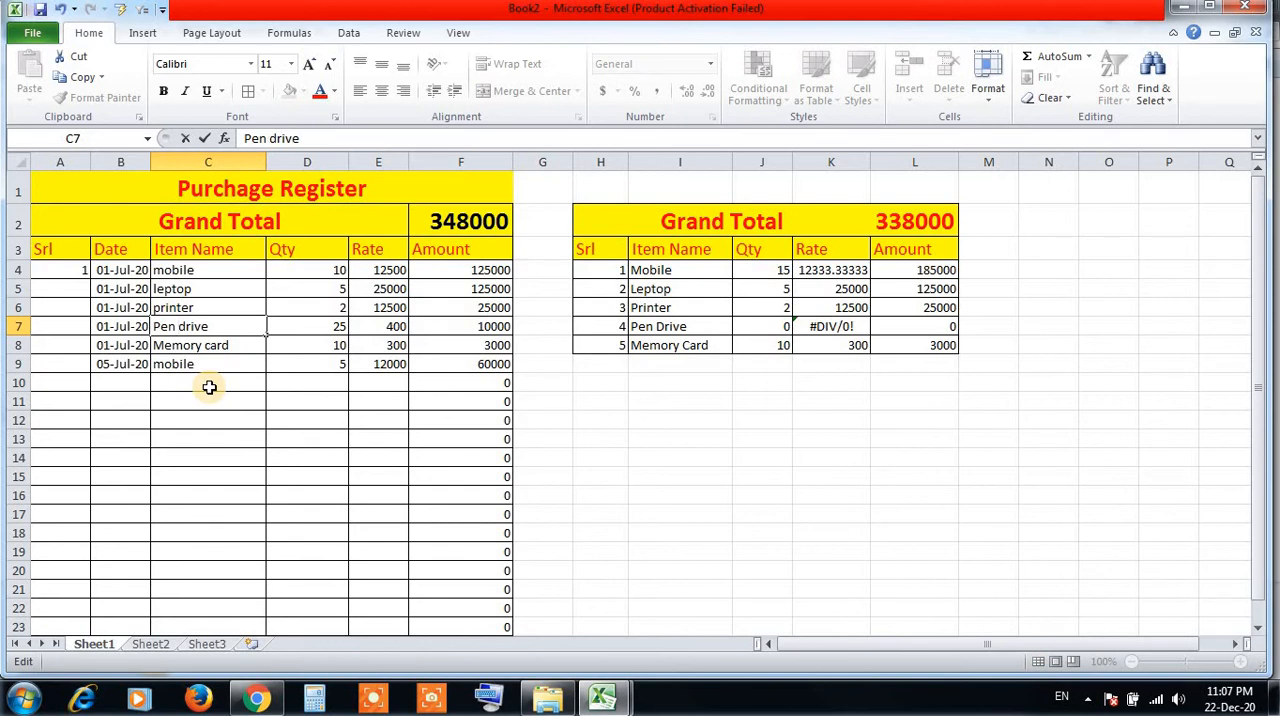
{"action": "key", "text": "Return"}
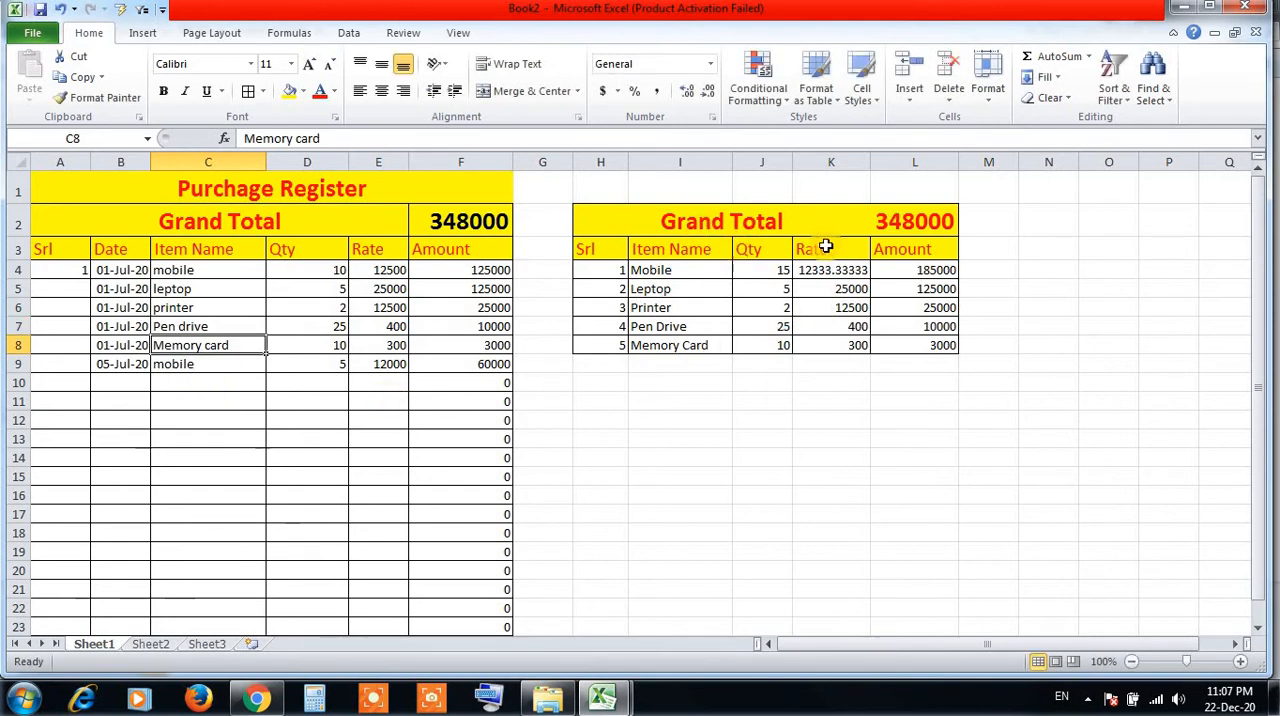
{"action": "left_click", "coordinate": [843, 327]}
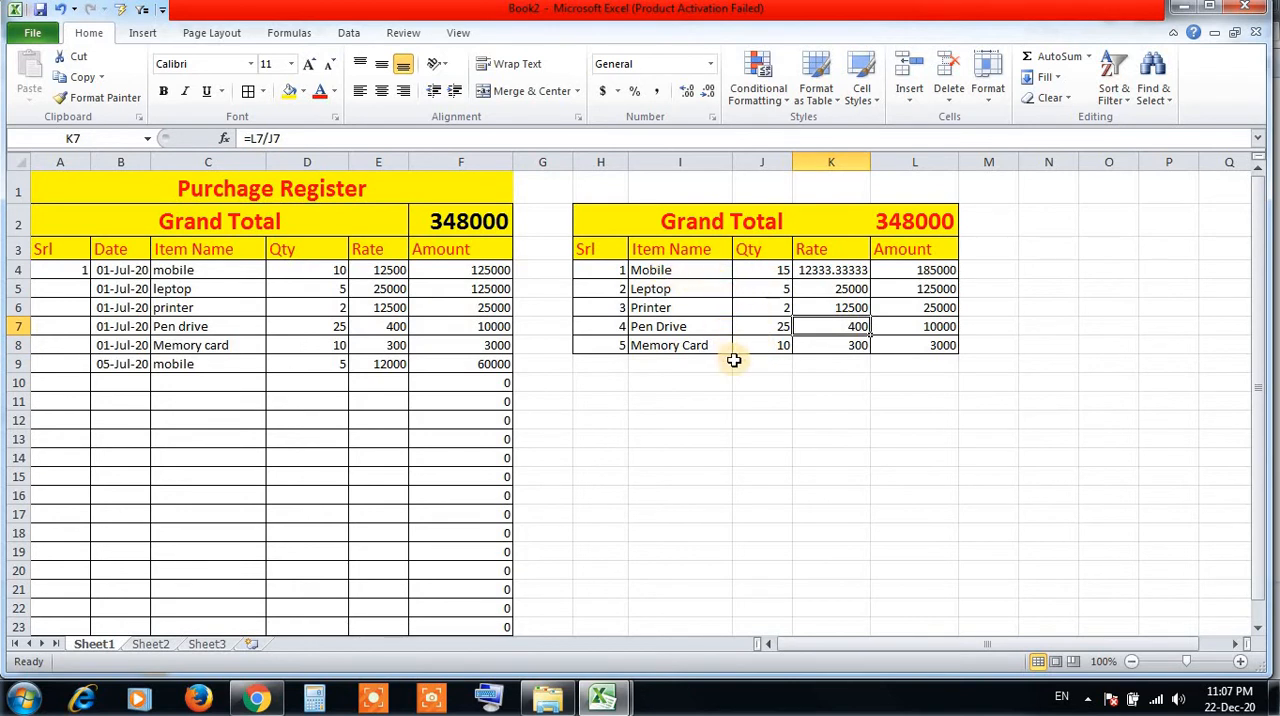
{"action": "left_click", "coordinate": [757, 342]}
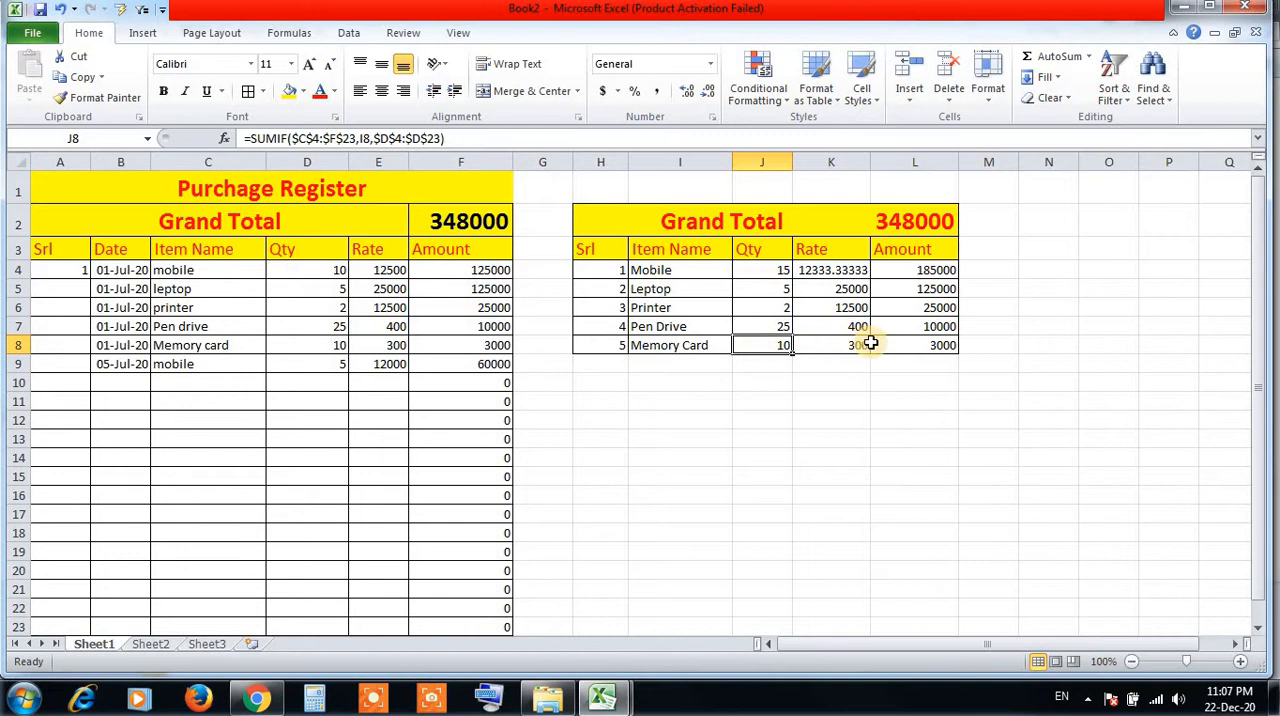
Add a Memory card purchase in row 10 of the purchase table with quantity 5 and rate 400.
{"action": "left_click", "coordinate": [168, 383]}
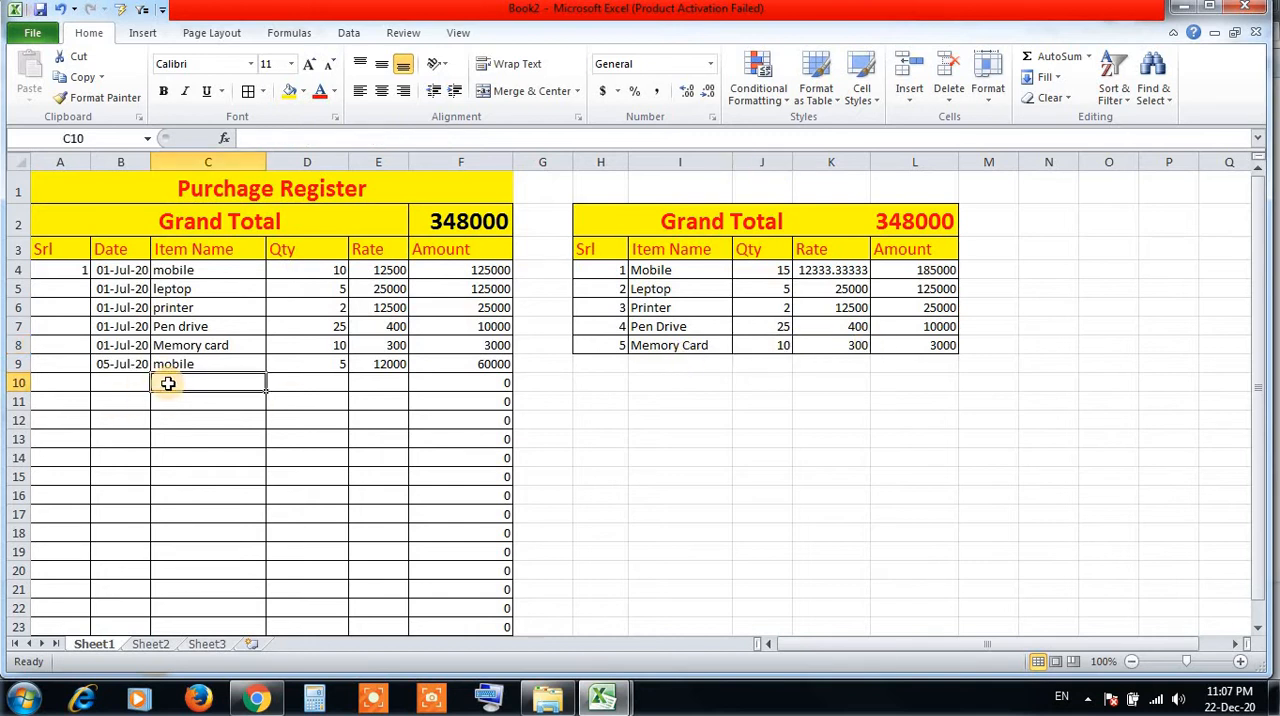
{"action": "type", "text": "m"}
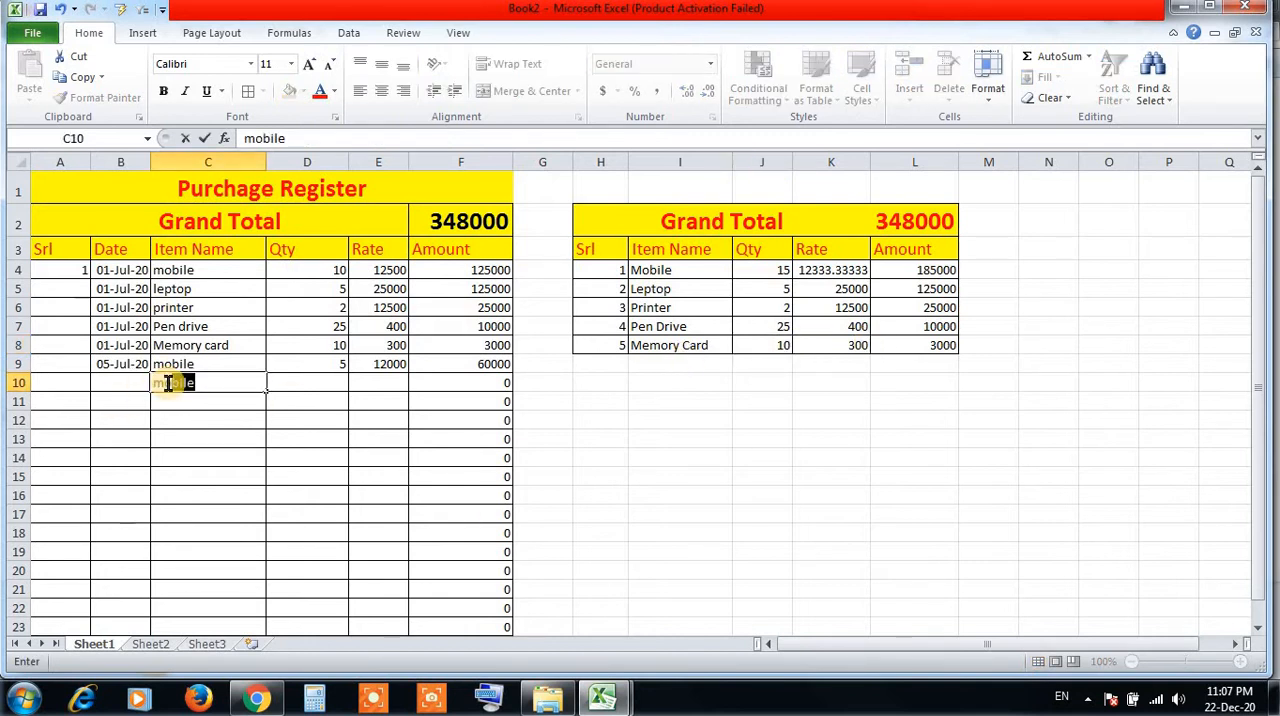
{"action": "type", "text": "o"}
{"action": "key", "text": "BackSpace"}
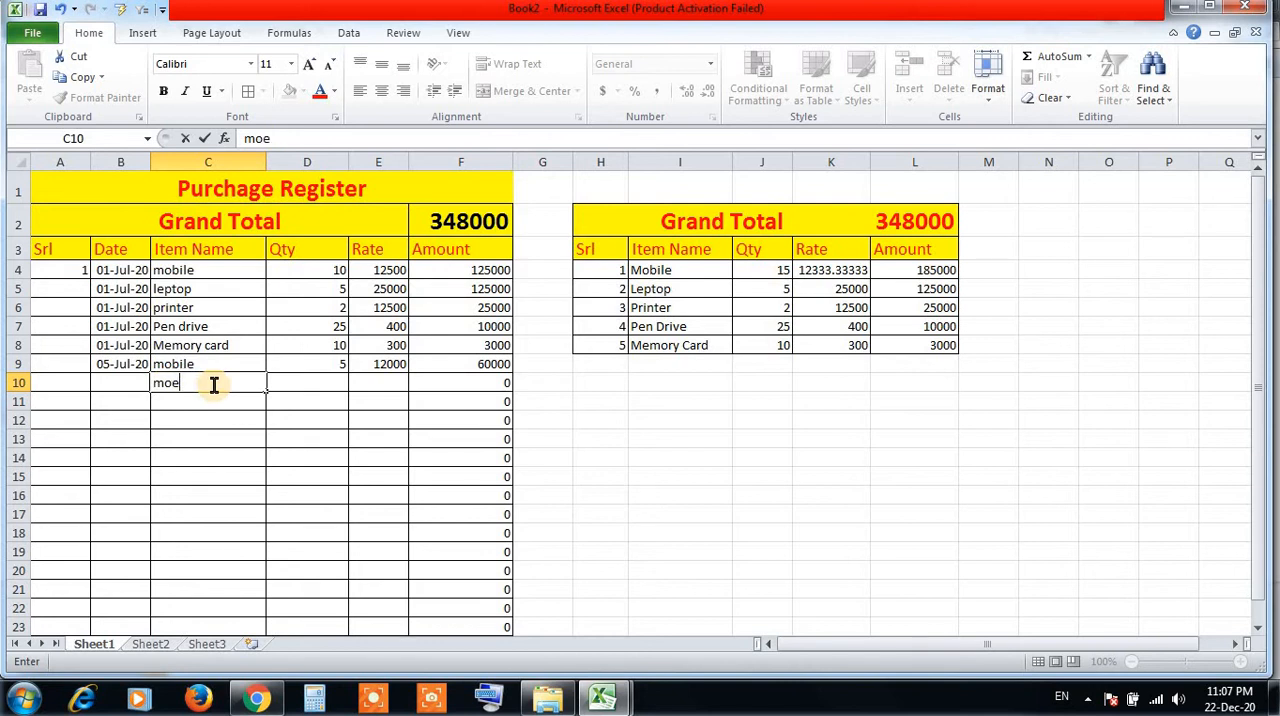
{"action": "type", "text": "e"}
{"action": "key", "text": "Tab"}
{"action": "type", "text": "5"}
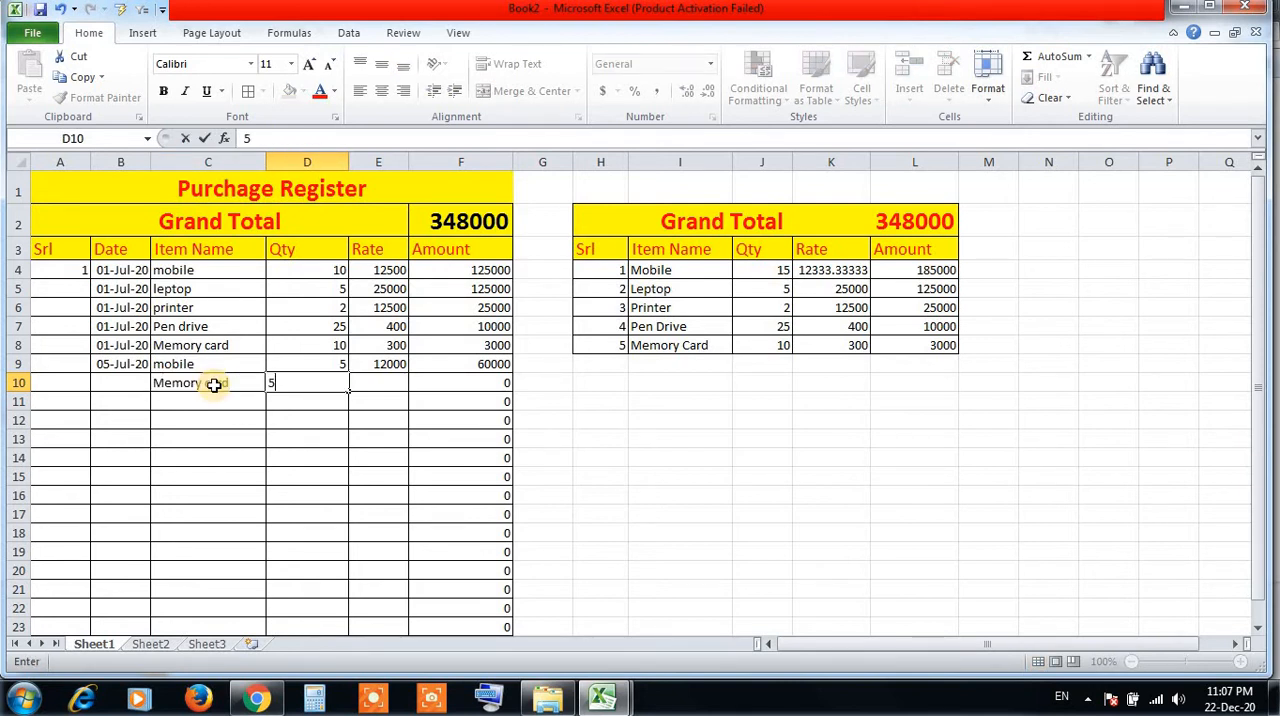
{"action": "key", "text": "Tab"}
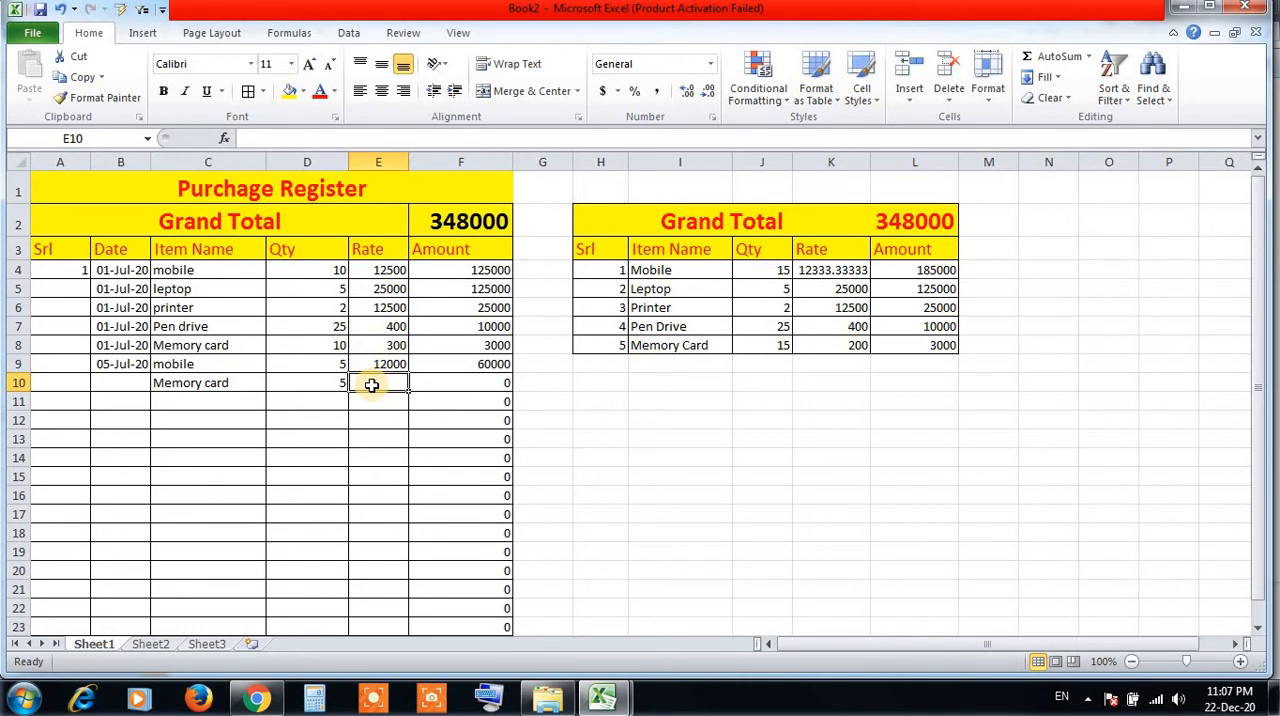
{"action": "type", "text": "400"}
{"action": "key", "text": "Return"}
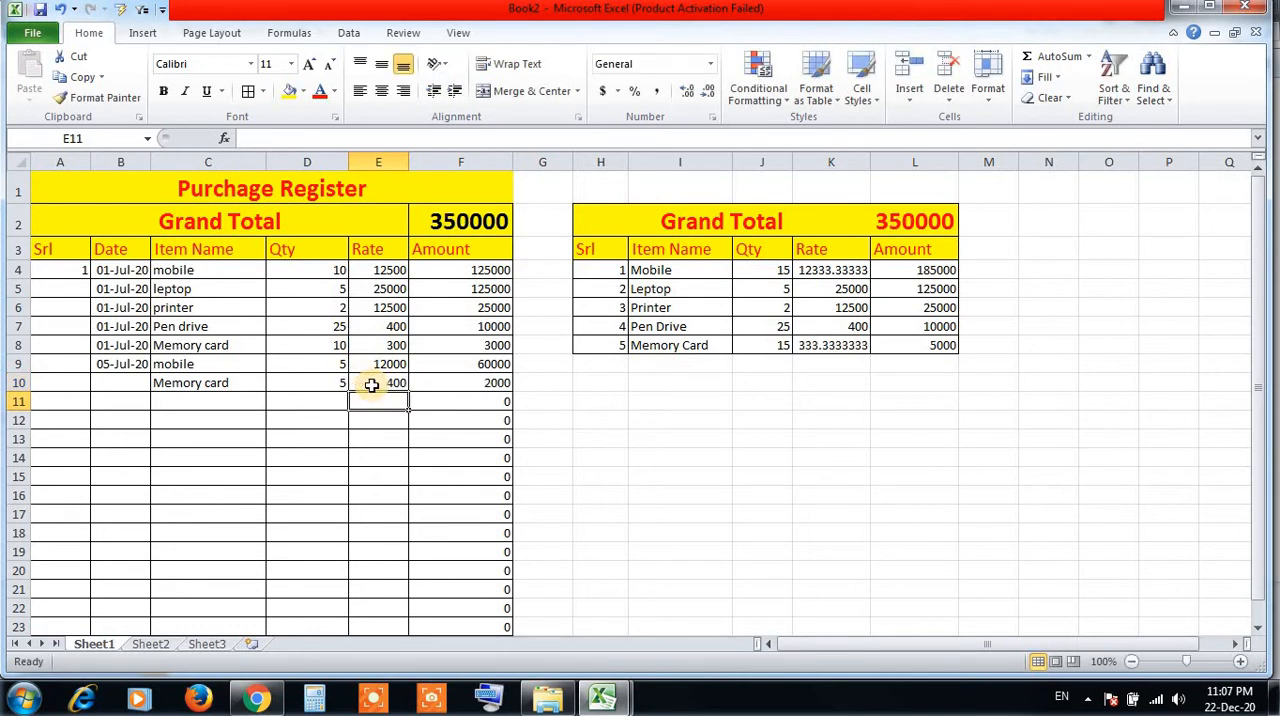
{"action": "left_click", "coordinate": [836, 345]}
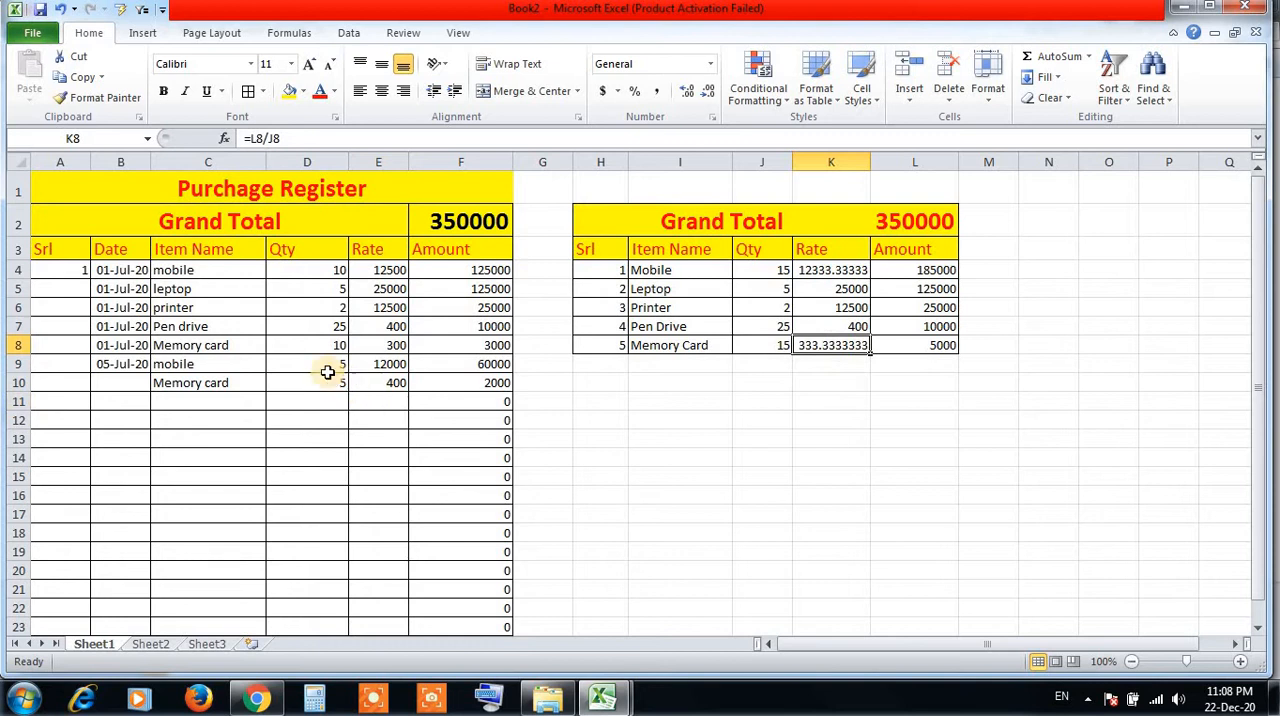
{"action": "left_click", "coordinate": [900, 341]}
{"action": "left_click", "coordinate": [658, 383]}
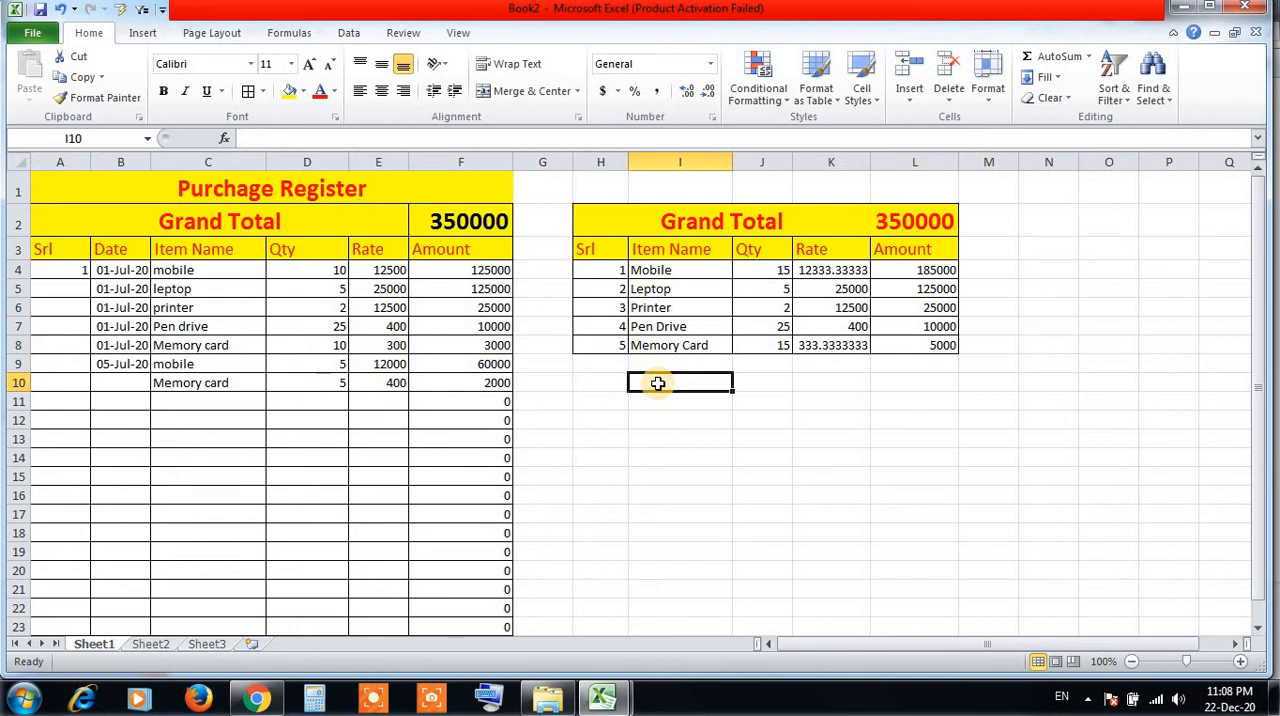
Rename Sheet1, which holds the purchase table, as purchage.
{"action": "double_click", "coordinate": [106, 645]}
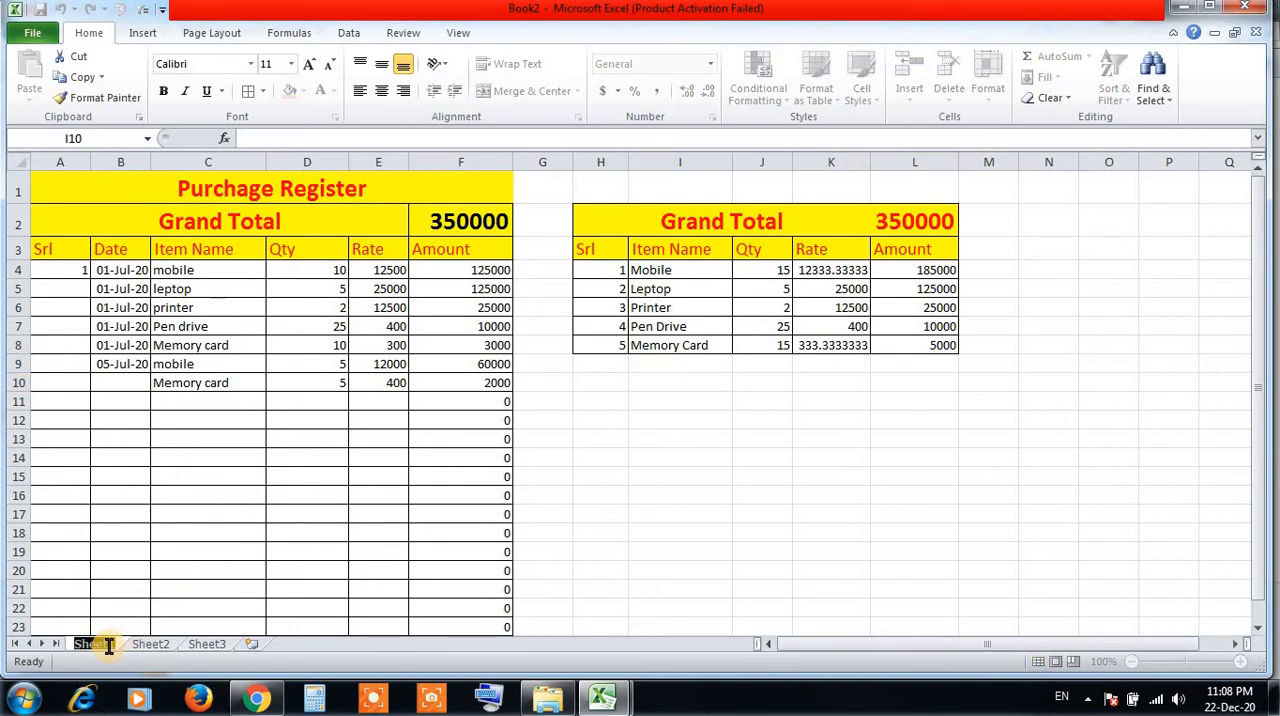
{"action": "type", "text": "purch"}
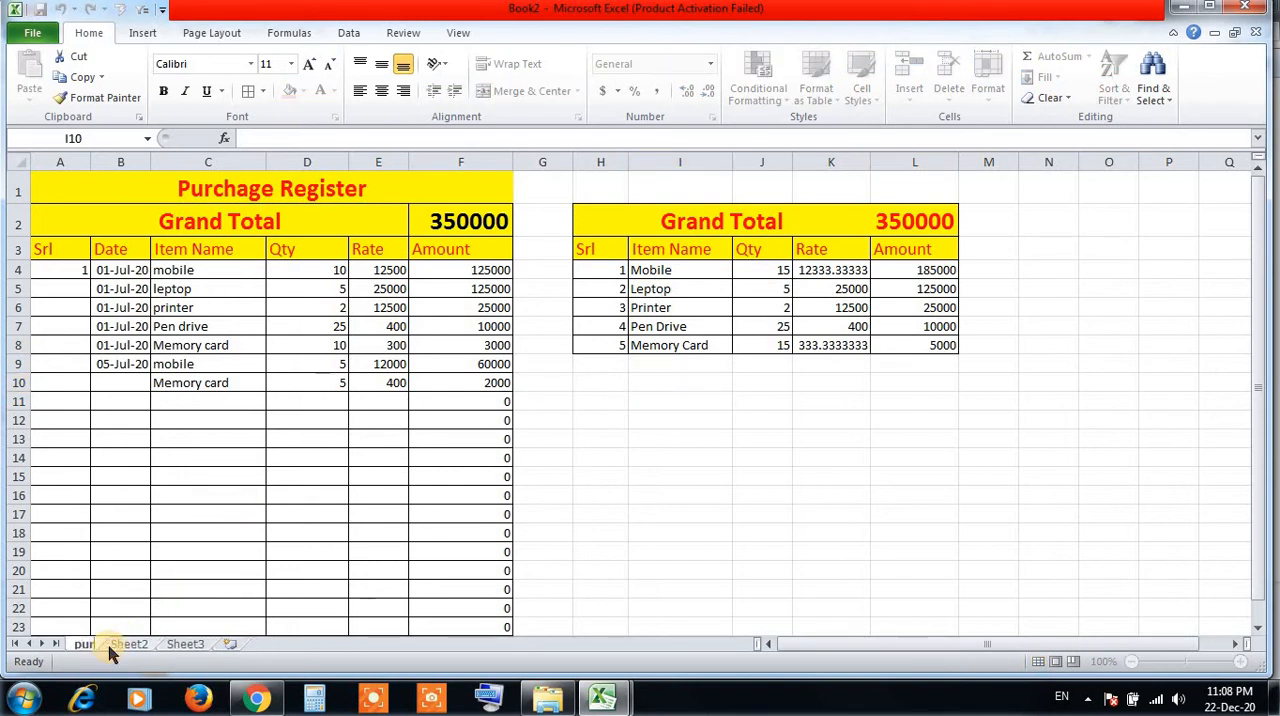
{"action": "type", "text": "age"}
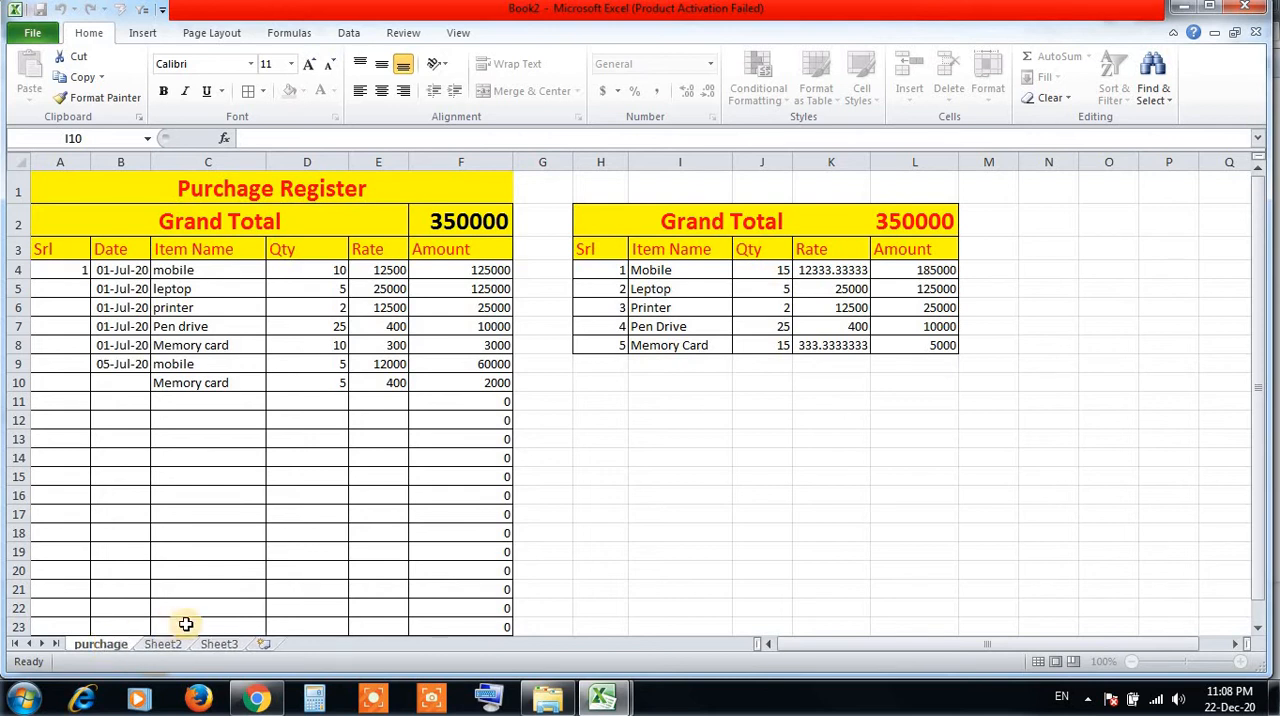
Rename Sheet2 as sale registeer.
{"action": "left_click", "coordinate": [167, 645]}
{"action": "double_click", "coordinate": [165, 644]}
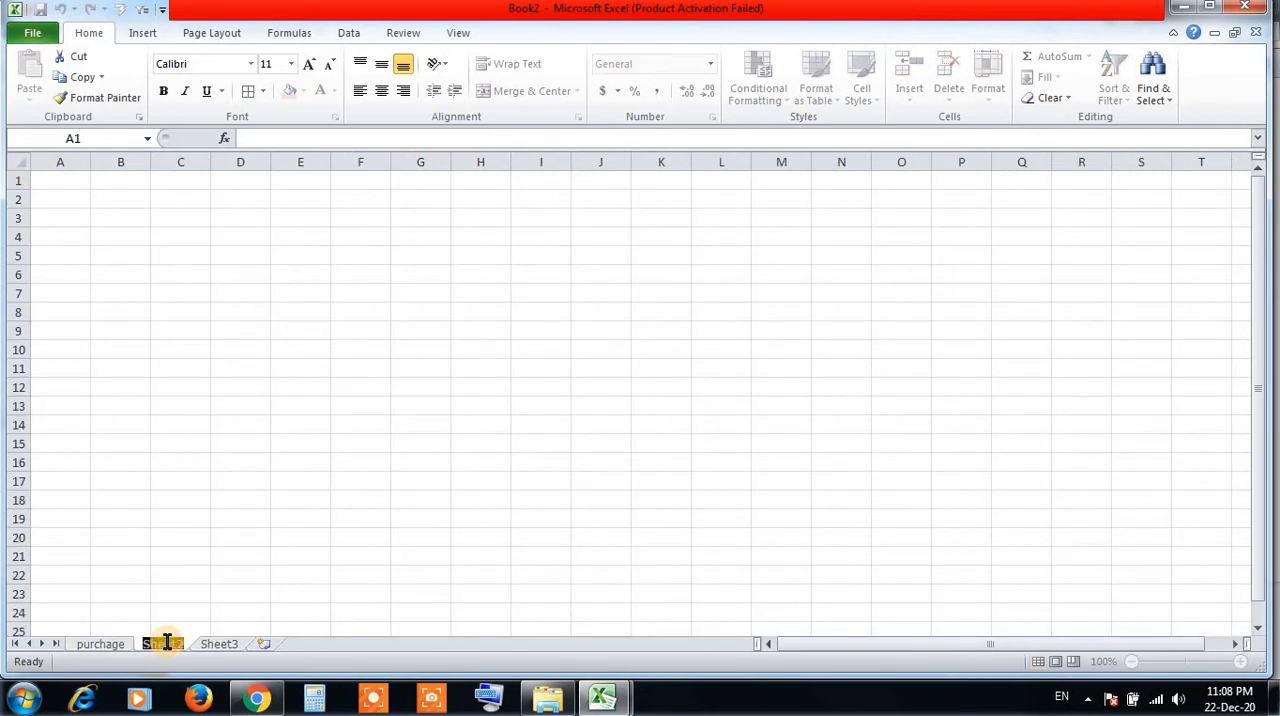
{"action": "type", "text": "salesreg"}
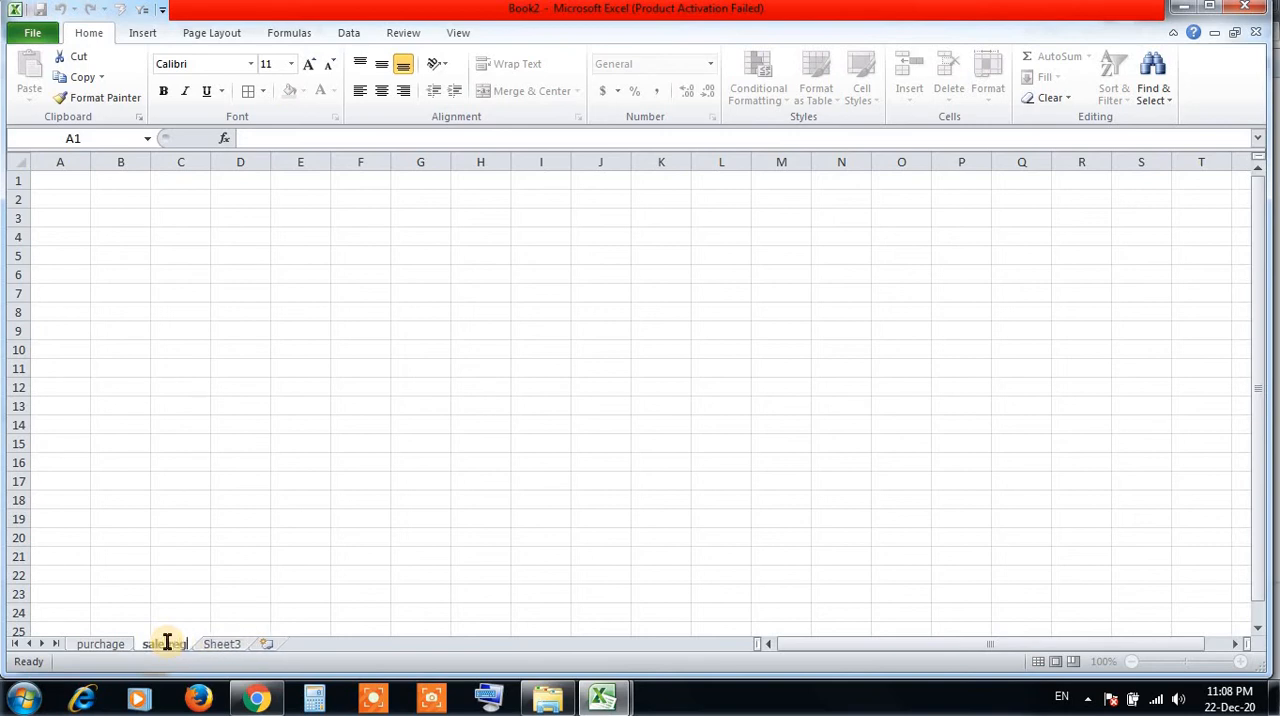
{"action": "type", "text": "isteer"}
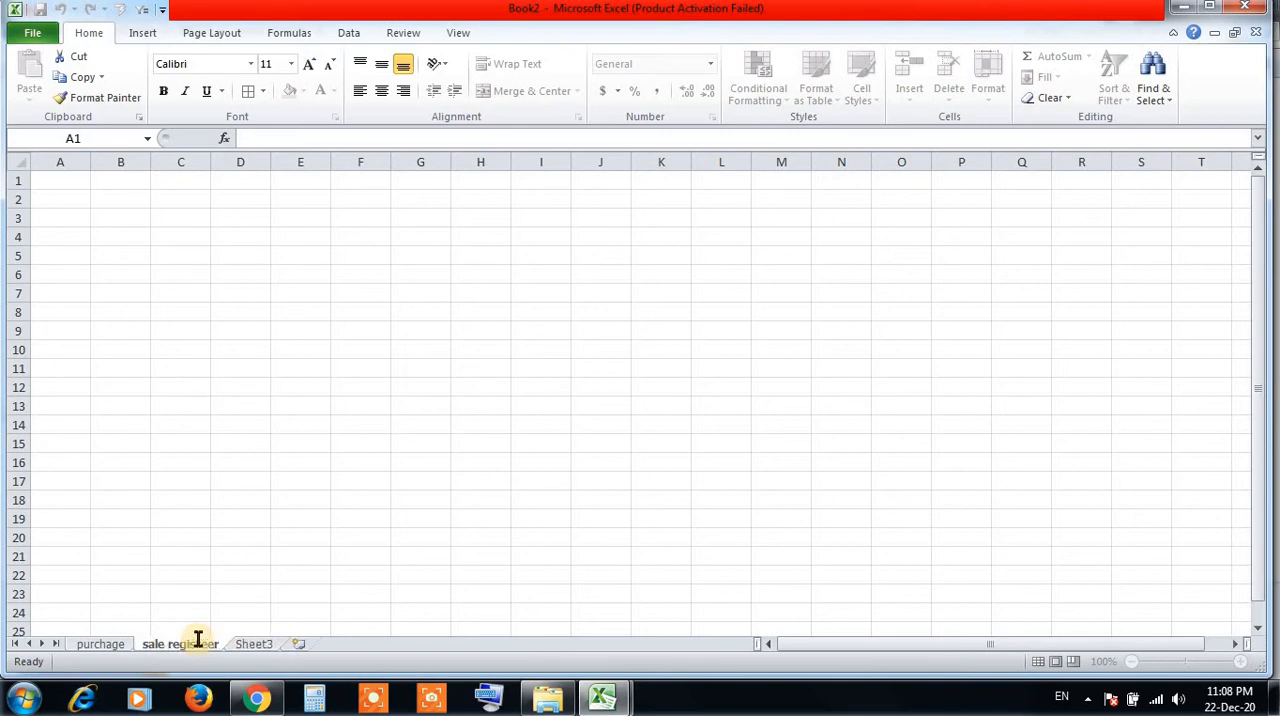
Rename Sheet3 as clossing.
{"action": "left_click", "coordinate": [255, 647]}
{"action": "double_click", "coordinate": [255, 645]}
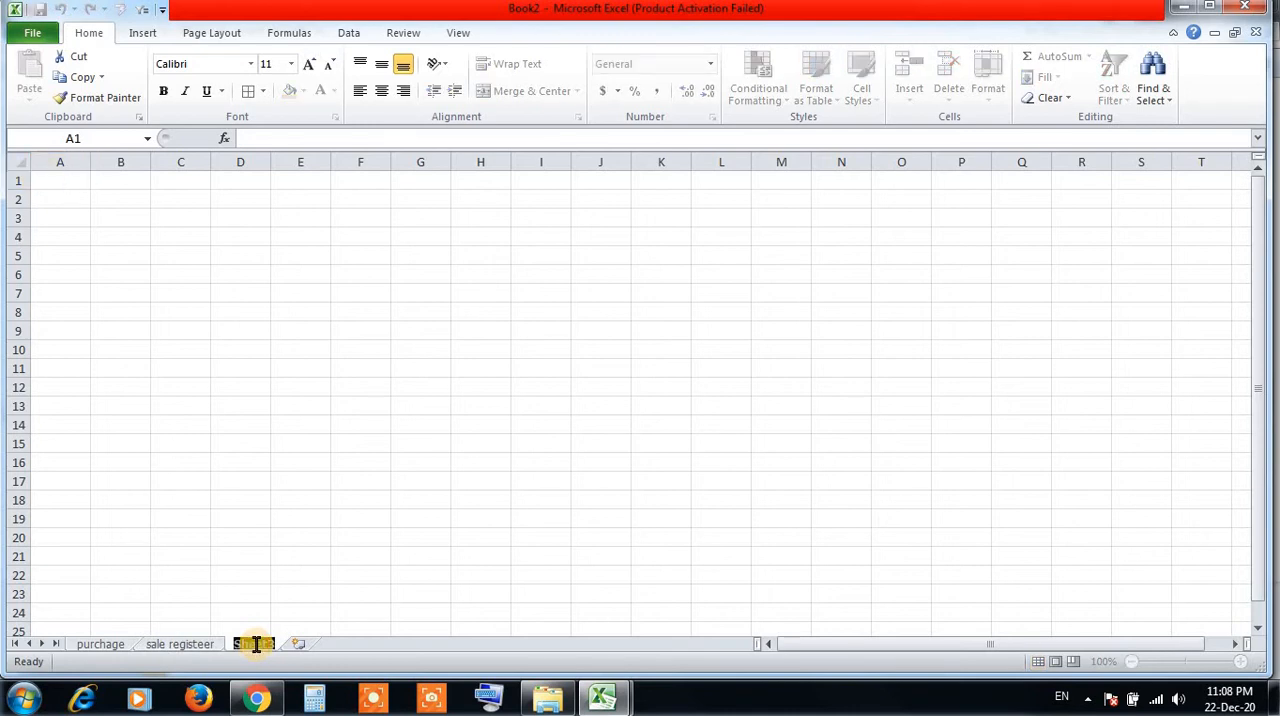
{"action": "type", "text": "closing"}
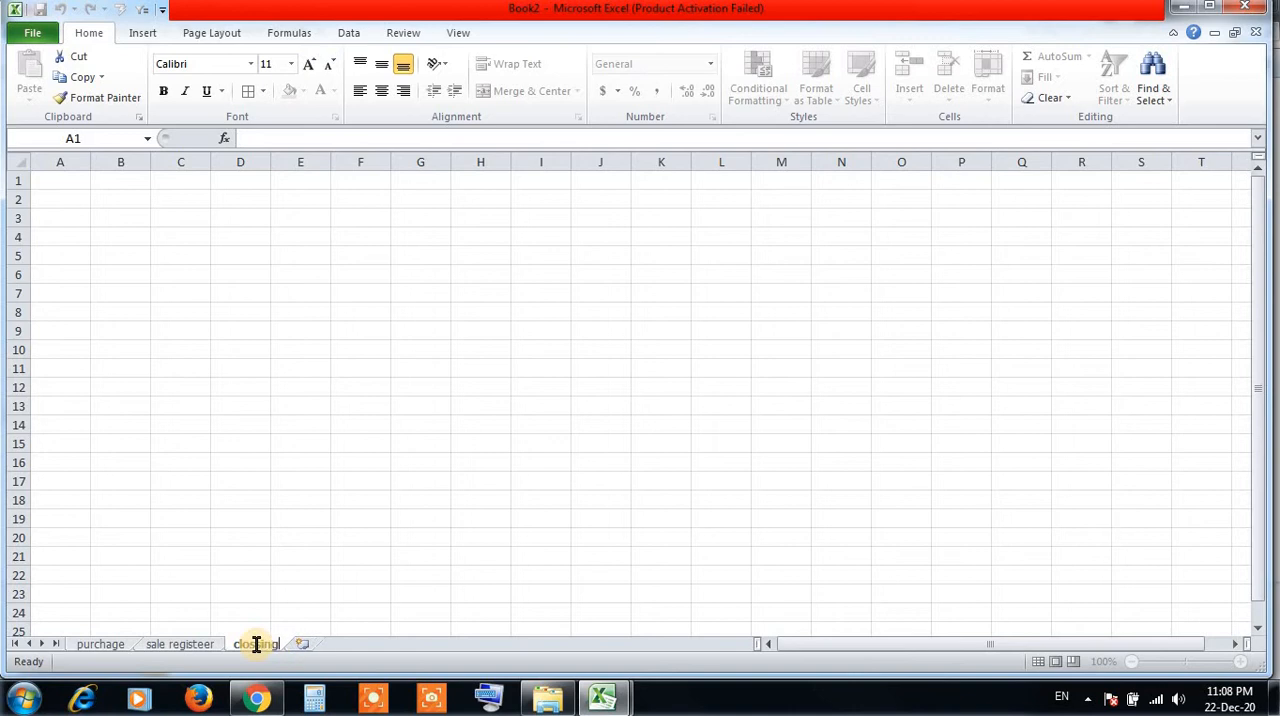
{"action": "key", "text": "Return"}
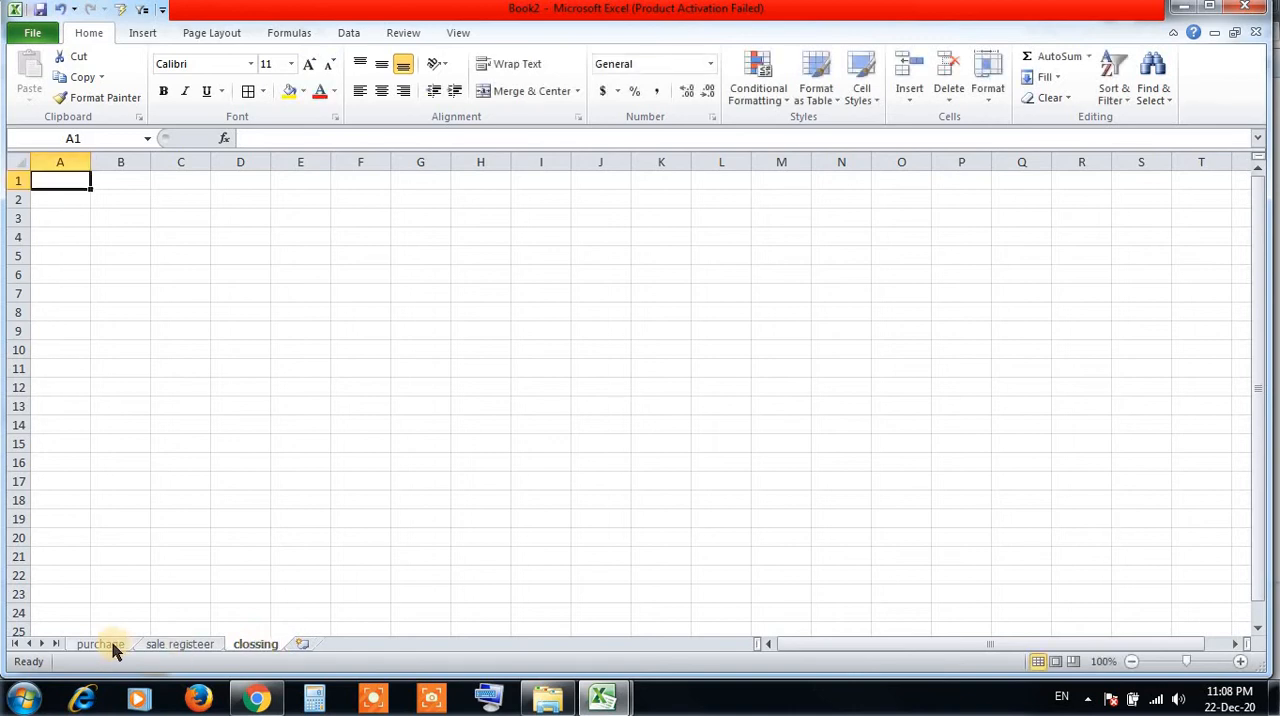
On the purchage sheet, draw a rounded rectangle about 1.73" wide and 0.24" high across G1 to I1, above the item-wise table.
{"action": "left_click", "coordinate": [110, 648]}
{"action": "left_click", "coordinate": [563, 407]}
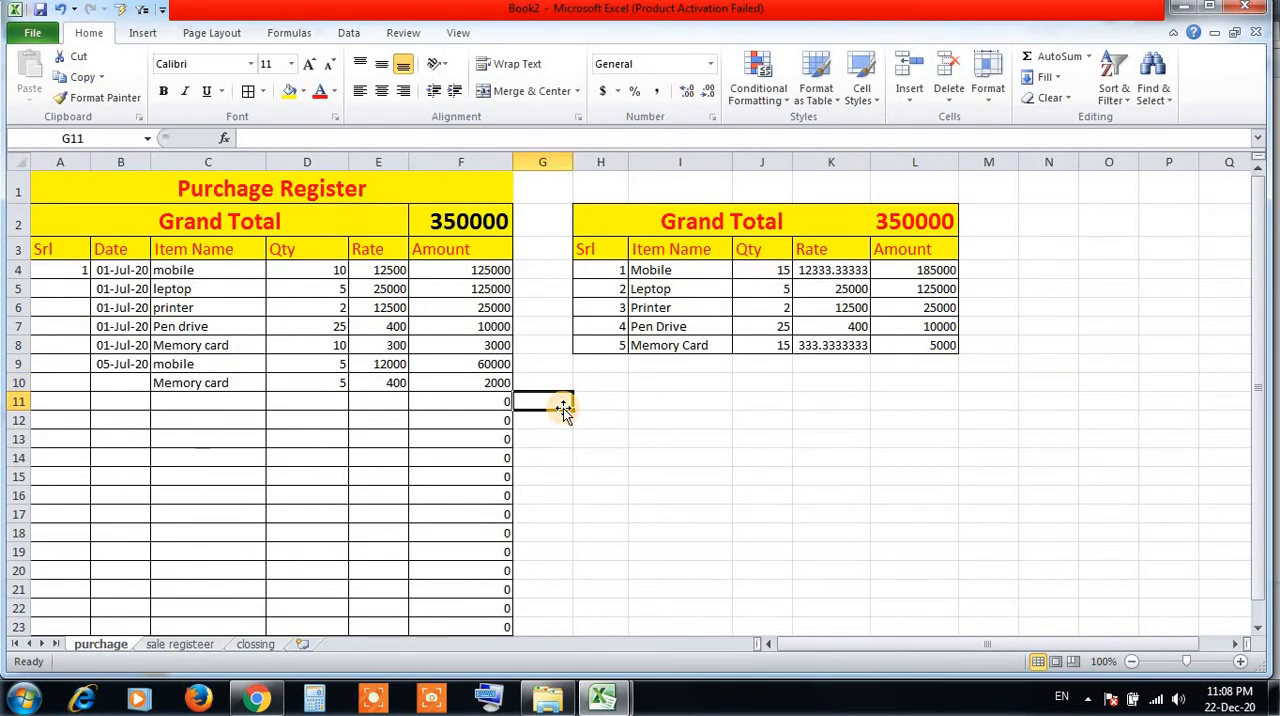
{"action": "left_click", "coordinate": [660, 184]}
{"action": "left_click", "coordinate": [589, 395]}
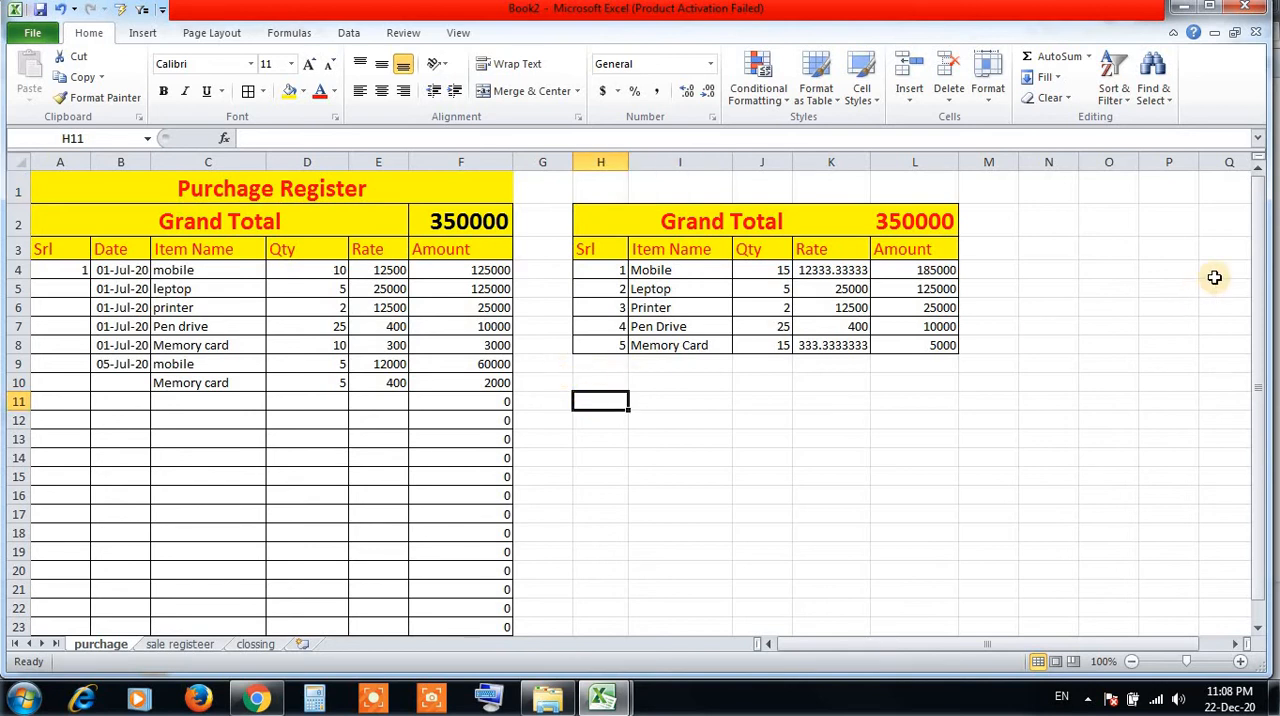
{"action": "left_click", "coordinate": [549, 269]}
{"action": "left_click", "coordinate": [142, 33]}
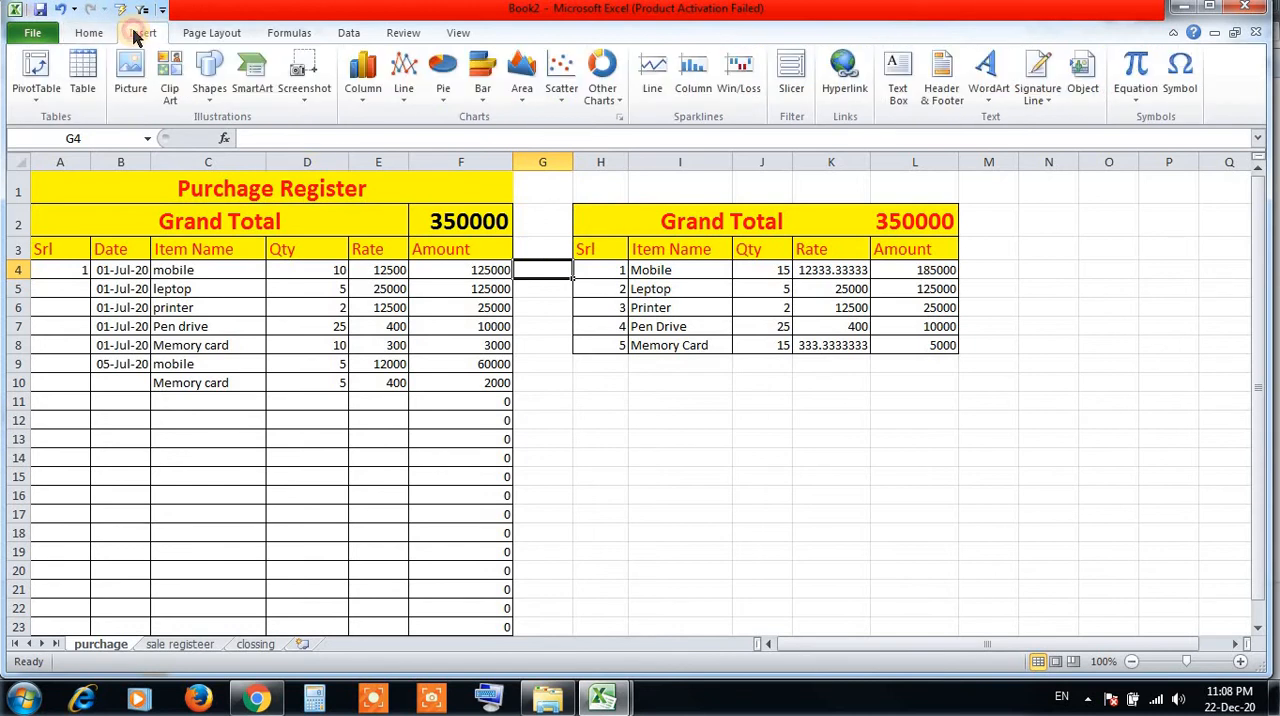
{"action": "left_click", "coordinate": [215, 90]}
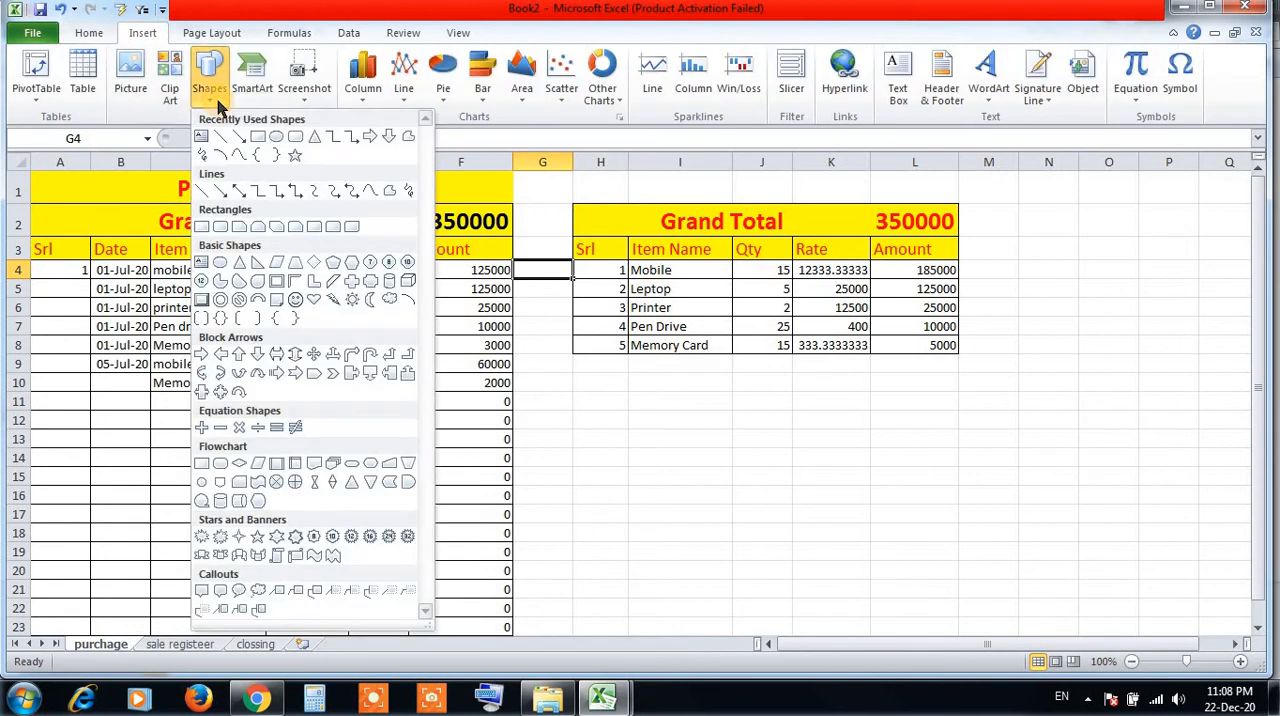
{"action": "left_click", "coordinate": [294, 138]}
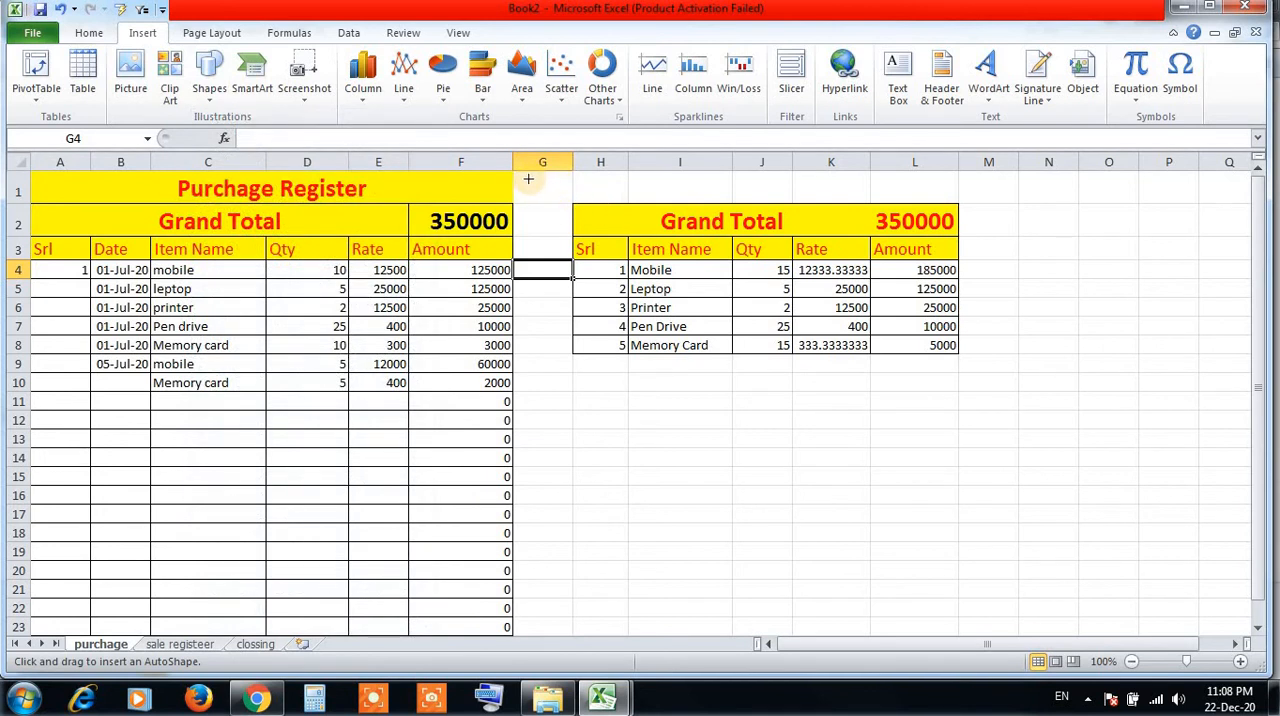
{"action": "mouse_move", "coordinate": [526, 177]}
{"action": "left_mouse_down"}
{"action": "mouse_move", "coordinate": [685, 199]}
{"action": "mouse_move", "coordinate": [609, 177]}
{"action": "mouse_move", "coordinate": [603, 191]}
{"action": "left_mouse_up"}
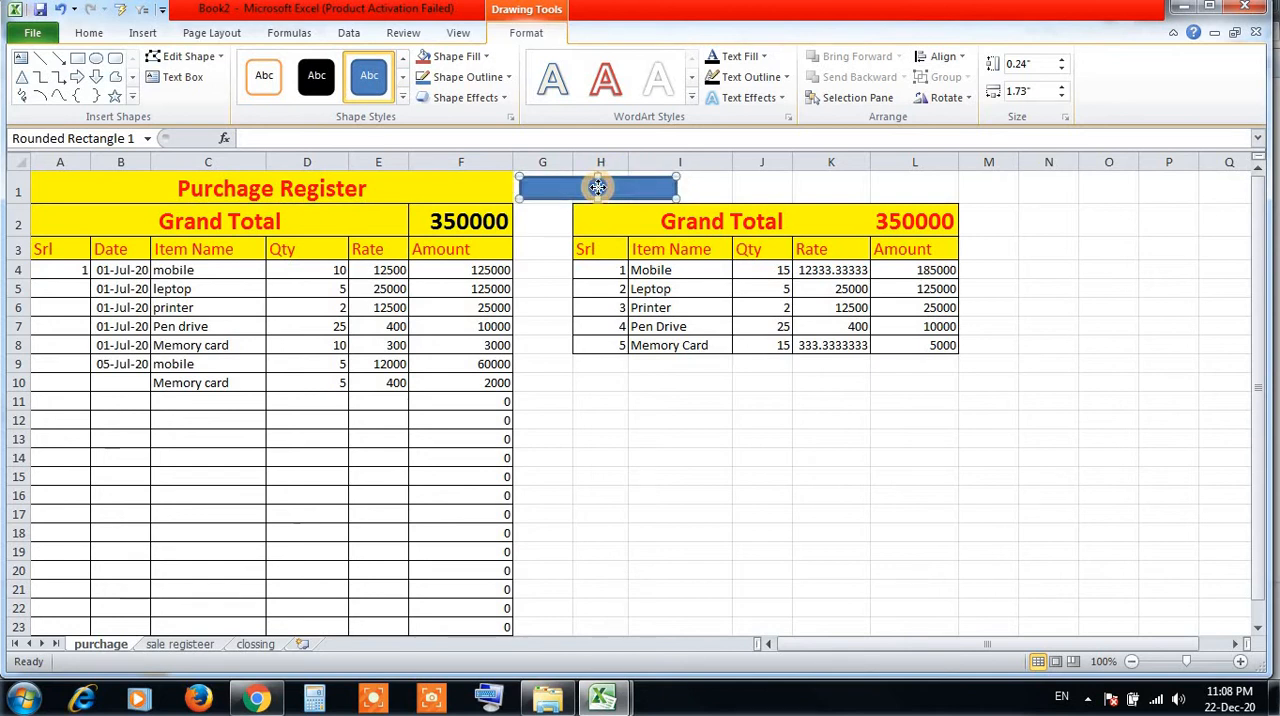
Open the text of the rounded rectangle in row 1 for editing.
{"action": "right_click", "coordinate": [598, 187]}
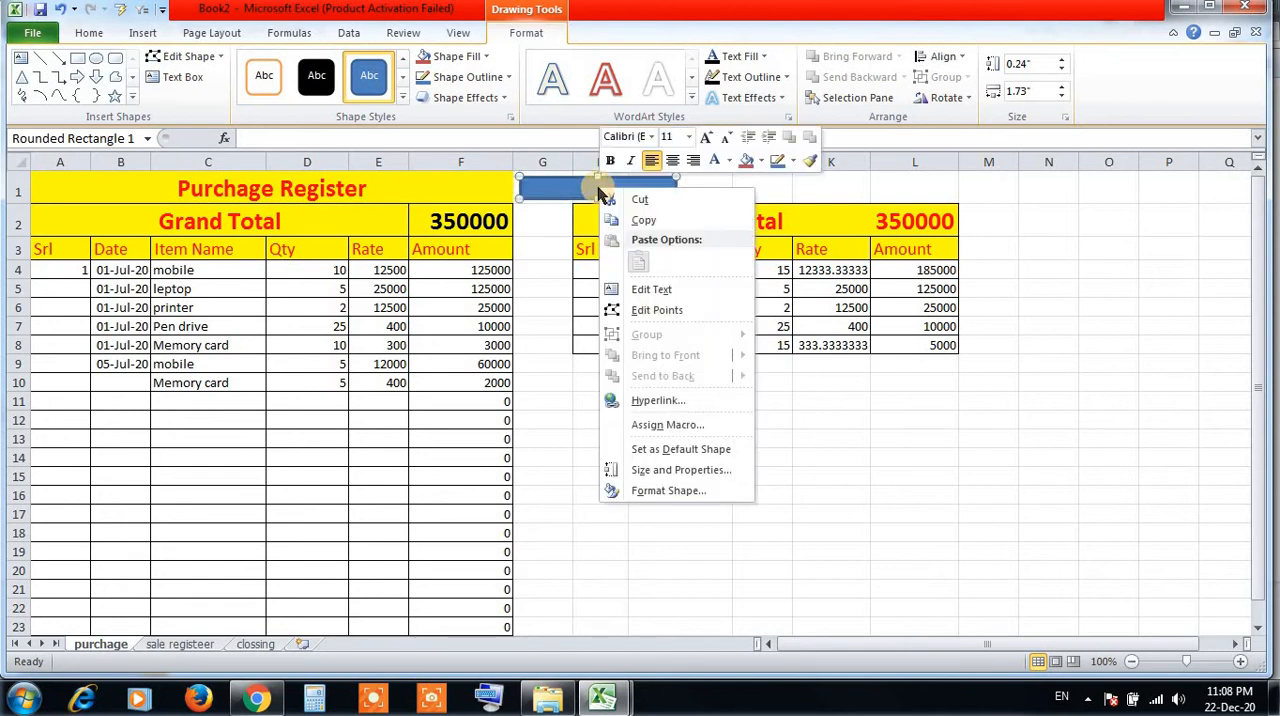
{"action": "left_click", "coordinate": [668, 289]}
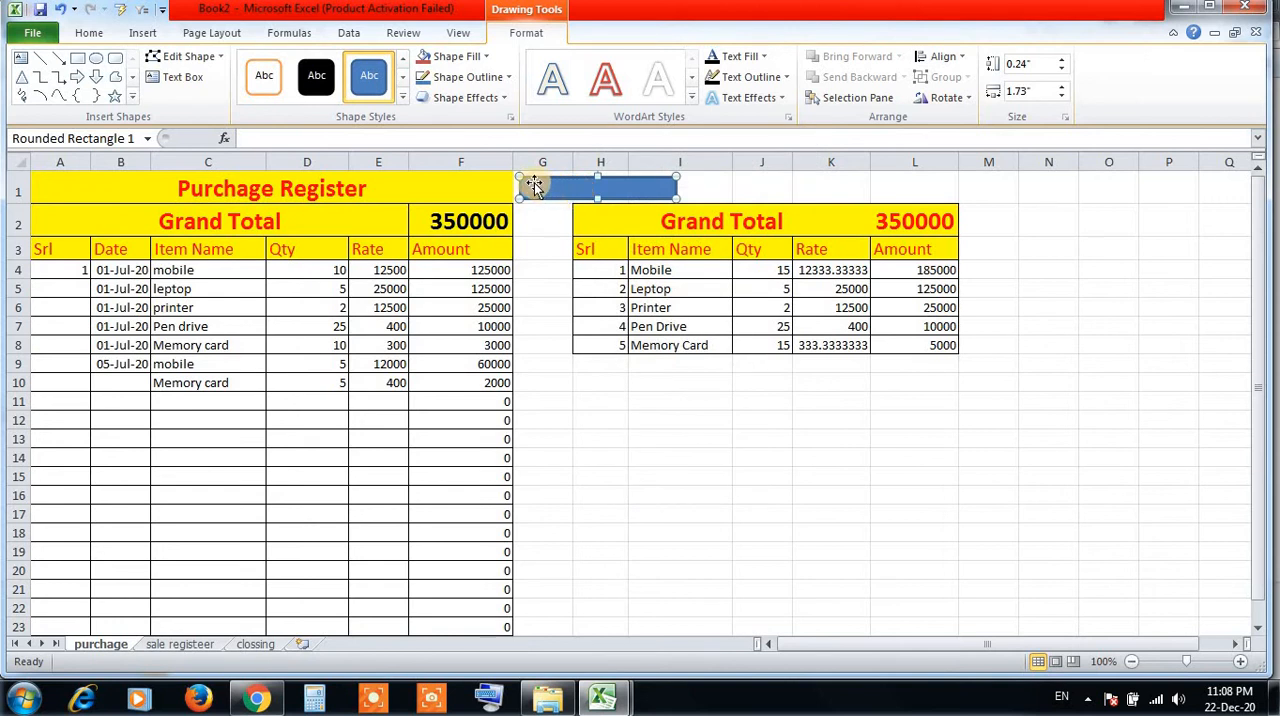
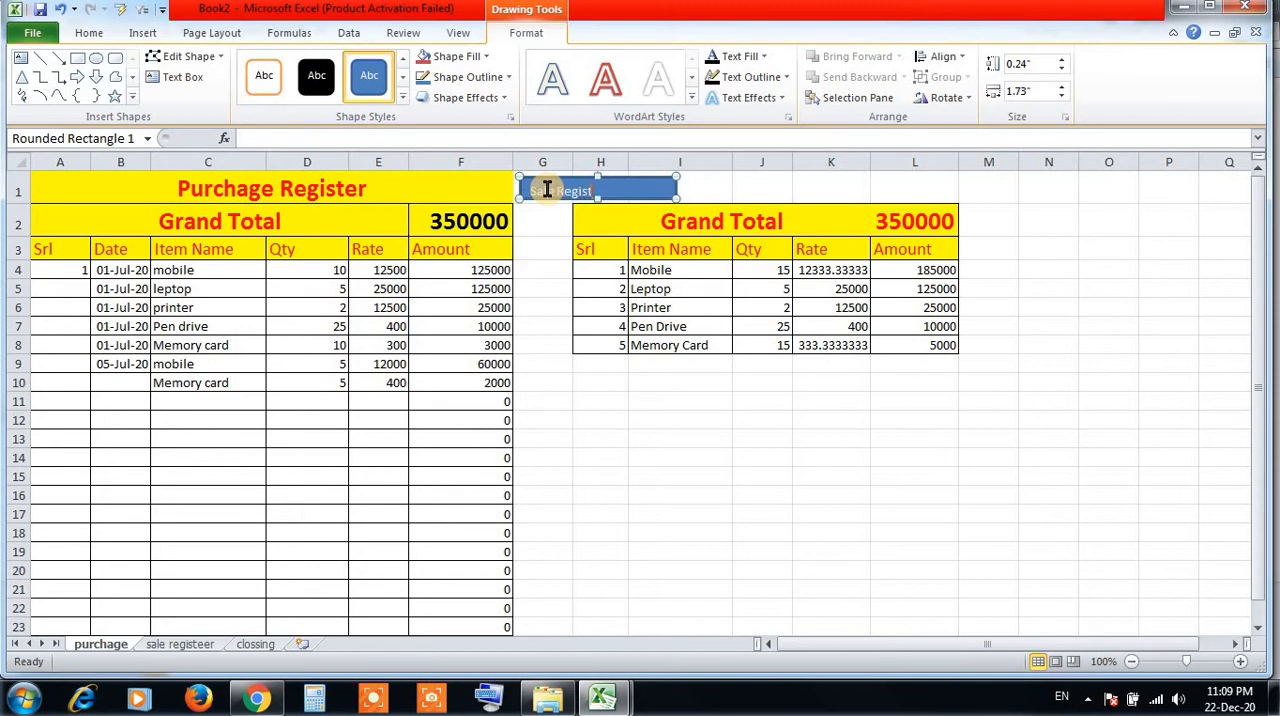
Label the rounded rectangle above the item-wise table Sale Register and center its text horizontally and vertically.
{"action": "left_click", "coordinate": [614, 194]}
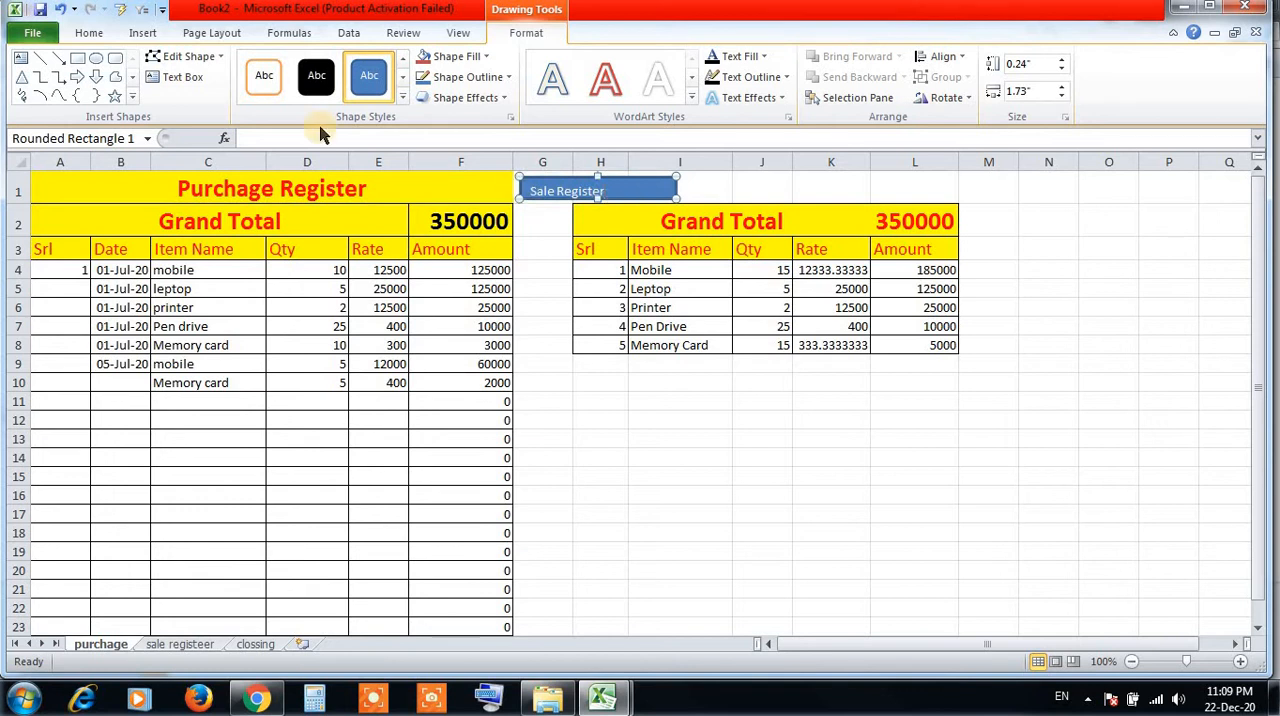
{"action": "left_click", "coordinate": [88, 32]}
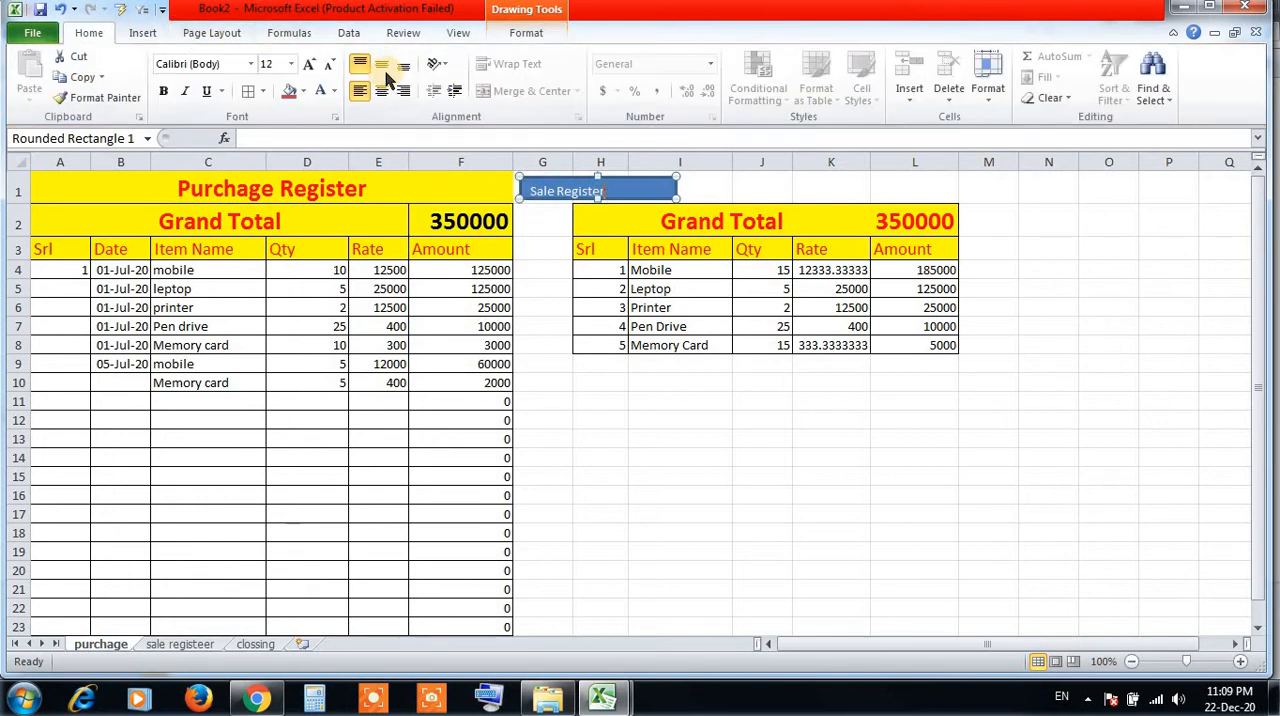
{"action": "left_click", "coordinate": [384, 66]}
{"action": "left_click", "coordinate": [384, 90]}
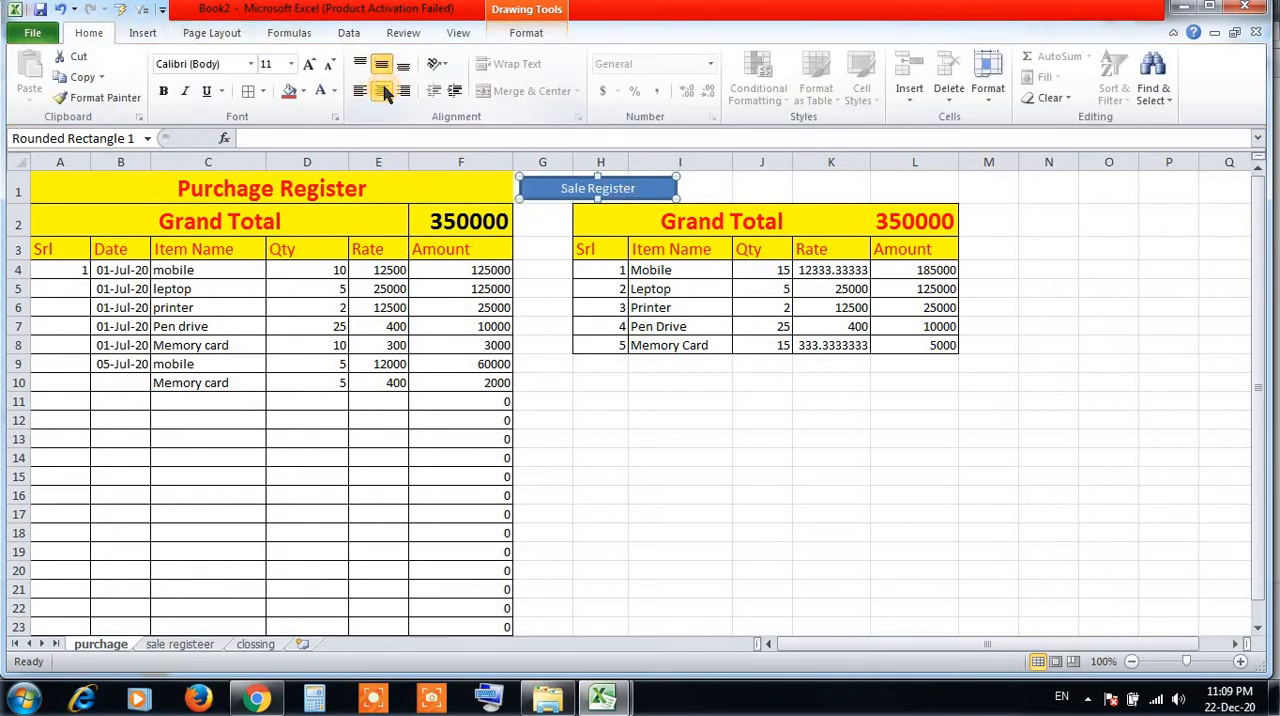
Set the Sale Register label to bold with a font size of 16.
{"action": "left_click", "coordinate": [309, 64]}
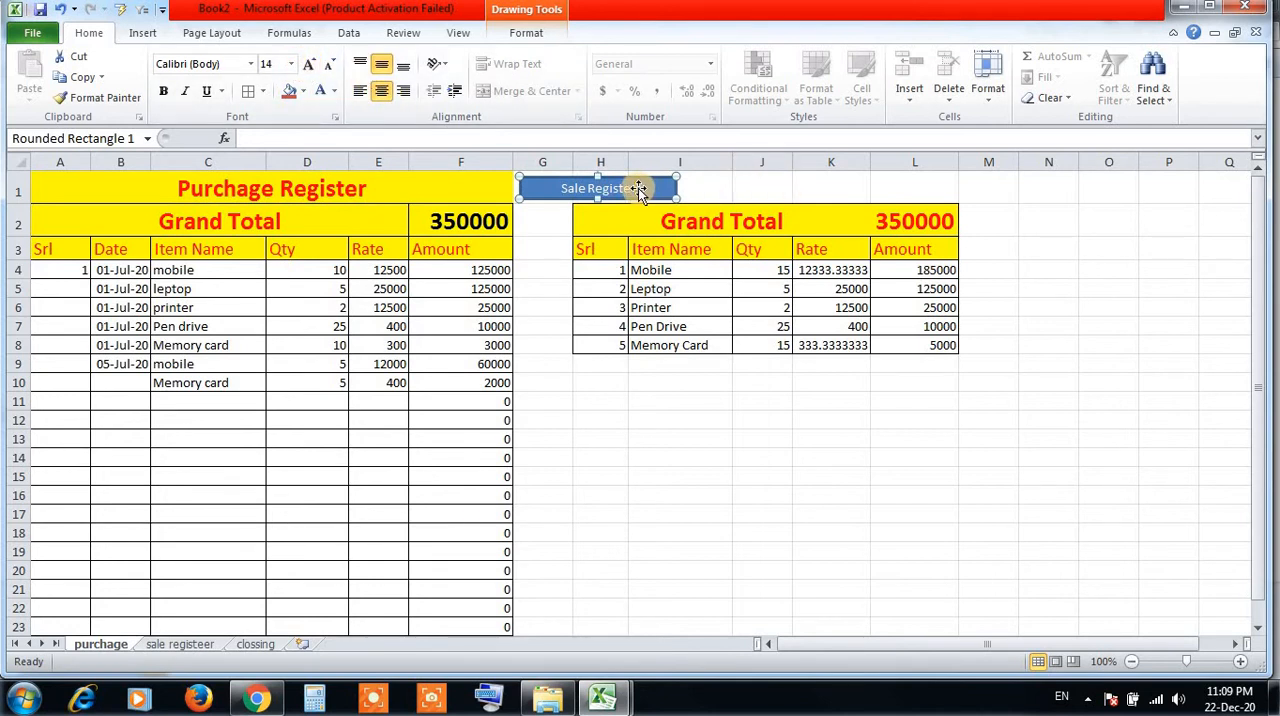
{"action": "left_click_drag", "start_coordinate": [635, 187], "coordinate": [550, 190]}
{"action": "left_click", "coordinate": [309, 64]}
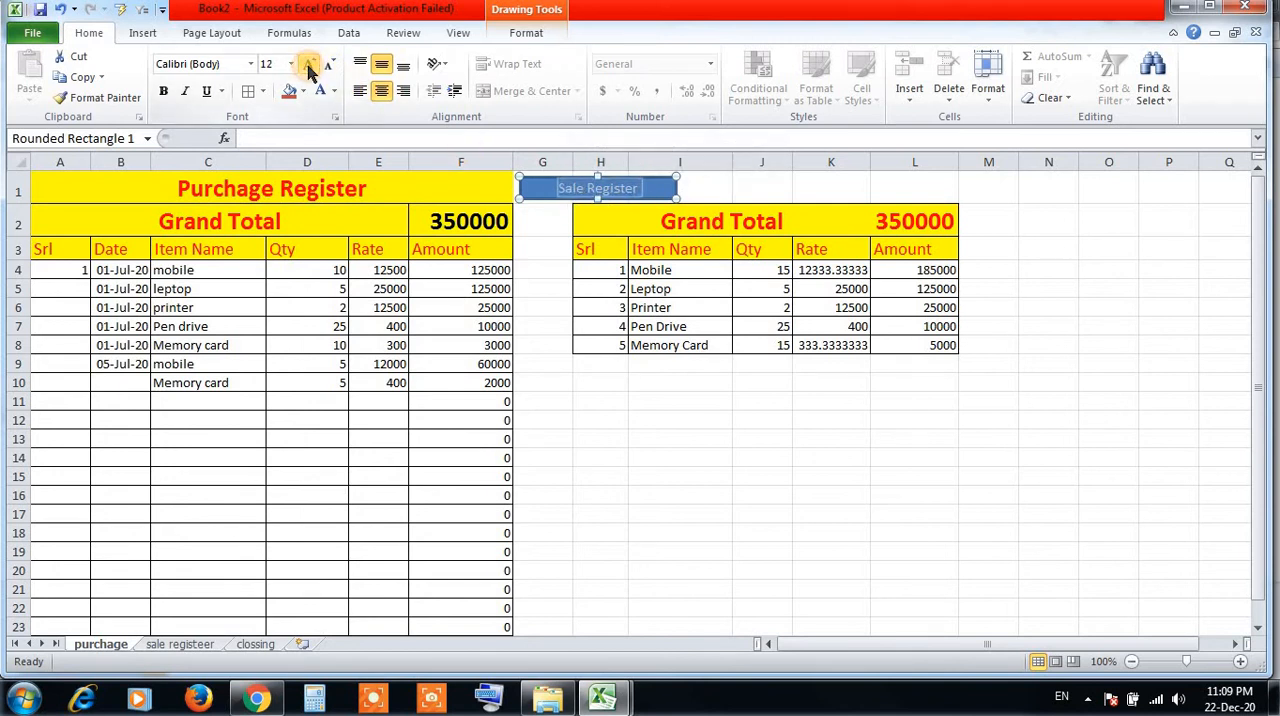
{"action": "left_click", "coordinate": [309, 64]}
{"action": "left_click", "coordinate": [309, 64]}
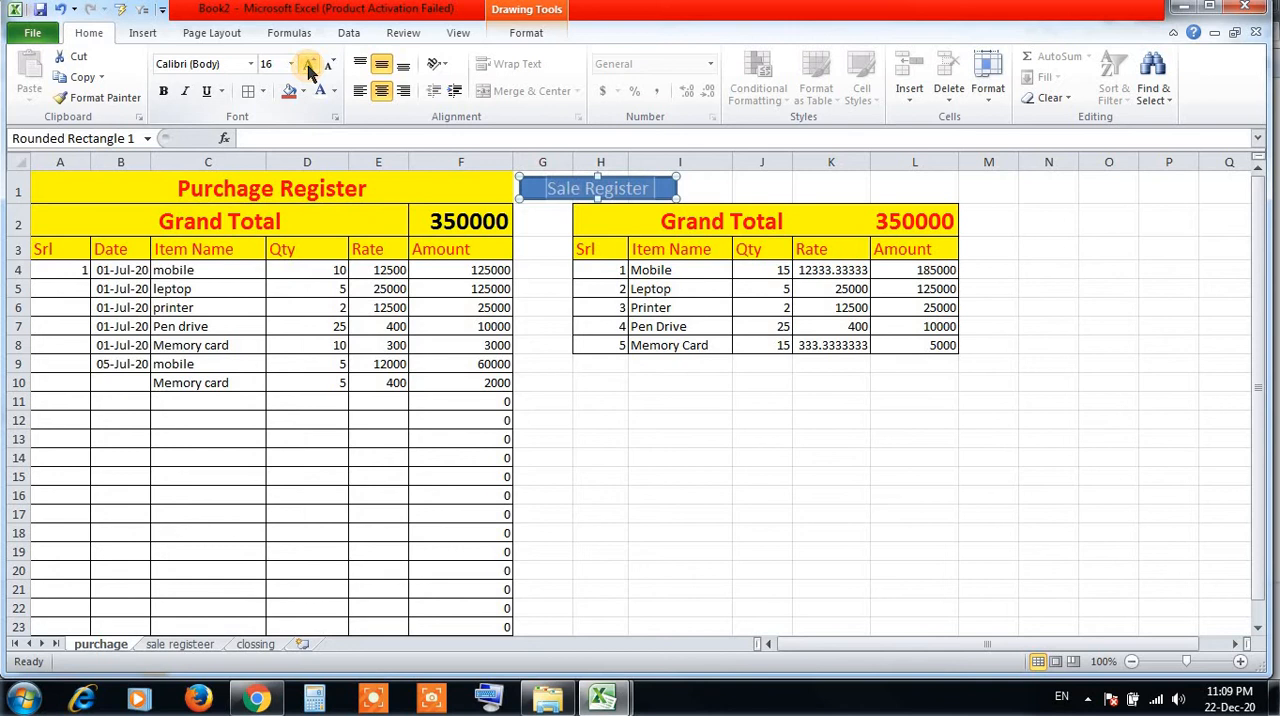
{"action": "key", "text": "ctrl+b"}
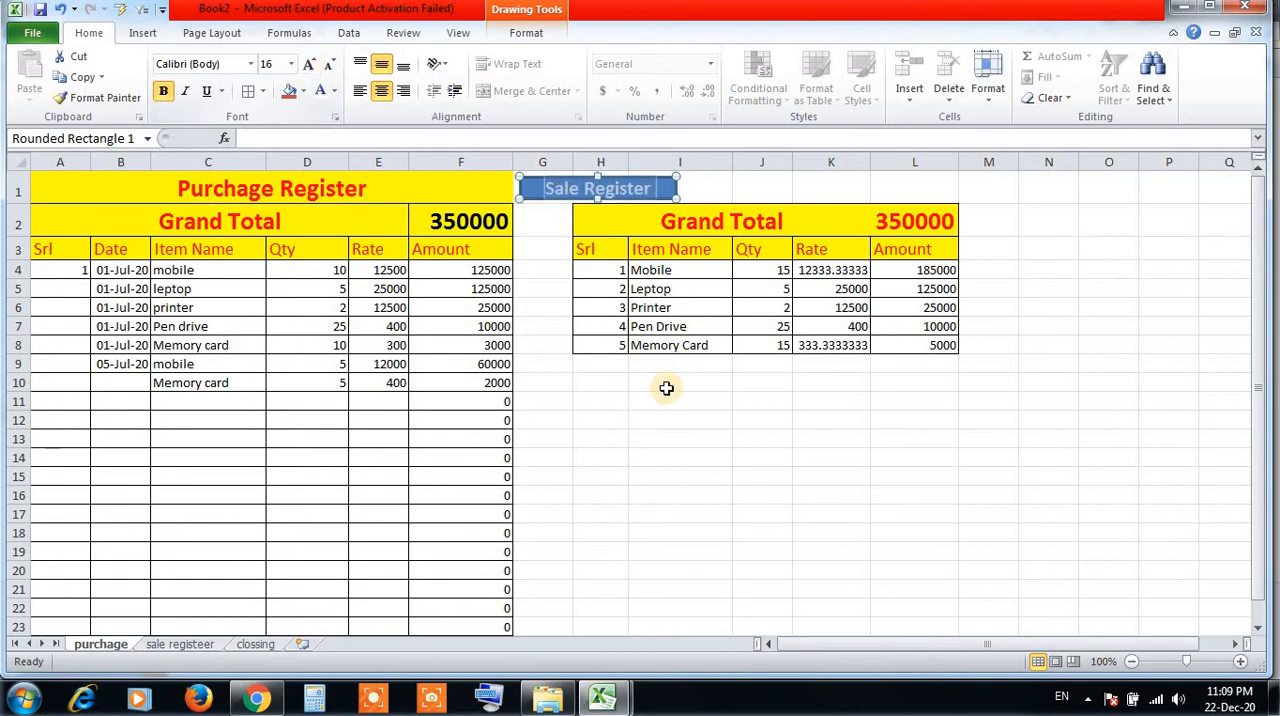
{"action": "left_click", "coordinate": [667, 390]}
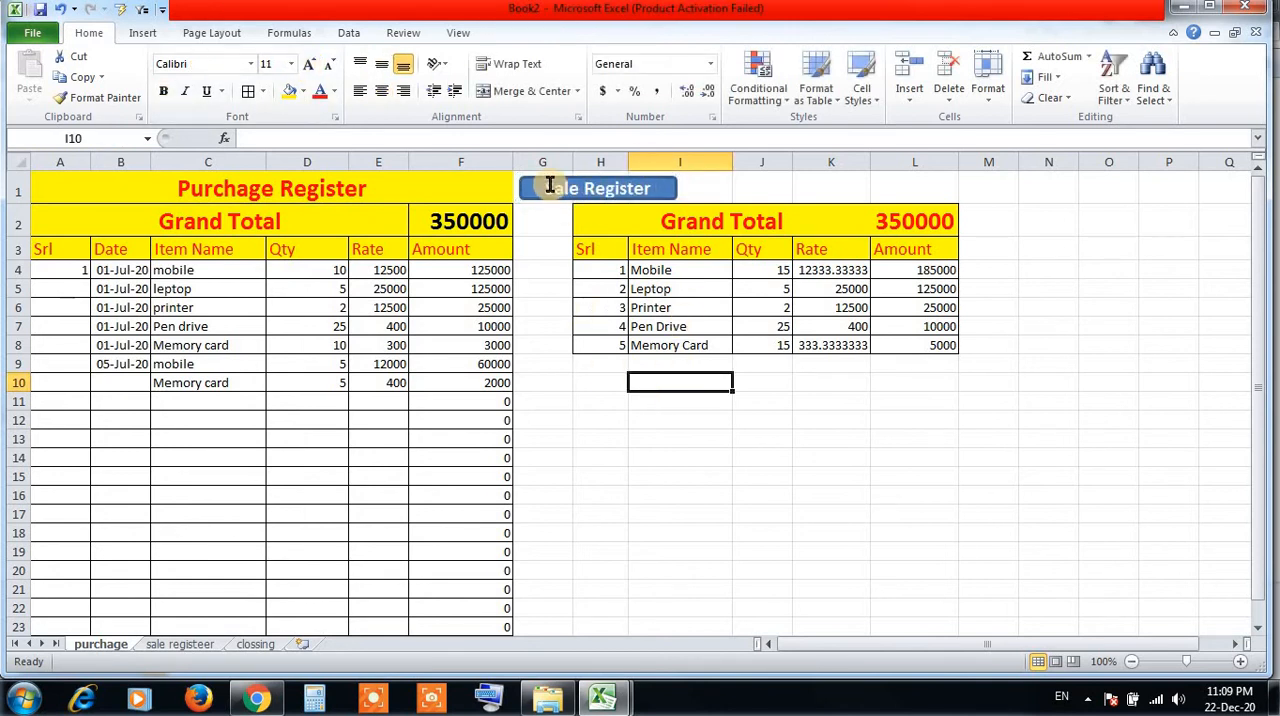
Duplicate the Sale Register shape and place the copy beside it in row 1, across I1 to K1.
{"action": "left_click", "coordinate": [538, 183]}
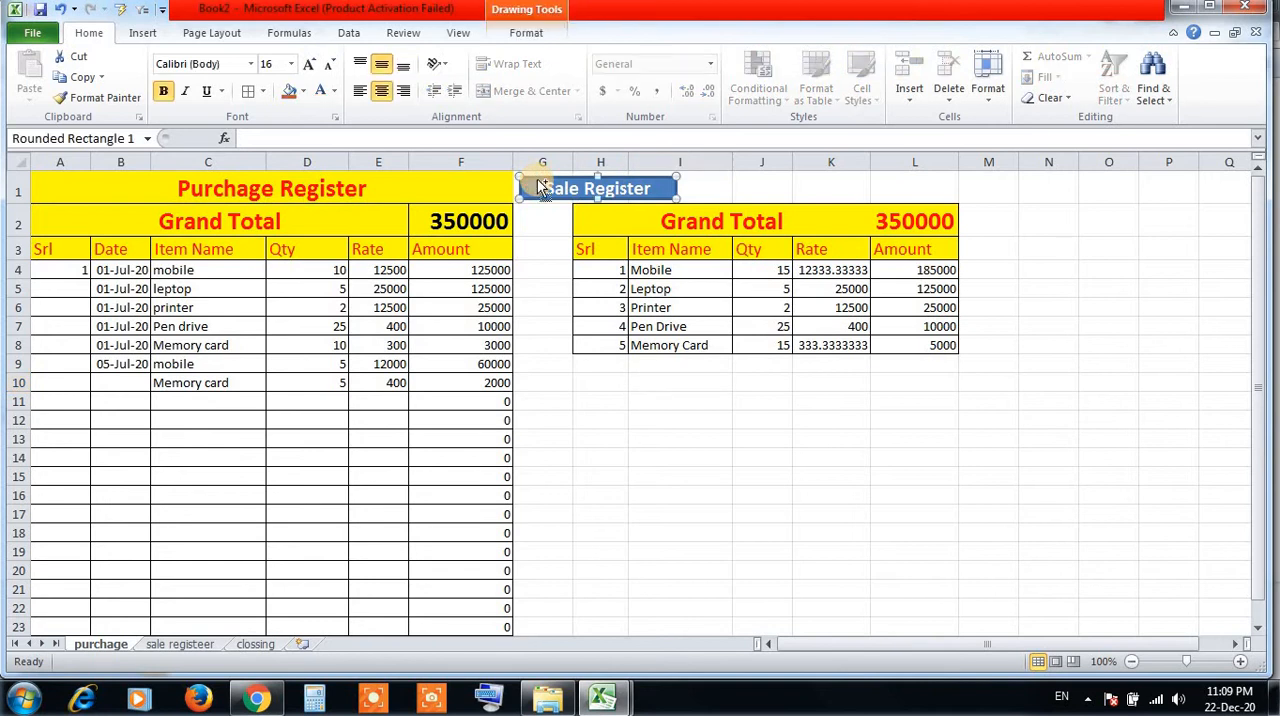
{"action": "left_click", "coordinate": [722, 189]}
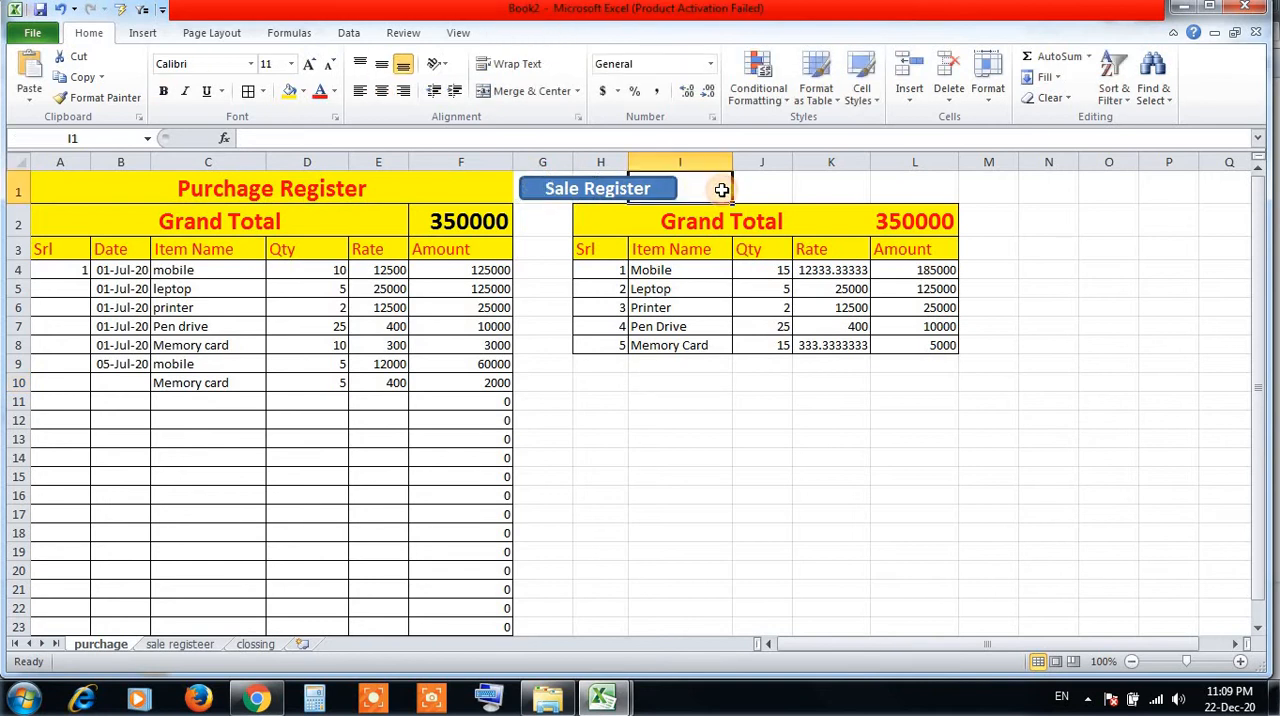
{"action": "key", "text": "ctrl+v"}
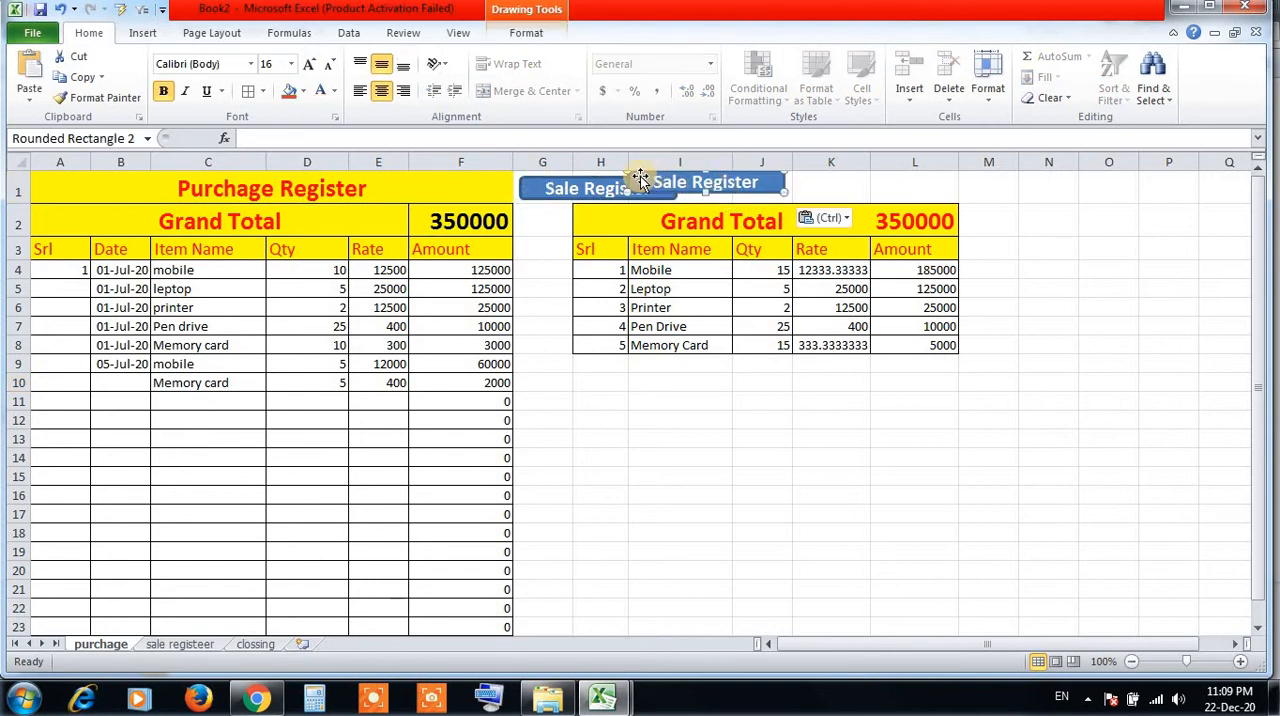
{"action": "mouse_move", "coordinate": [666, 182]}
{"action": "left_mouse_down"}
{"action": "mouse_move", "coordinate": [696, 186]}
{"action": "mouse_move", "coordinate": [690, 177]}
{"action": "left_mouse_up"}
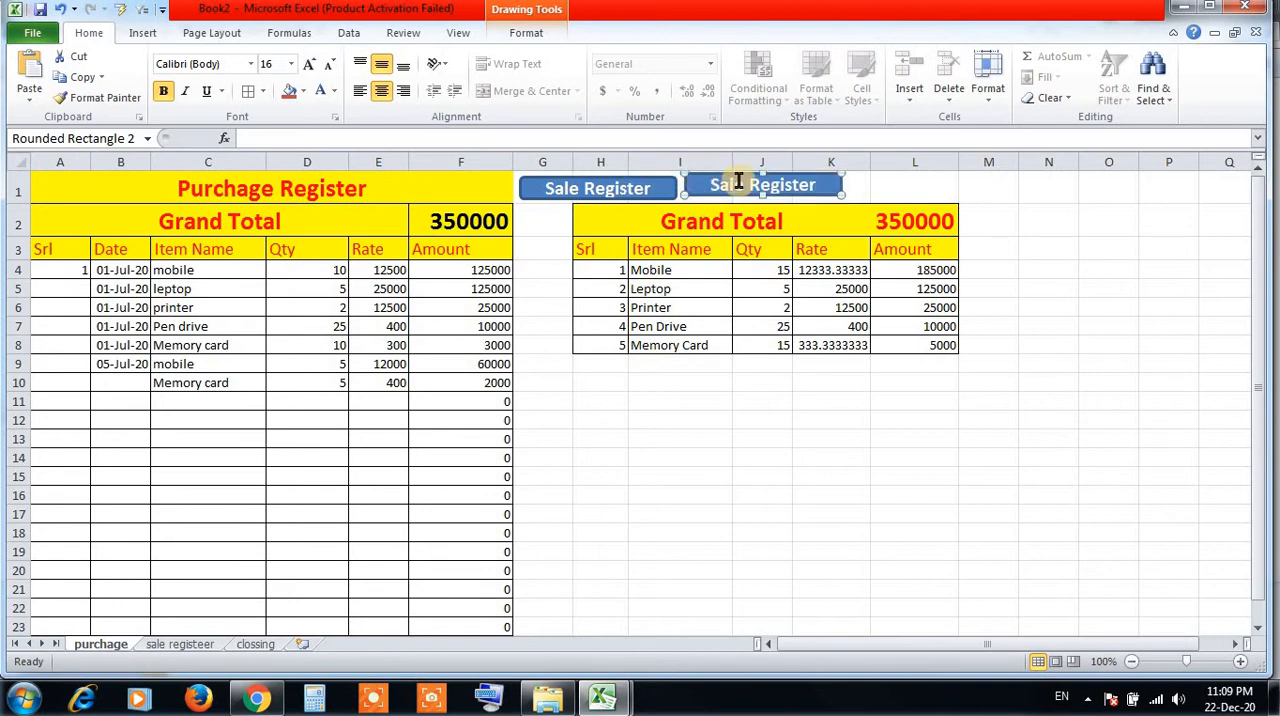
Change the duplicate shape's label to Clossing Register and widen the shape into column L so the text fits on one line.
{"action": "right_click", "coordinate": [789, 184]}
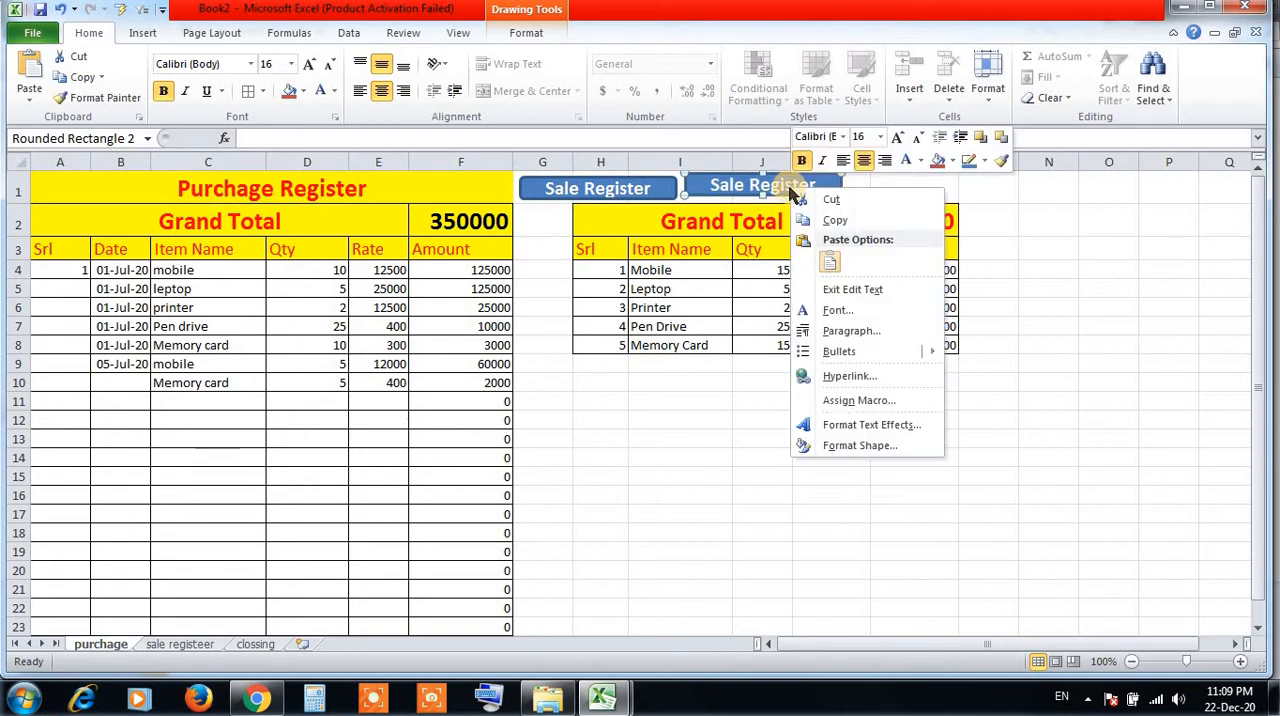
{"action": "left_click", "coordinate": [845, 291]}
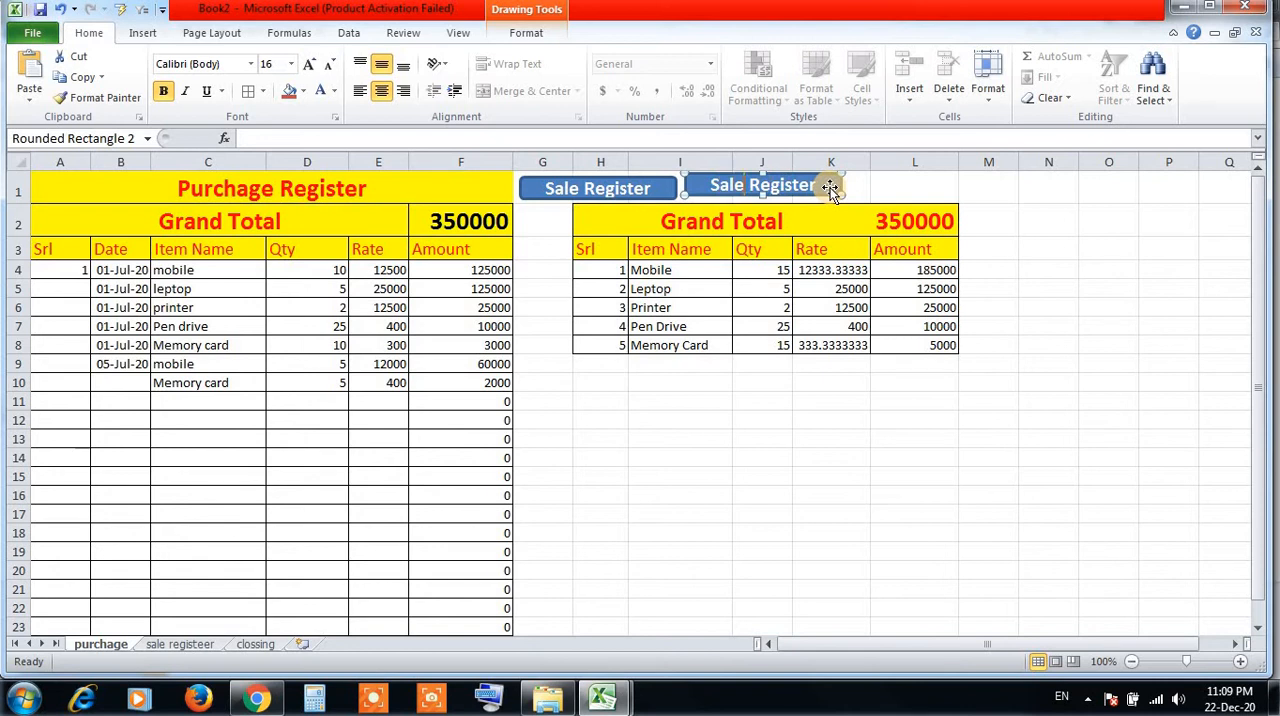
{"action": "key", "text": "BackSpace"}
{"action": "key", "text": "BackSpace"}
{"action": "key", "text": "BackSpace"}
{"action": "key", "text": "BackSpace"}
{"action": "key", "text": "BackSpace"}
{"action": "type", "text": "Clo"}
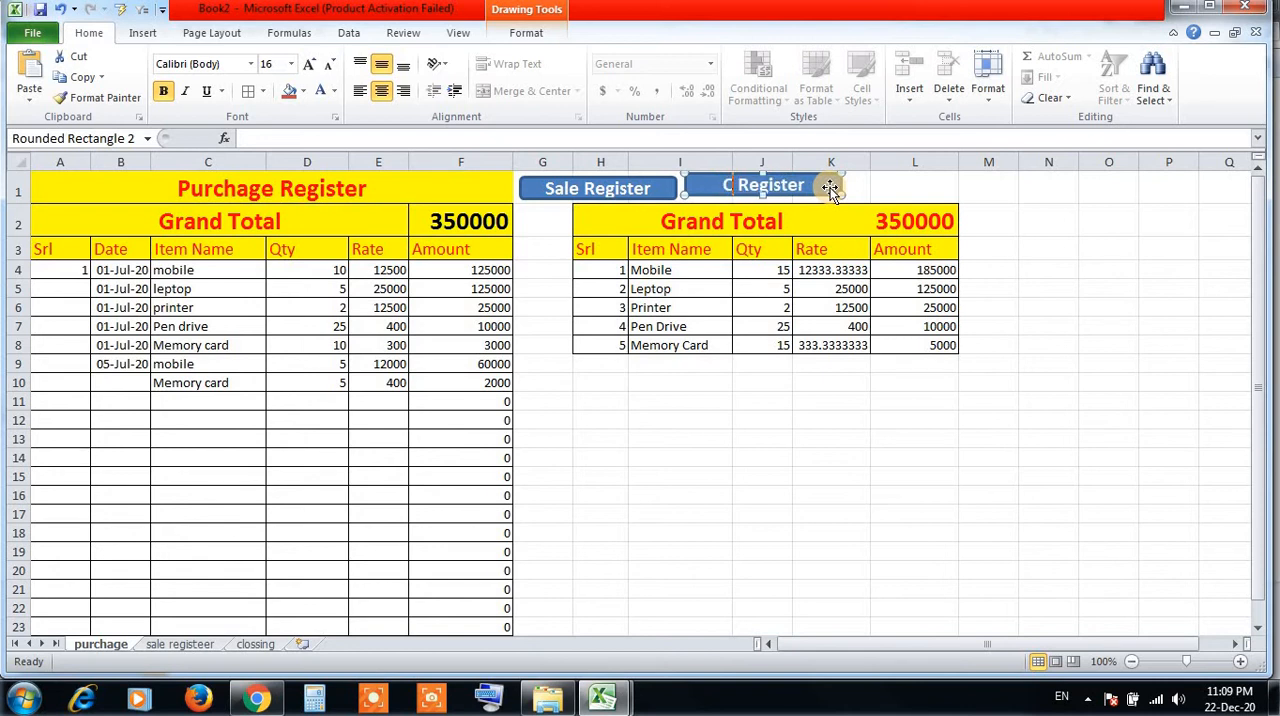
{"action": "type", "text": "sing"}
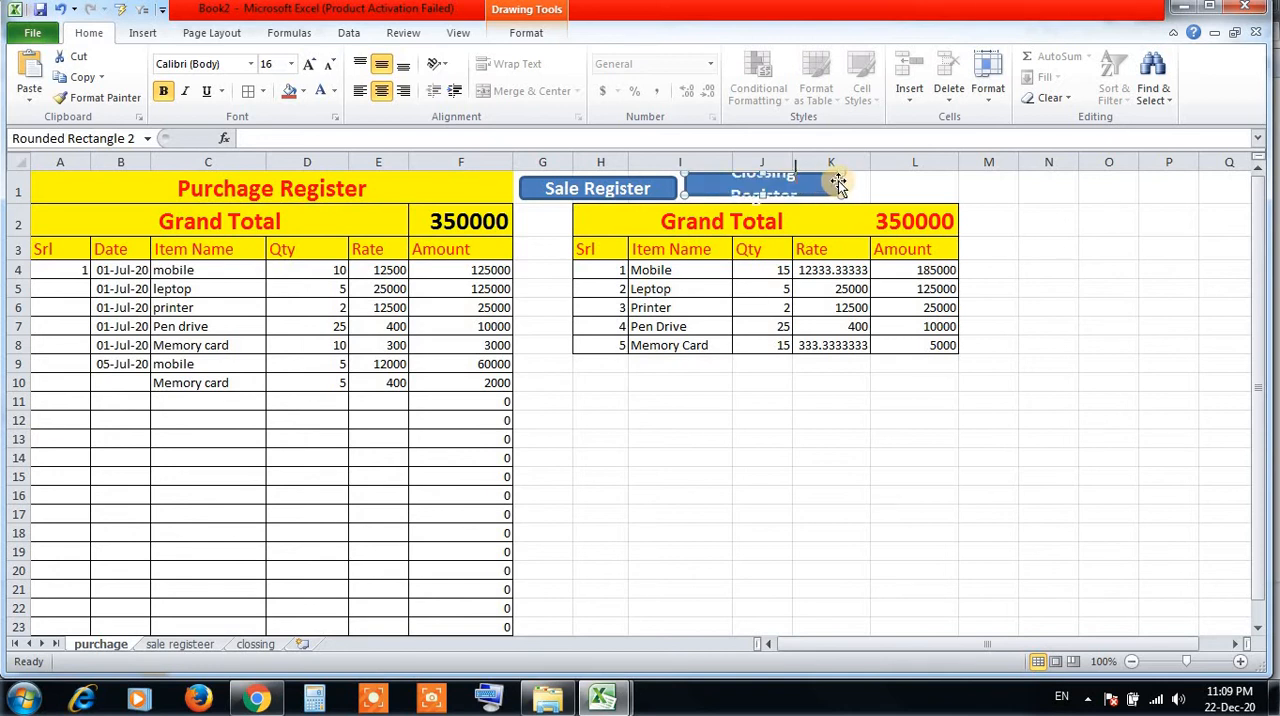
{"action": "left_click_drag", "start_coordinate": [841, 175], "coordinate": [876, 177]}
{"action": "left_click", "coordinate": [728, 401]}
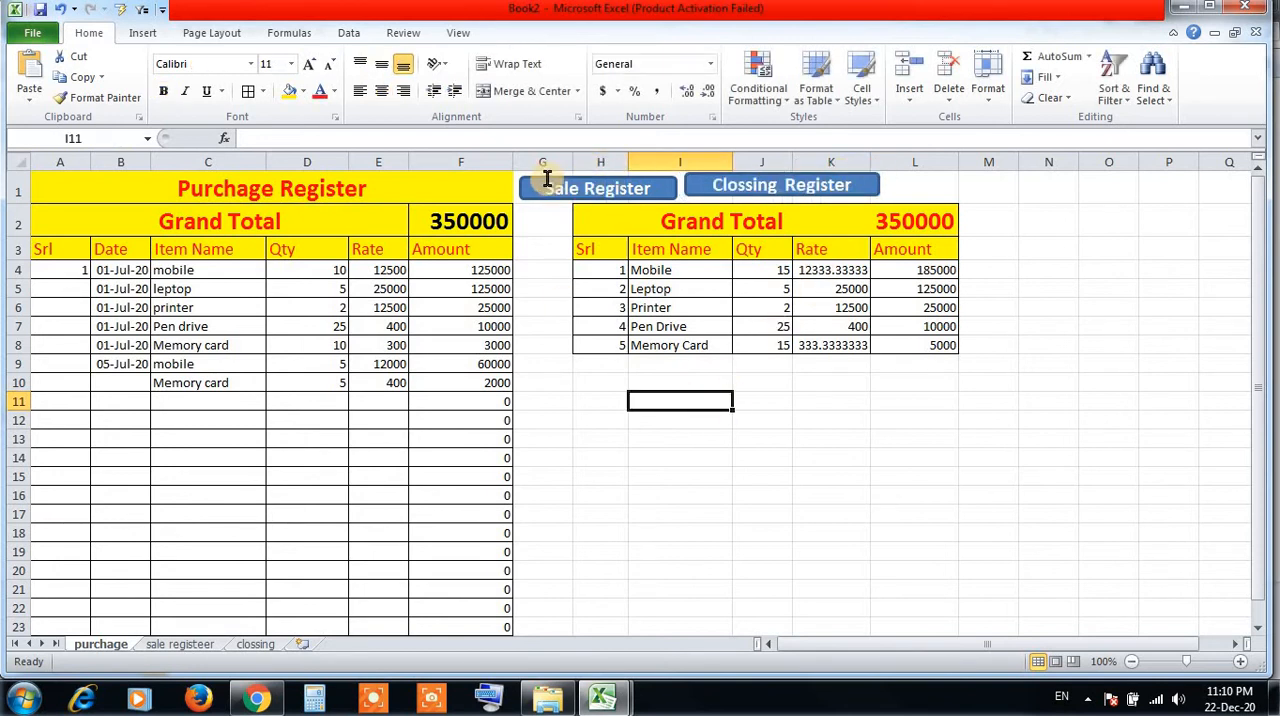
Hyperlink the Sale Register shape to cell A1 of the sale registeer sheet in this document.
{"action": "left_click", "coordinate": [590, 378]}
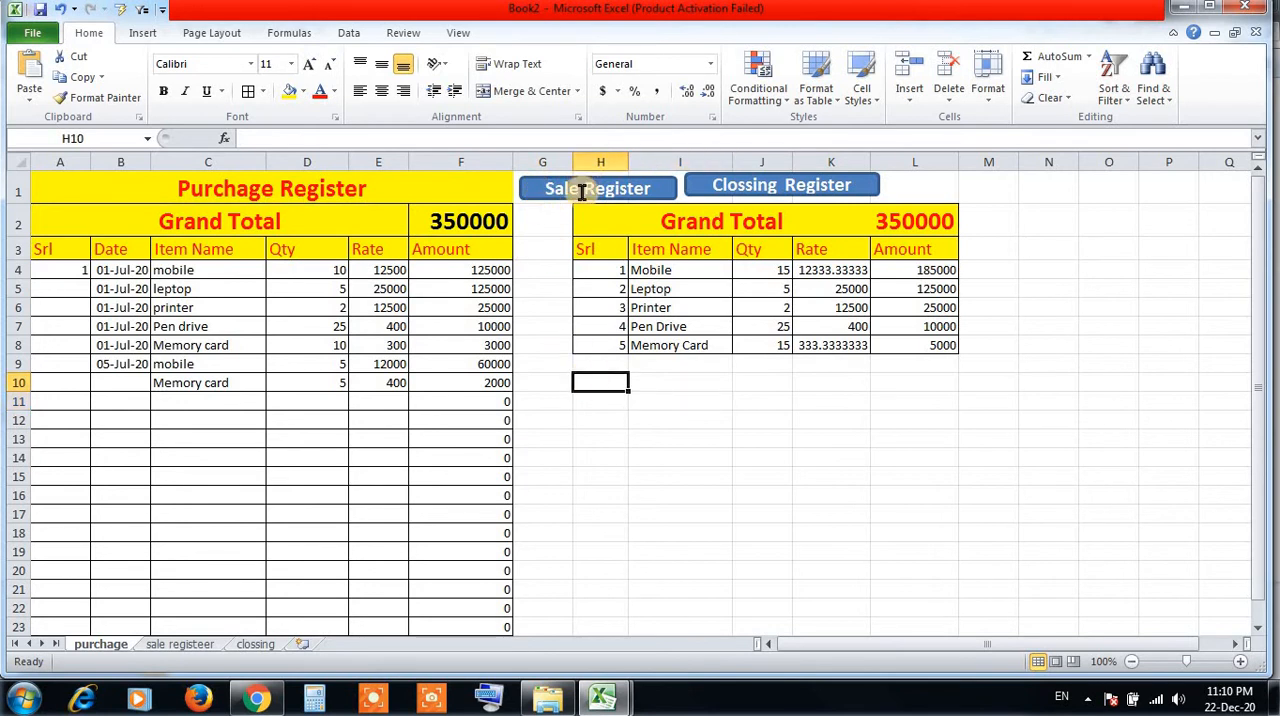
{"action": "left_click", "coordinate": [538, 184]}
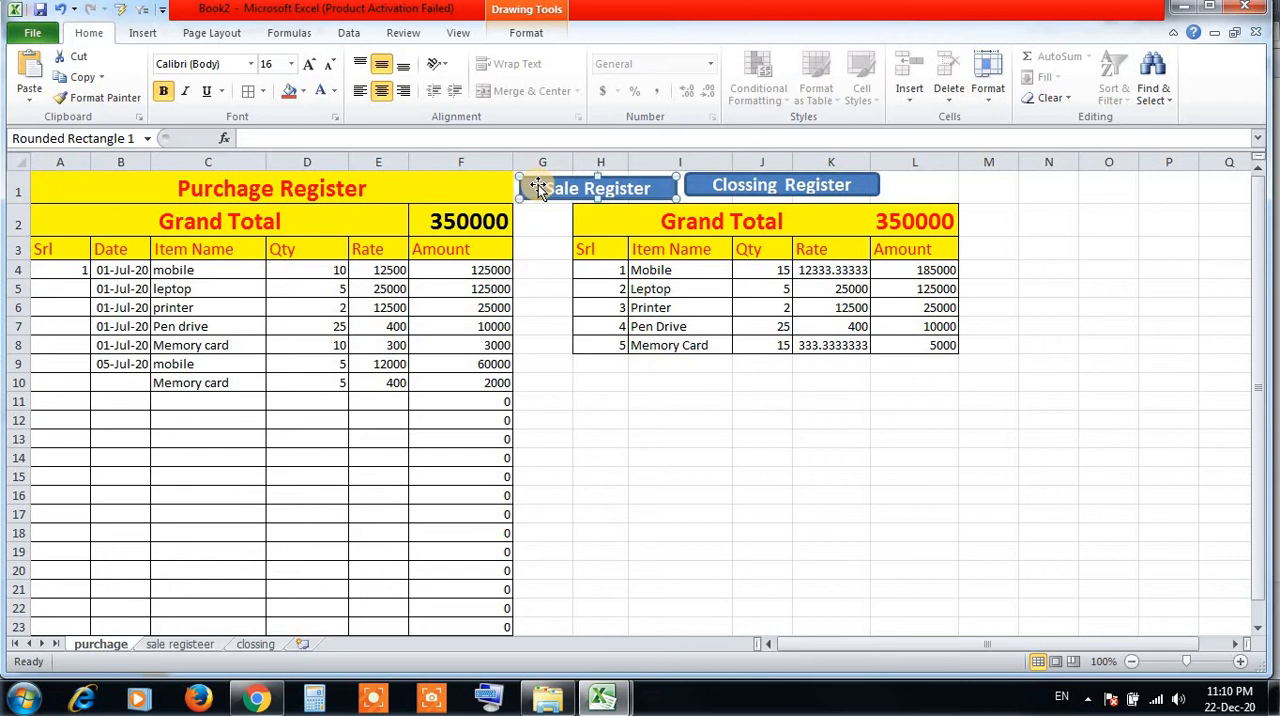
{"action": "left_click", "coordinate": [143, 35]}
{"action": "left_click", "coordinate": [843, 78]}
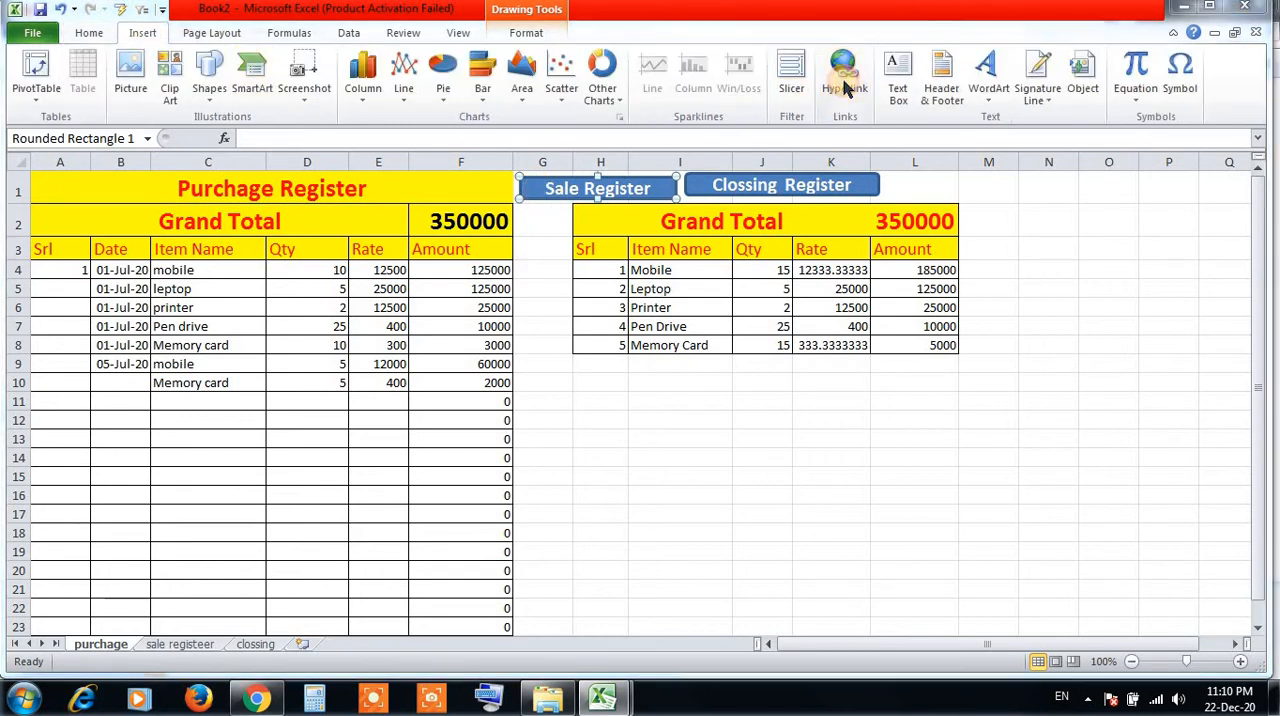
{"action": "left_click_drag", "start_coordinate": [700, 294], "coordinate": [719, 222]}
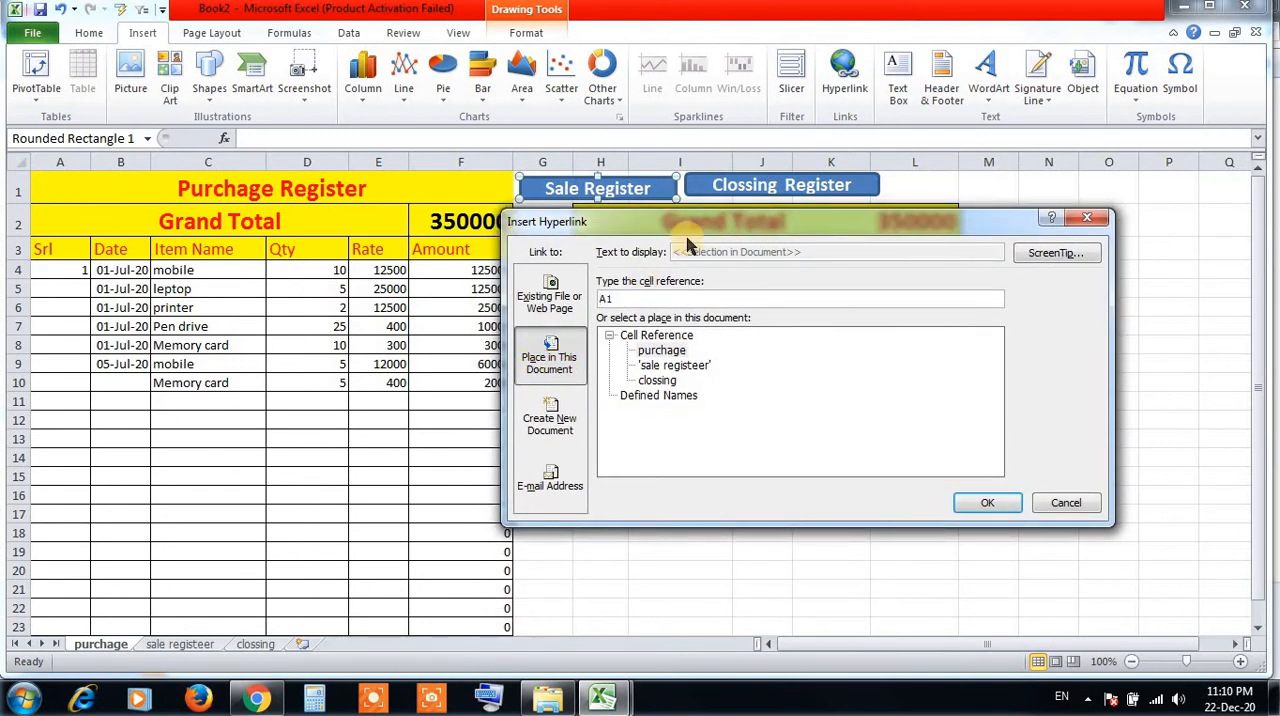
{"action": "left_click_drag", "start_coordinate": [800, 222], "coordinate": [736, 270]}
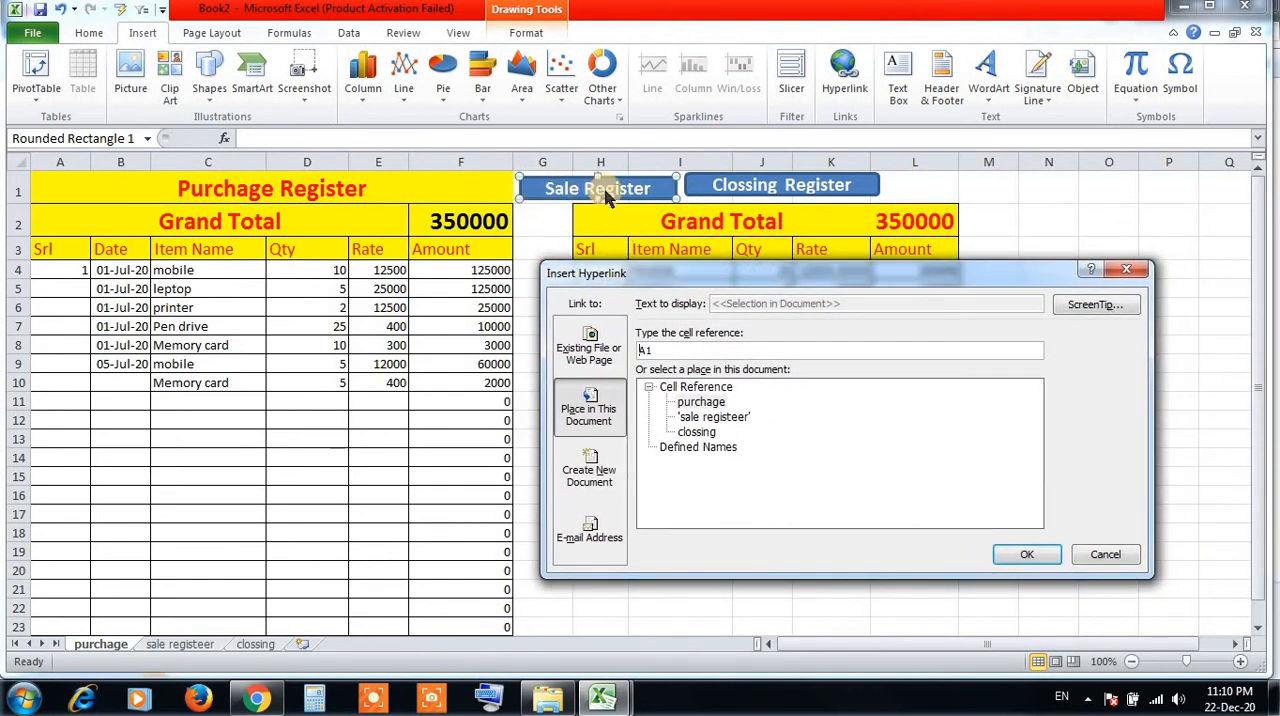
{"action": "left_click", "coordinate": [697, 418]}
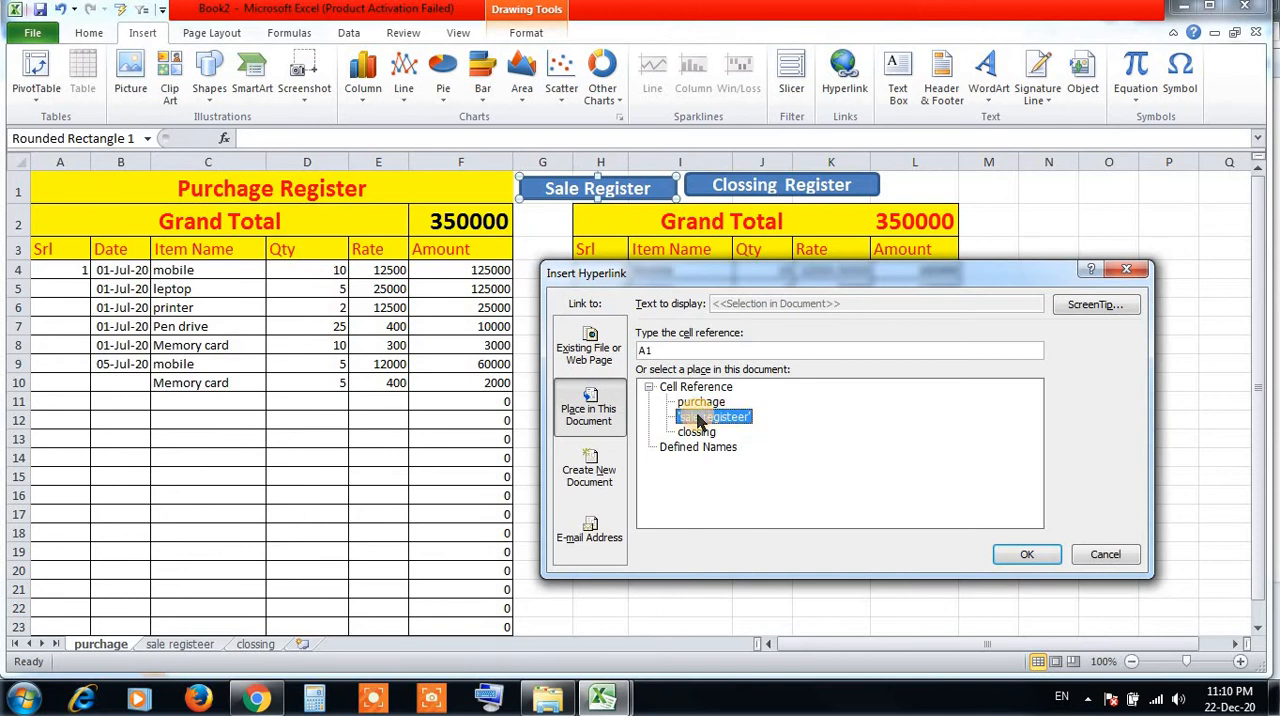
{"action": "left_click", "coordinate": [1012, 558]}
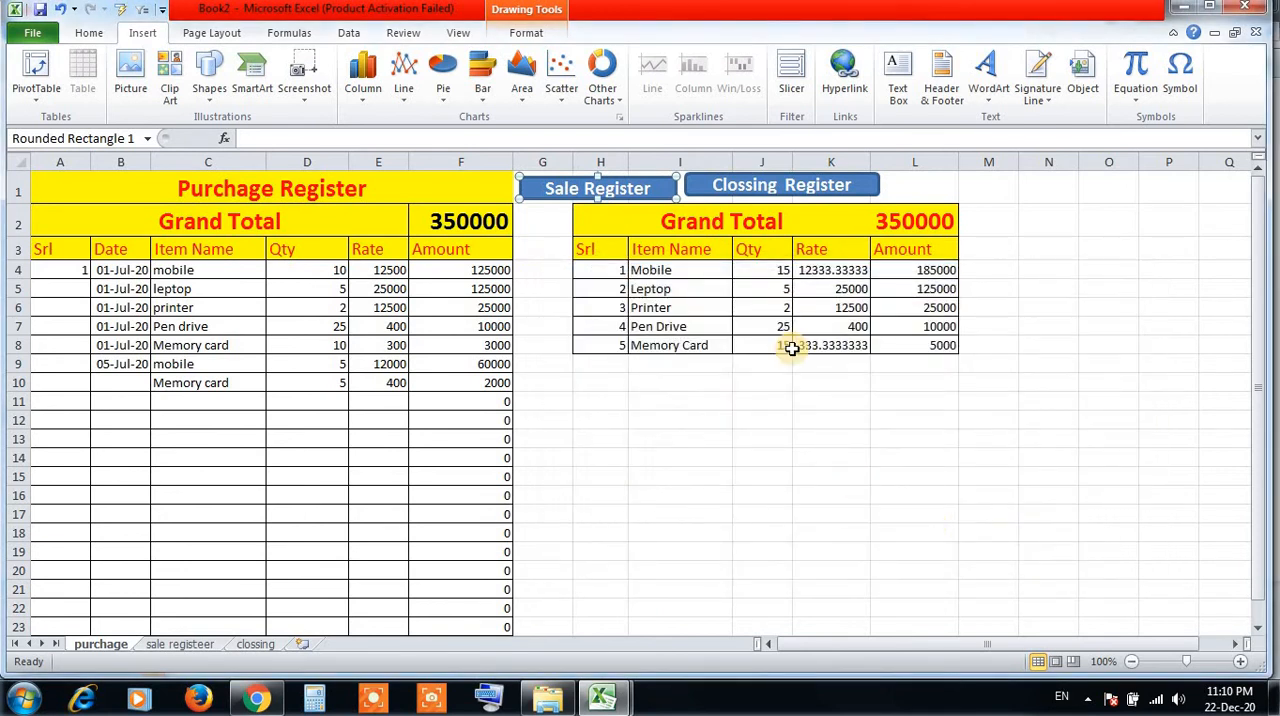
Hyperlink the Clossing Register shape to cell A1 of the clossing sheet in this document.
{"action": "left_click", "coordinate": [707, 188]}
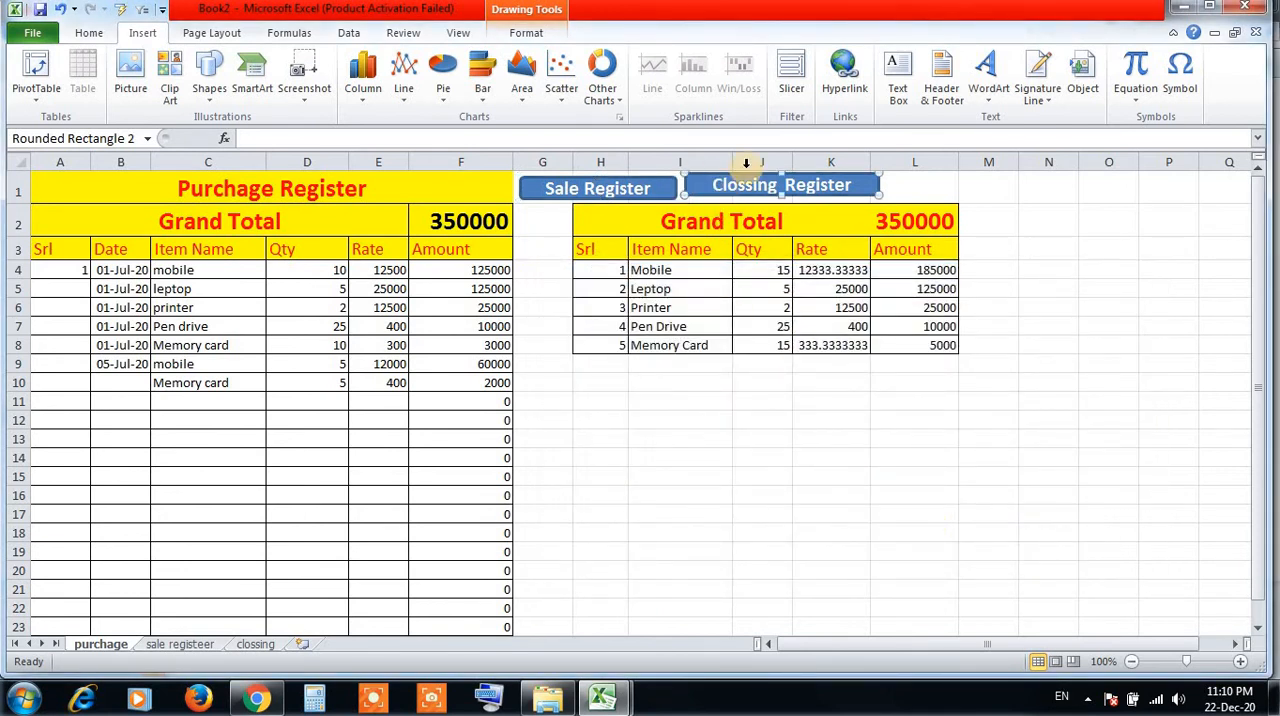
{"action": "left_click", "coordinate": [840, 88]}
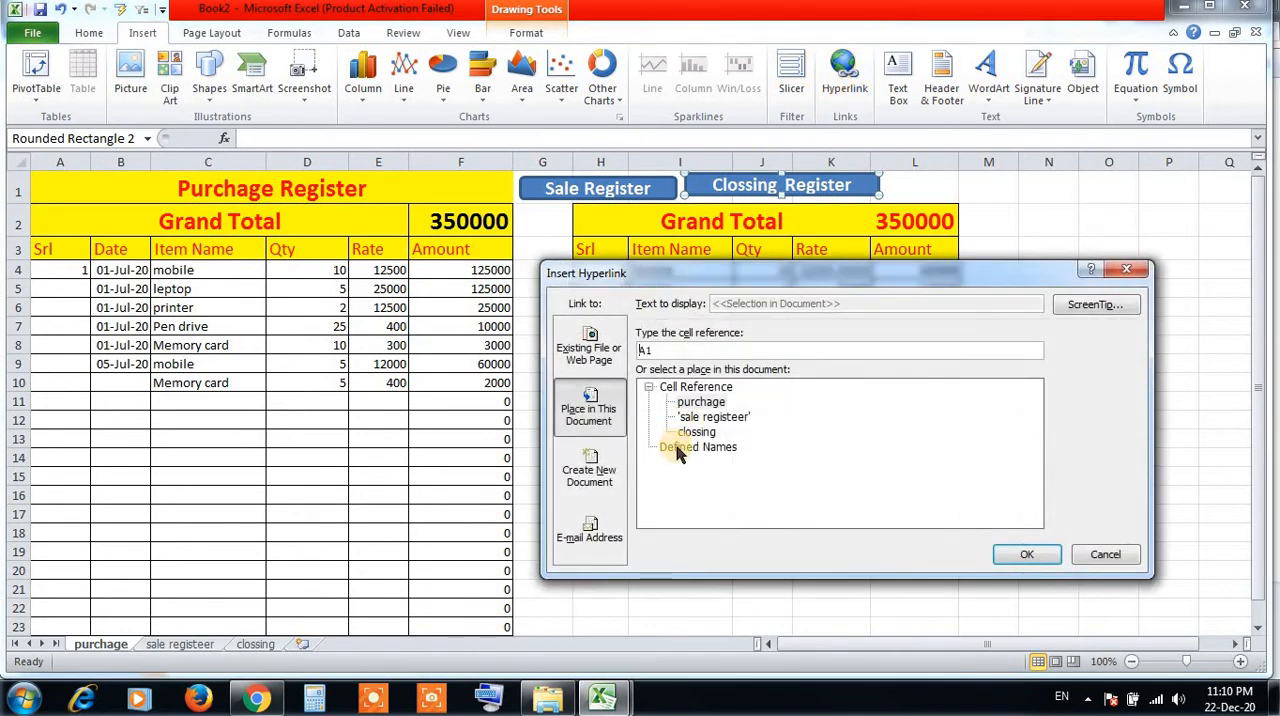
{"action": "left_click", "coordinate": [697, 432]}
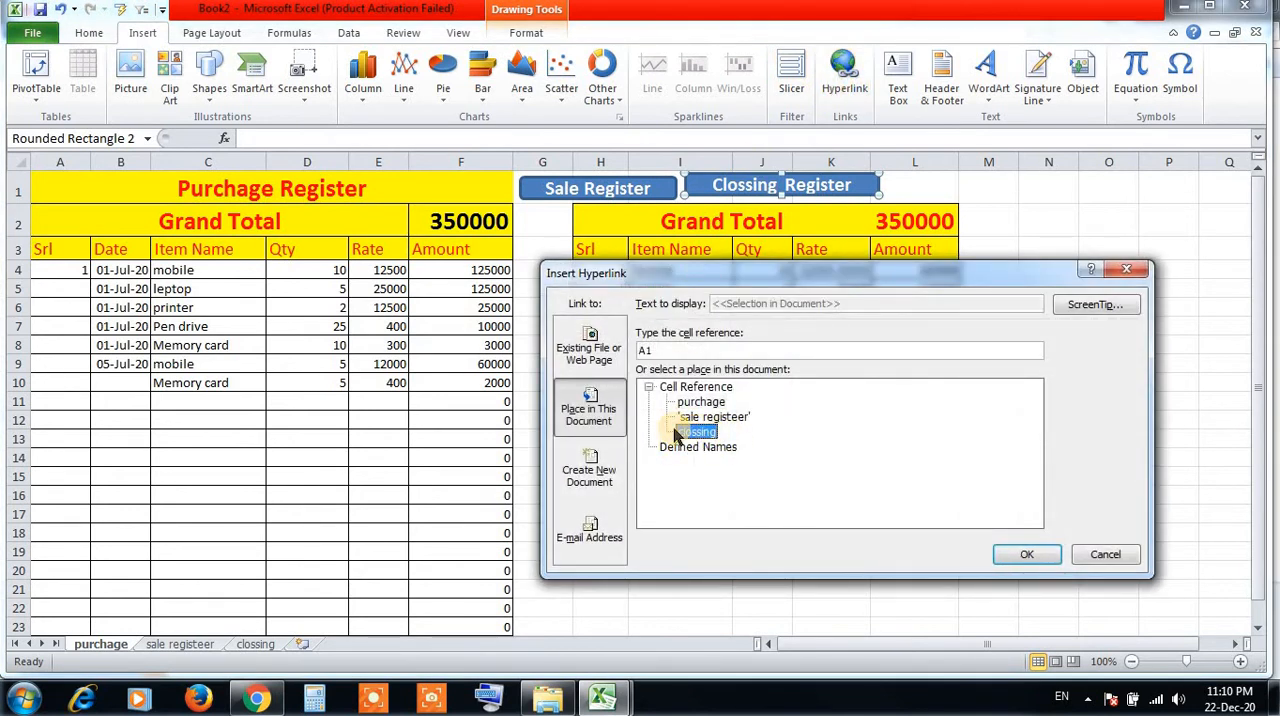
{"action": "left_click", "coordinate": [1030, 558]}
{"action": "left_click", "coordinate": [766, 490]}
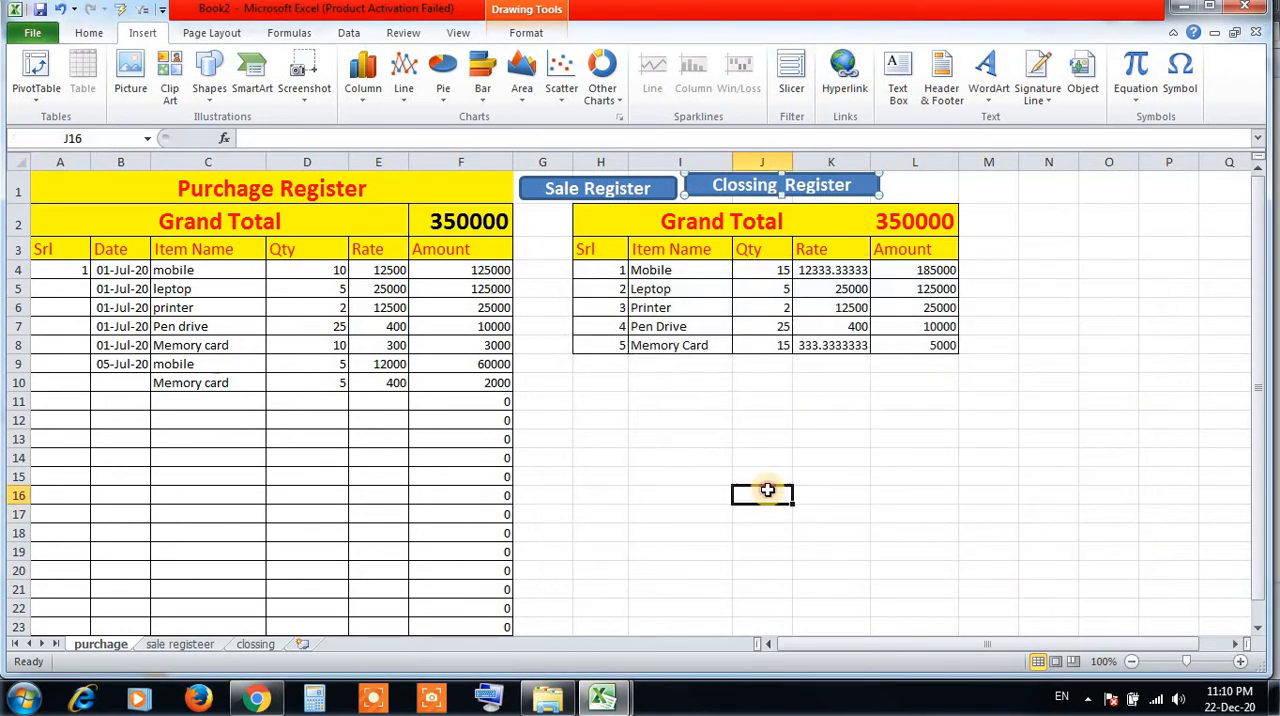
Test the Sale Register and Clossing Register links, returning to the purchage sheet after each one.
{"action": "left_click", "coordinate": [597, 190]}
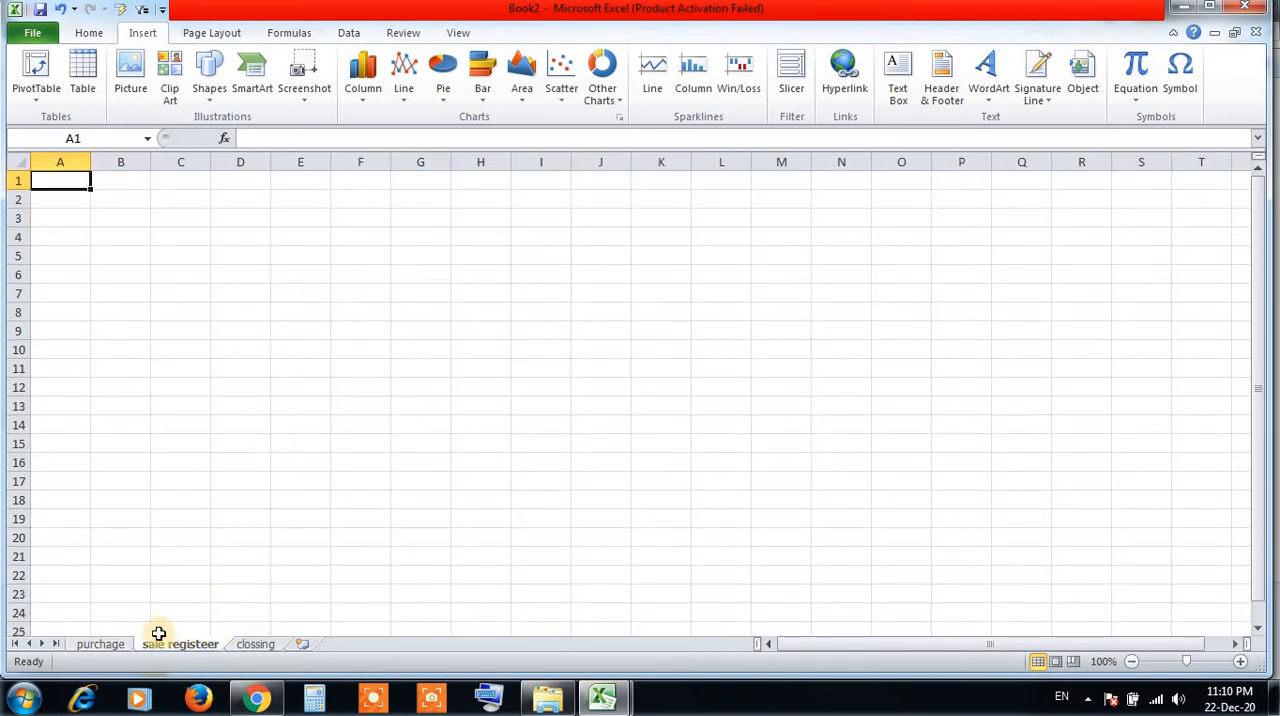
{"action": "left_click", "coordinate": [124, 646]}
{"action": "left_click", "coordinate": [752, 184]}
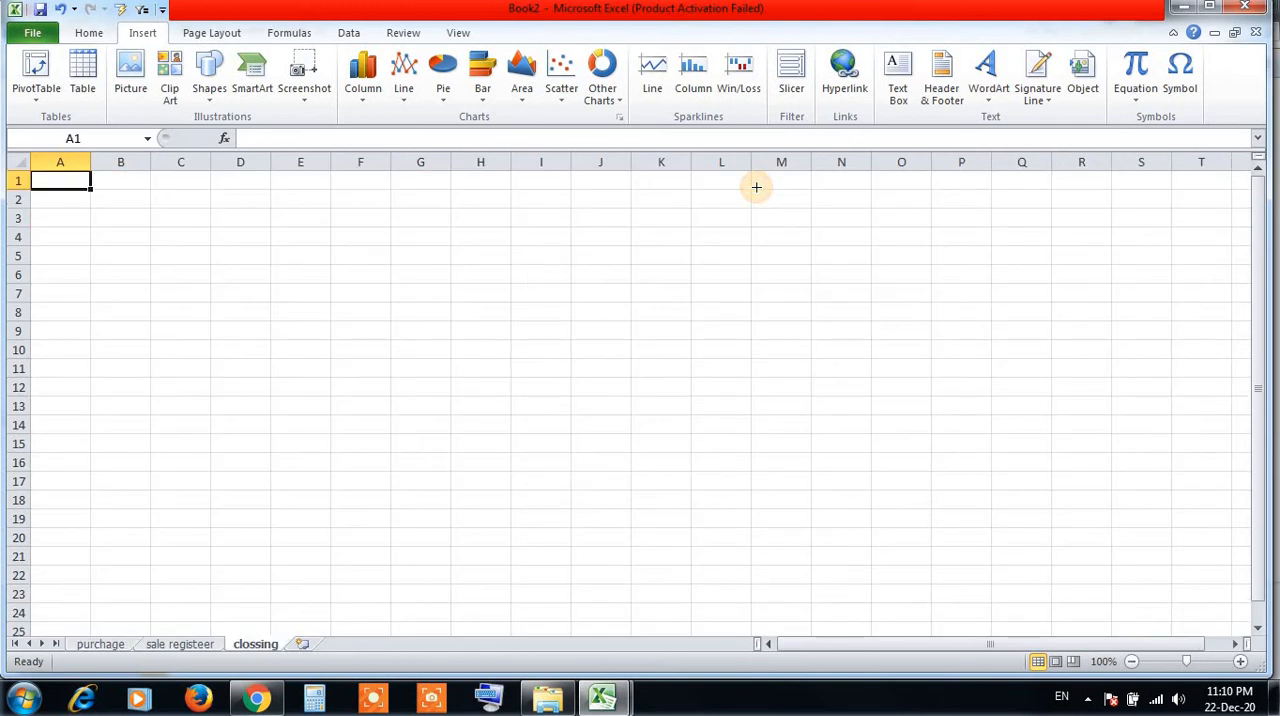
{"action": "left_click", "coordinate": [117, 646]}
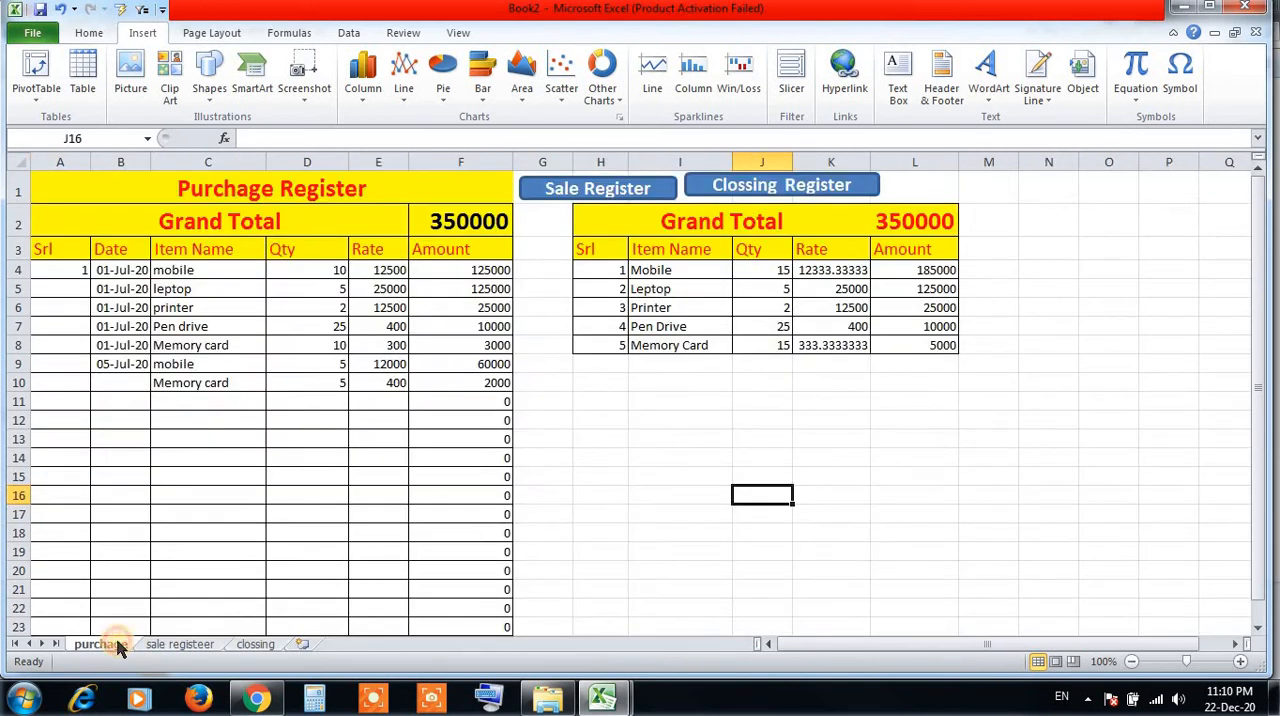
Copy the entire purchage sheet and paste it into the sale registeer sheet starting at cell A1.
{"action": "left_click", "coordinate": [640, 416]}
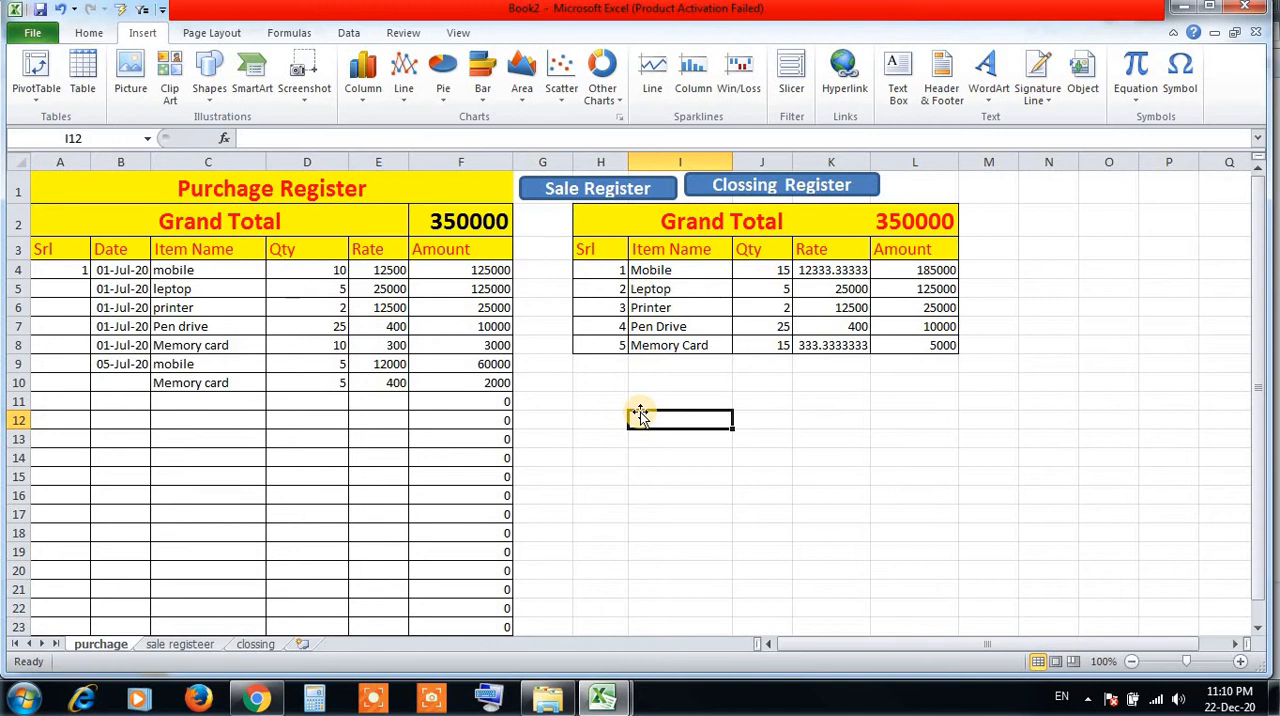
{"action": "left_click", "coordinate": [580, 382]}
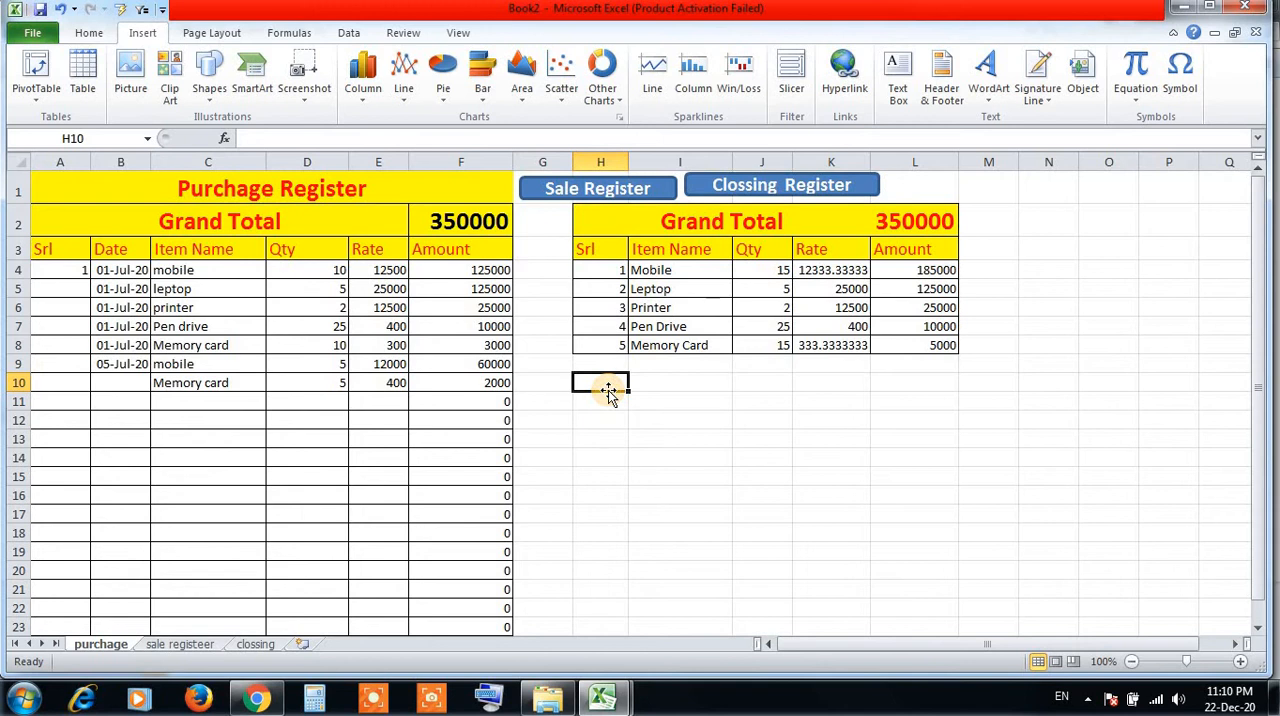
{"action": "key", "text": "ctrl+a"}
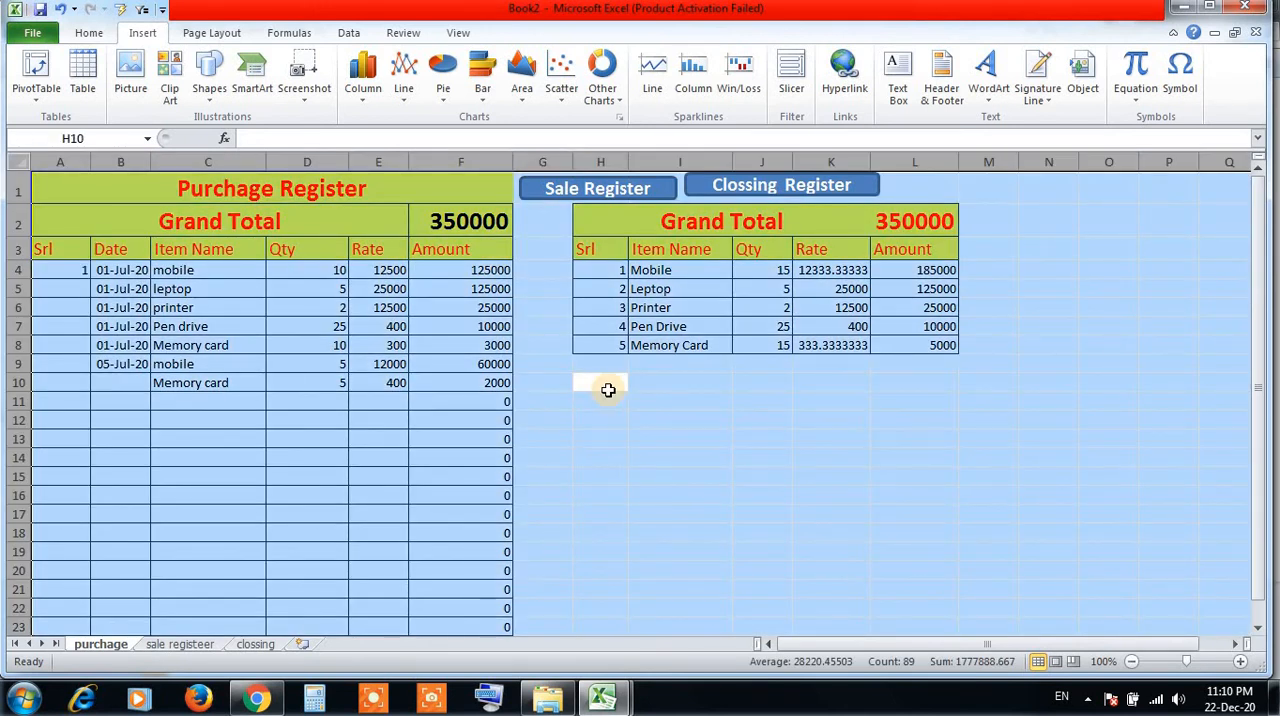
{"action": "key", "text": "ctrl+c"}
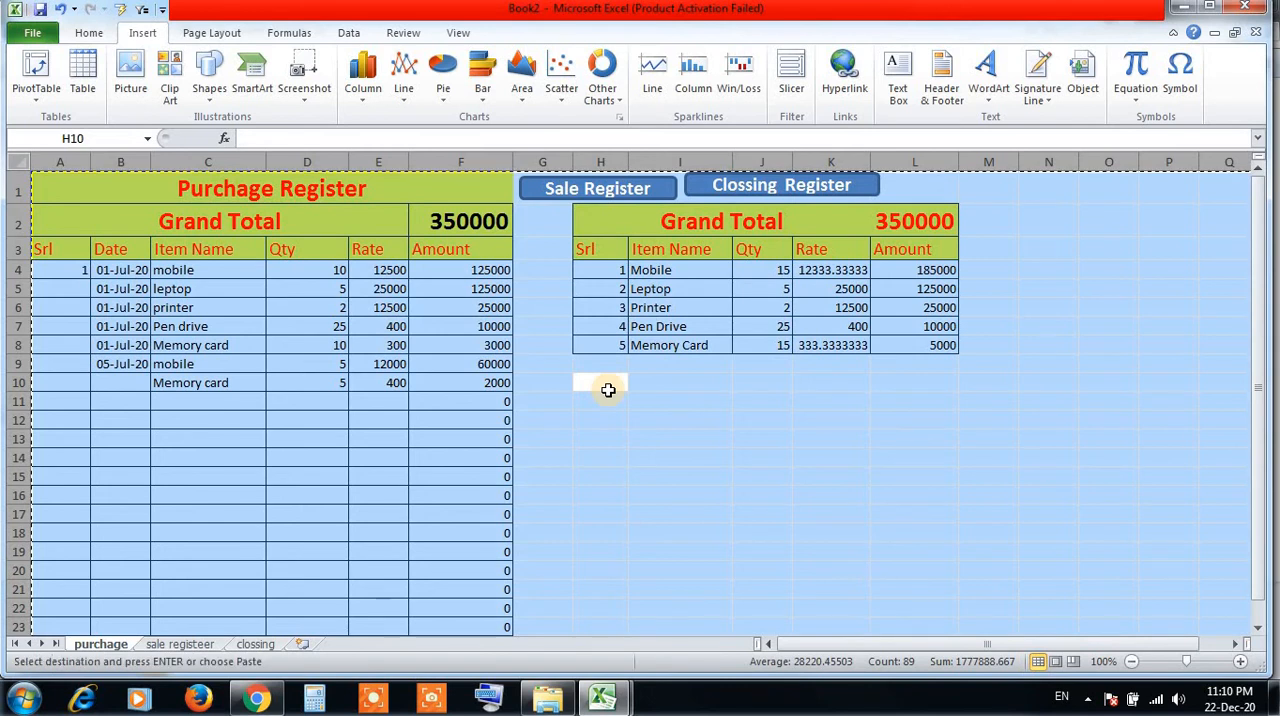
{"action": "left_click", "coordinate": [166, 645]}
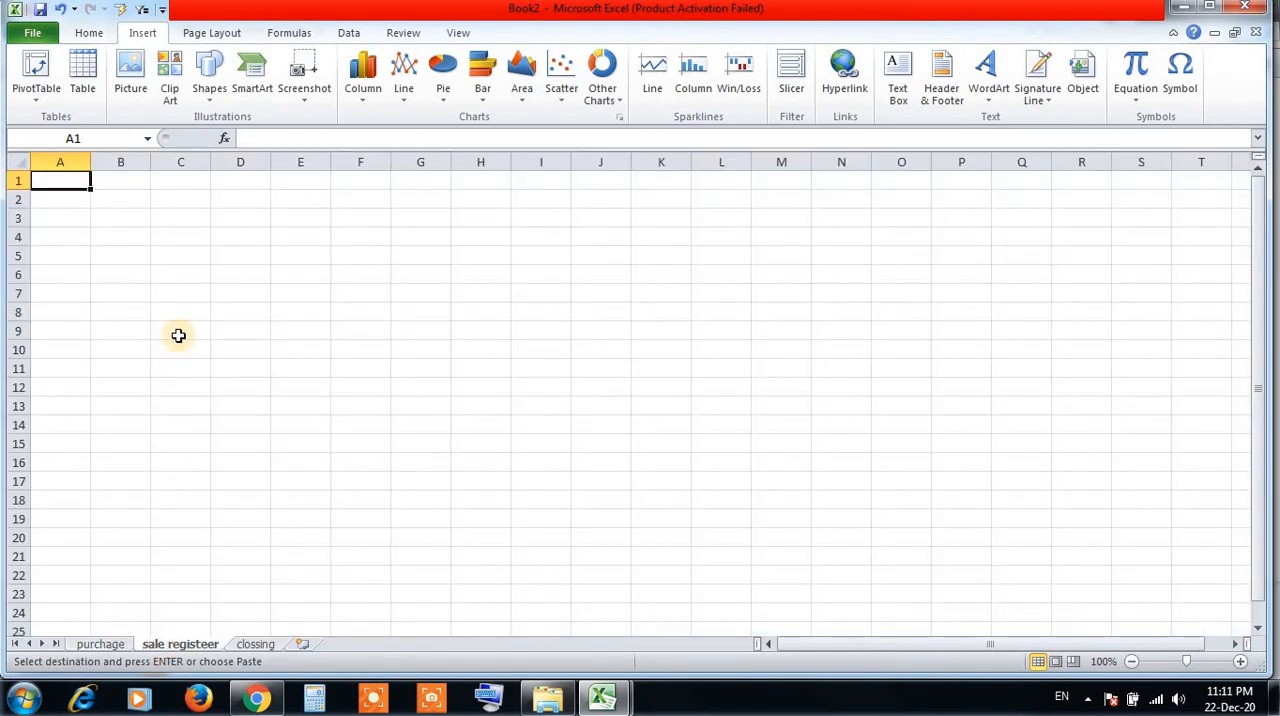
{"action": "key", "text": "ctrl+v"}
{"action": "left_click", "coordinate": [624, 378]}
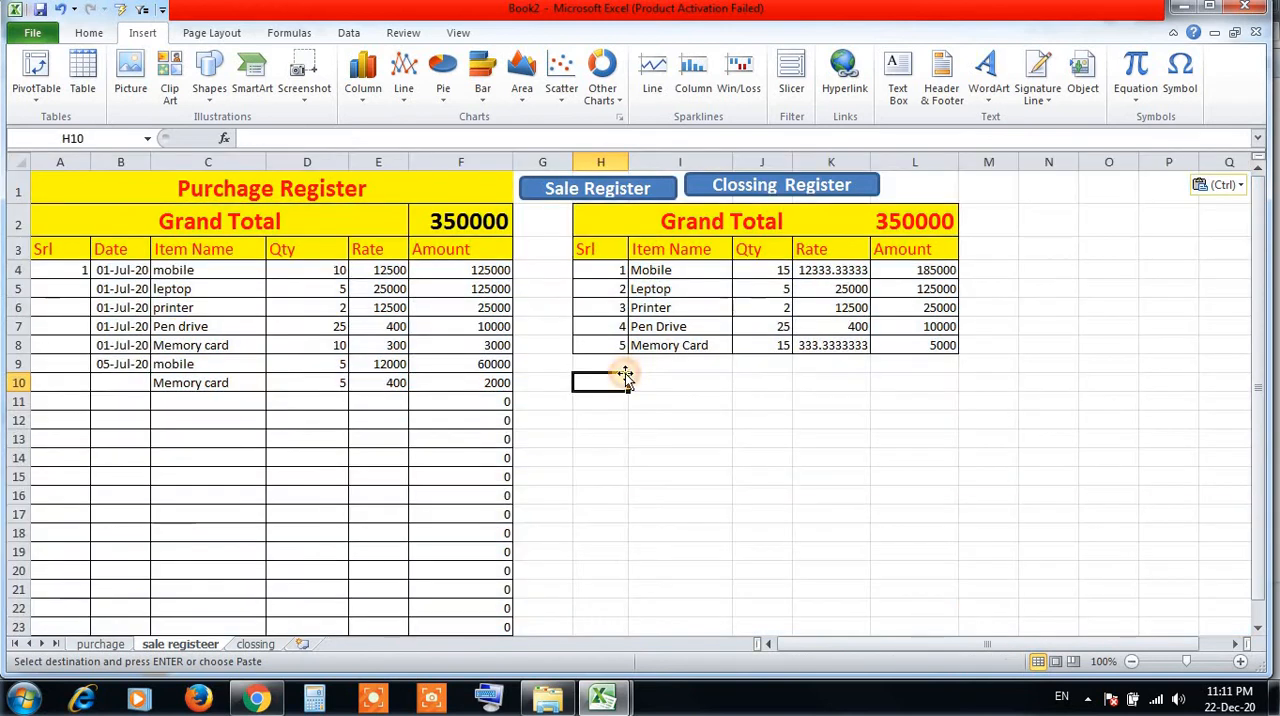
Clear the copied date, item, quantity and rate entries in B4:E11 of the sale registeer sheet, and check the purchage sheet's entries.
{"action": "left_click", "coordinate": [130, 272]}
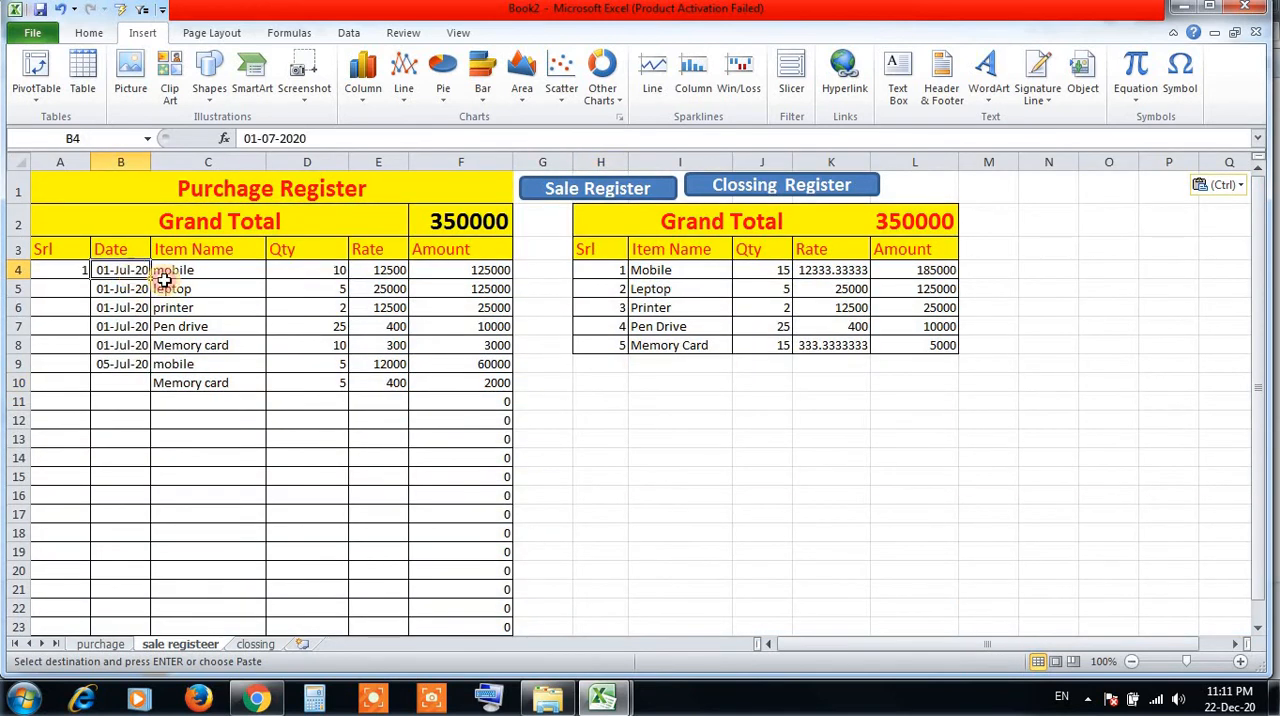
{"action": "left_click_drag", "start_coordinate": [120, 271], "coordinate": [402, 398]}
{"action": "key", "text": "Delete"}
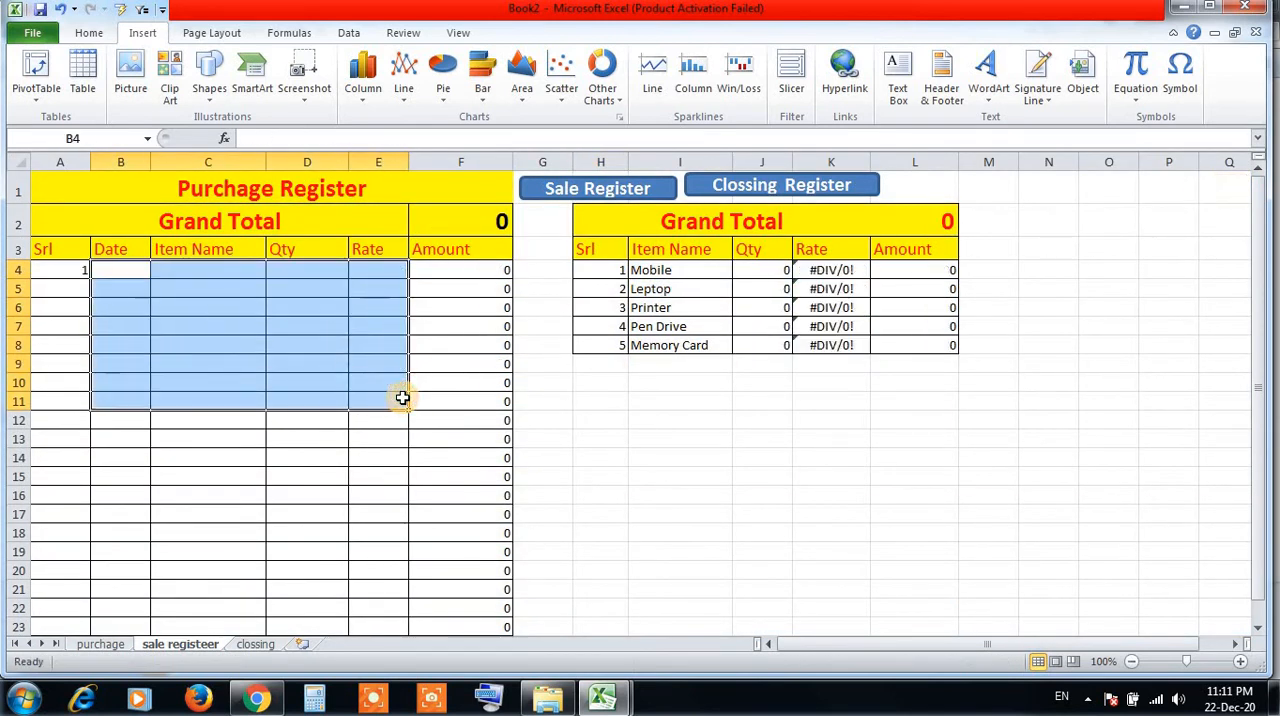
{"action": "left_click", "coordinate": [120, 646]}
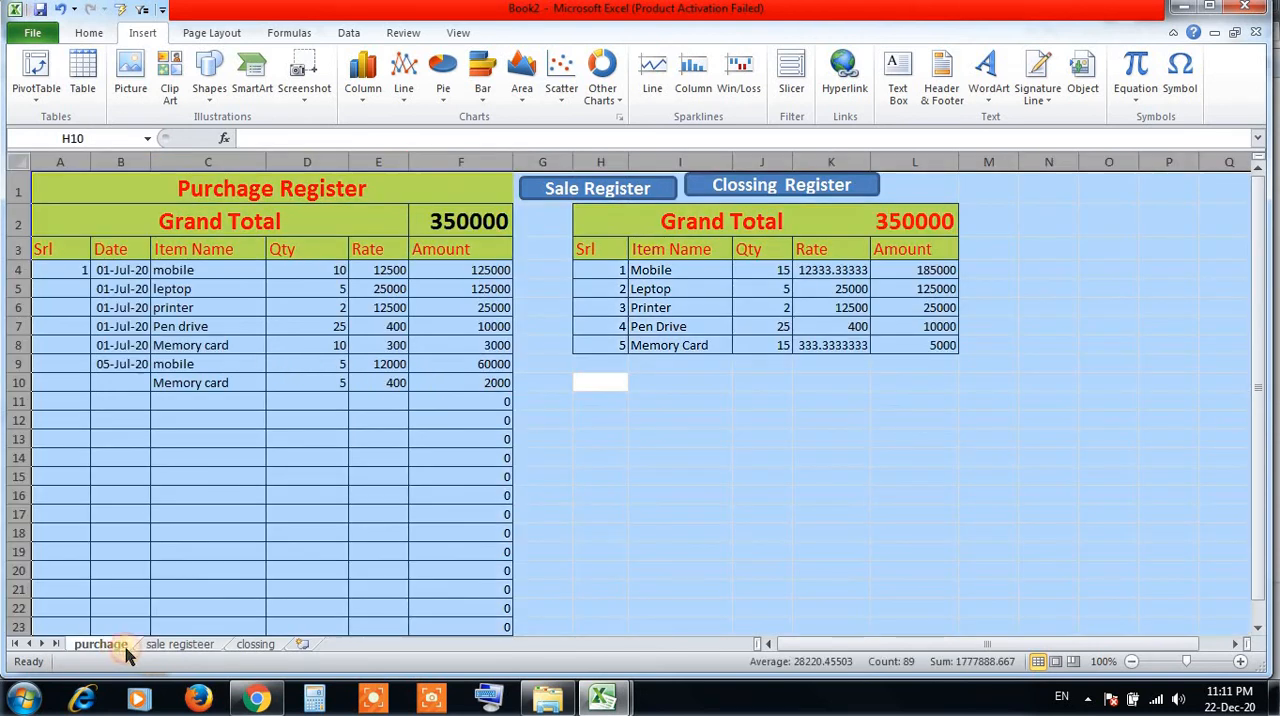
{"action": "left_click", "coordinate": [180, 645]}
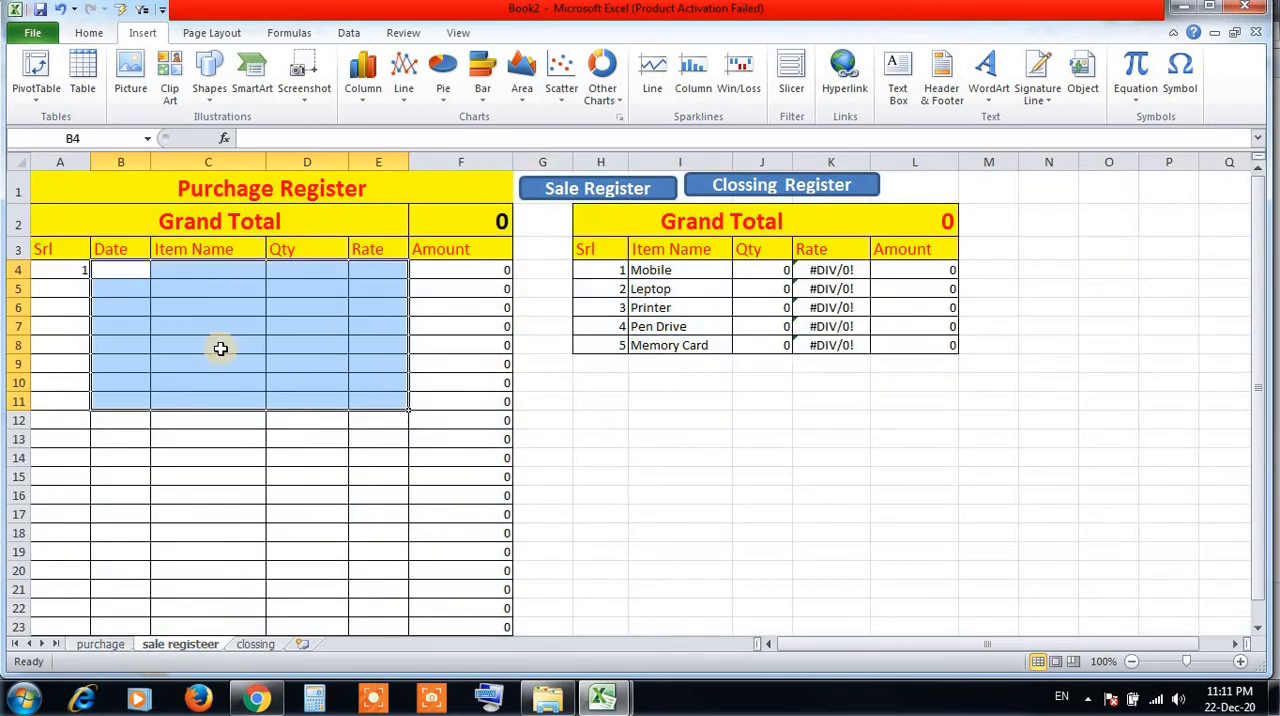
Enter the first sale in row 4 of the sale registeer sheet: date 20 jul 20, item pen drive, quantity 5, rate 500.
{"action": "left_click", "coordinate": [75, 271]}
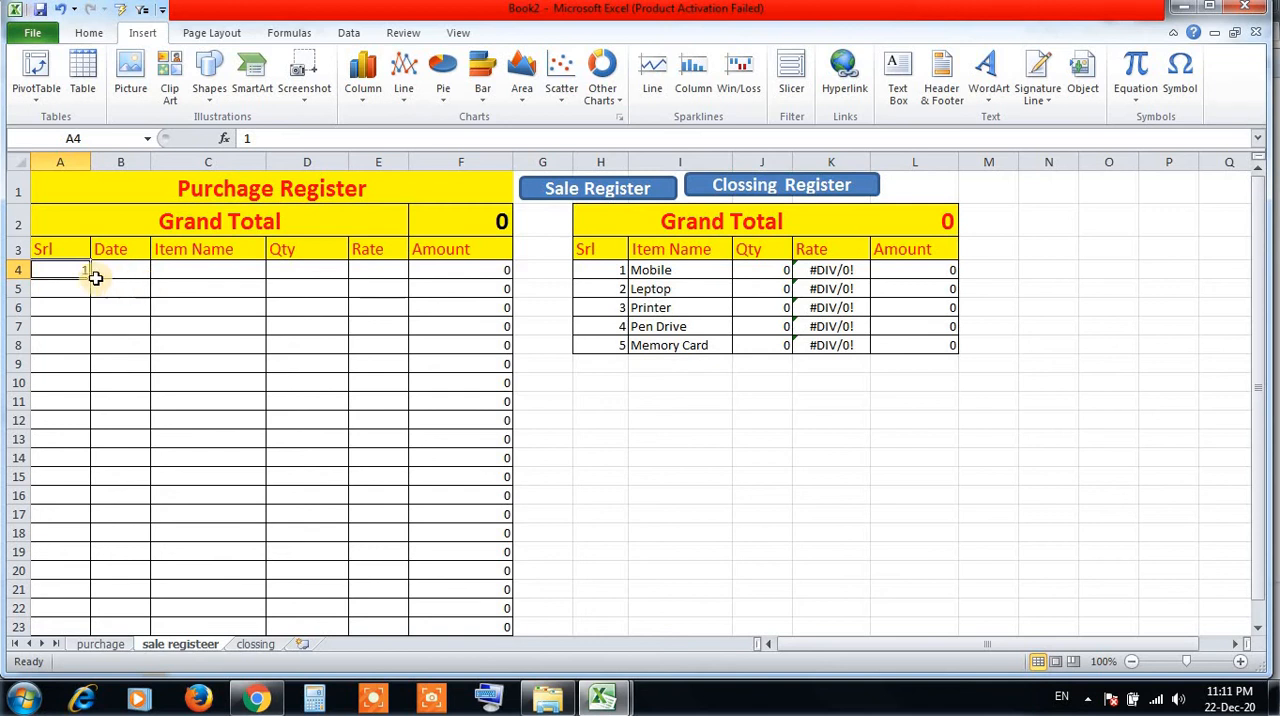
{"action": "left_click", "coordinate": [124, 273]}
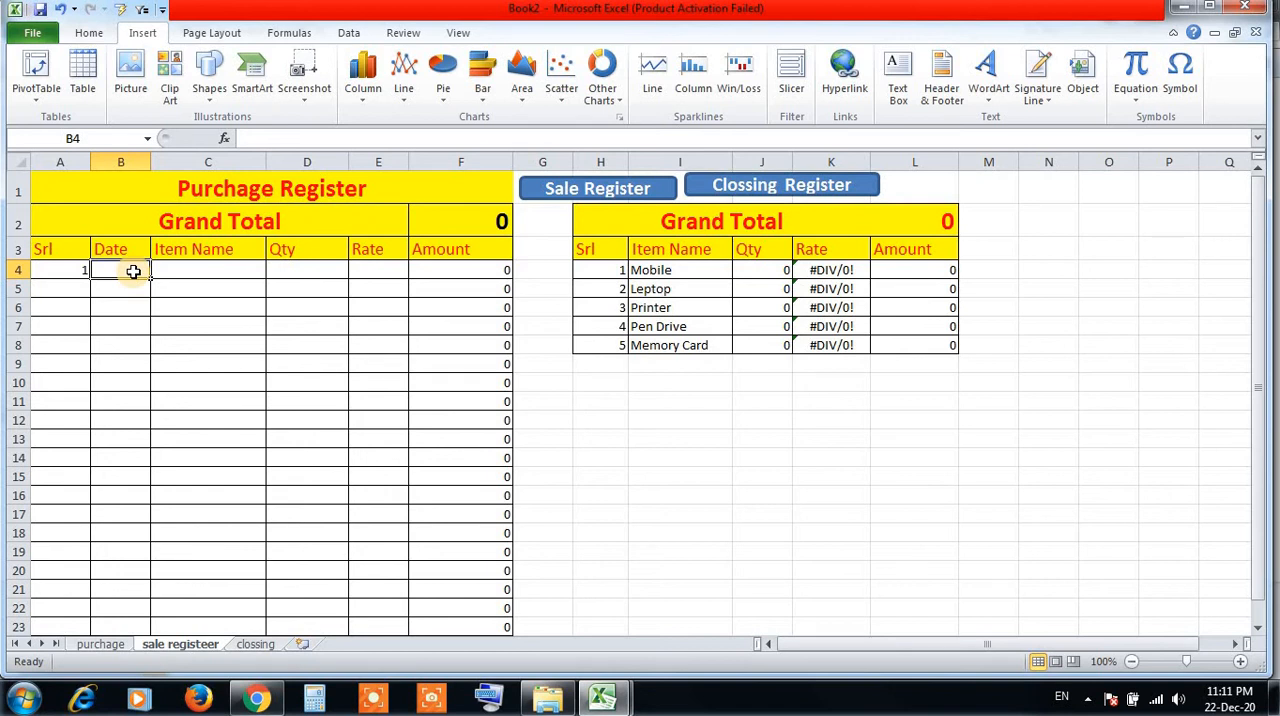
{"action": "type", "text": "20 j"}
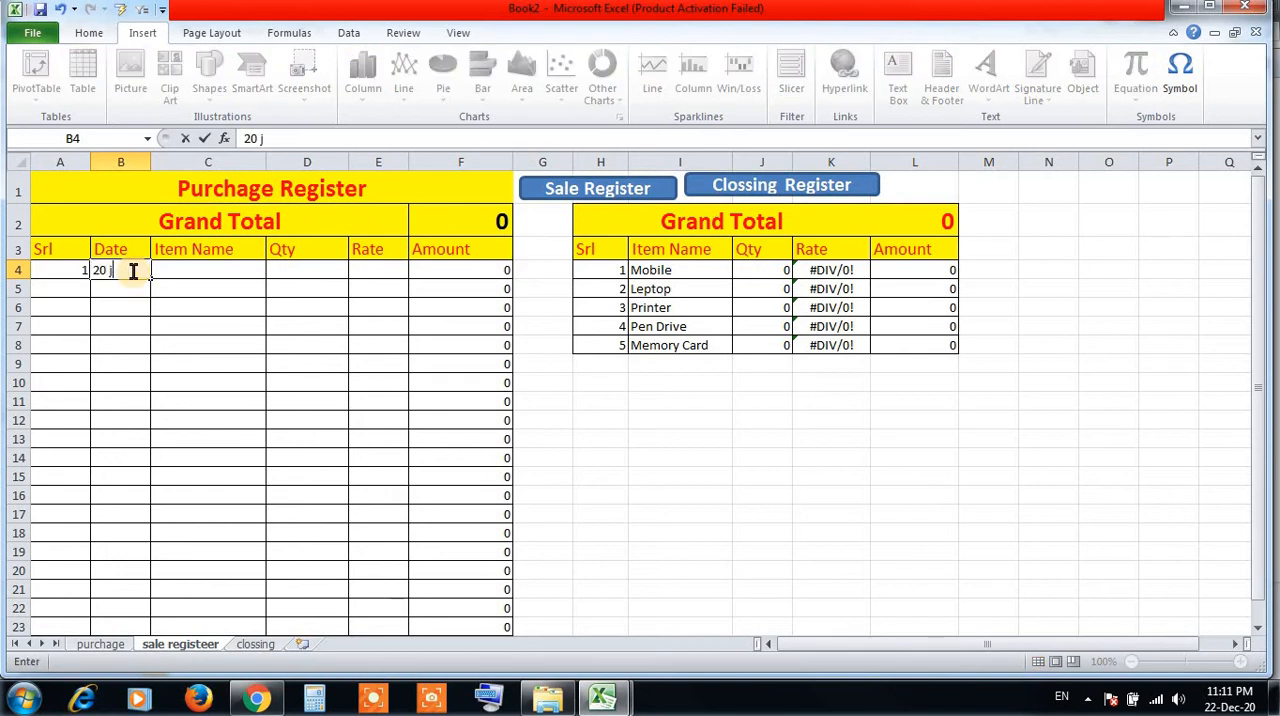
{"action": "type", "text": "ul 20"}
{"action": "key", "text": "Tab"}
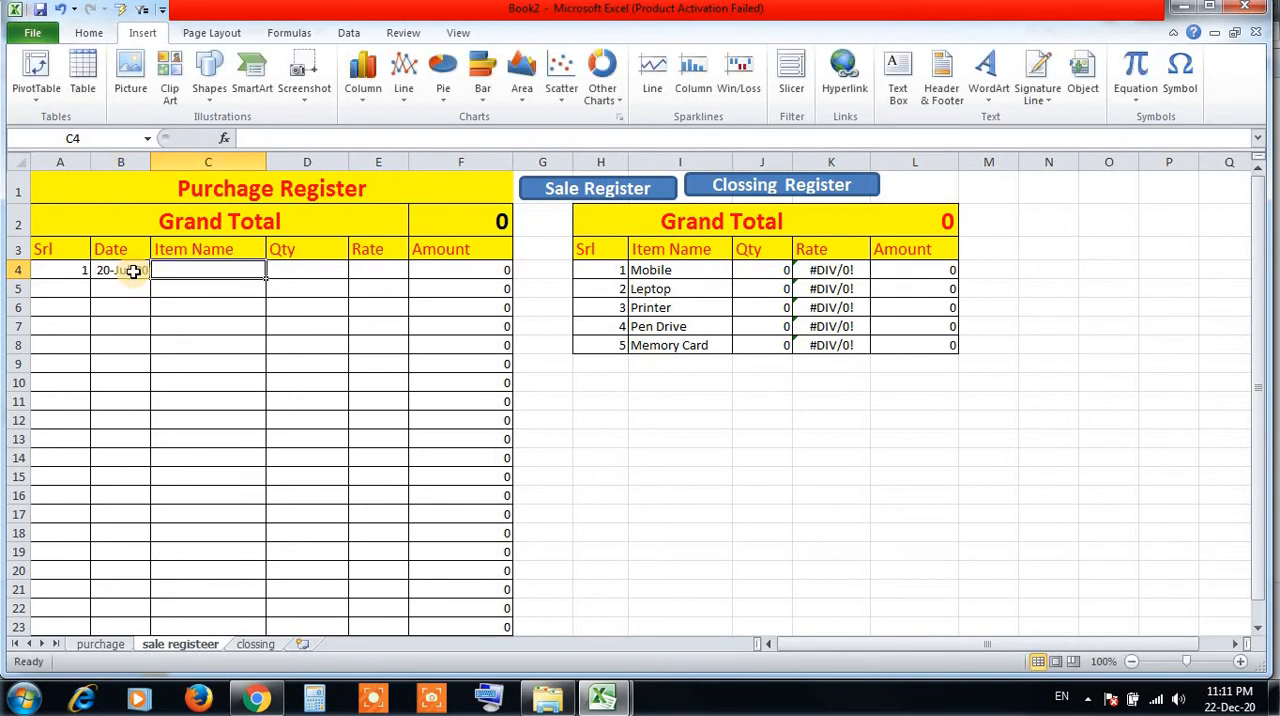
{"action": "type", "text": "pe"}
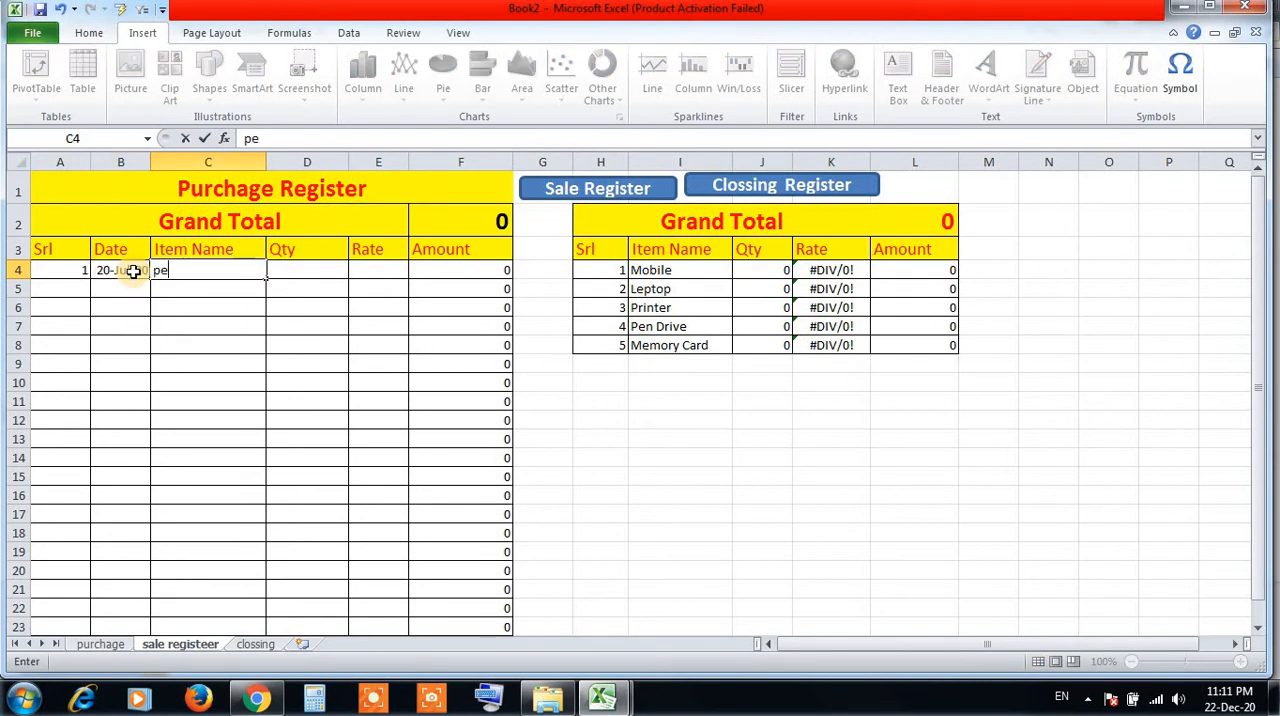
{"action": "type", "text": "n drive"}
{"action": "key", "text": "Tab"}
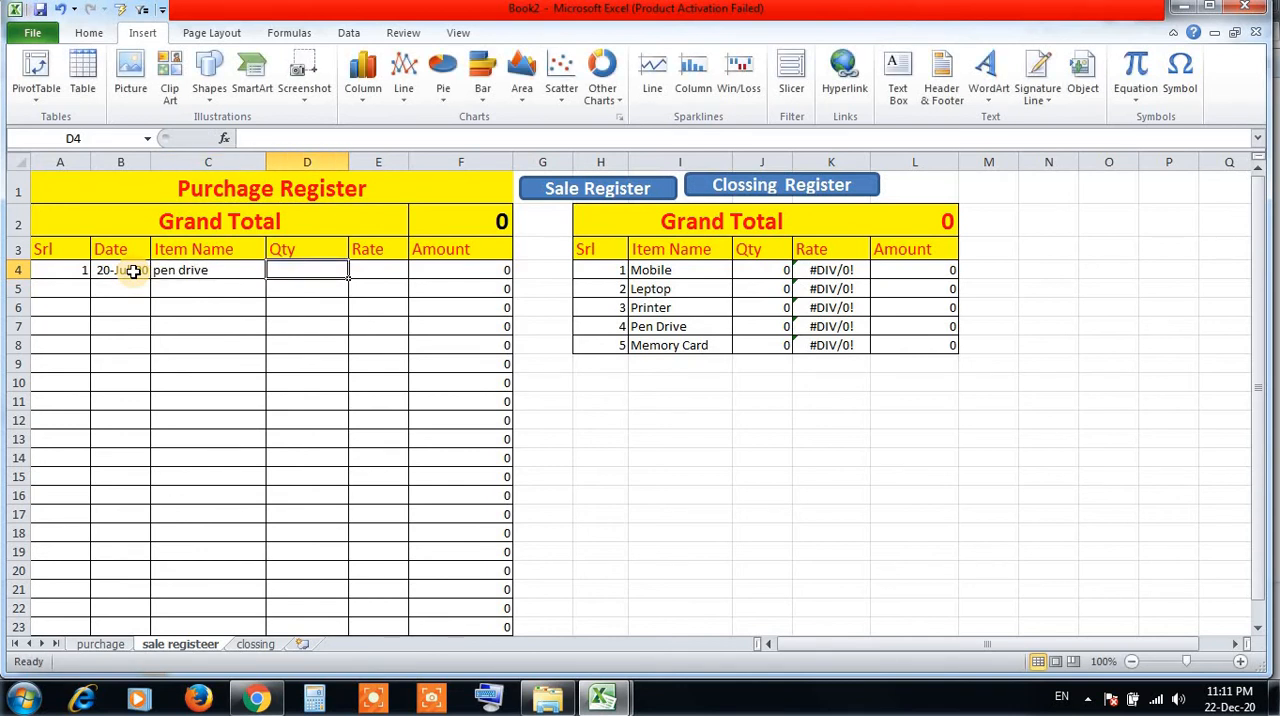
{"action": "type", "text": "5"}
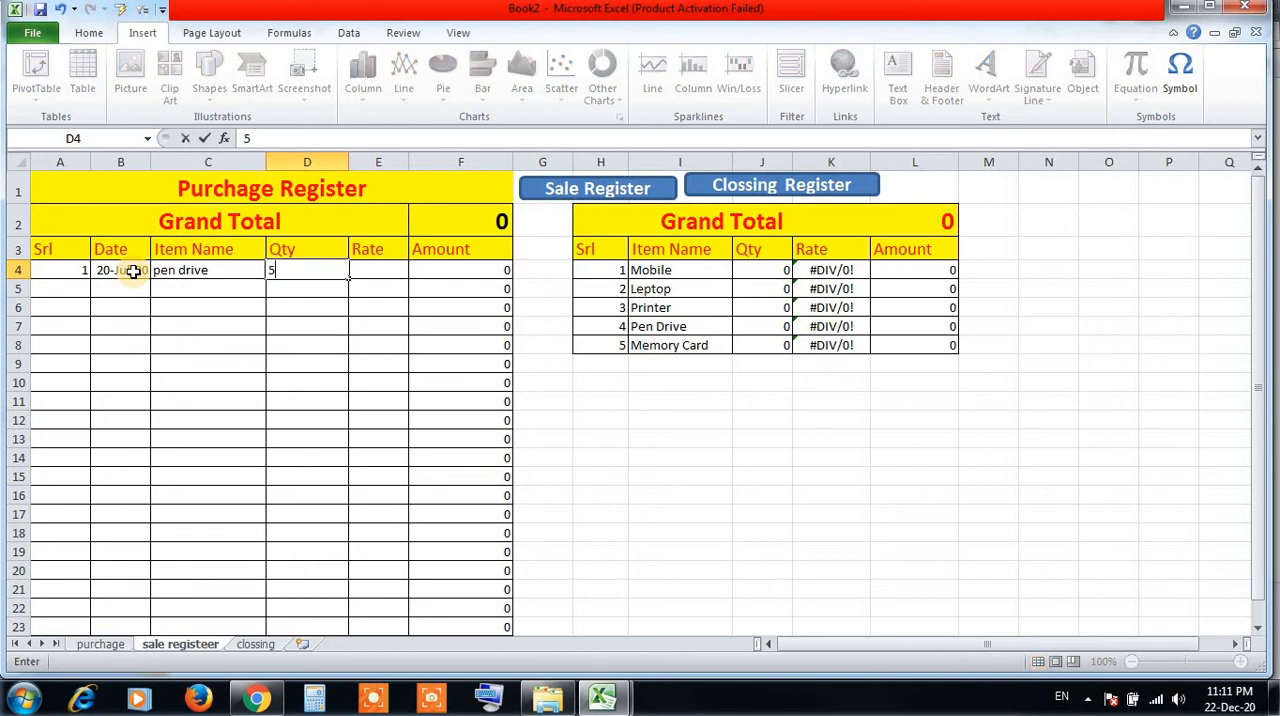
{"action": "key", "text": "Tab"}
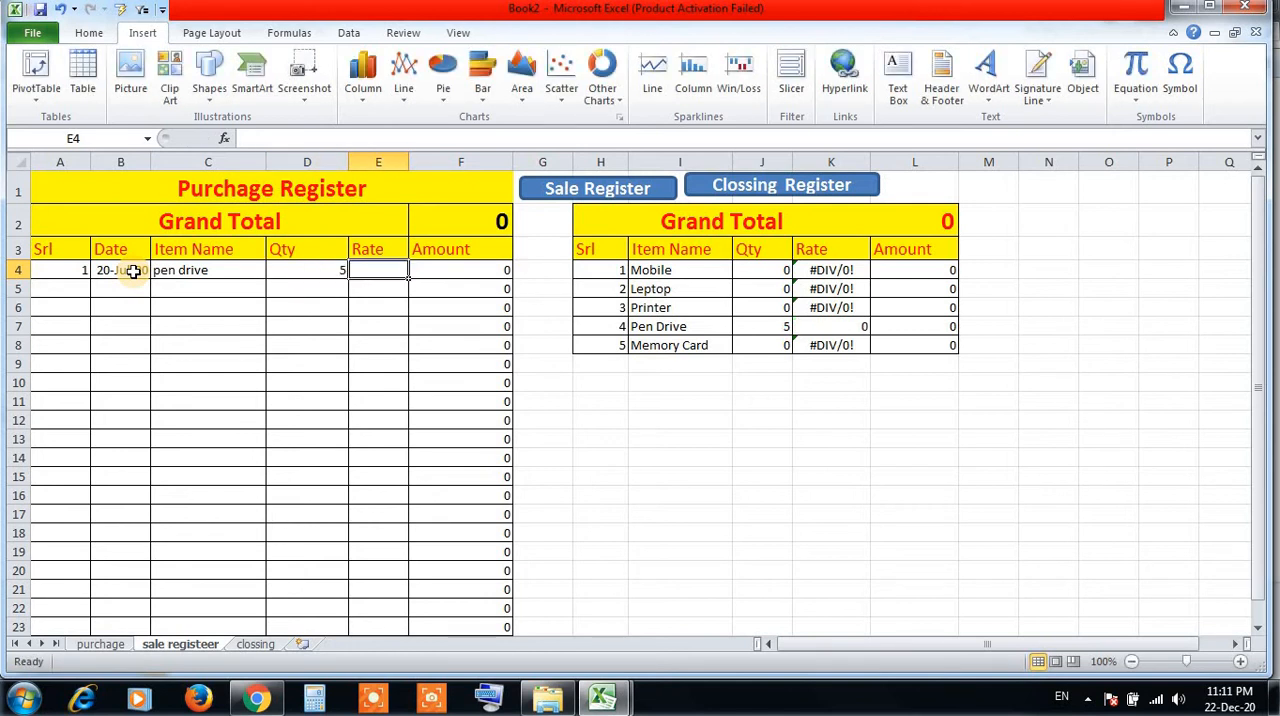
{"action": "type", "text": "500"}
{"action": "key", "text": "Return"}
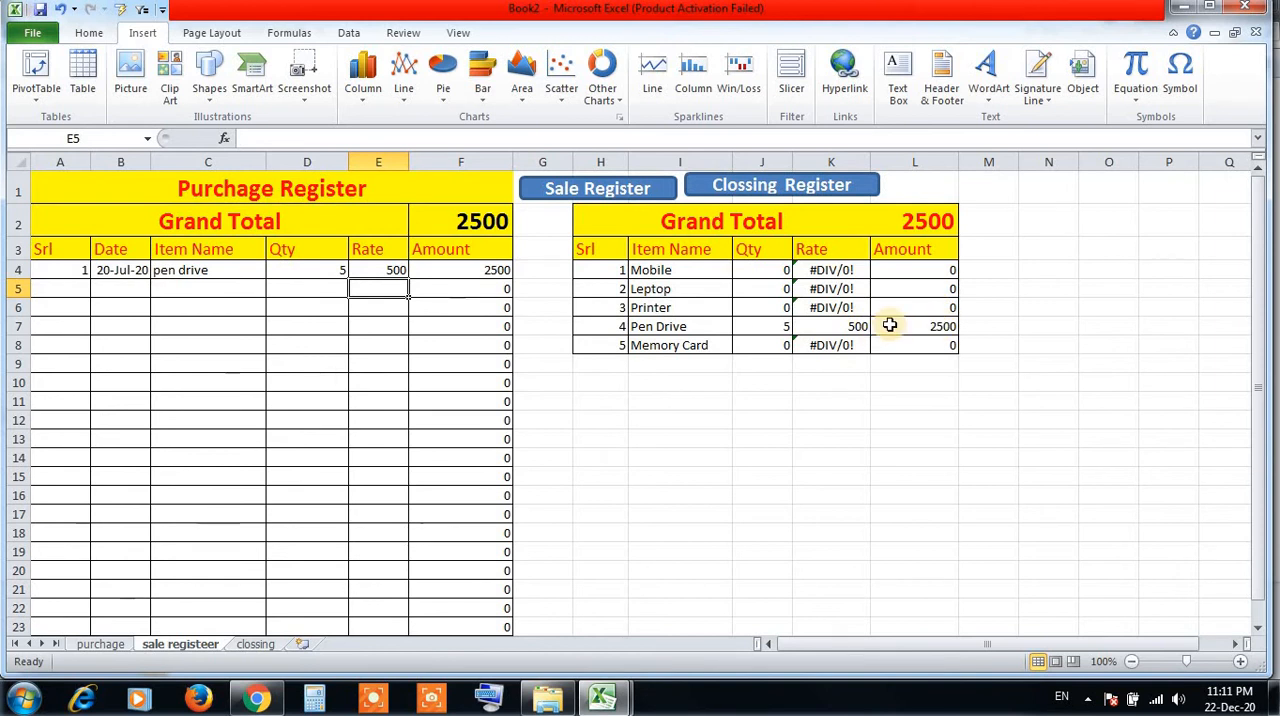
Add a leptop sale in row 5 with quantity 1 and rate 28000.
{"action": "left_click", "coordinate": [175, 288]}
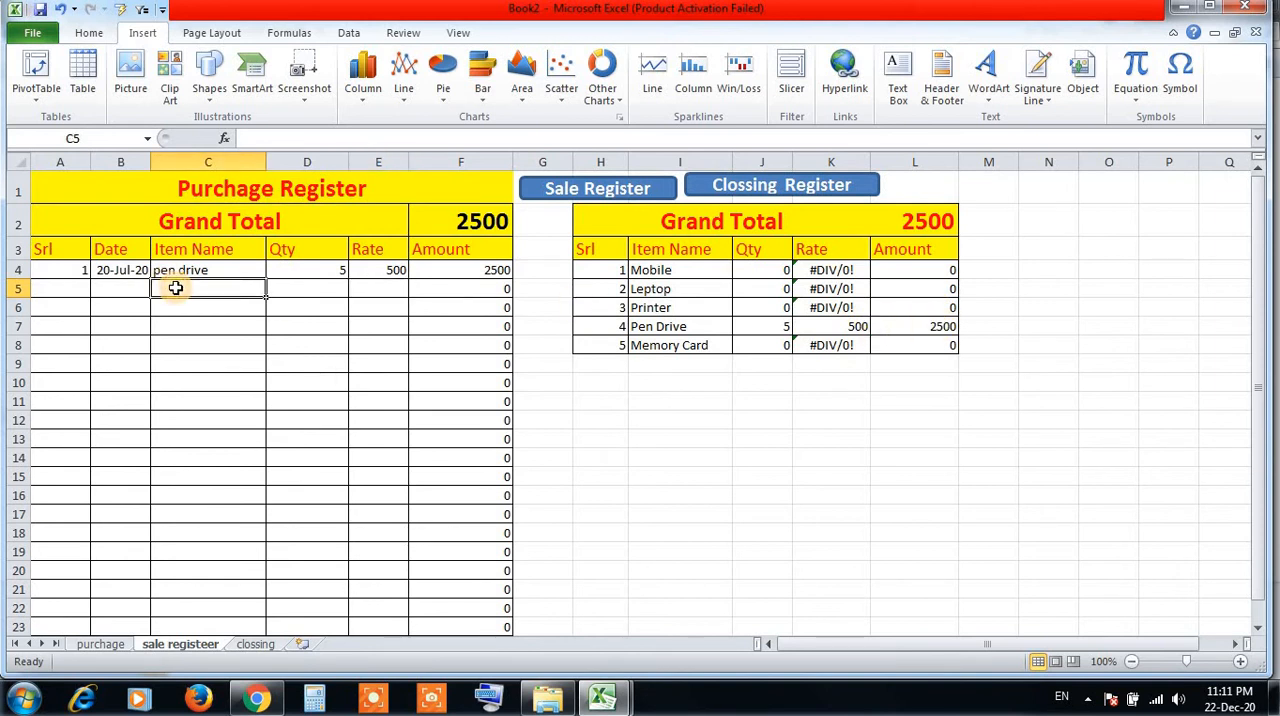
{"action": "type", "text": "leptop"}
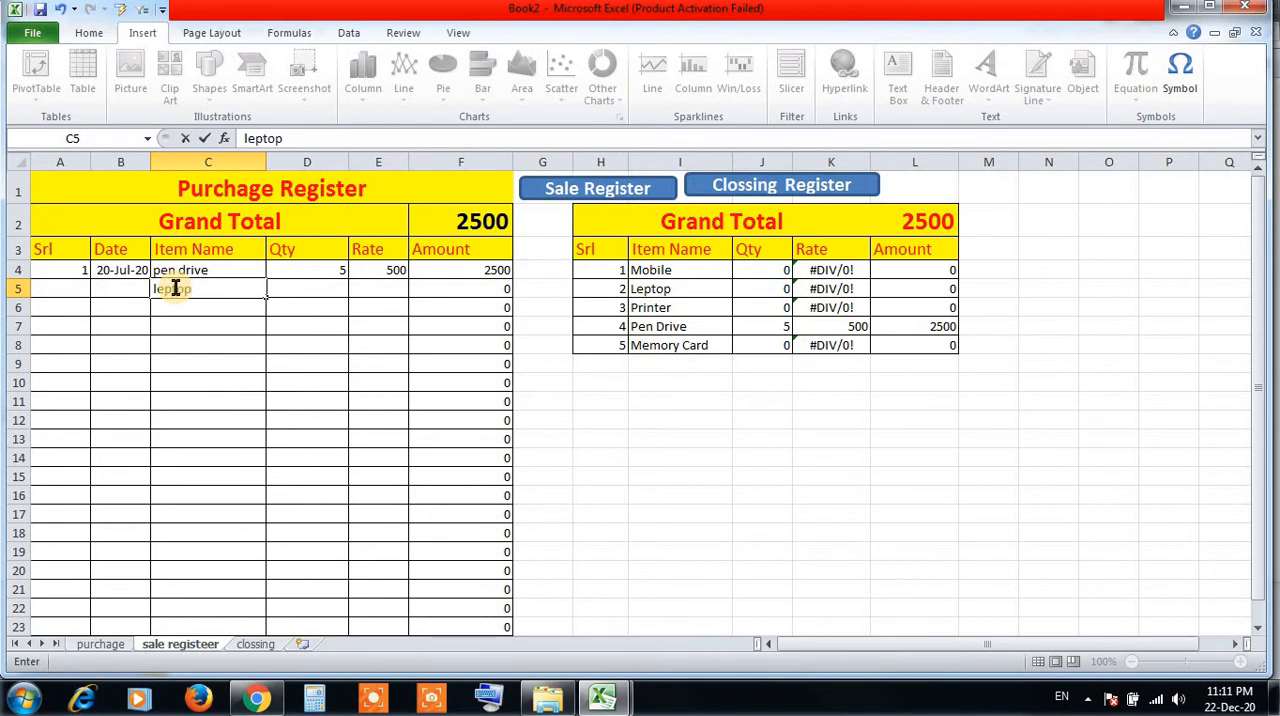
{"action": "key", "text": "Tab"}
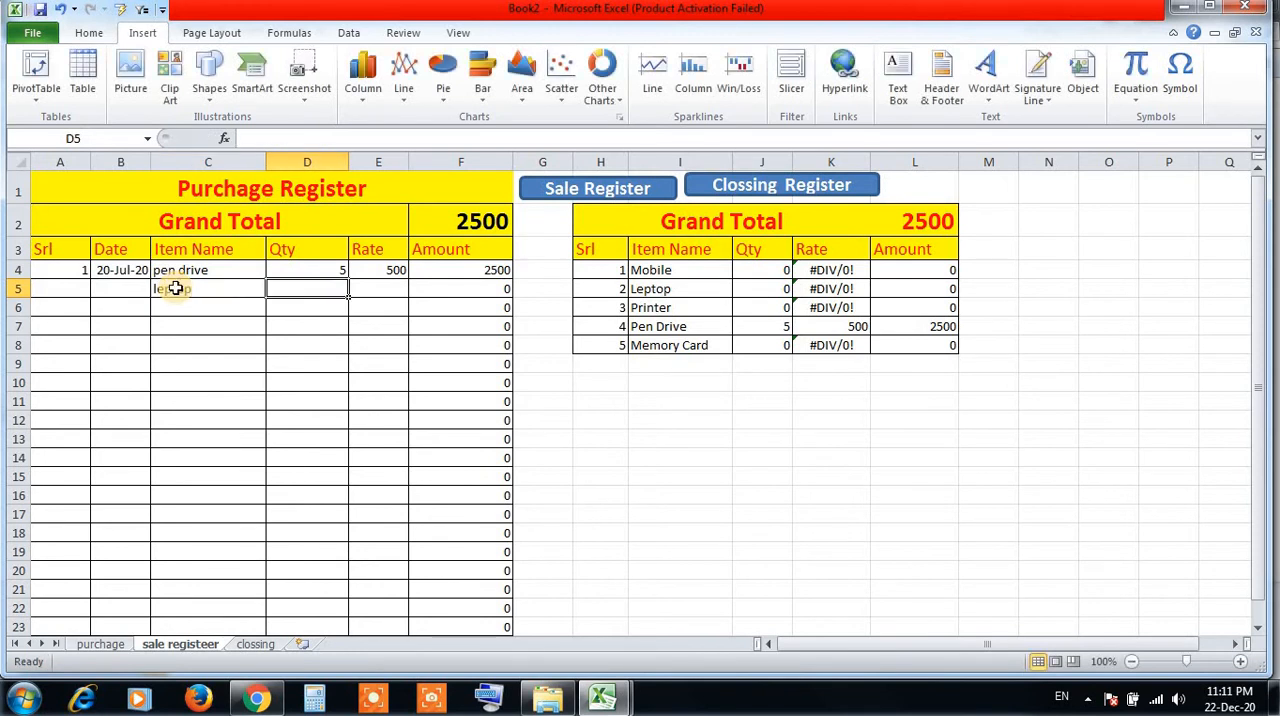
{"action": "type", "text": "1"}
{"action": "key", "text": "Tab"}
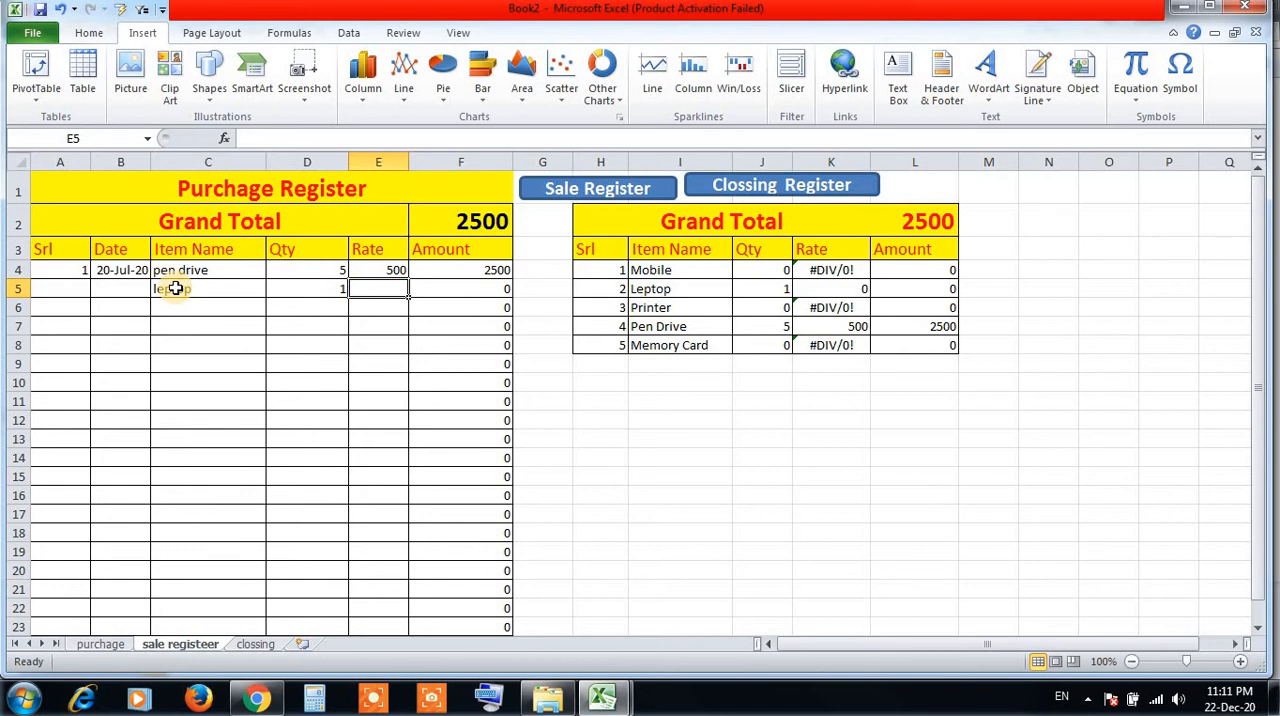
{"action": "type", "text": "28000"}
{"action": "key", "text": "Return"}
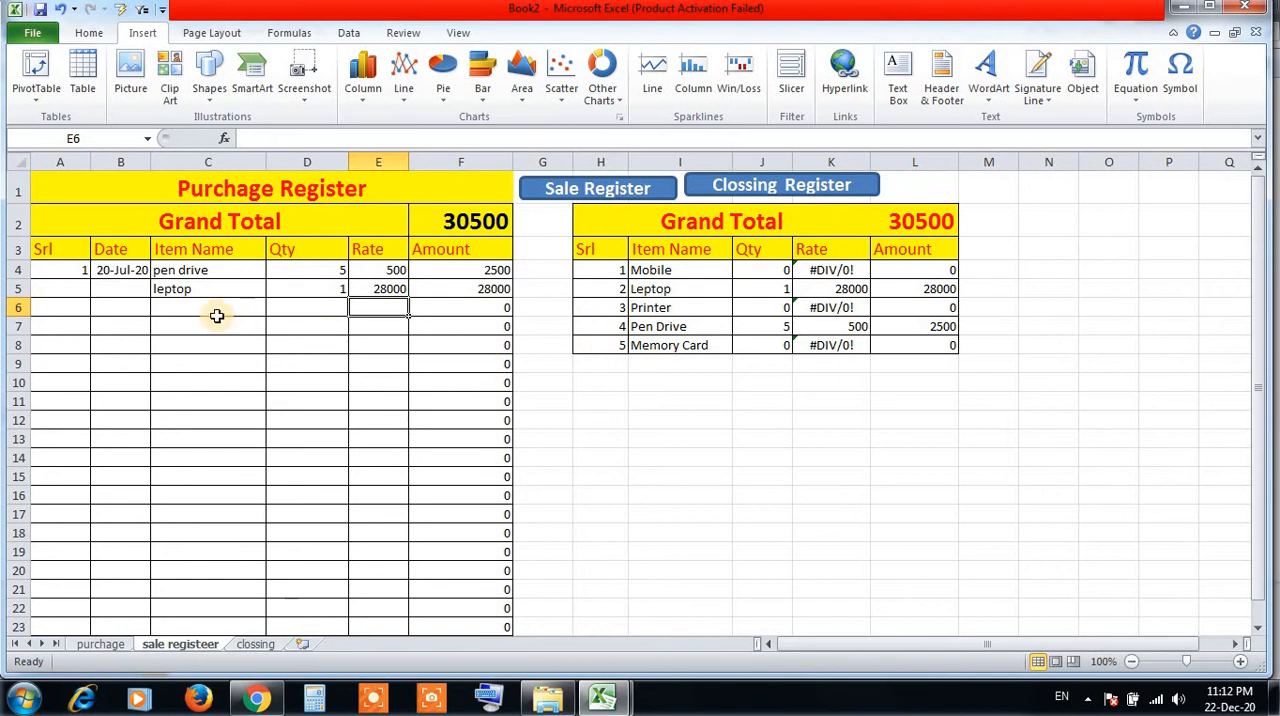
Add a memory card sale in row 6 with quantity 10 and rate 450.
{"action": "left_click", "coordinate": [213, 310]}
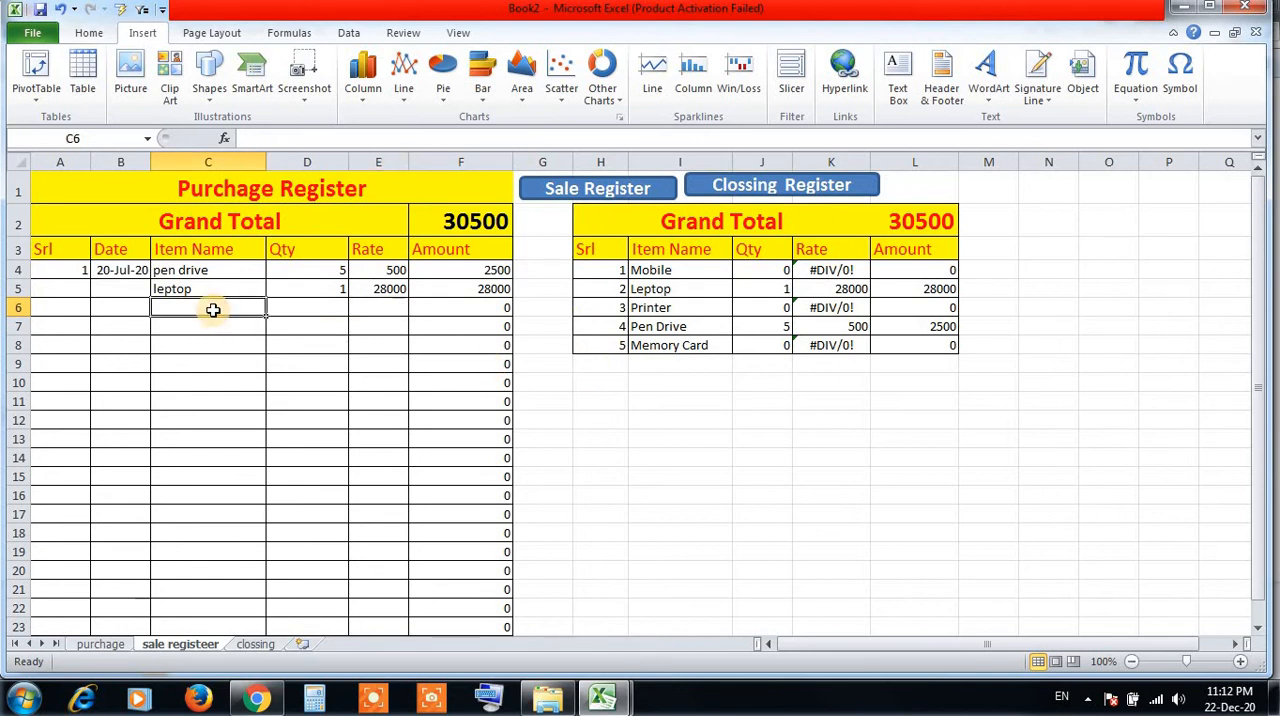
{"action": "type", "text": "mem"}
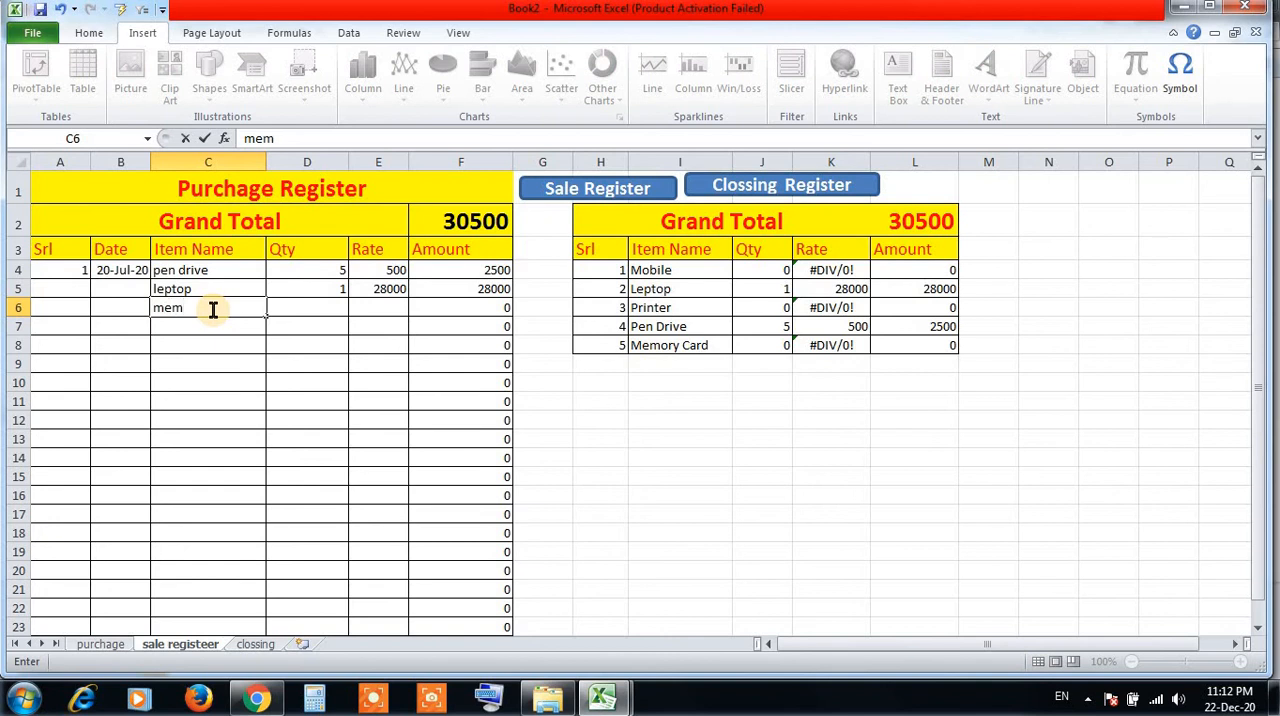
{"action": "type", "text": "ory card"}
{"action": "key", "text": "Tab"}
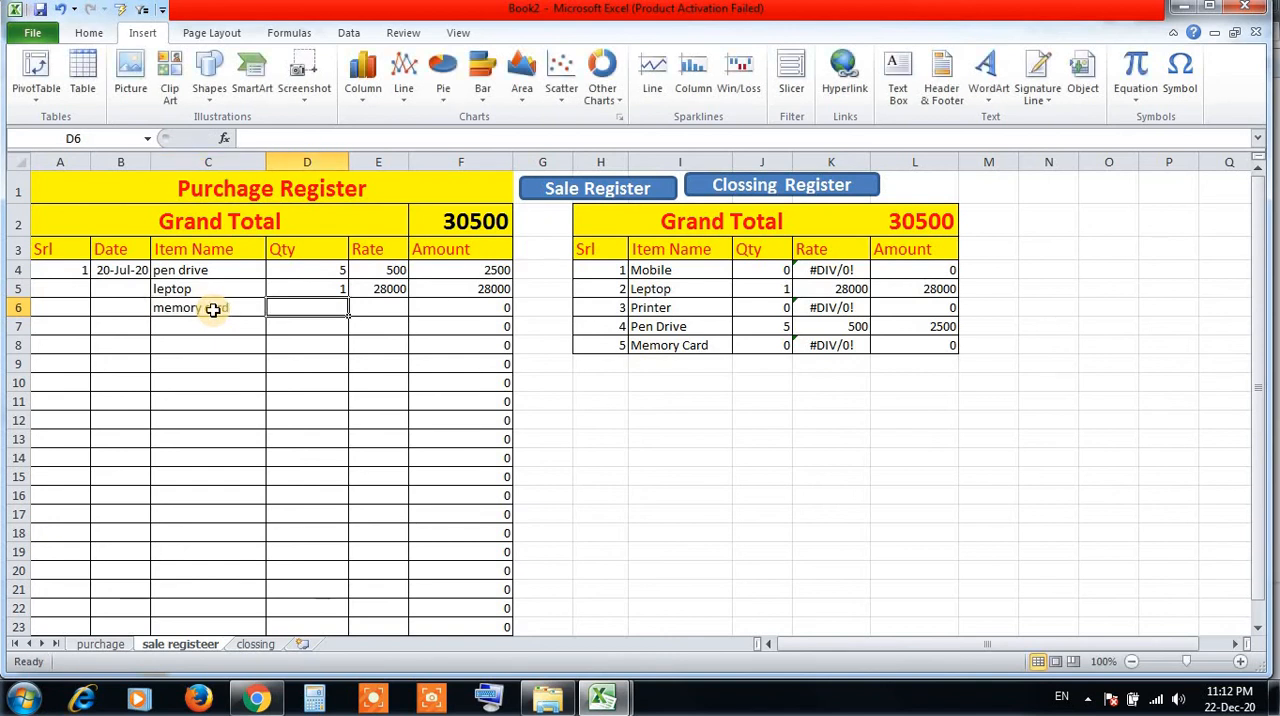
{"action": "type", "text": "1"}
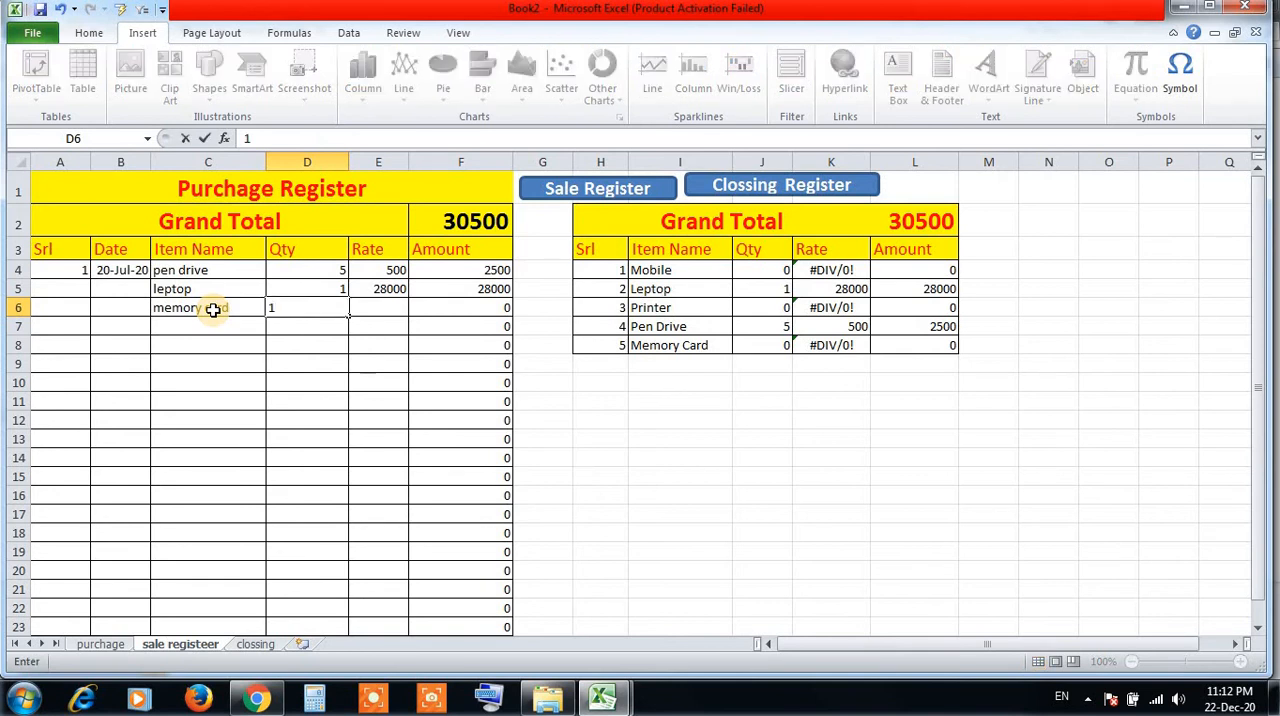
{"action": "type", "text": "0"}
{"action": "key", "text": "Tab"}
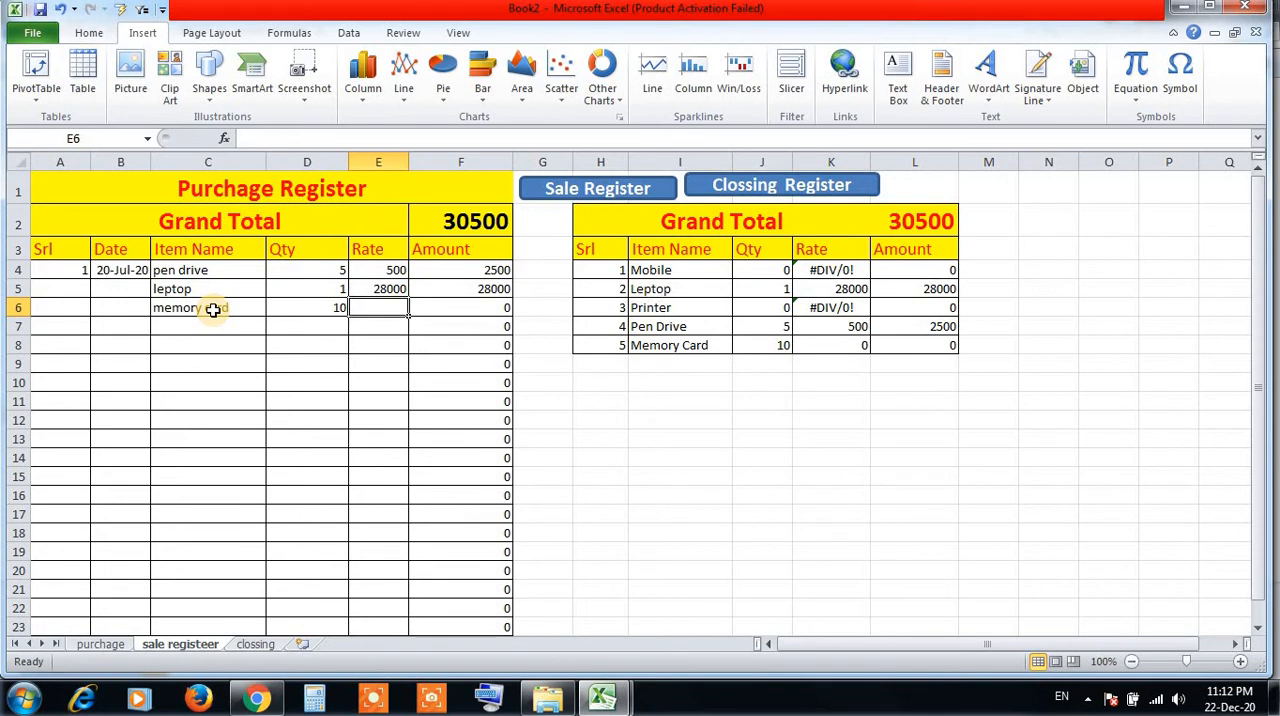
{"action": "type", "text": "450"}
{"action": "key", "text": "Return"}
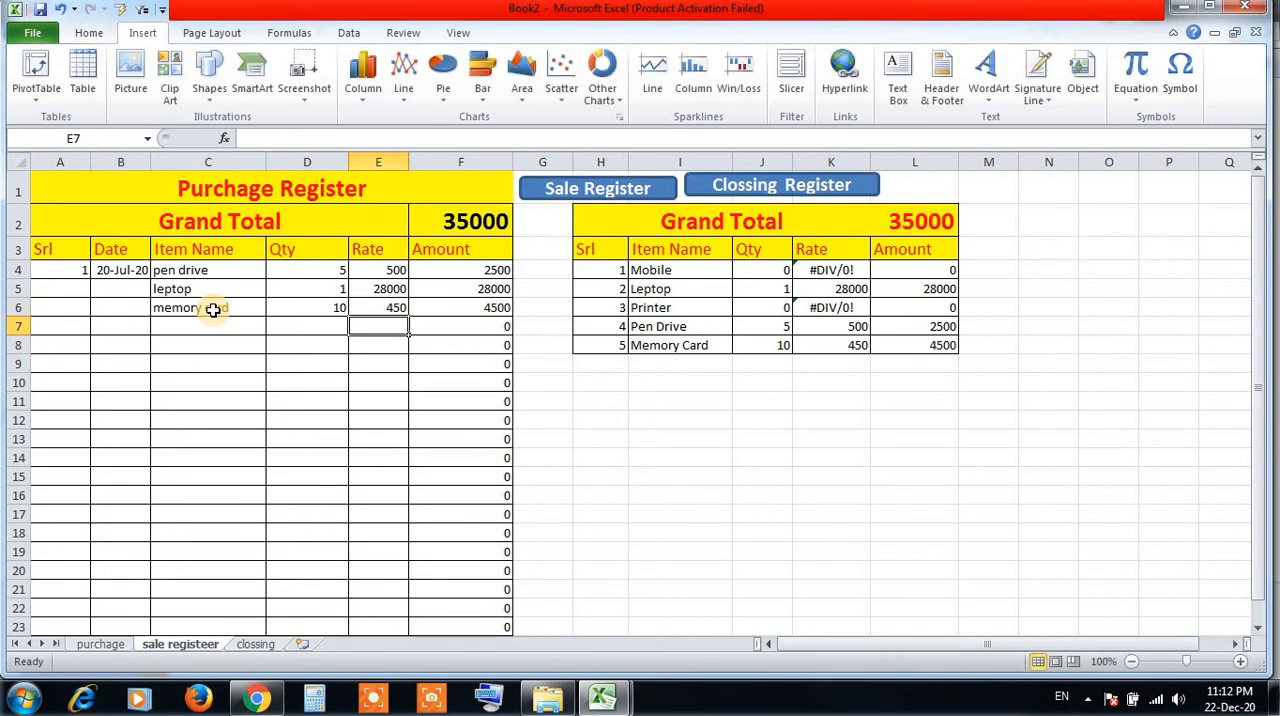
Add a mobile sale in row 7 of the sale registeer sheet with quantity 4 and rate 15000.
{"action": "left_click", "coordinate": [202, 327]}
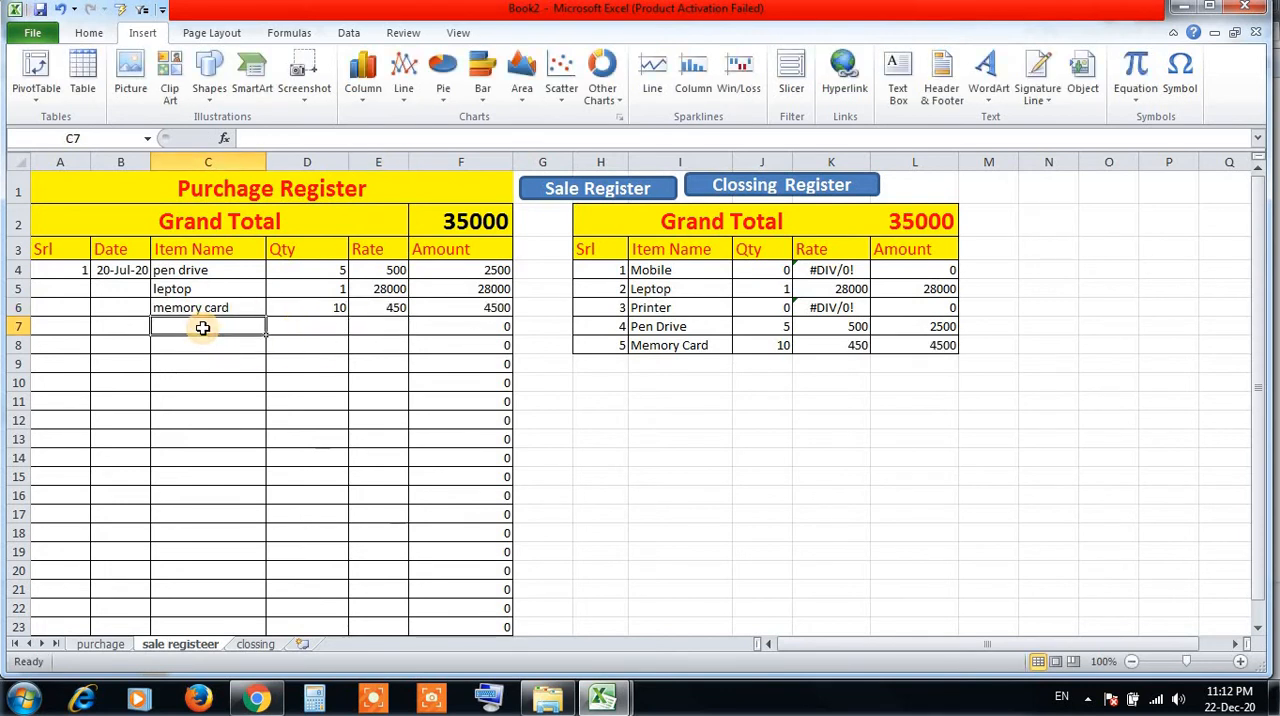
{"action": "type", "text": "mobile"}
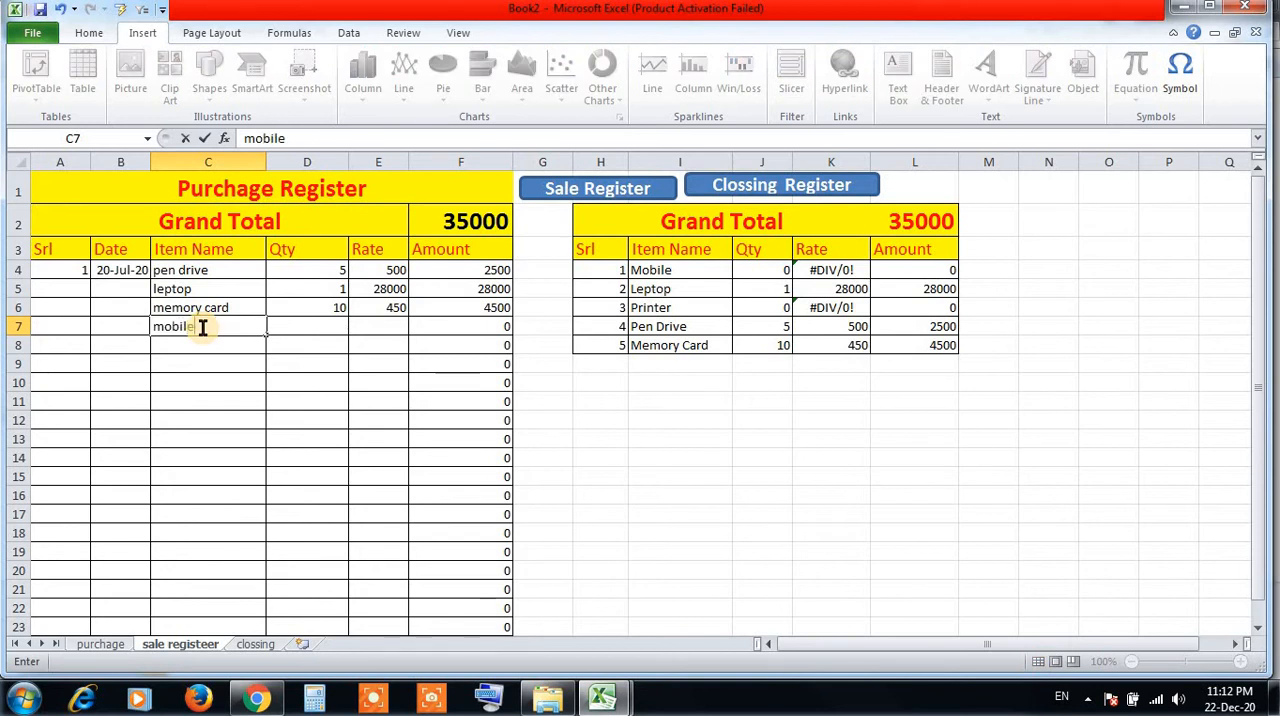
{"action": "key", "text": "Tab"}
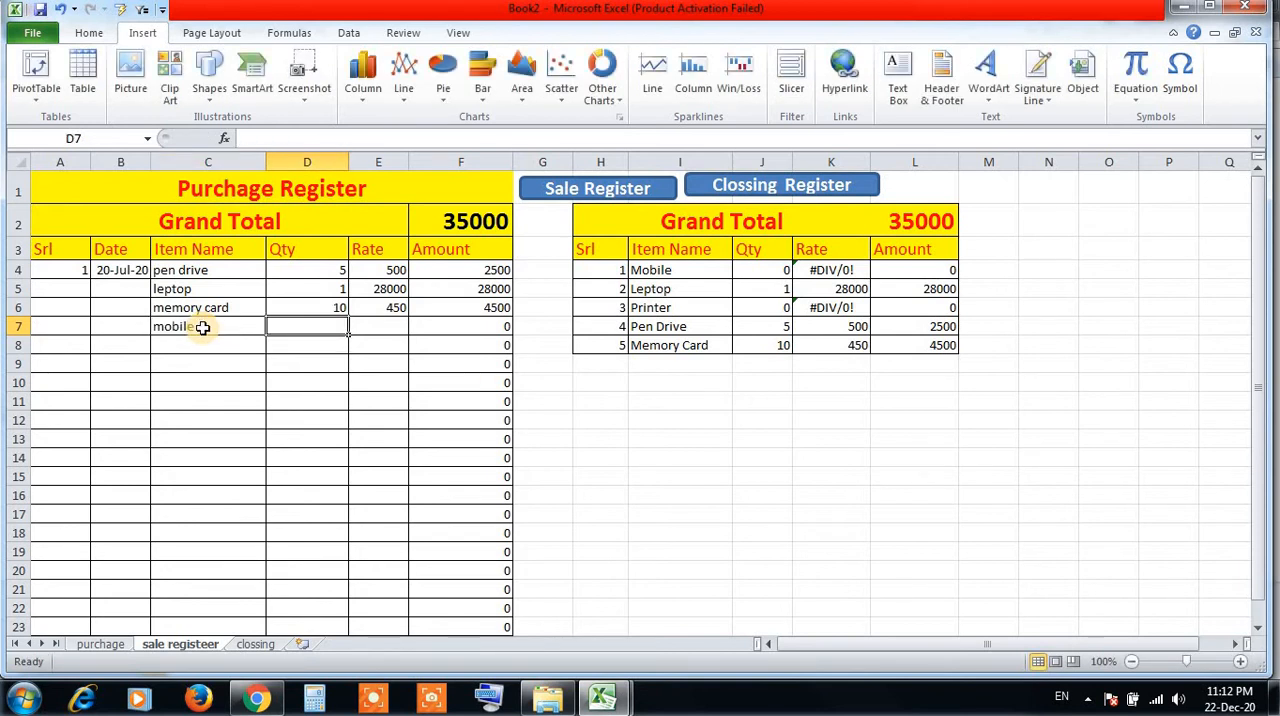
{"action": "type", "text": "4"}
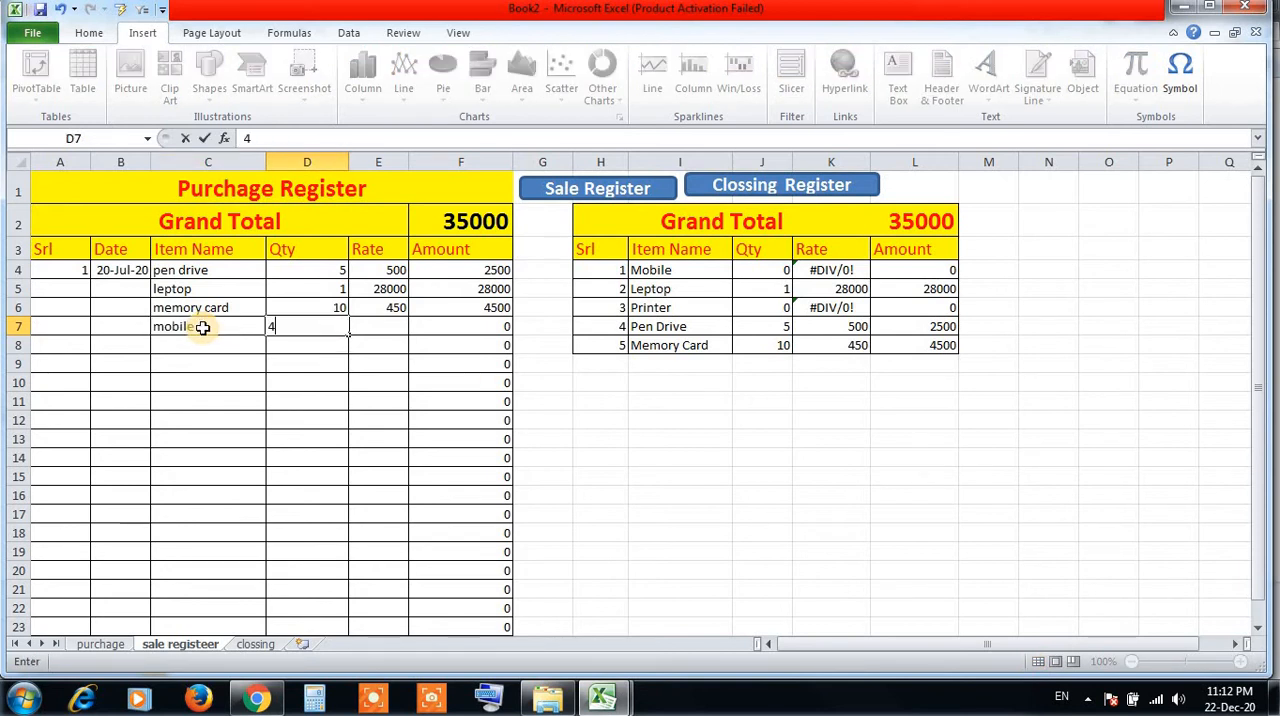
{"action": "key", "text": "Tab"}
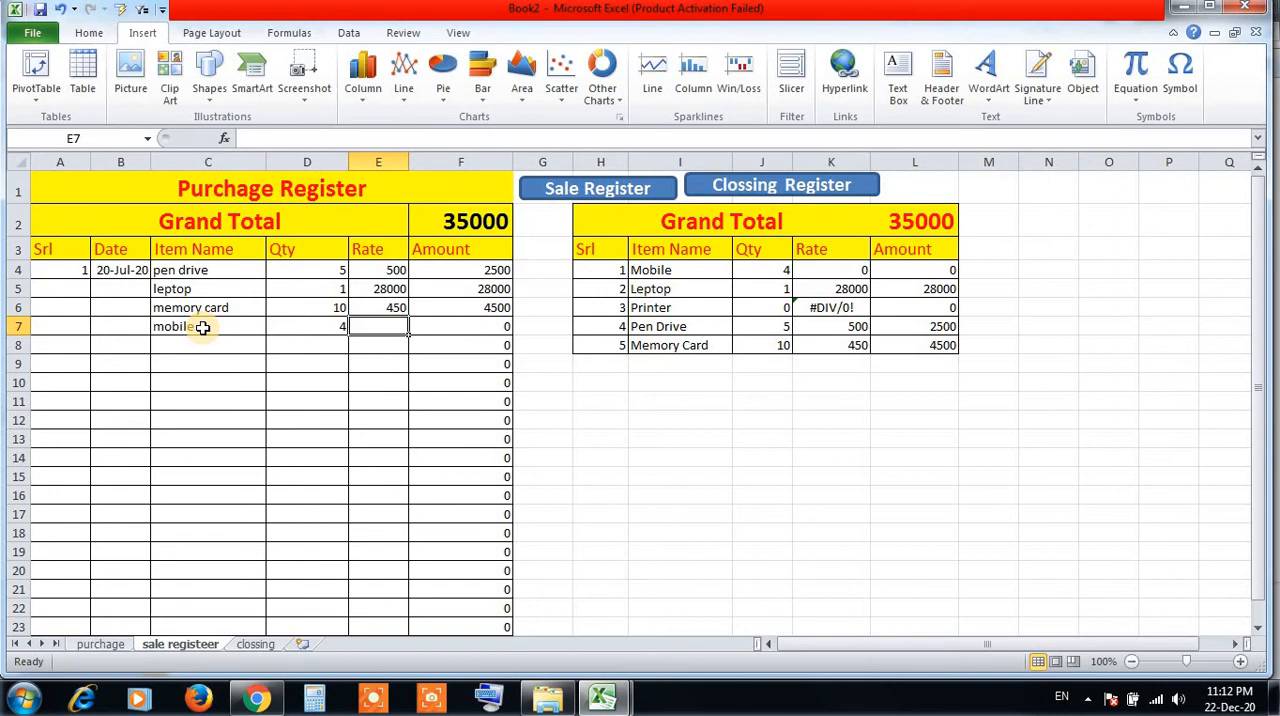
{"action": "type", "text": "15000"}
{"action": "key", "text": "Return"}
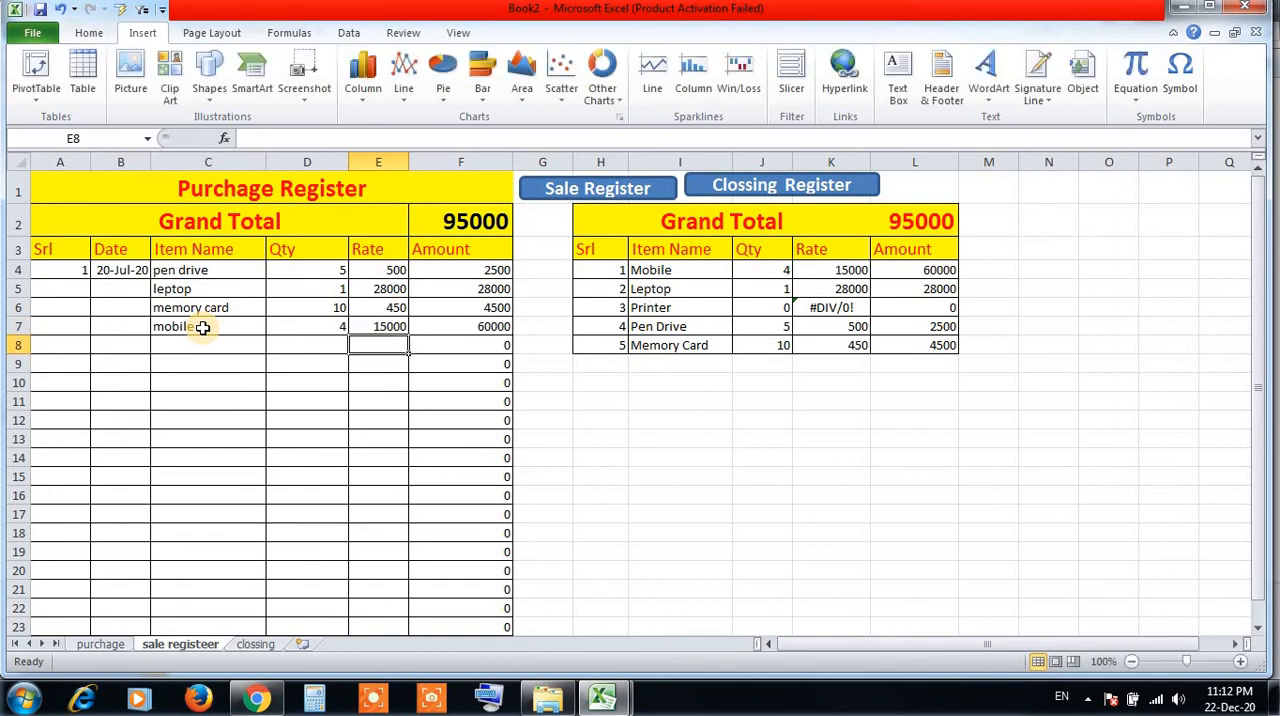
Add a printer sale in row 8 with quantity 2 and rate 15000.
{"action": "left_click", "coordinate": [218, 360]}
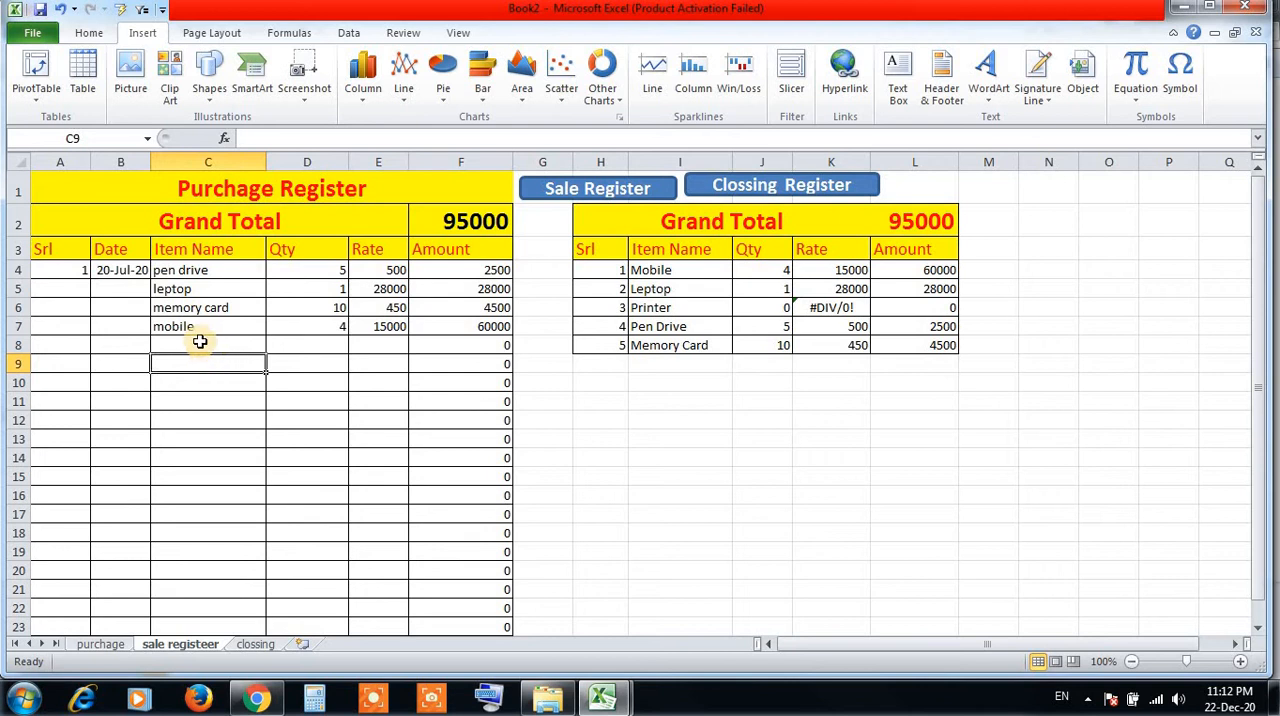
{"action": "left_click", "coordinate": [200, 342]}
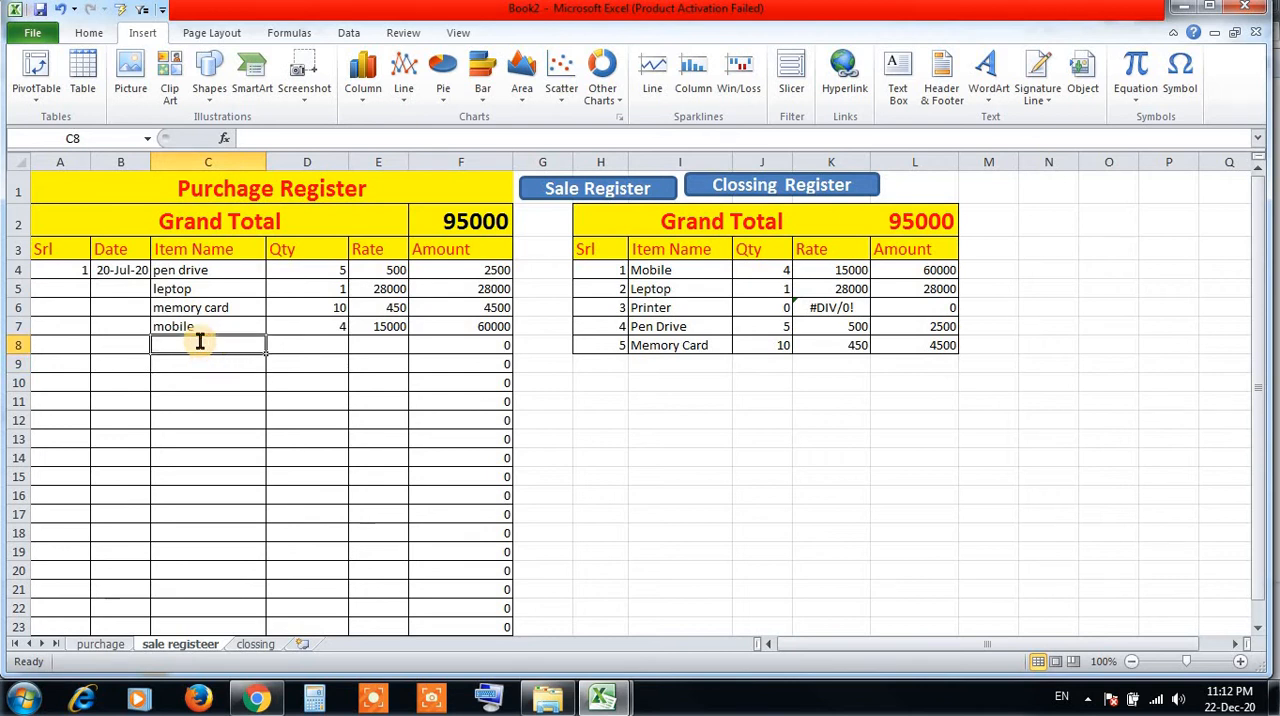
{"action": "type", "text": "printer"}
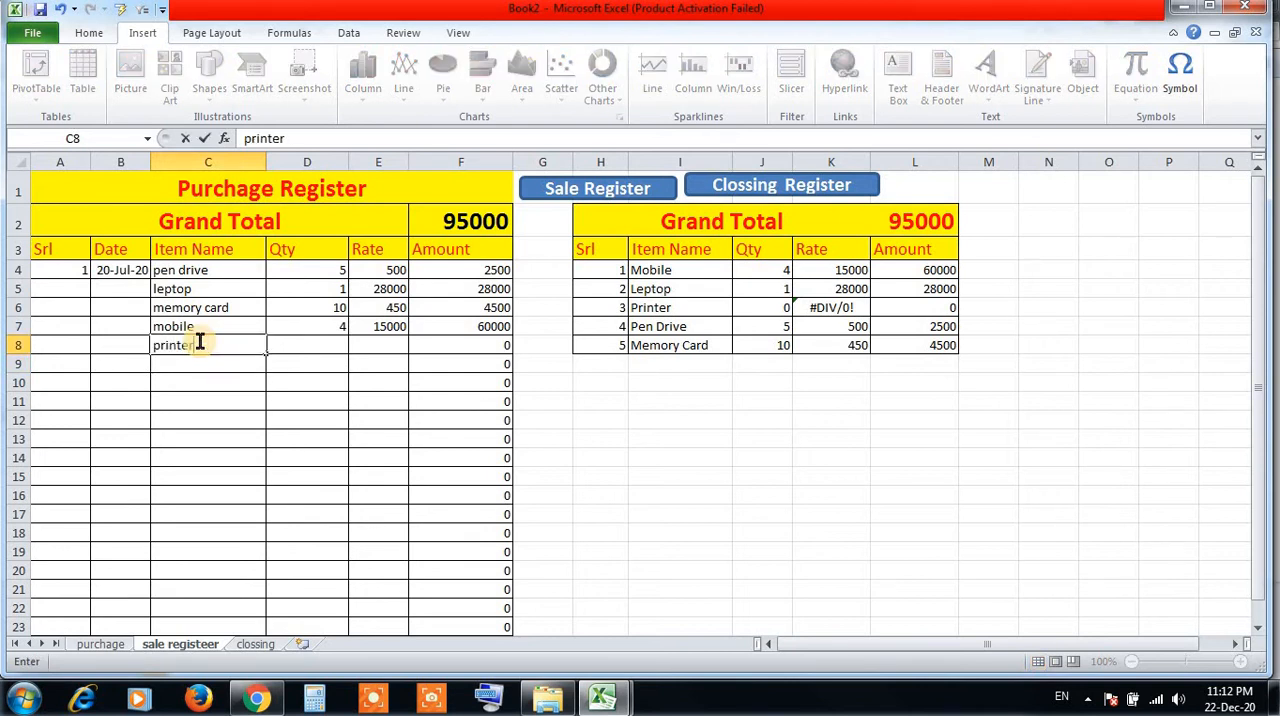
{"action": "key", "text": "Tab"}
{"action": "type", "text": "2"}
{"action": "key", "text": "Tab"}
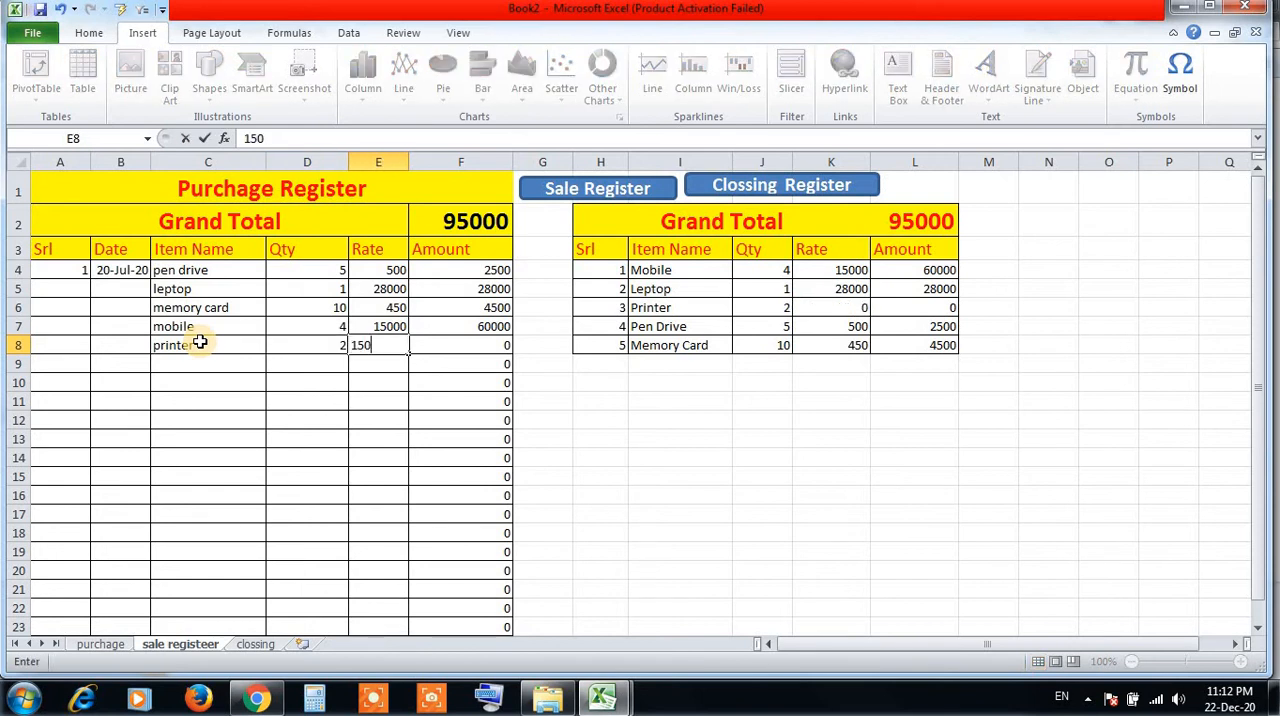
{"action": "key", "text": "Return"}
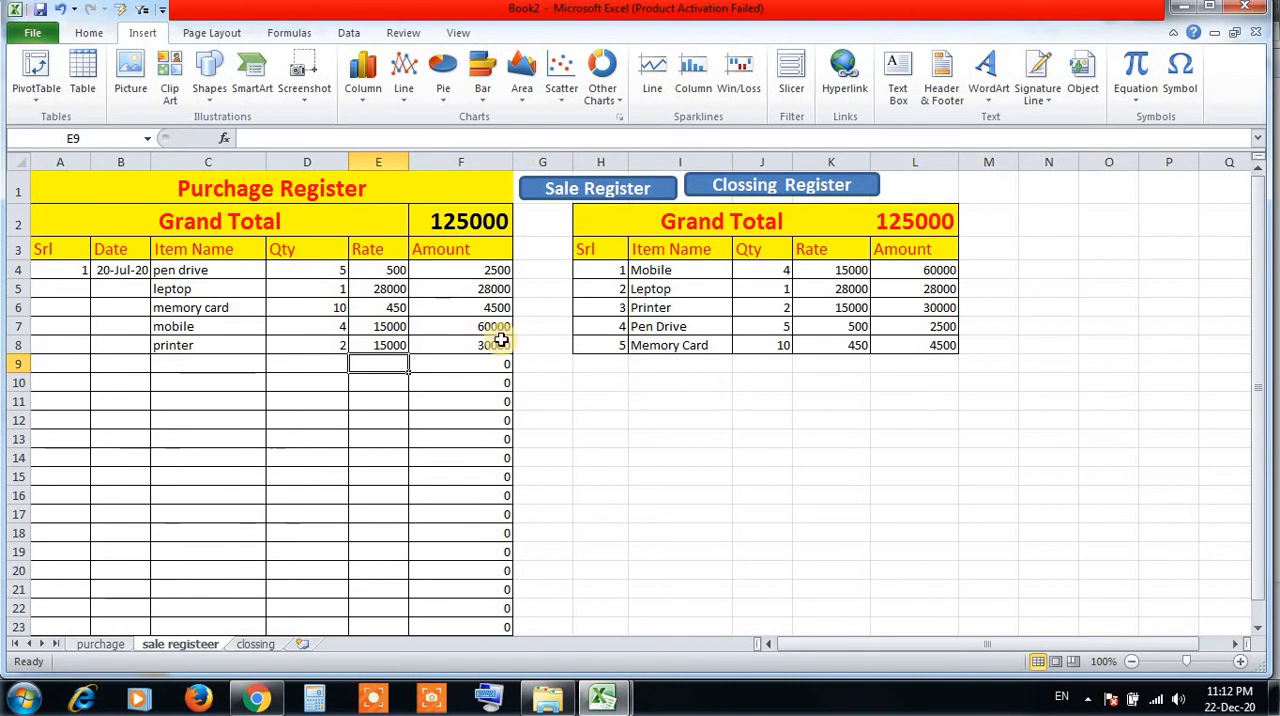
Add a second pen drive sale in row 9 with quantity 2 and rate 600, and check the summary table's Pen Drive and Grand Total formulas.
{"action": "left_click", "coordinate": [211, 366]}
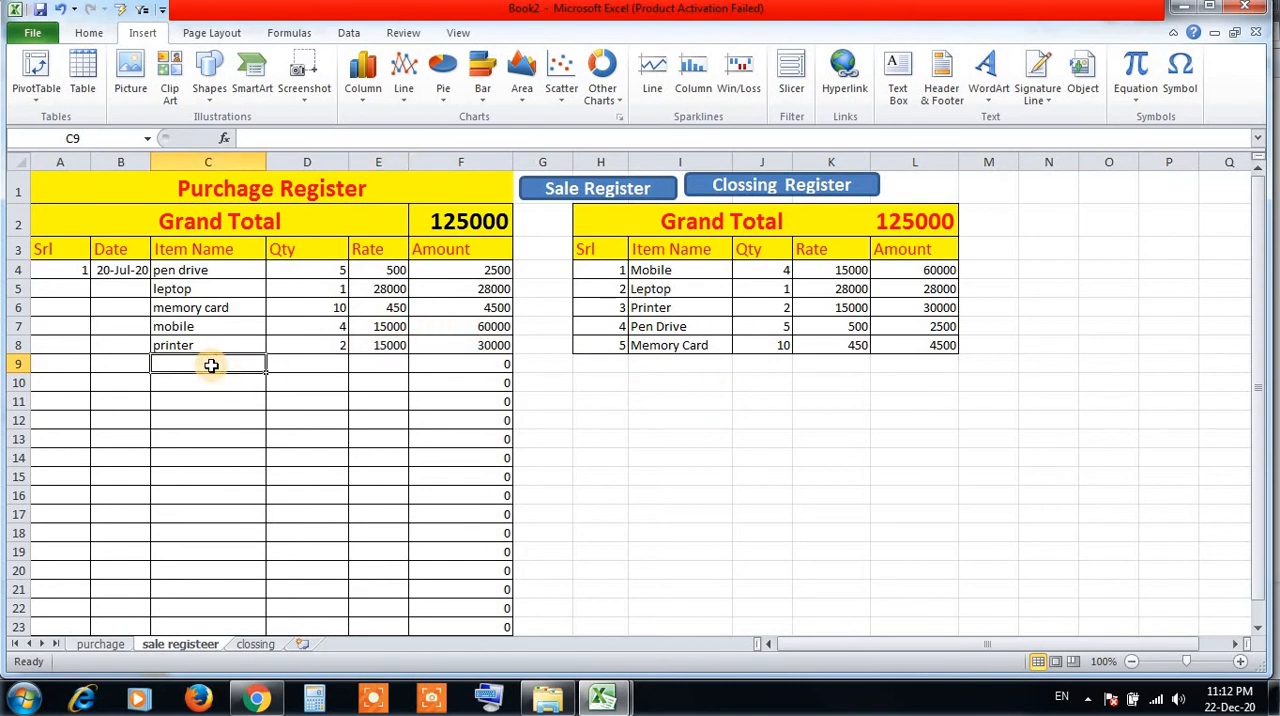
{"action": "type", "text": "pen drive"}
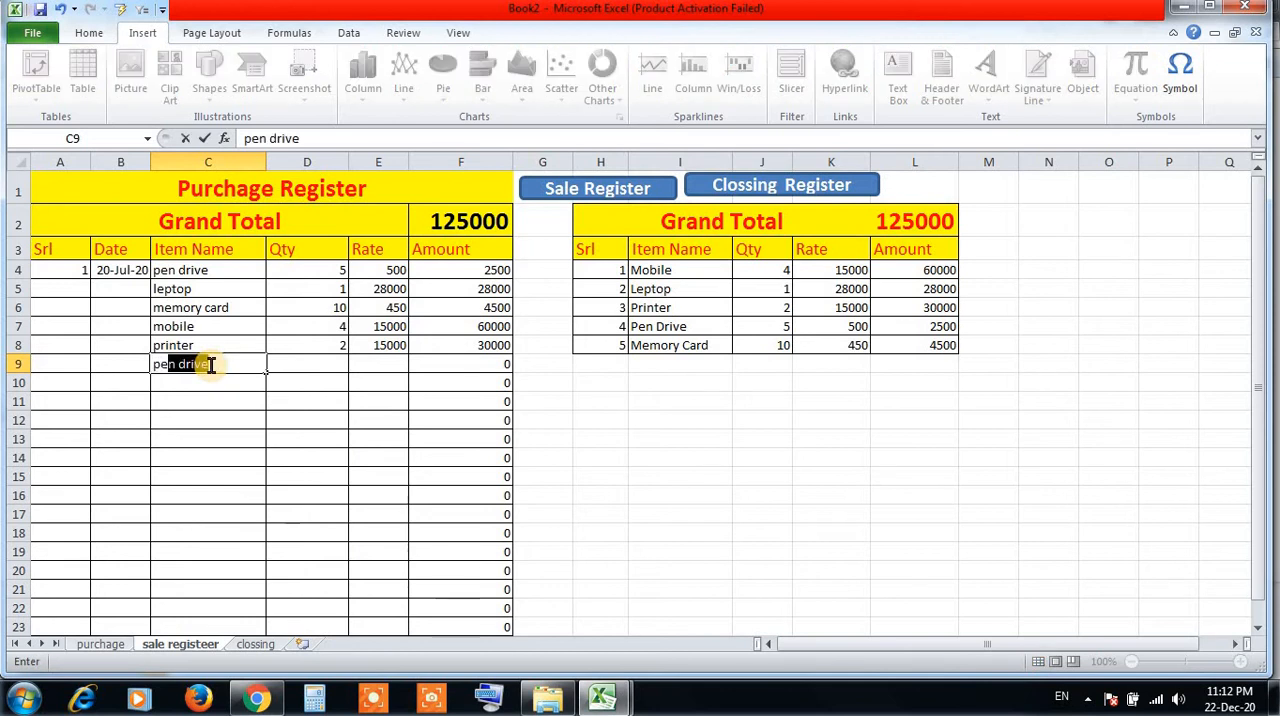
{"action": "key", "text": "Tab"}
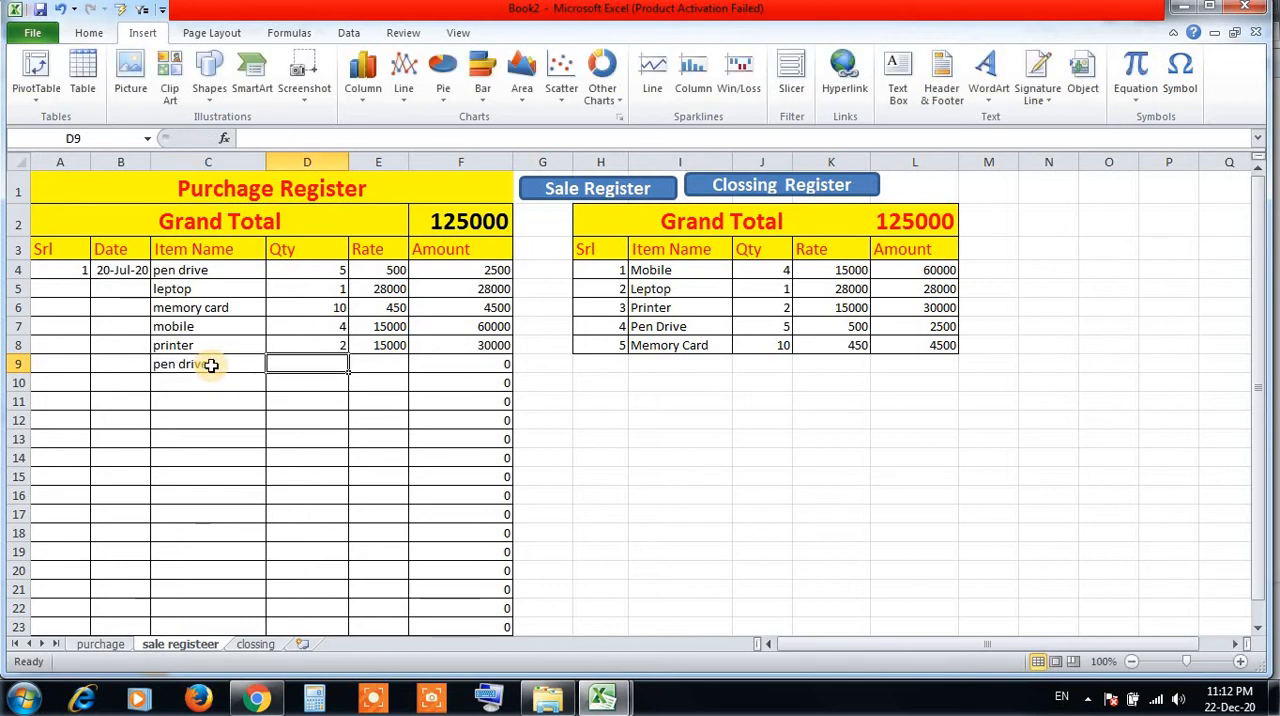
{"action": "type", "text": "2"}
{"action": "key", "text": "Tab"}
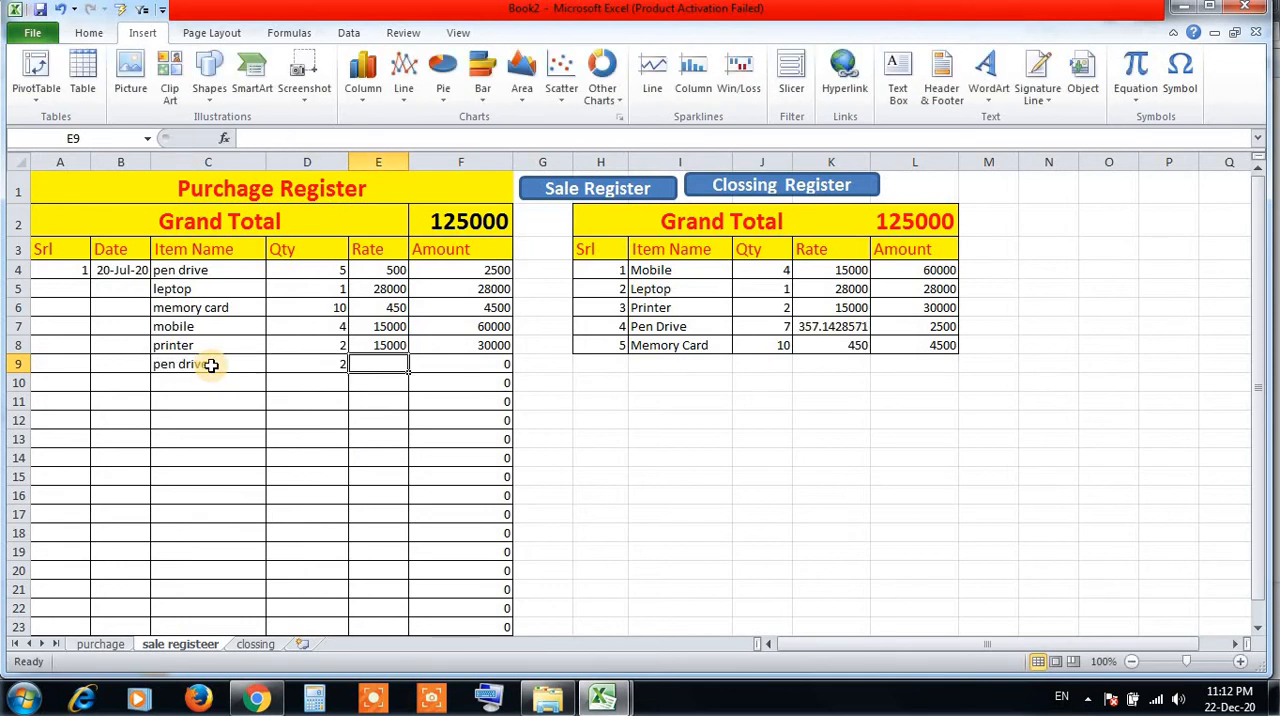
{"action": "type", "text": "600"}
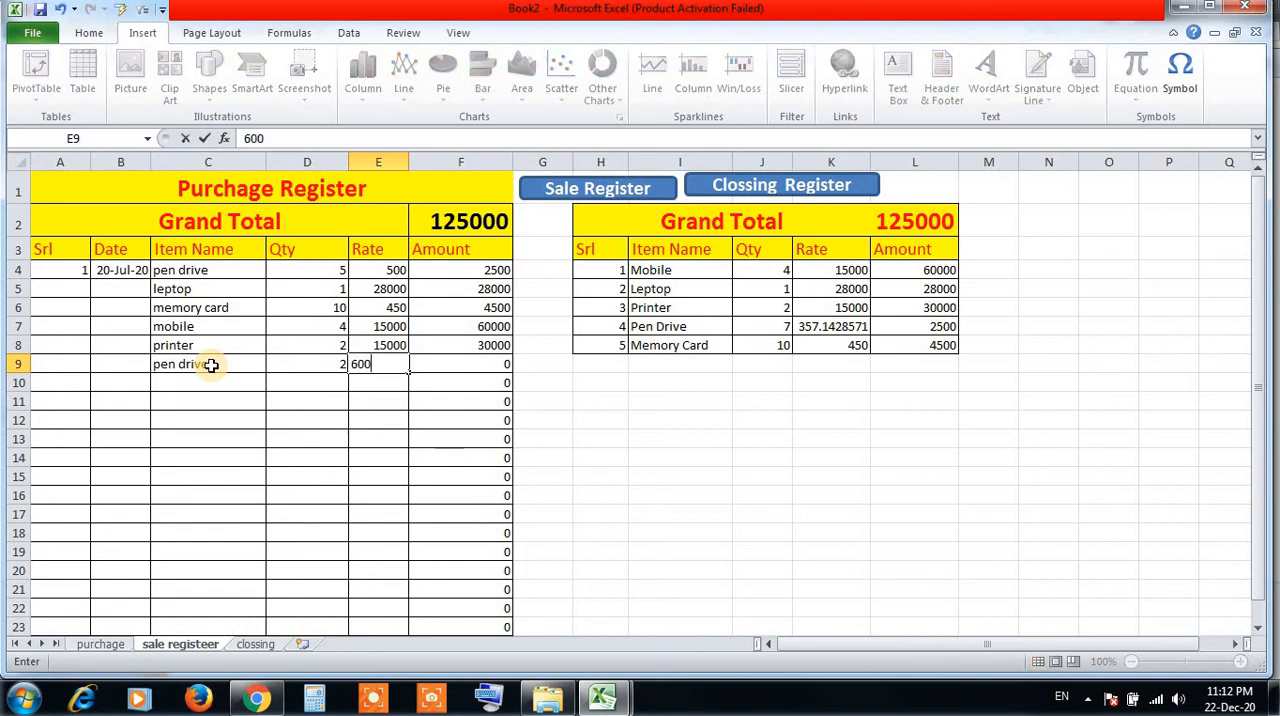
{"action": "key", "text": "Return"}
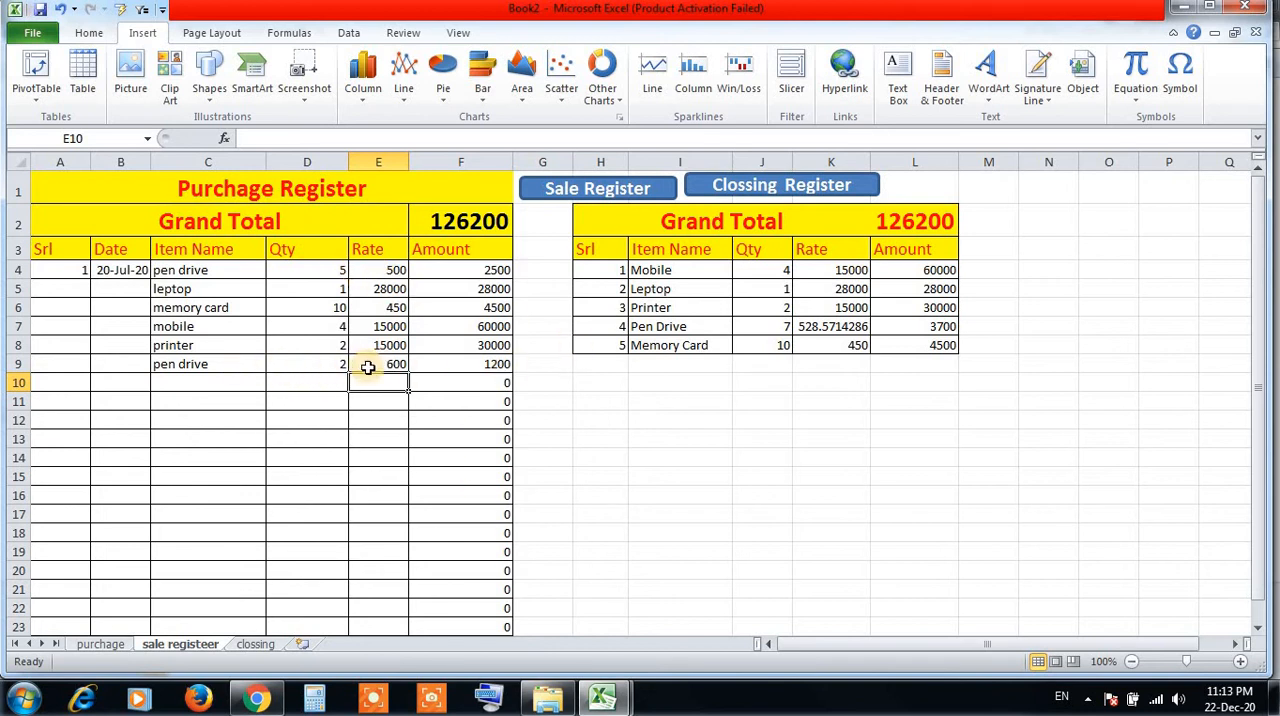
{"action": "left_click", "coordinate": [368, 366]}
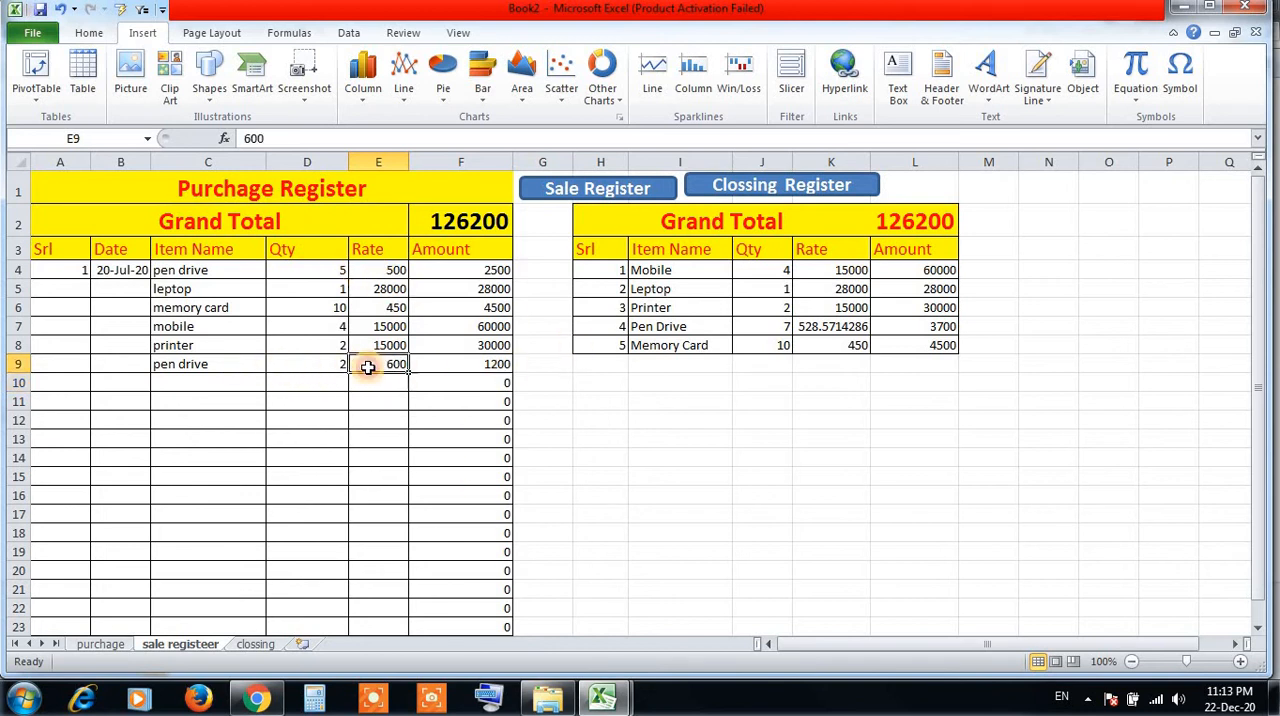
{"action": "left_click", "coordinate": [818, 329]}
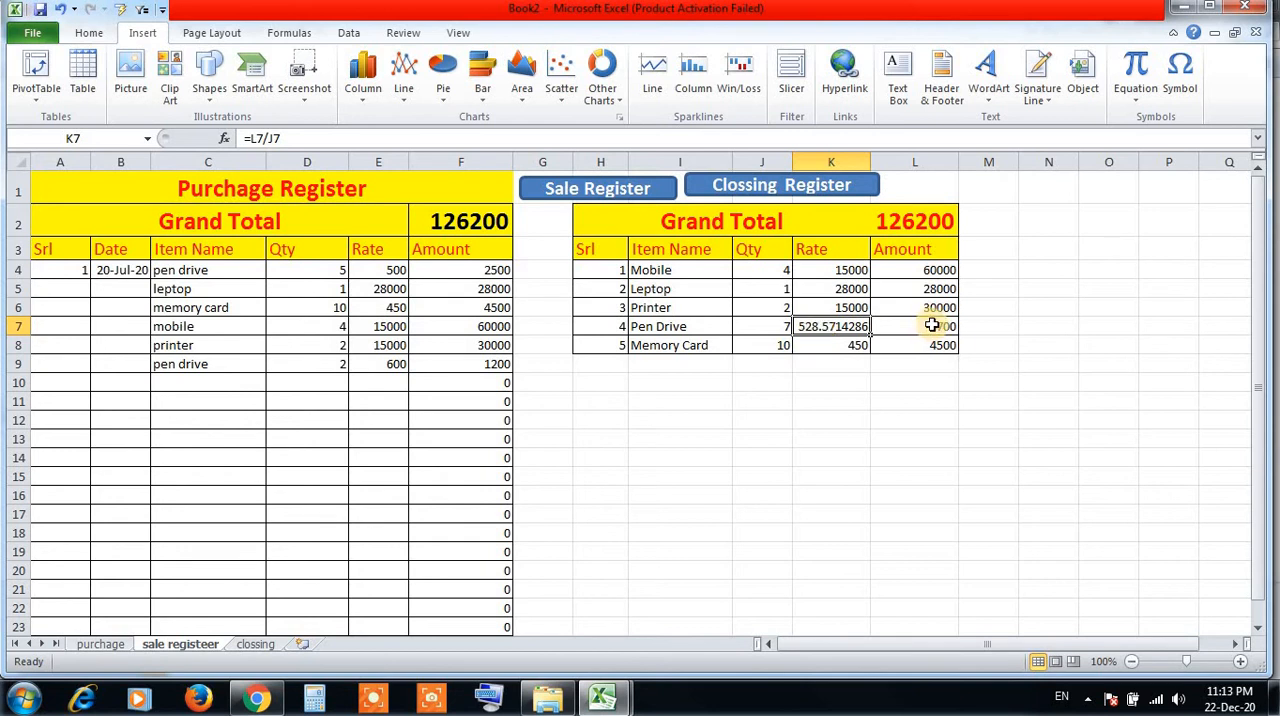
{"action": "left_click", "coordinate": [928, 326]}
{"action": "left_click", "coordinate": [758, 325]}
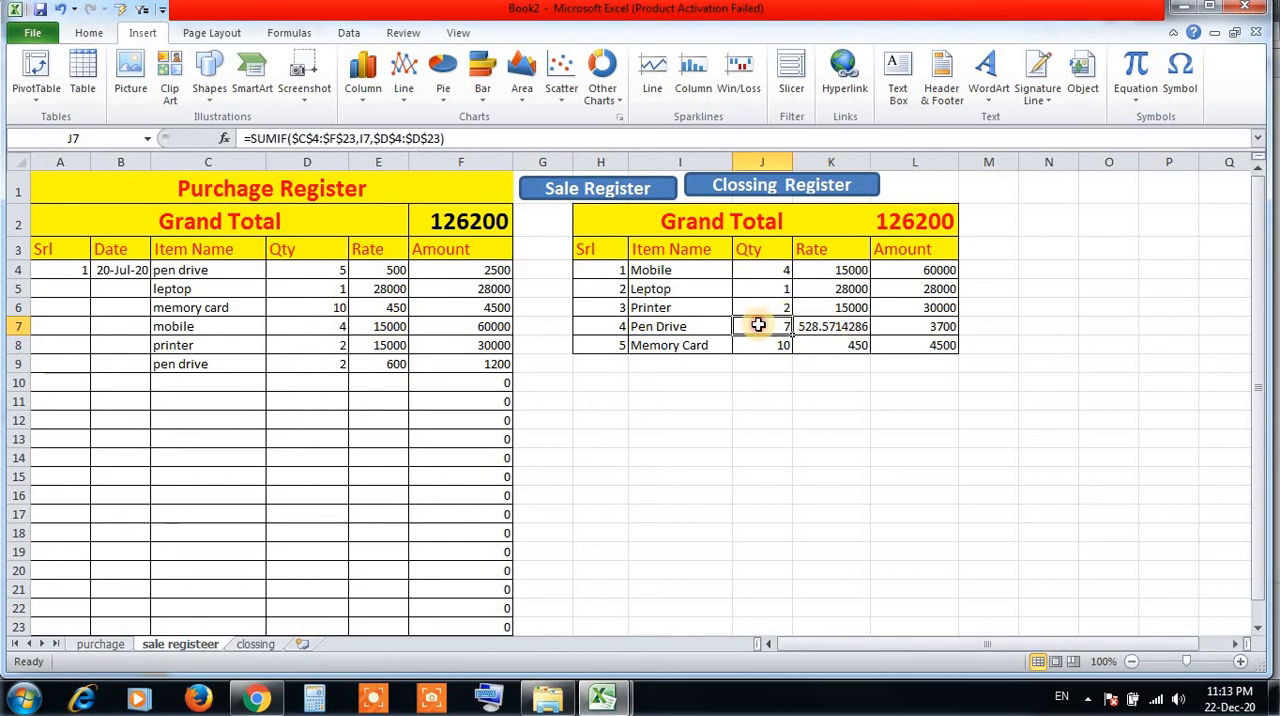
{"action": "left_click", "coordinate": [887, 226]}
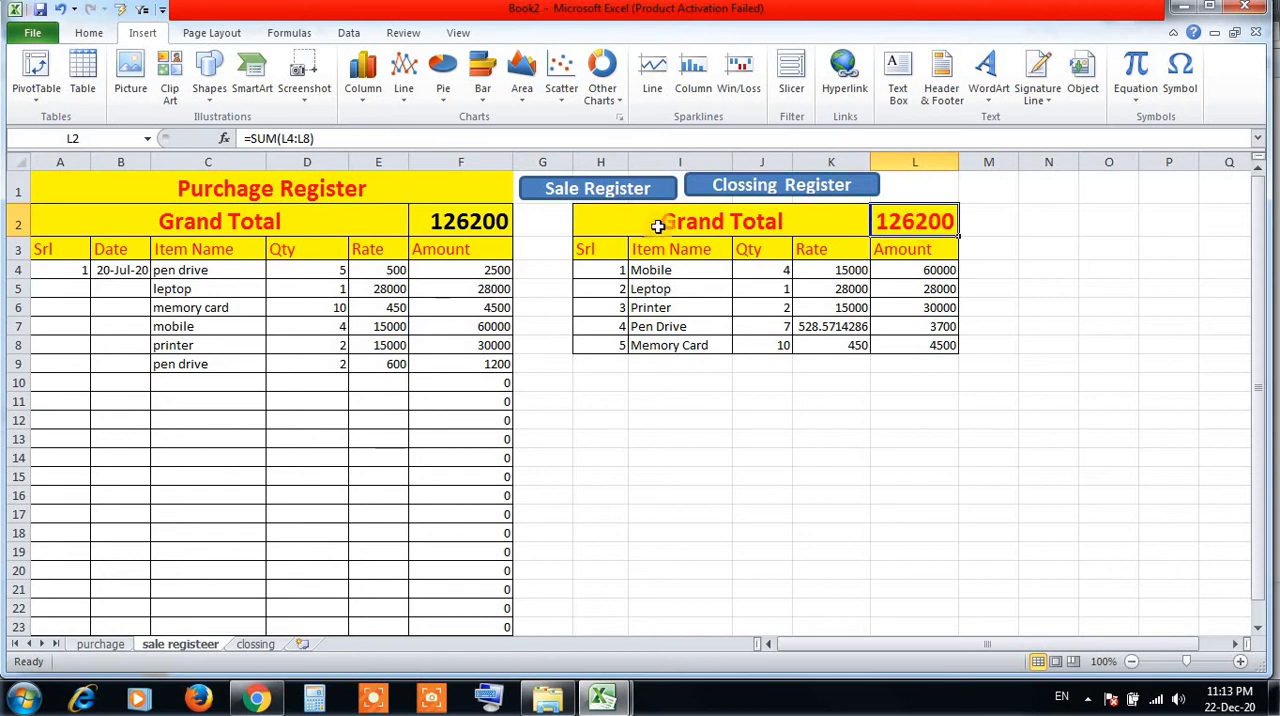
Change the sheet's heading in A1 from Purchage Register to Sale Register.
{"action": "left_click", "coordinate": [258, 194]}
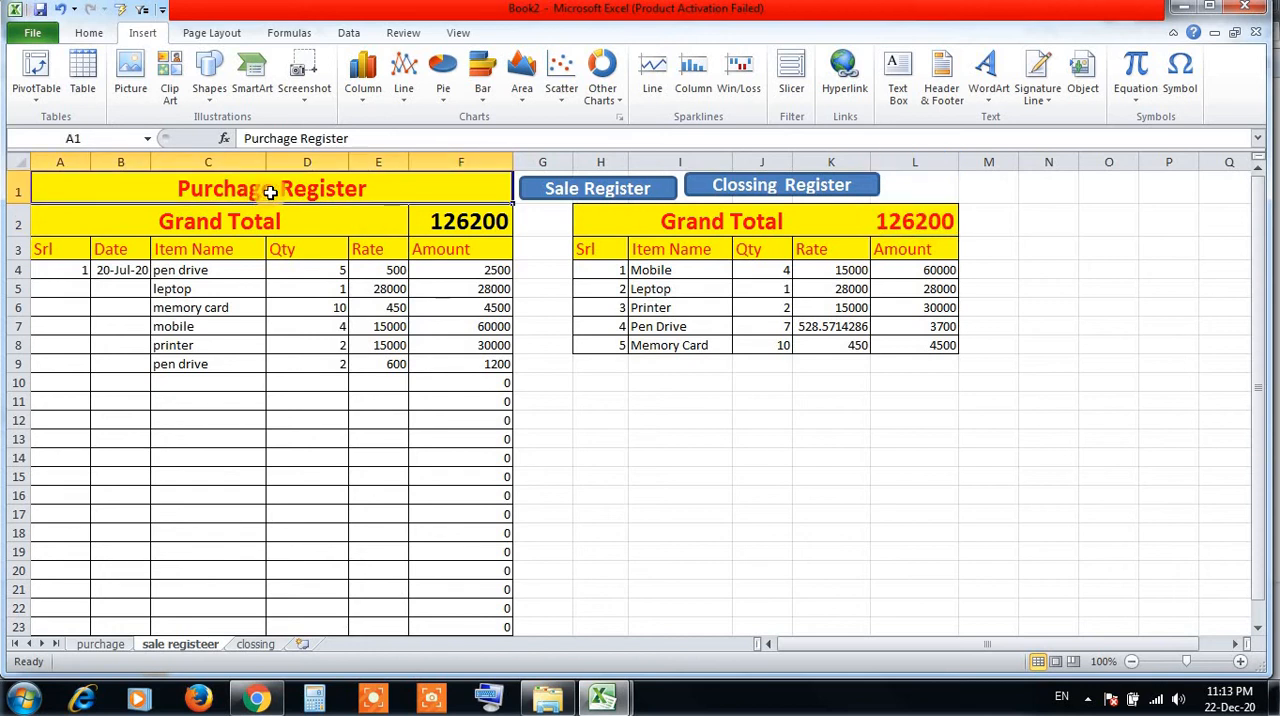
{"action": "double_click", "coordinate": [269, 192]}
{"action": "left_click_drag", "start_coordinate": [269, 192], "coordinate": [170, 193]}
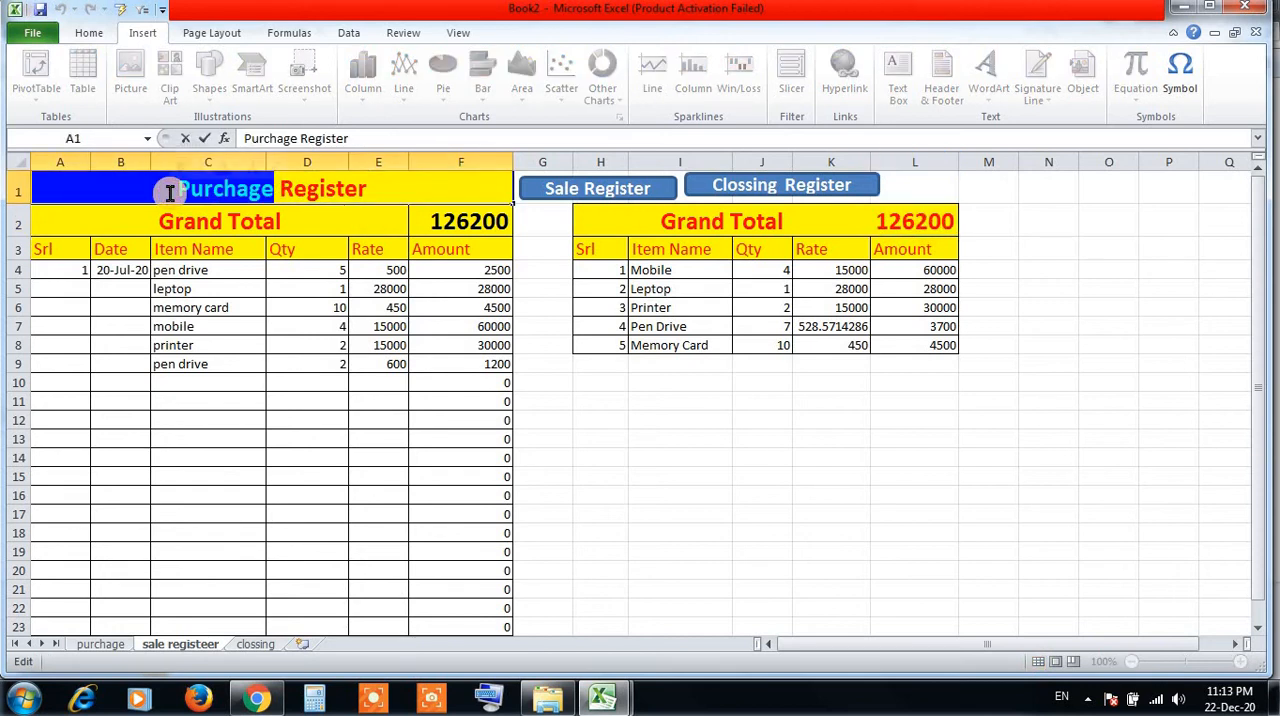
{"action": "type", "text": "Sale"}
{"action": "key", "text": "Return"}
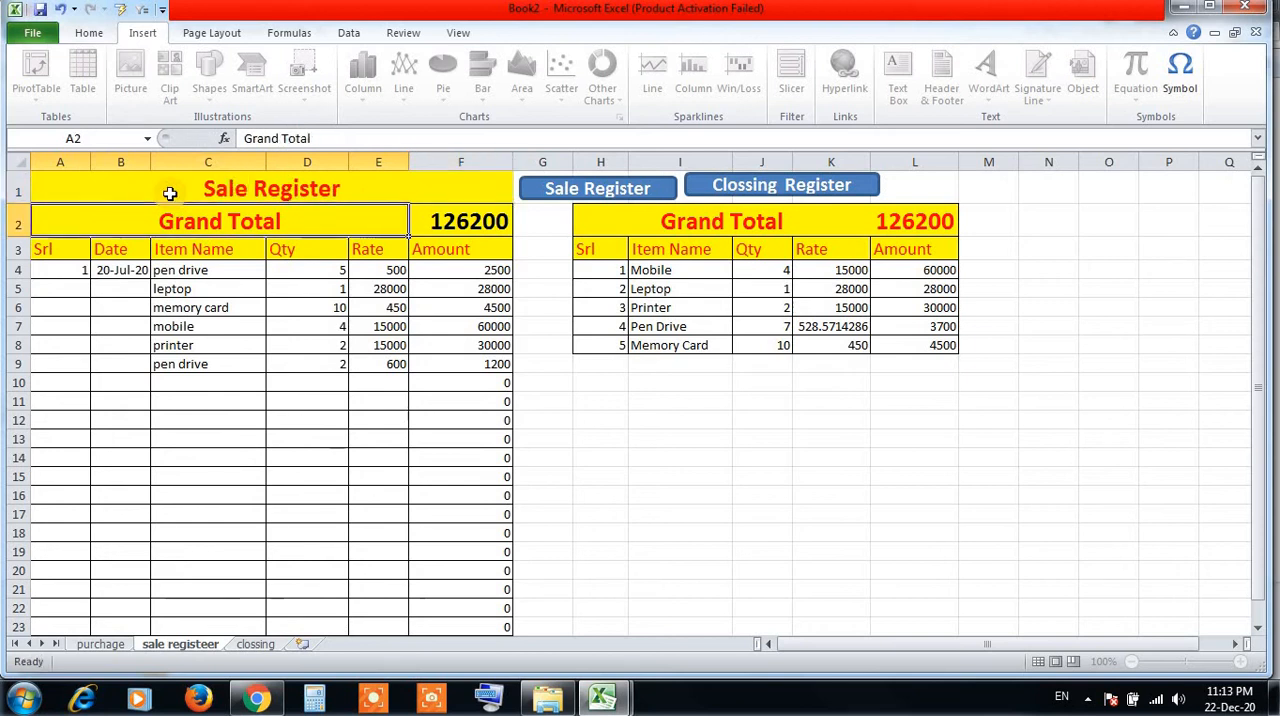
{"action": "left_click", "coordinate": [330, 352]}
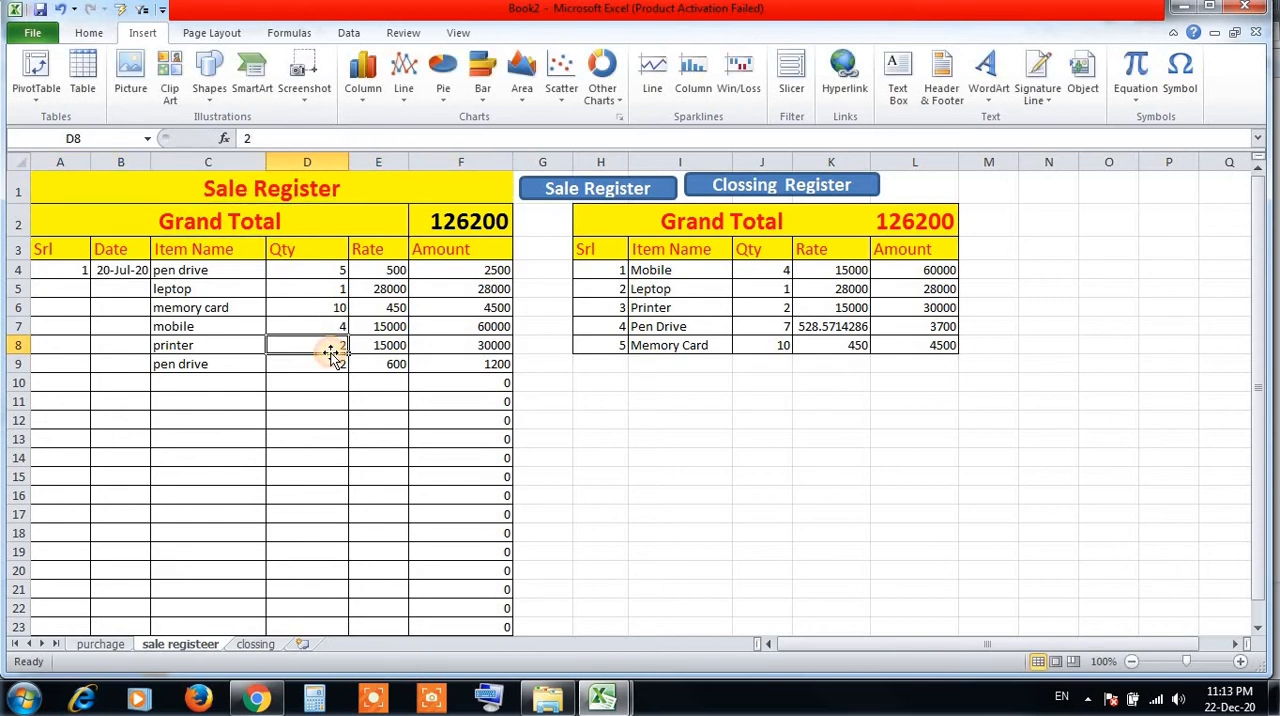
{"action": "right_click", "coordinate": [561, 196]}
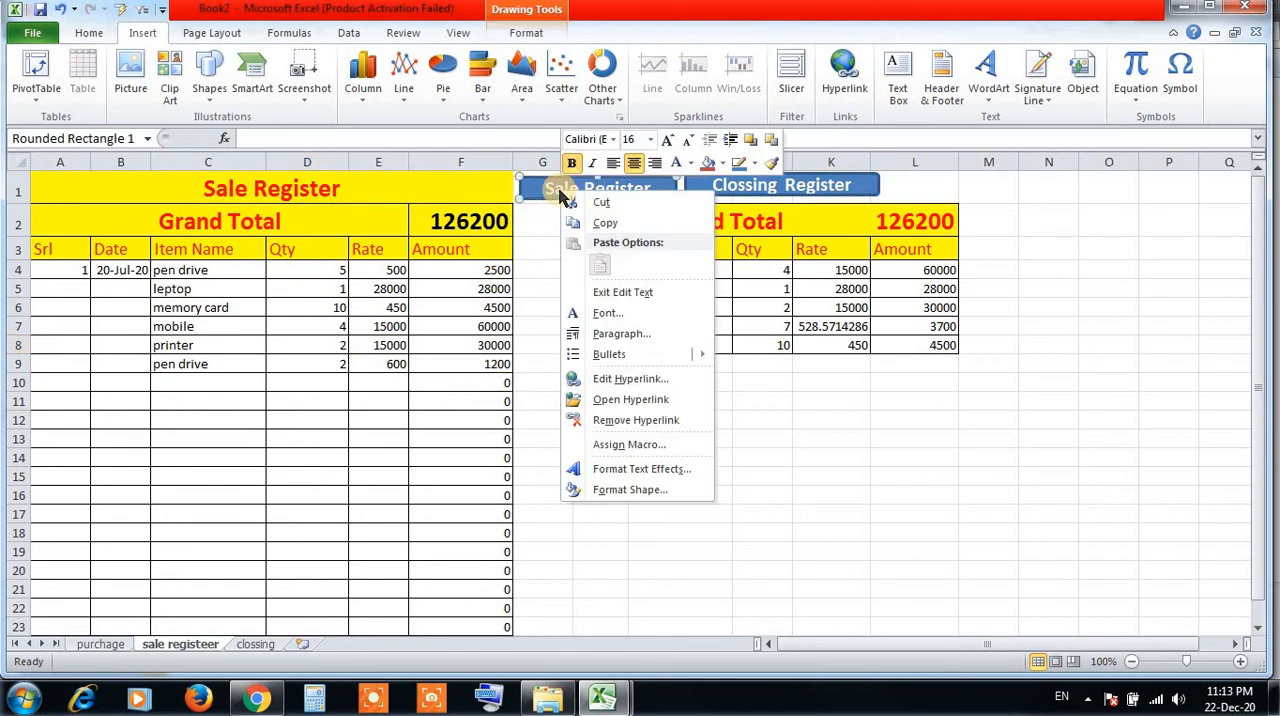
{"action": "left_click", "coordinate": [652, 384]}
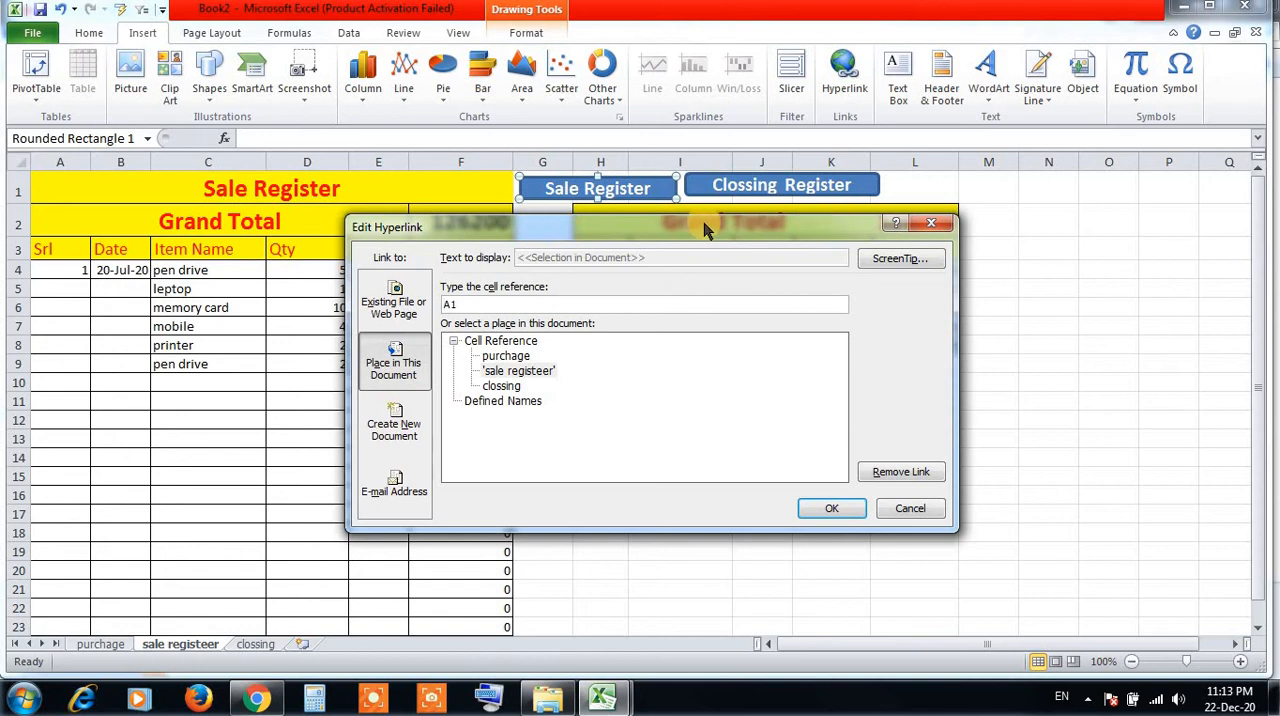
{"action": "left_click", "coordinate": [932, 226]}
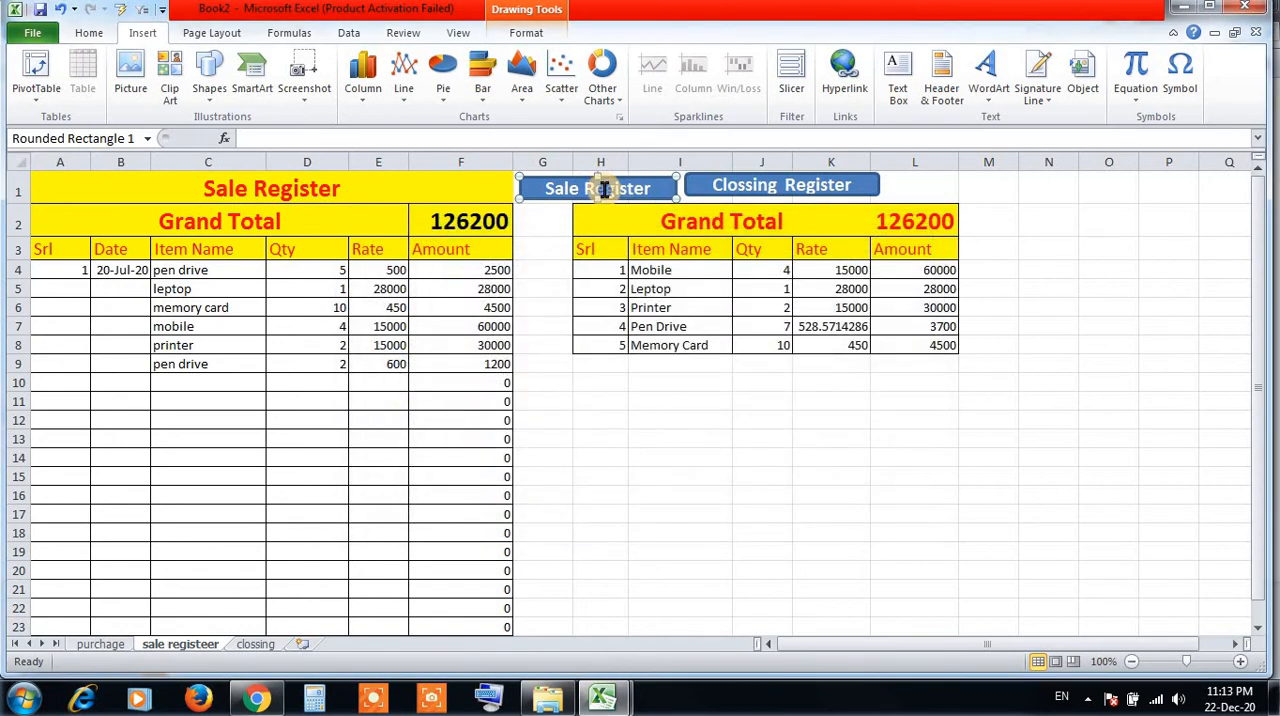
Point the hyperlink of the blue Sale Register shape to cell A1 of the purchage sheet.
{"action": "right_click", "coordinate": [604, 190]}
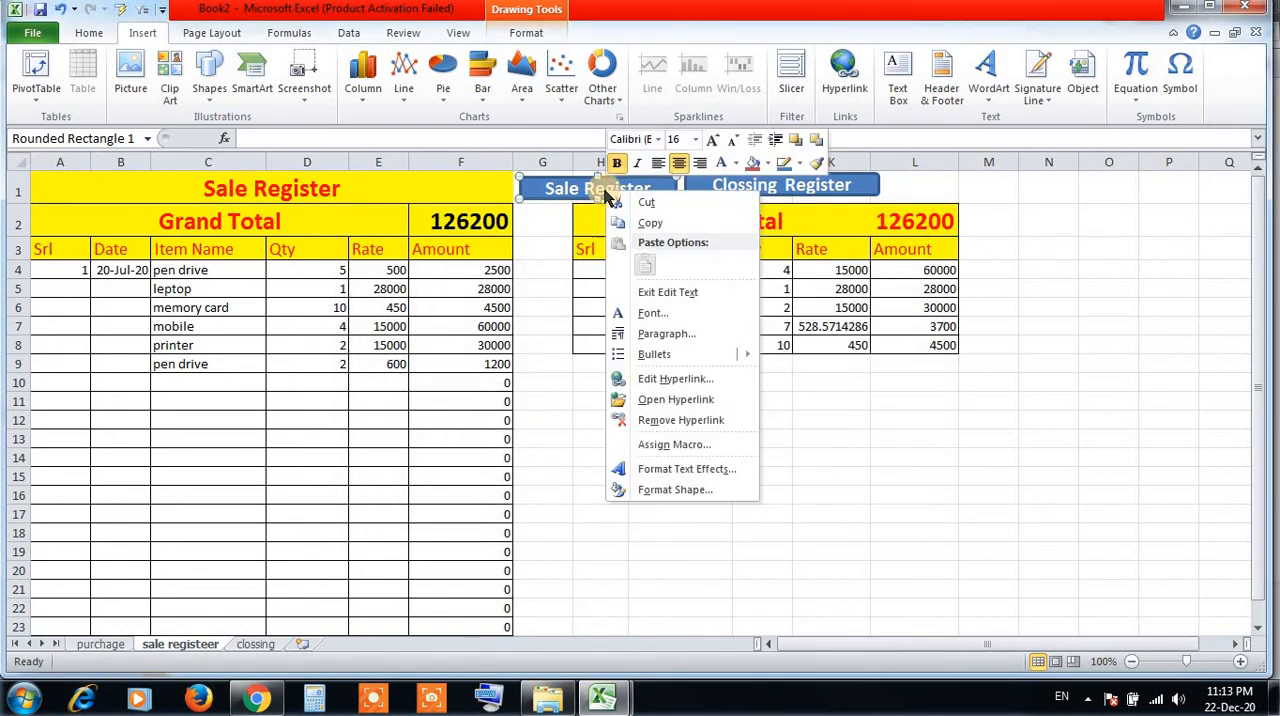
{"action": "left_click", "coordinate": [707, 380]}
{"action": "left_click_drag", "start_coordinate": [550, 230], "coordinate": [646, 276]}
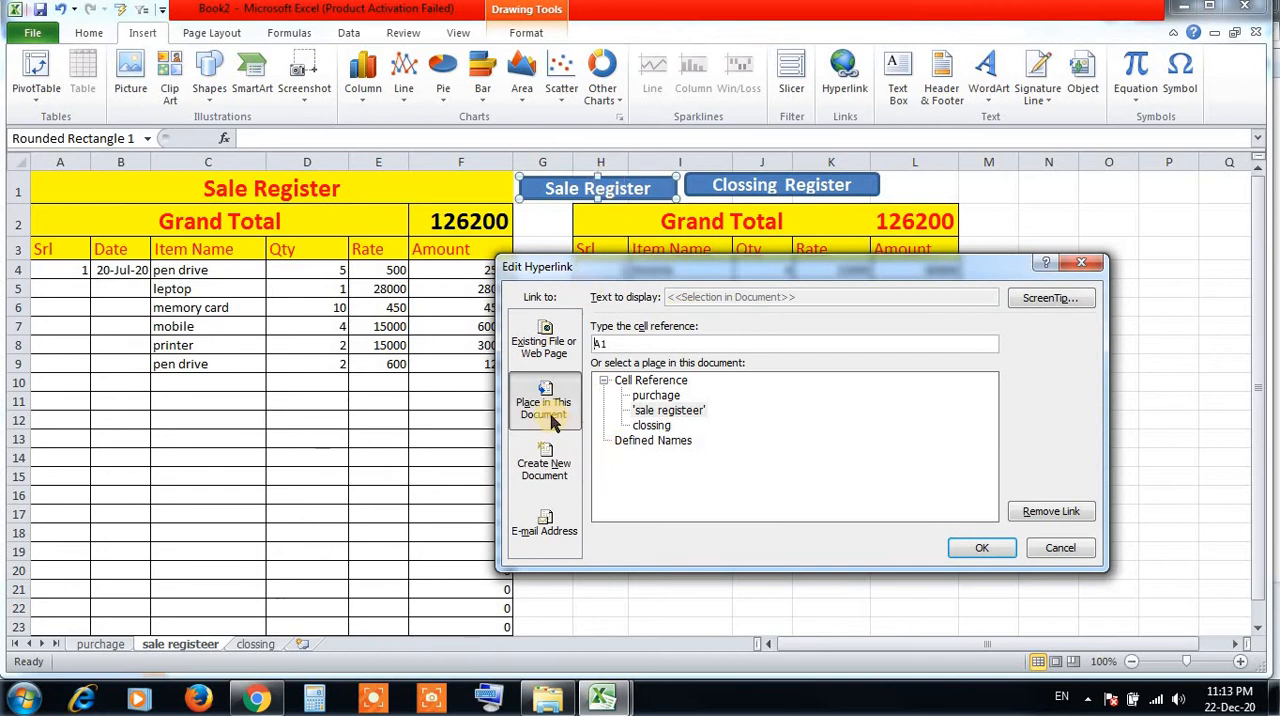
{"action": "left_click", "coordinate": [652, 396]}
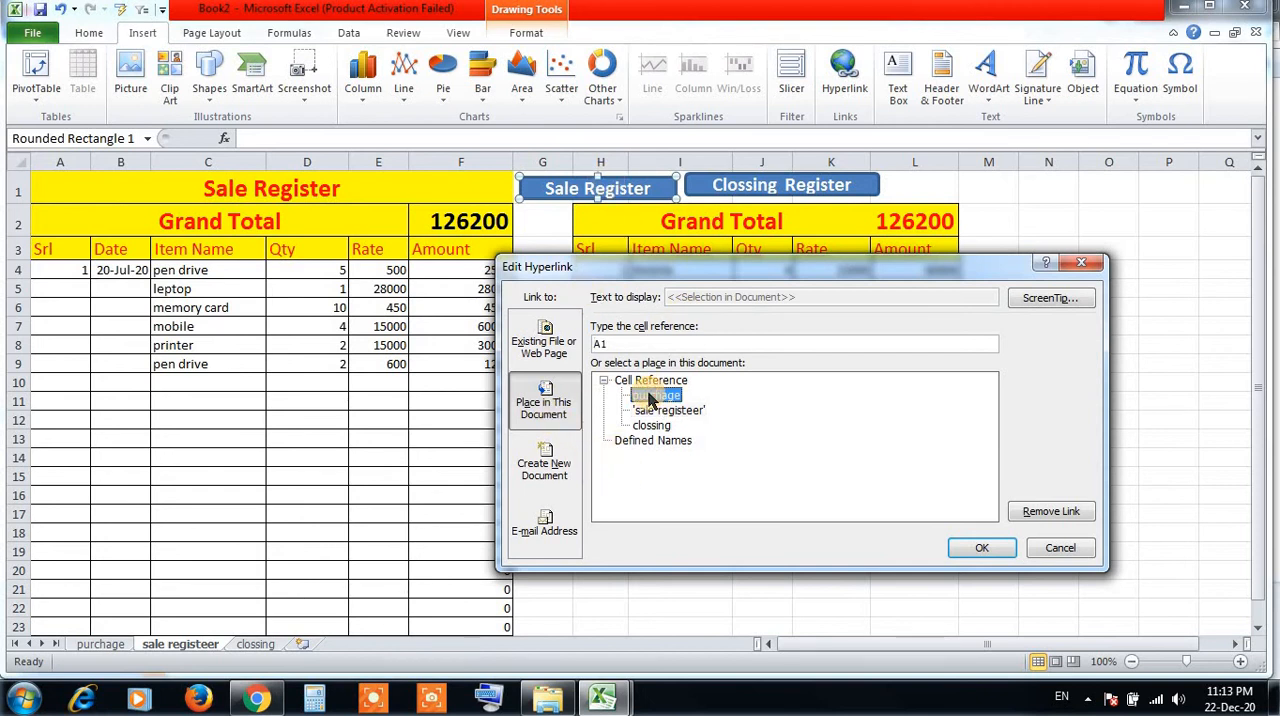
{"action": "left_click", "coordinate": [982, 548]}
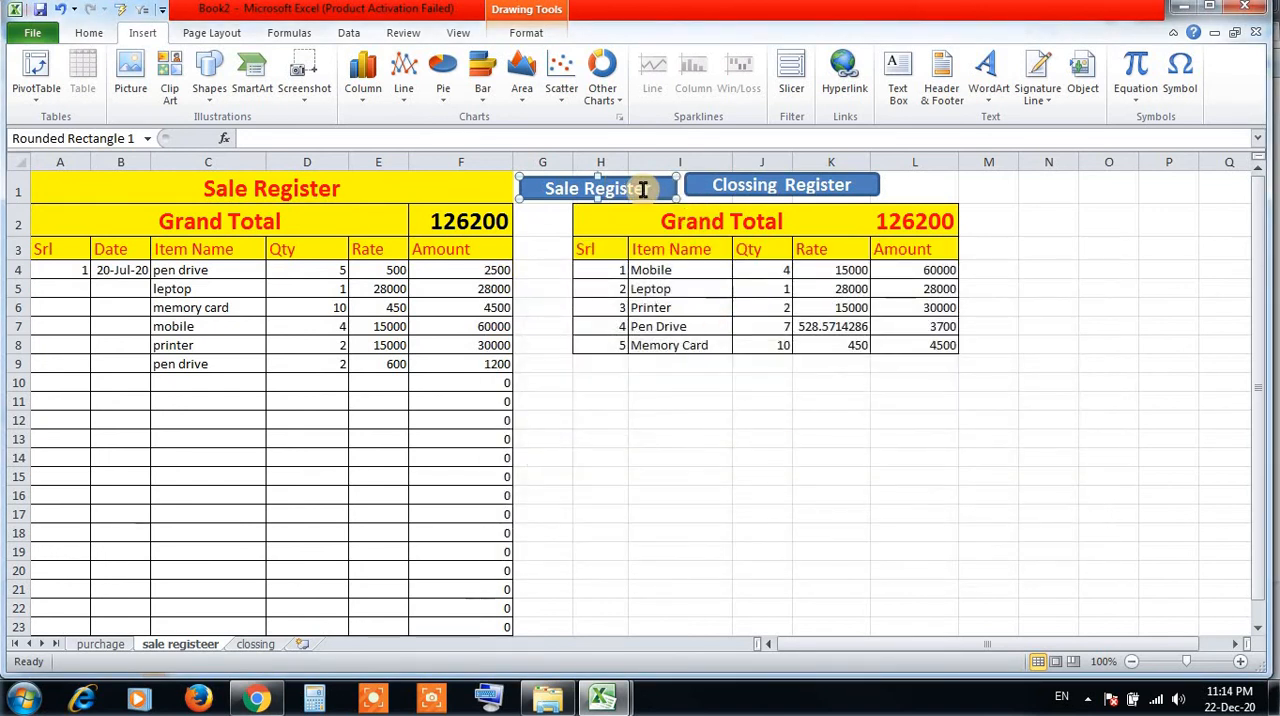
Relabel the blue Sale Register shape as Purchage Register and widen it so the label fits on one line beside Clossing Register.
{"action": "left_click_drag", "start_coordinate": [581, 190], "coordinate": [549, 190]}
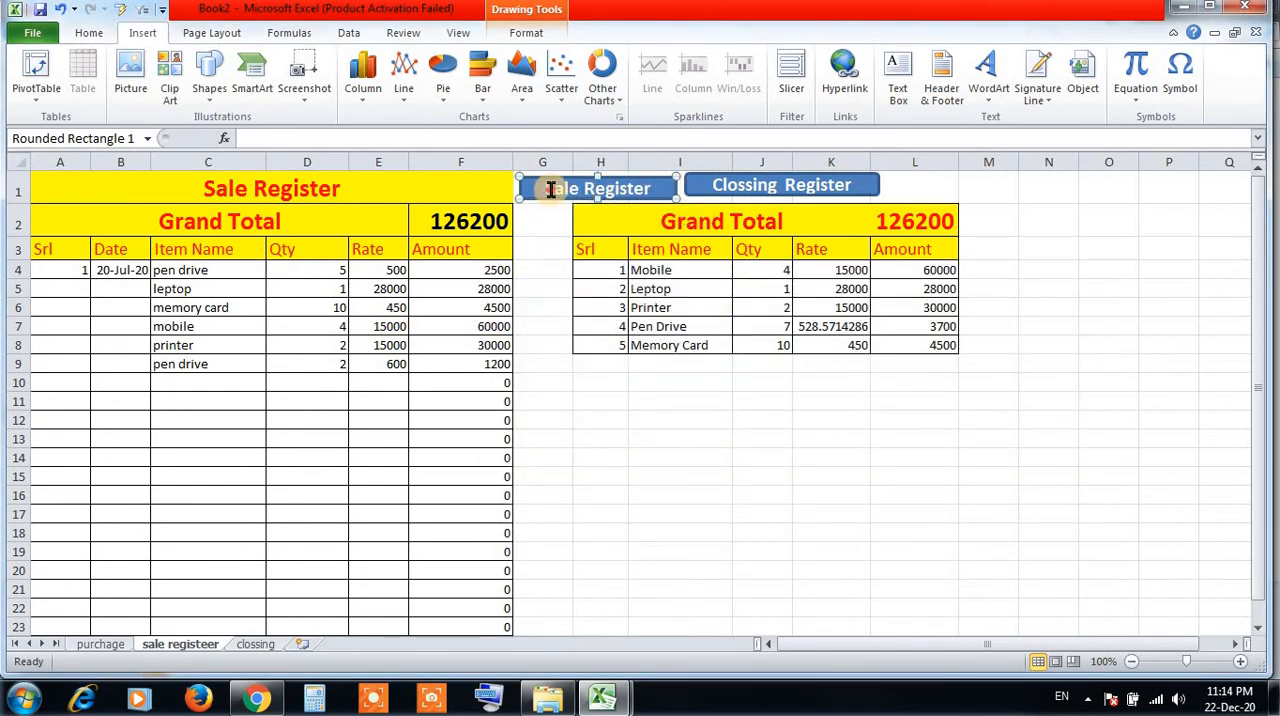
{"action": "type", "text": "P"}
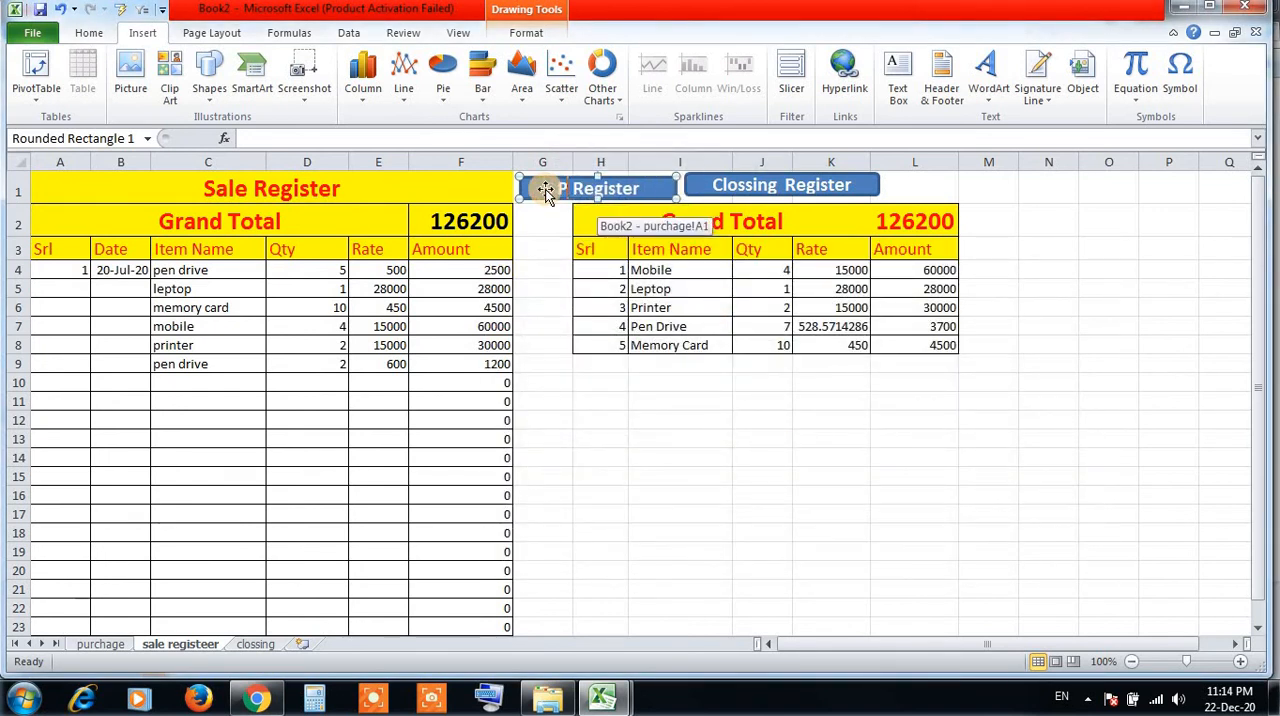
{"action": "type", "text": "ur"}
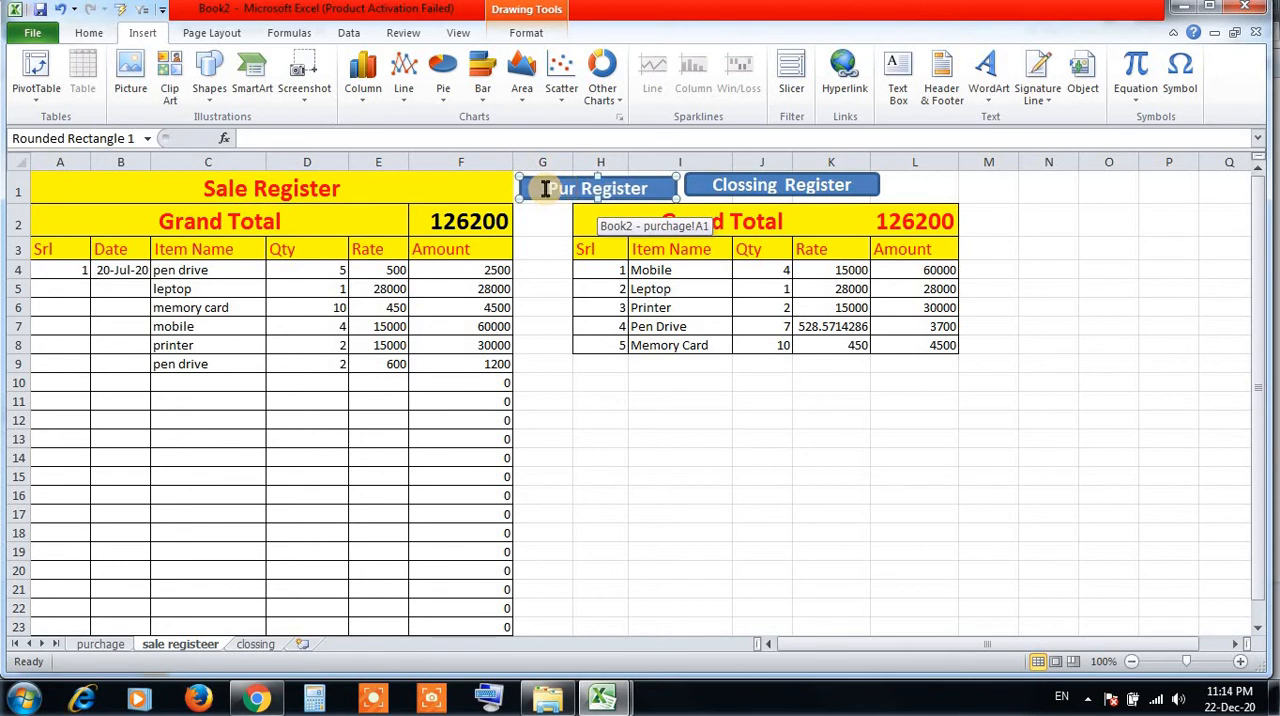
{"action": "type", "text": "chase"}
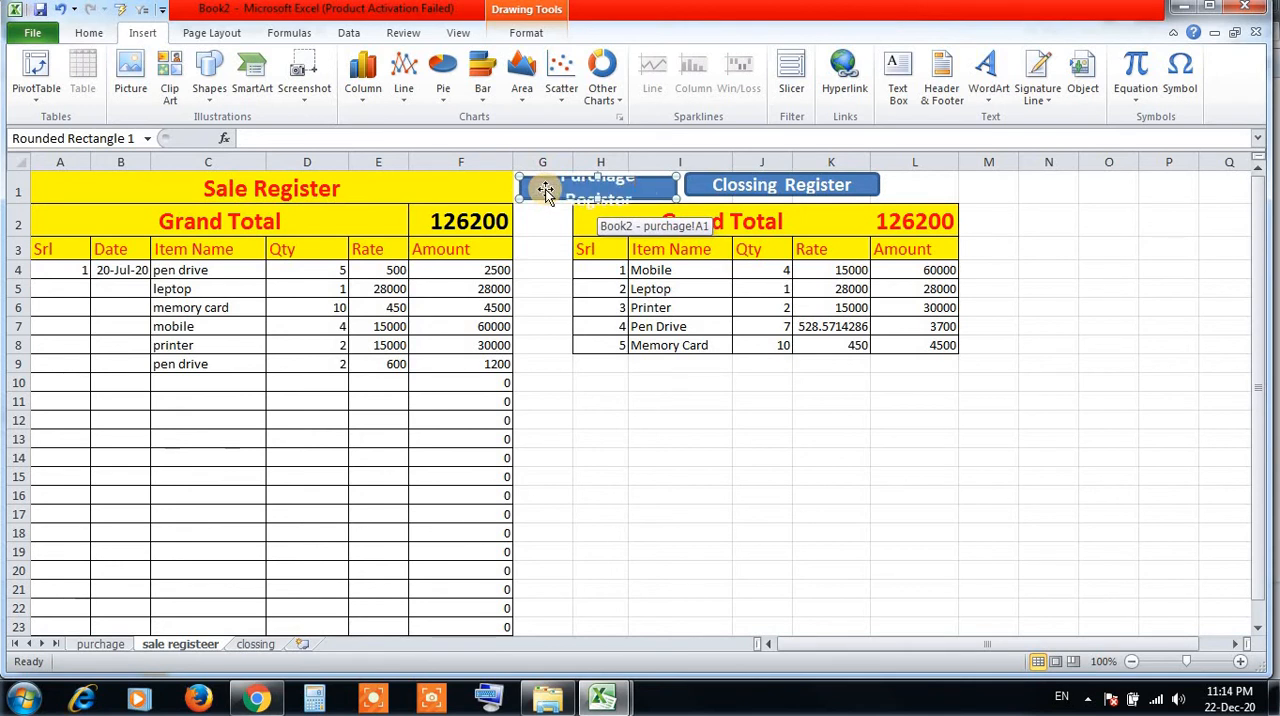
{"action": "left_click_drag", "start_coordinate": [679, 180], "coordinate": [702, 181]}
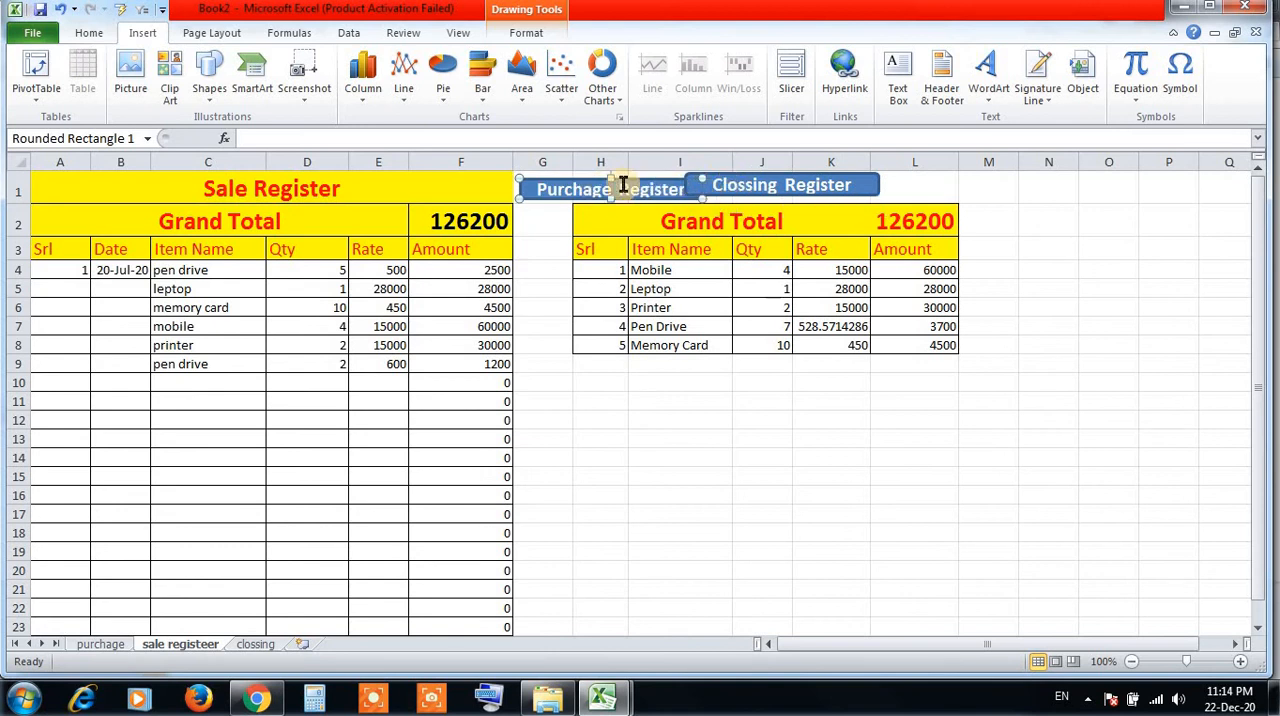
{"action": "left_click_drag", "start_coordinate": [523, 184], "coordinate": [490, 182]}
{"action": "left_click", "coordinate": [612, 345]}
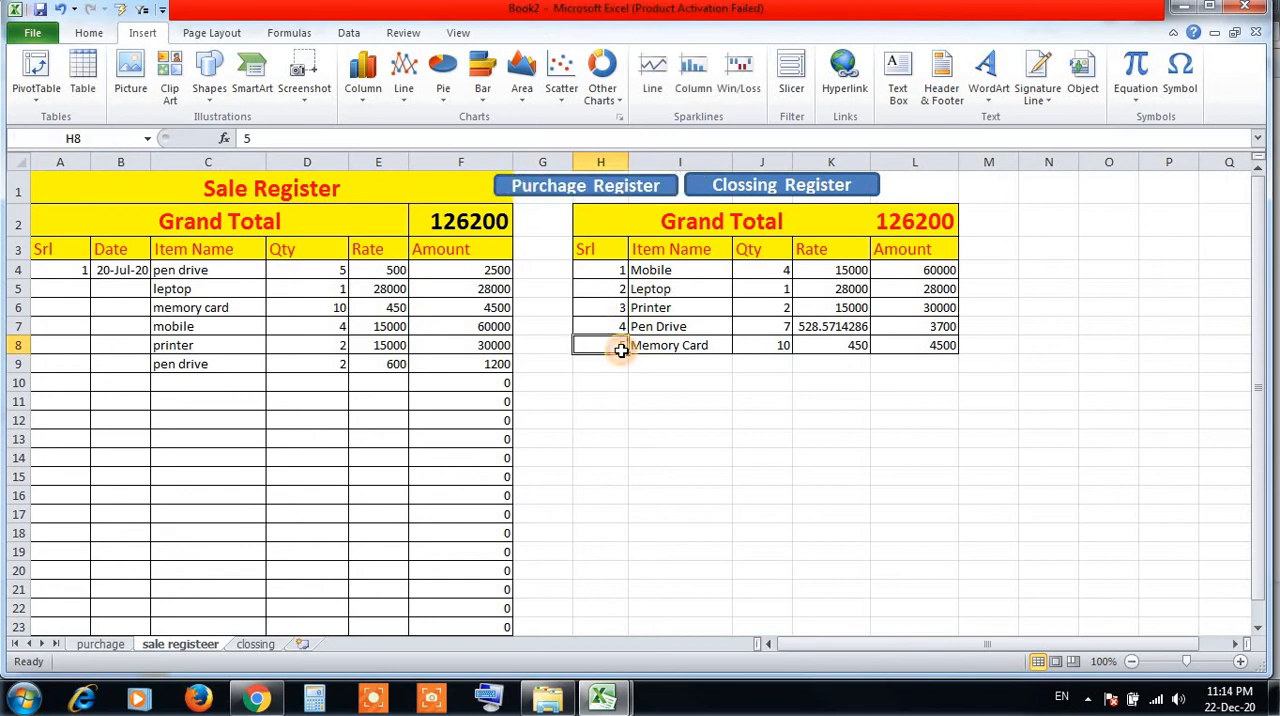
Test the links between the sale and purchage sheets by following the Purchage Register and Sale Register shapes.
{"action": "left_click", "coordinate": [558, 189]}
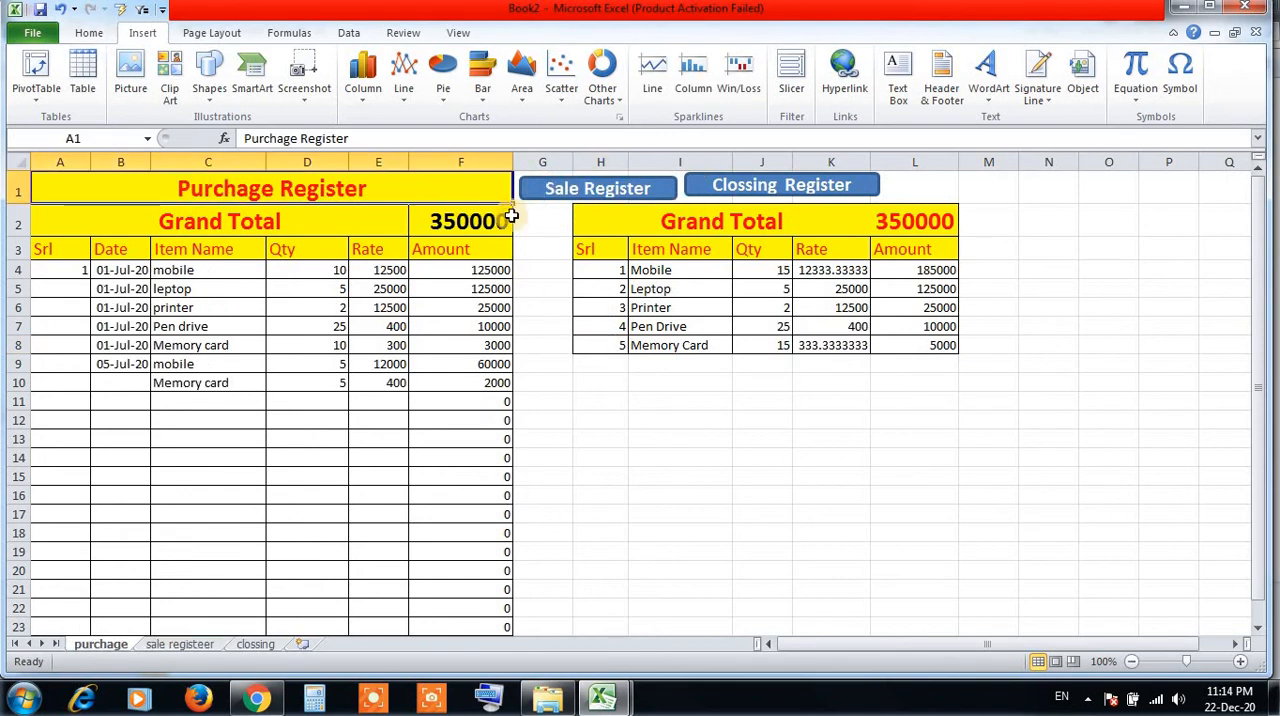
{"action": "left_click", "coordinate": [575, 190]}
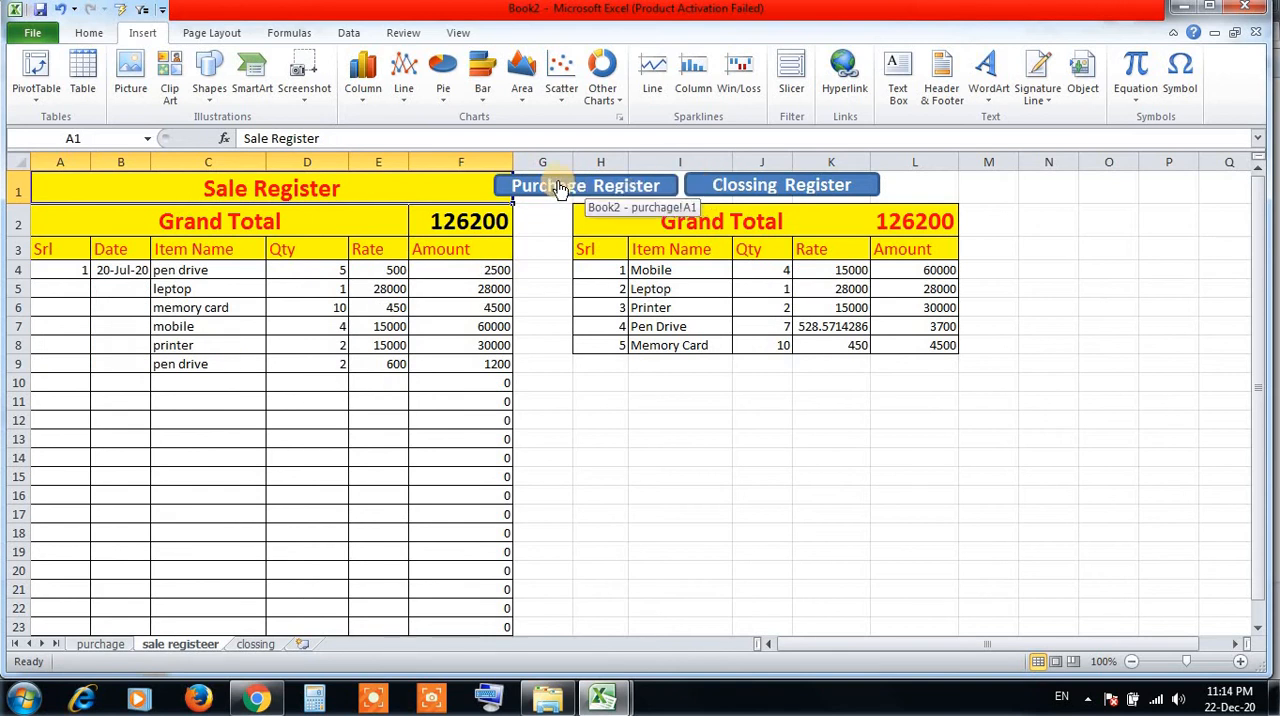
{"action": "left_click", "coordinate": [647, 366]}
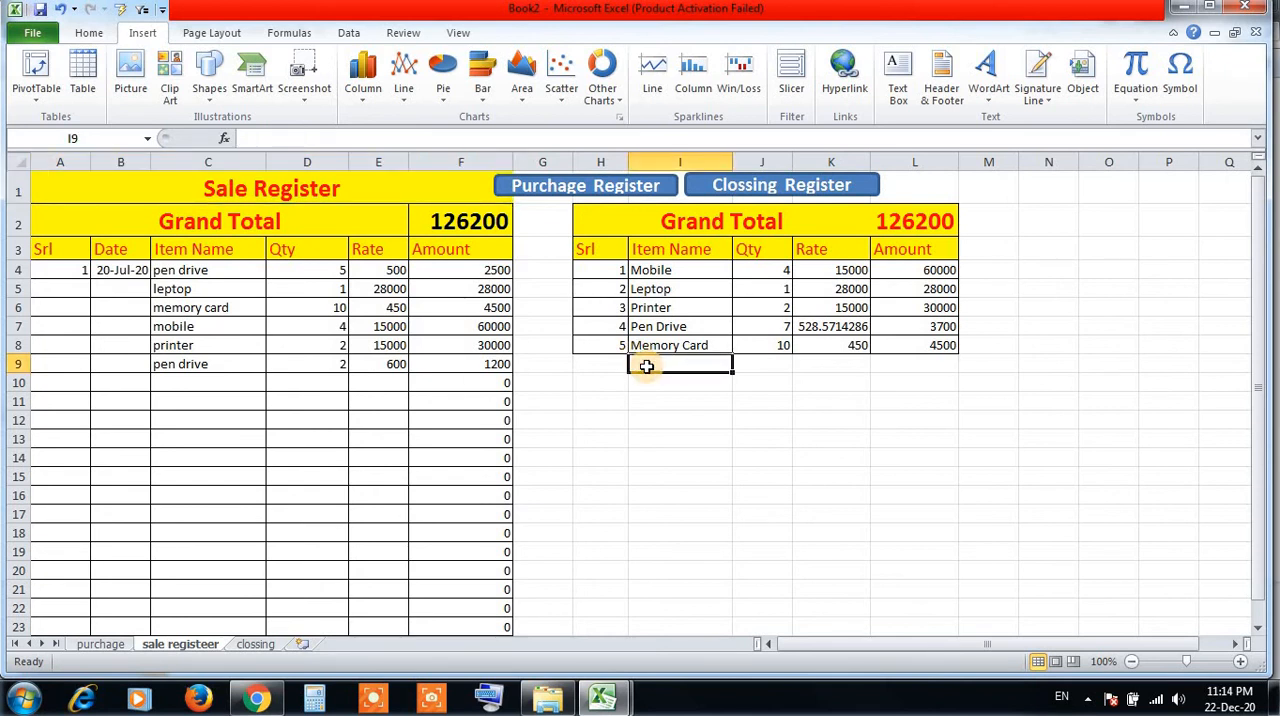
Copy the entire contents of the sale registeer sheet into the clossing sheet.
{"action": "left_click", "coordinate": [386, 379]}
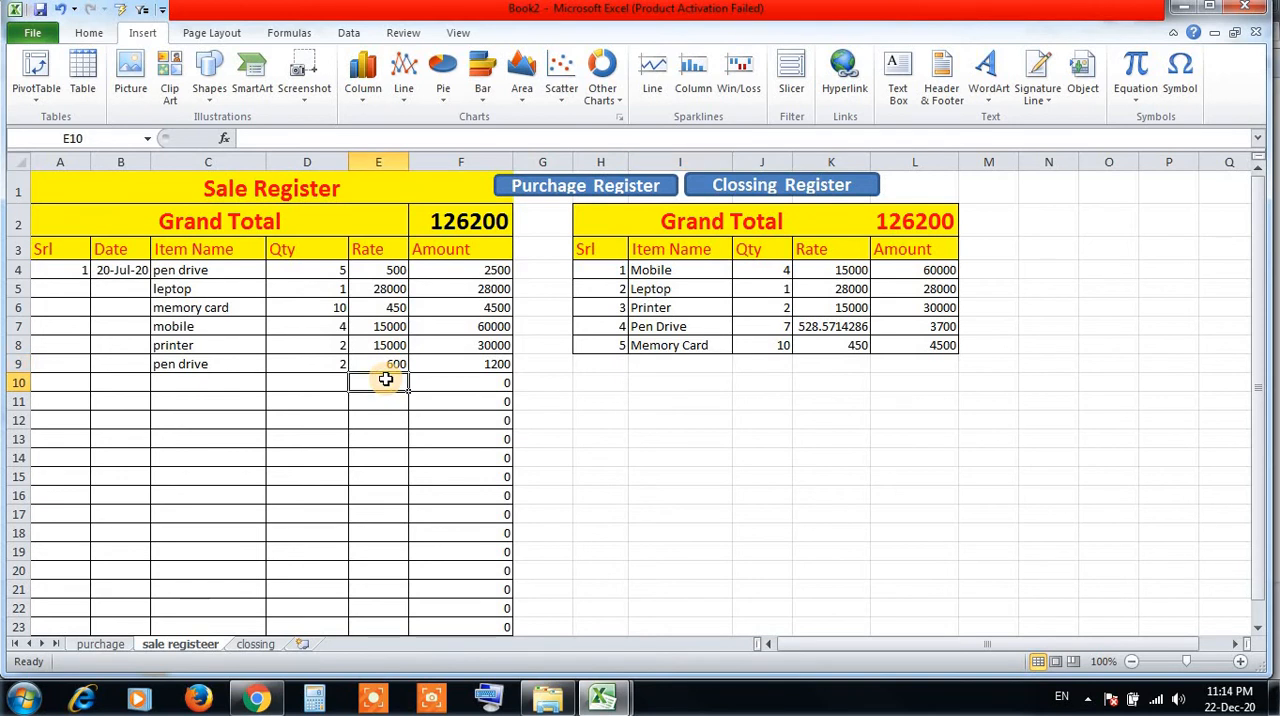
{"action": "key", "text": "ctrl+a"}
{"action": "key", "text": "ctrl+a"}
{"action": "key", "text": "ctrl+c"}
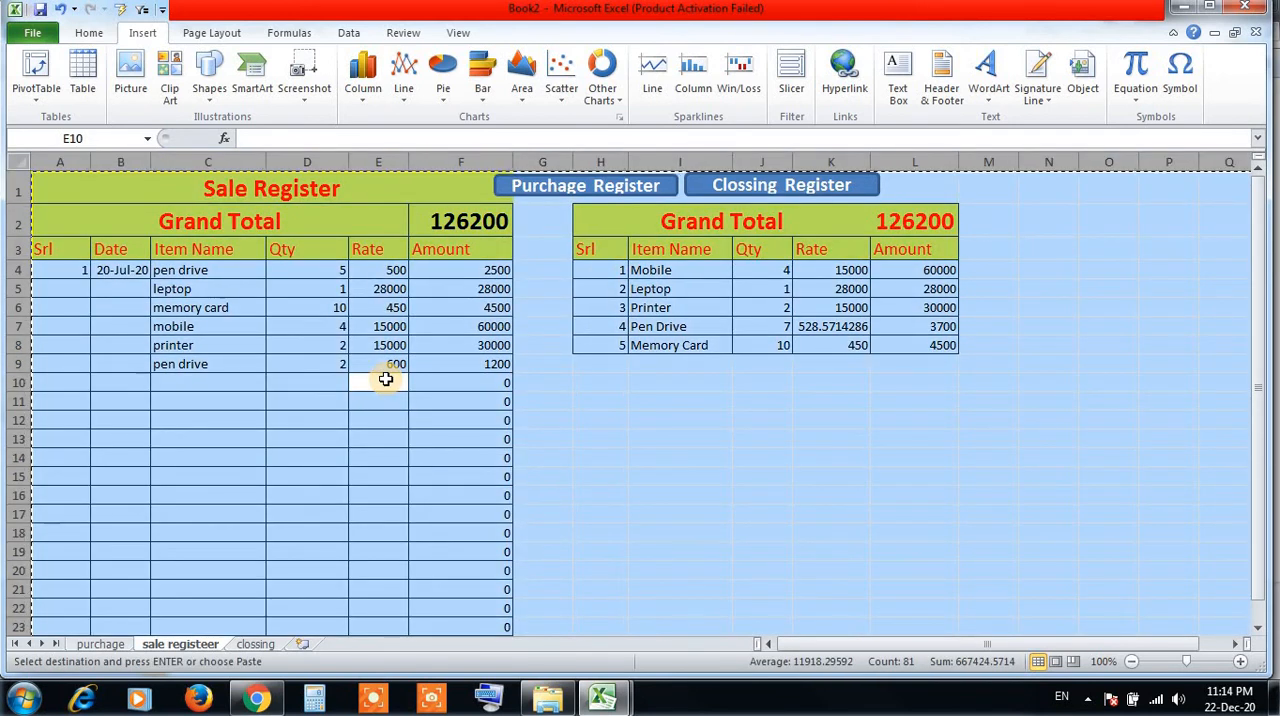
{"action": "left_click", "coordinate": [255, 644]}
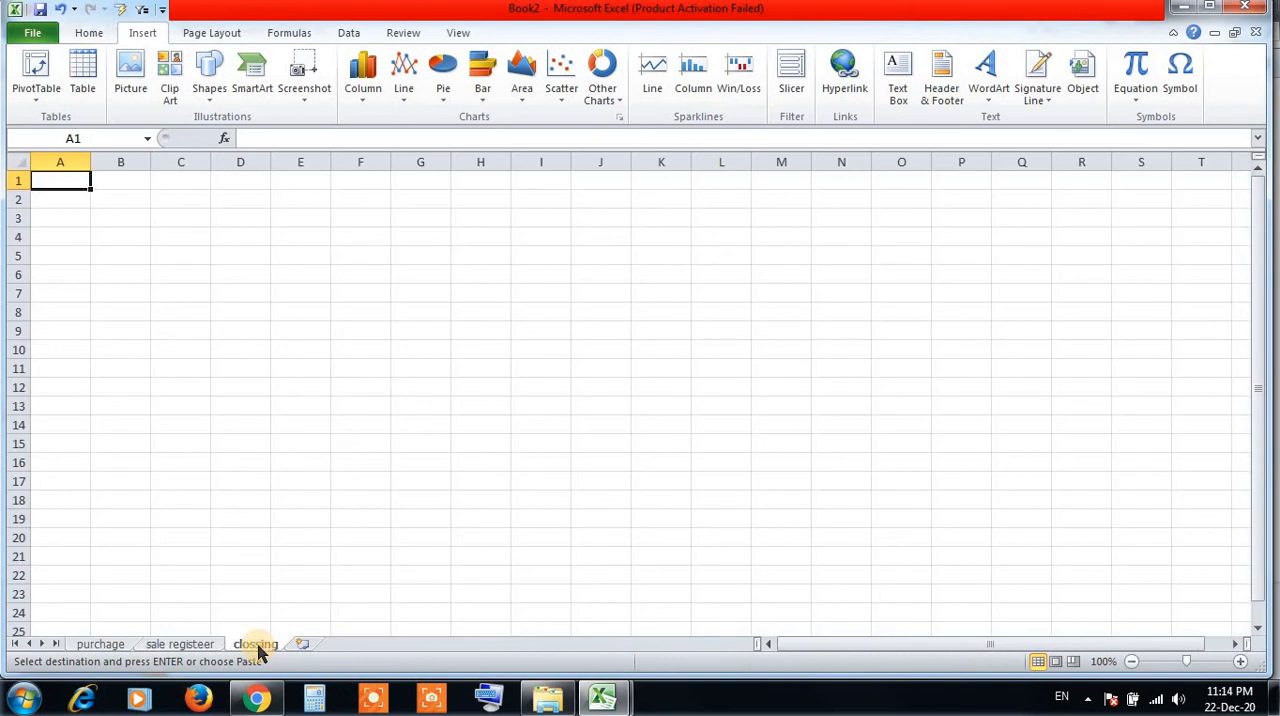
{"action": "key", "text": "ctrl+v"}
{"action": "left_click", "coordinate": [199, 407]}
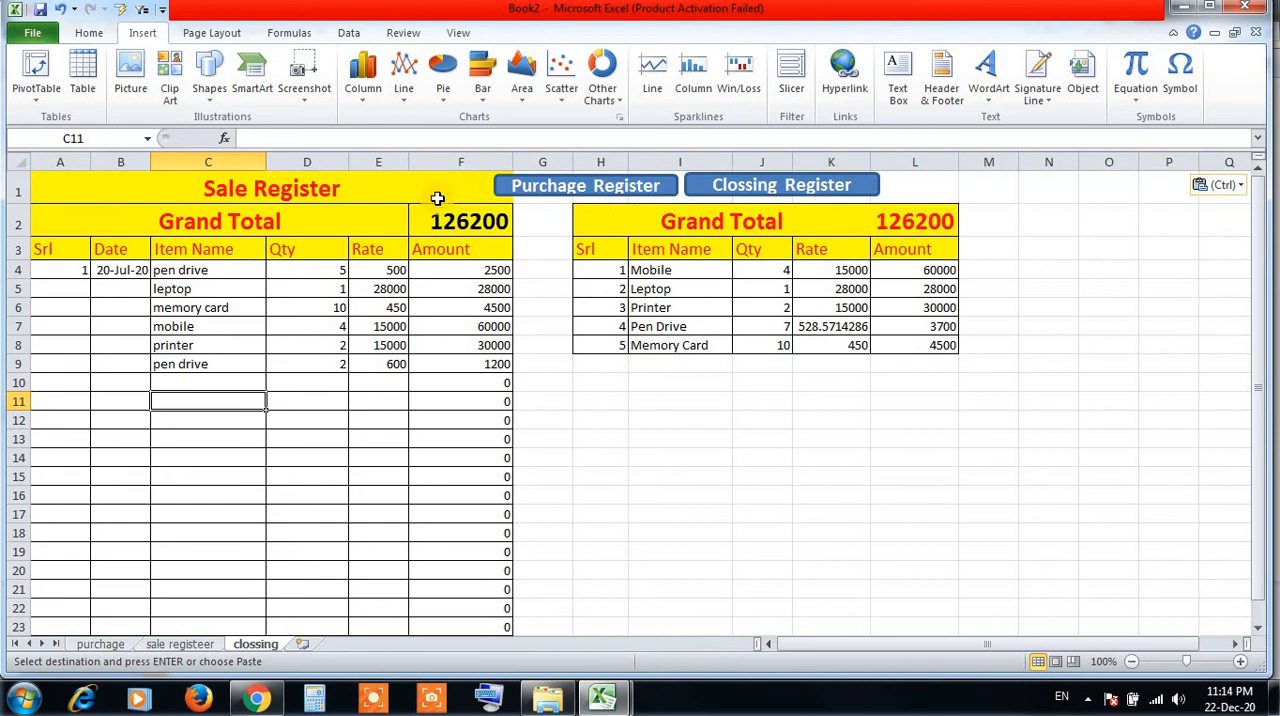
Delete columns A to F, holding the sale entries, from the clossing sheet.
{"action": "left_click", "coordinate": [412, 216]}
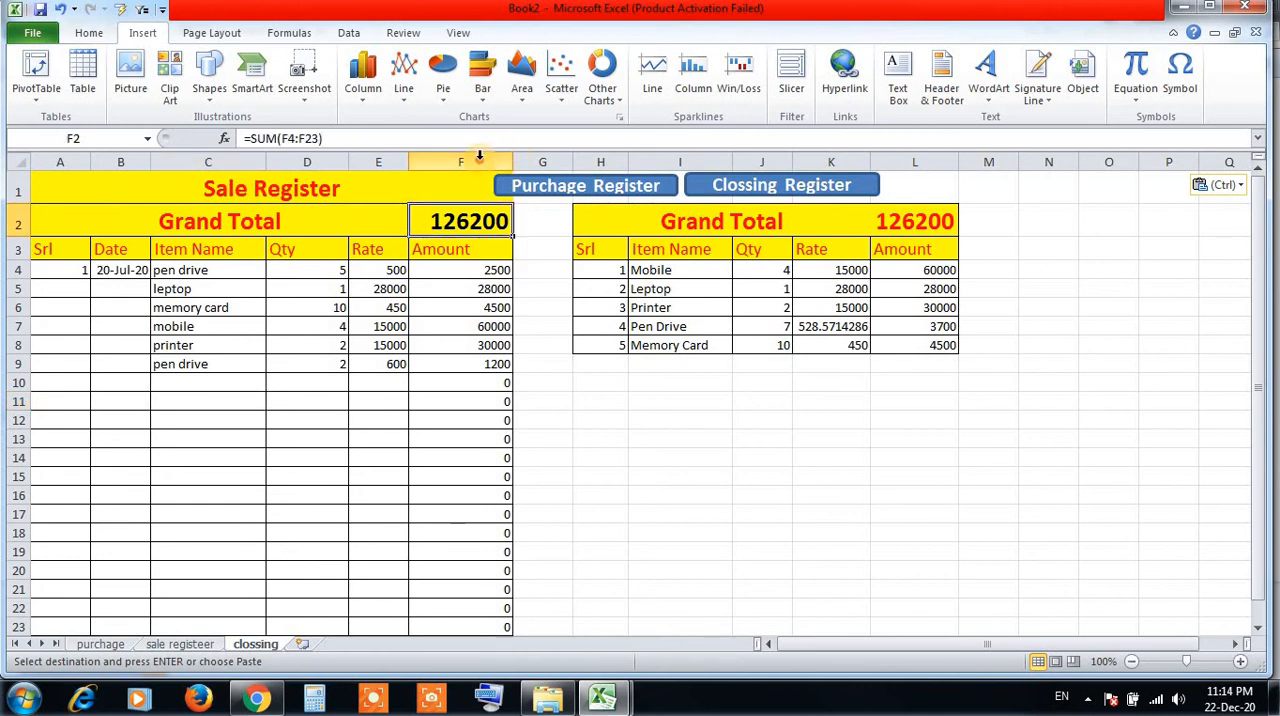
{"action": "left_click_drag", "start_coordinate": [480, 155], "coordinate": [60, 162]}
{"action": "right_click", "coordinate": [64, 161]}
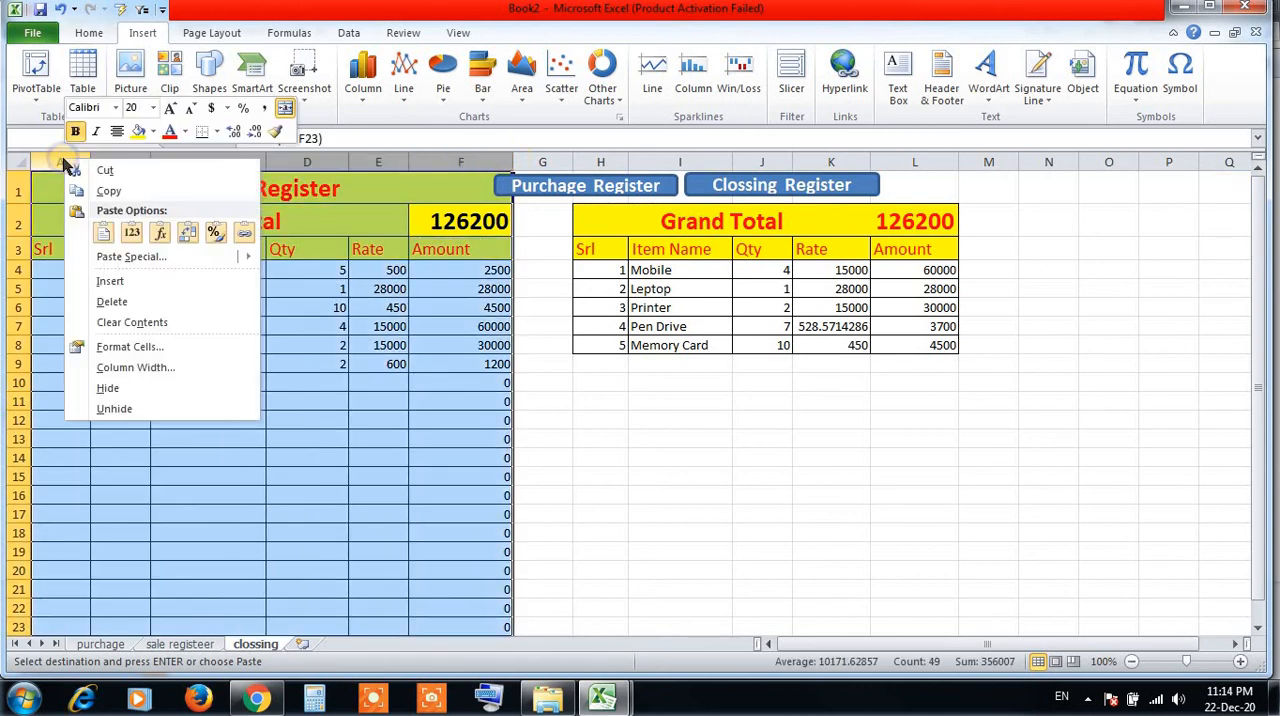
{"action": "left_click", "coordinate": [171, 301]}
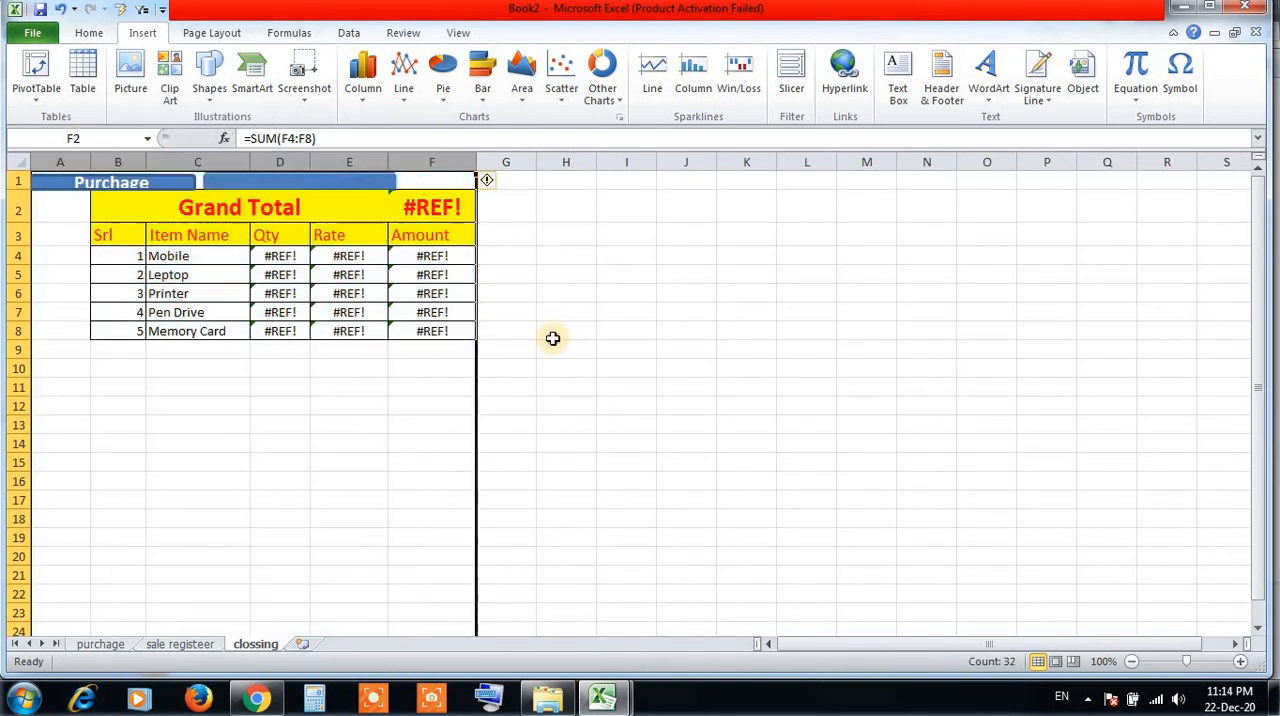
{"action": "left_click", "coordinate": [552, 338]}
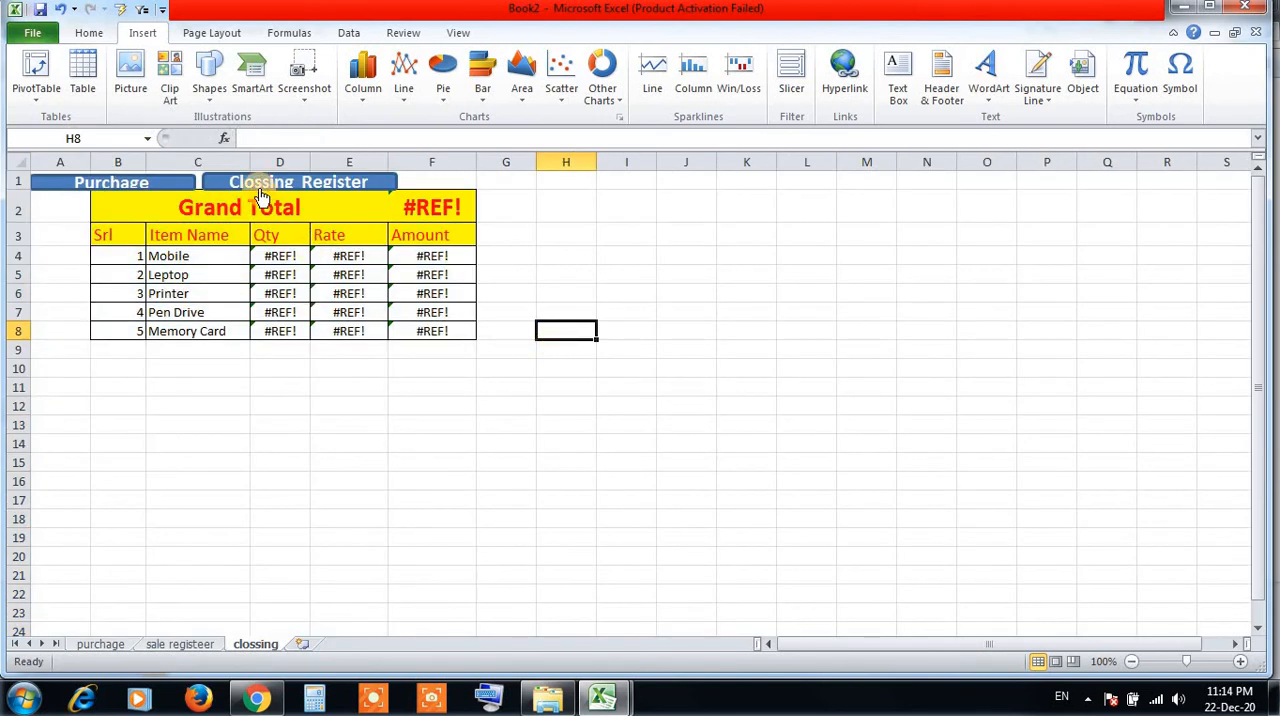
Insert a blank row above the Grand Total row of the clossing sheet's summary table.
{"action": "left_click", "coordinate": [6, 206]}
{"action": "right_click", "coordinate": [25, 205]}
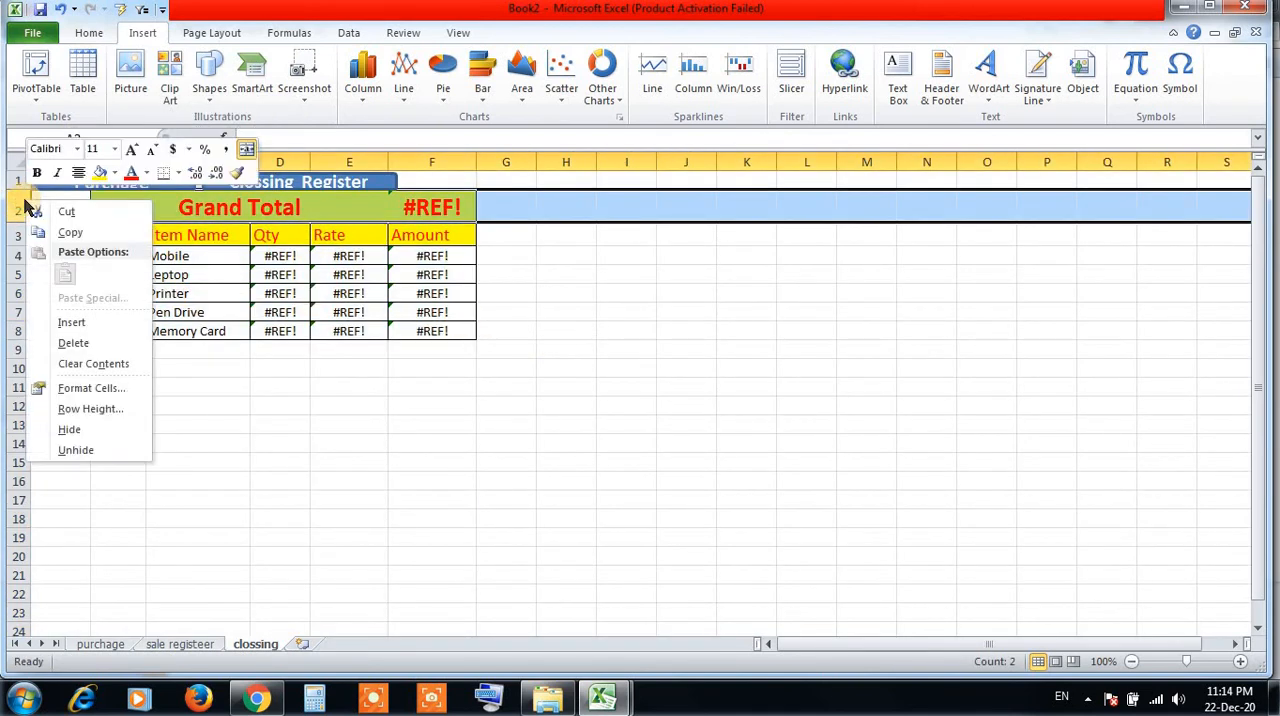
{"action": "left_click", "coordinate": [63, 321]}
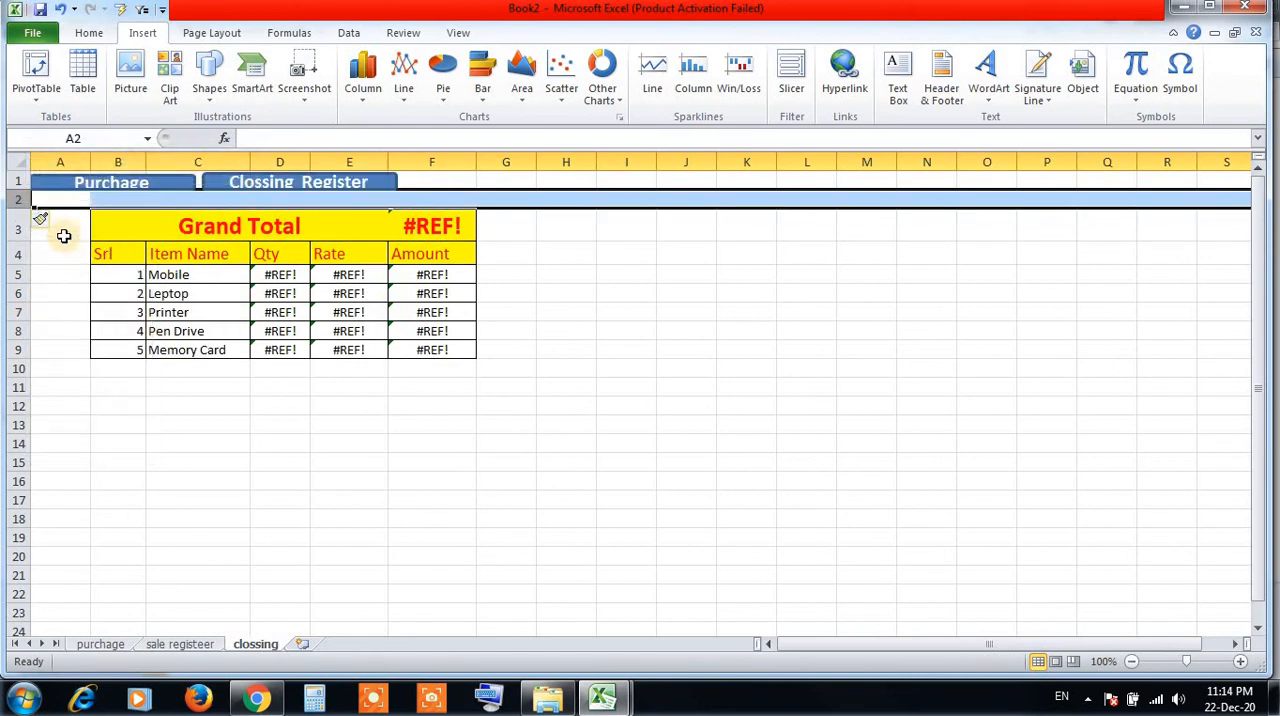
{"action": "left_click", "coordinate": [60, 232]}
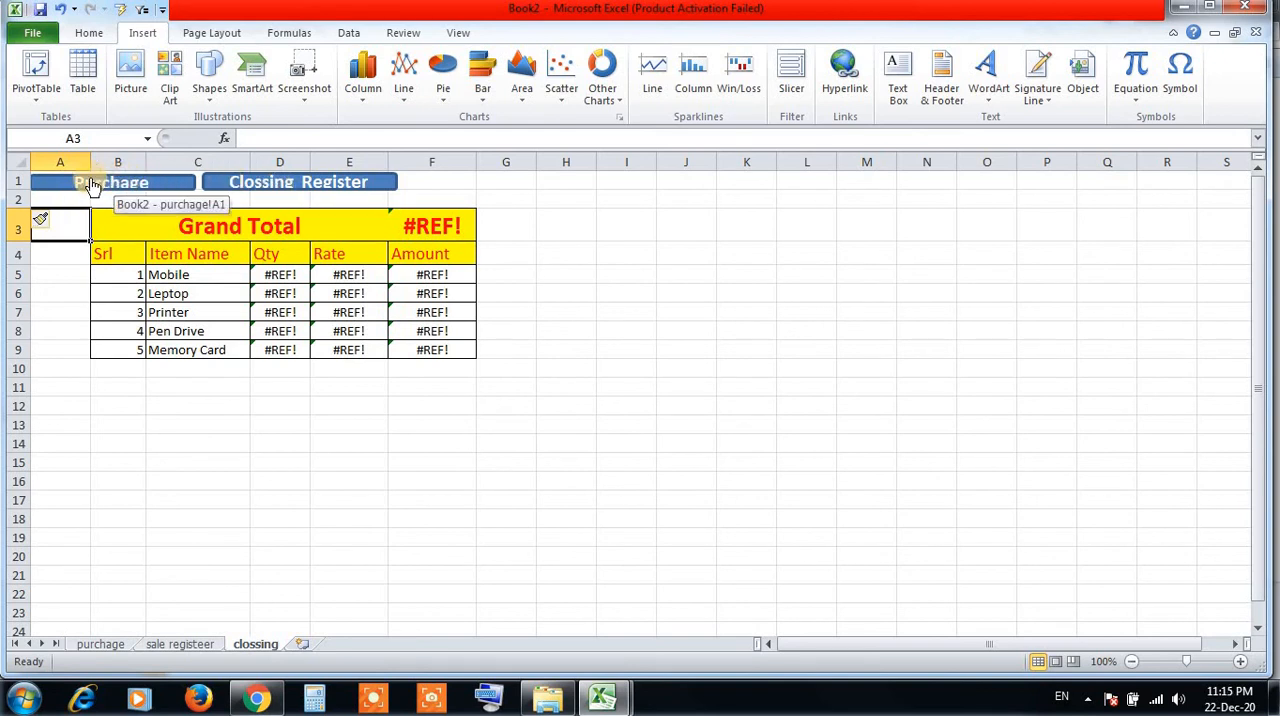
Point the hyperlink of the clossing sheet's Clossing Register shape to cell A1 of the sale registeer sheet.
{"action": "right_click", "coordinate": [275, 188]}
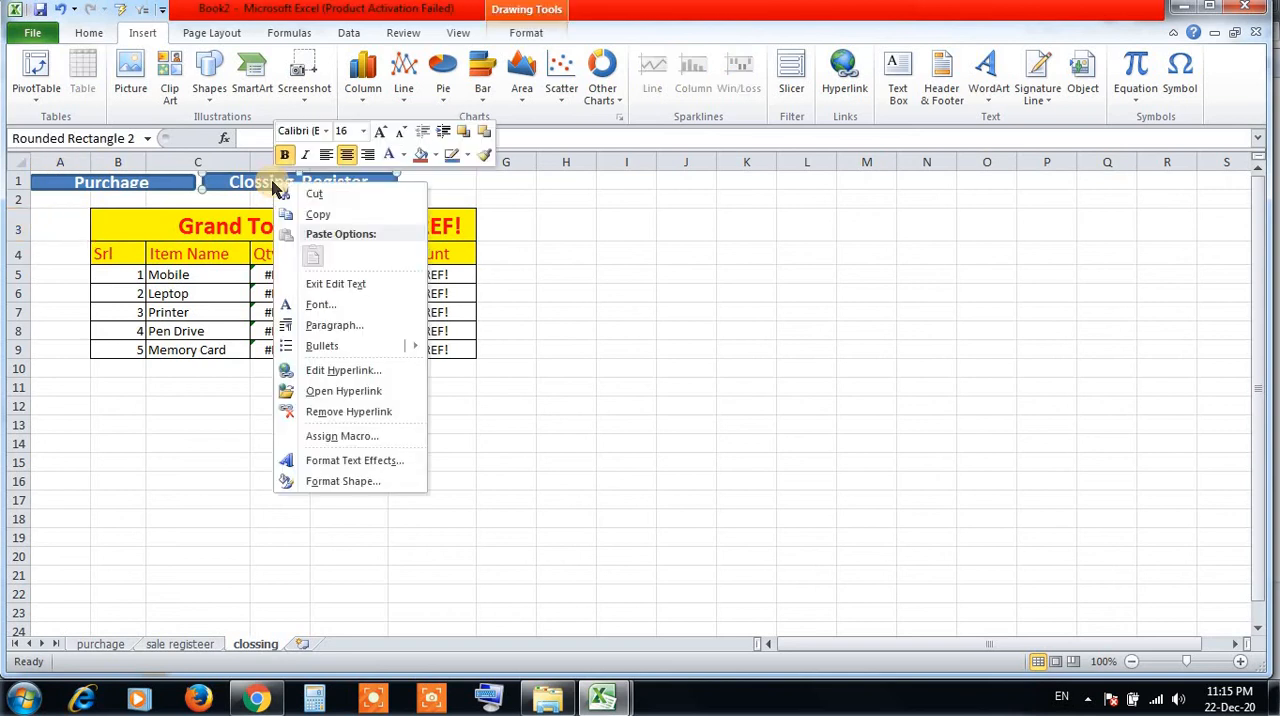
{"action": "left_click", "coordinate": [364, 370]}
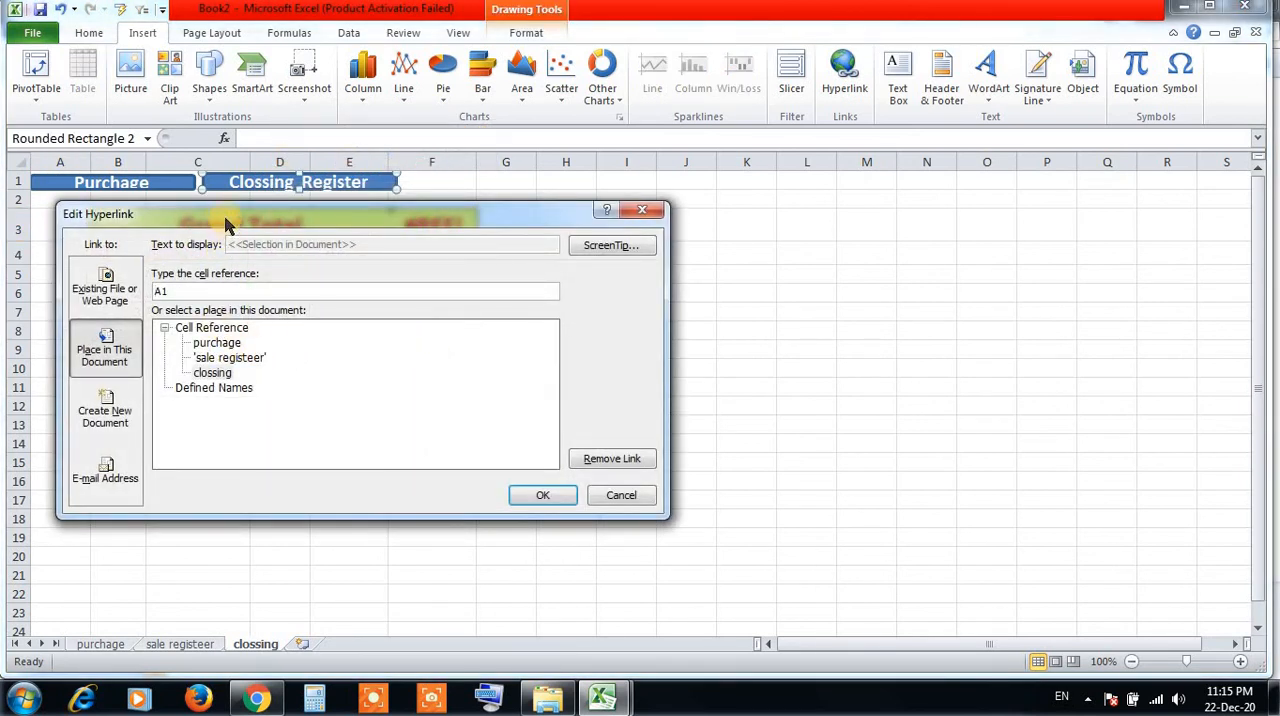
{"action": "left_click_drag", "start_coordinate": [222, 214], "coordinate": [460, 258]}
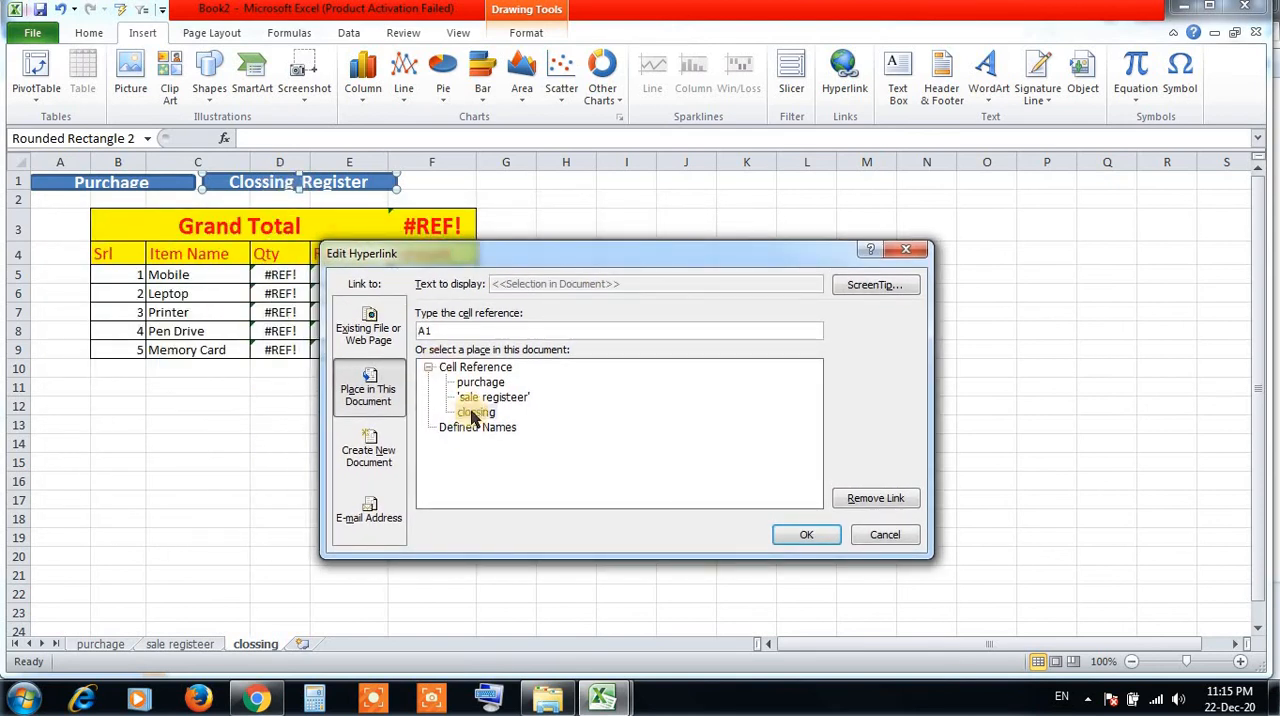
{"action": "left_click", "coordinate": [474, 398]}
{"action": "left_click", "coordinate": [812, 532]}
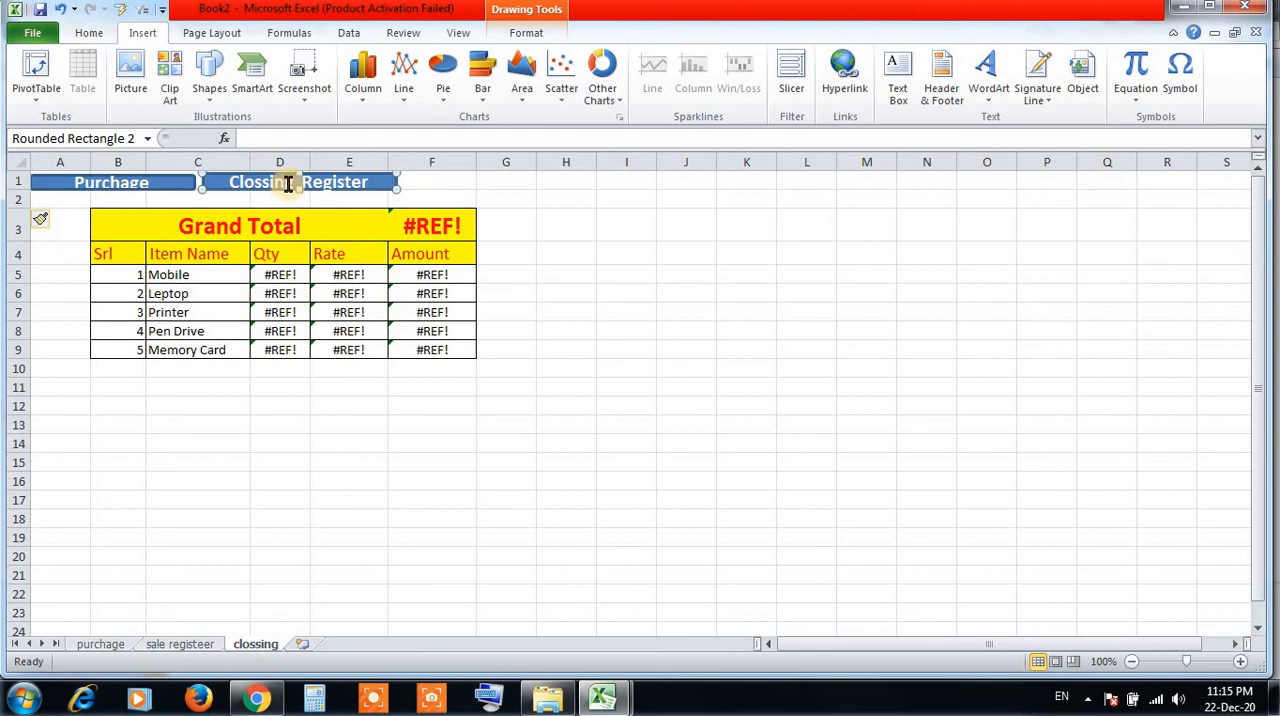
{"action": "left_click", "coordinate": [566, 251]}
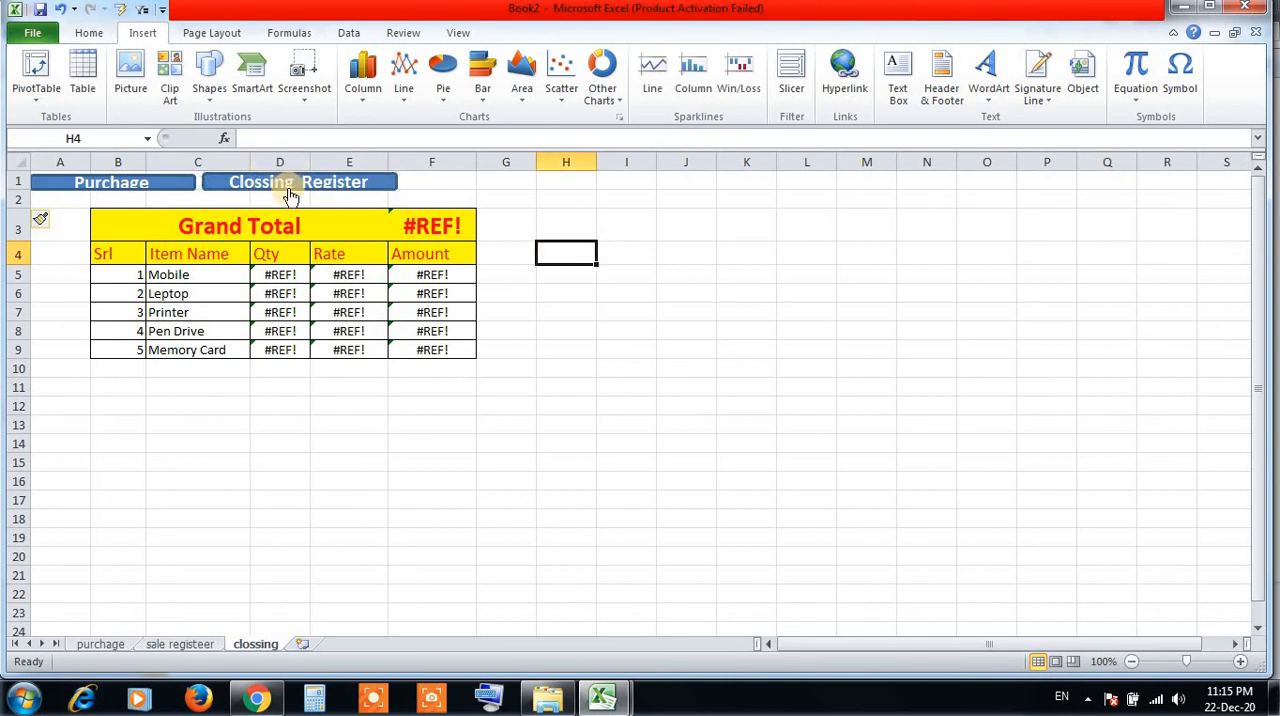
Test the Clossing Register shape's link, return to the clossing sheet and examine the Mobile row's Qty and Amount formulas.
{"action": "left_click", "coordinate": [289, 190]}
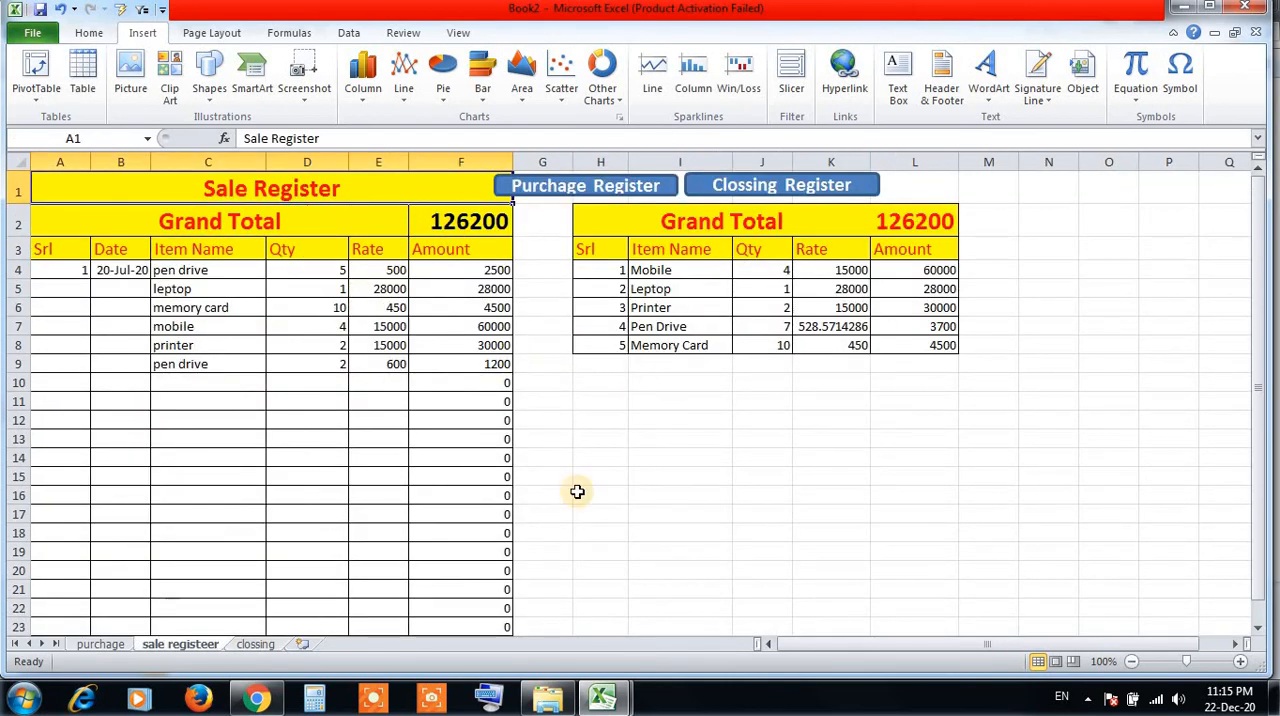
{"action": "left_click", "coordinate": [260, 644]}
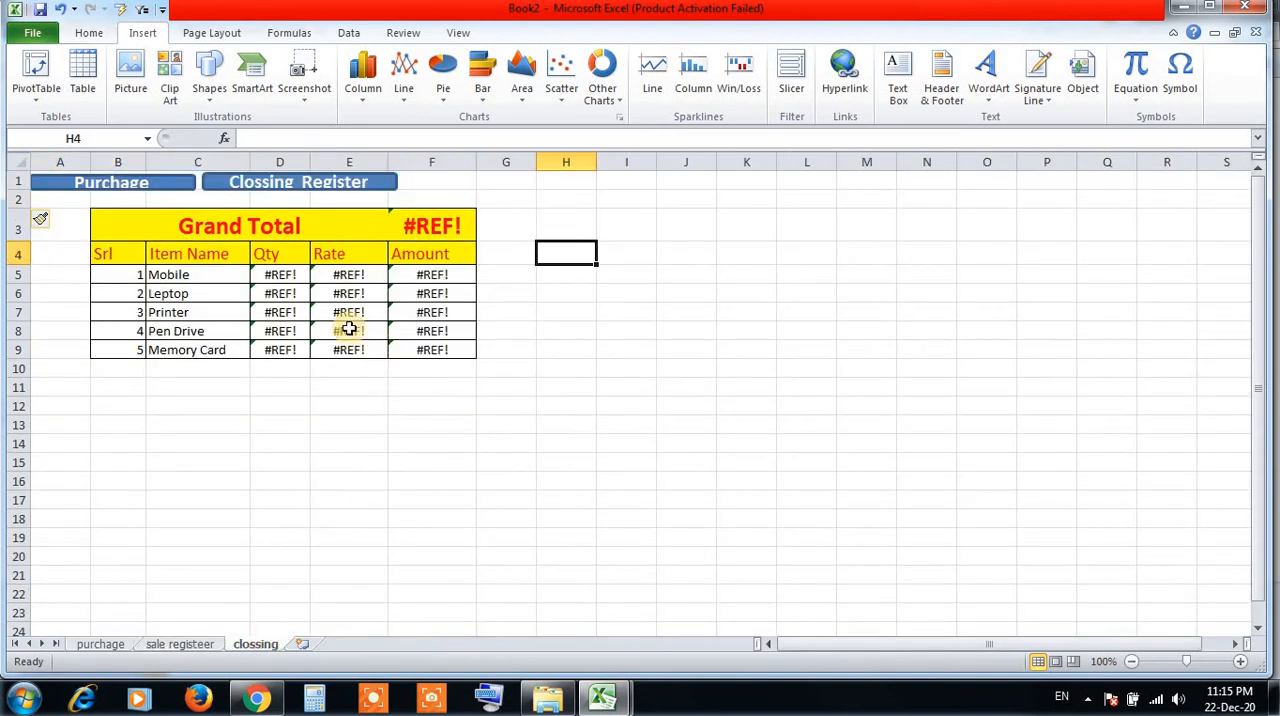
{"action": "left_click", "coordinate": [282, 276]}
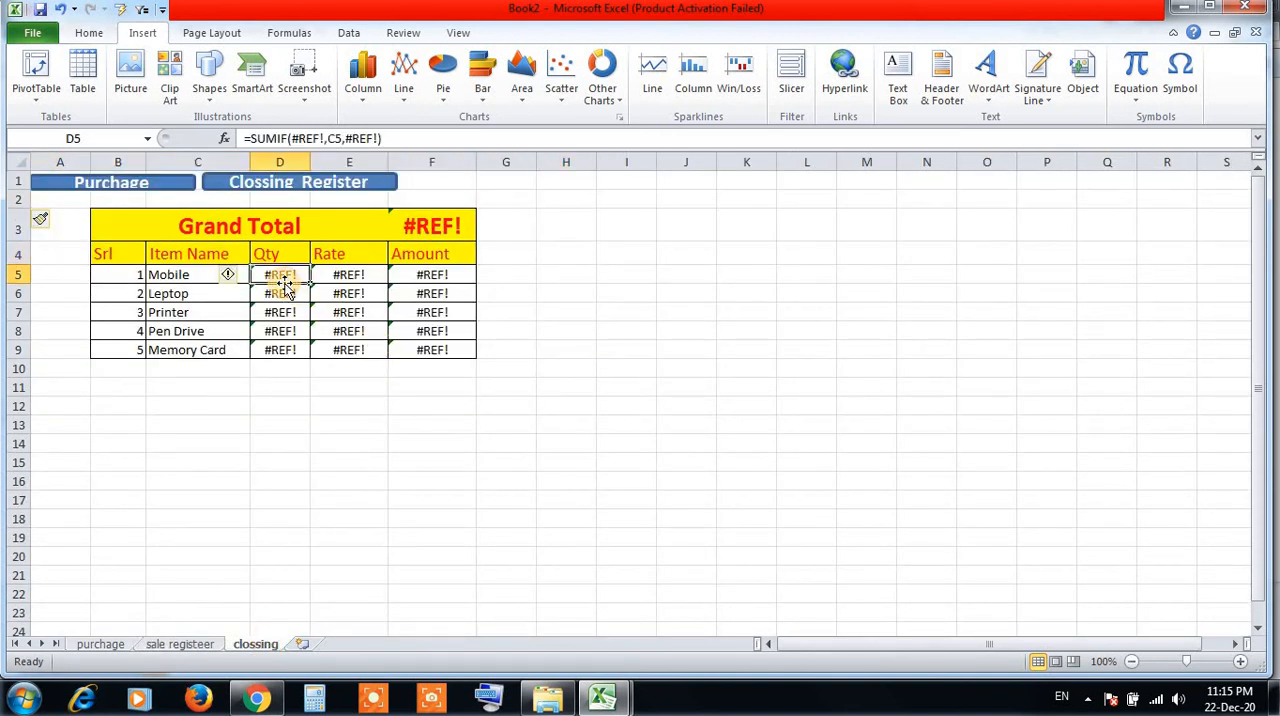
{"action": "left_click", "coordinate": [444, 283]}
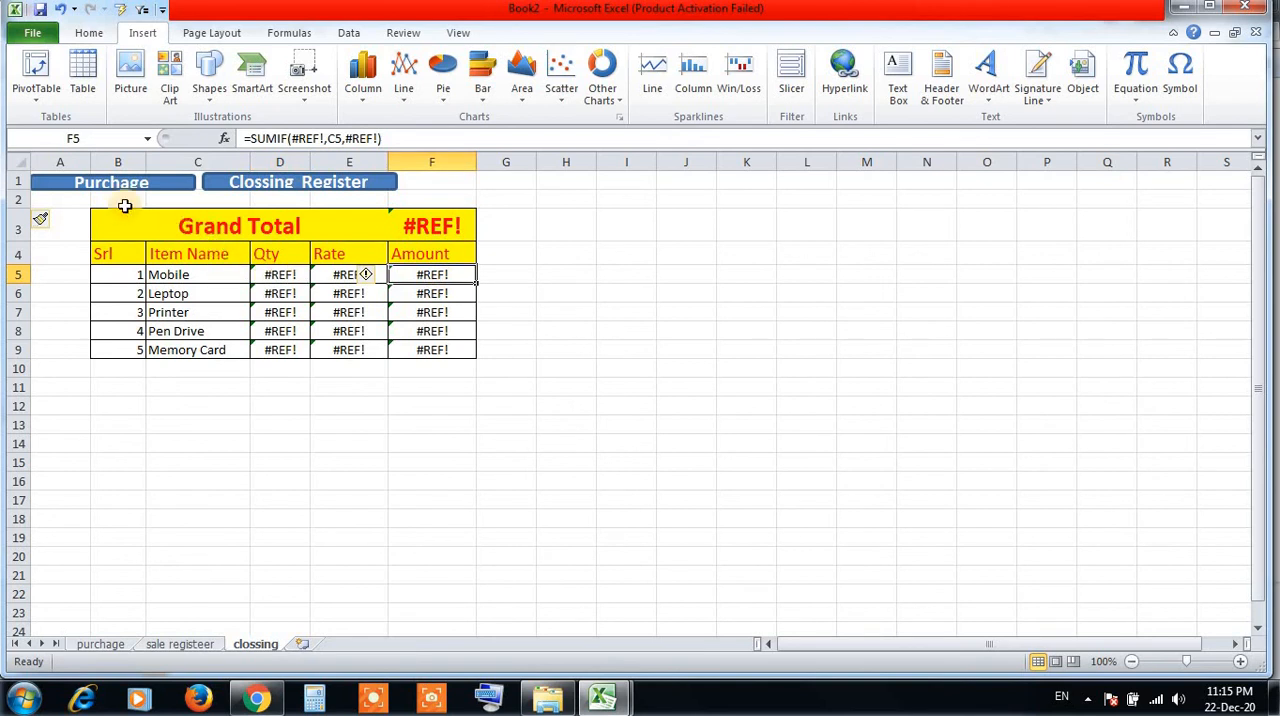
Make row 2 of the clossing sheet taller and merge and center cells B2:F2.
{"action": "left_click_drag", "start_coordinate": [120, 197], "coordinate": [449, 197]}
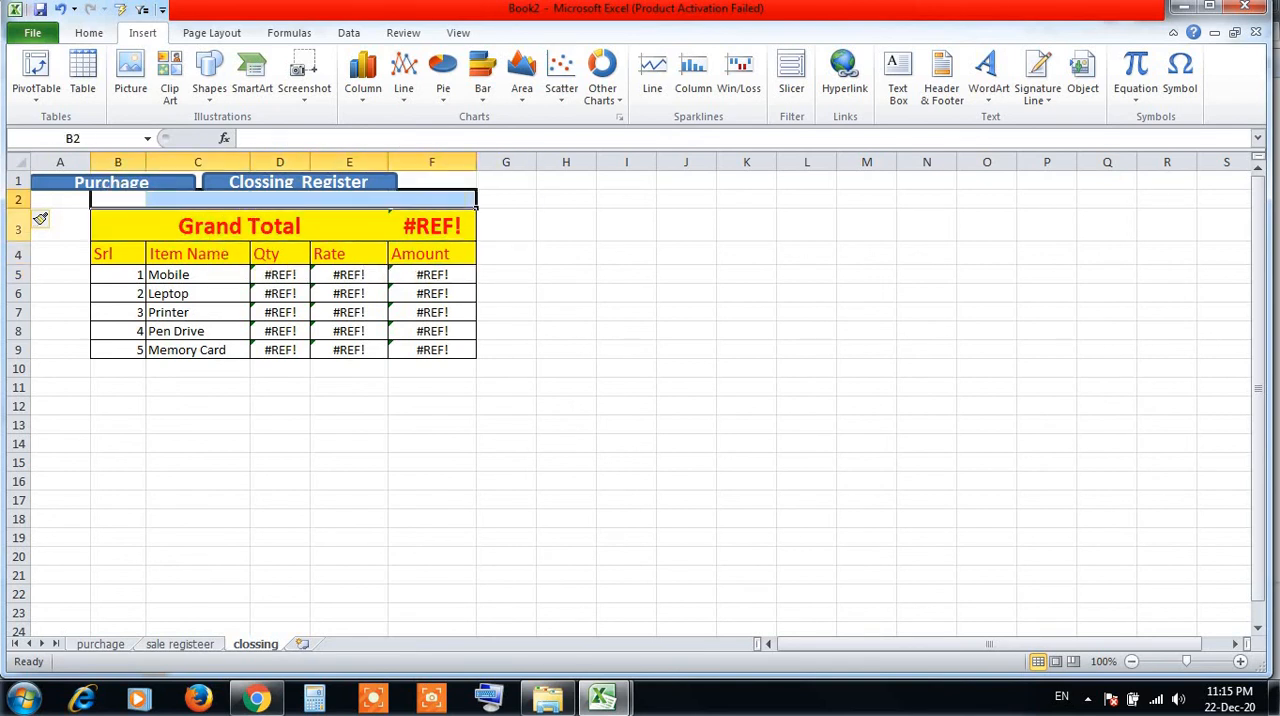
{"action": "left_click_drag", "start_coordinate": [16, 208], "coordinate": [16, 228]}
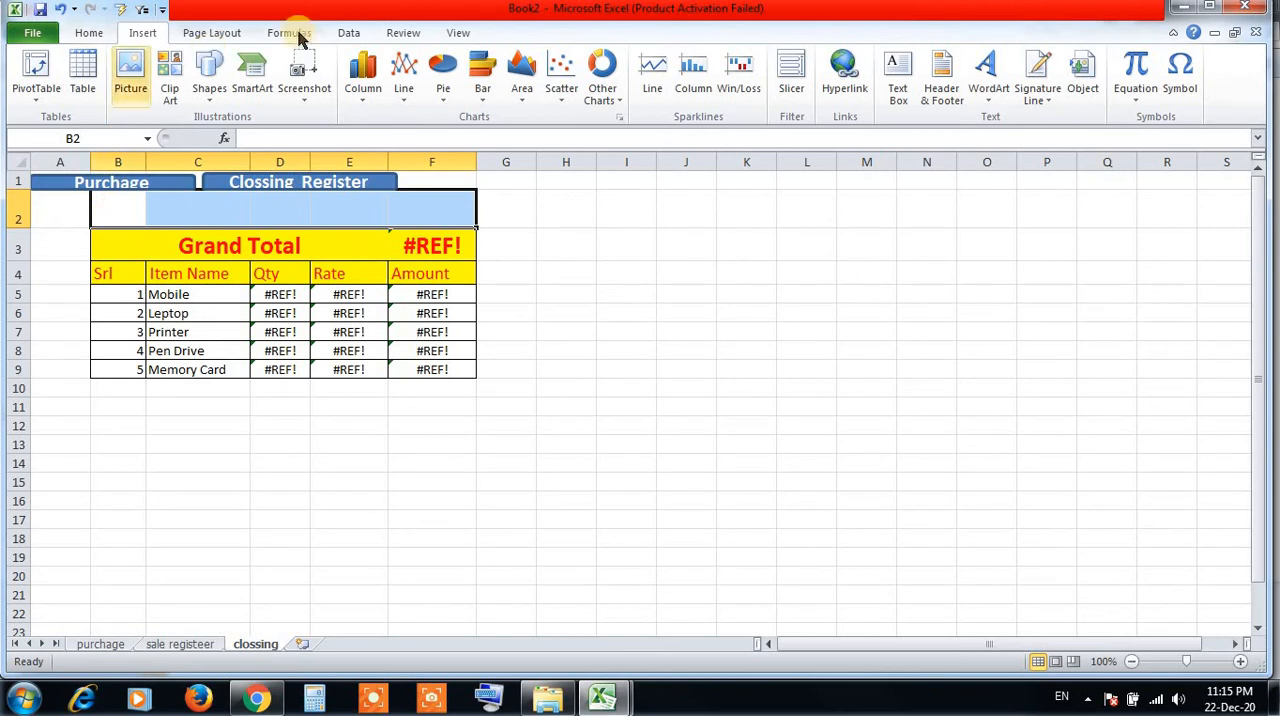
{"action": "left_click", "coordinate": [92, 32]}
{"action": "left_click", "coordinate": [510, 91]}
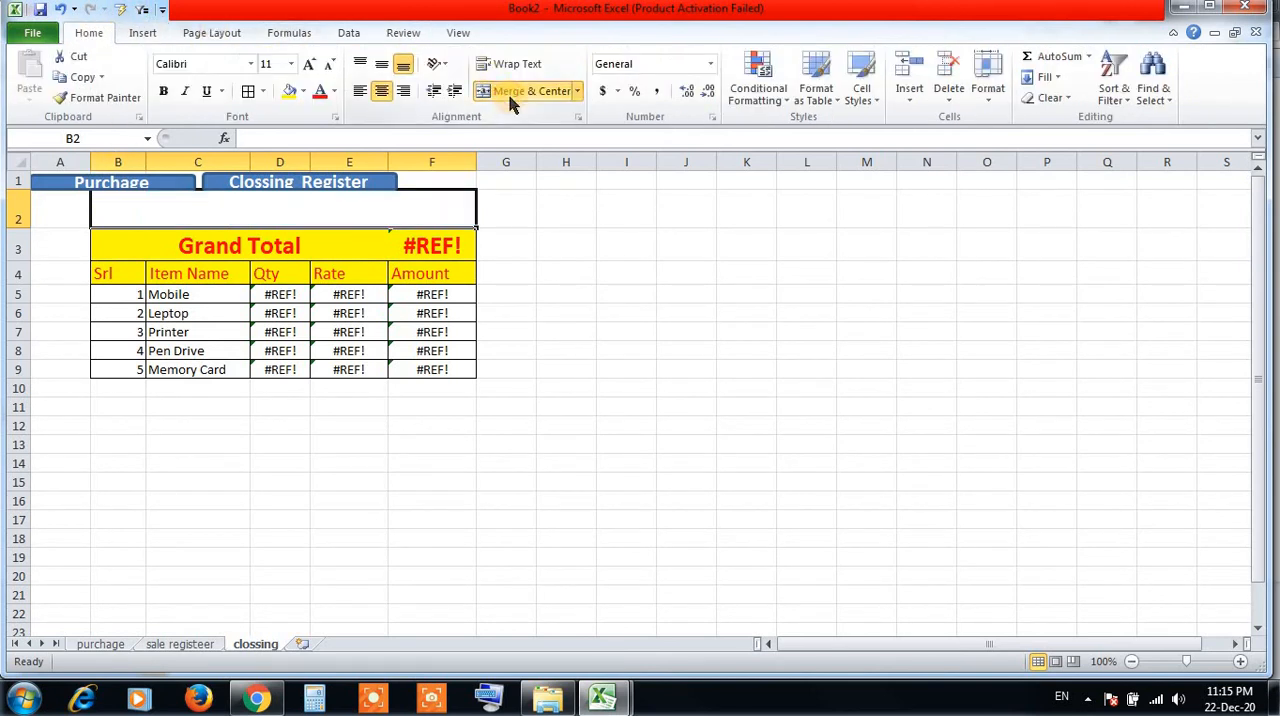
Enter the heading Clossing Register in the merged cell above the Grand Total row.
{"action": "type", "text": "Clossing Re"}
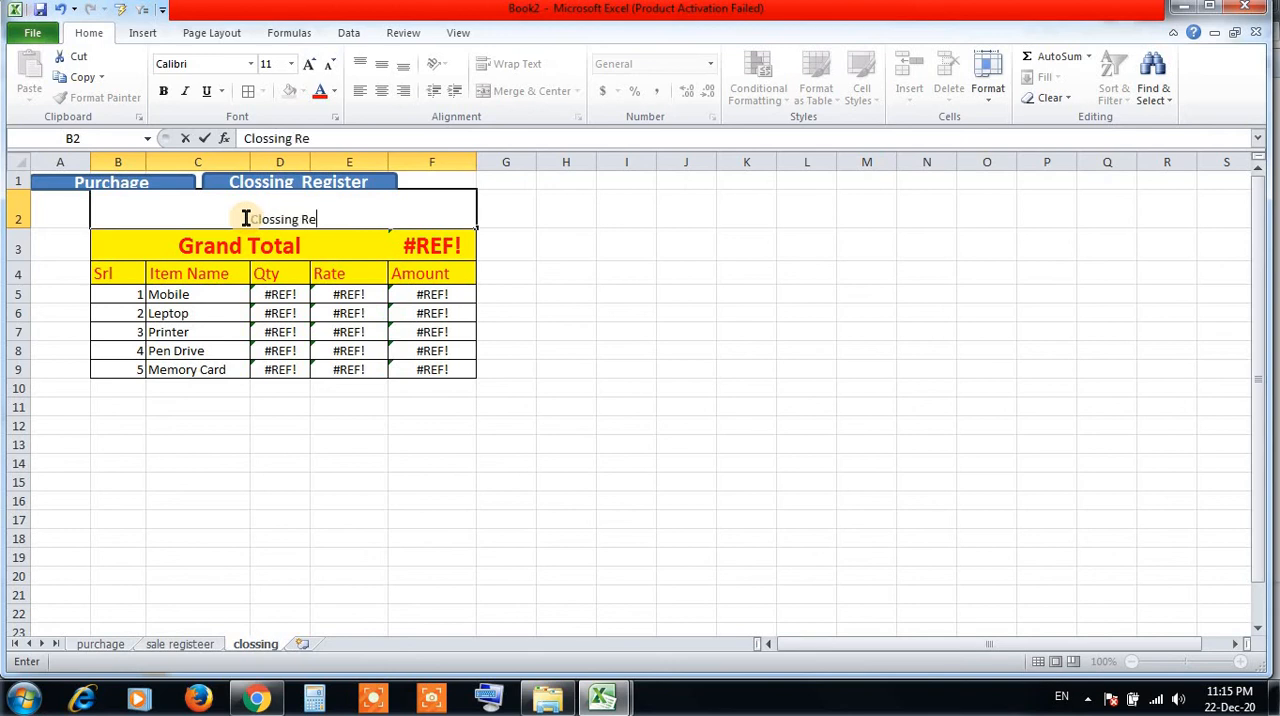
{"action": "type", "text": "gister"}
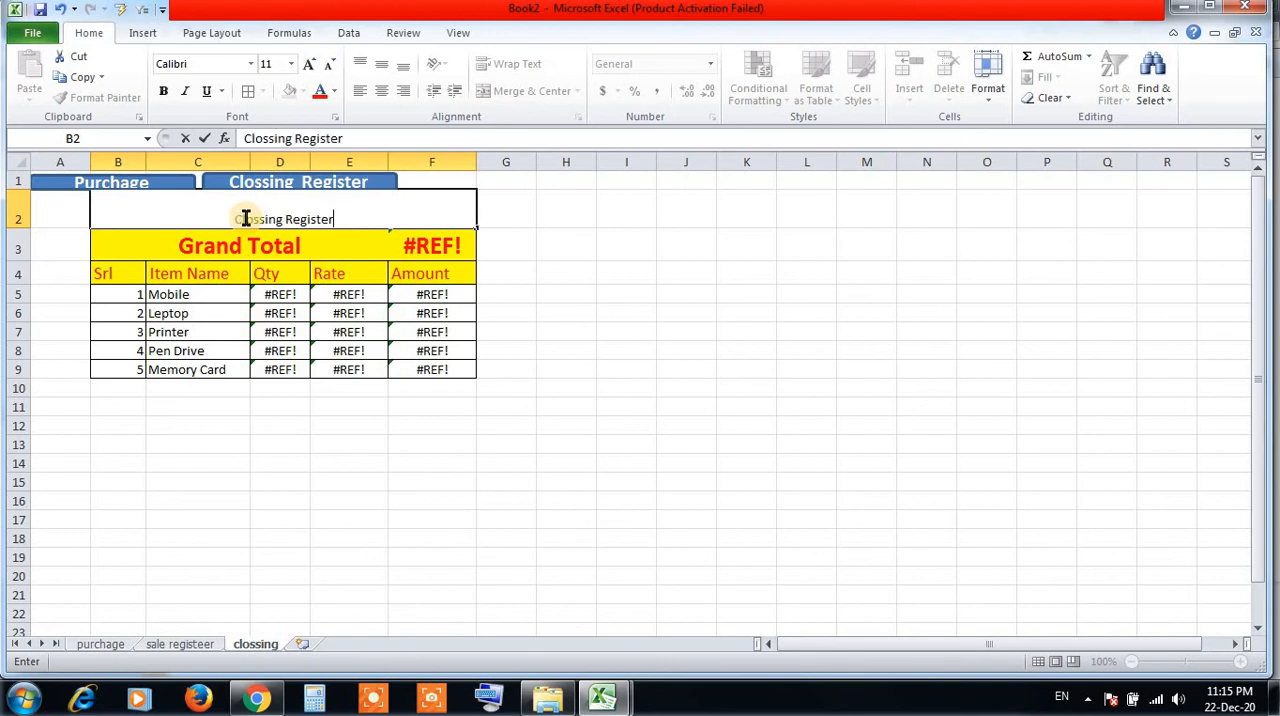
{"action": "key", "text": "Return"}
{"action": "left_click", "coordinate": [245, 219]}
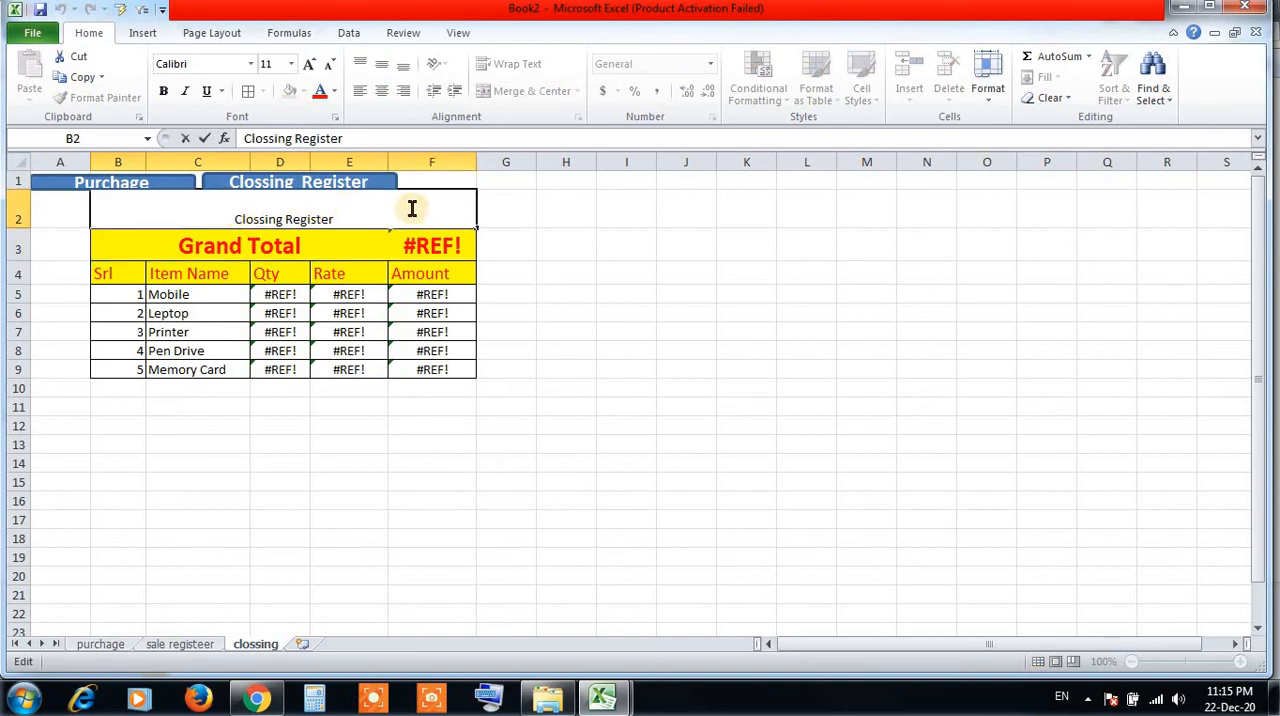
Format the Clossing Register heading in B2 with yellow fill, red text, font size 20 and middle vertical alignment.
{"action": "left_click", "coordinate": [549, 214]}
{"action": "left_click", "coordinate": [385, 211]}
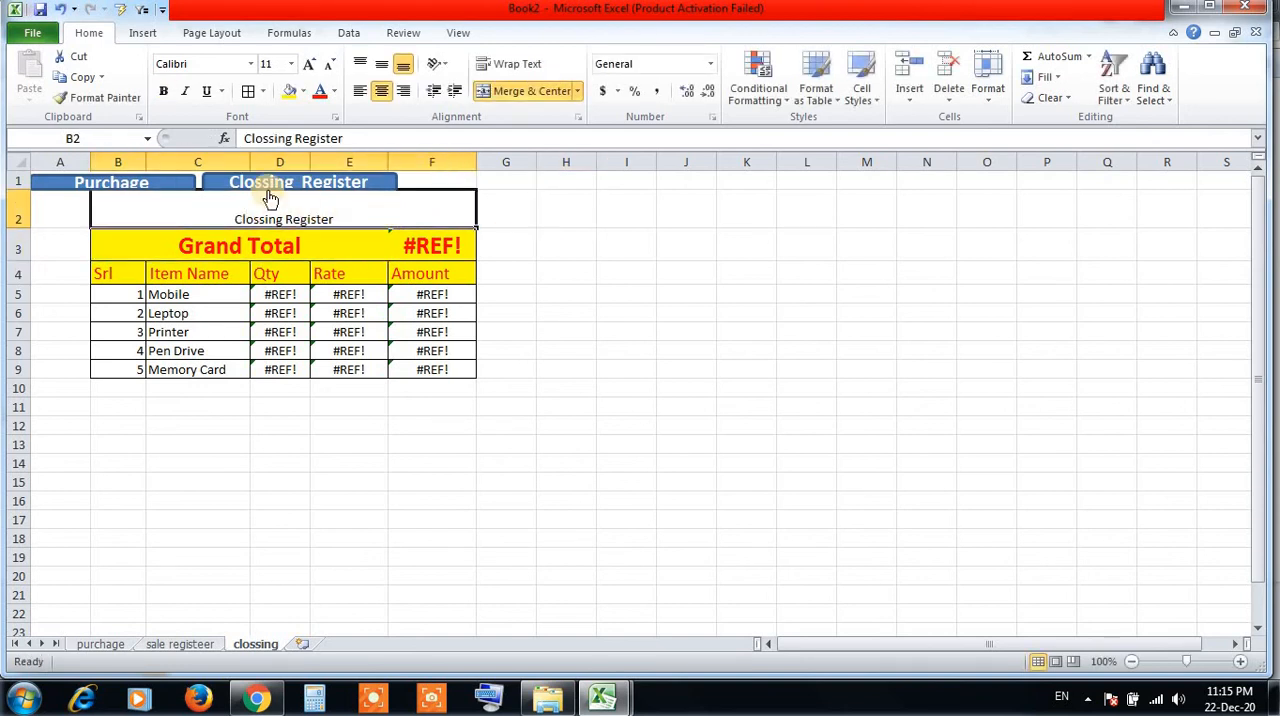
{"action": "left_click", "coordinate": [289, 91]}
{"action": "left_click", "coordinate": [320, 91]}
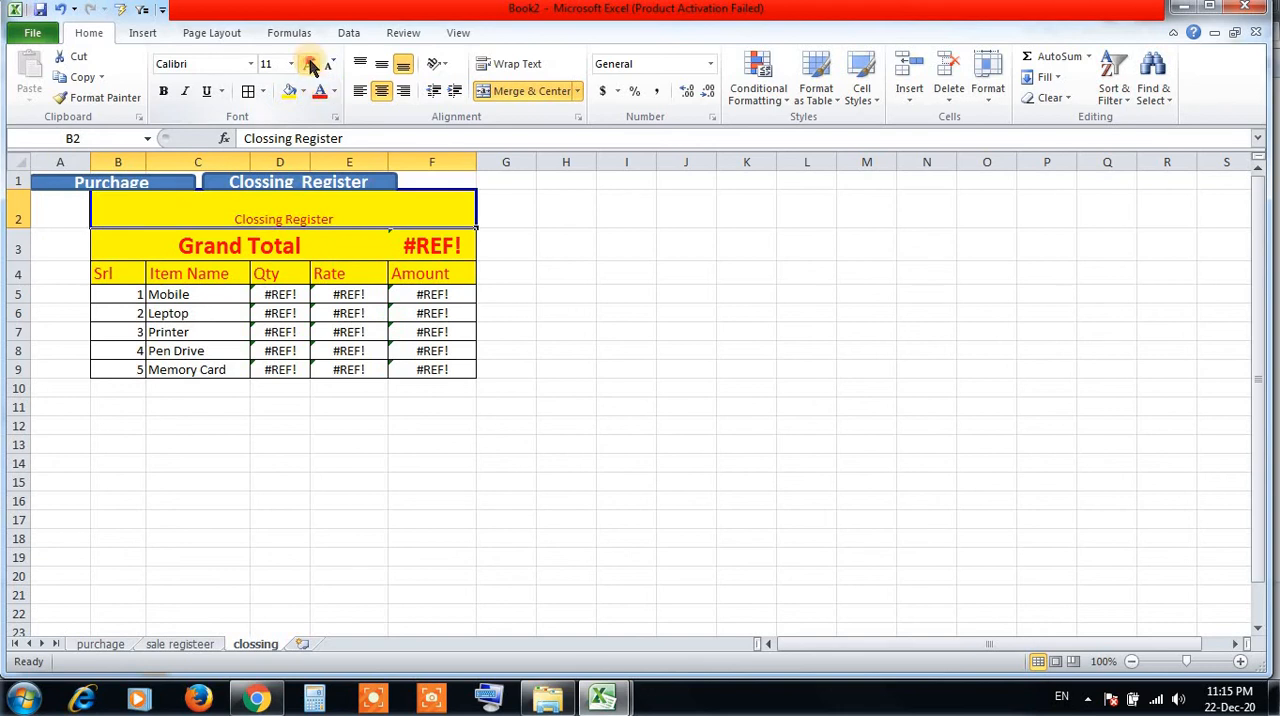
{"action": "left_click", "coordinate": [309, 64]}
{"action": "left_click", "coordinate": [309, 64]}
{"action": "left_click", "coordinate": [309, 64]}
{"action": "left_click", "coordinate": [311, 65]}
{"action": "left_click", "coordinate": [311, 65]}
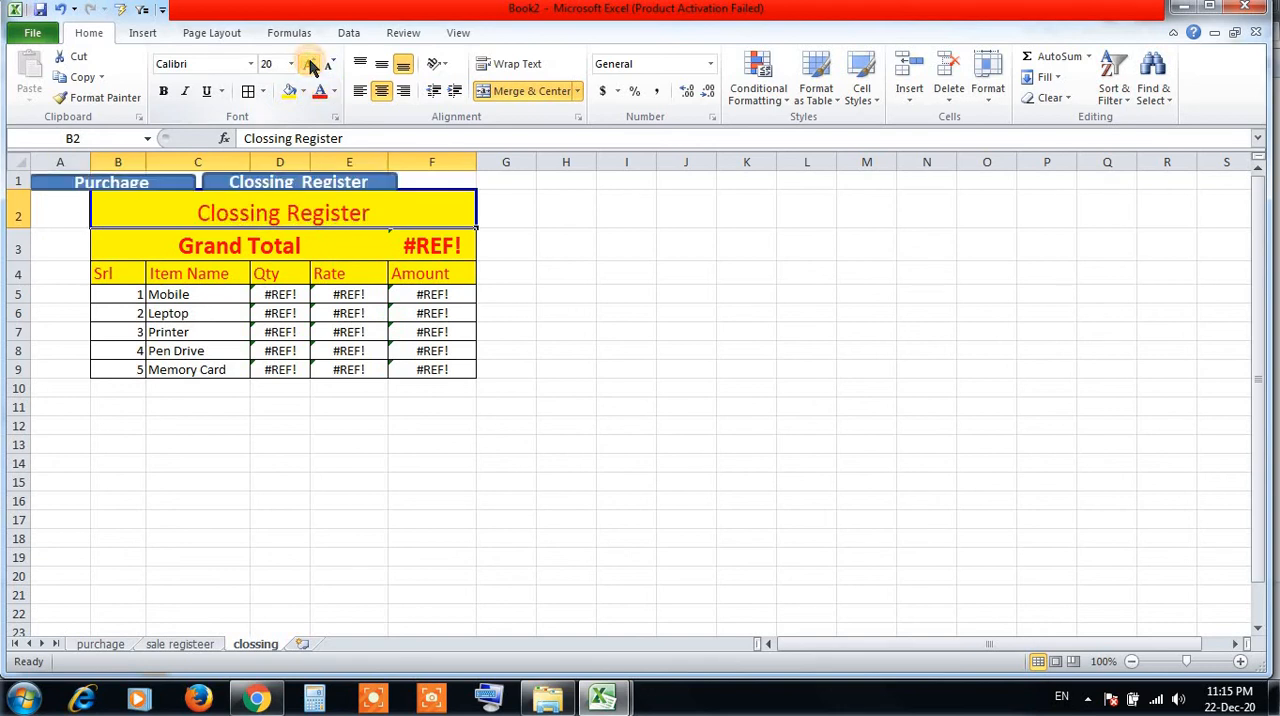
{"action": "left_click", "coordinate": [381, 64]}
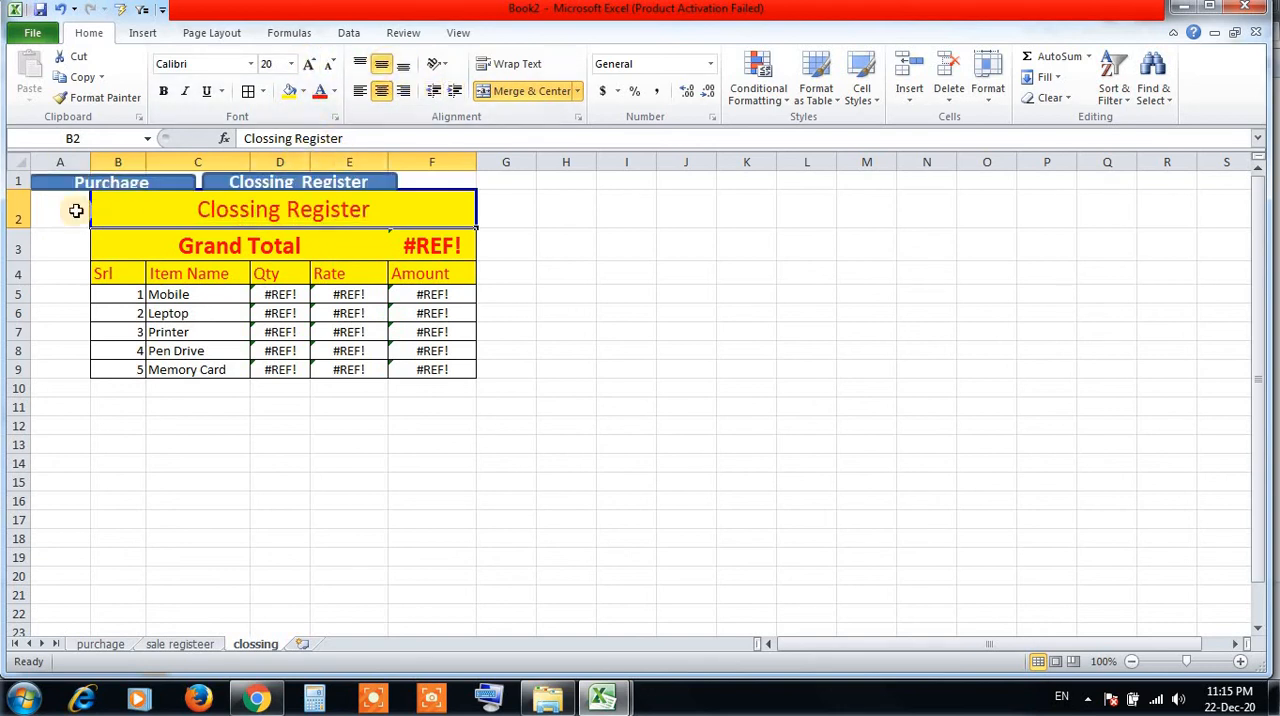
Make row 1 of the clossing sheet tall enough for the link shapes and bold the Clossing Register heading.
{"action": "left_click_drag", "start_coordinate": [19, 191], "coordinate": [19, 210]}
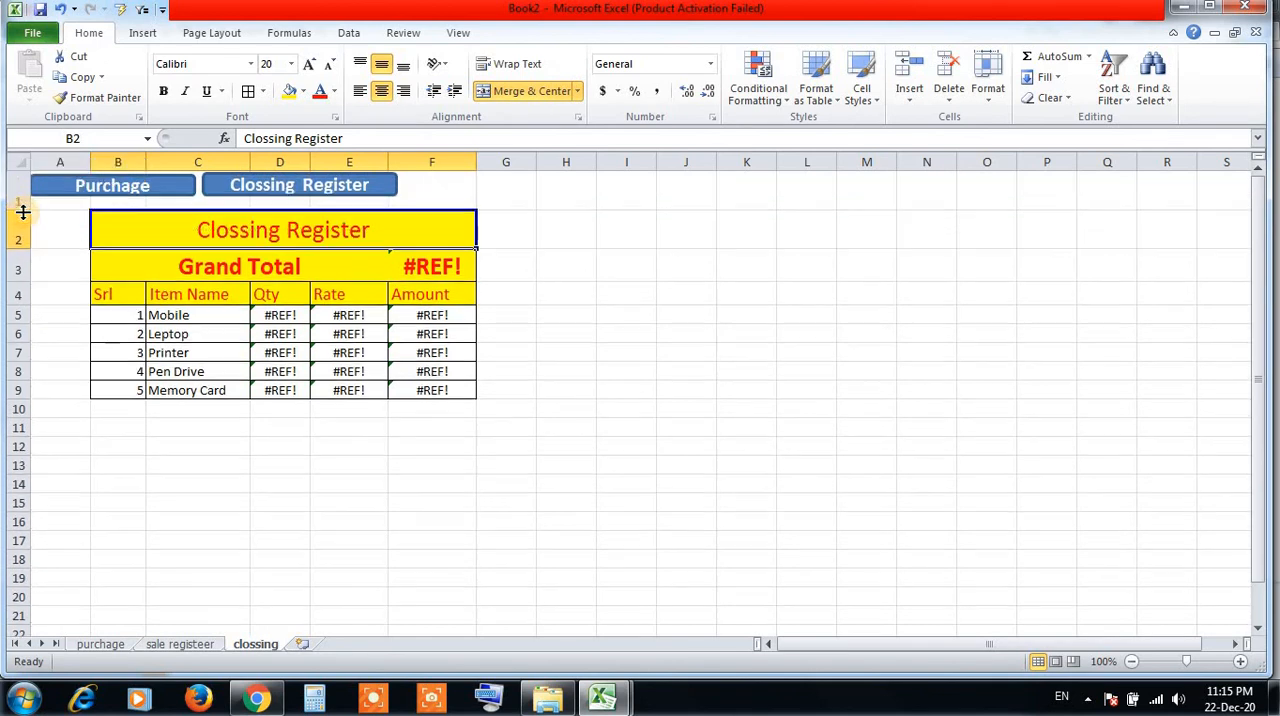
{"action": "key", "text": "ctrl+b"}
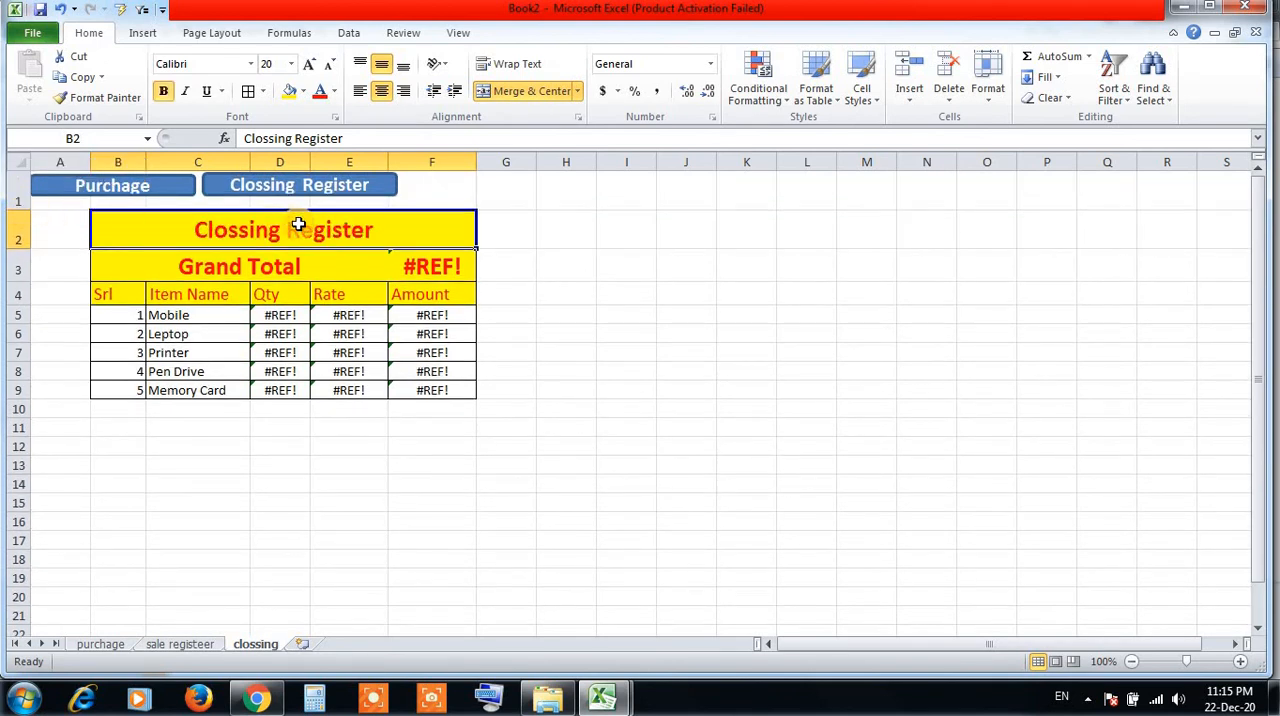
{"action": "left_click", "coordinate": [582, 311]}
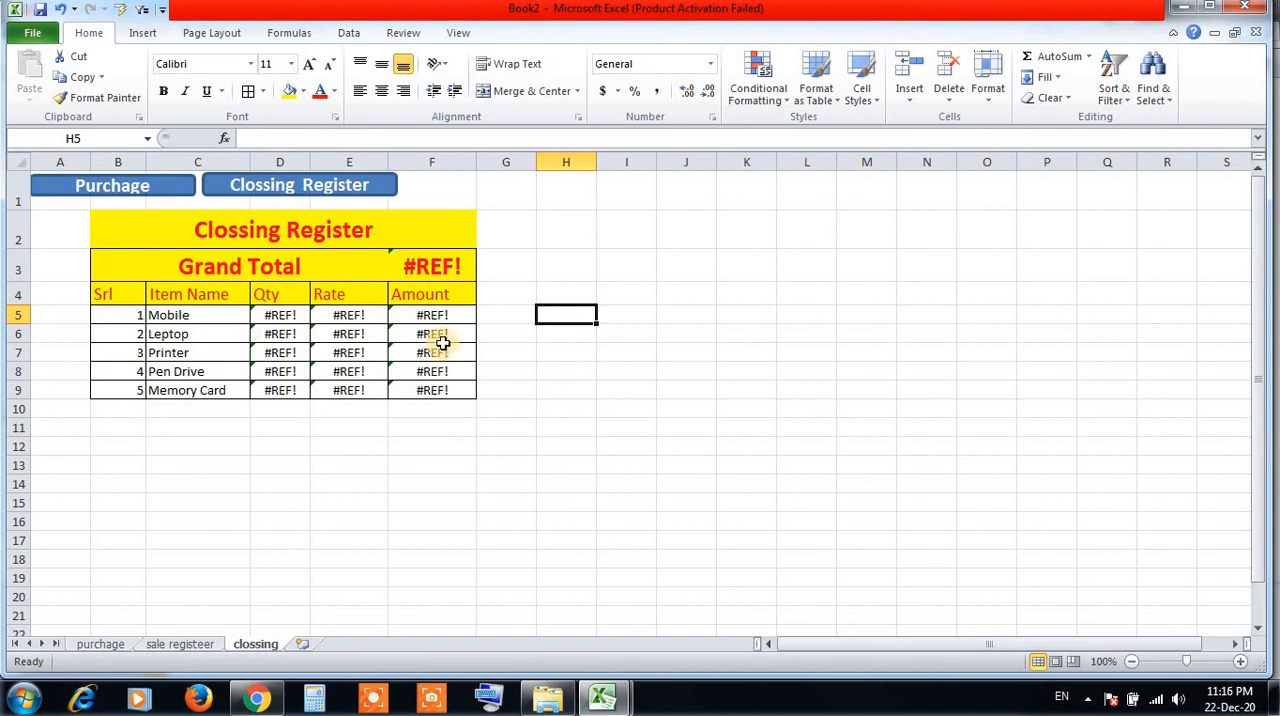
Set the Mobile row's Qty to =purchage!J4-'sale registeer'!J4 and fill the formula down to the Memory Card row.
{"action": "left_click", "coordinate": [277, 318]}
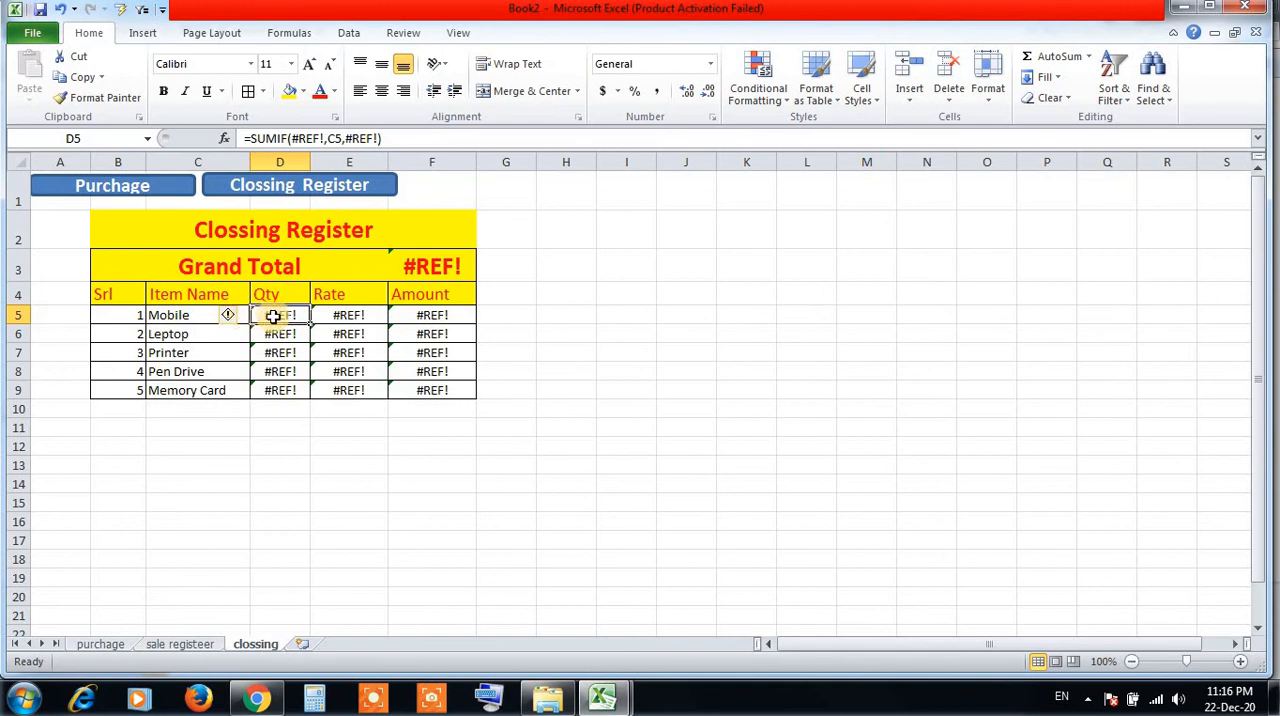
{"action": "type", "text": "="}
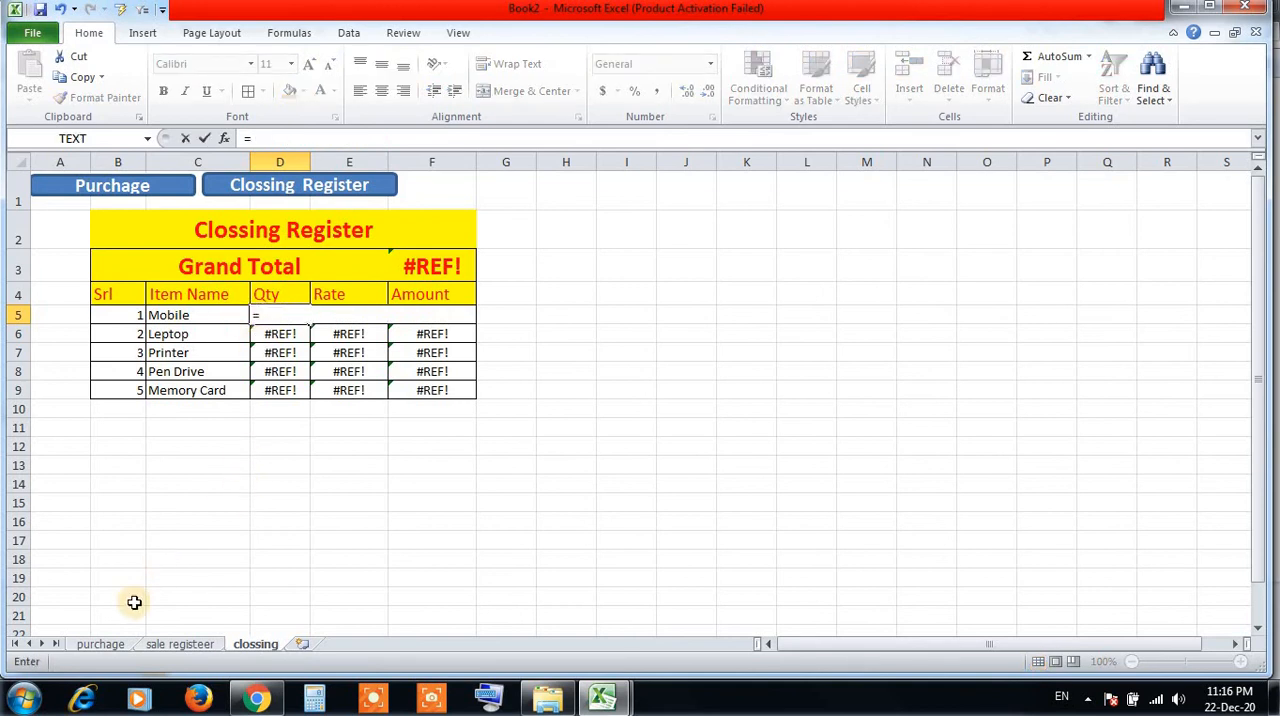
{"action": "left_click", "coordinate": [114, 644]}
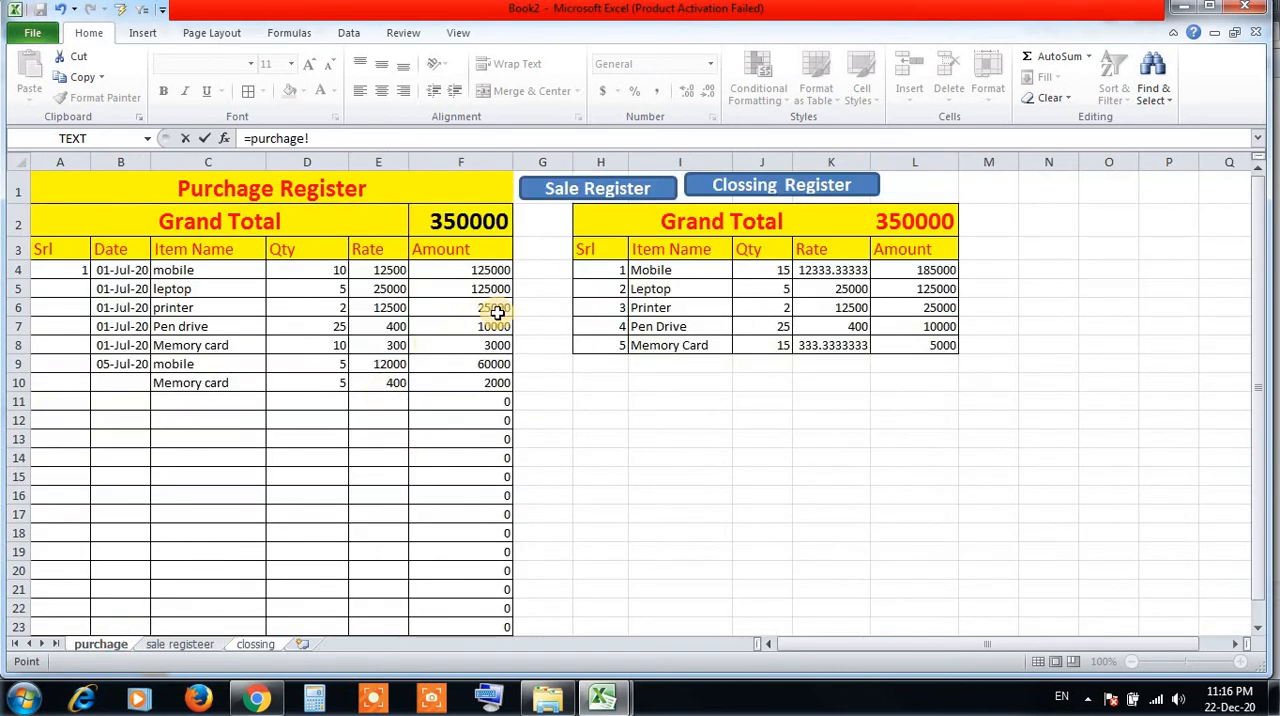
{"action": "left_click", "coordinate": [750, 273]}
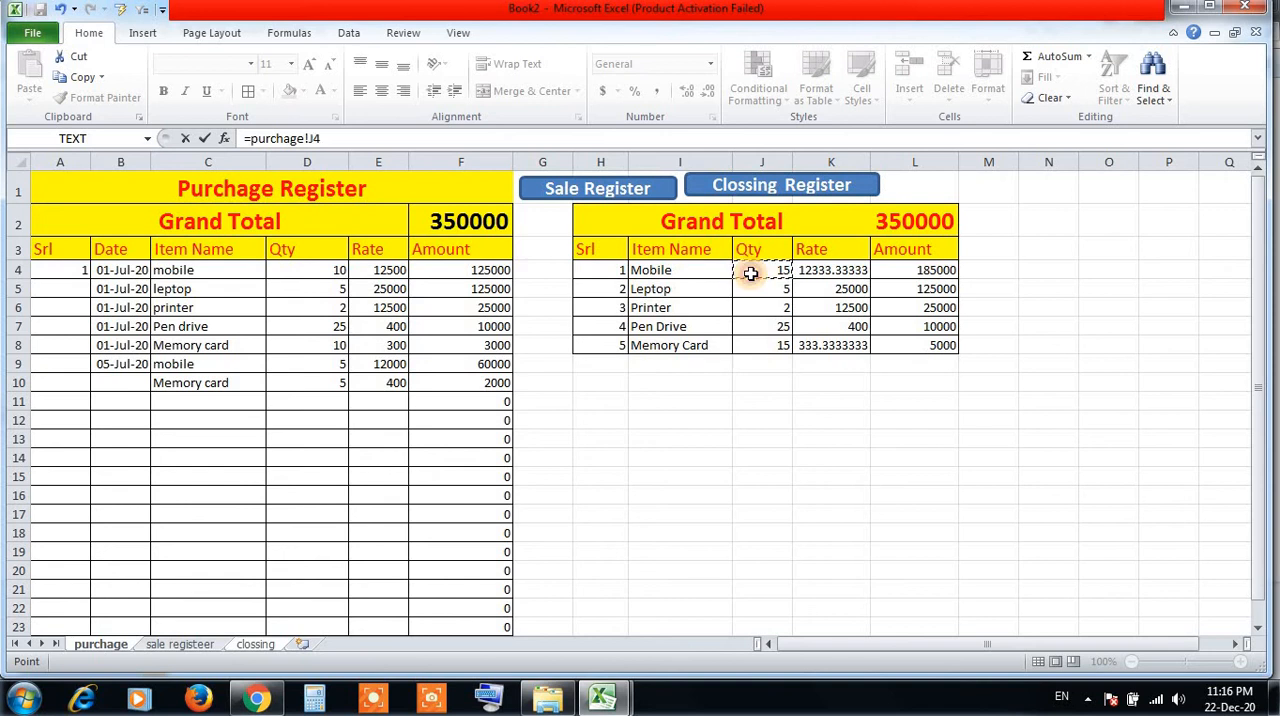
{"action": "type", "text": "-"}
{"action": "left_click", "coordinate": [195, 646]}
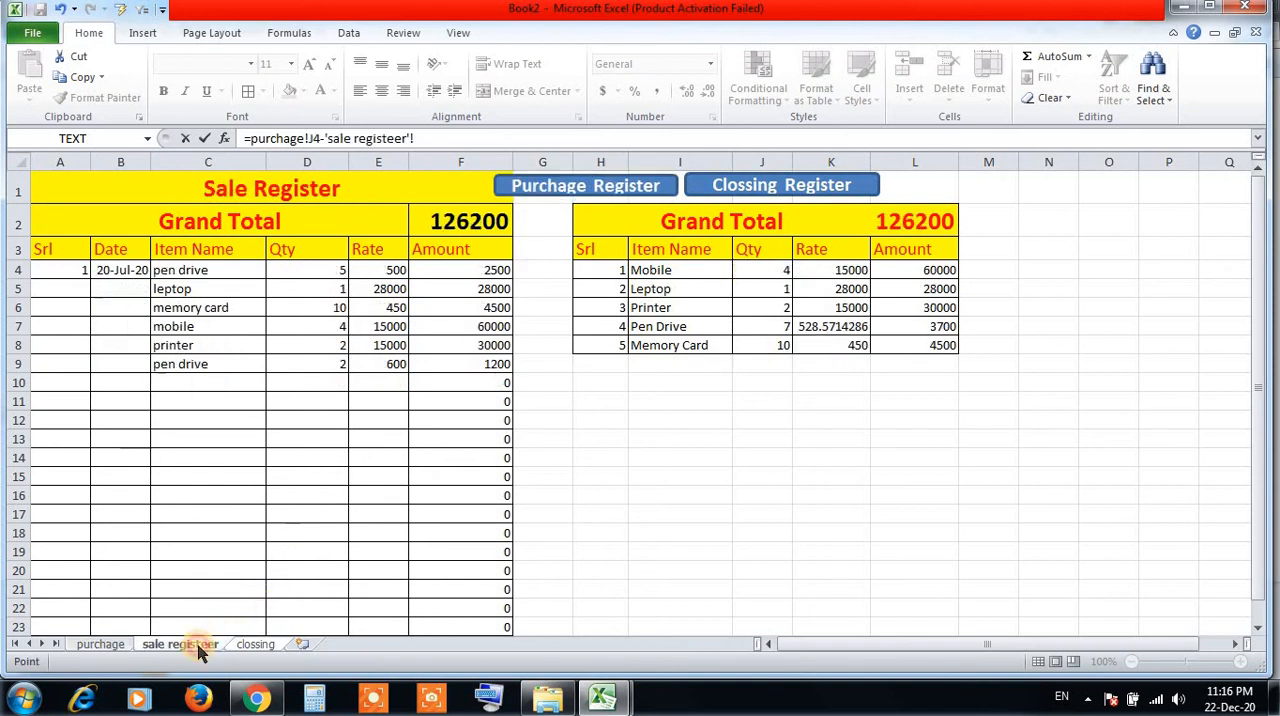
{"action": "left_click", "coordinate": [768, 270]}
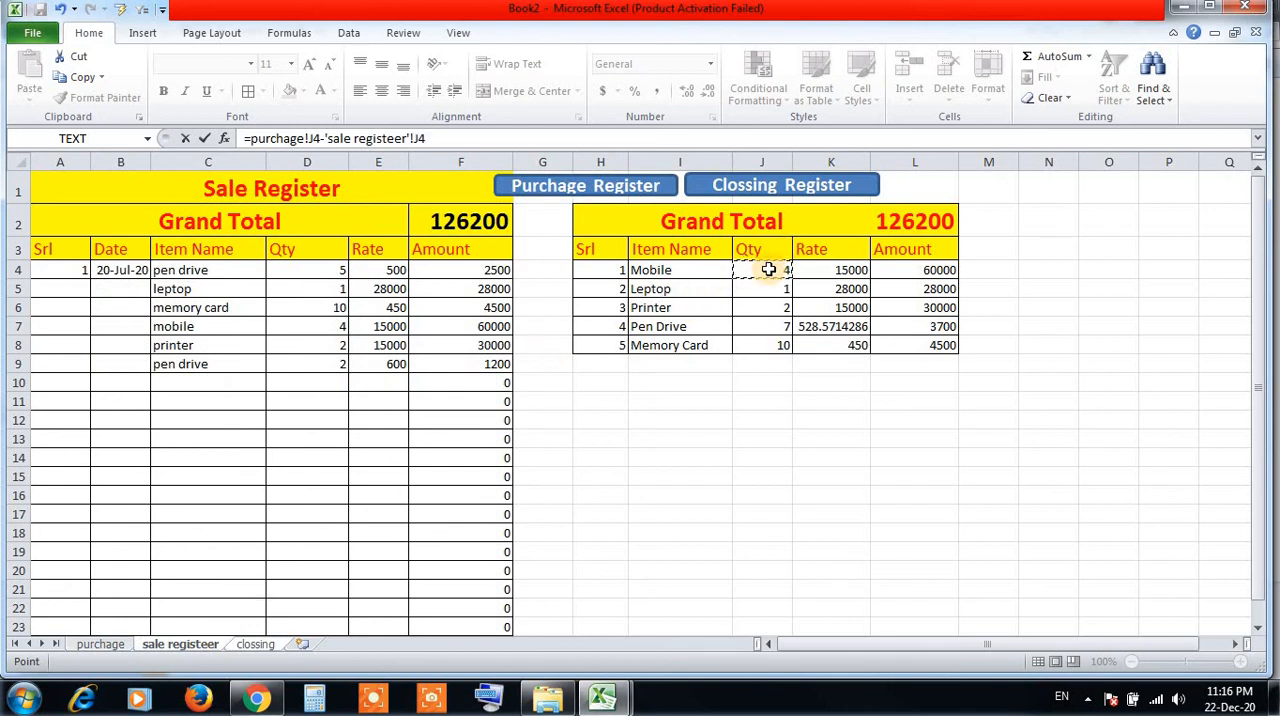
{"action": "key", "text": "Return"}
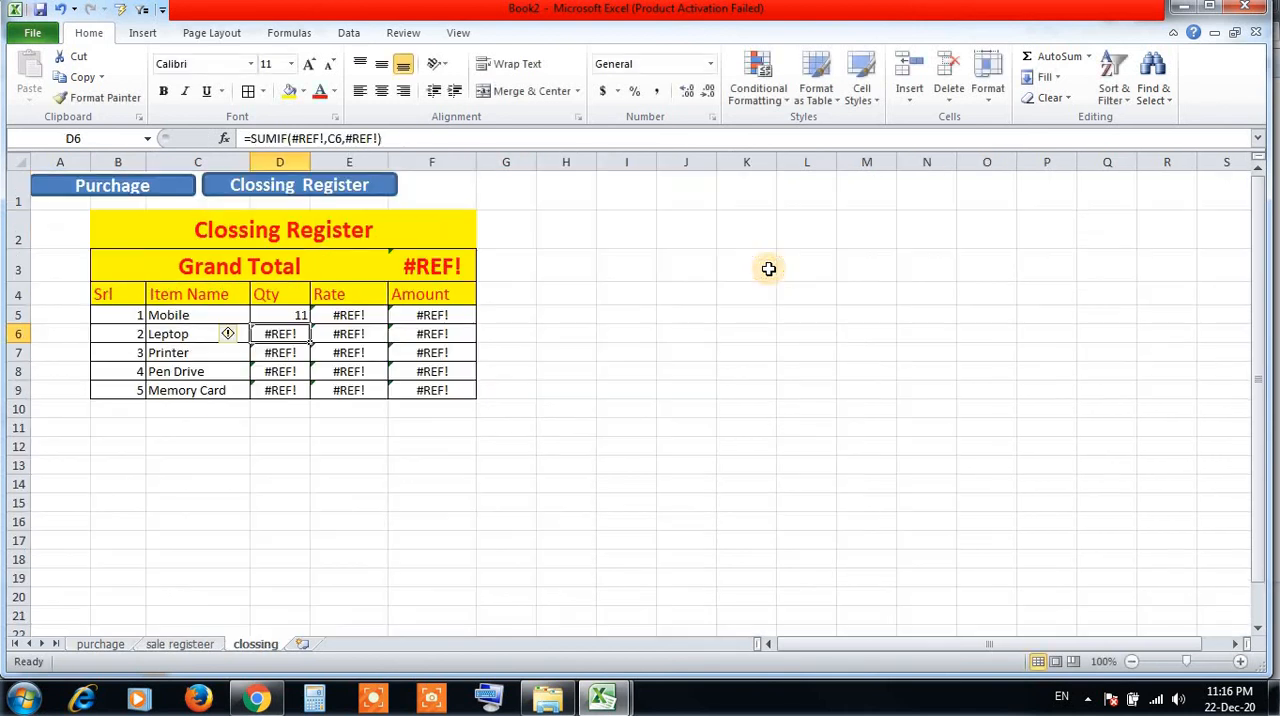
{"action": "left_click", "coordinate": [298, 311]}
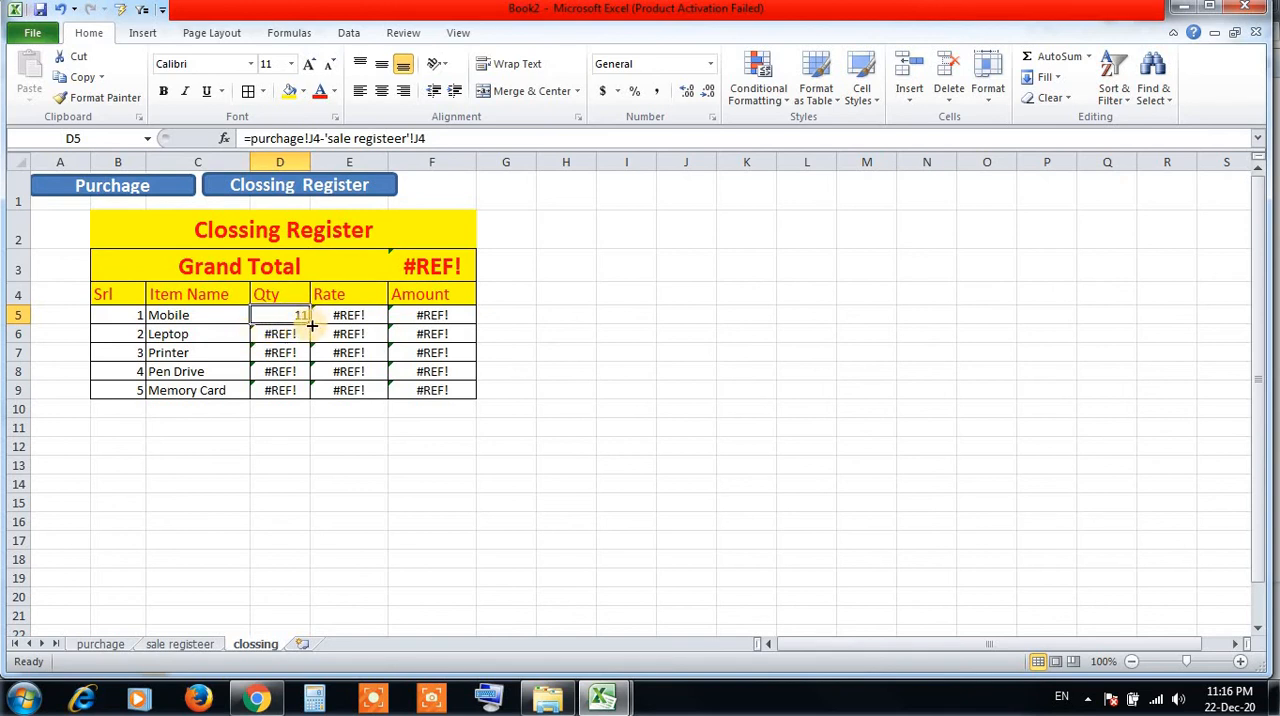
{"action": "left_click_drag", "start_coordinate": [311, 325], "coordinate": [299, 396]}
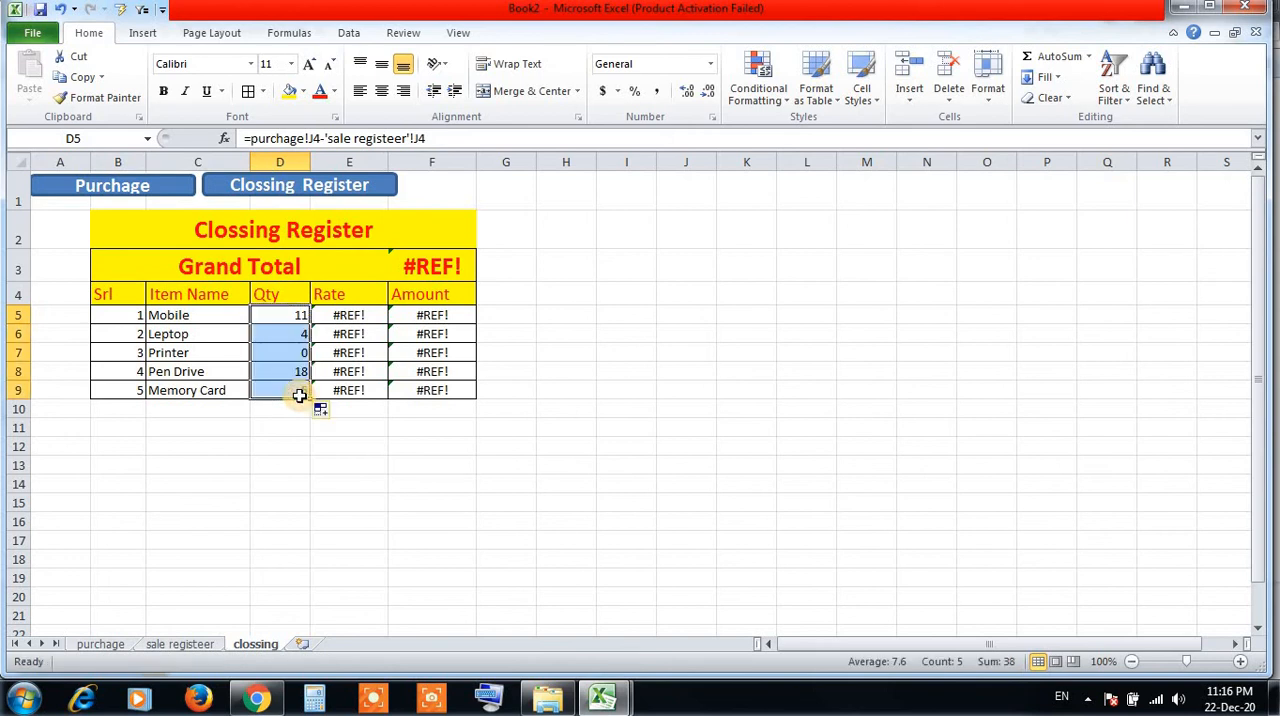
Set the Mobile row's Rate to =purchage!K4 and fill the formula down to the Memory Card row.
{"action": "left_click", "coordinate": [348, 318]}
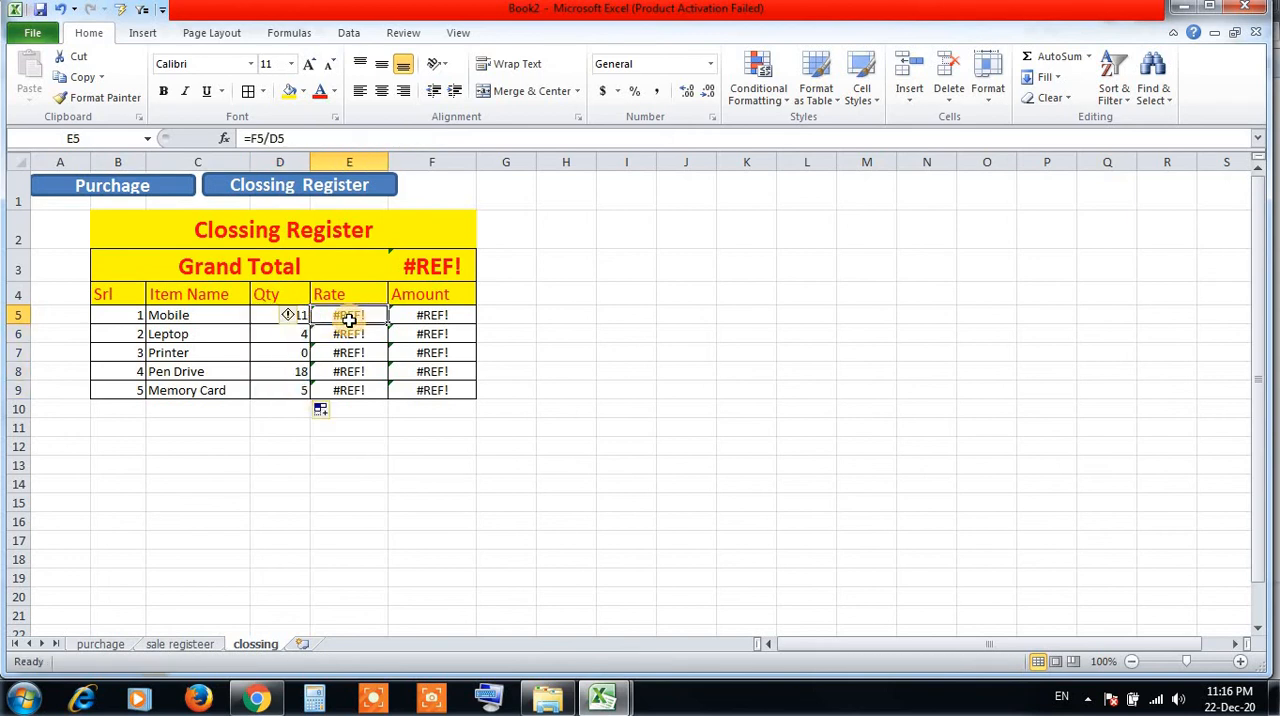
{"action": "type", "text": "="}
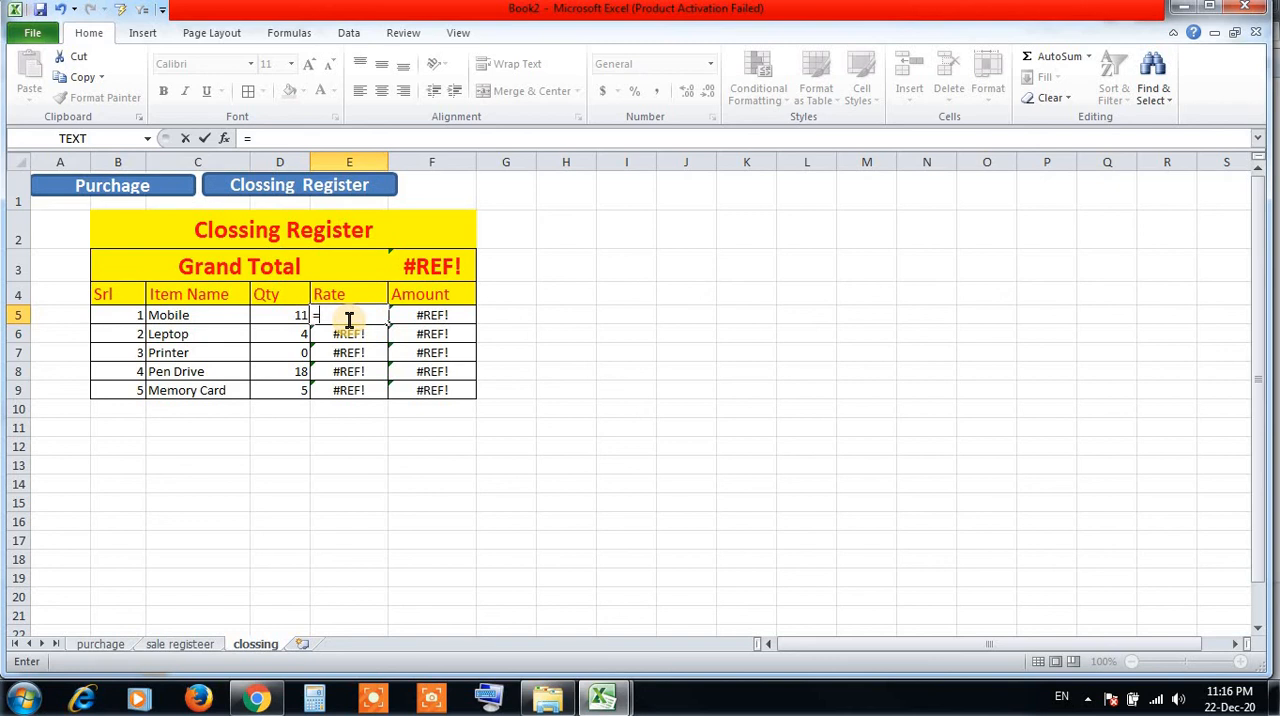
{"action": "left_click", "coordinate": [124, 646]}
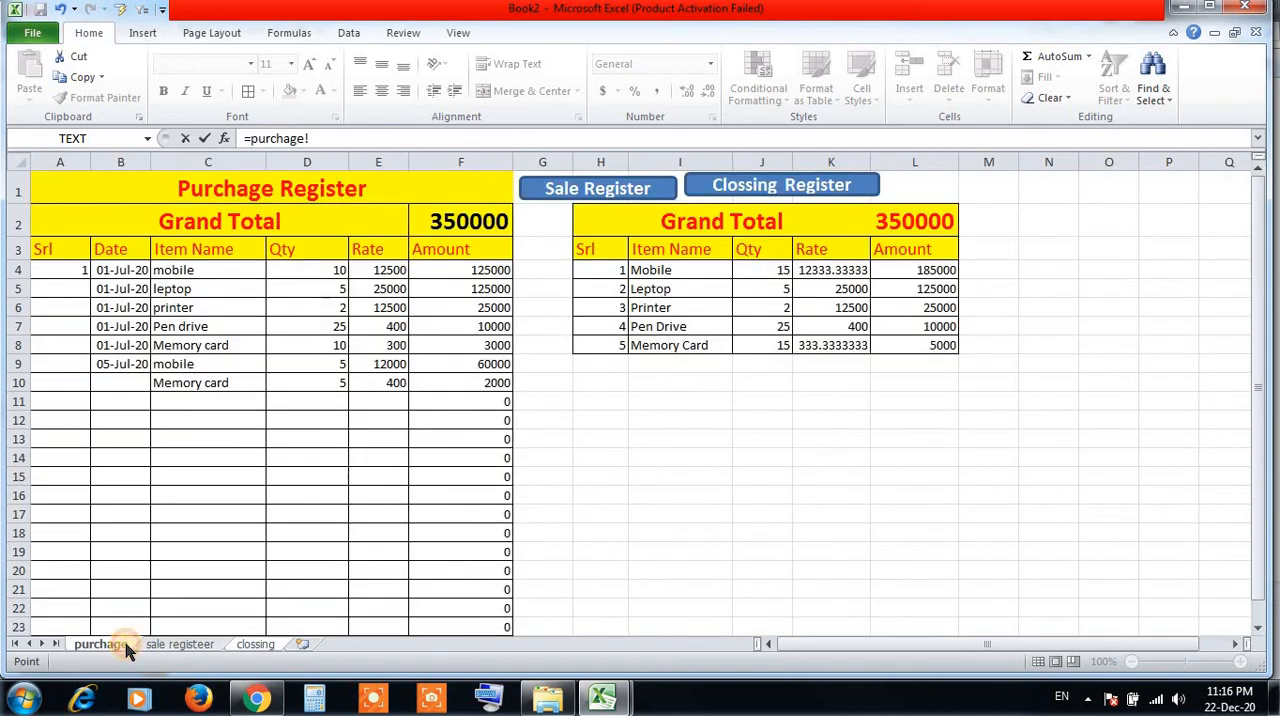
{"action": "left_click", "coordinate": [831, 274]}
{"action": "key", "text": "Return"}
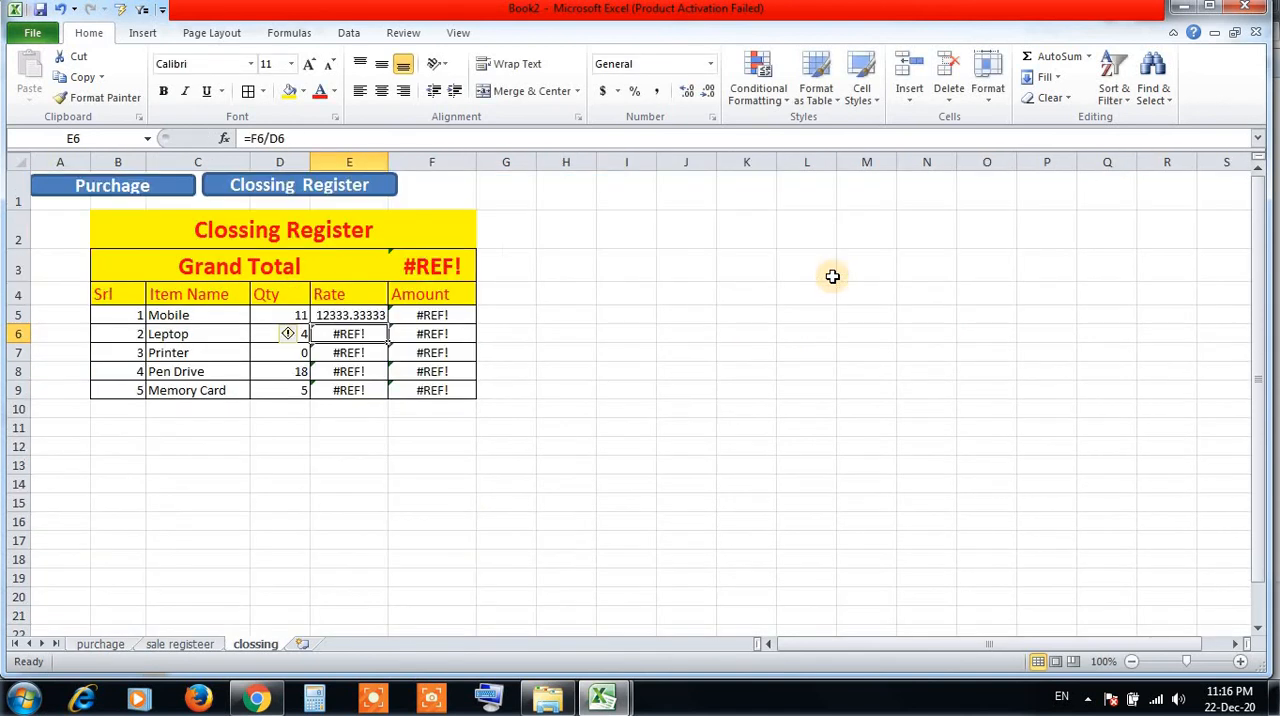
{"action": "left_click", "coordinate": [343, 316]}
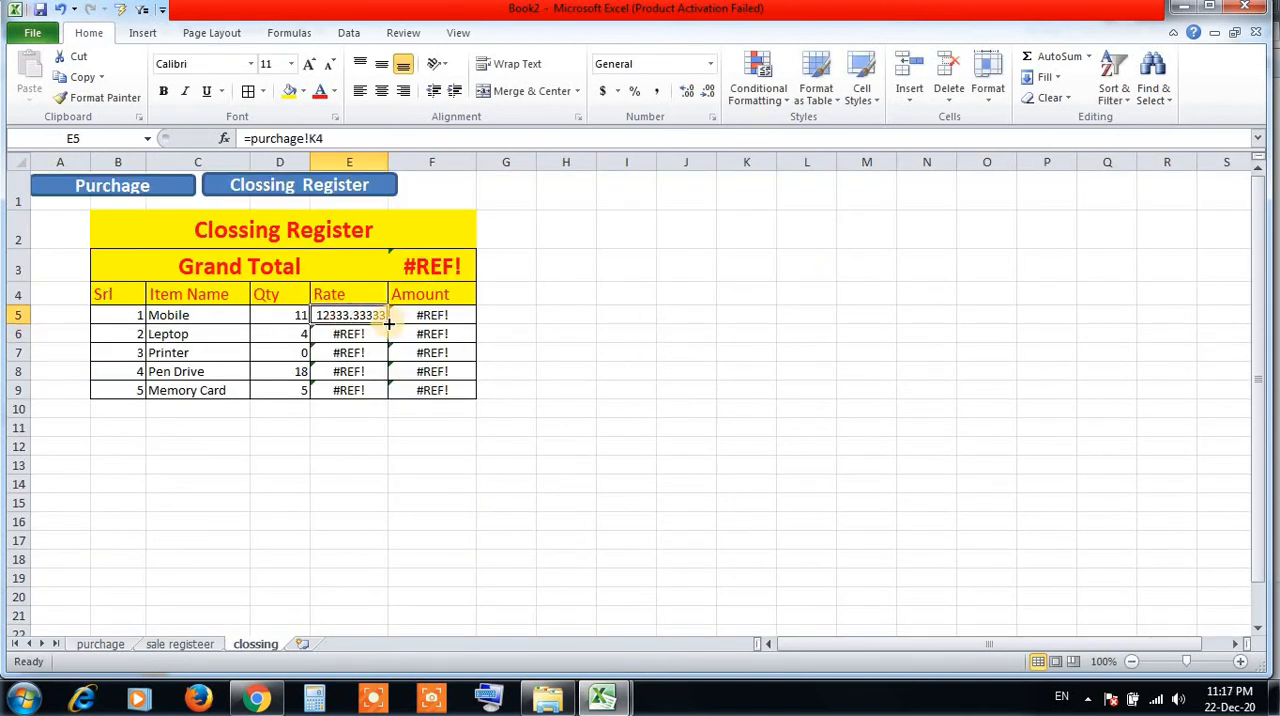
{"action": "left_click_drag", "start_coordinate": [388, 324], "coordinate": [388, 390]}
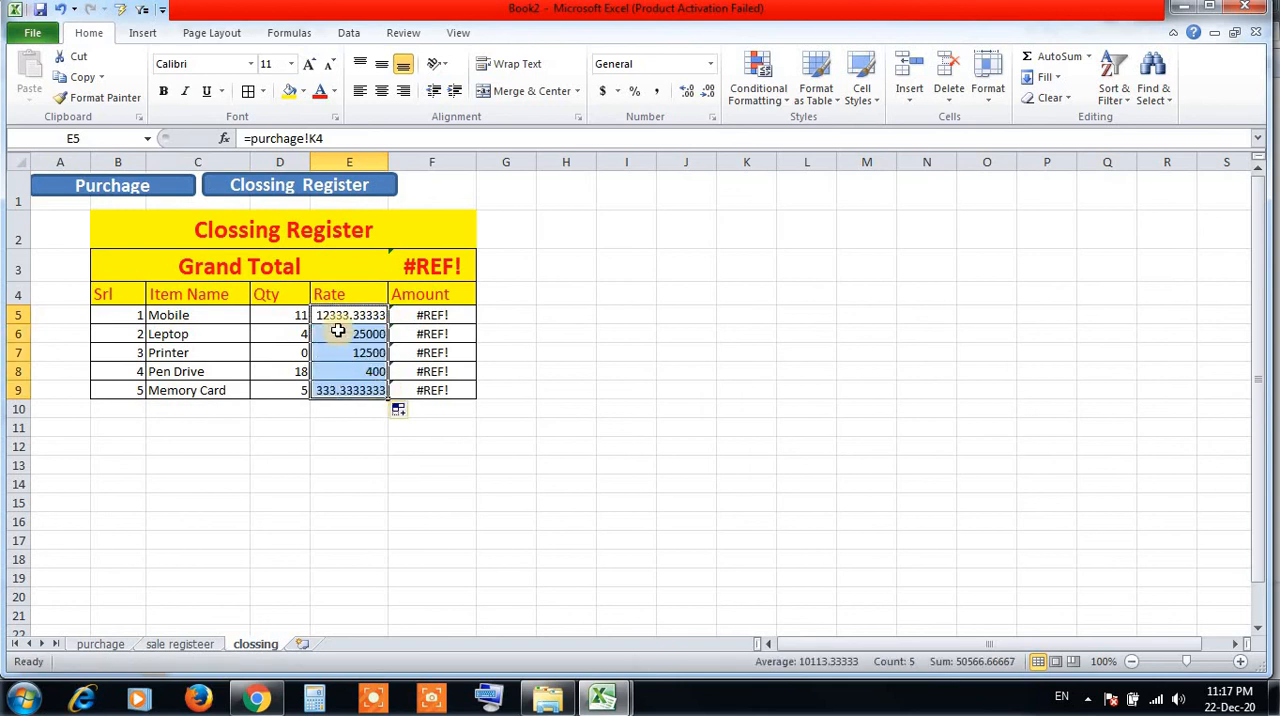
Set the Mobile row's Amount to =D5*E5 and fill the formula down to the Memory Card row.
{"action": "left_click", "coordinate": [450, 314]}
{"action": "type", "text": "="}
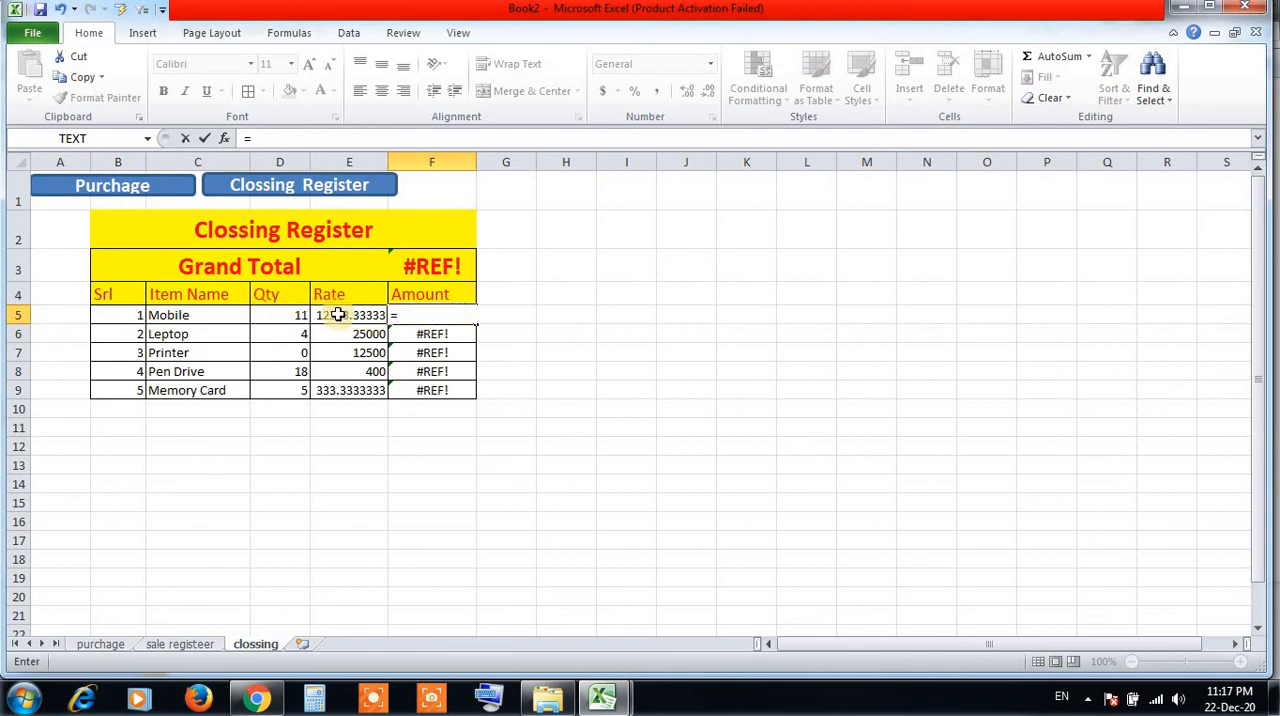
{"action": "left_click", "coordinate": [290, 315]}
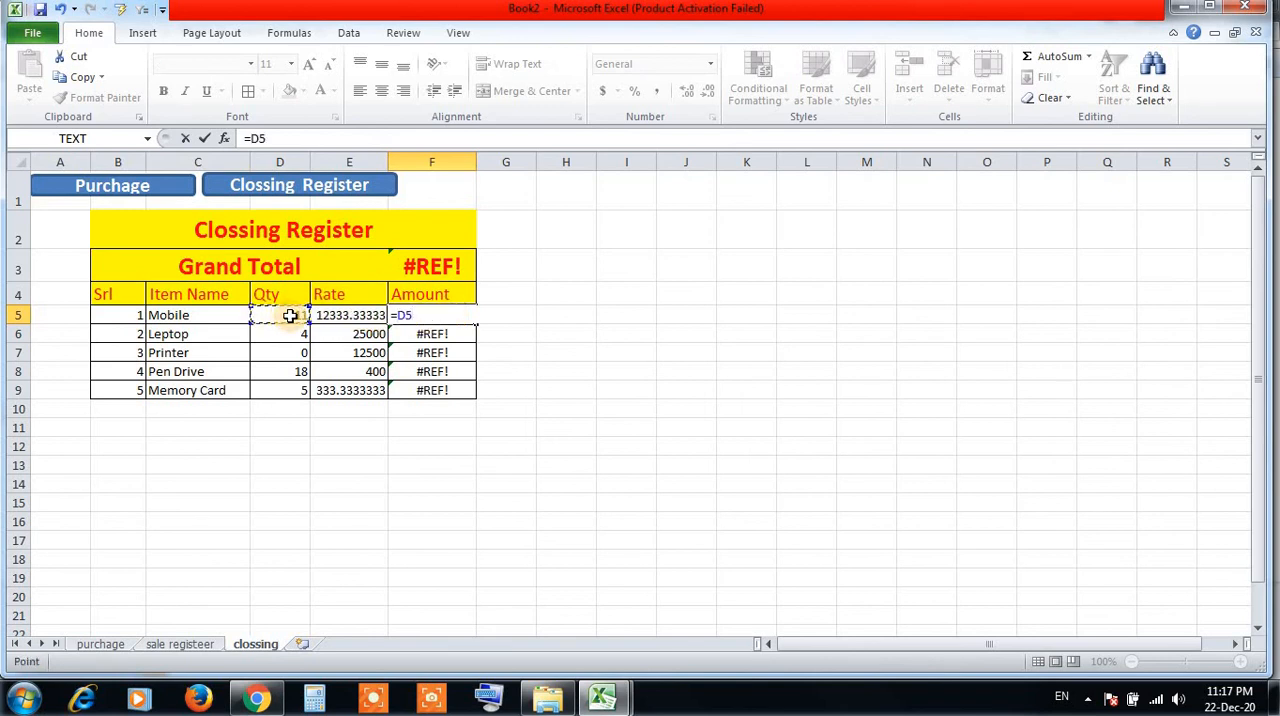
{"action": "type", "text": "*"}
{"action": "left_click", "coordinate": [323, 317]}
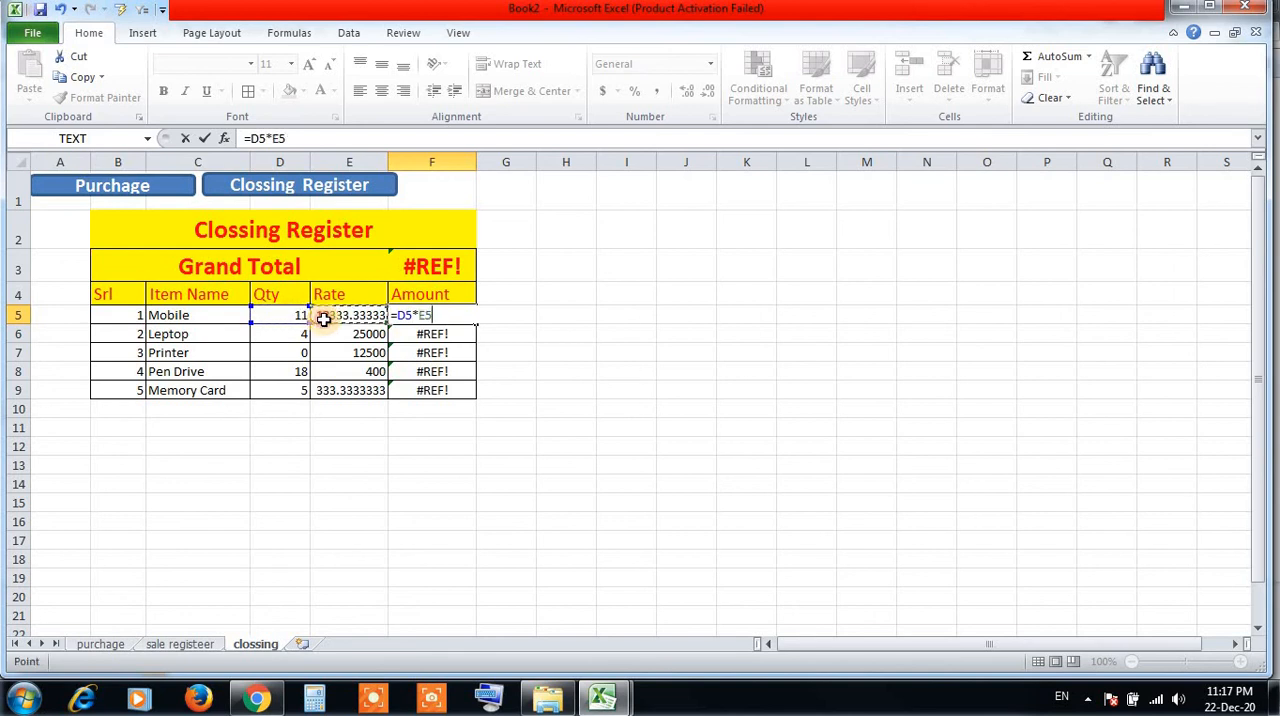
{"action": "key", "text": "Return"}
{"action": "left_click", "coordinate": [430, 316]}
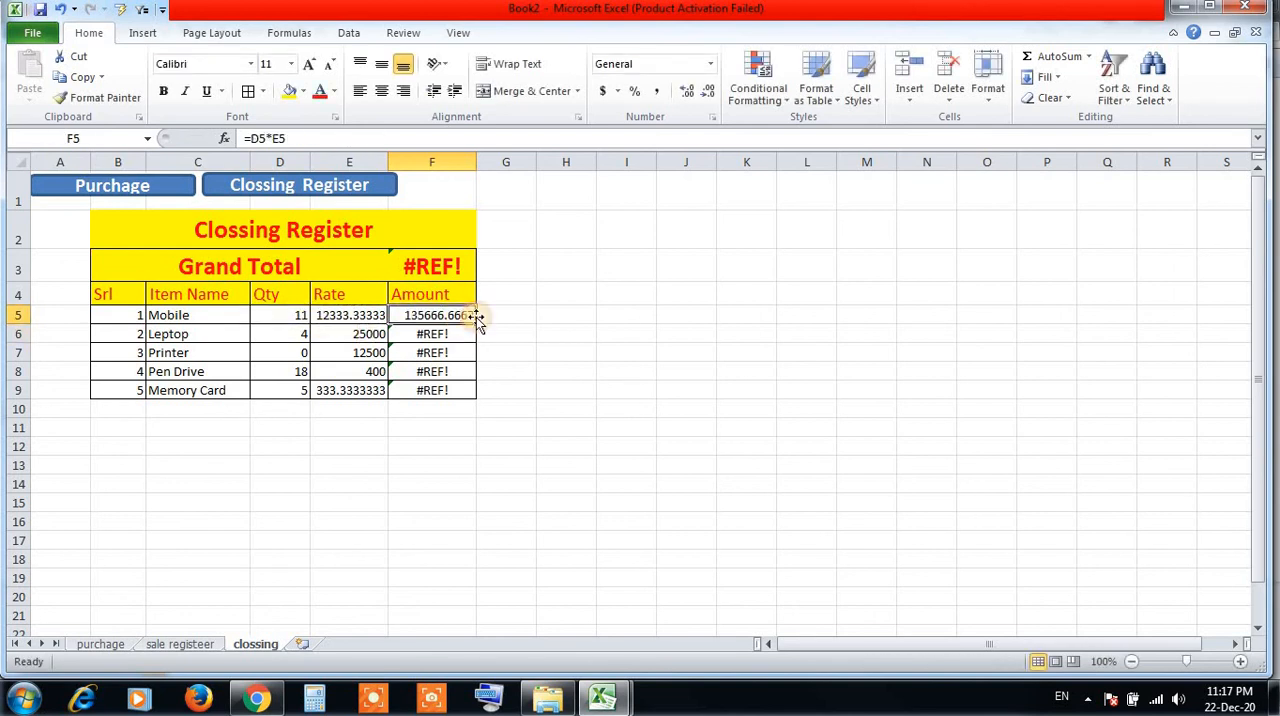
{"action": "left_click_drag", "start_coordinate": [476, 318], "coordinate": [475, 391]}
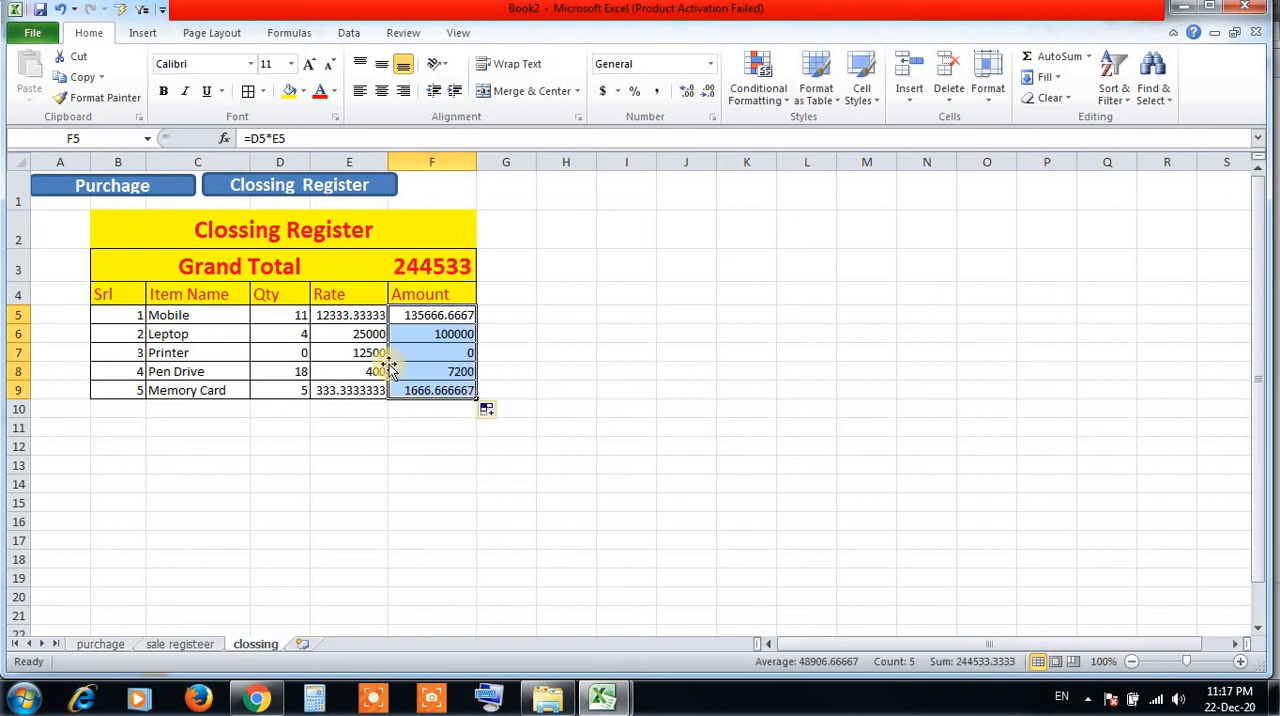
{"action": "left_click", "coordinate": [521, 347]}
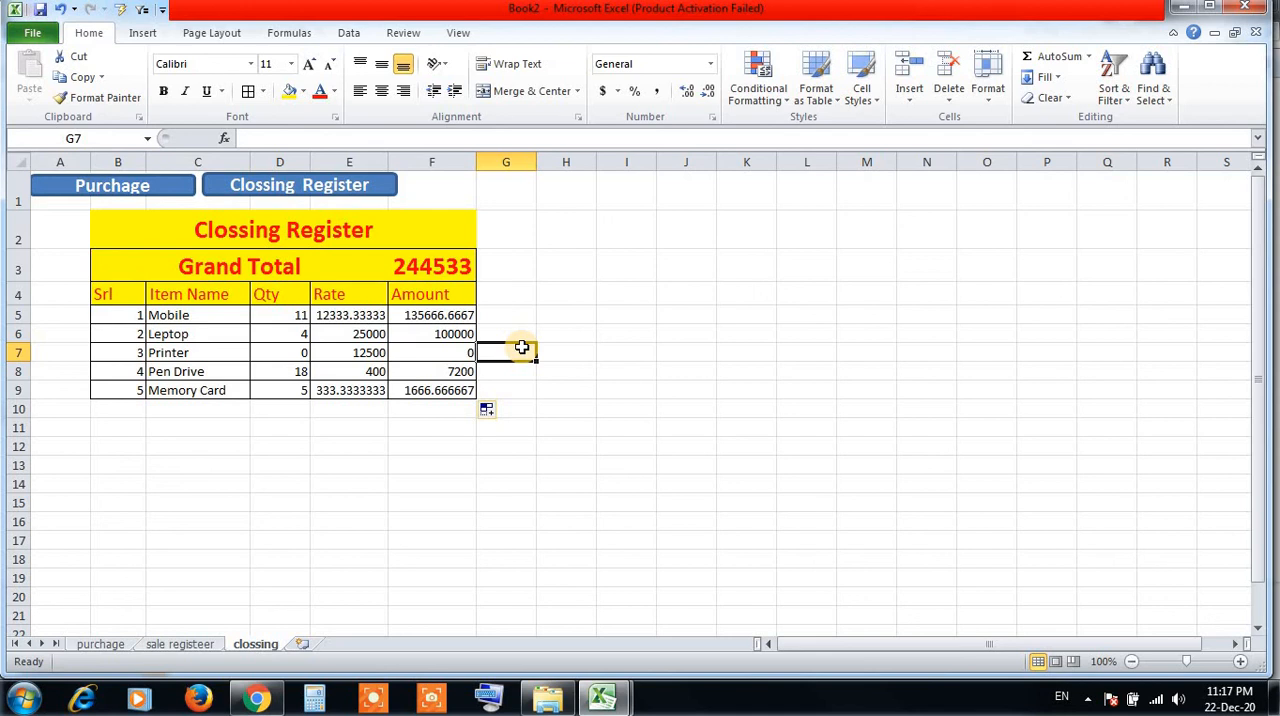
Examine the clossing sheet's Grand Total formula and compare its total with the purchage and sale registeer sheets.
{"action": "left_click", "coordinate": [415, 272]}
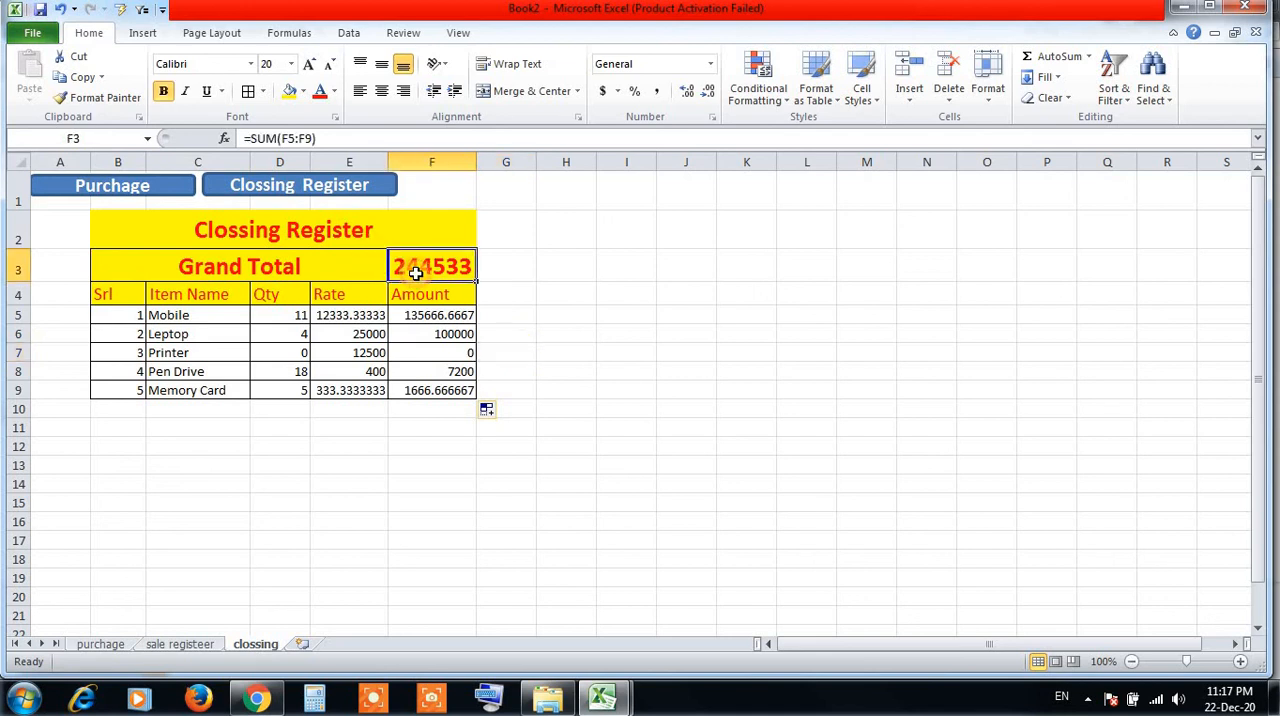
{"action": "left_click", "coordinate": [113, 648]}
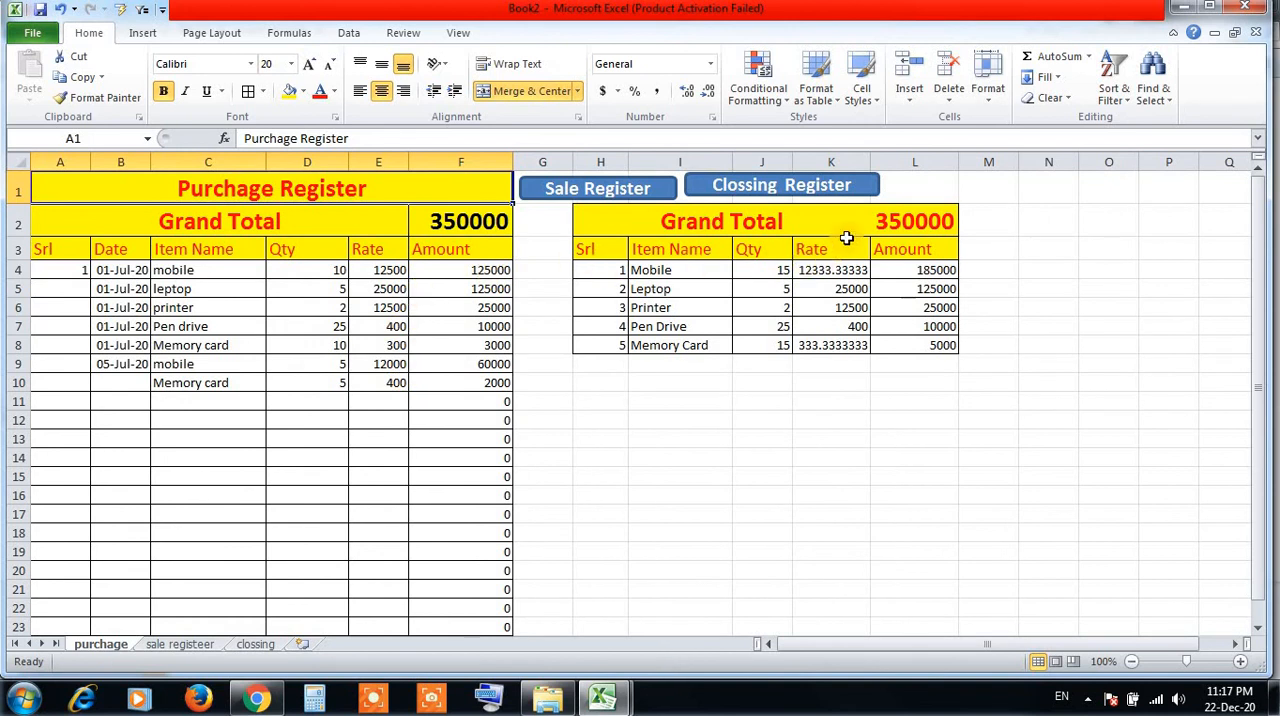
{"action": "left_click", "coordinate": [176, 650]}
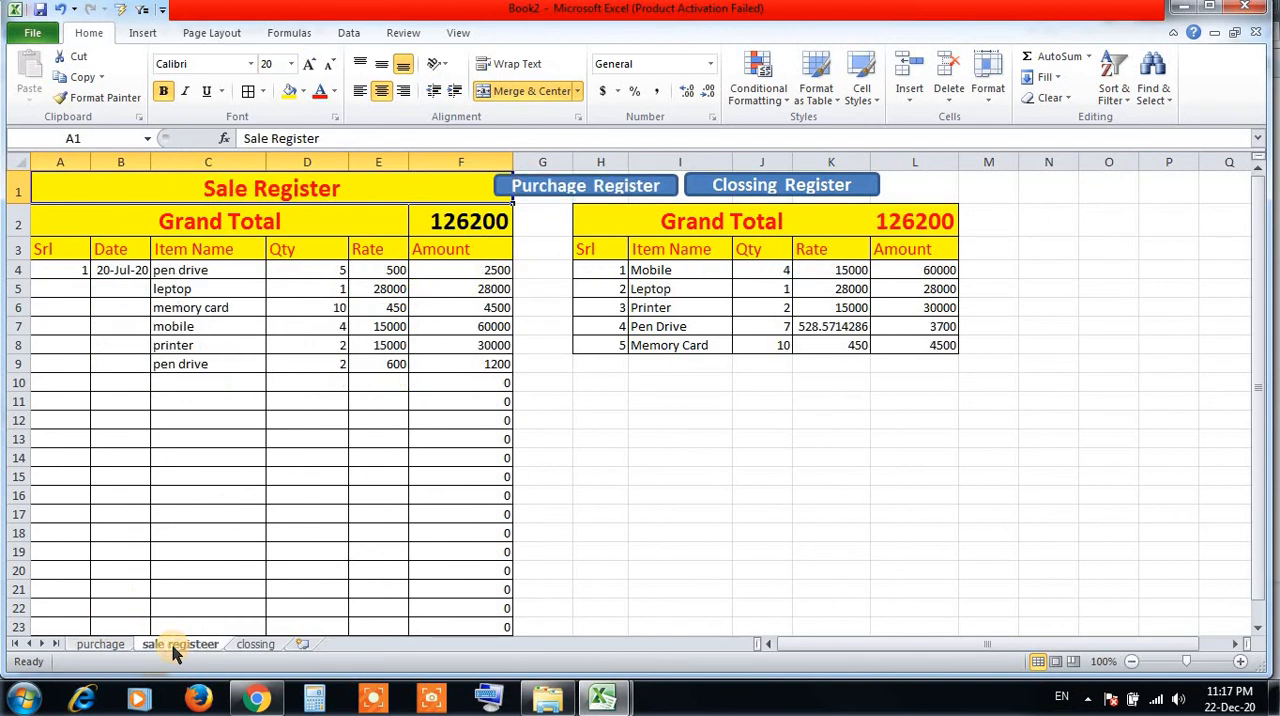
{"action": "left_click", "coordinate": [248, 647]}
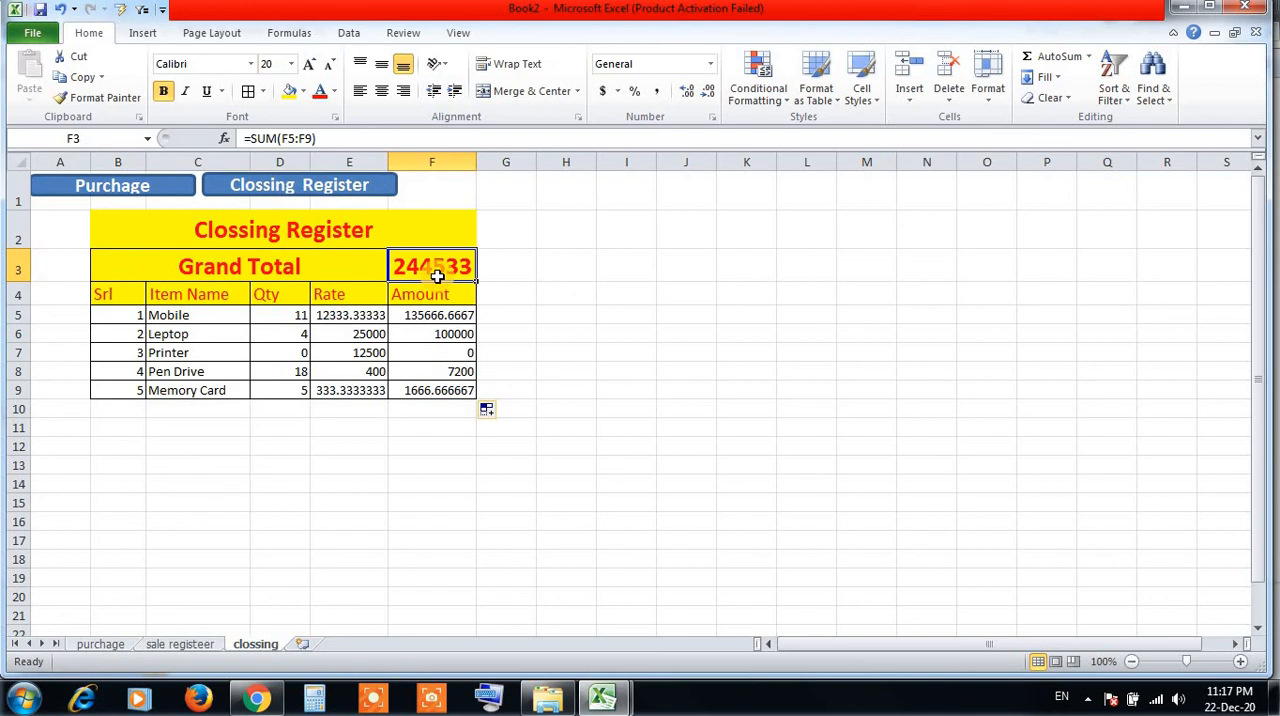
{"action": "left_click", "coordinate": [184, 645]}
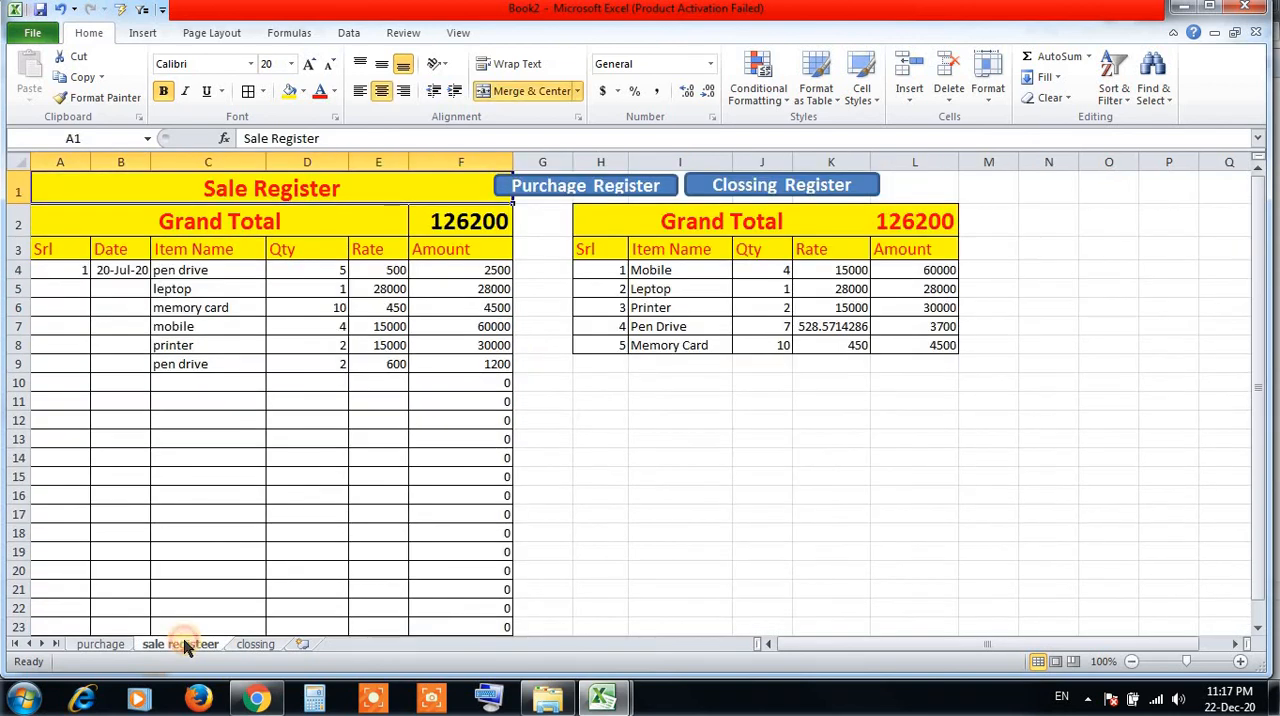
{"action": "left_click", "coordinate": [227, 383]}
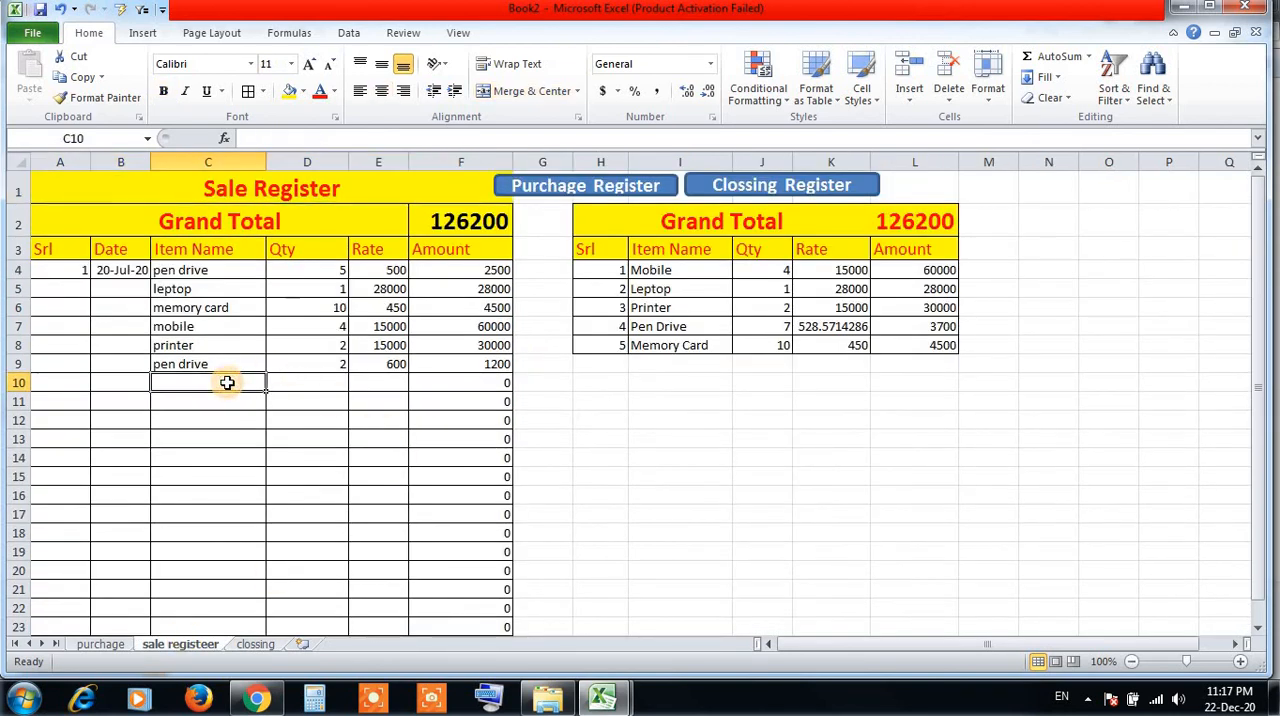
{"action": "left_click", "coordinate": [255, 644]}
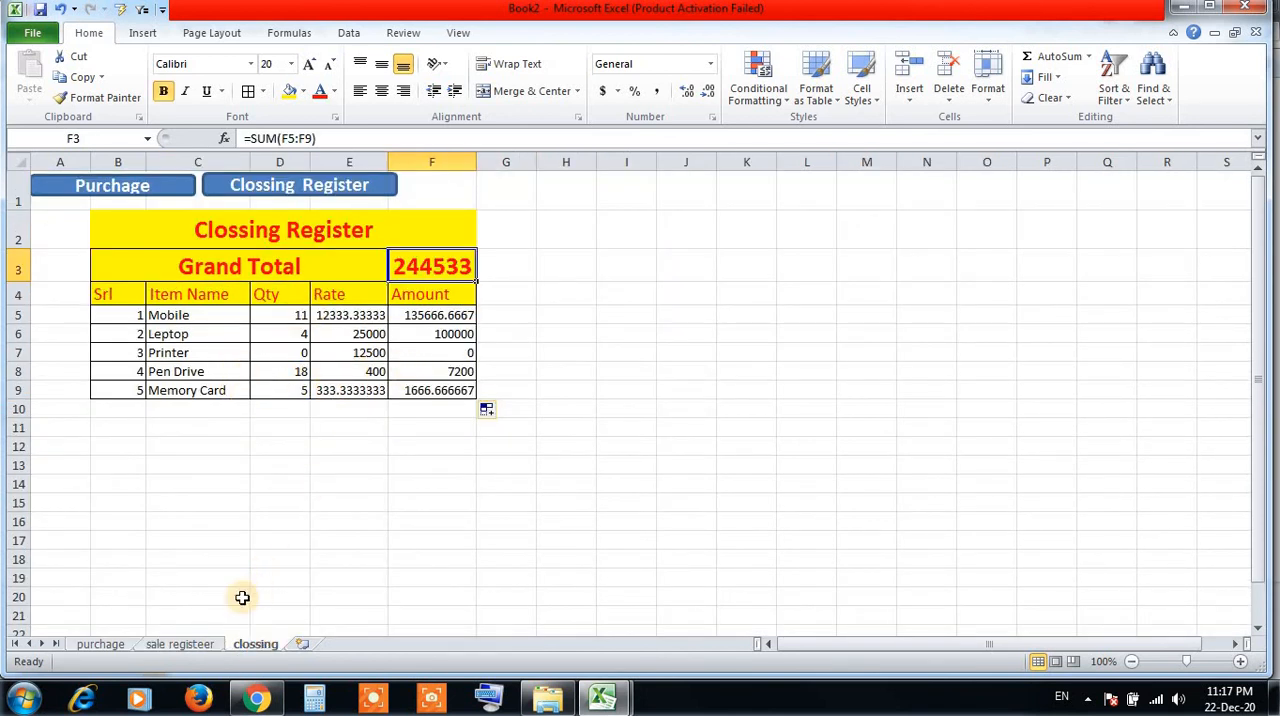
Add a pen drive sale in row 10 of the sale registeer sheet with Qty 5 and Rate 550.
{"action": "left_click", "coordinate": [193, 645]}
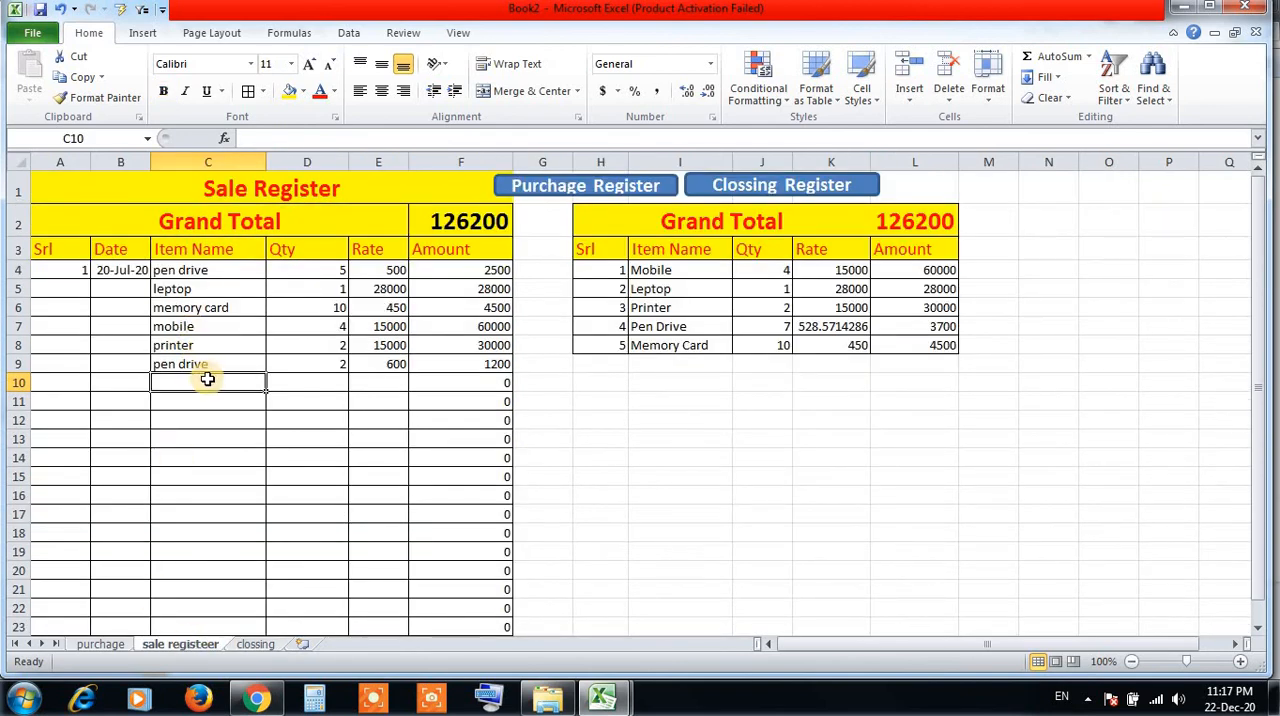
{"action": "type", "text": "pen drive"}
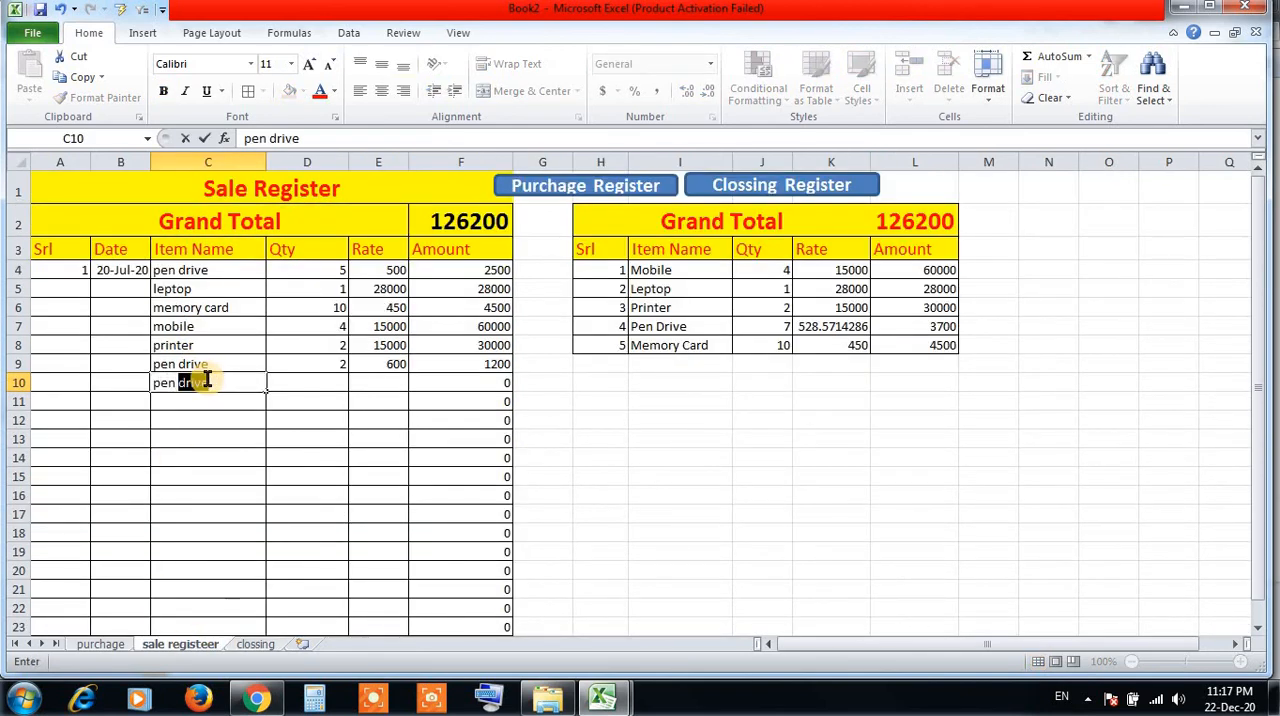
{"action": "key", "text": "Tab"}
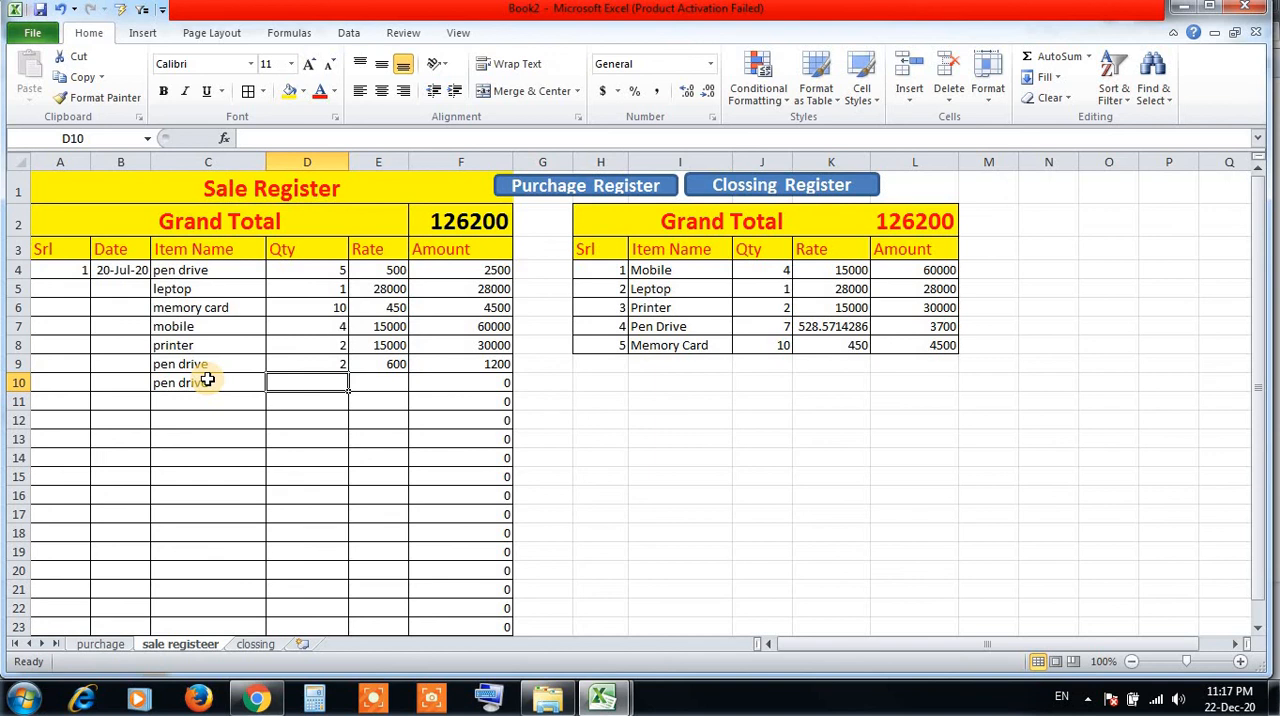
{"action": "type", "text": "5"}
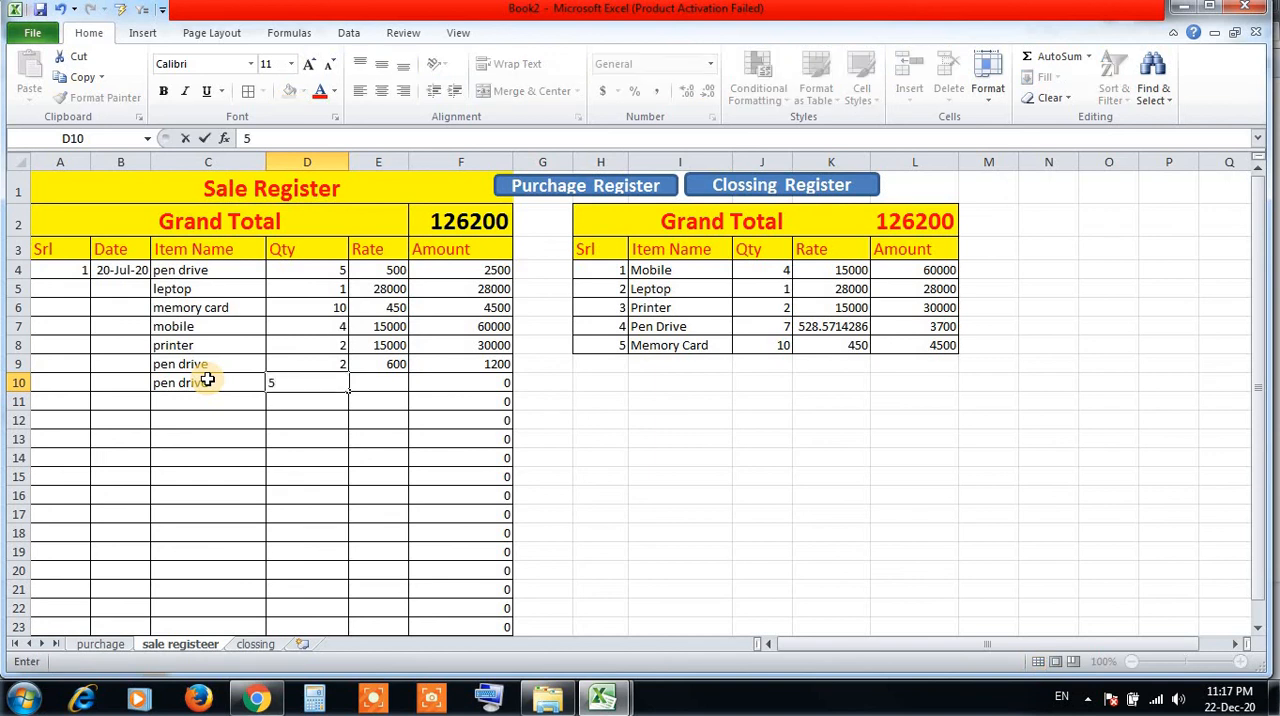
{"action": "key", "text": "Tab"}
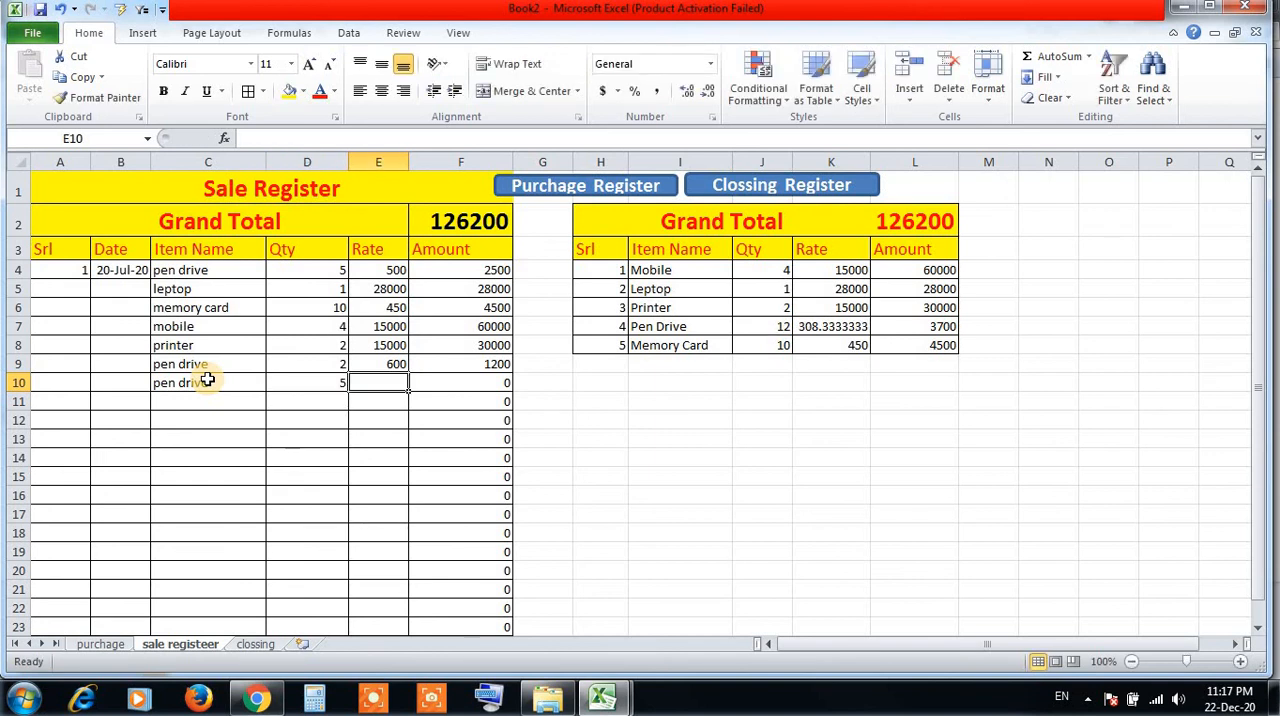
{"action": "type", "text": "550"}
{"action": "key", "text": "Return"}
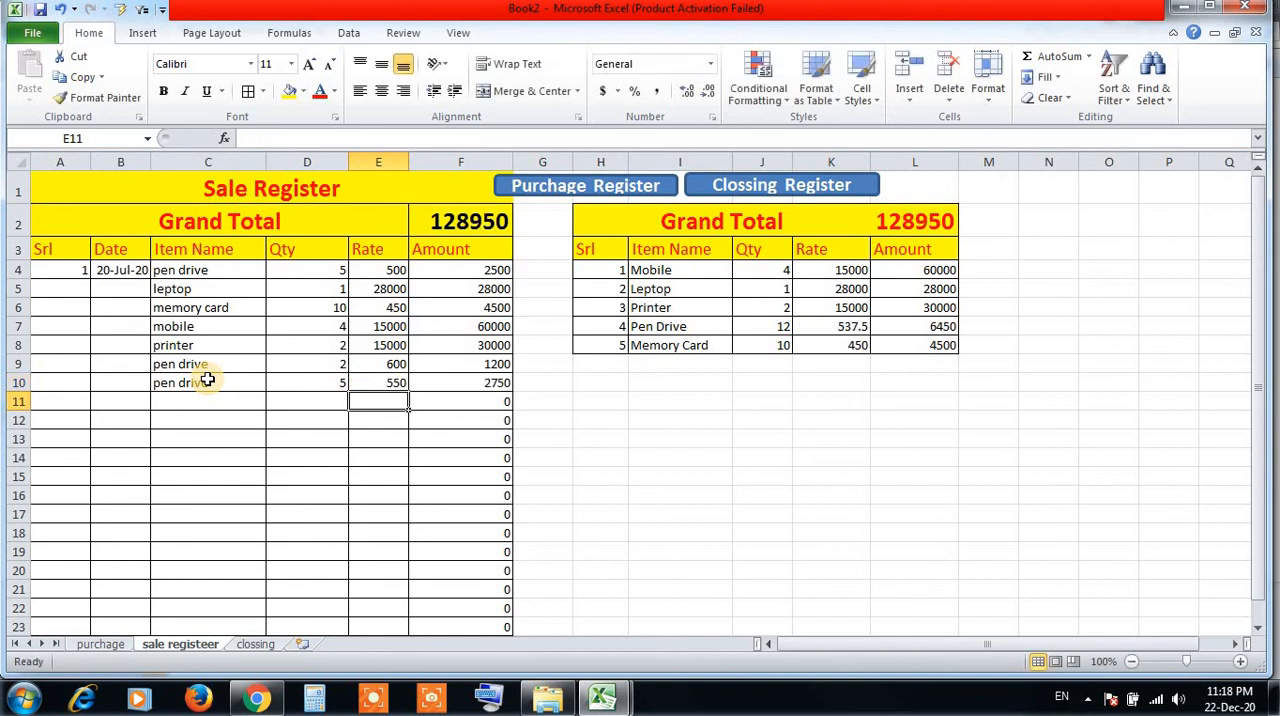
Check the clossing sheet's Leptop Qty and Amount formulas and view the purchage sheet.
{"action": "left_click", "coordinate": [255, 645]}
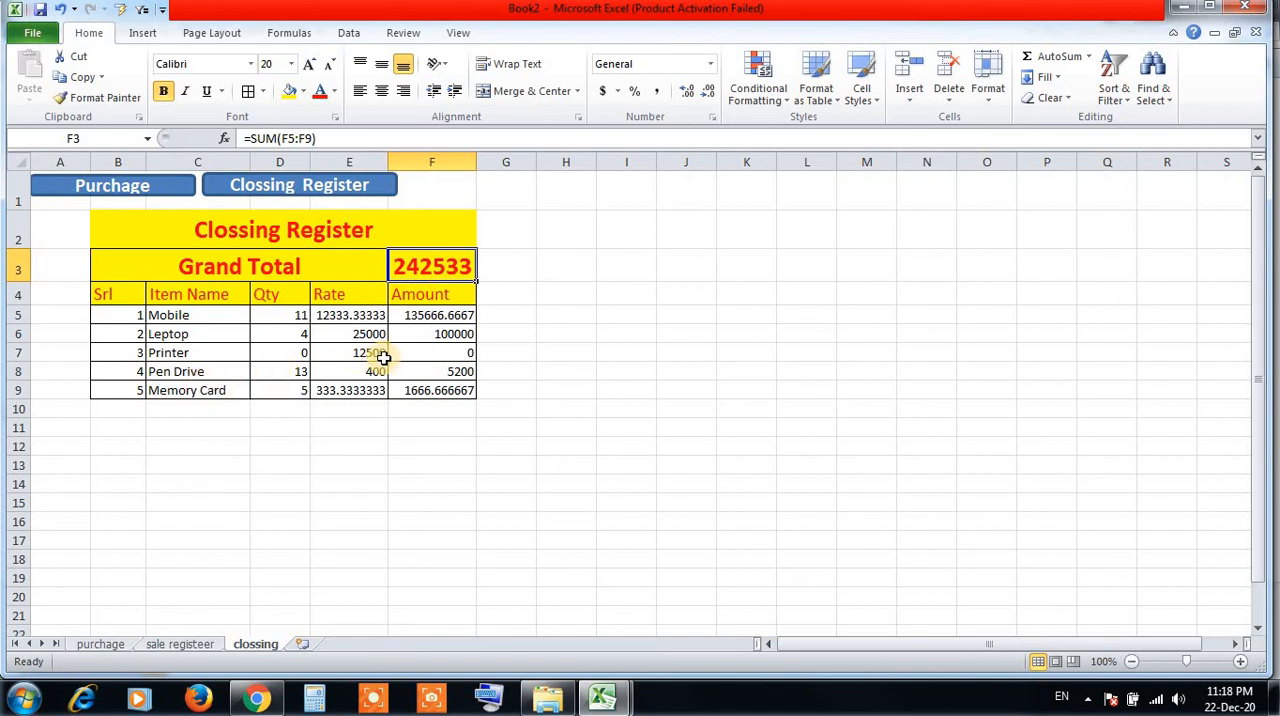
{"action": "left_click", "coordinate": [271, 334]}
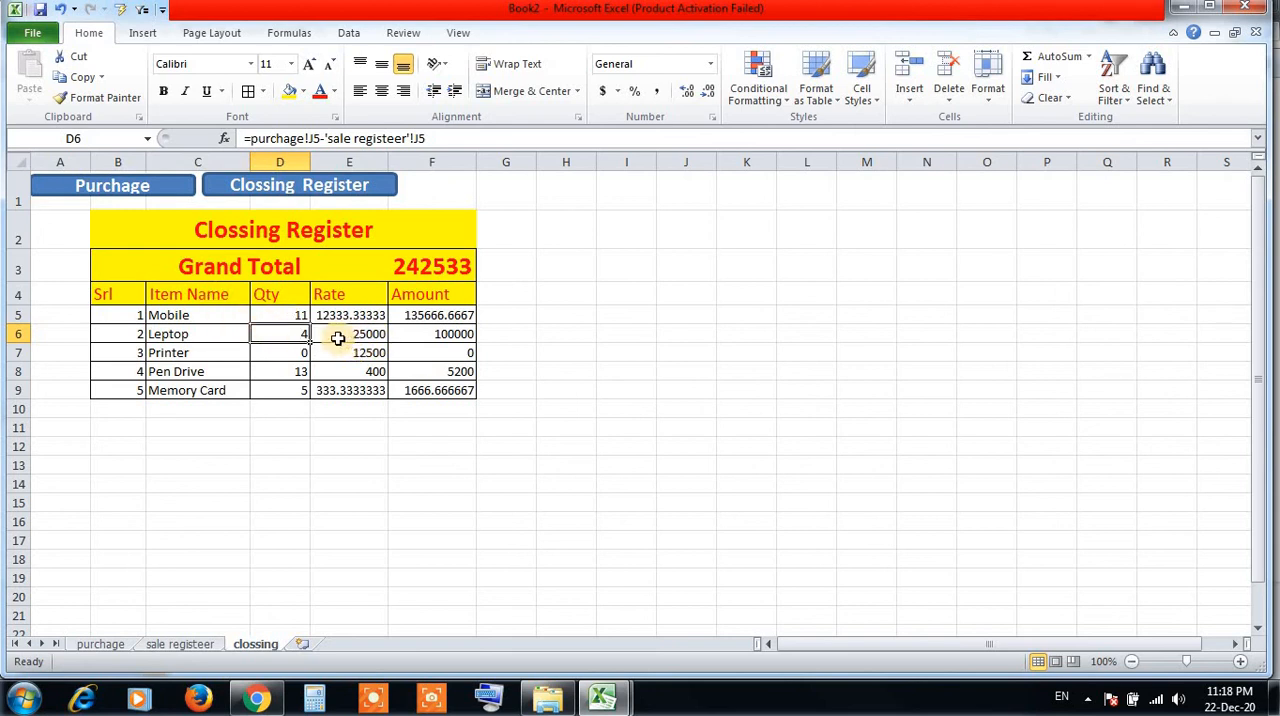
{"action": "left_click", "coordinate": [414, 334]}
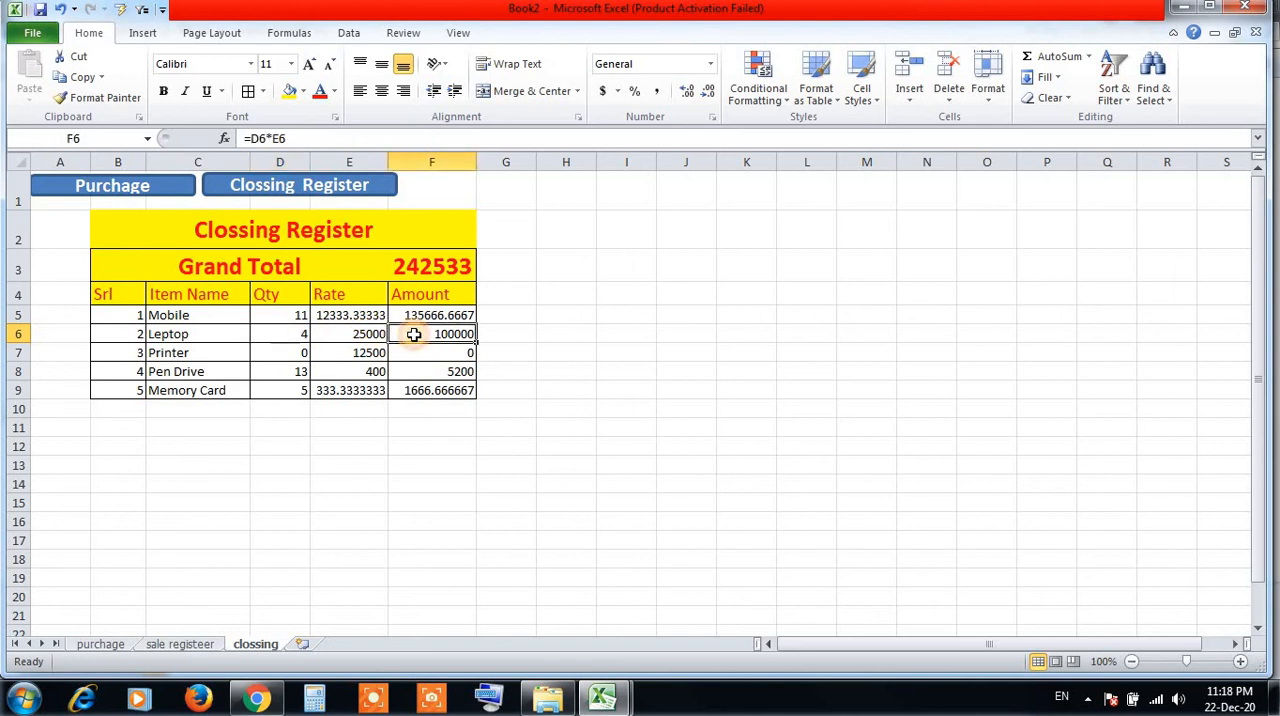
{"action": "left_click", "coordinate": [118, 645]}
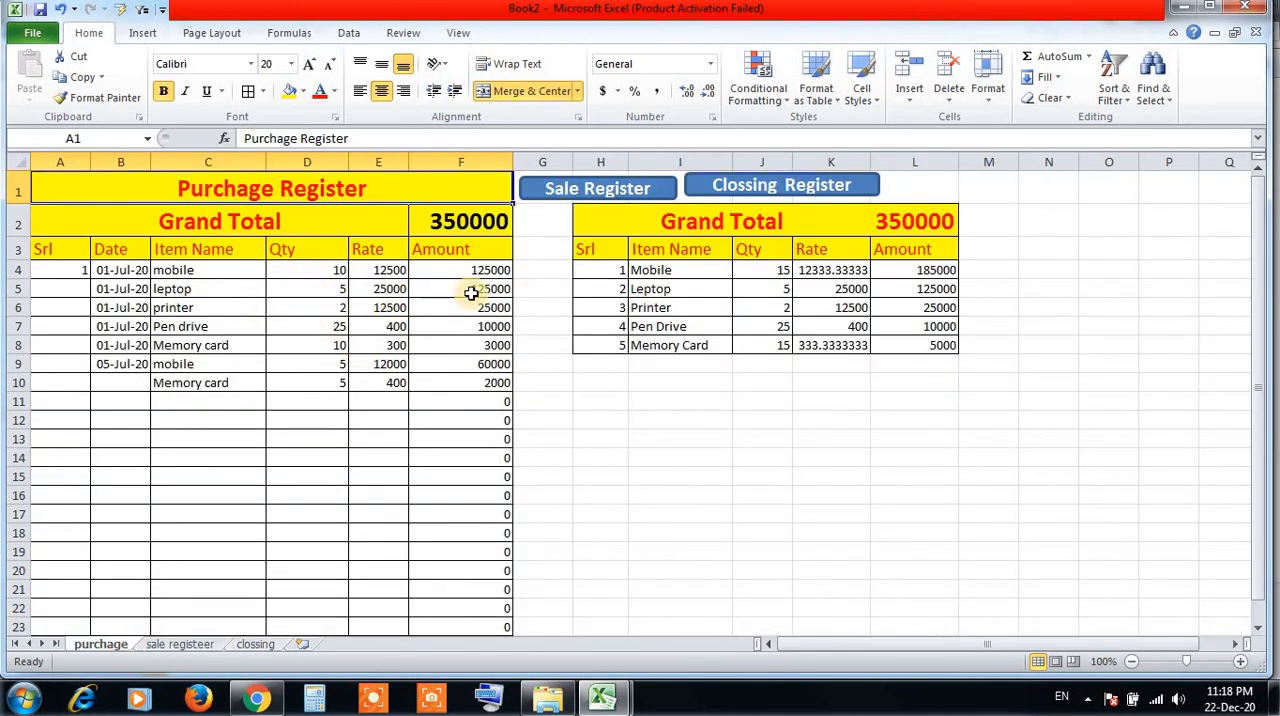
Add a leptop sale in row 11 of the sale registeer sheet with Qty 2 and Rate 26000.
{"action": "left_click", "coordinate": [182, 645]}
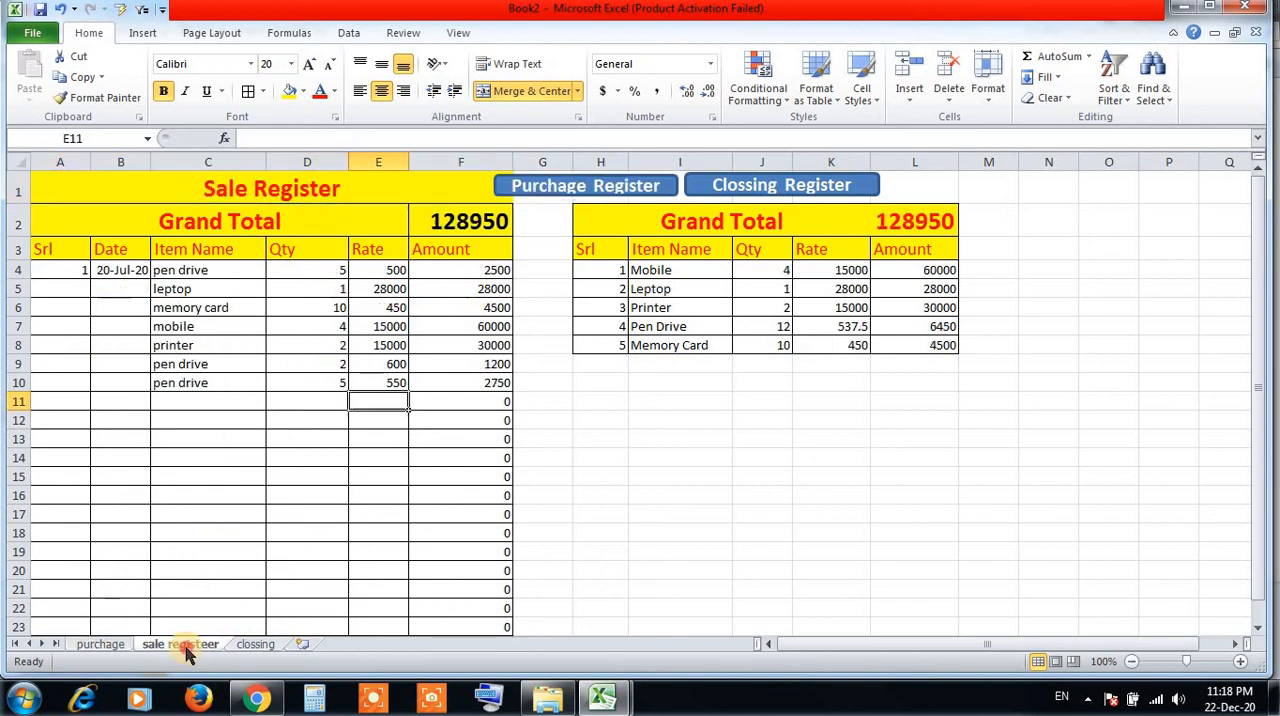
{"action": "left_click", "coordinate": [178, 400]}
{"action": "type", "text": "leptop"}
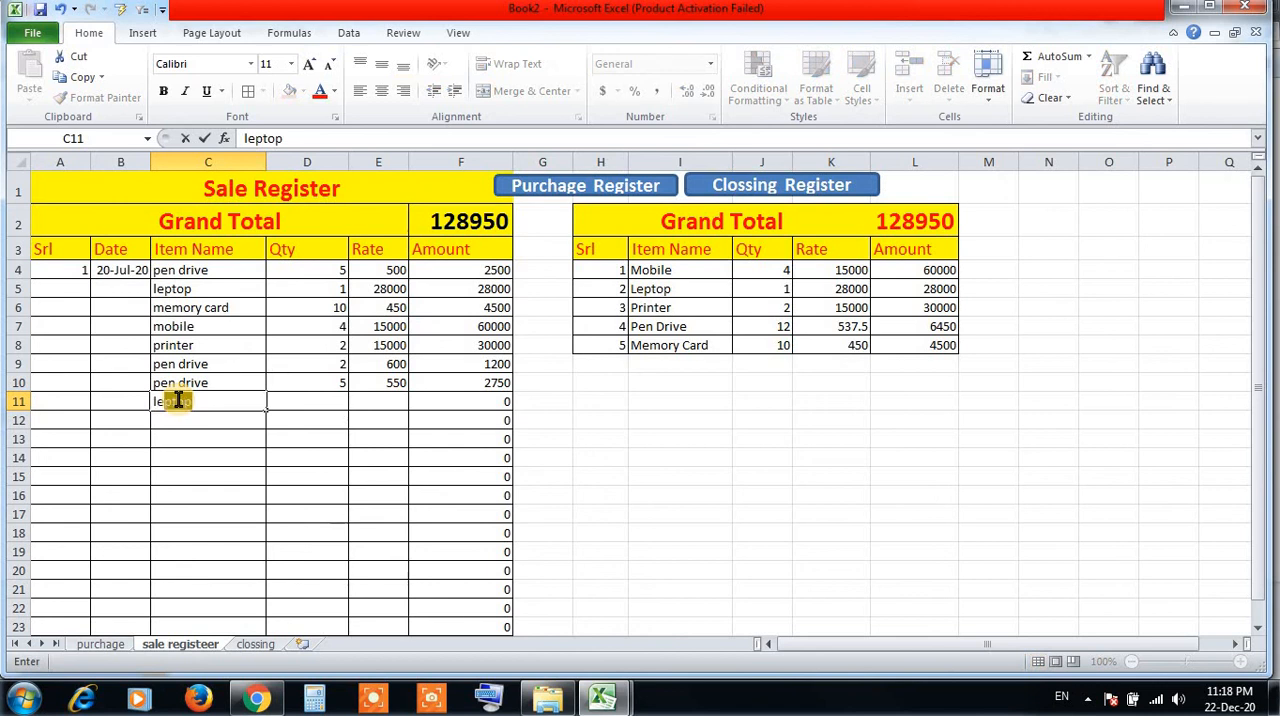
{"action": "key", "text": "Tab"}
{"action": "type", "text": "2"}
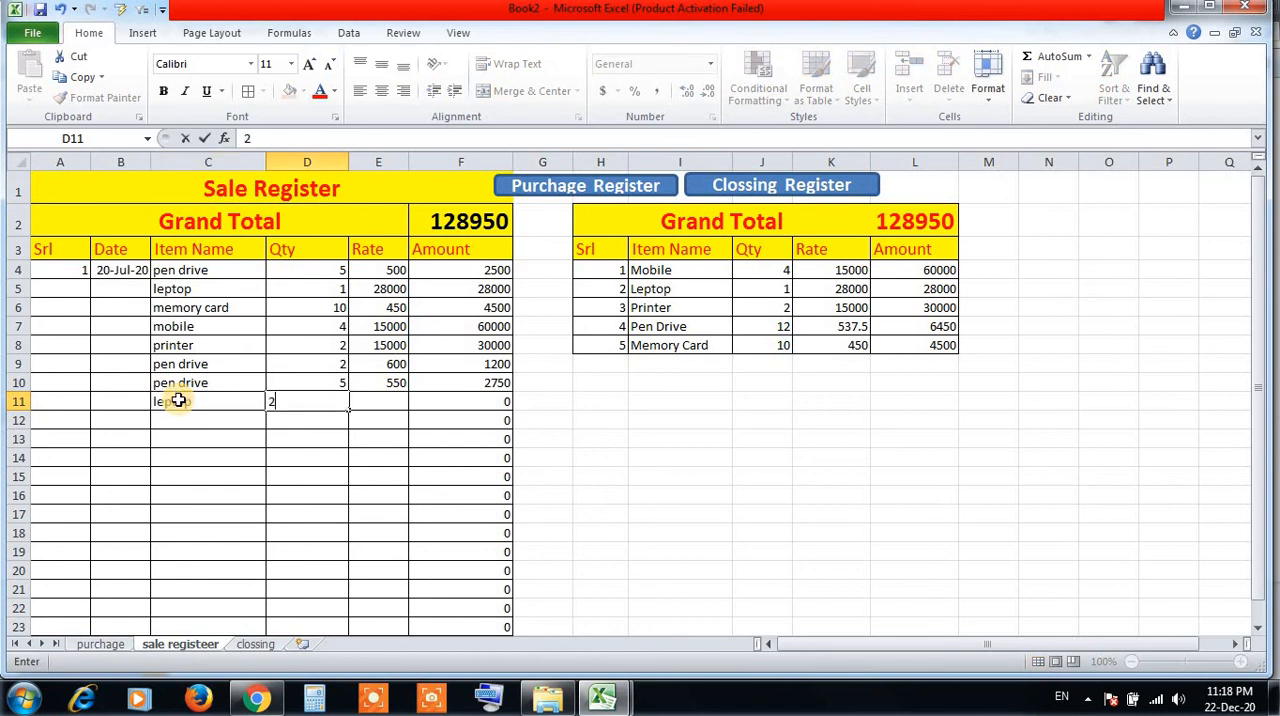
{"action": "key", "text": "Tab"}
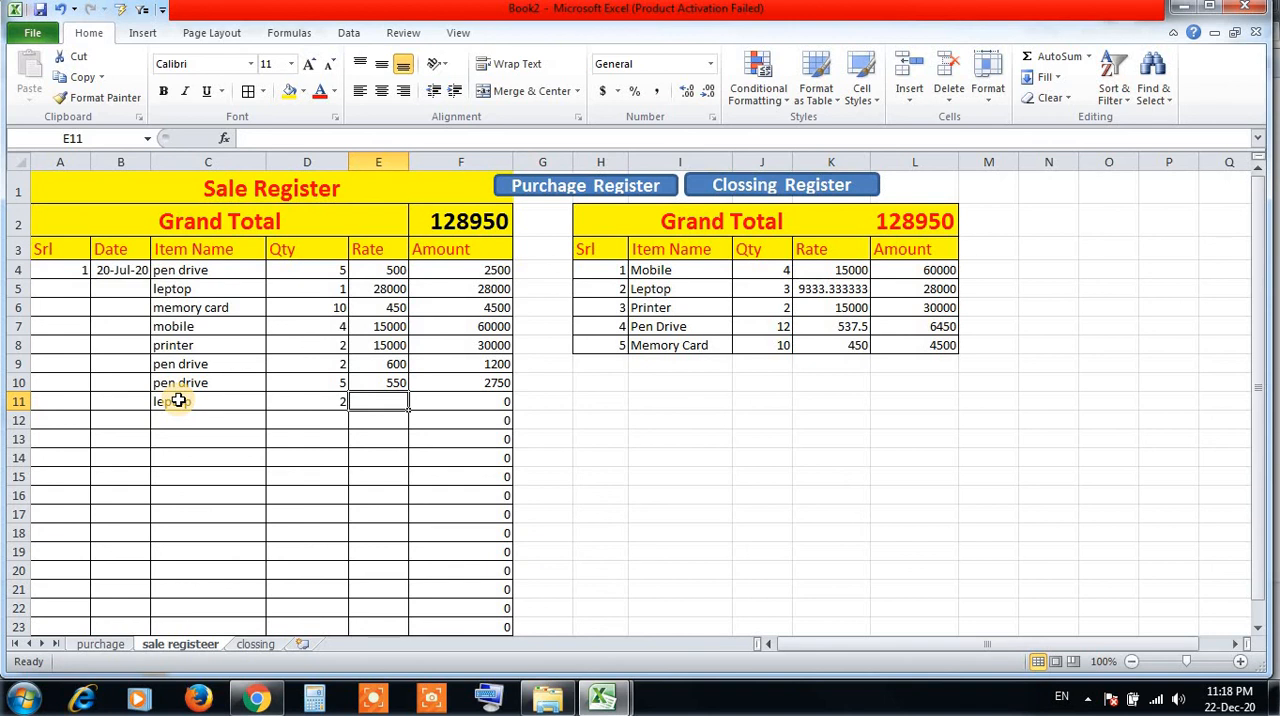
{"action": "type", "text": "260"}
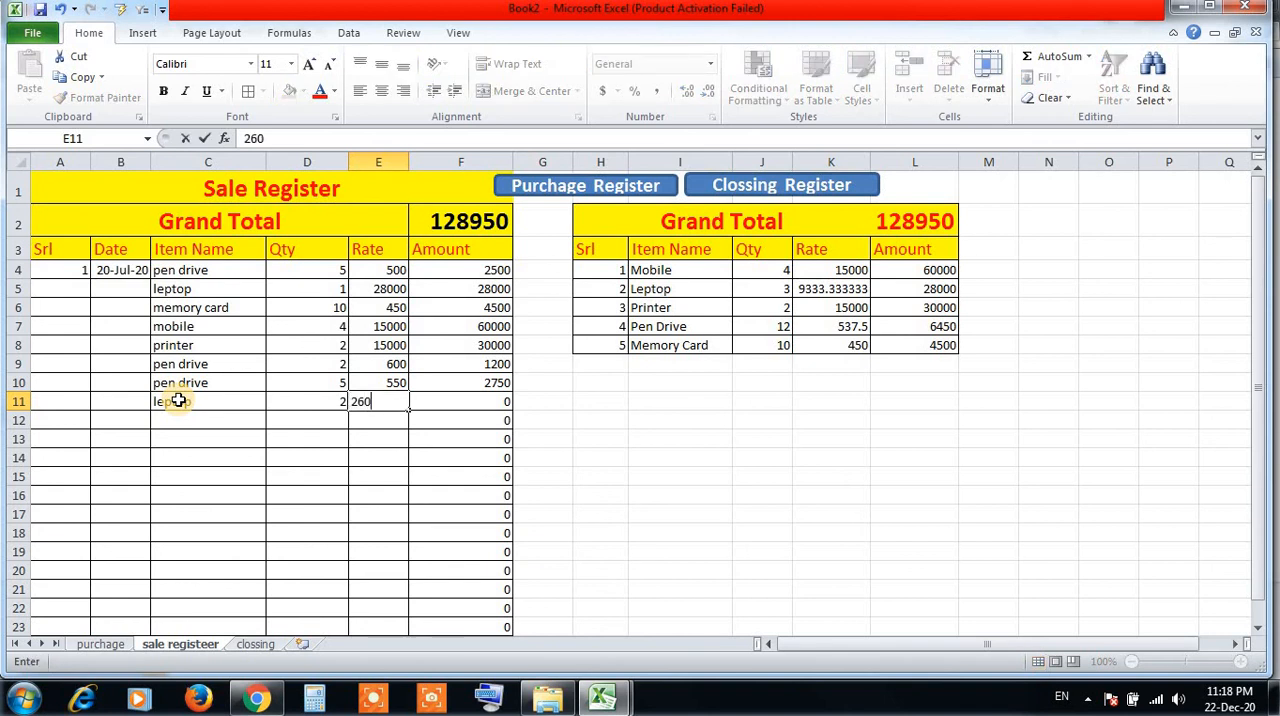
{"action": "type", "text": "00"}
{"action": "key", "text": "Return"}
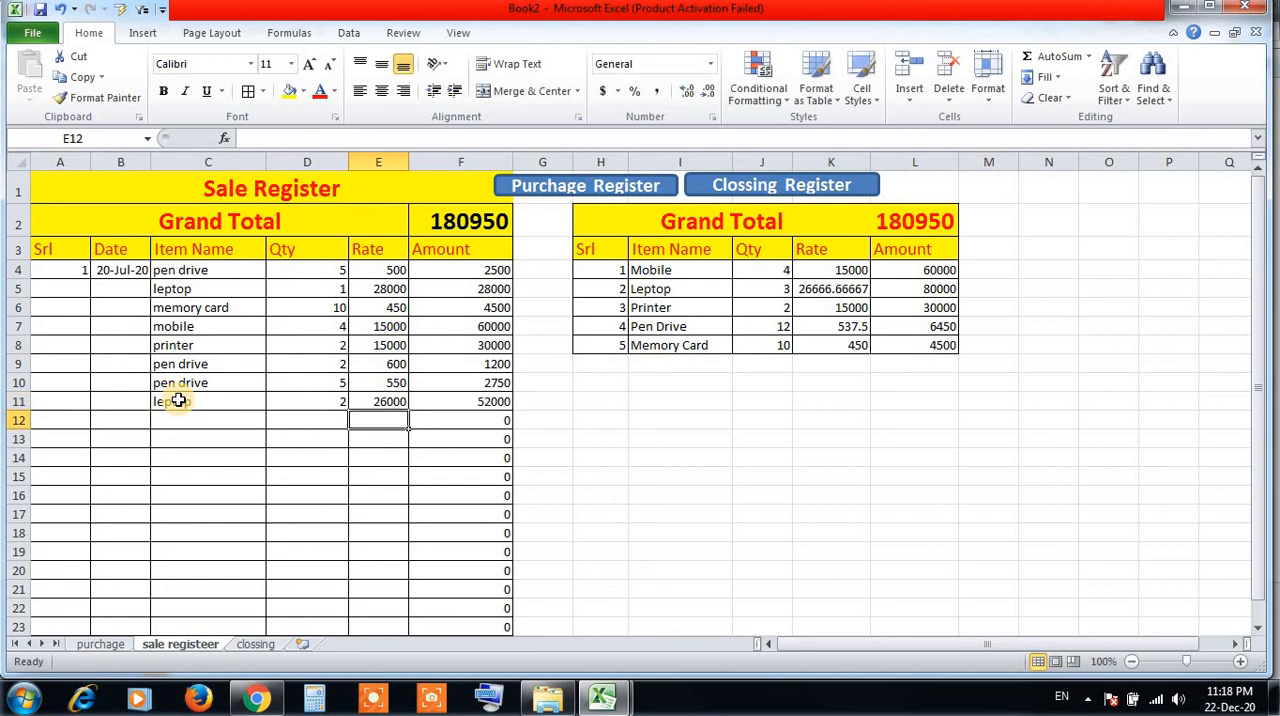
Inspect the new leptop sale's Amount formula and compare the clossing sheet's Grand Total with the purchage and sale registeer sheets.
{"action": "left_click", "coordinate": [457, 401]}
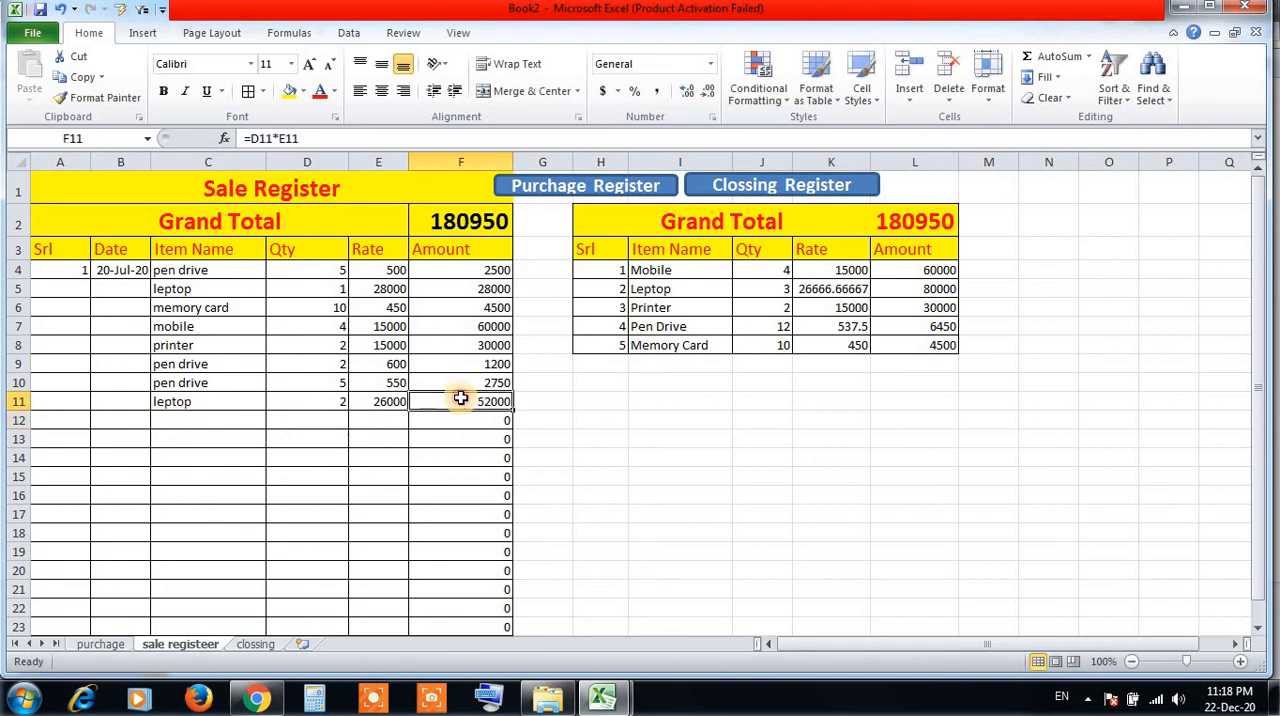
{"action": "left_click", "coordinate": [255, 644]}
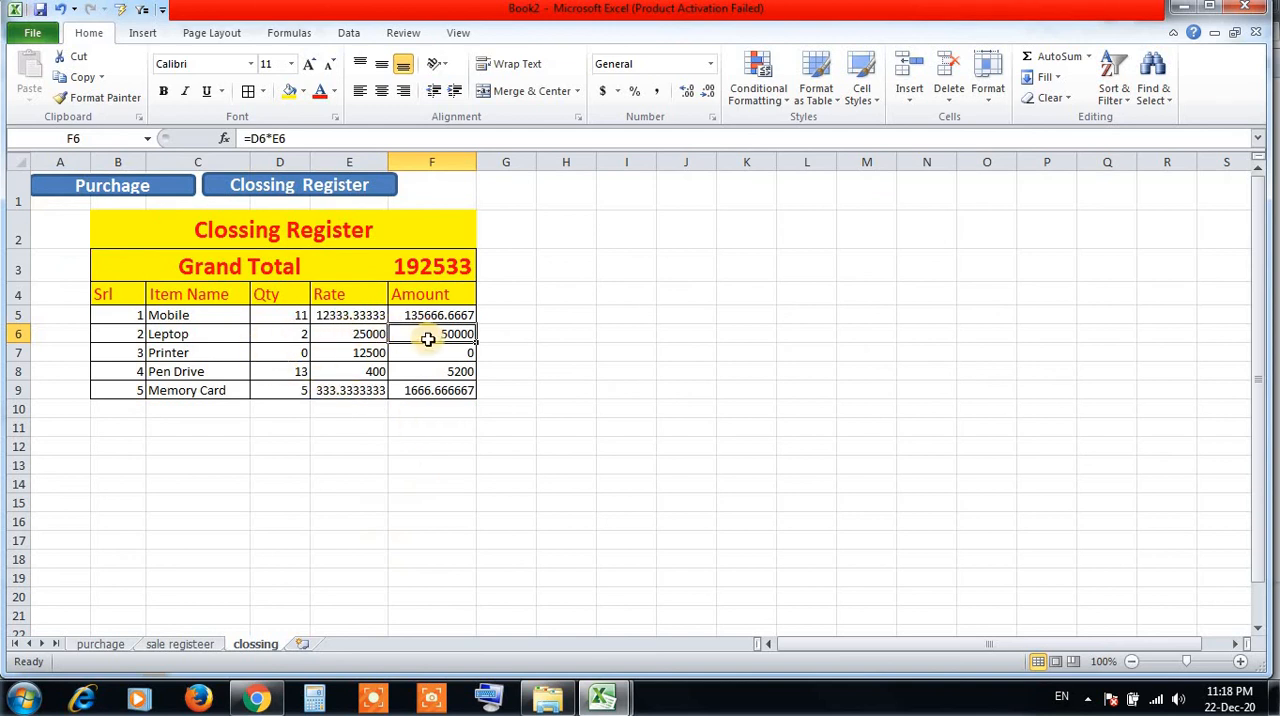
{"action": "left_click", "coordinate": [392, 267]}
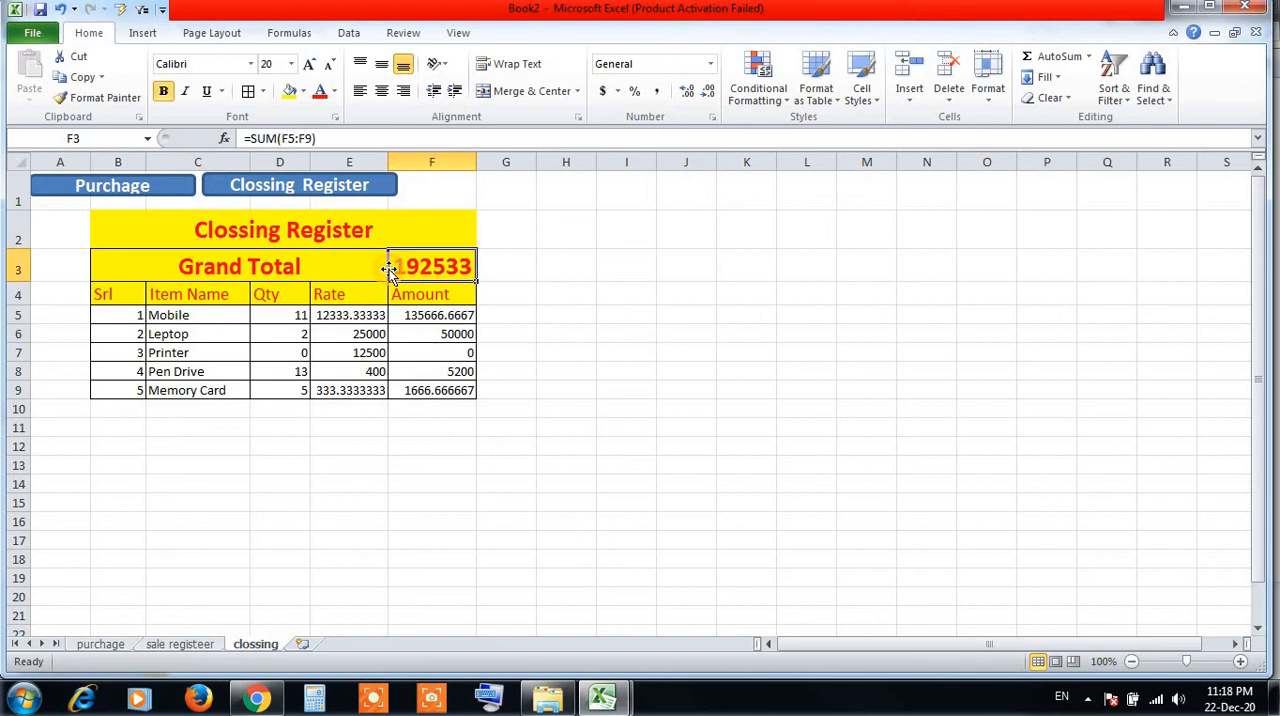
{"action": "left_click", "coordinate": [122, 645]}
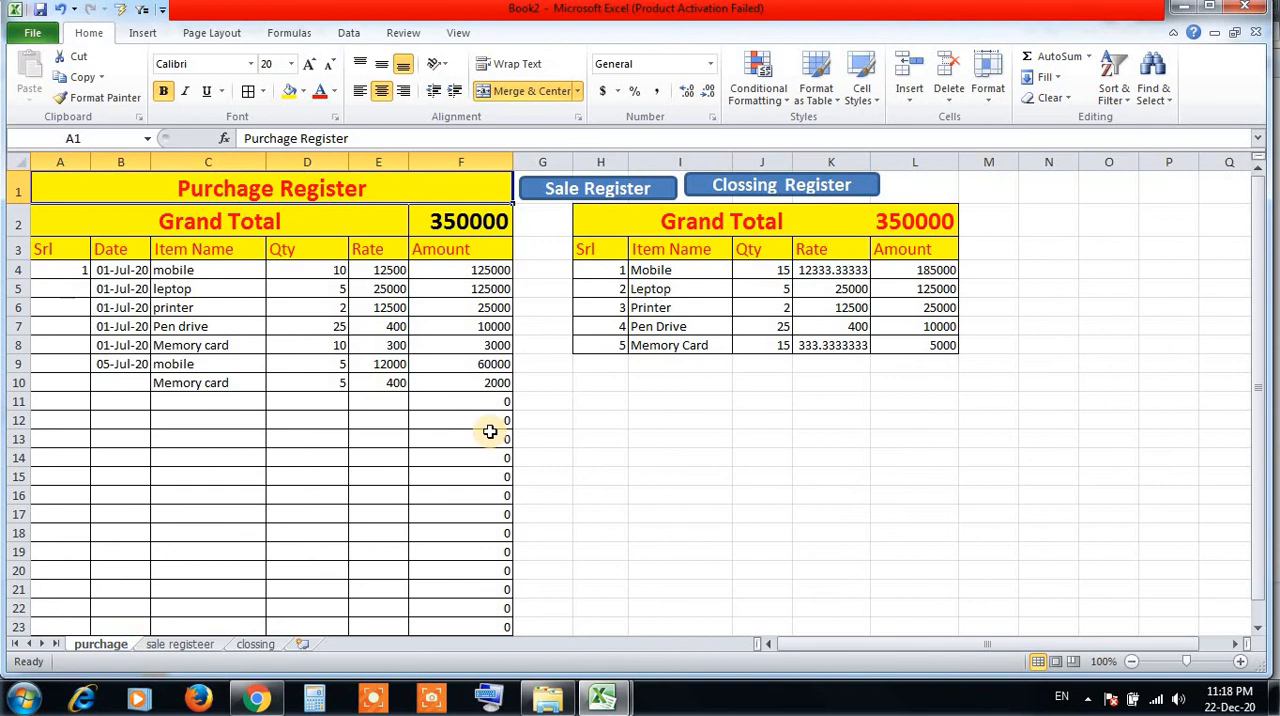
{"action": "left_click", "coordinate": [183, 647]}
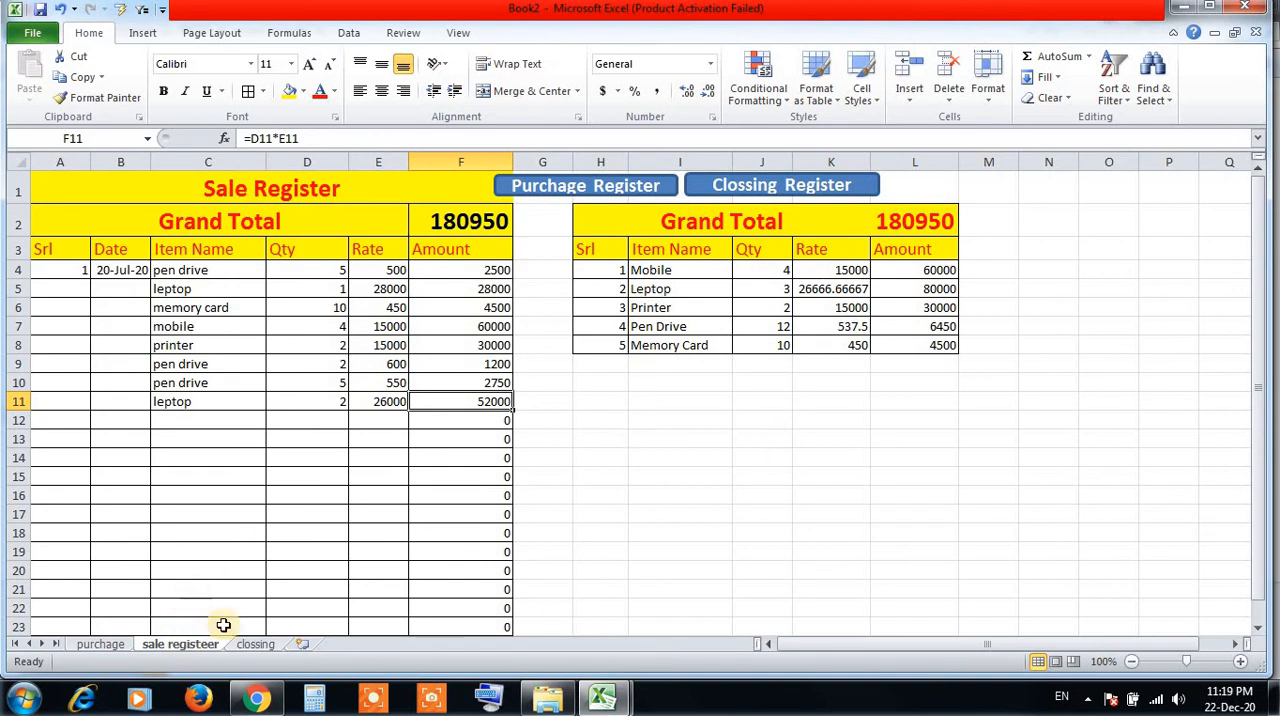
{"action": "left_click", "coordinate": [255, 644]}
{"action": "left_click", "coordinate": [565, 372]}
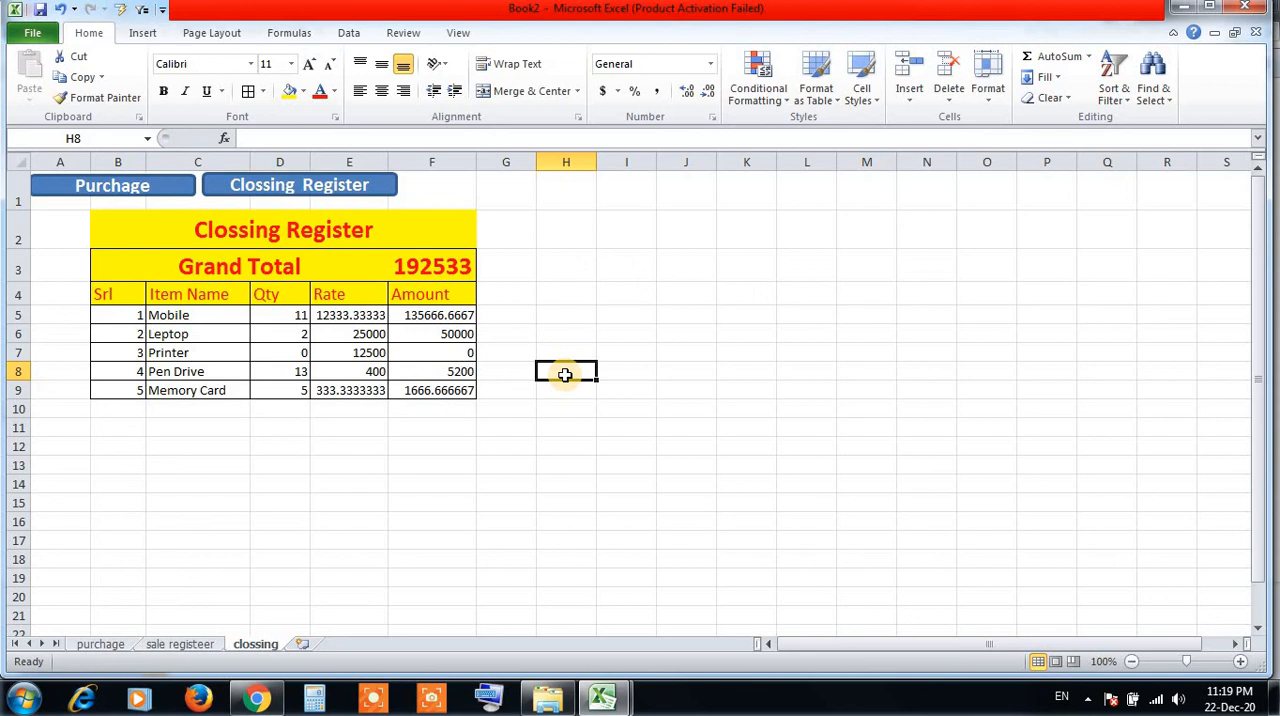
{"action": "left_click", "coordinate": [483, 444]}
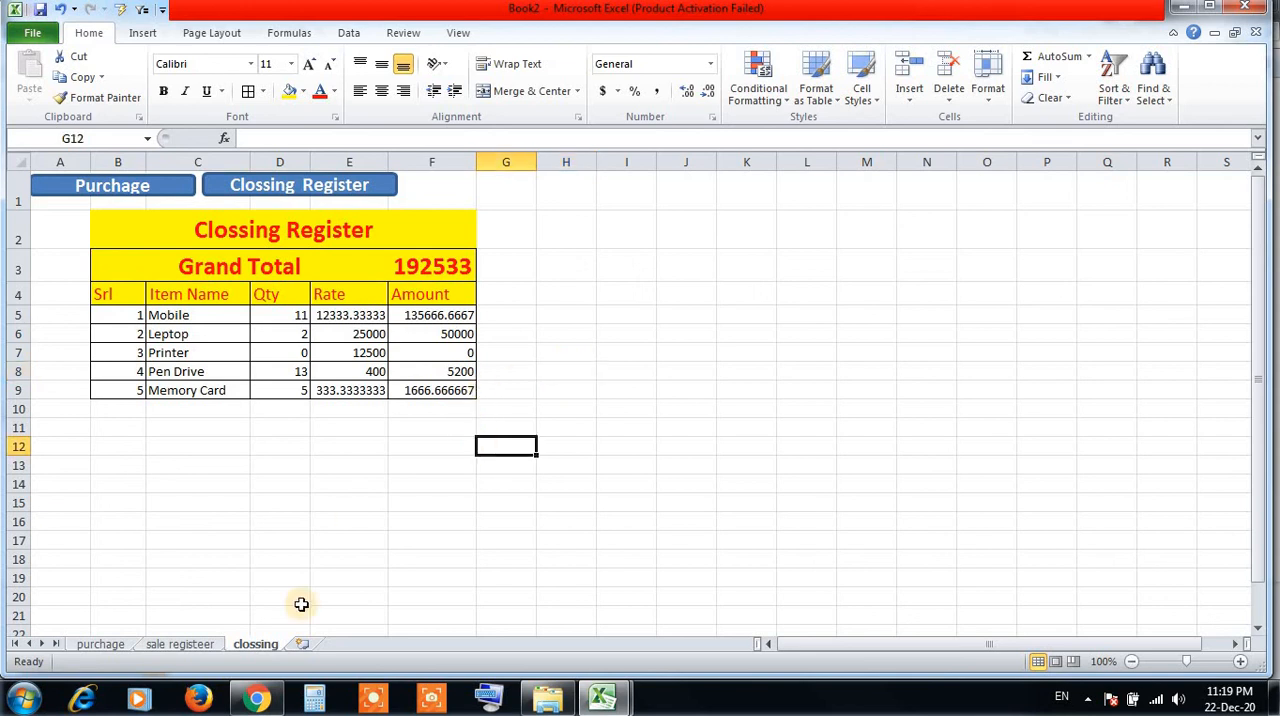
Switch to Chrome and browse the uploaded videos on the Jeet Online Center YouTube channel.
{"action": "left_click", "coordinate": [258, 698]}
{"action": "left_click", "coordinate": [151, 18]}
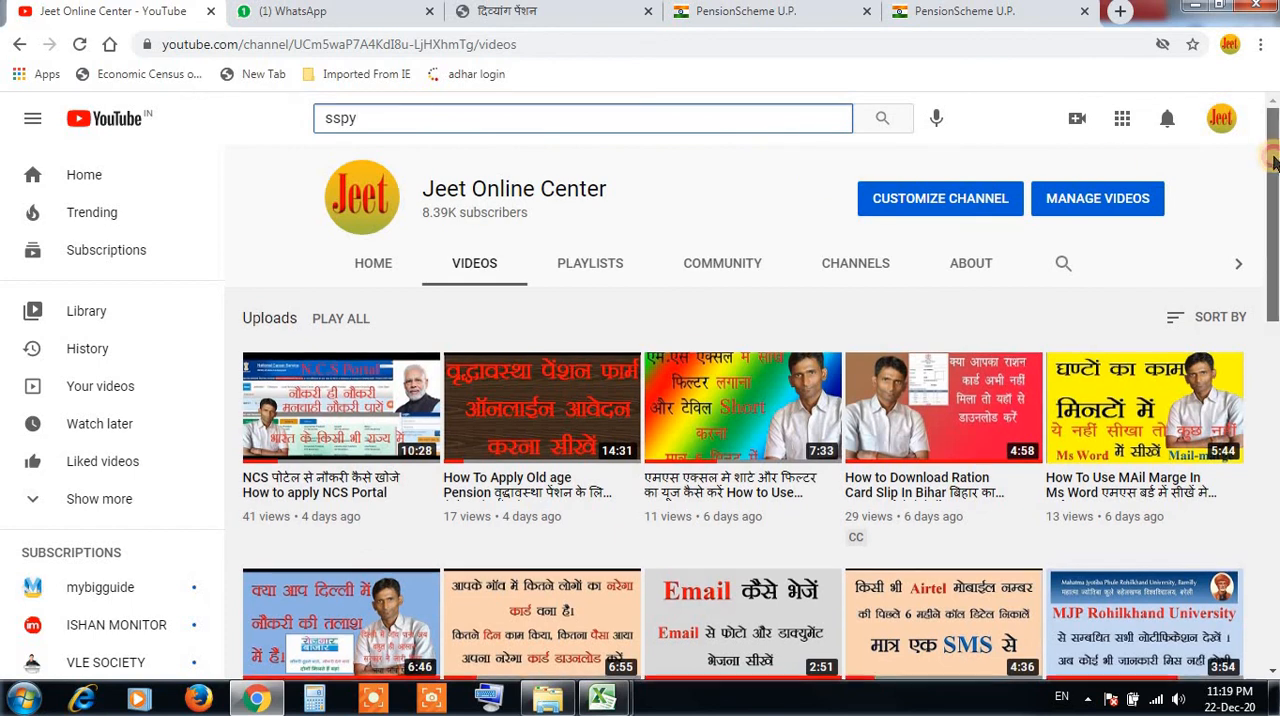
{"action": "left_click_drag", "start_coordinate": [1273, 163], "coordinate": [1273, 200]}
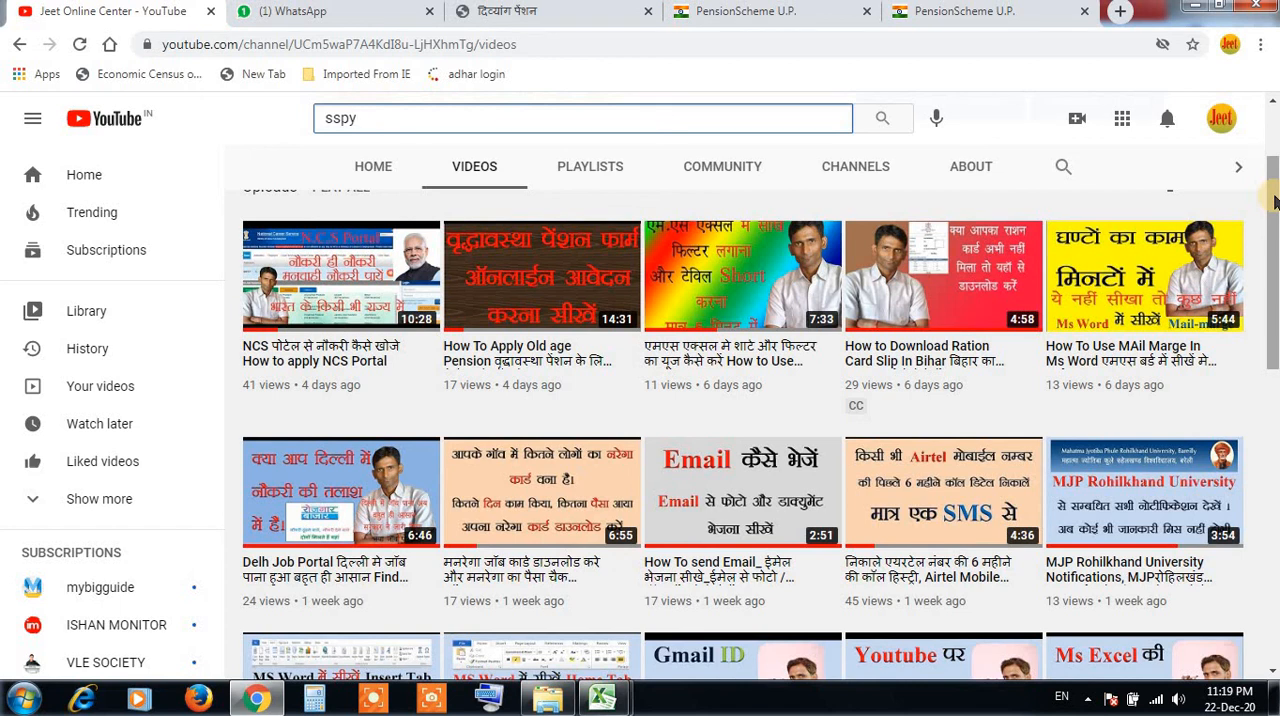
{"action": "left_click", "coordinate": [1087, 698]}
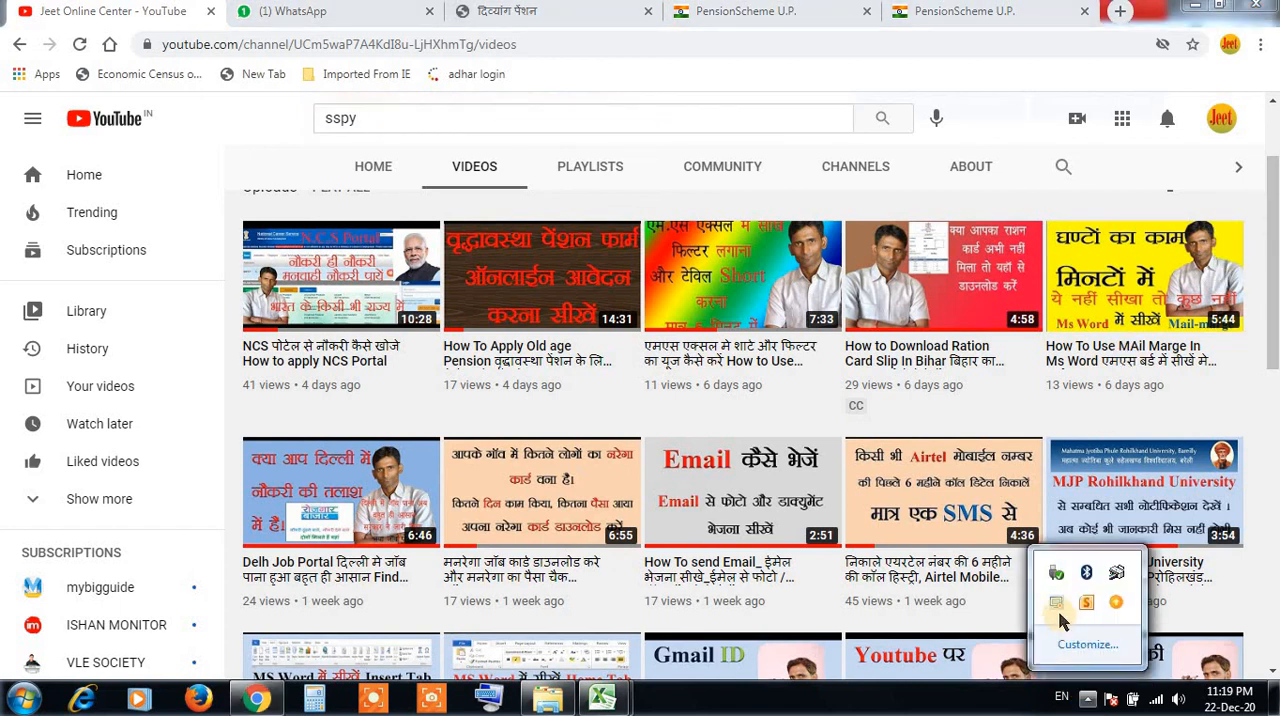